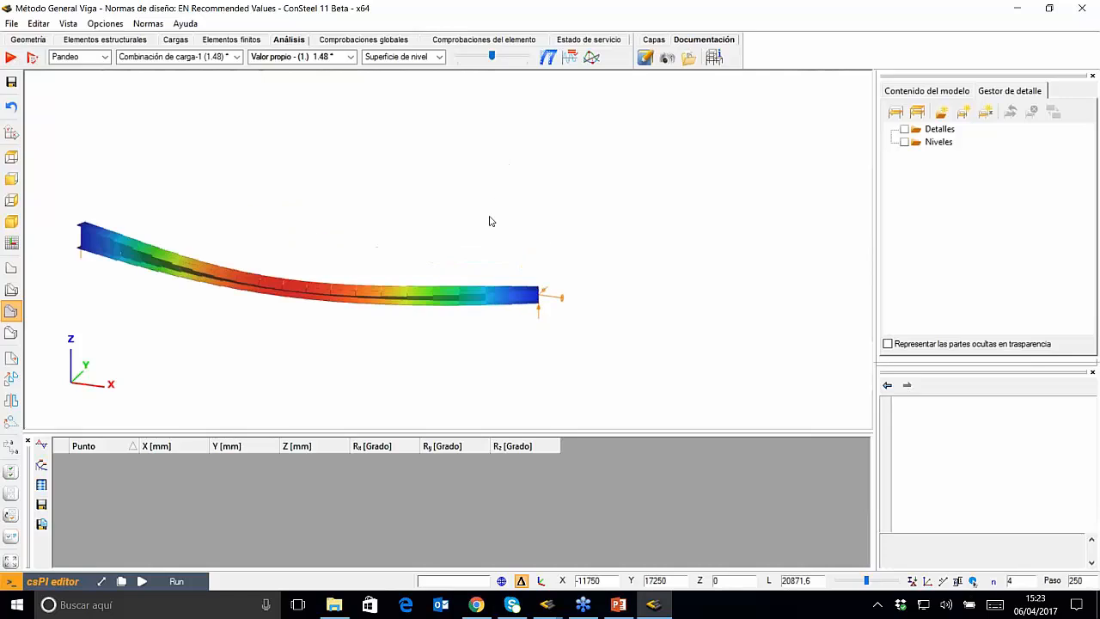
- Display the first-order bending moment My diagram of the beam and reduce the diagram scale
middle_click_drag(455, 246, 499, 240, "alt")
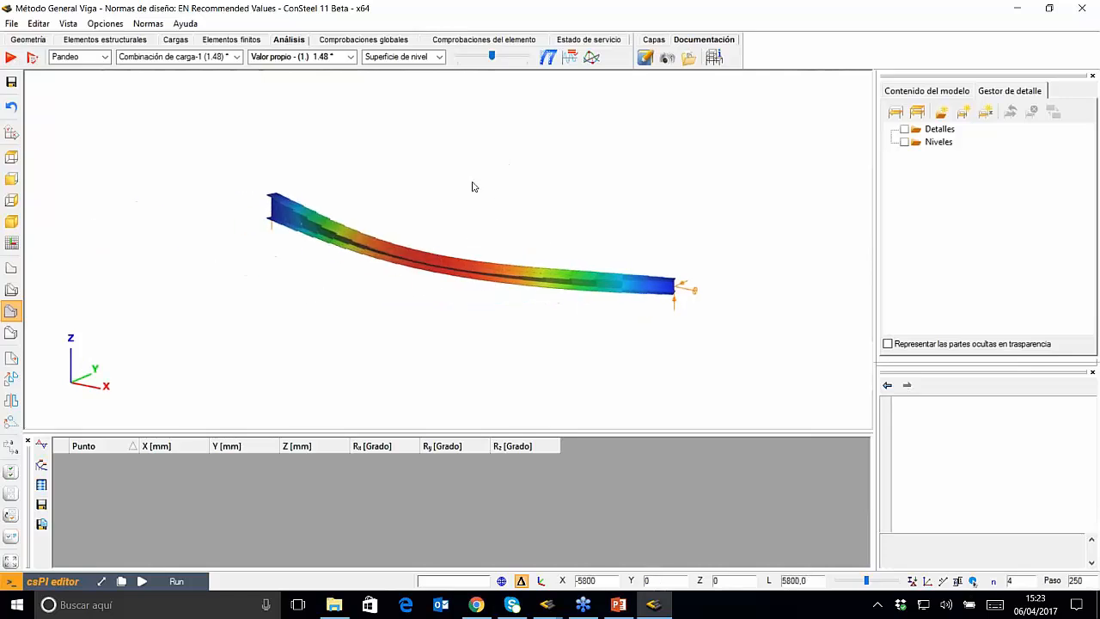
left_click(104, 56)
left_click(86, 69)
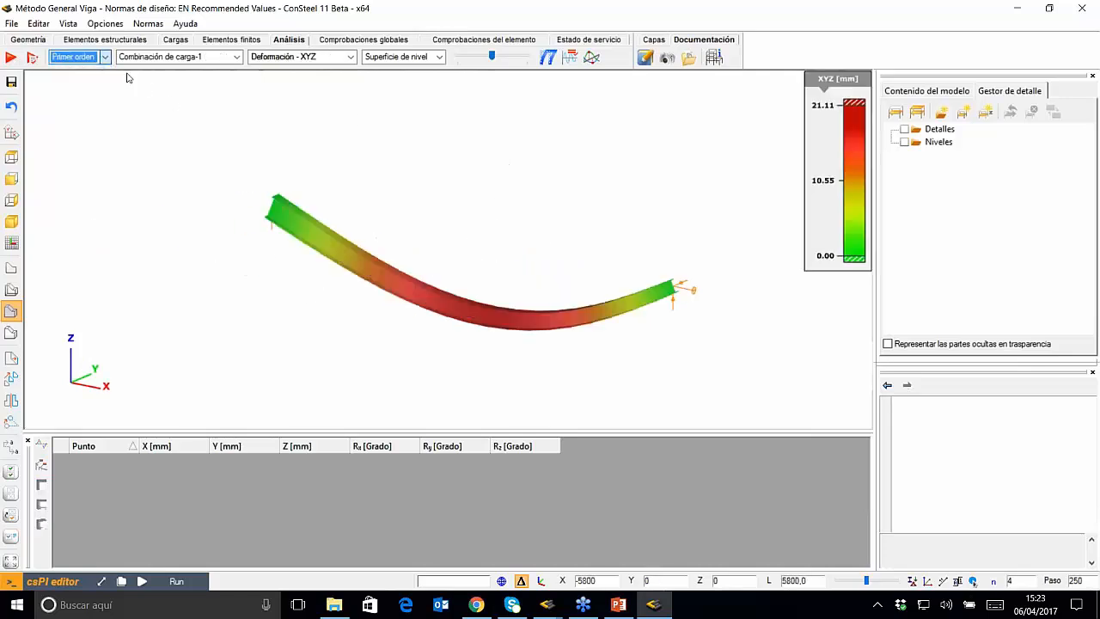
left_click(344, 57)
left_click(290, 125)
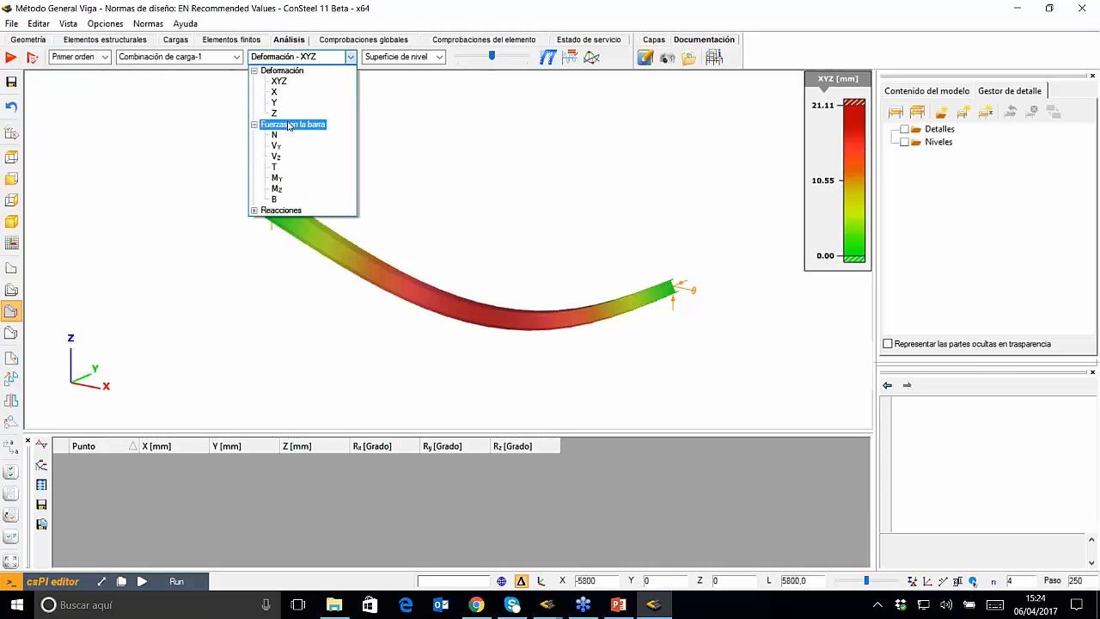
left_click(277, 178)
left_click(497, 58)
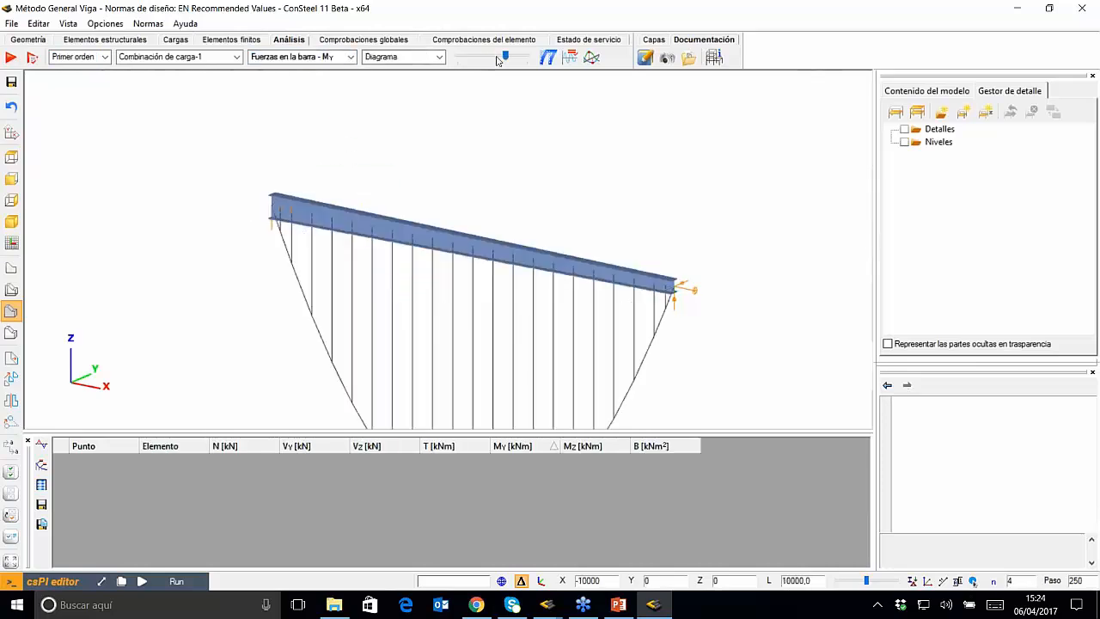
left_click_drag(505, 57, 487, 56)
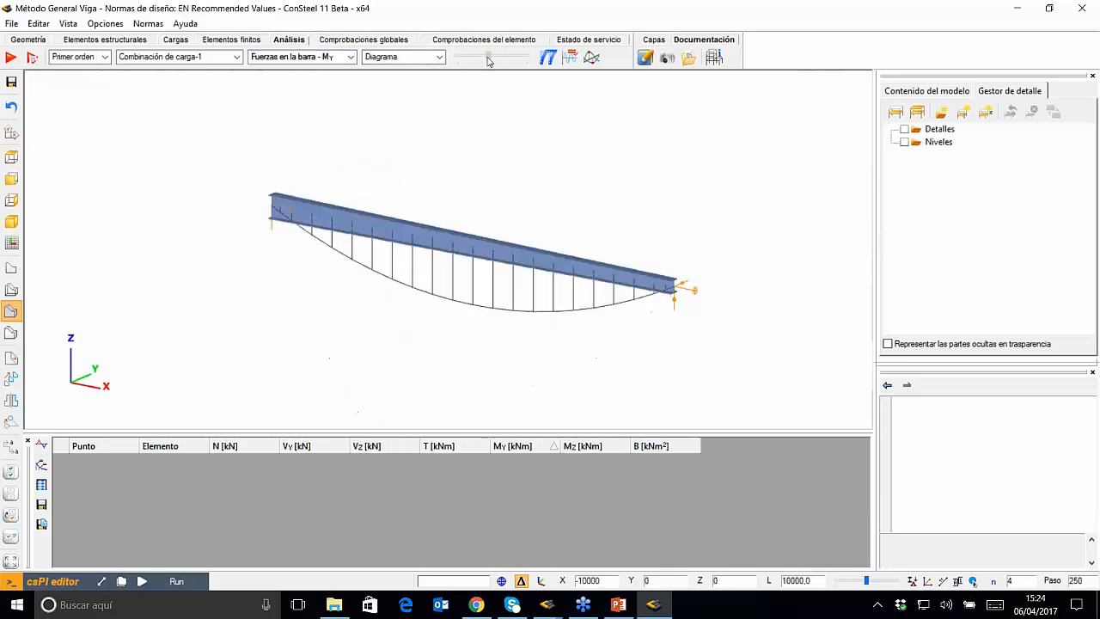
- Mark the My diagram value near midspan, and switch the diagram to the axial force N
right_click(477, 301)
left_click(498, 311)
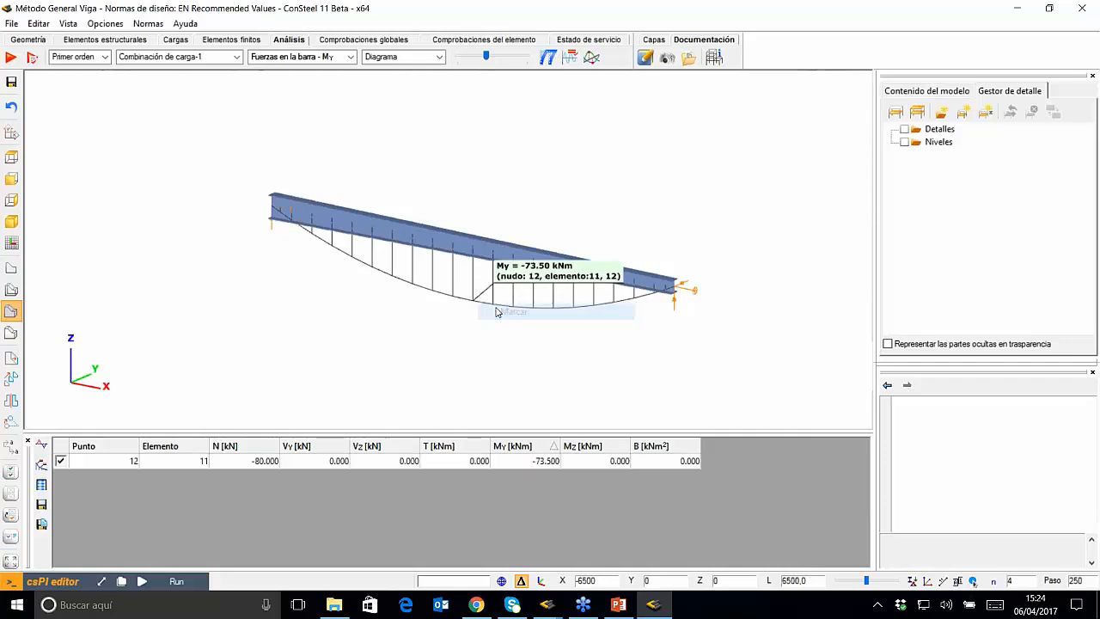
left_click(326, 59)
left_click(290, 137)
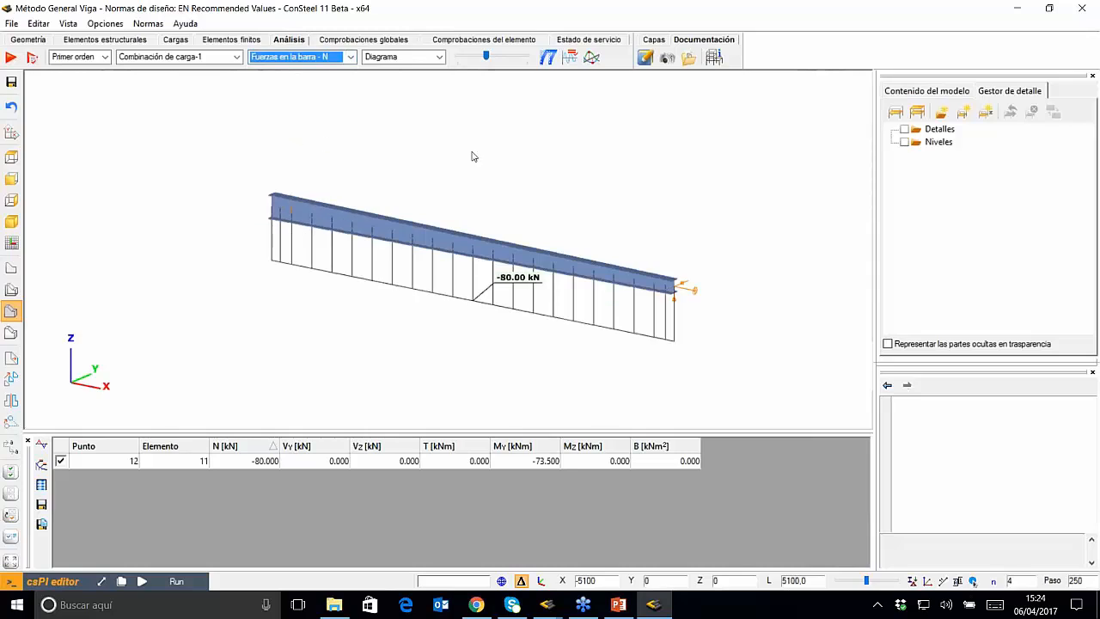
- Show the buckling results, browse the eigenvalue mode shapes, and return to the first eigenvalue (1.48)
left_click(104, 57)
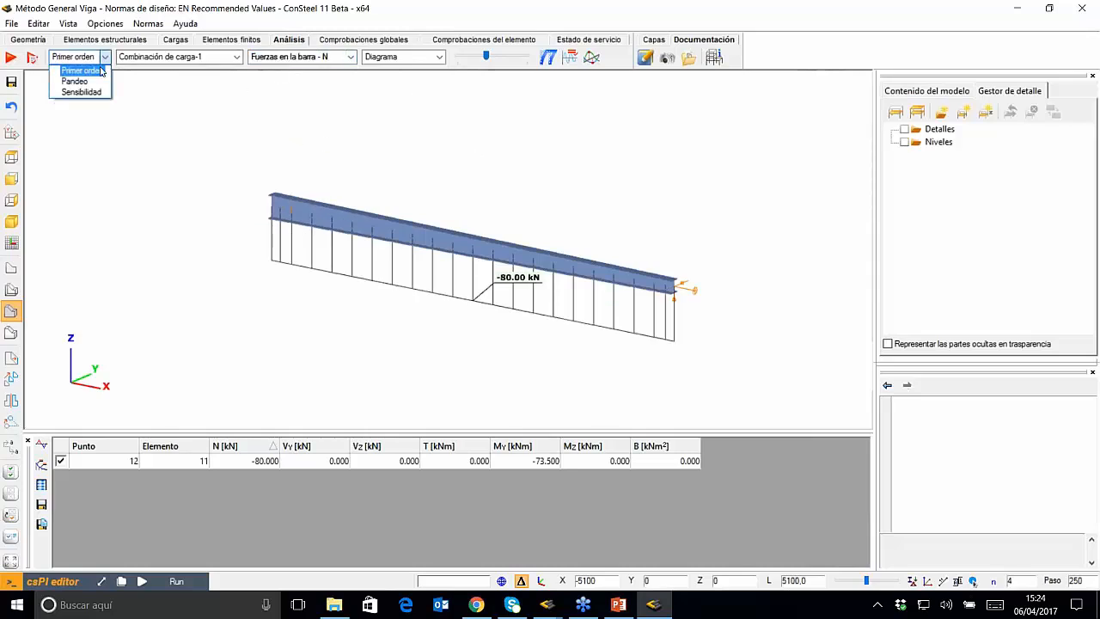
left_click(75, 81)
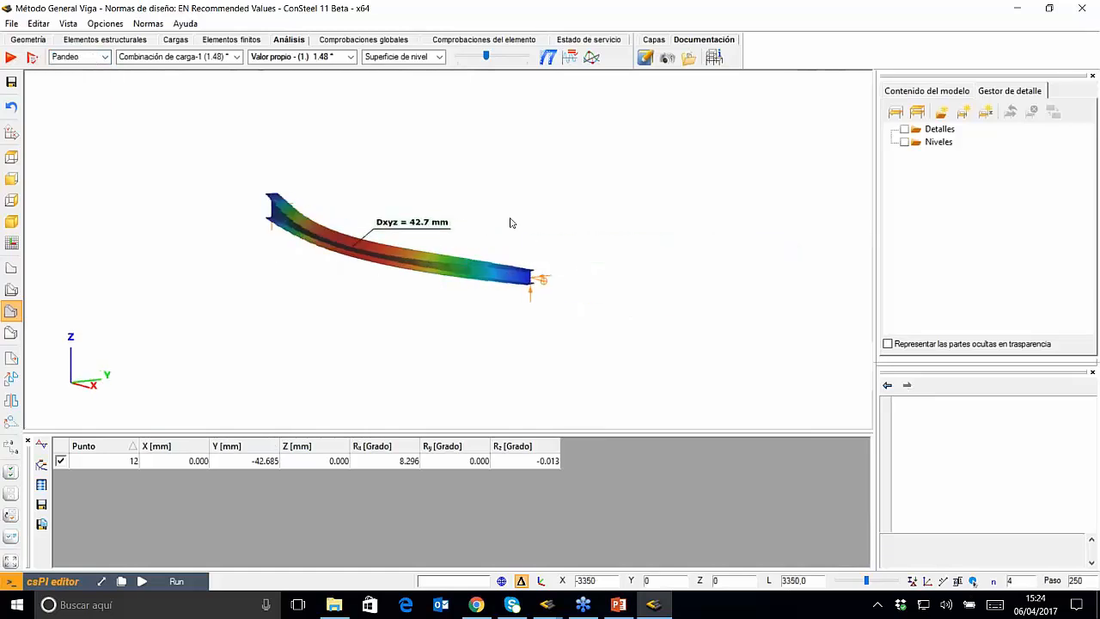
left_click(351, 60)
left_click(334, 87)
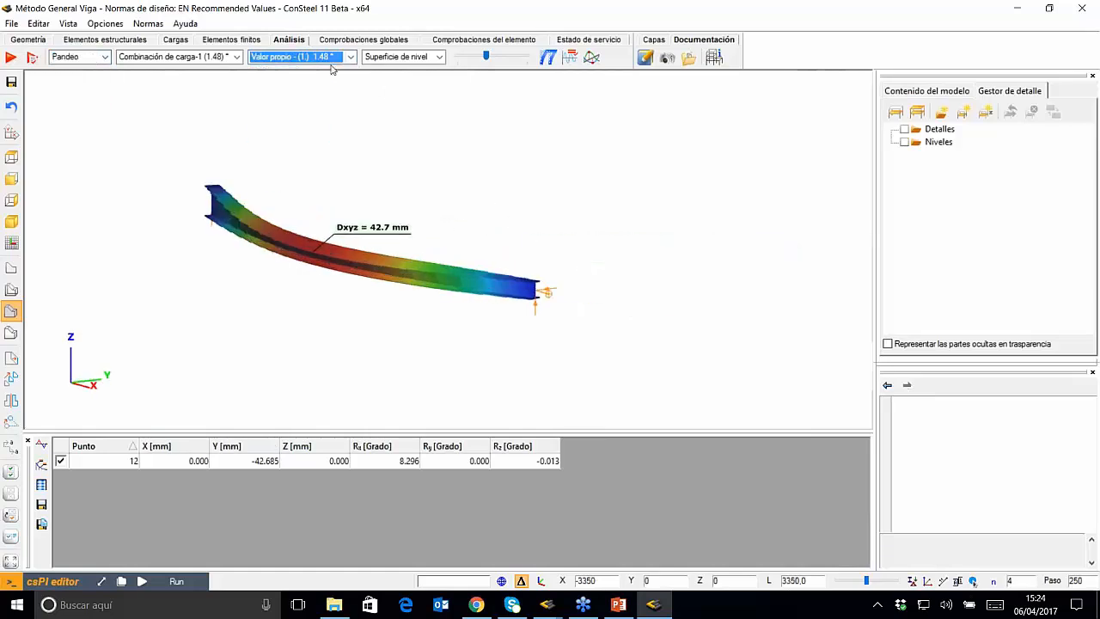
scroll(330, 60, "down", 1)
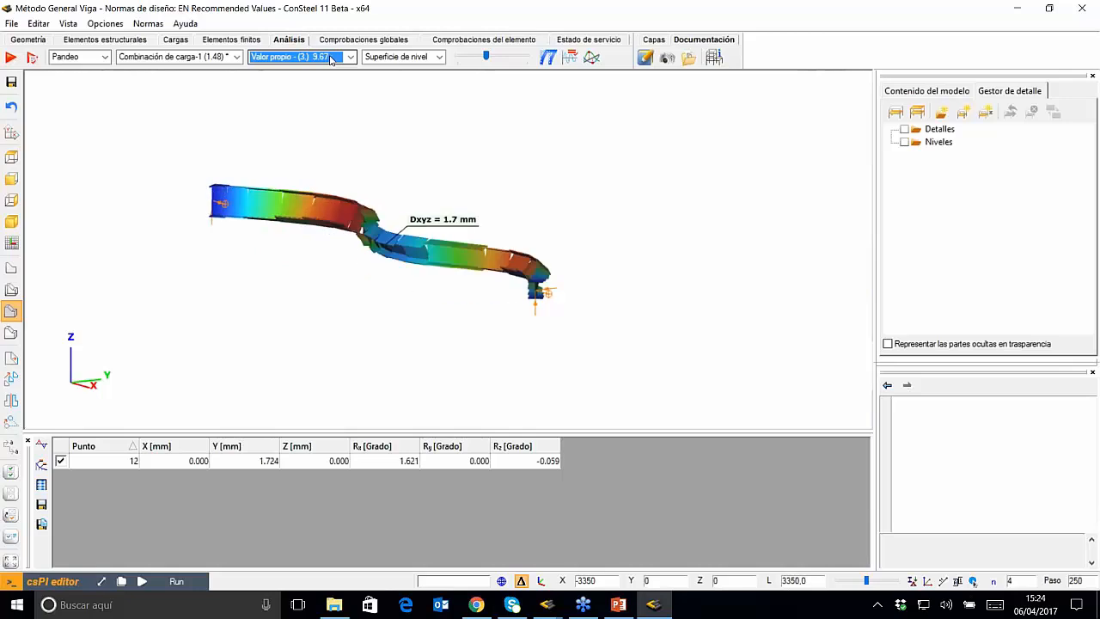
scroll(331, 60, "up", 1)
scroll(331, 60, "down", 2)
scroll(330, 60, "up", 3)
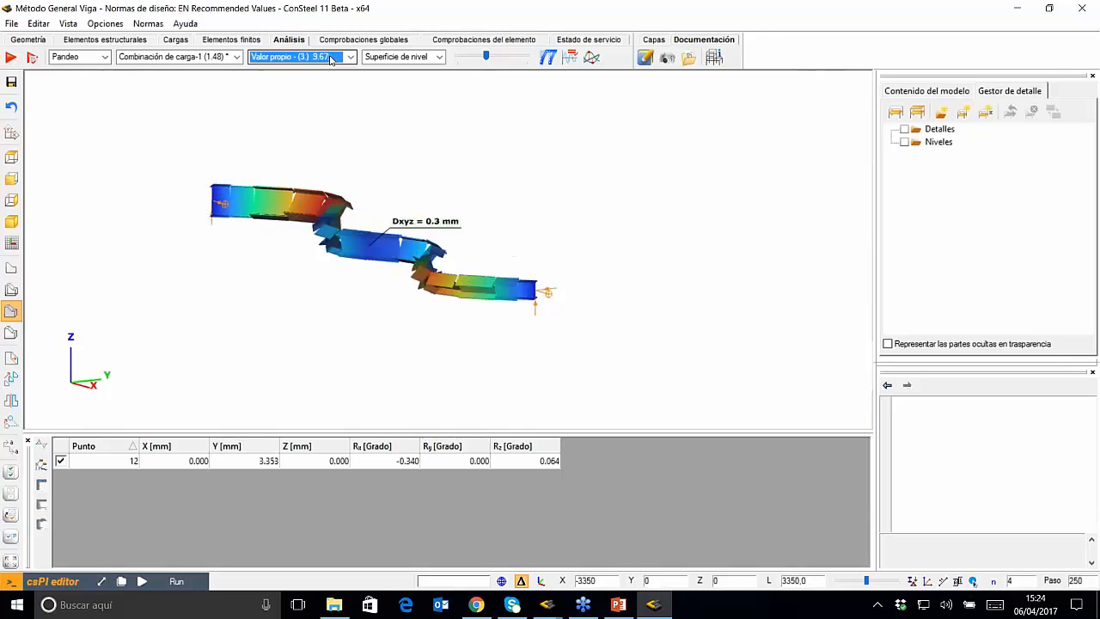
left_click(329, 61)
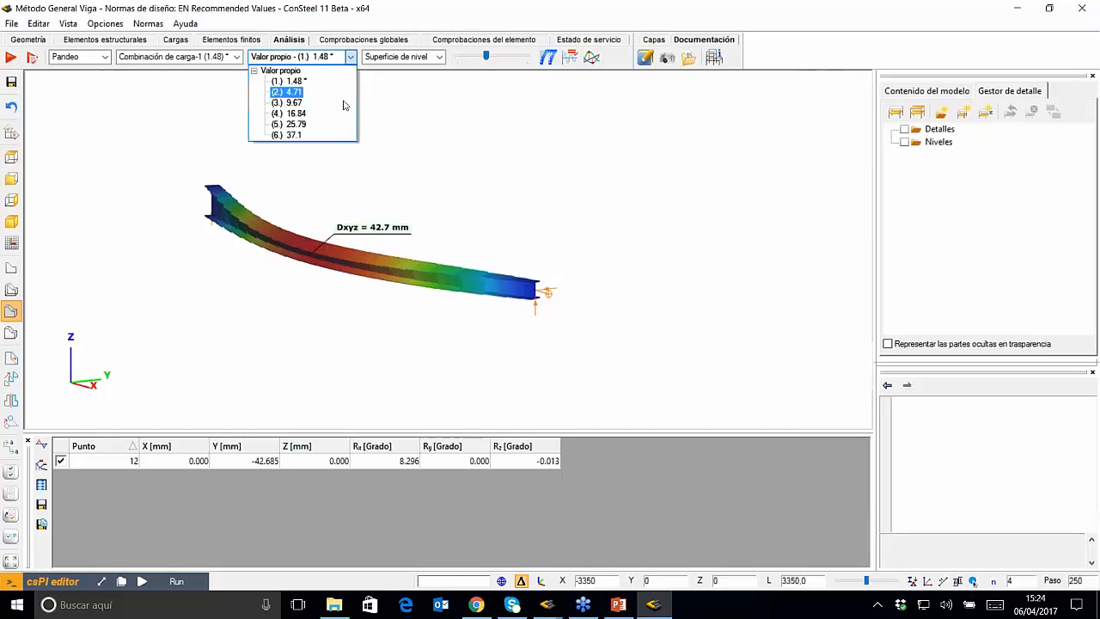
left_click(307, 78)
mouse_move(486, 56)
left_mouse_down()
mouse_move(464, 65)
mouse_move(499, 67)
mouse_move(451, 68)
mouse_move(486, 68)
left_mouse_up()
middle_click_drag(405, 181, 432, 173, "alt")
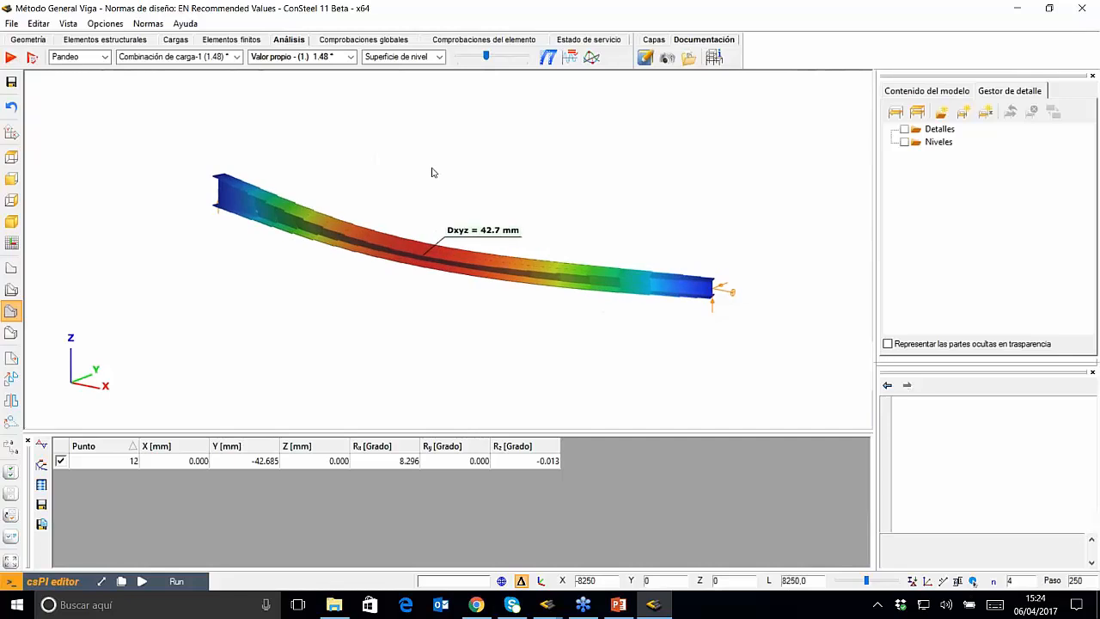
- Run the global checks with only the EN 1993-1-1 6.2 cross-section check, leaving out the buckling resistance check
left_click(358, 40)
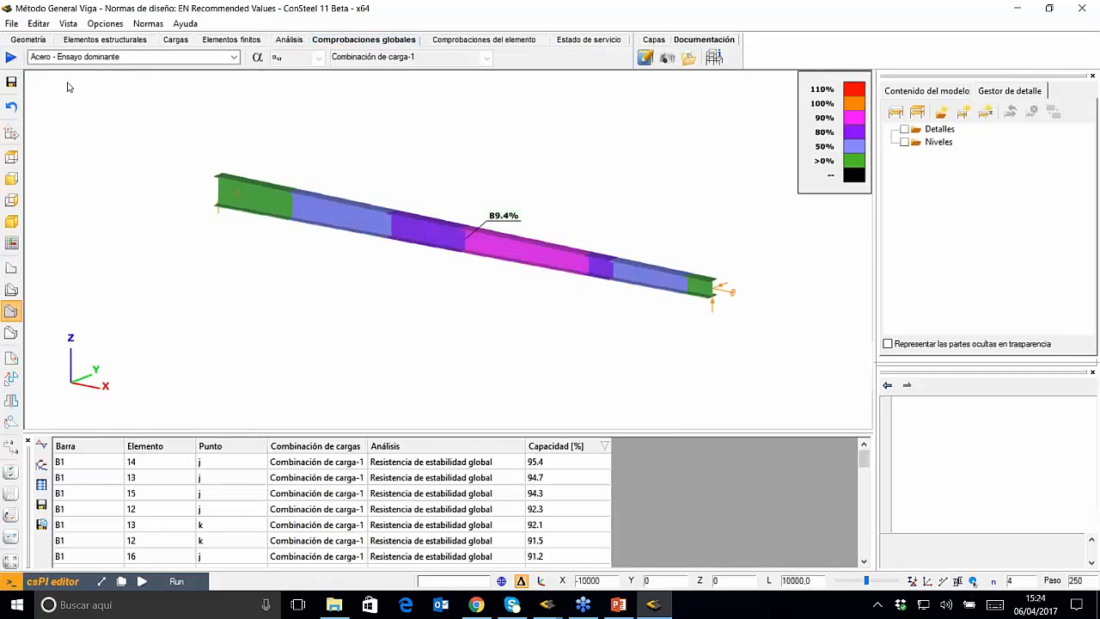
left_click(10, 56)
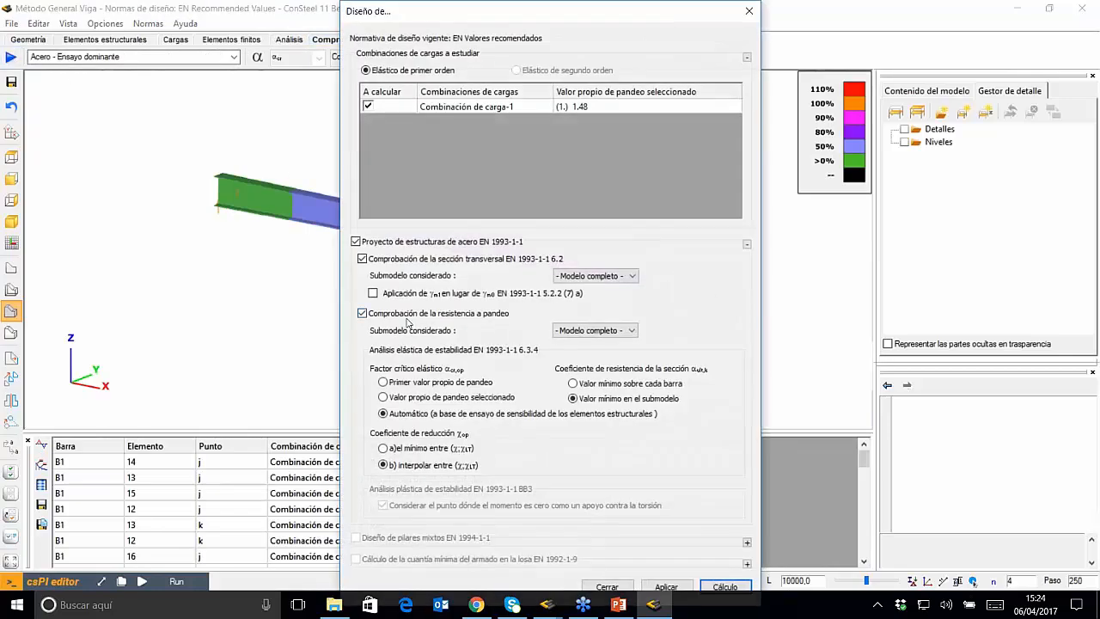
left_click(724, 586)
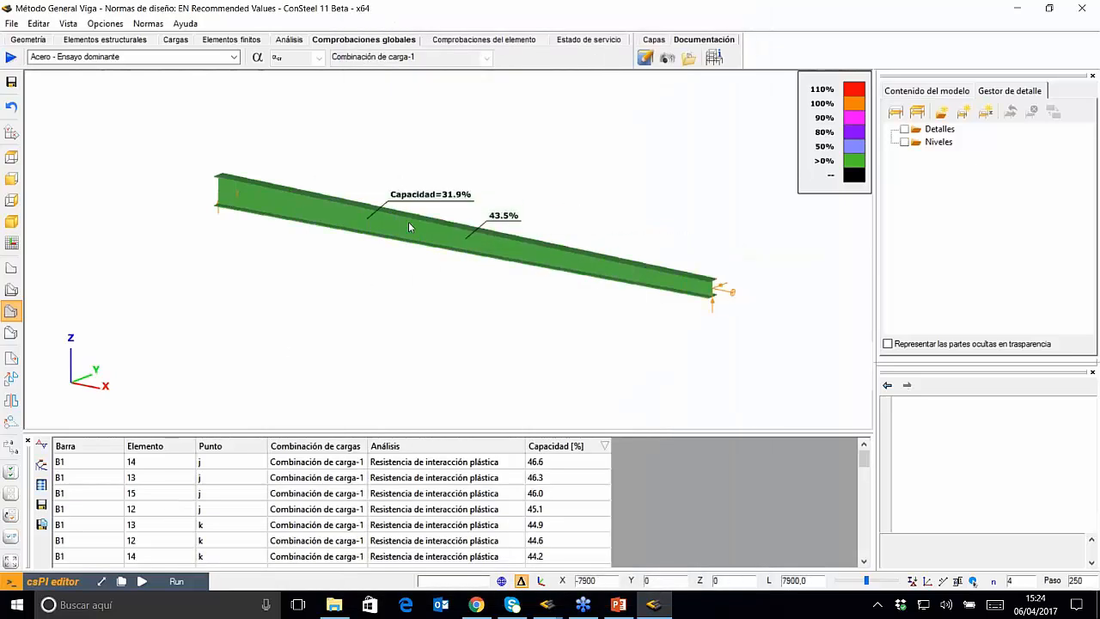
- Open the section module for the beam's cross-section at the marked point near midspan
left_click(469, 235)
right_click(469, 235)
left_click(505, 281)
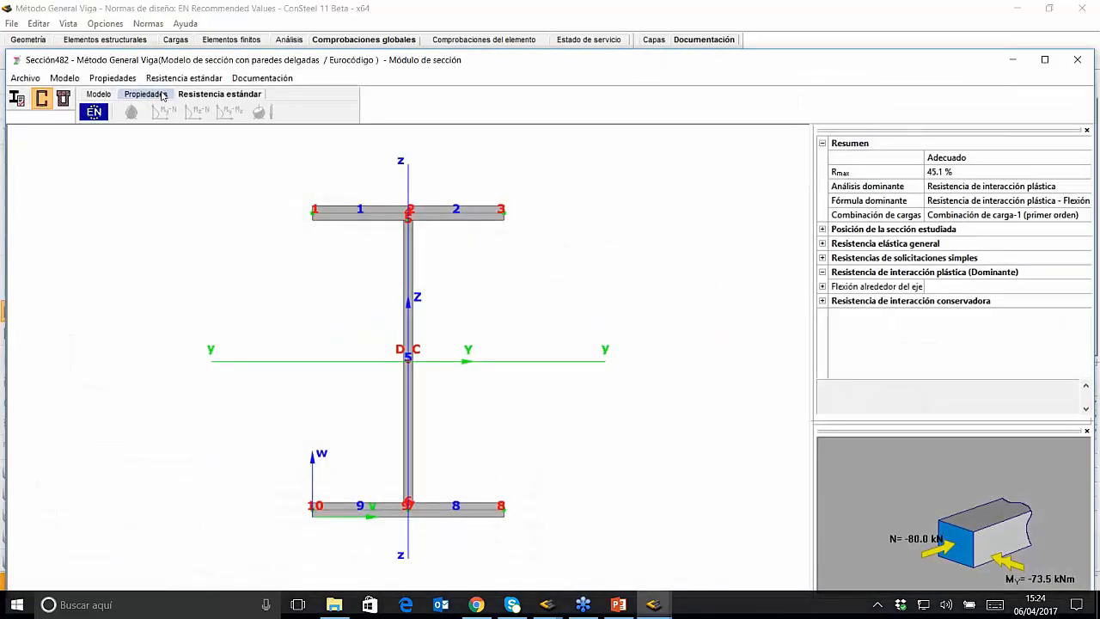
- Display the σMY bending stress distribution over the cross-section
left_click(162, 96)
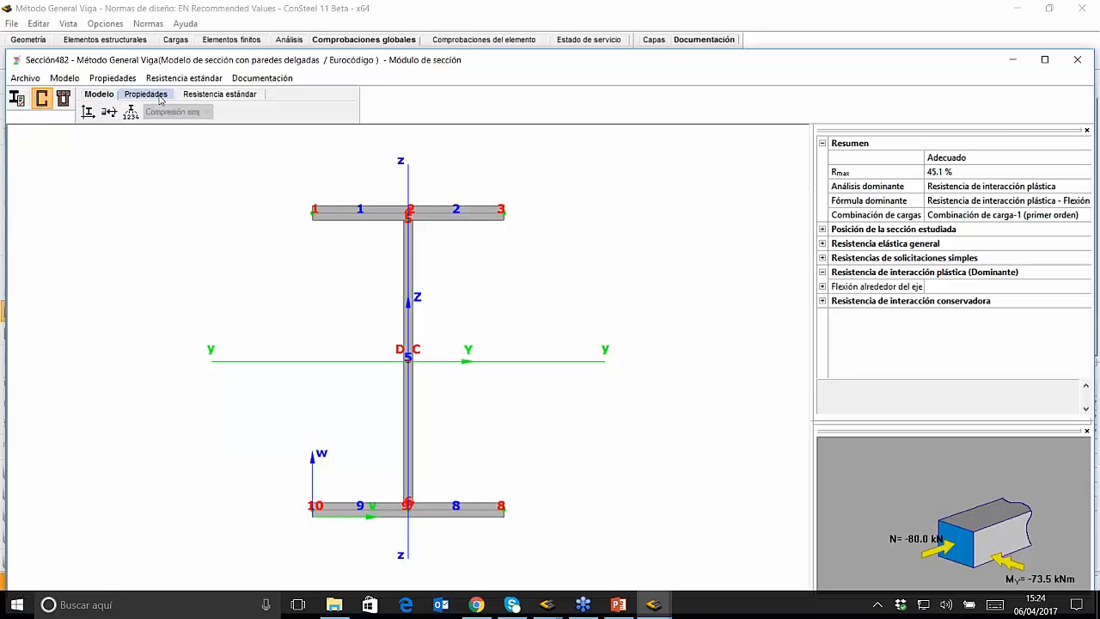
left_click(229, 112)
left_click(284, 112)
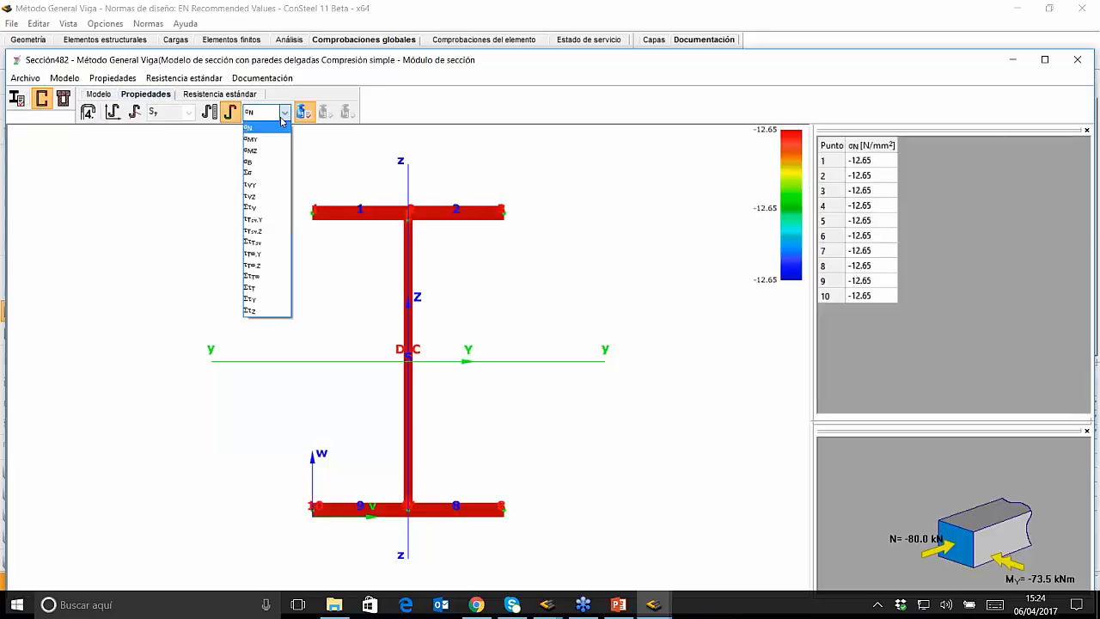
left_click(258, 140)
scroll(412, 267, "up", 5)
scroll(440, 227, "down", 6)
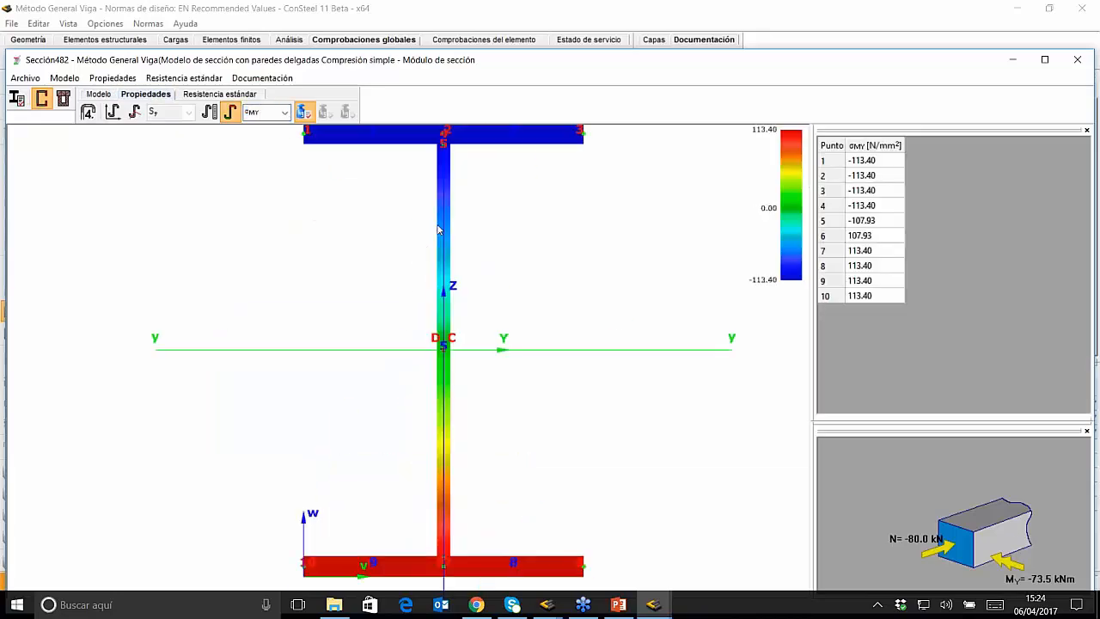
scroll(447, 342, "up", 1)
mouse_move(458, 200)
middle_mouse_down()
mouse_move(444, 212)
mouse_move(463, 217)
middle_mouse_up()
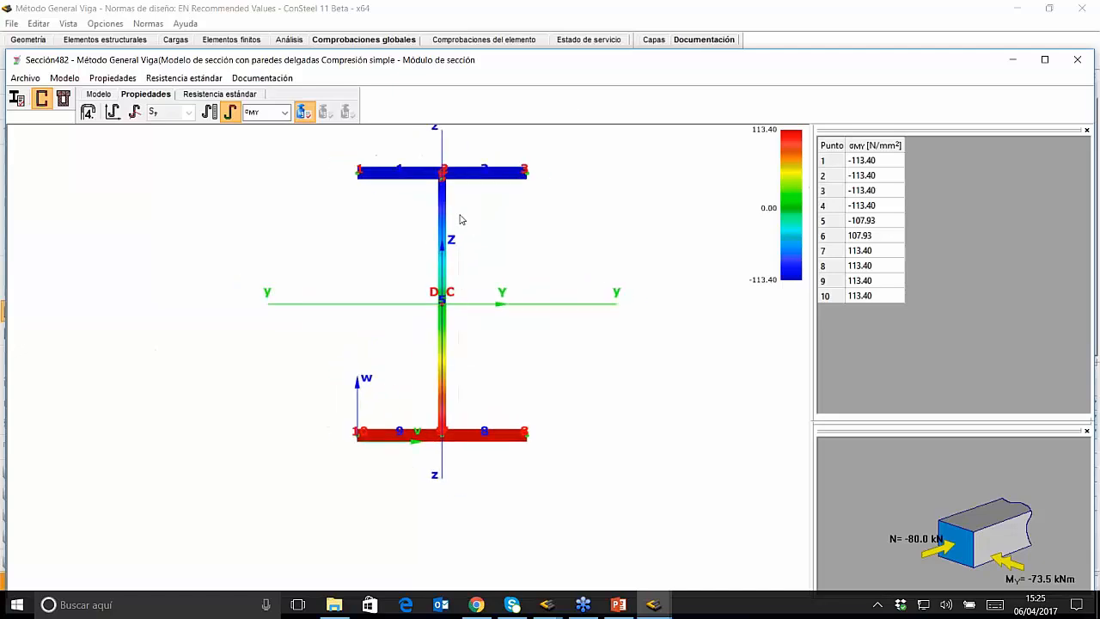
- Examine the section's standard resistance results, including plastic interaction bending and general elastic resistance, and close the section module
left_click(102, 94)
left_click(210, 94)
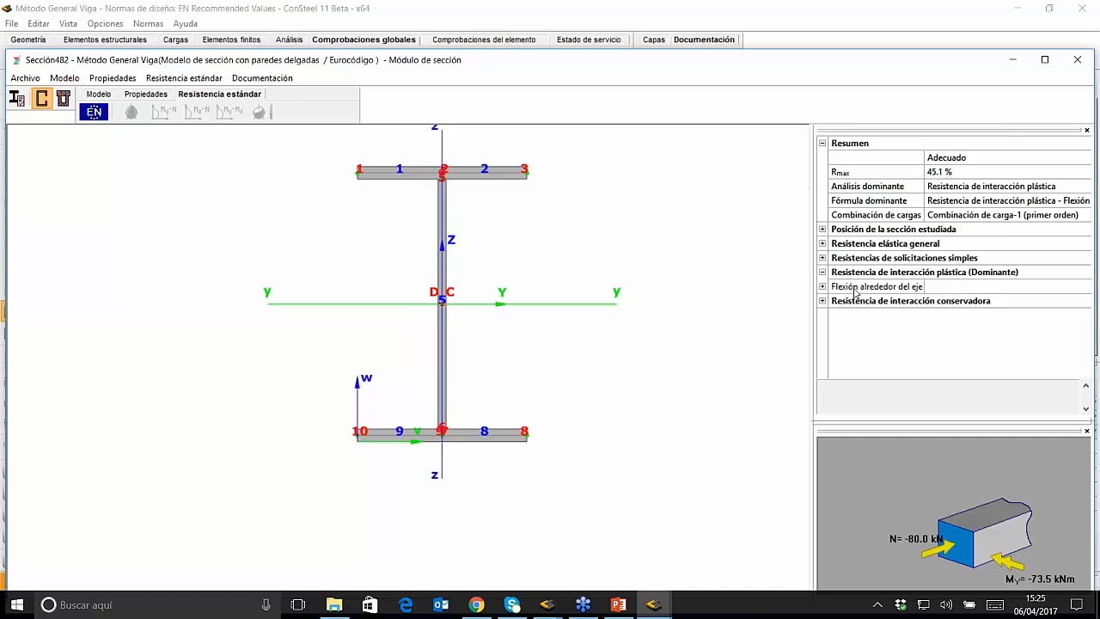
left_click(822, 286)
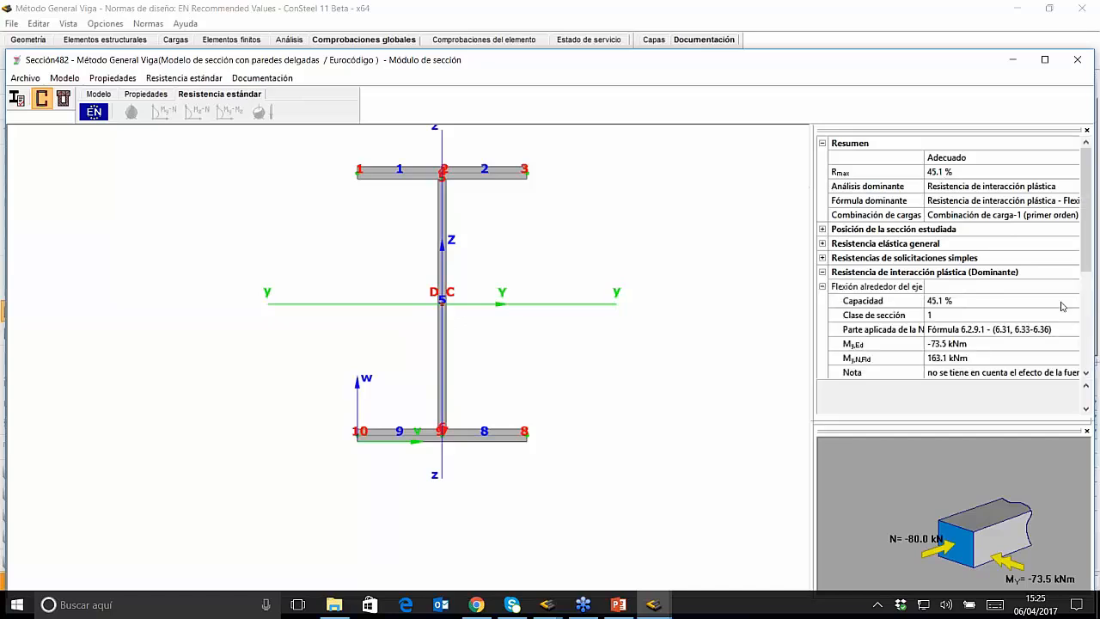
mouse_move(1084, 282)
left_mouse_down()
mouse_move(1084, 367)
mouse_move(1095, 352)
mouse_move(1091, 300)
left_mouse_up()
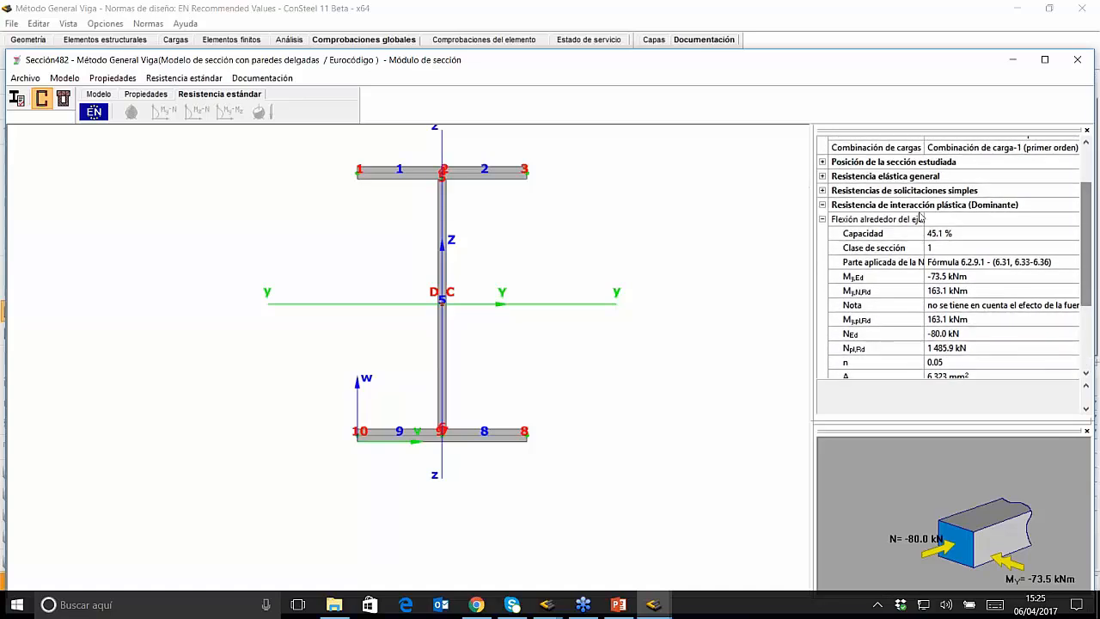
double_click(839, 178)
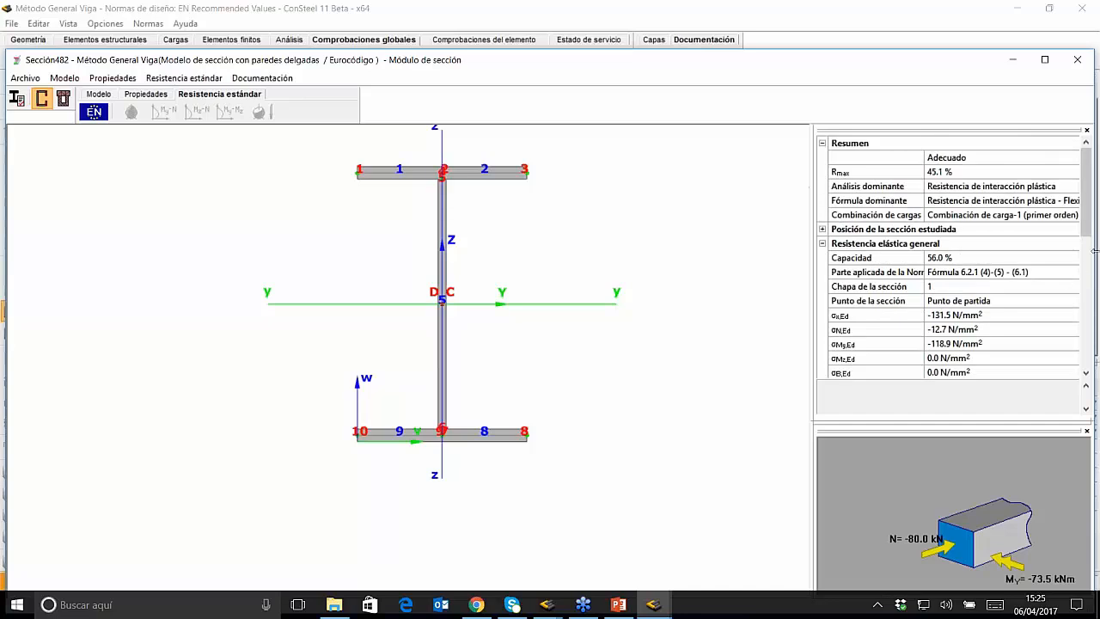
scroll(1014, 236, "down", 6)
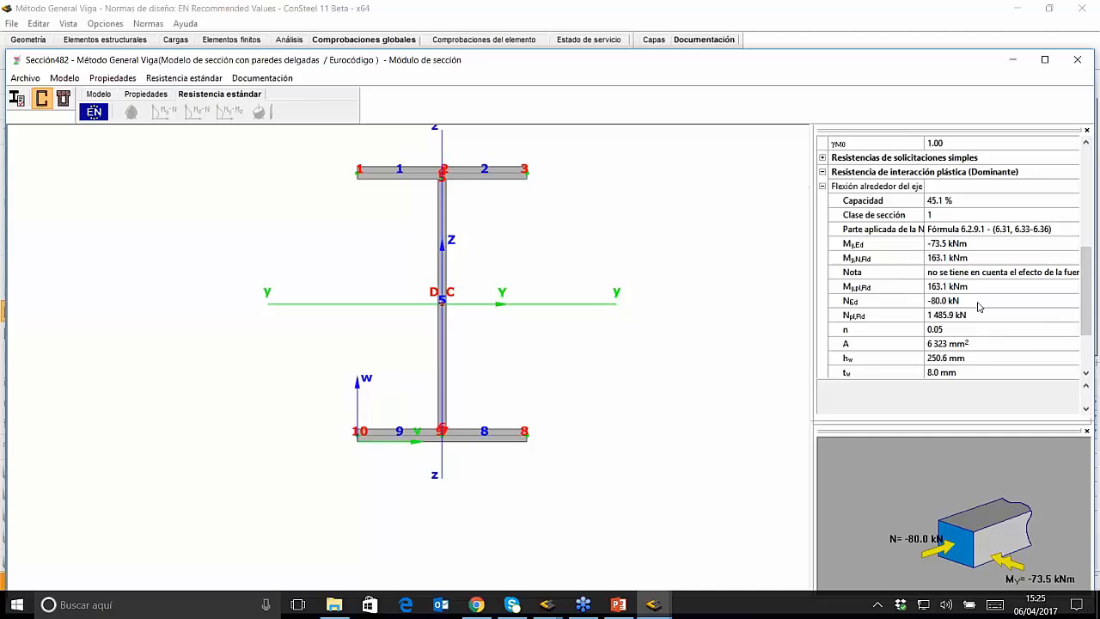
scroll(978, 307, "down", 2)
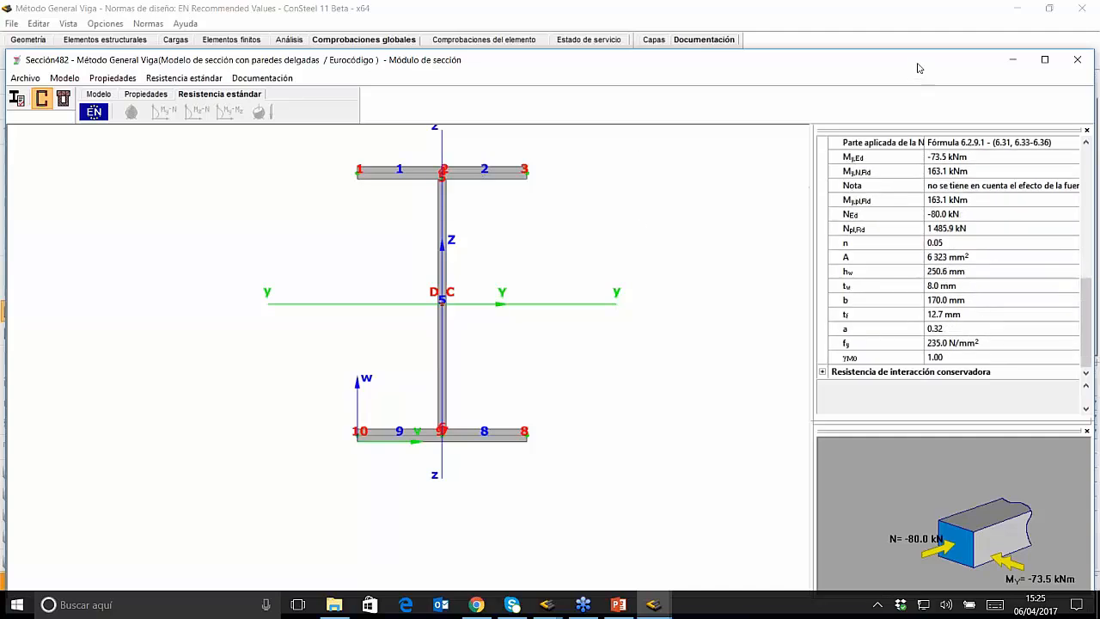
left_click_drag(923, 63, 714, 66)
left_click(869, 65)
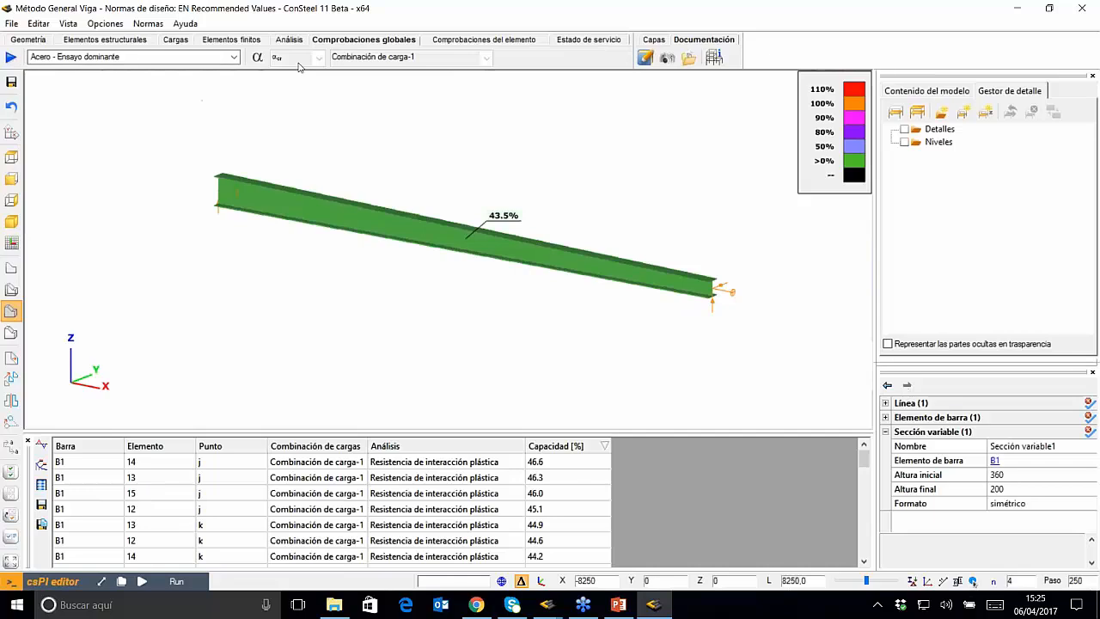
- Rerun the global checks with the buckling resistance check on and an automatic critical factor, and select the highest-capacity row's analysis
left_click(11, 57)
left_click(363, 313)
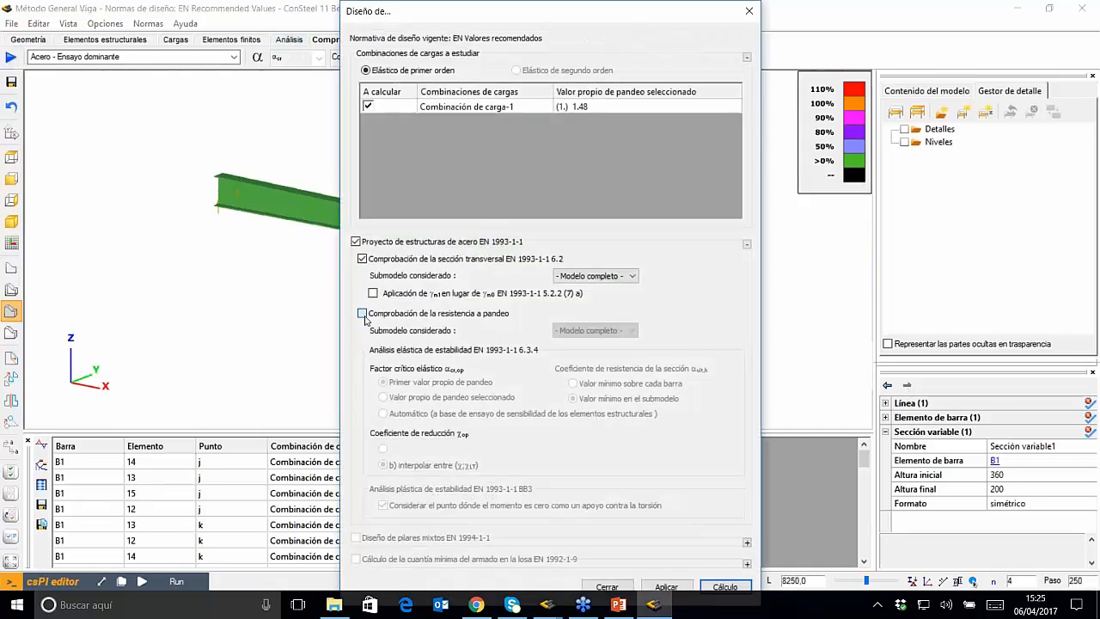
left_click(383, 414)
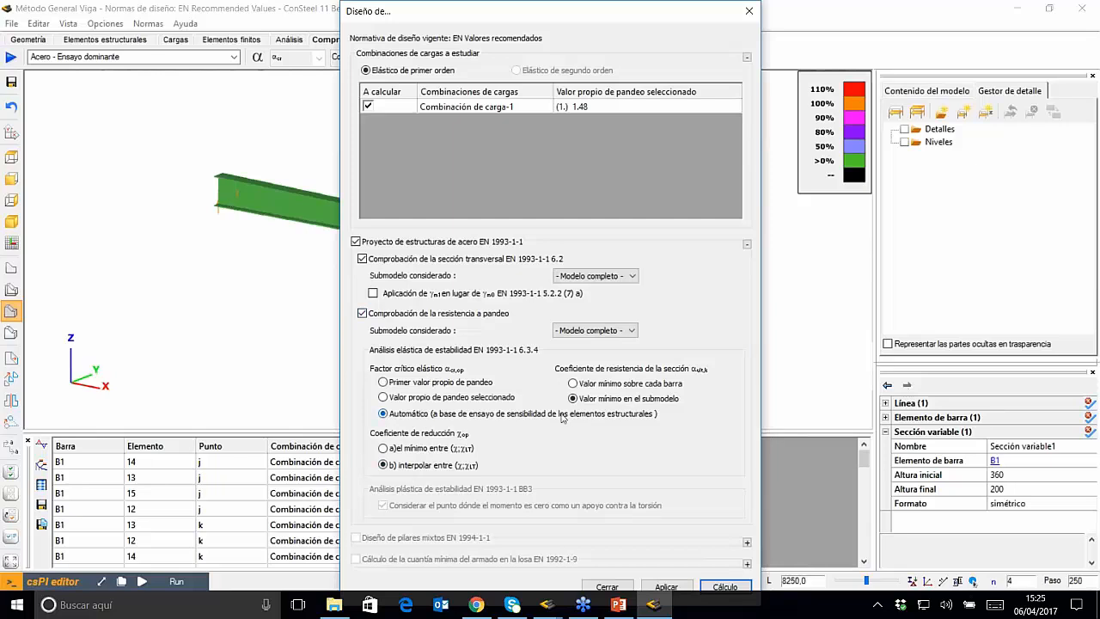
left_click_drag(568, 22, 542, 11)
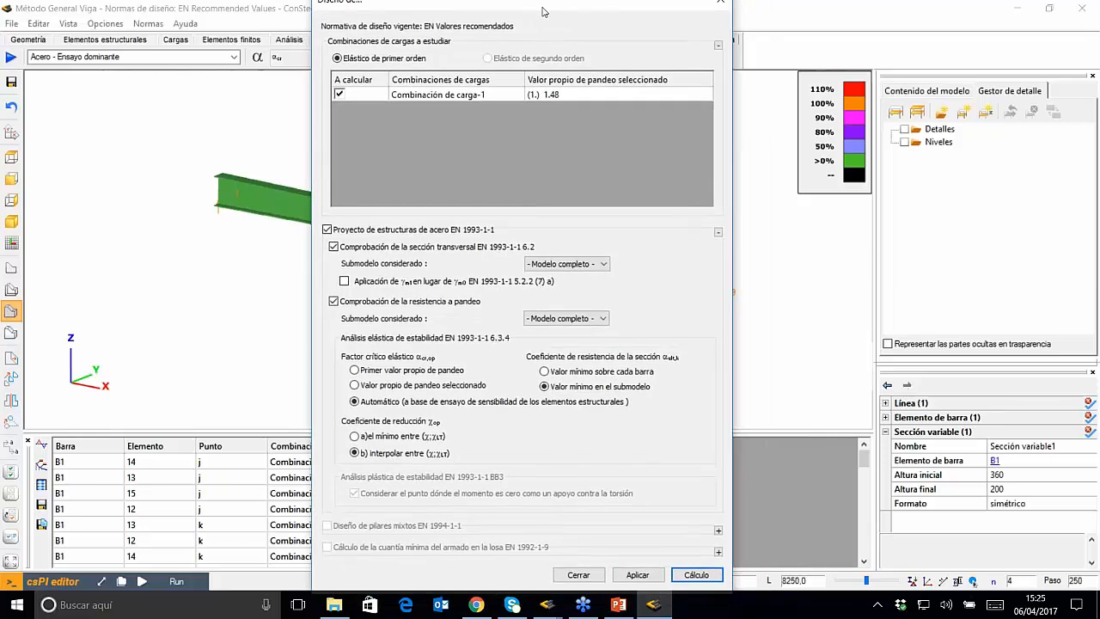
left_click(697, 574)
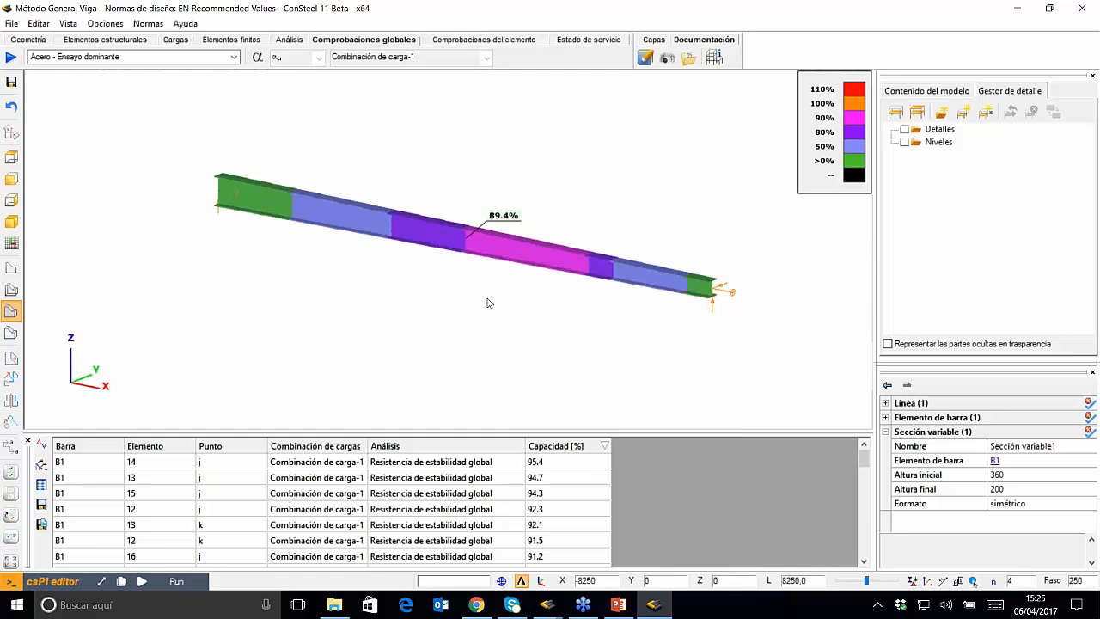
middle_click_drag(440, 322, 465, 336)
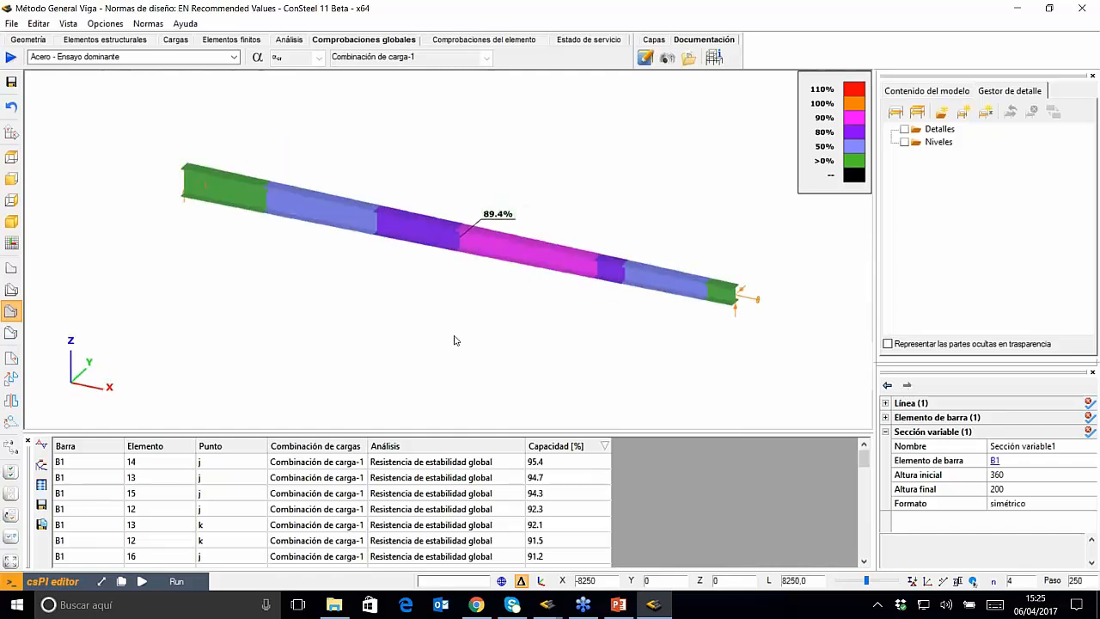
left_click(455, 461)
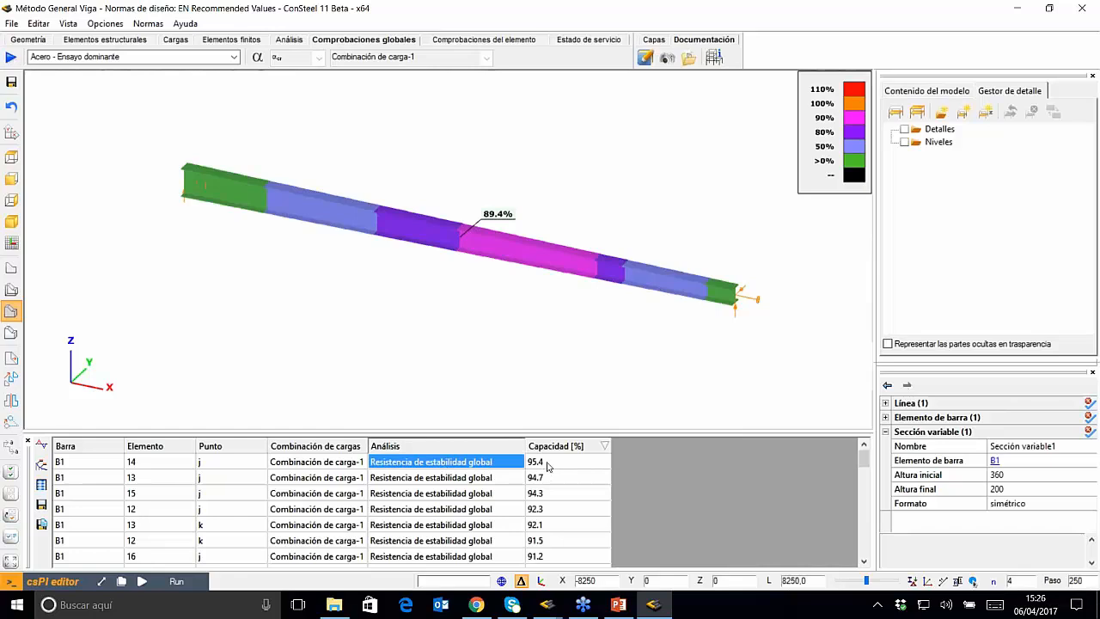
- Open the section module at the beam's marked point near midspan and bring up its dominant global stability resistance results
right_click(461, 233)
left_click(503, 286)
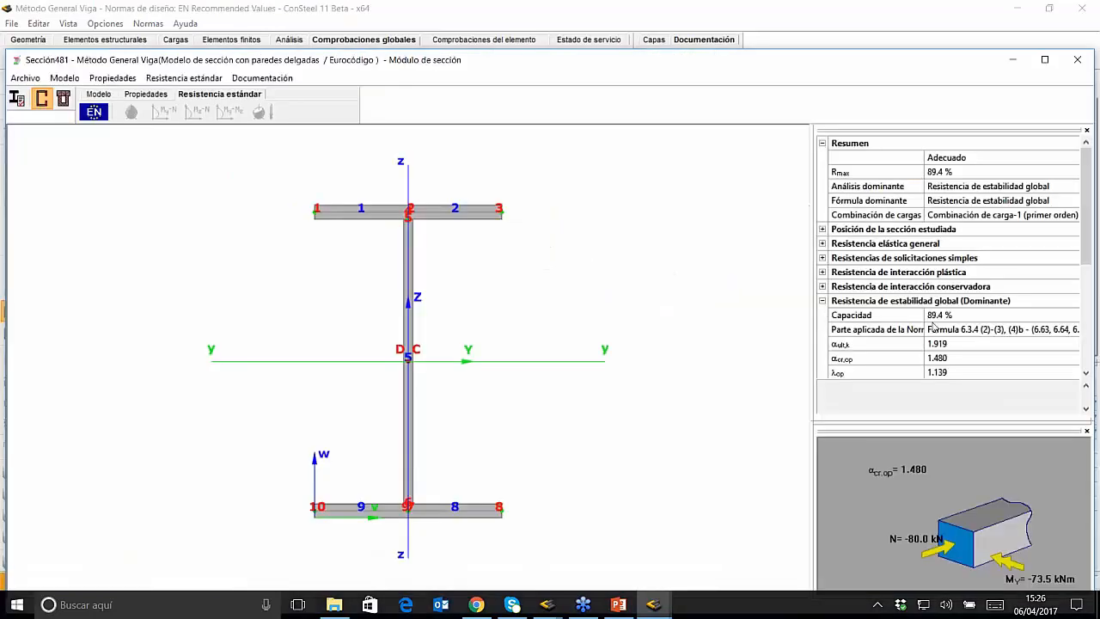
left_click_drag(1094, 253, 1093, 330)
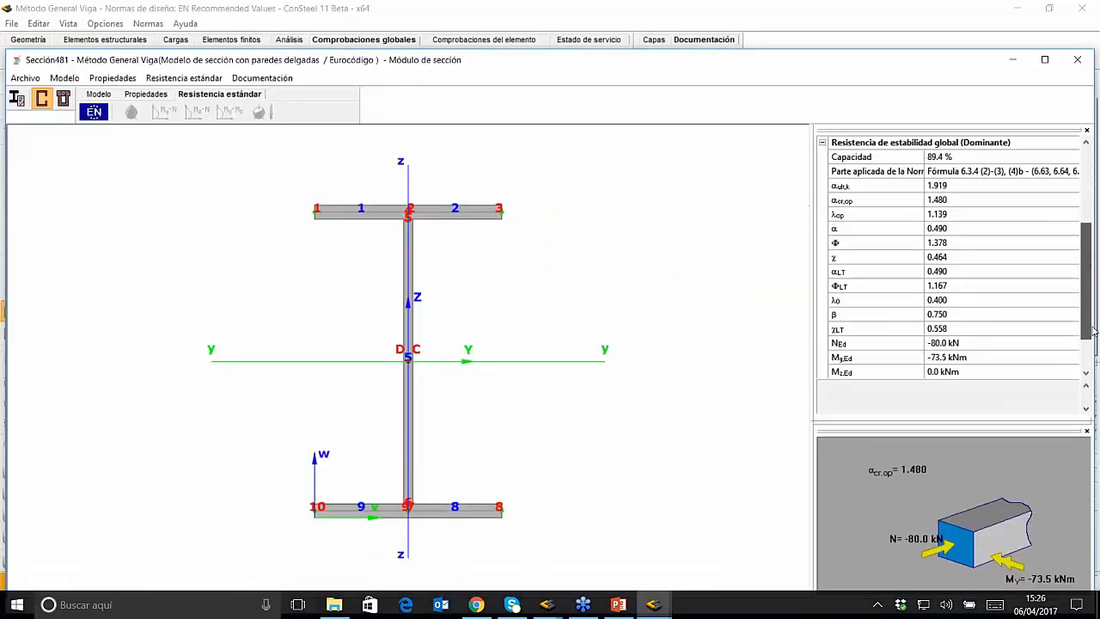
- Examine the global stability parameters αult,k, αcr,op, λop, α, ΦLT and λ0, and close the section module
left_click(971, 215)
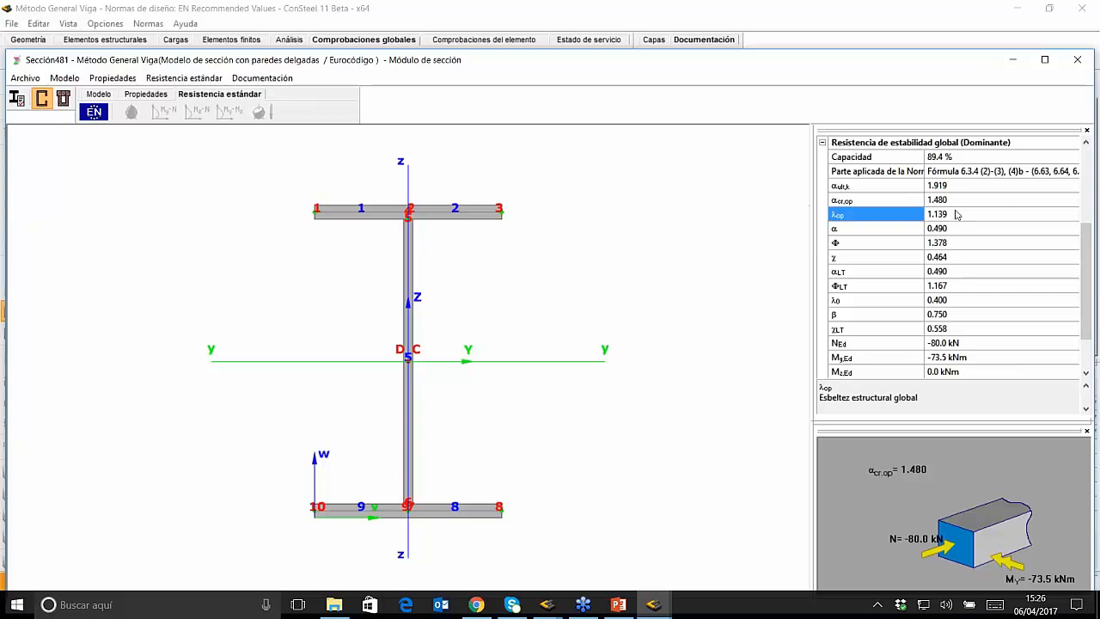
left_click(960, 203)
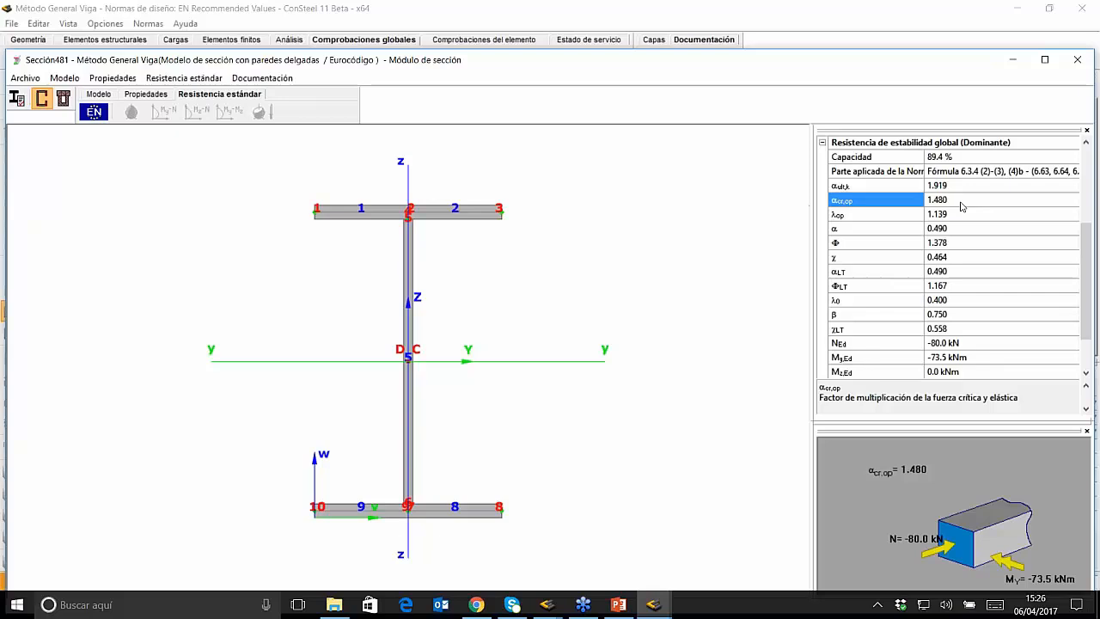
left_click(953, 187)
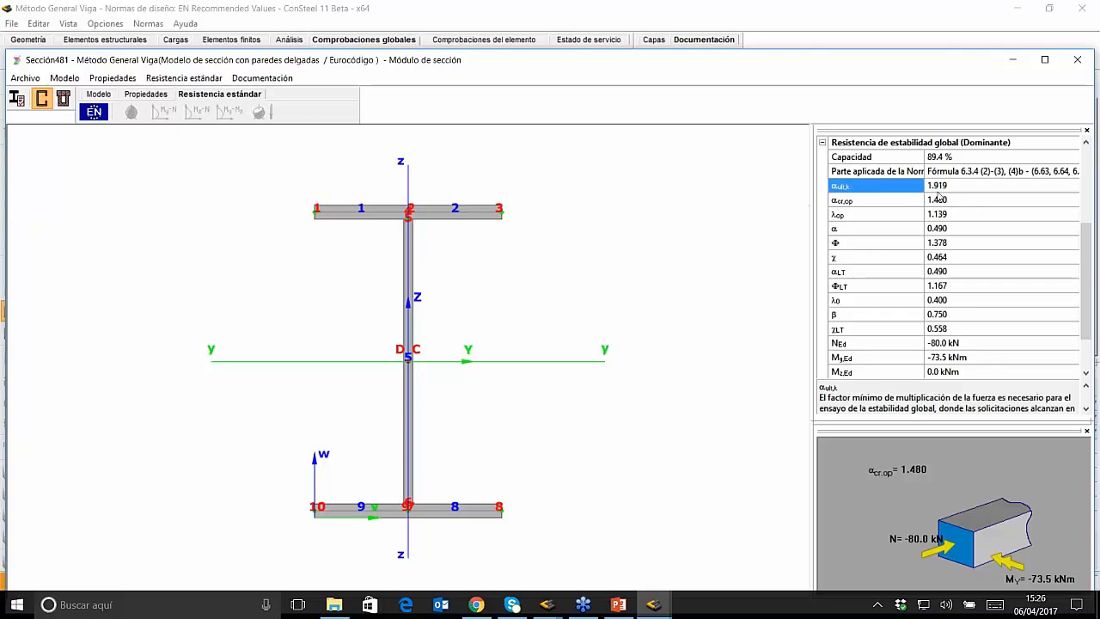
left_click(950, 216)
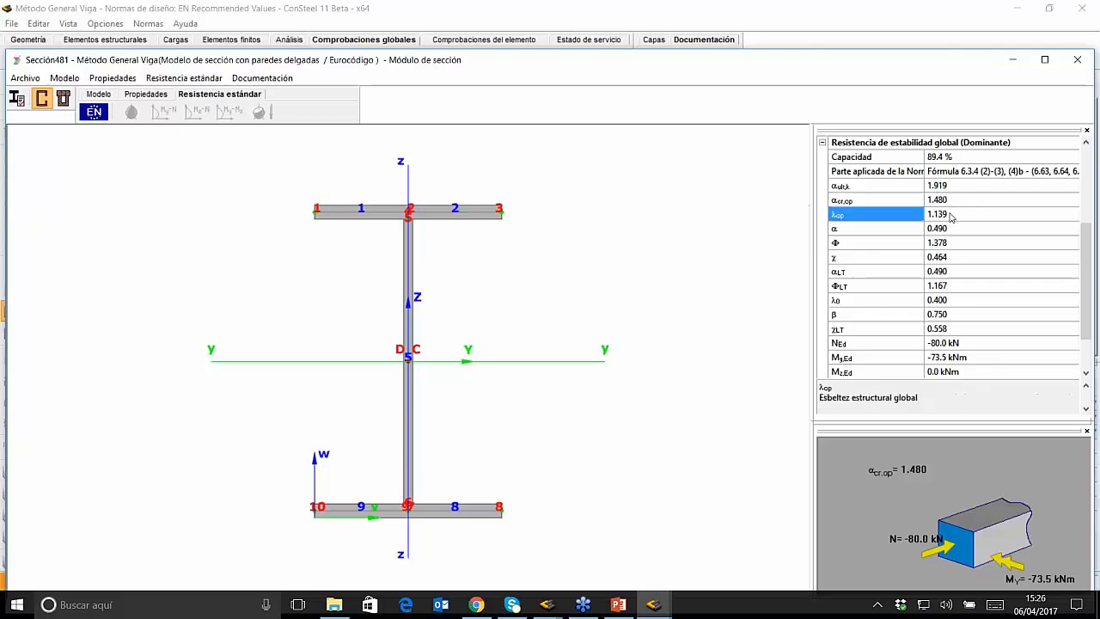
left_click(955, 230)
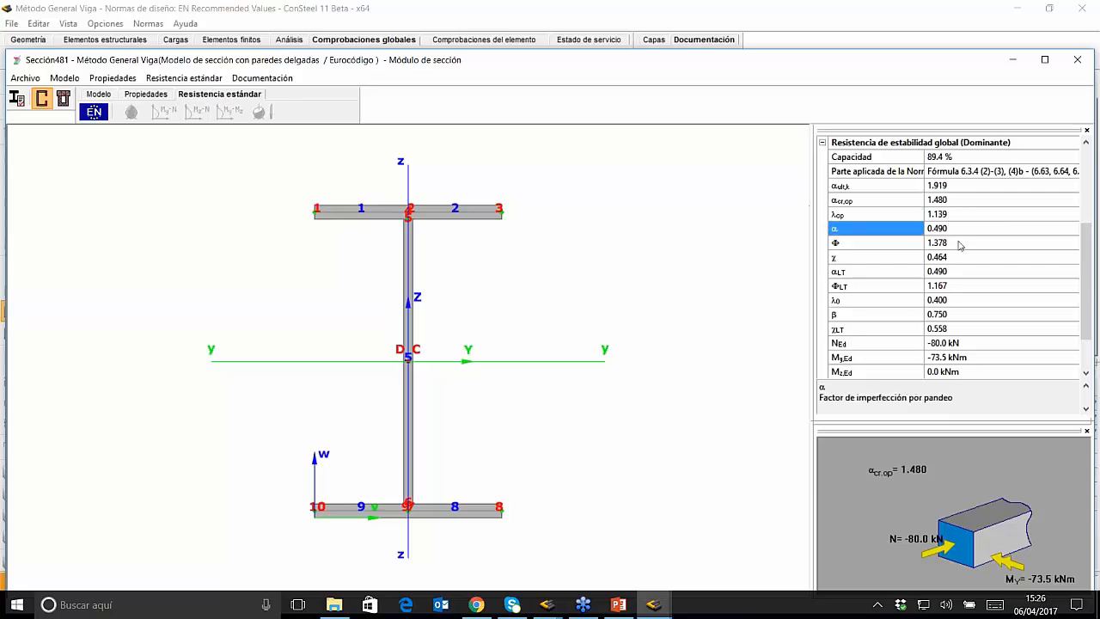
left_click(958, 286)
left_click(955, 302)
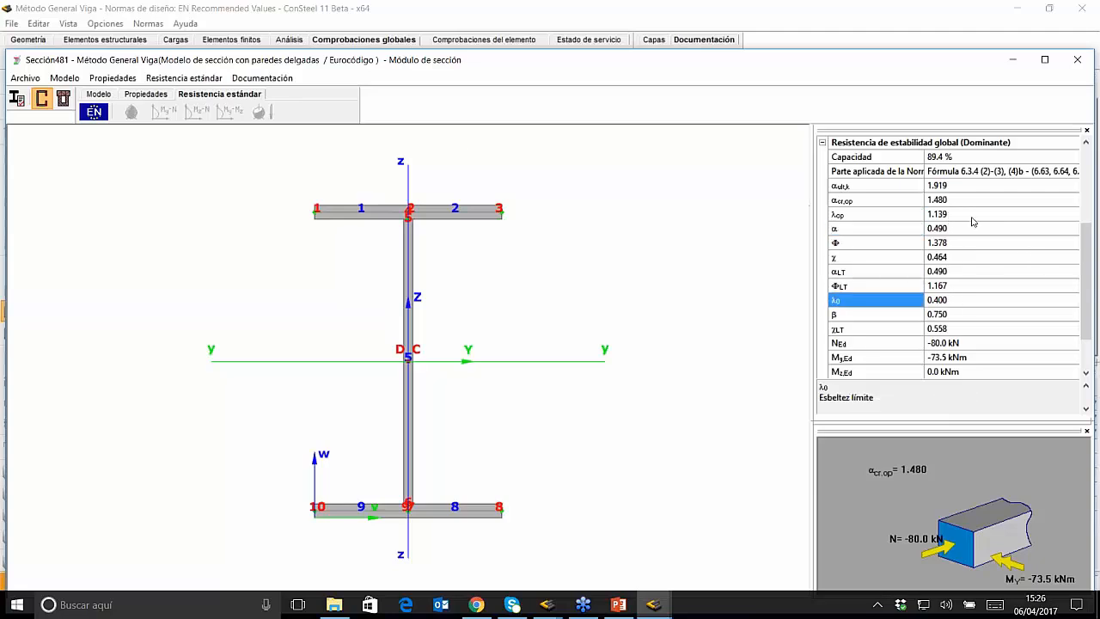
left_click_drag(950, 64, 836, 71)
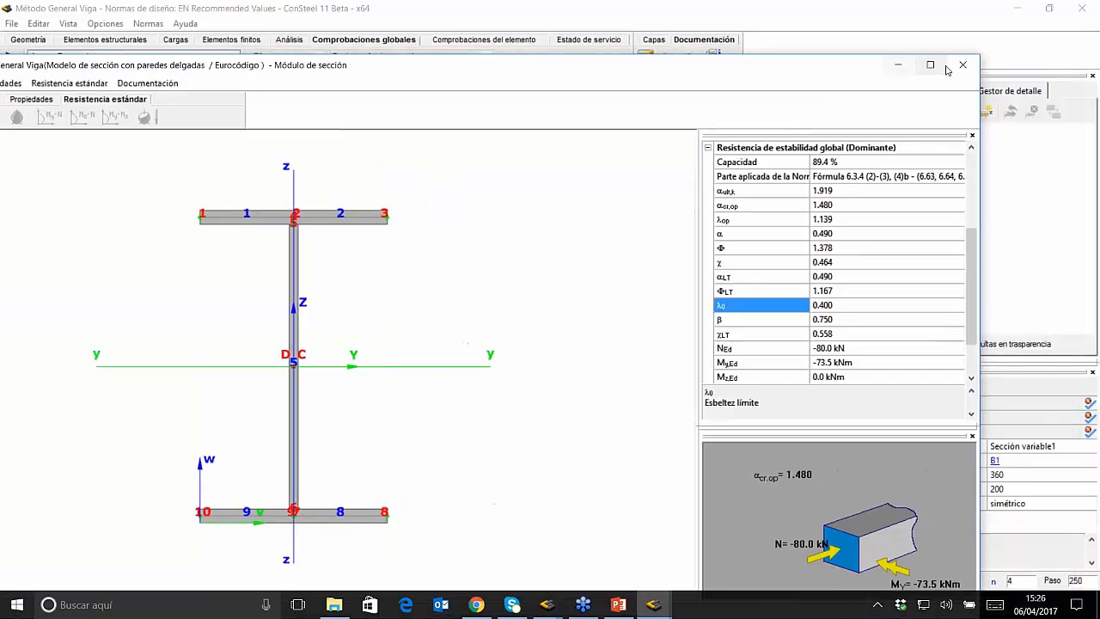
left_click(962, 66)
- Switch to PowerPoint to compare the traditional method's first interaction formula result on slide 16, and return to the ConSteel beam model
scroll(549, 205, "up", 3)
scroll(615, 216, "down", 2)
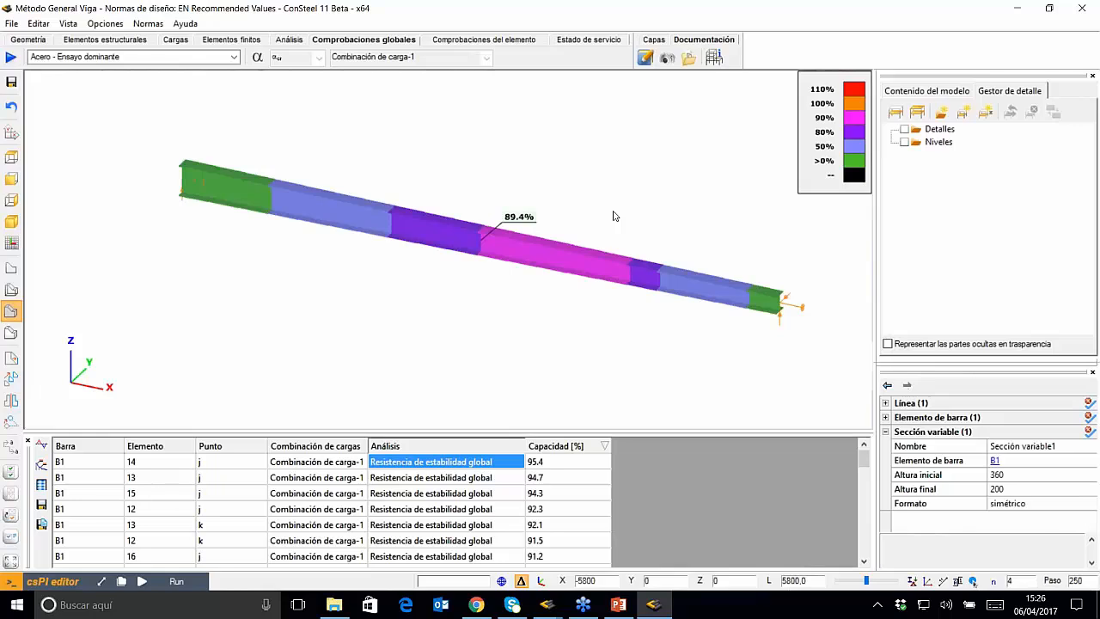
left_click(618, 604)
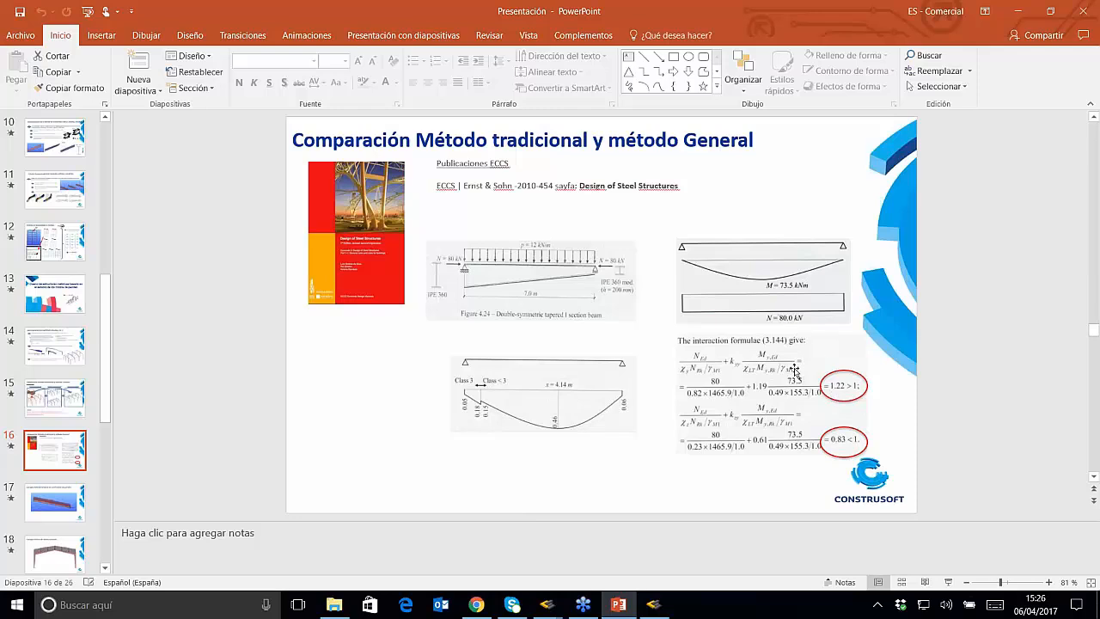
left_click(865, 381)
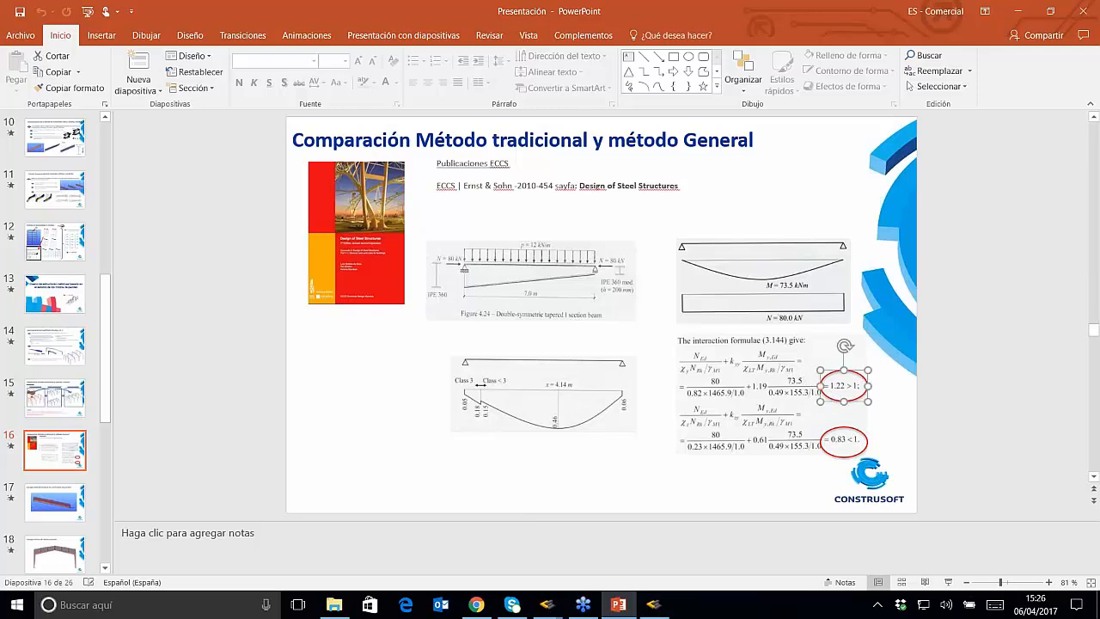
left_click(663, 606)
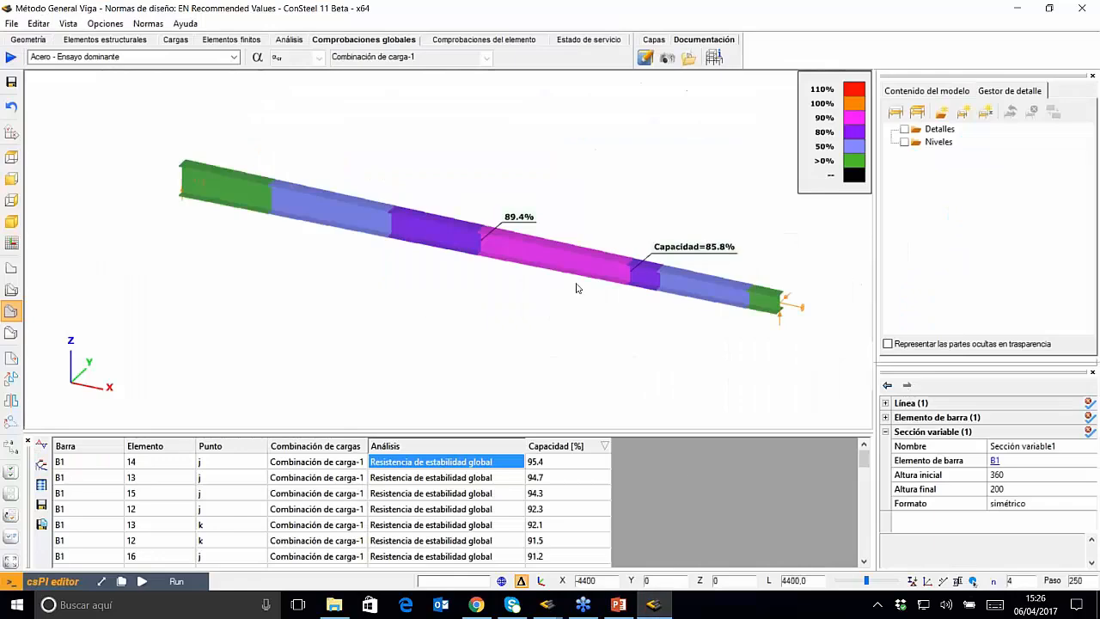
- Review the highest global stability resistance rows for the beam and close the beam model without saving its changes
middle_click_drag(446, 304, 460, 312)
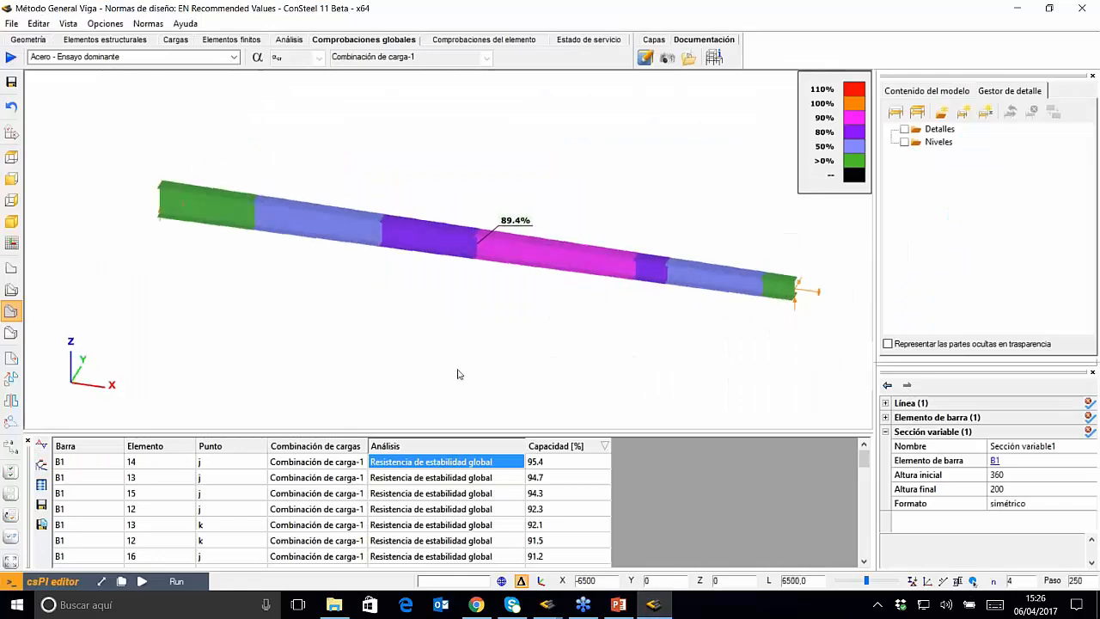
left_click(464, 478)
left_click(475, 462)
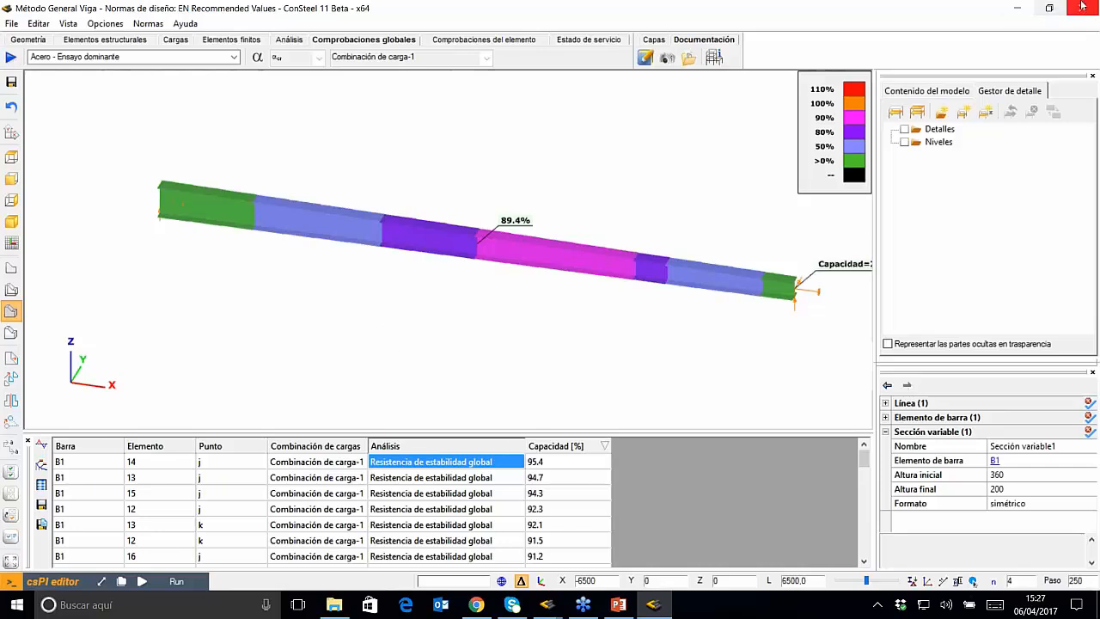
middle_click_drag(699, 240, 670, 258)
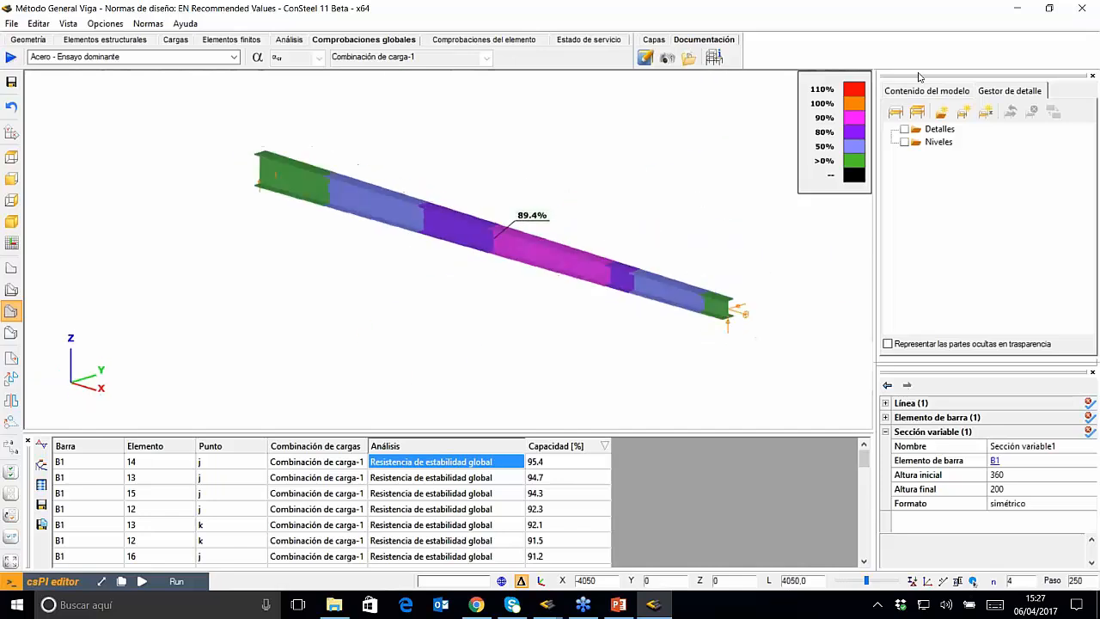
left_click(1081, 10)
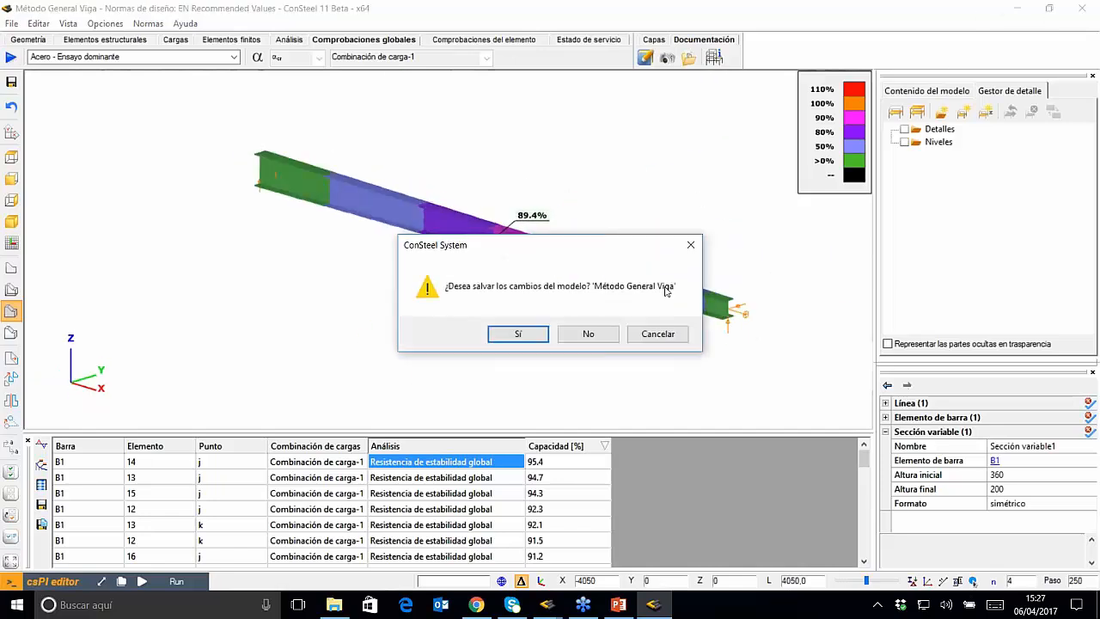
left_click(586, 333)
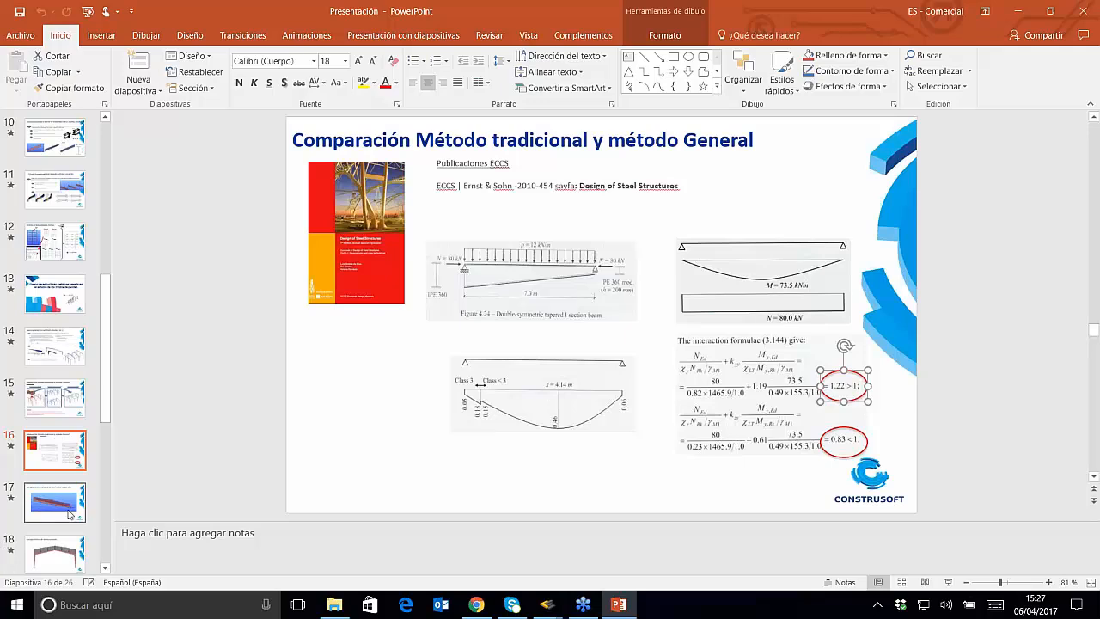
- Show the variable-inertia portal frame example on slide 18 and switch to the Modelo portico model in ConSteel
left_click(55, 551)
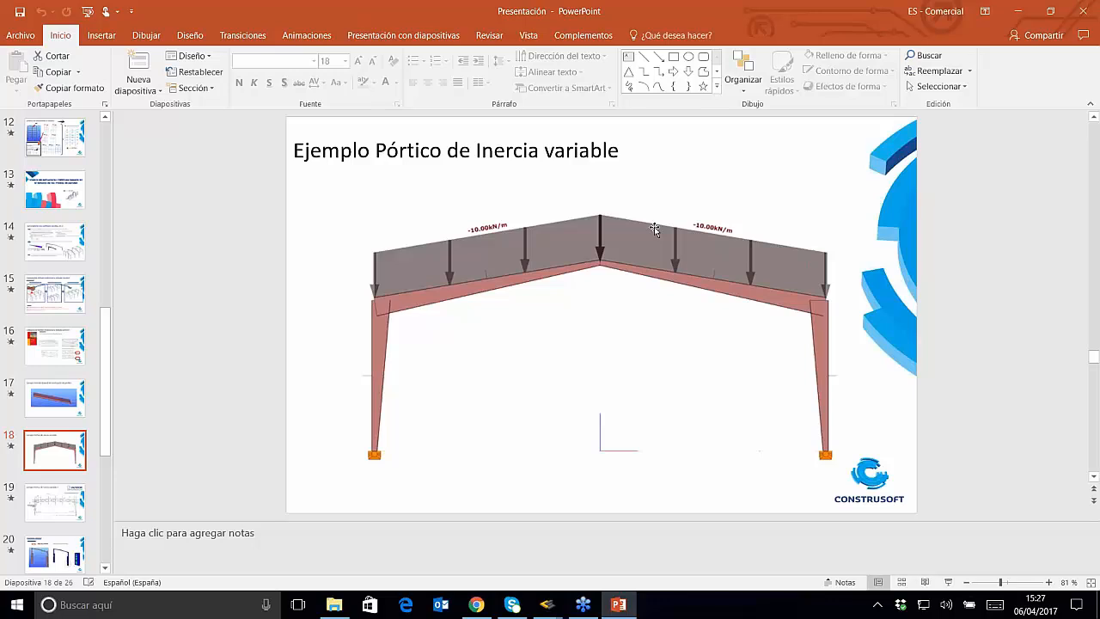
mouse_move(547, 607)
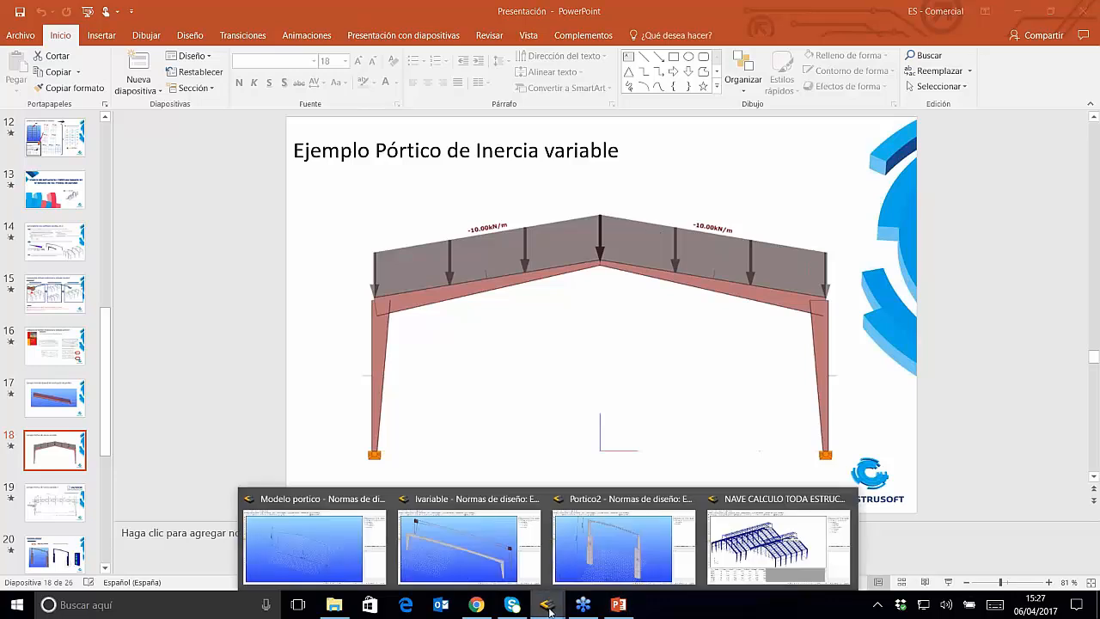
left_click(309, 549)
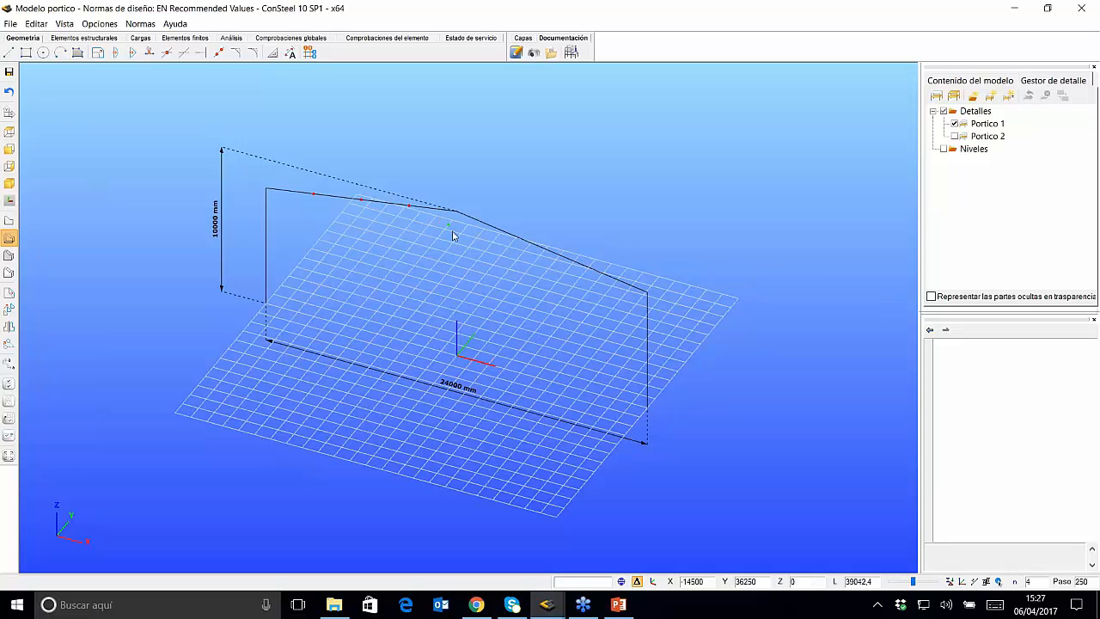
mouse_move(445, 245)
middle_mouse_down()
mouse_move(450, 224)
mouse_move(430, 231)
mouse_move(437, 225)
middle_mouse_up()
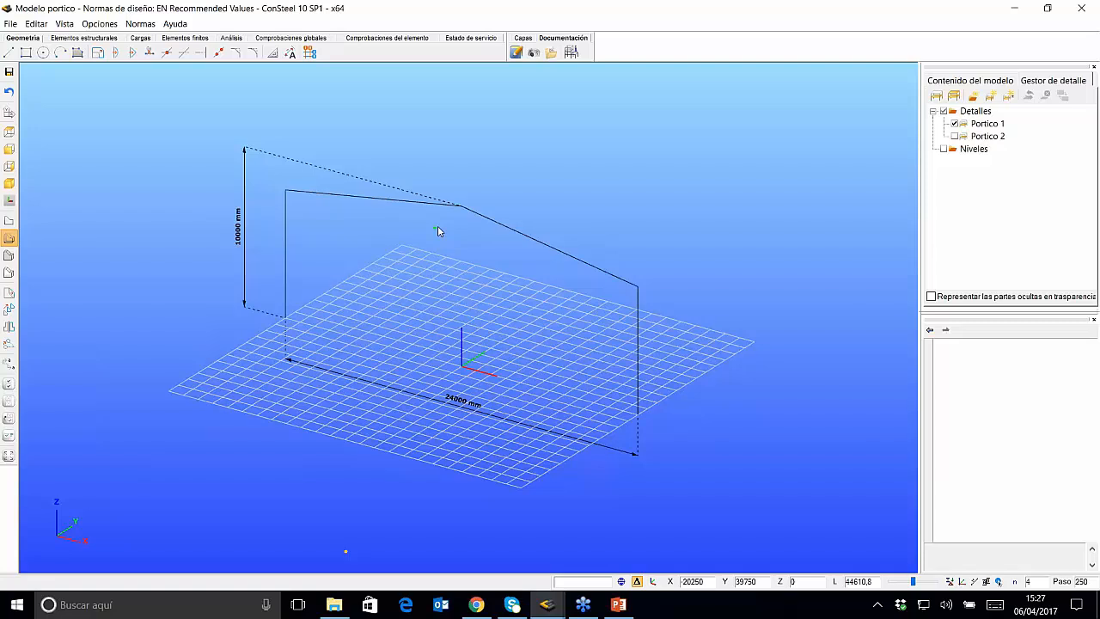
left_click(290, 211)
key("Escape")
scroll(345, 238, "down", 3)
scroll(375, 248, "up", 2)
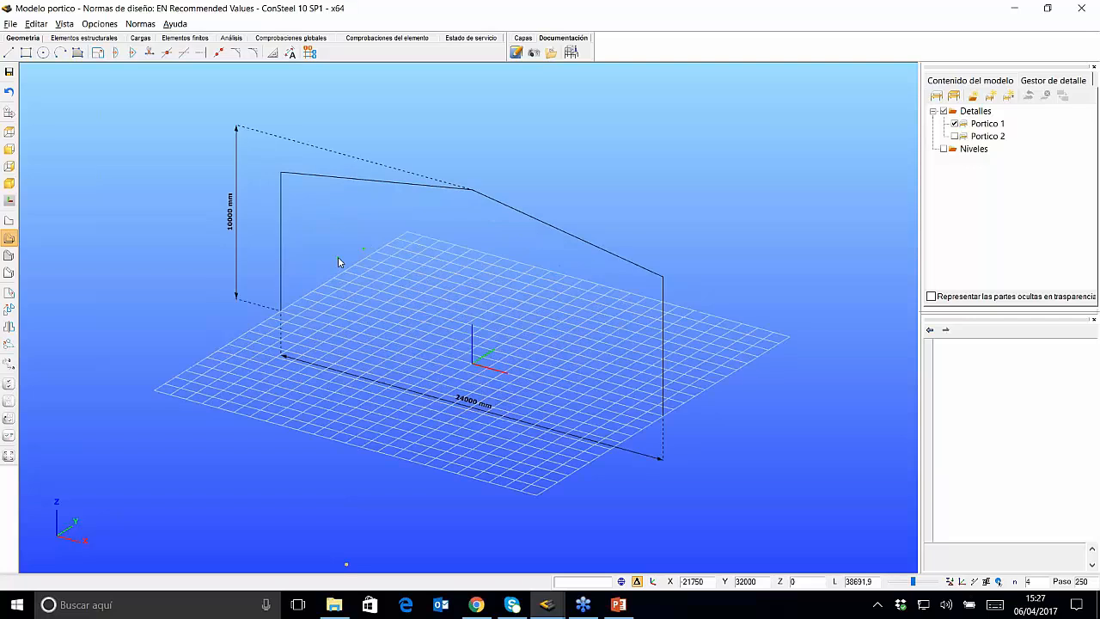
mouse_move(338, 256)
middle_mouse_down()
mouse_move(379, 229)
mouse_move(306, 251)
mouse_move(343, 251)
middle_mouse_up()
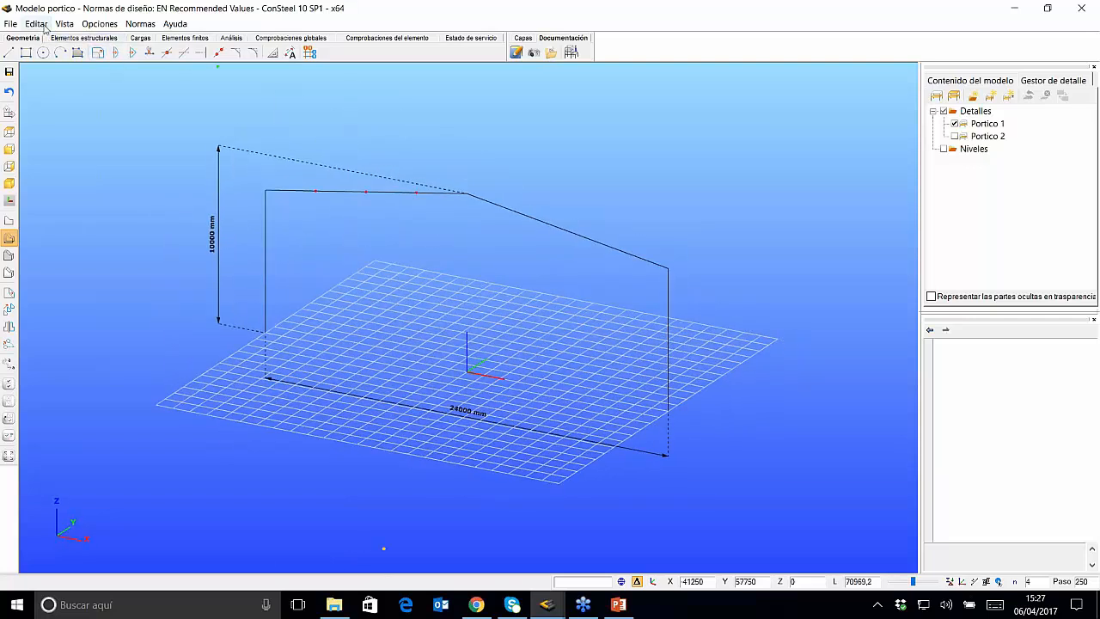
- Open the section editor among the structural element tools for the portal frame model
left_click(84, 38)
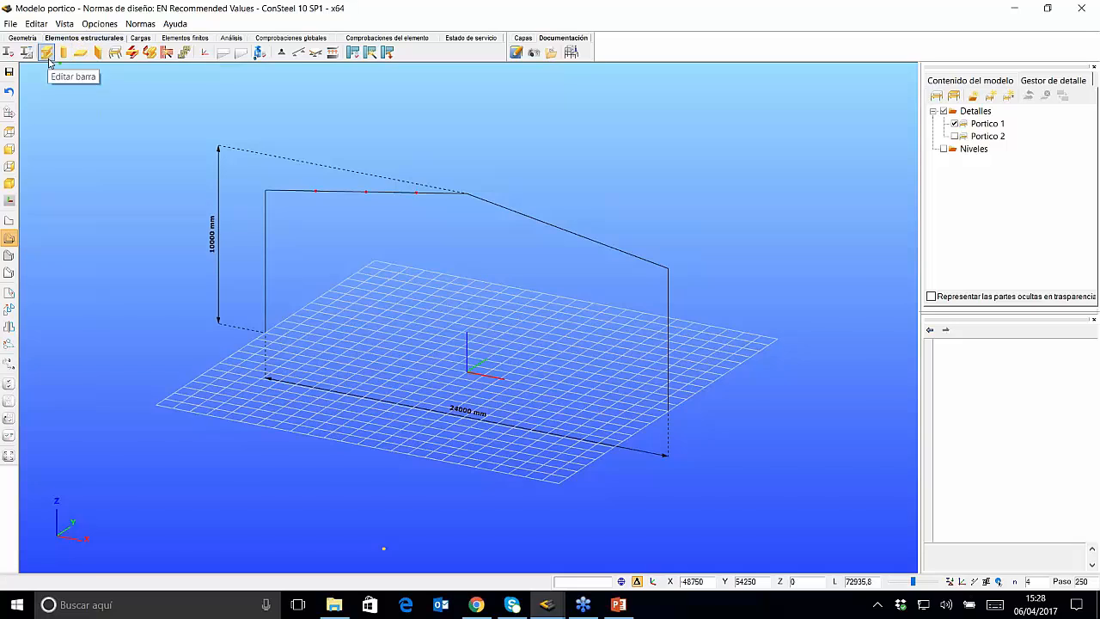
left_click(48, 53)
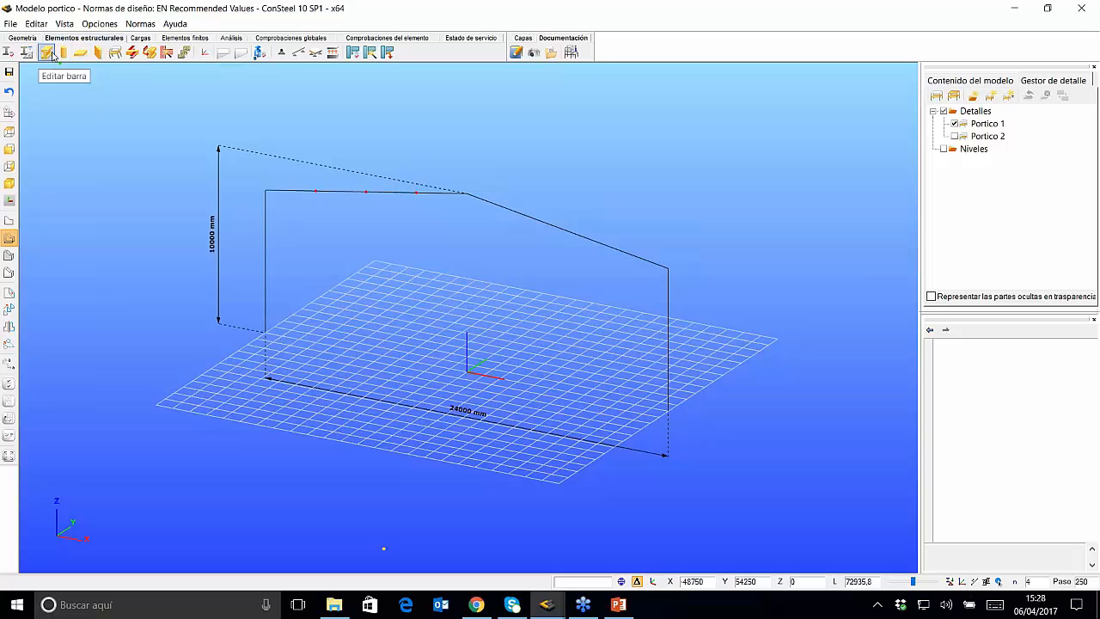
left_click(9, 54)
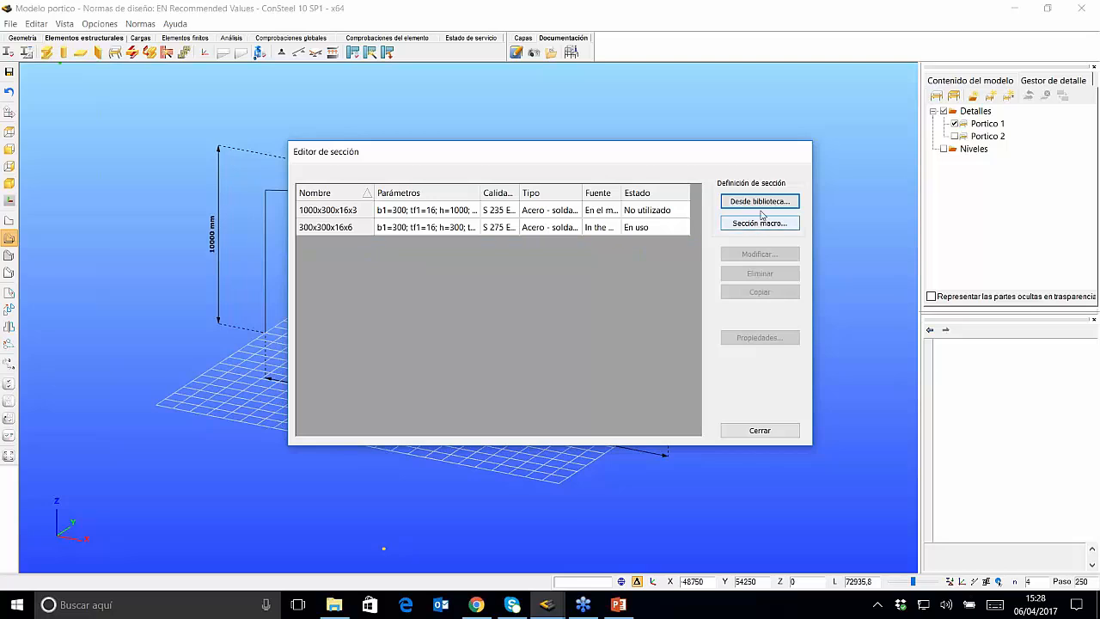
- Browse the standard steel profile families in the section library and go back to the section editor without loading one
left_click(745, 201)
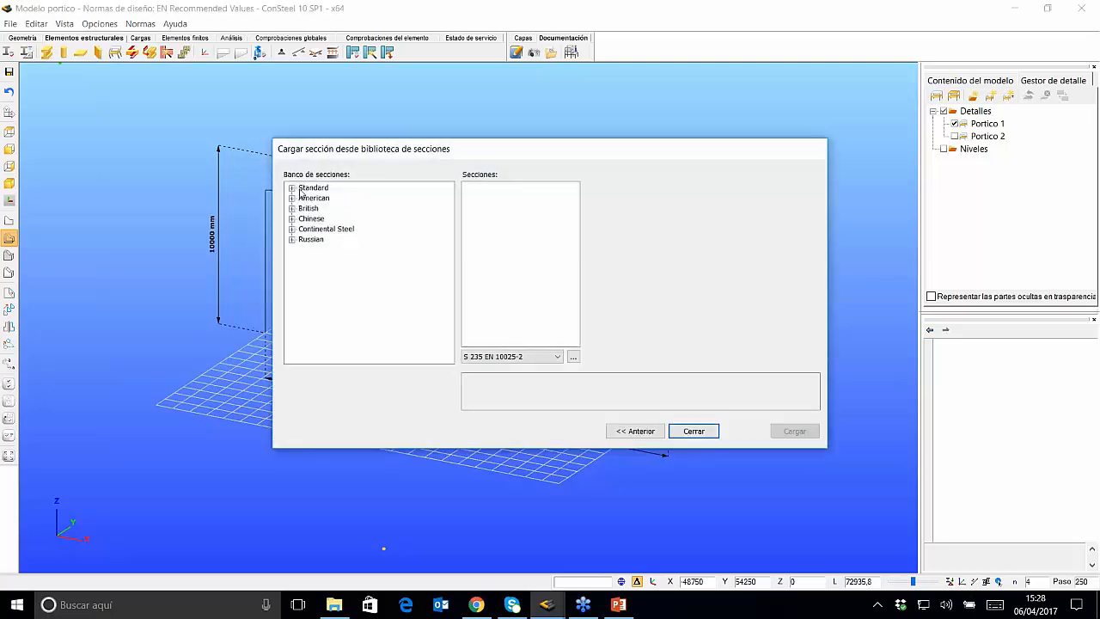
left_click(292, 188)
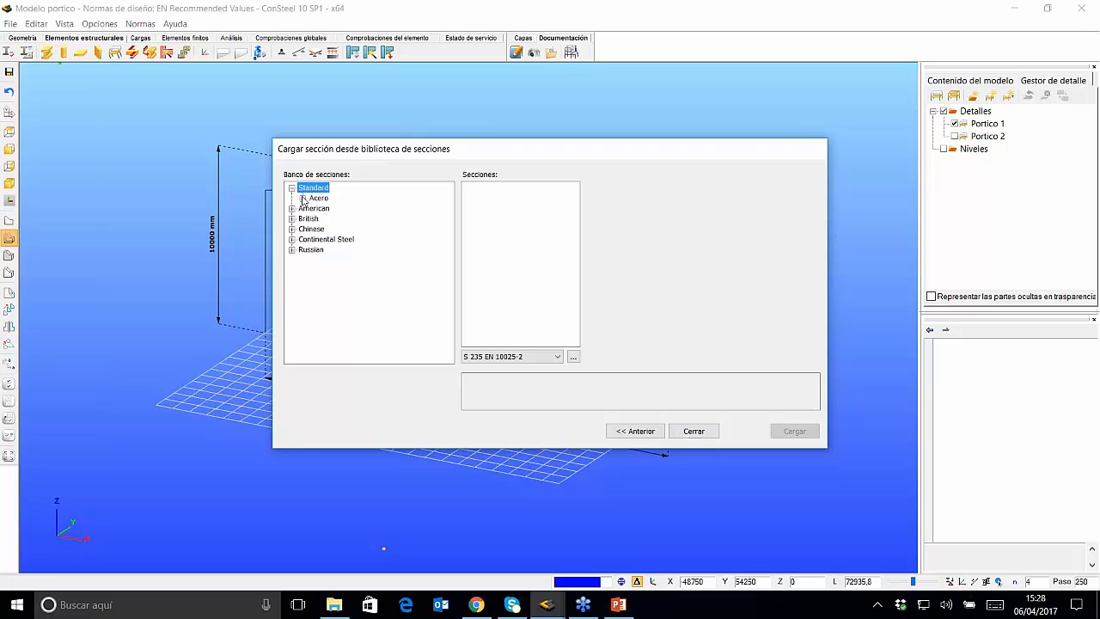
left_click(303, 197)
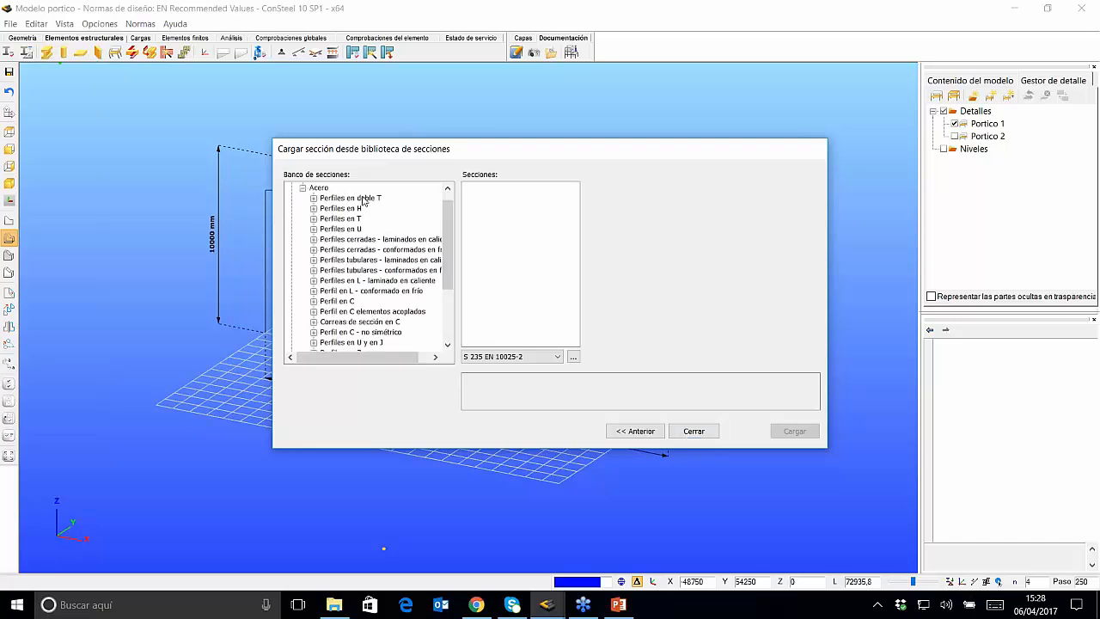
scroll(439, 329, "down", 3)
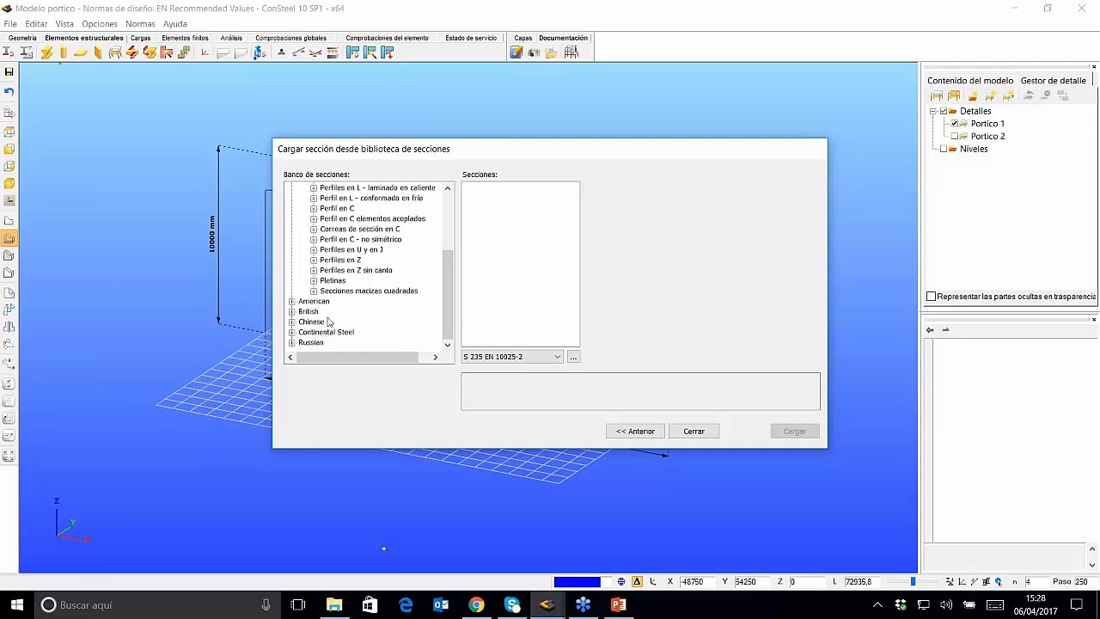
scroll(428, 301, "up", 3)
left_click(302, 198)
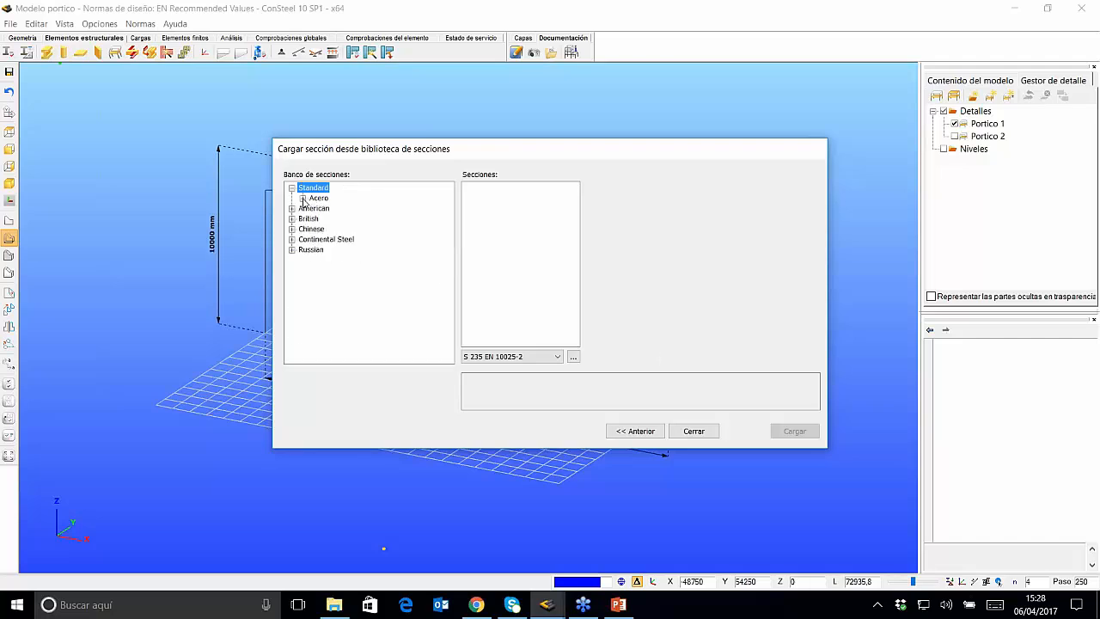
left_click(640, 429)
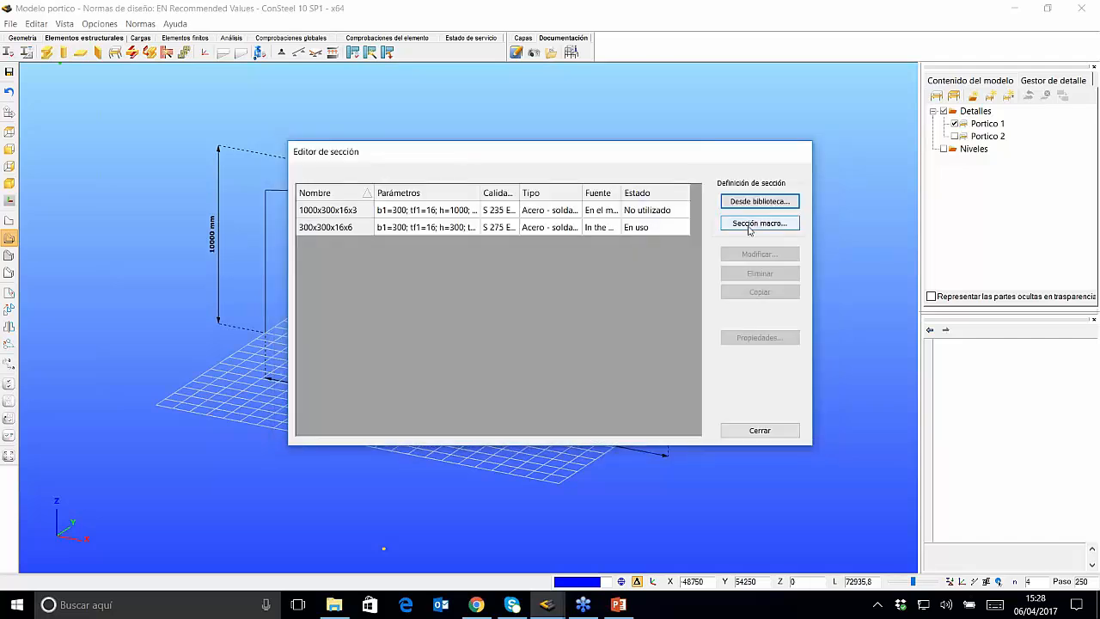
- Browse the macro section types for welded, cold-formed, mixed steel, reinforced concrete and composite members without creating one
left_click(752, 225)
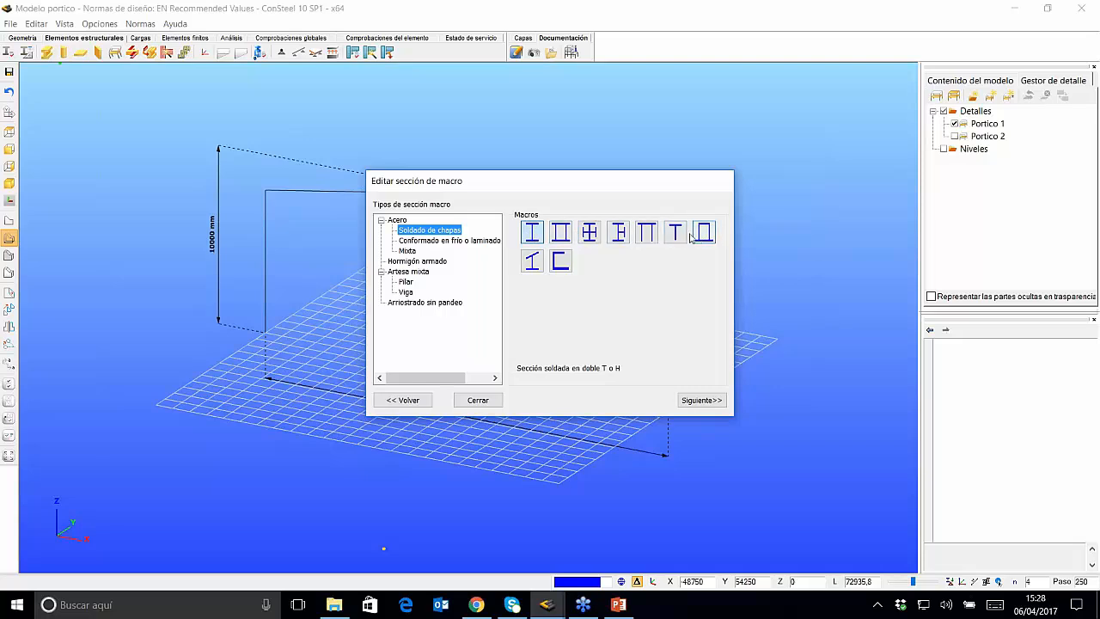
left_click(595, 235)
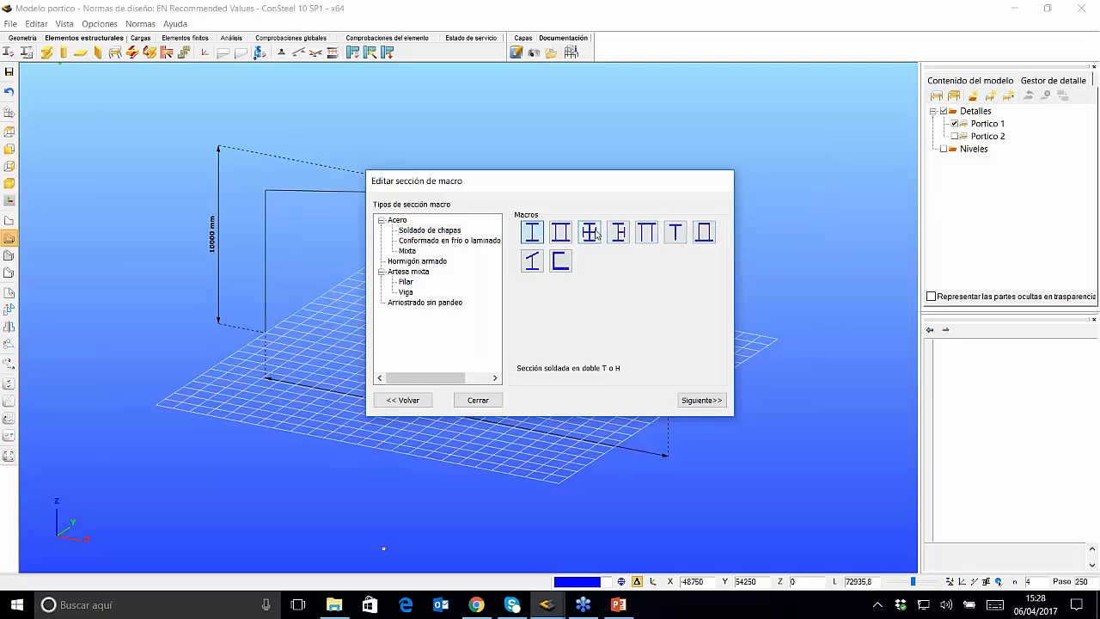
left_click(701, 399)
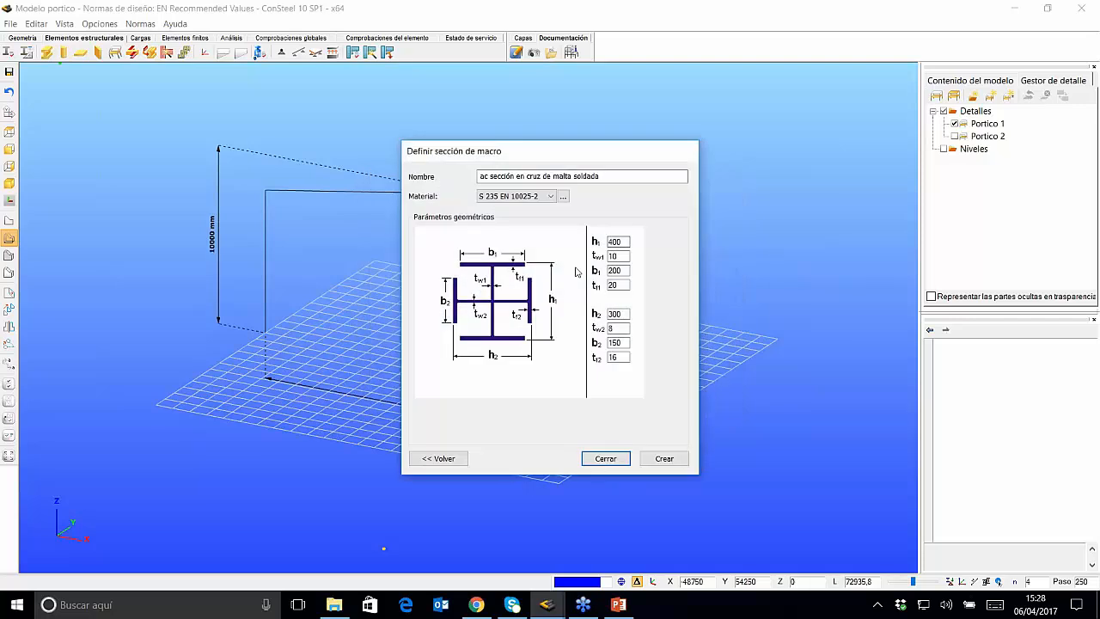
left_click(454, 460)
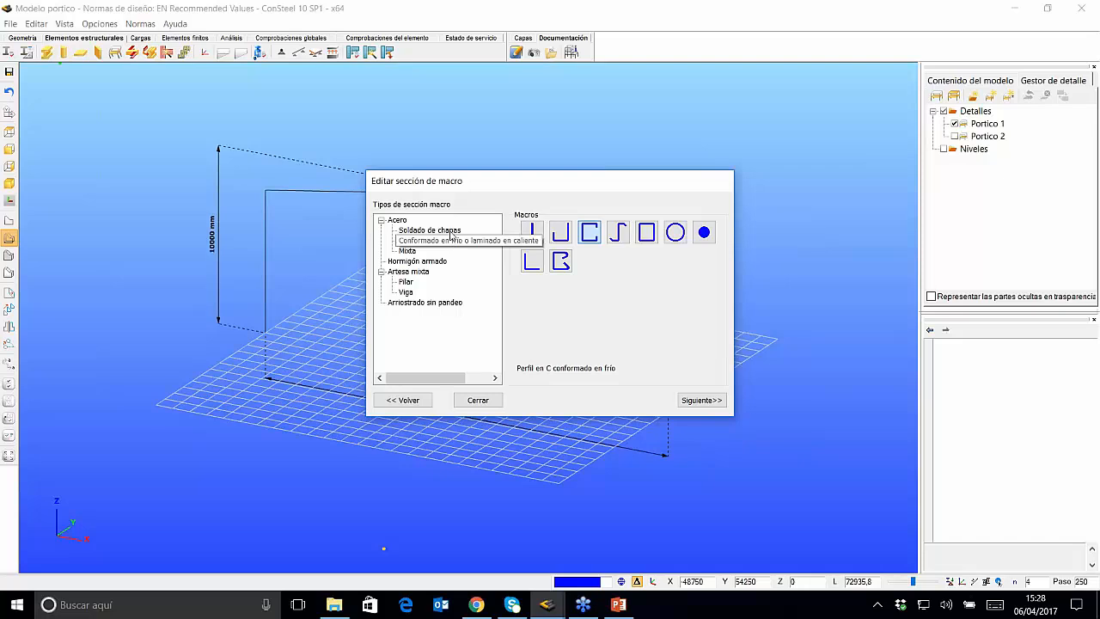
left_click(407, 250)
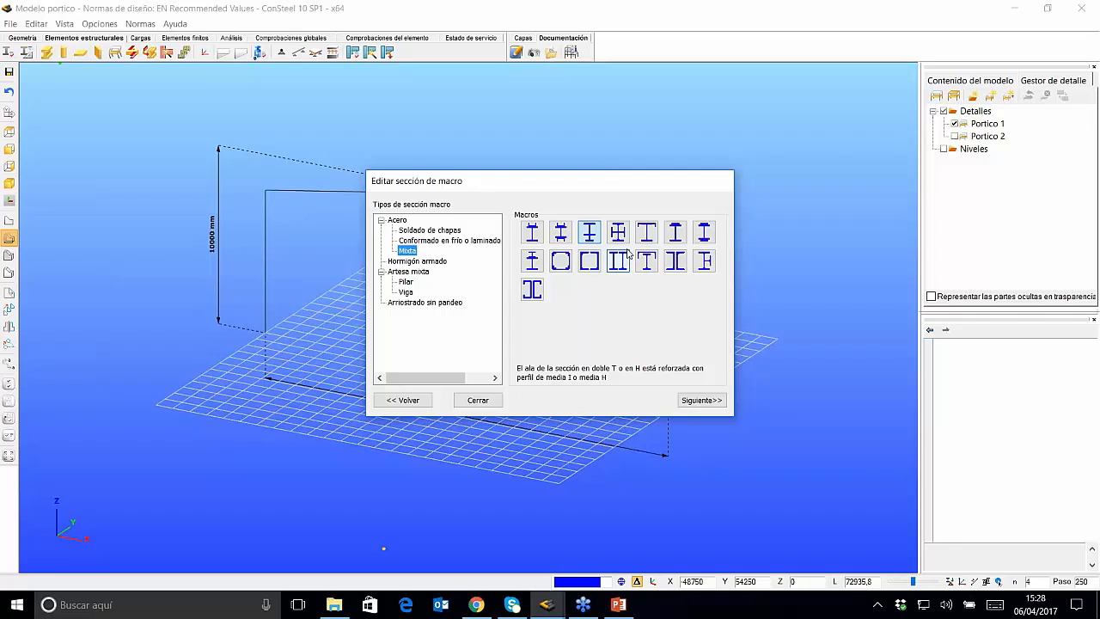
left_click(409, 261)
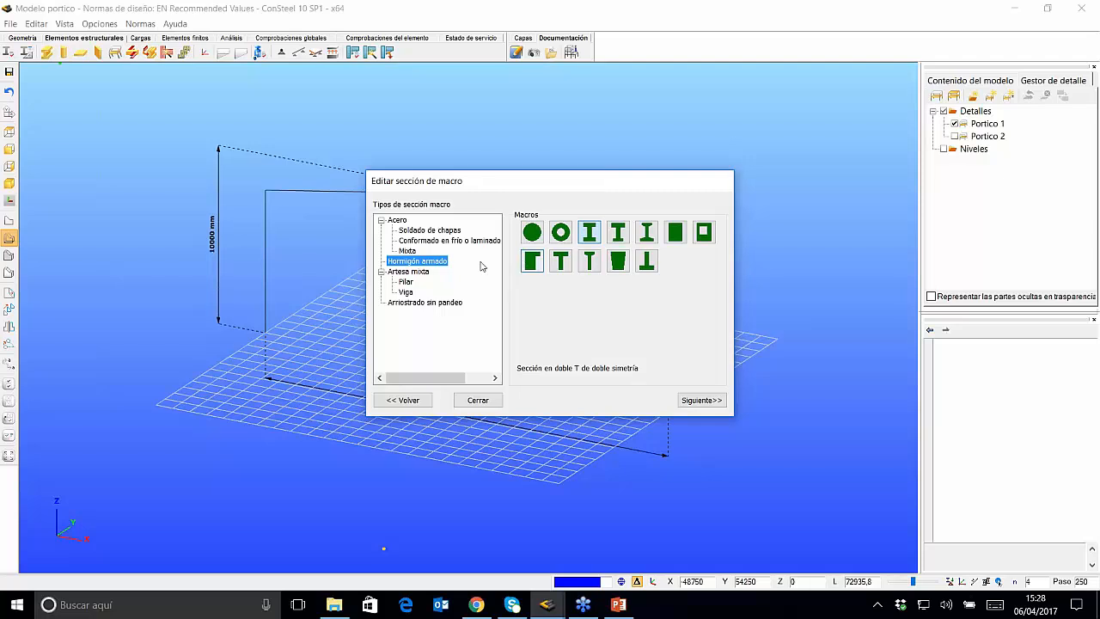
left_click(405, 282)
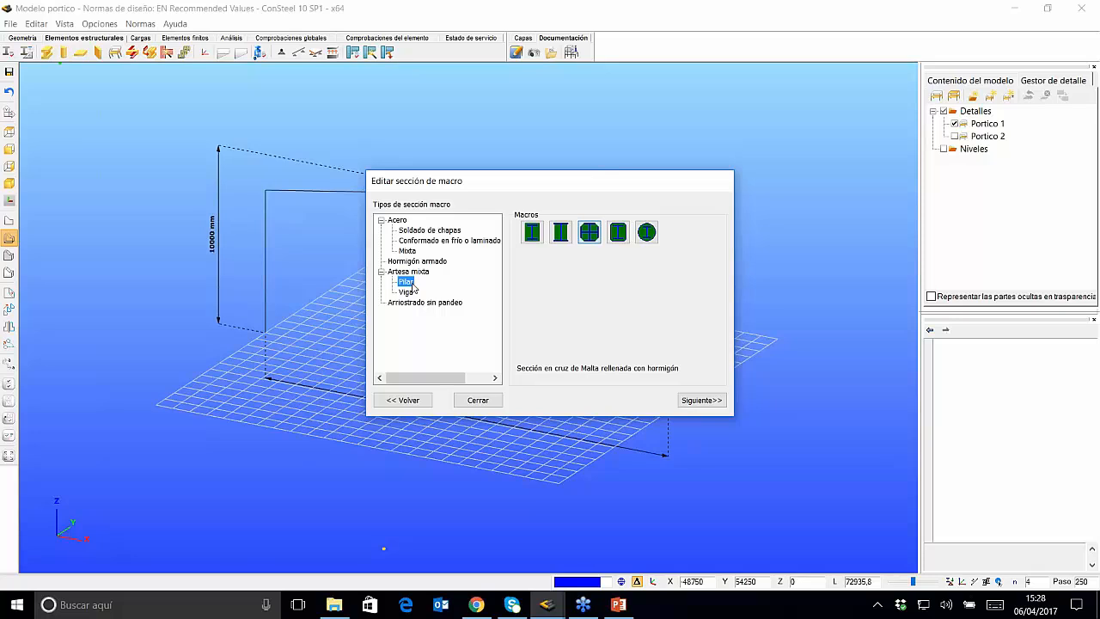
left_click(407, 293)
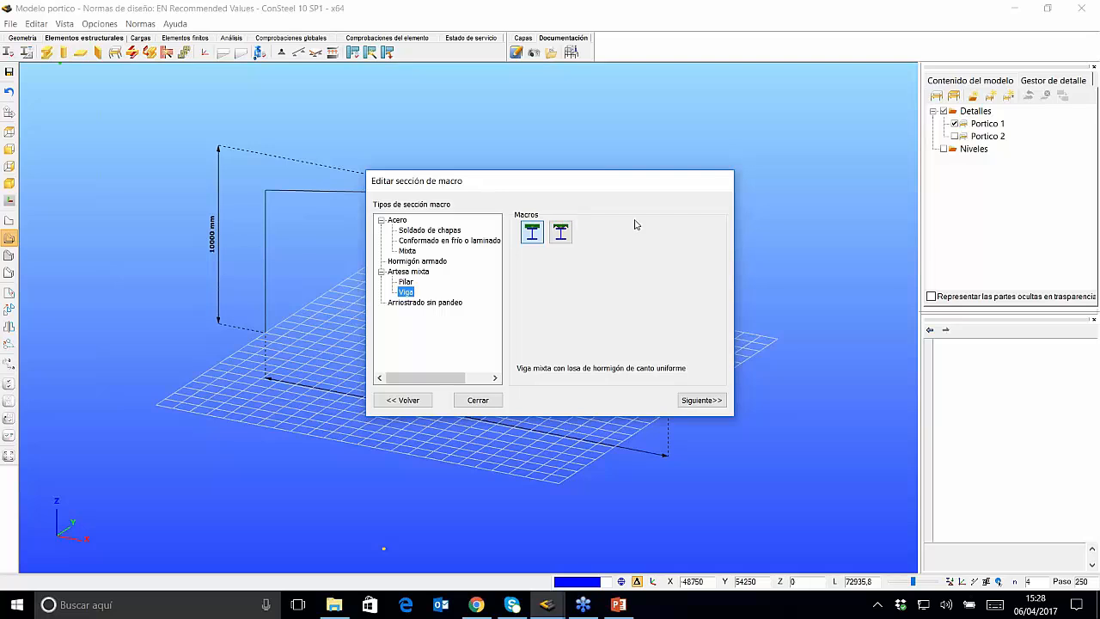
left_click(404, 399)
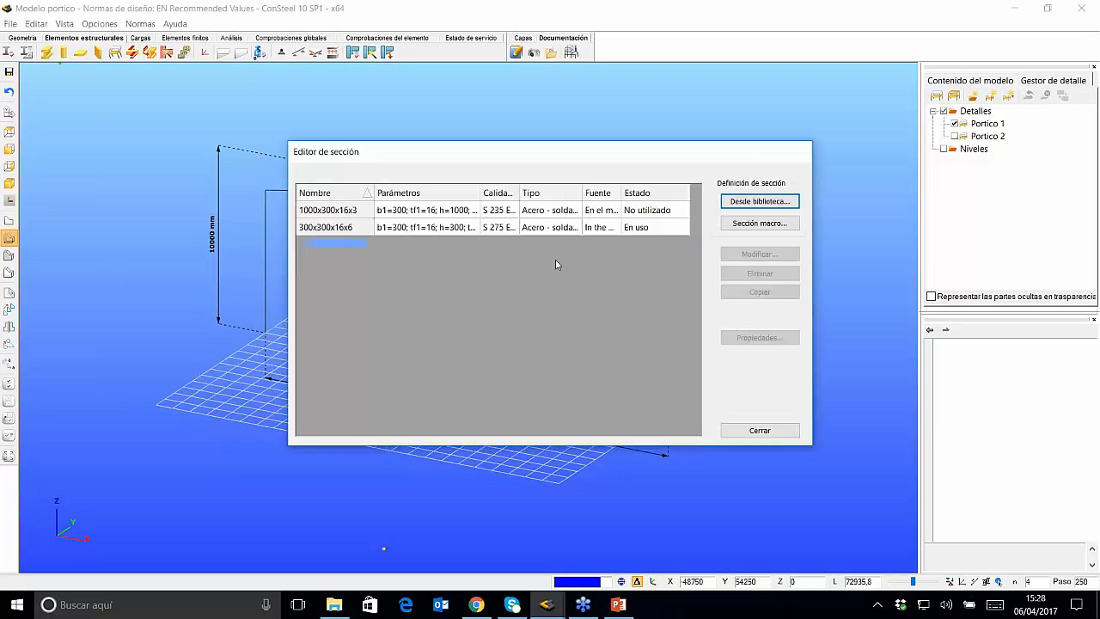
- Review the geometric parameters of the 1000x300x16x3 welded section, keep its values and close the section editor
left_click(429, 211)
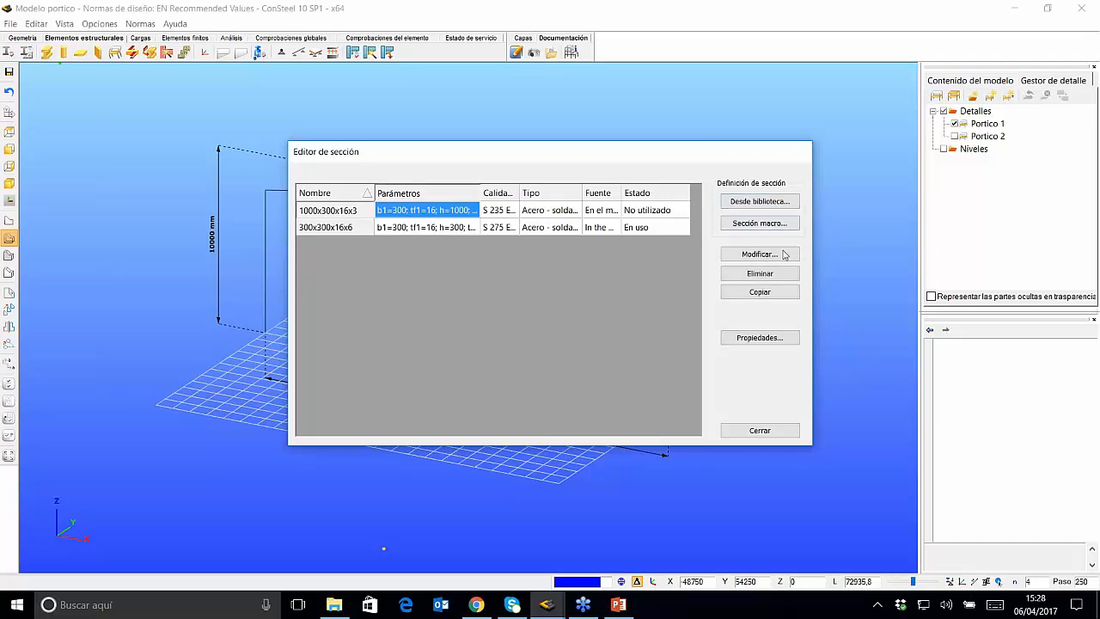
left_click(761, 254)
left_click_drag(384, 159, 376, 158)
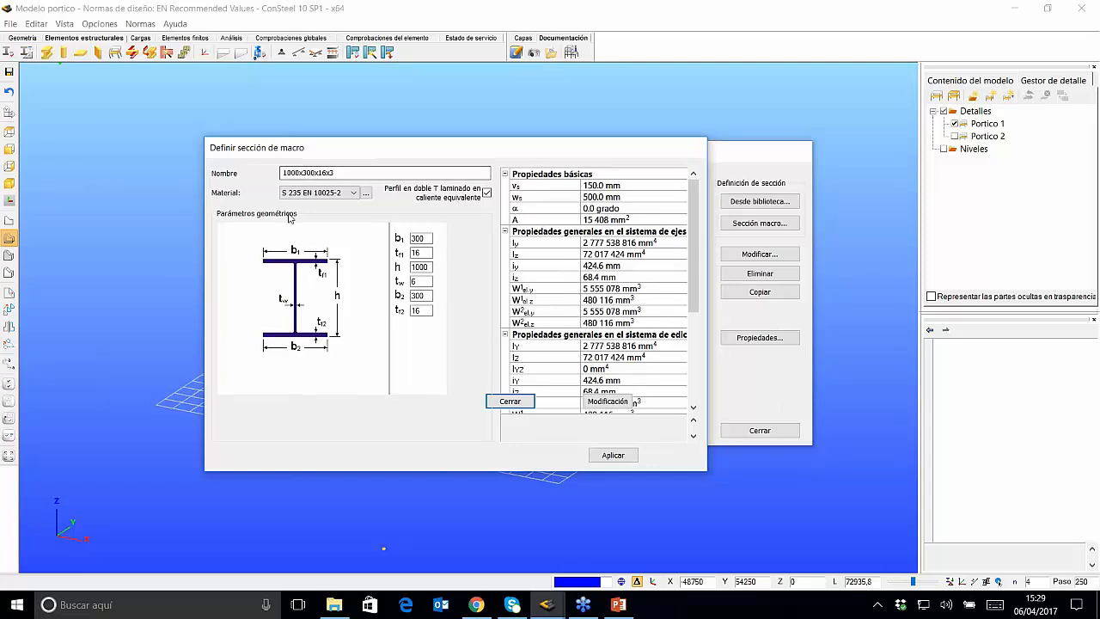
left_click(421, 237)
left_click(419, 267)
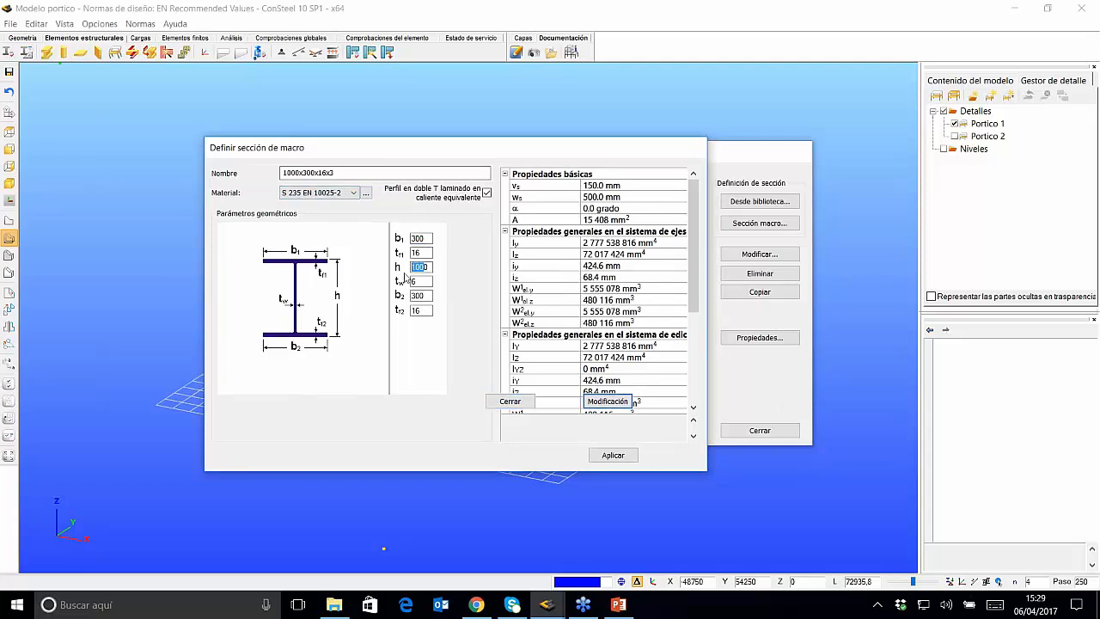
left_click(424, 295)
left_click(422, 311)
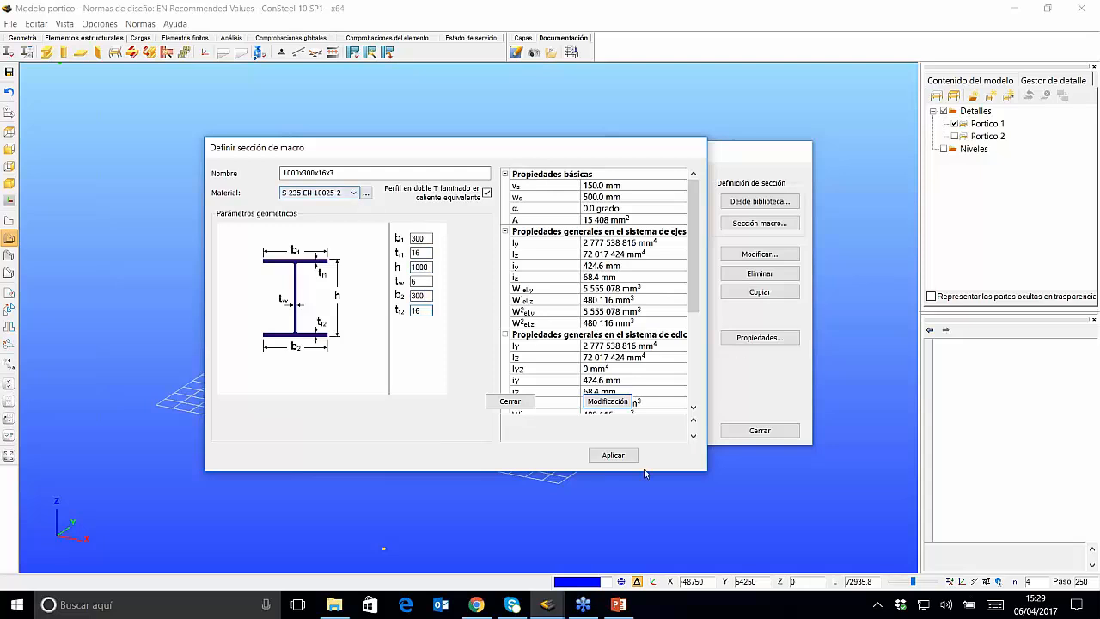
left_click_drag(625, 142, 452, 150)
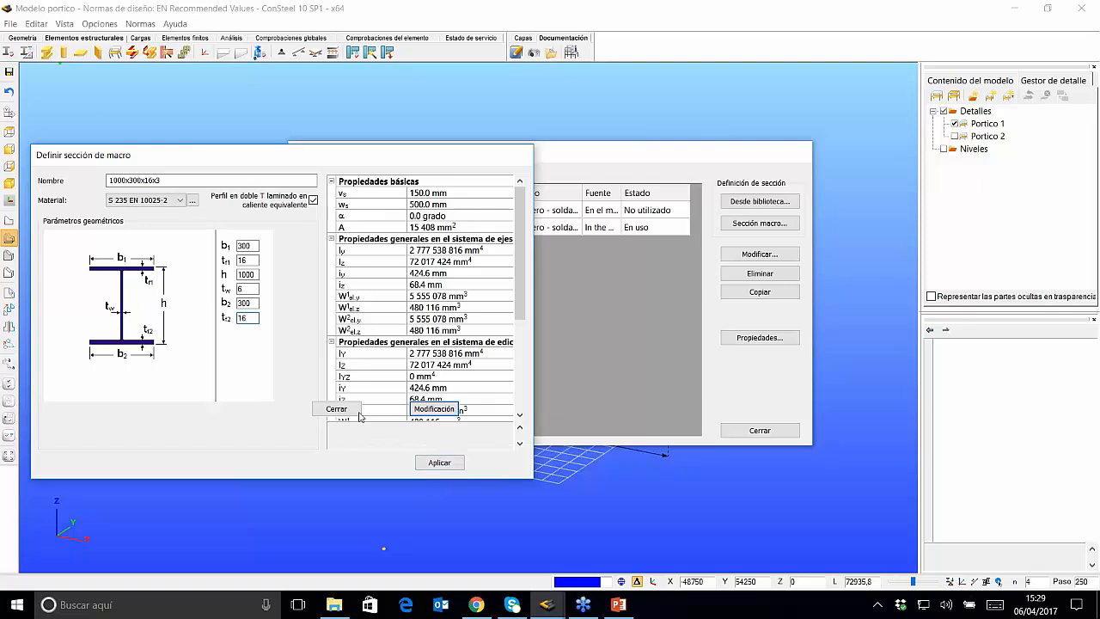
left_click(435, 464)
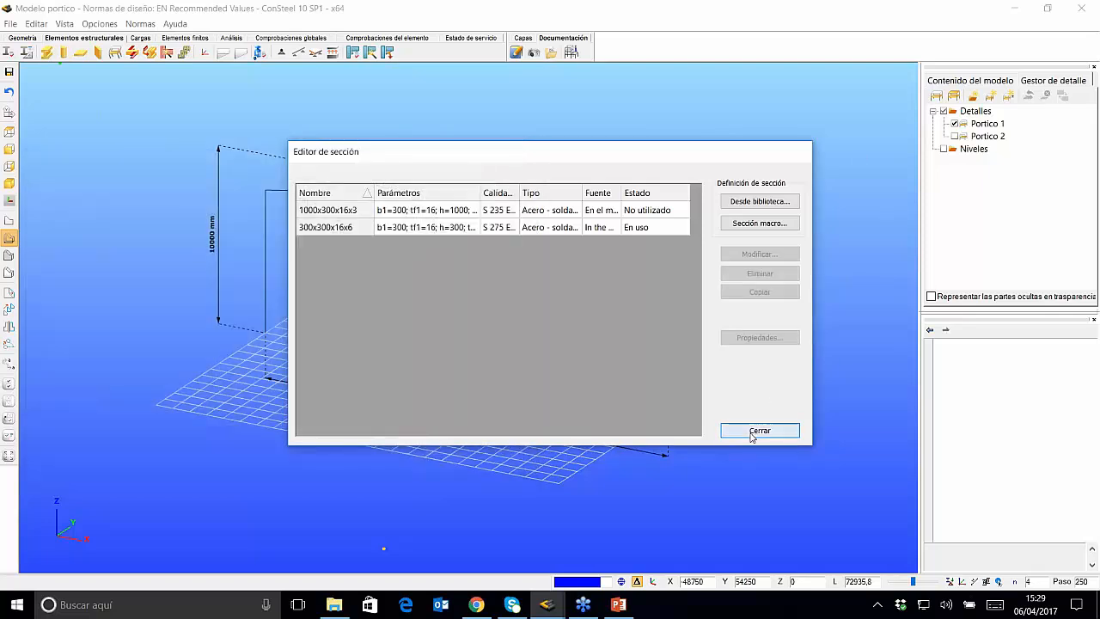
left_click(758, 429)
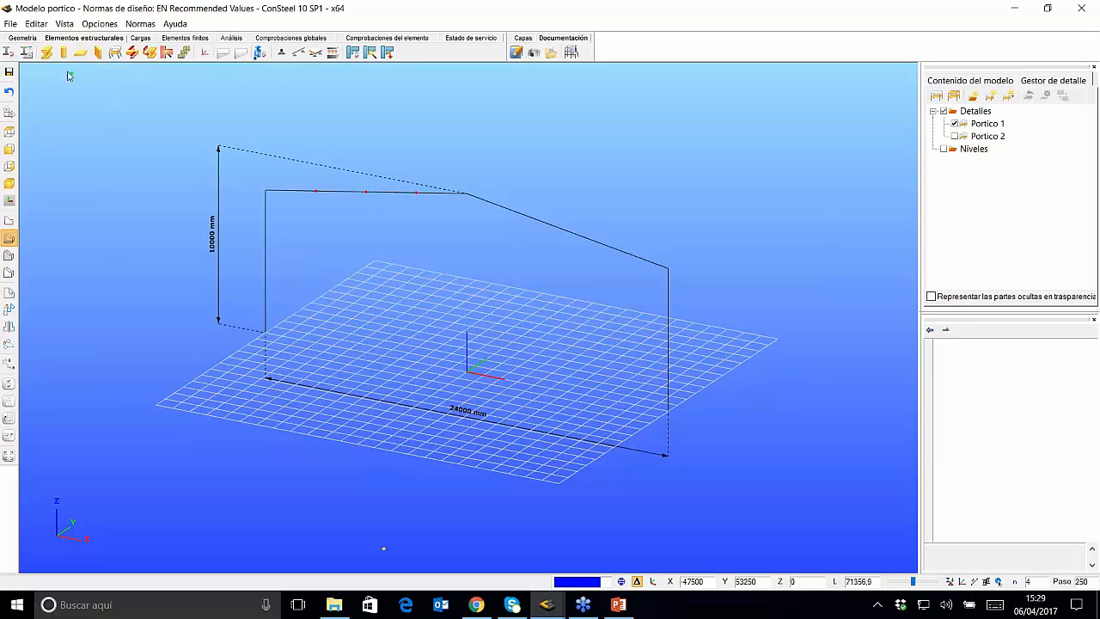
- Assign continuous bars with the 300x300x16x6 section to the portal frame's column and rafter lines
left_click(47, 55)
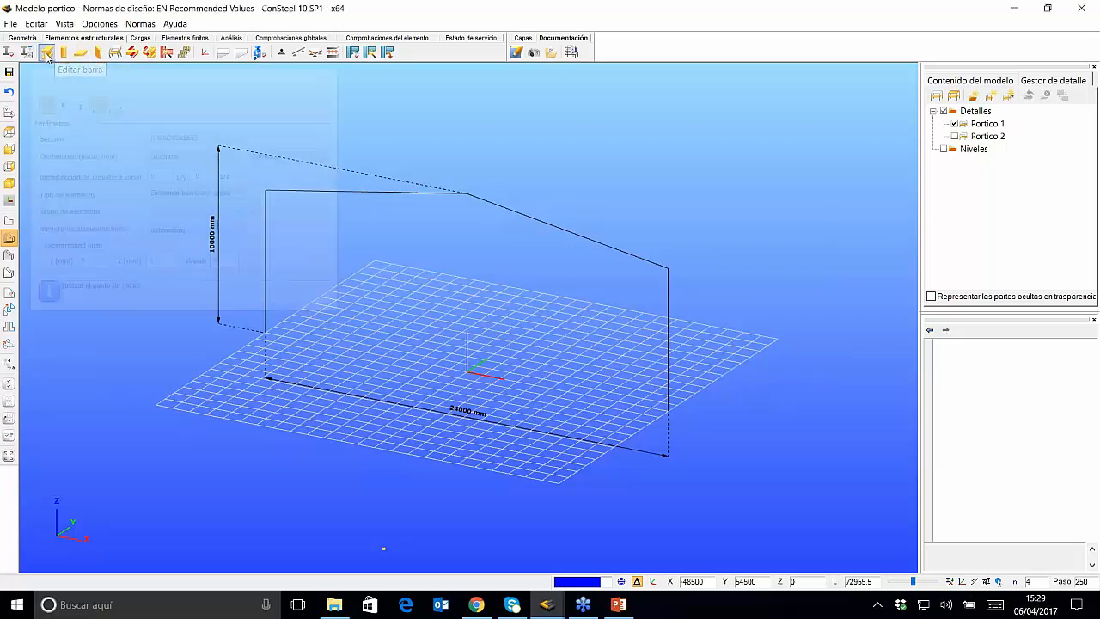
left_click_drag(206, 72, 184, 77)
left_click(196, 143)
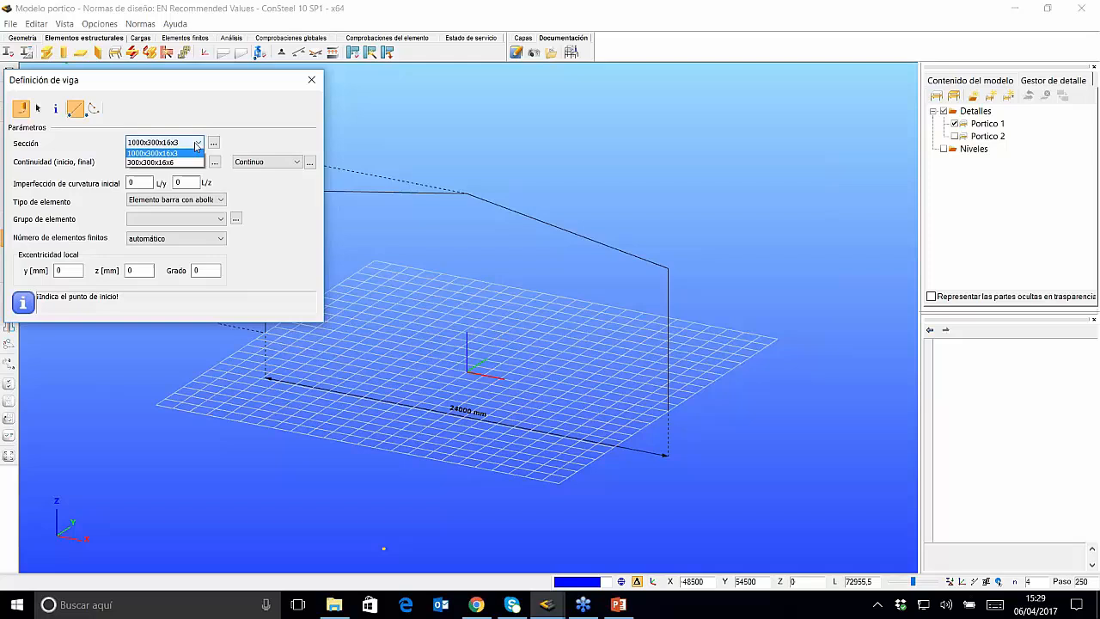
left_click(169, 162)
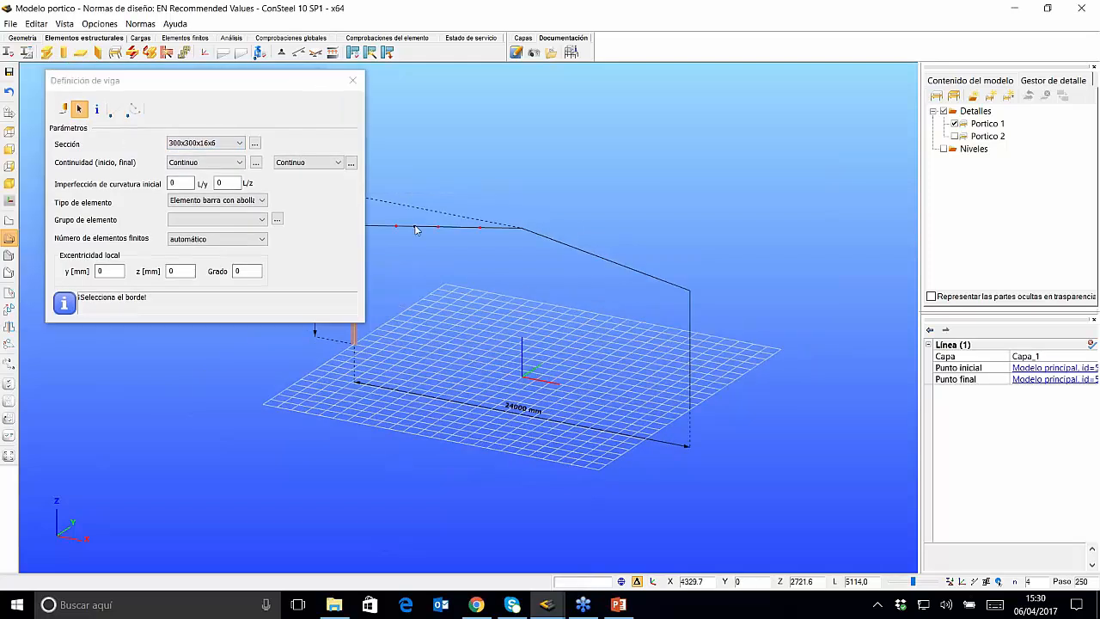
left_click(417, 227)
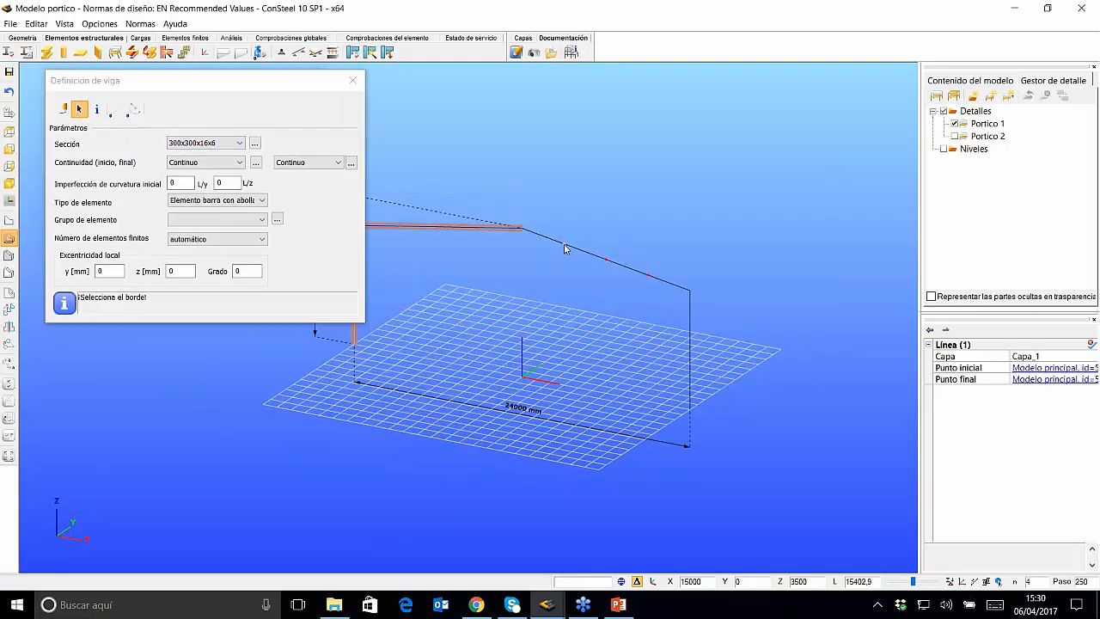
left_click(569, 256)
left_click(688, 317)
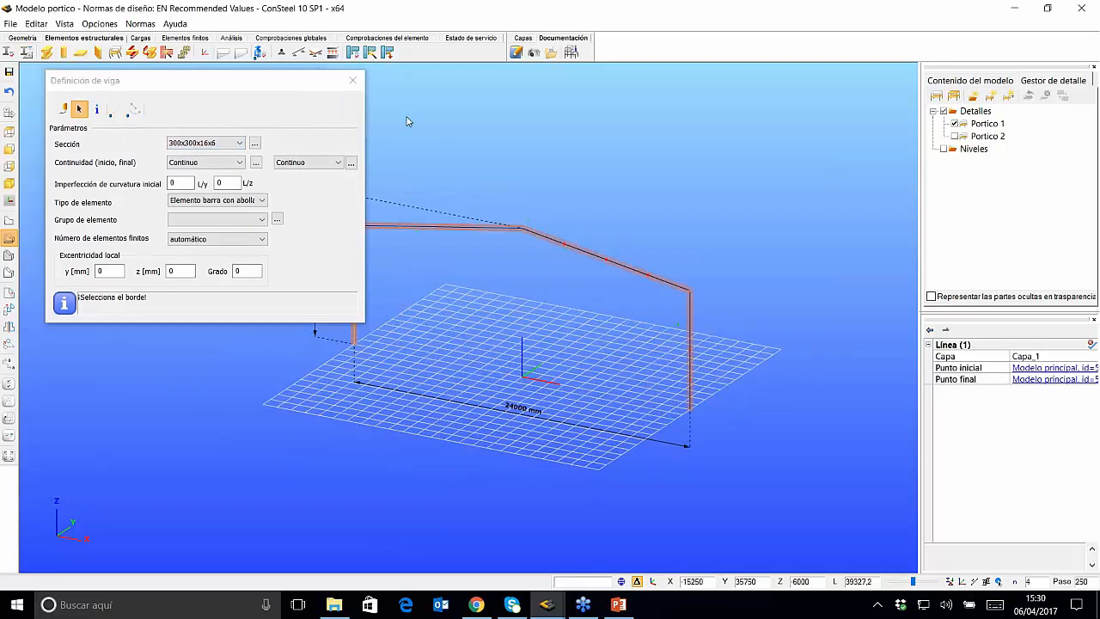
left_click(353, 80)
- Taper the left-hand column from H1 300 mm to H2 1000 mm and show the frame in solid view
middle_click_drag(452, 265, 408, 242)
scroll(343, 214, "up", 4)
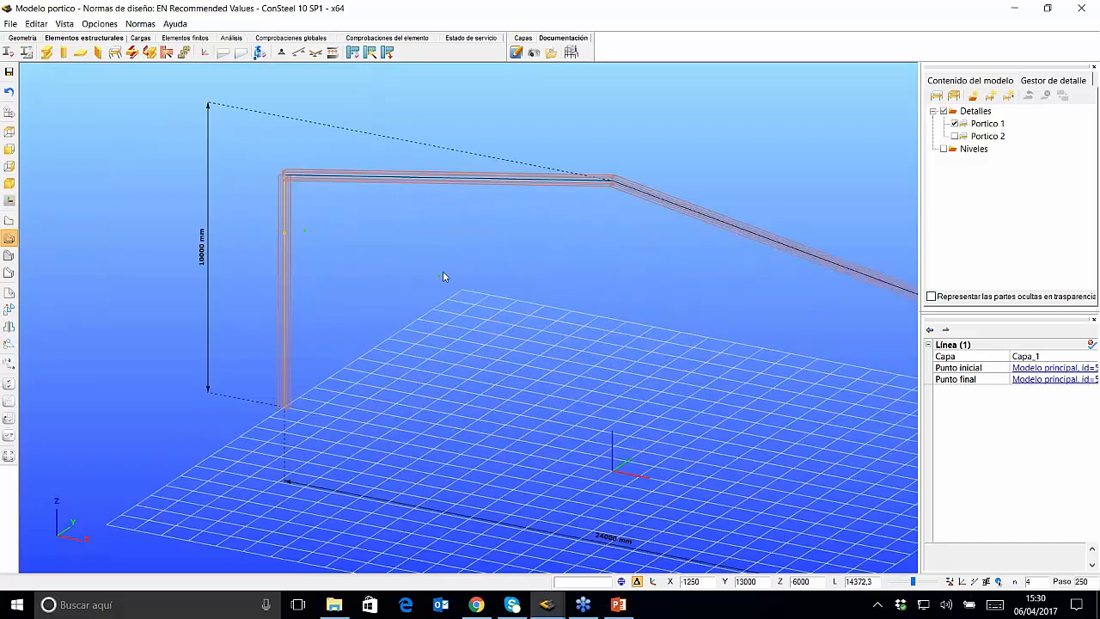
middle_click_drag(442, 273, 362, 267)
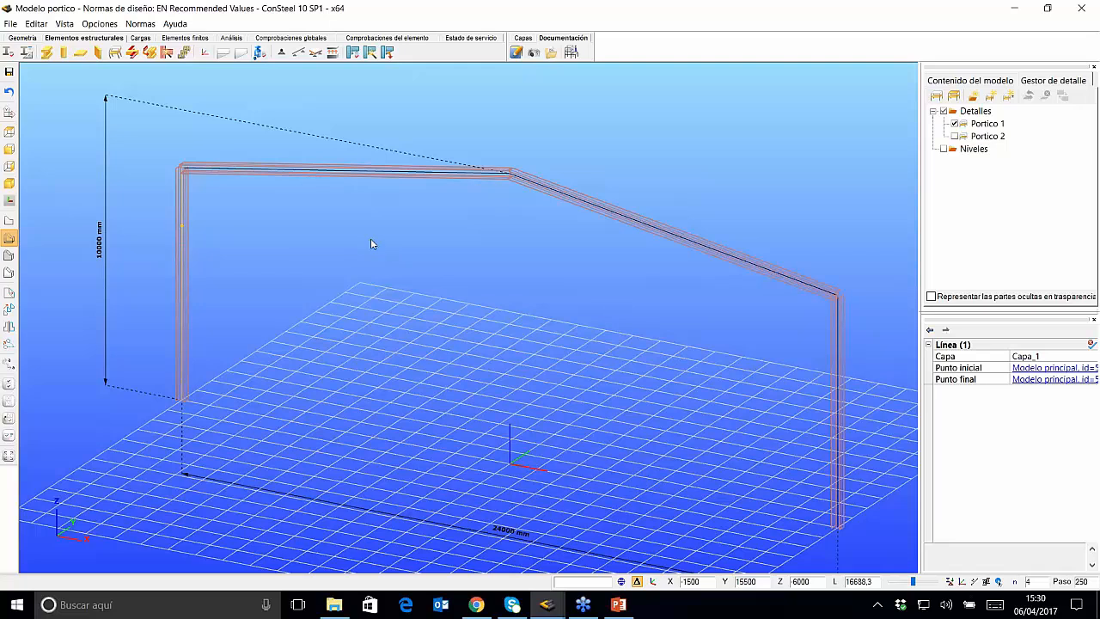
left_click(241, 53)
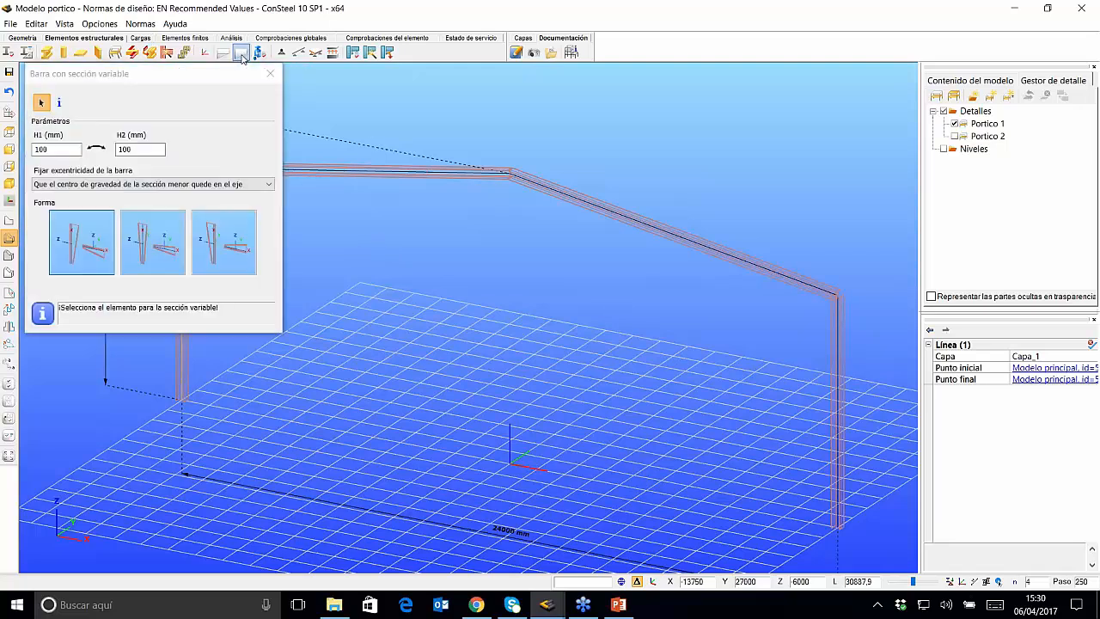
middle_click_drag(511, 347, 617, 336)
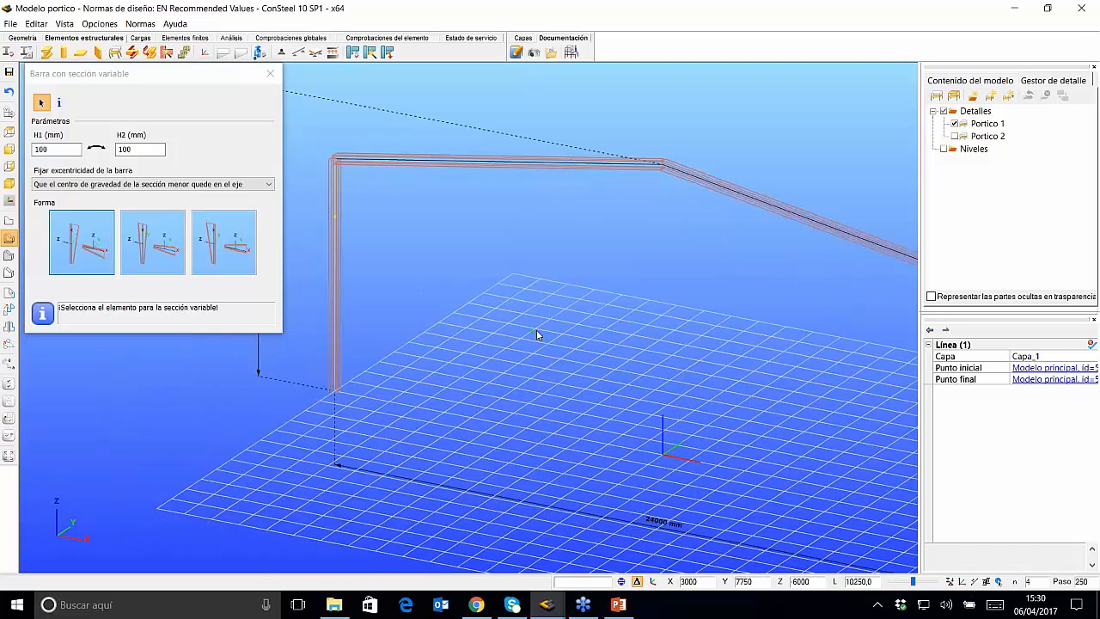
left_click(53, 150)
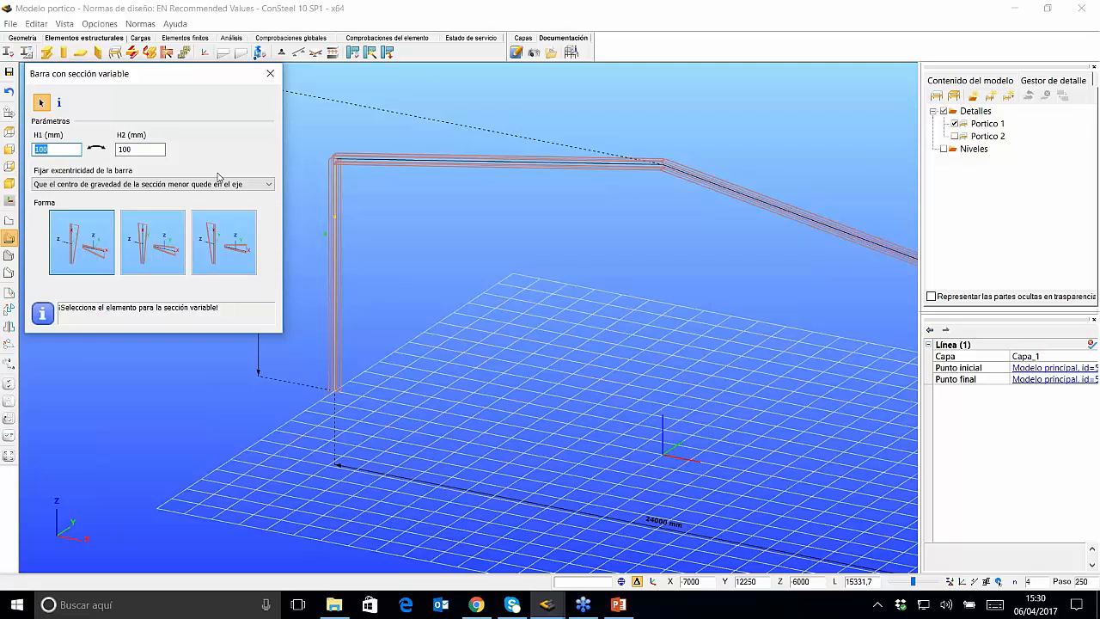
type("30")
left_click(152, 151)
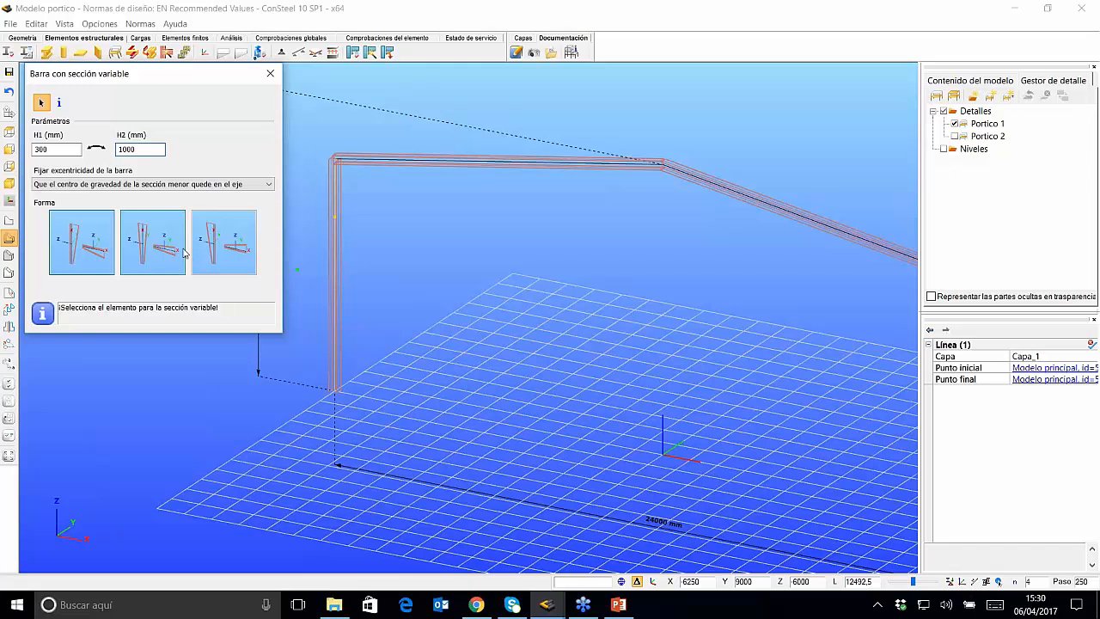
left_click(334, 263)
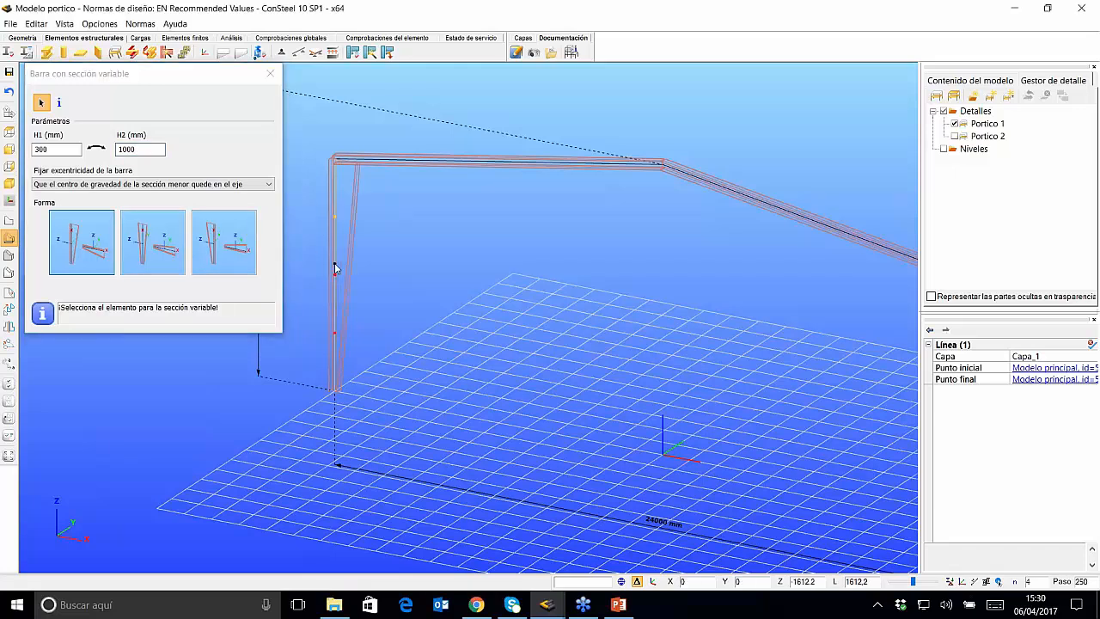
left_click(10, 259)
middle_click_drag(379, 208, 390, 237)
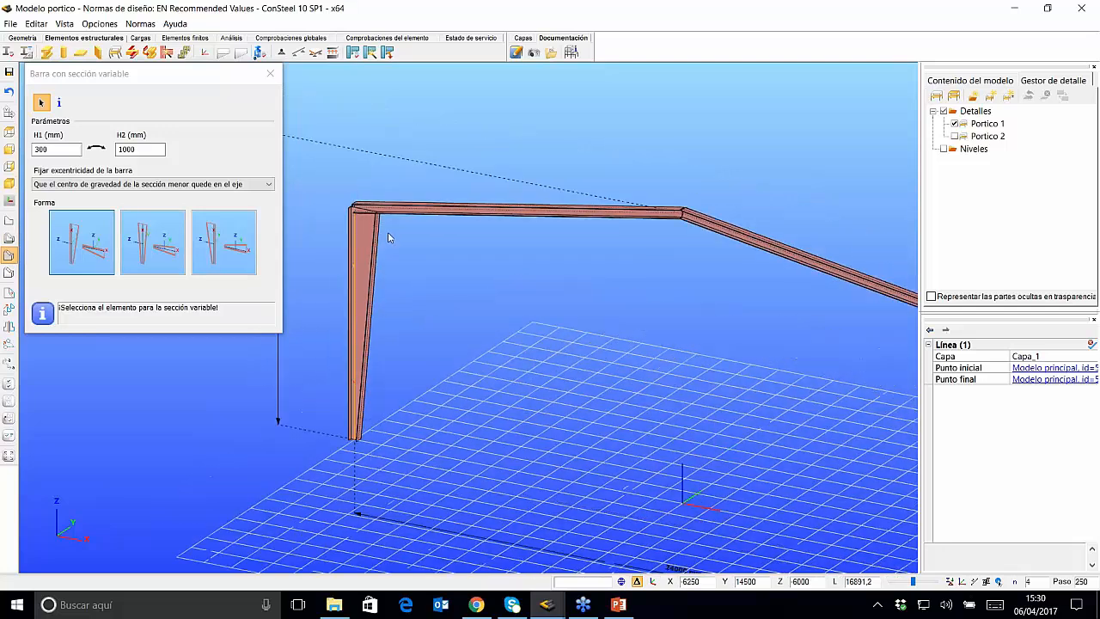
- Taper both rafters, the left-hand one from 1000 to 300 mm and the right-hand one from 300 to 1000 mm
left_click(99, 149)
left_click(447, 209)
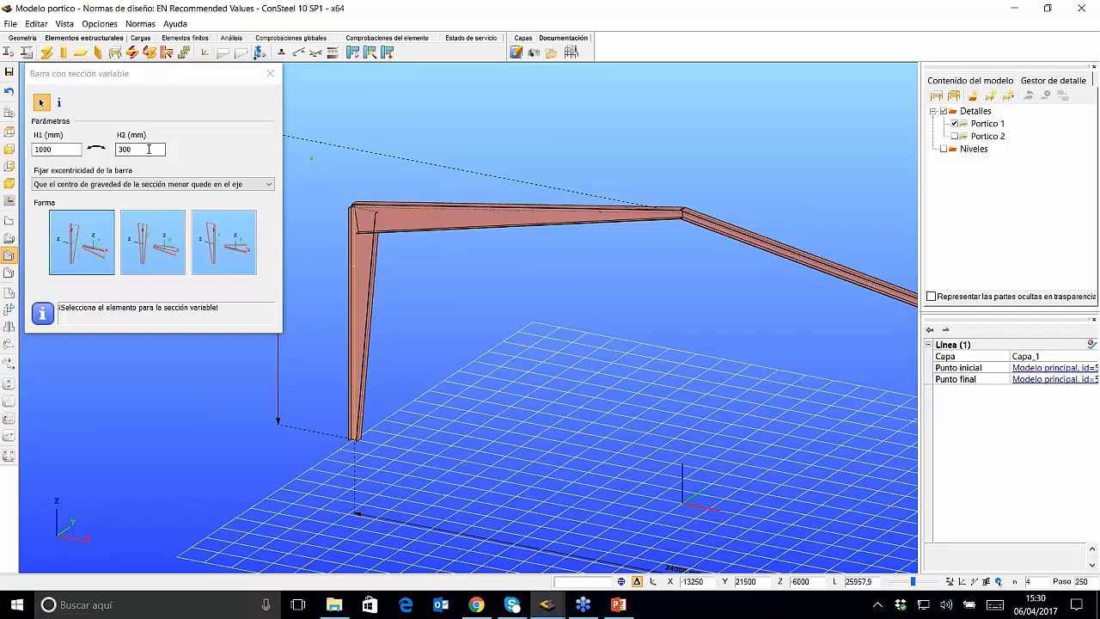
left_click(97, 148)
left_click(740, 244)
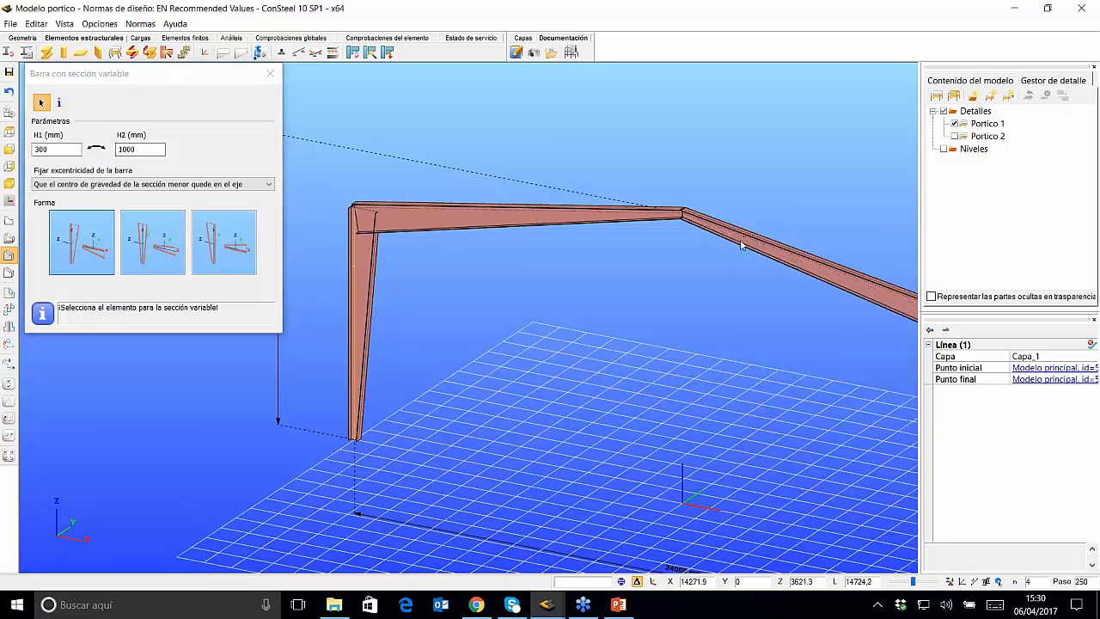
- Taper the right-hand column with H1 1000 mm and H2 300 mm, and finish the variable-section command
scroll(737, 245, "down", 5)
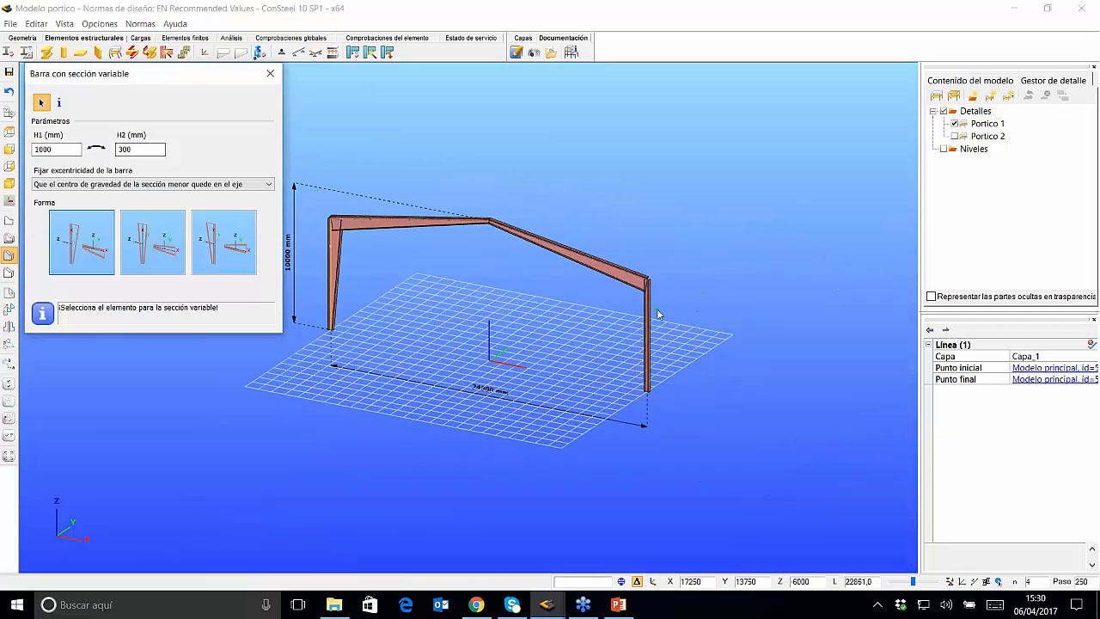
left_click(647, 311)
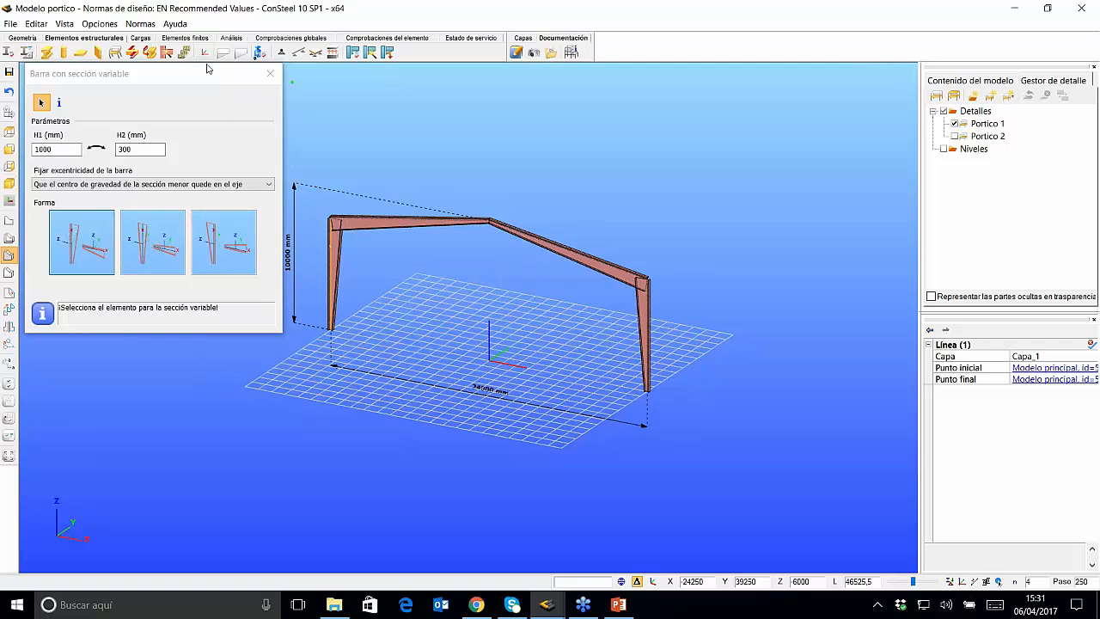
left_click(270, 73)
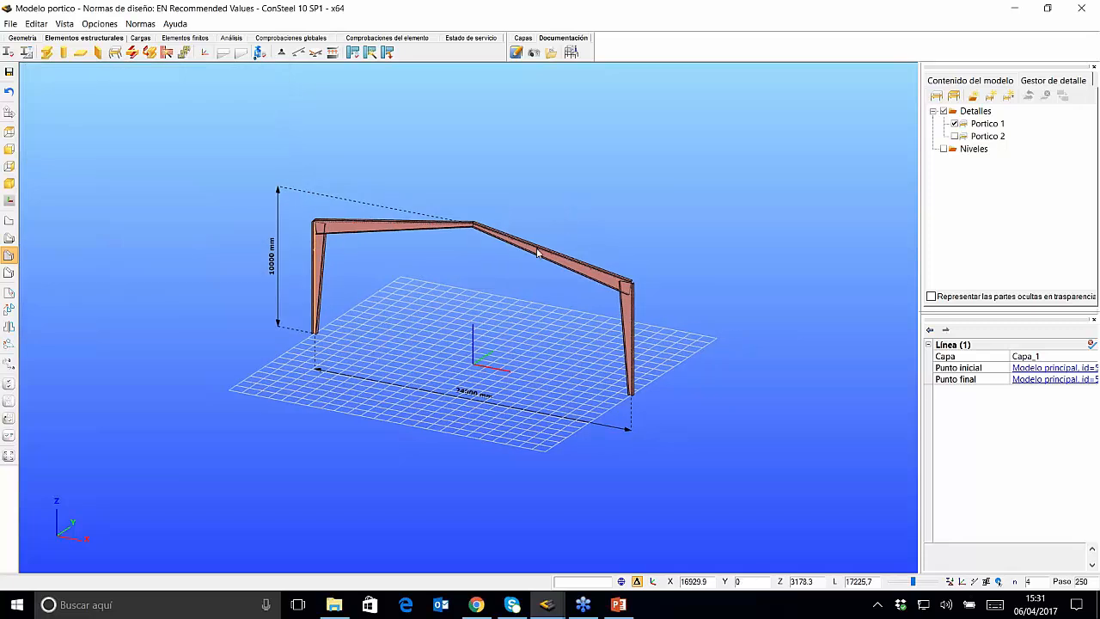
scroll(299, 323, "up", 3)
scroll(378, 307, "up", 3)
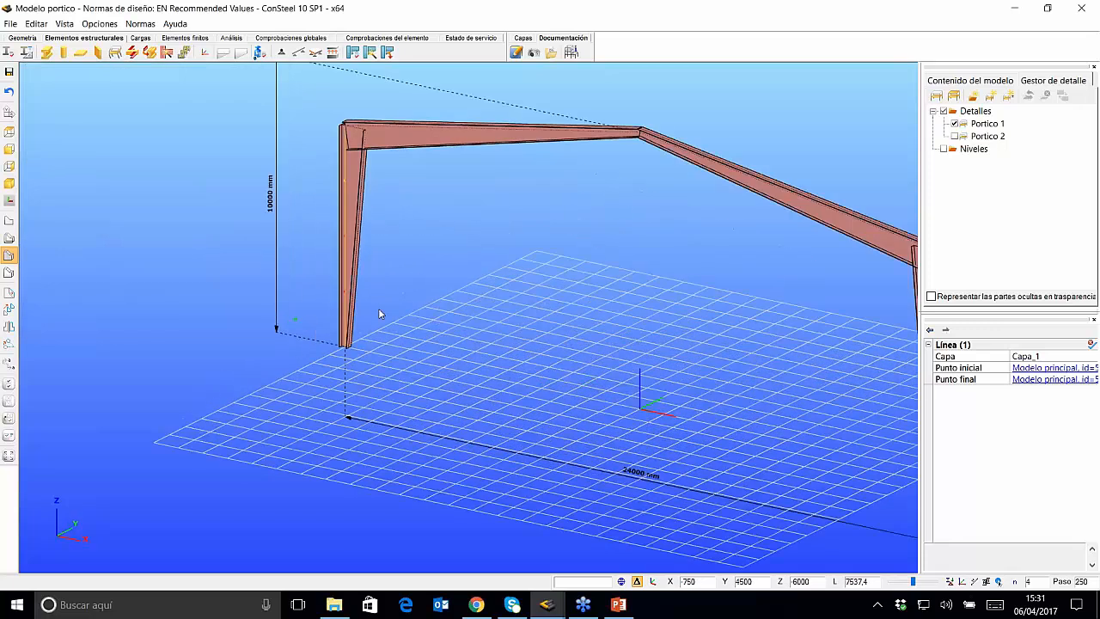
scroll(350, 285, "down", 2)
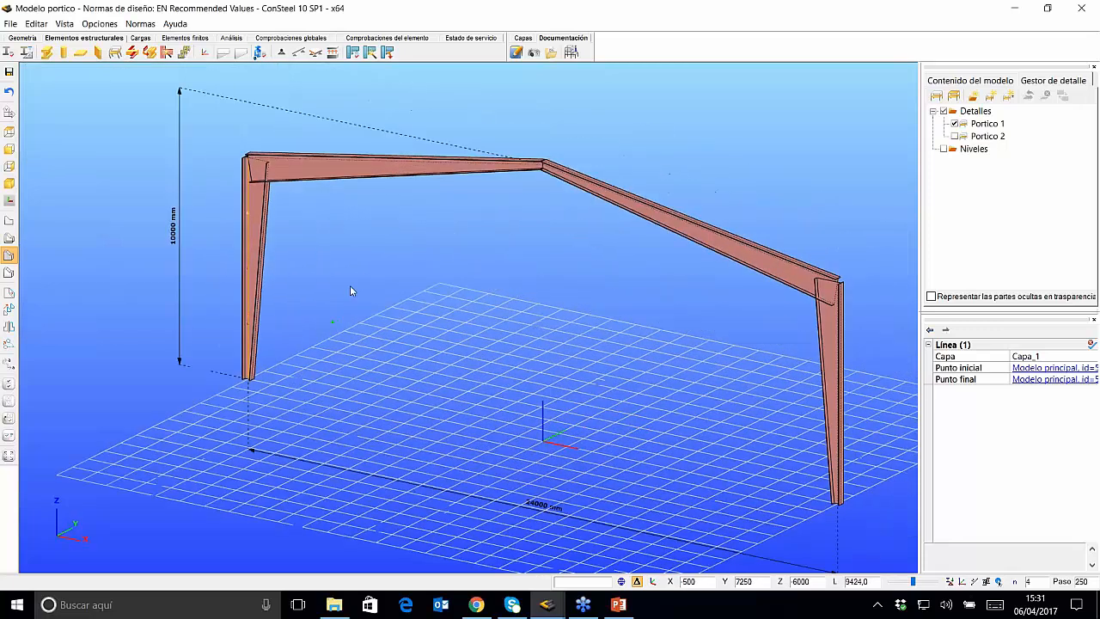
left_click(281, 54)
left_click(183, 135)
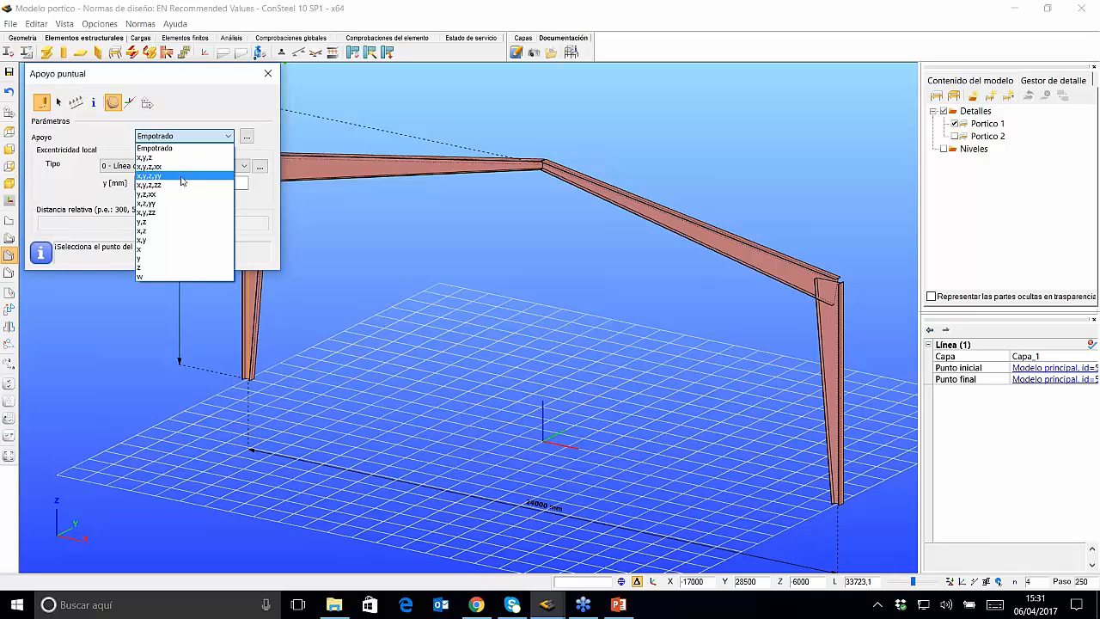
left_click(182, 184)
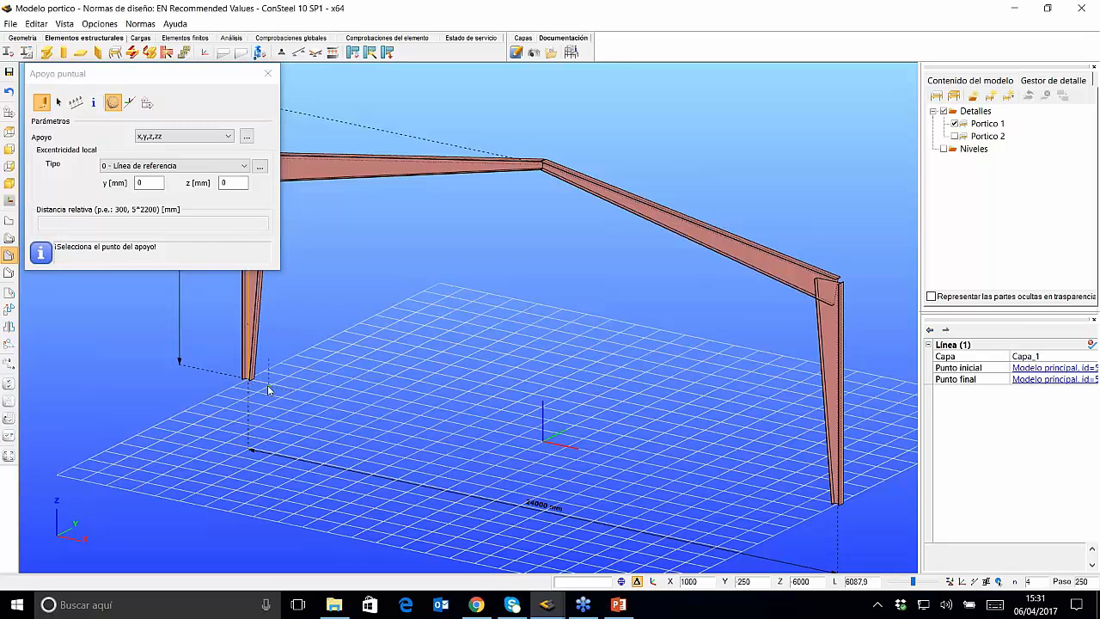
scroll(270, 388, "down", 1)
middle_click_drag(270, 388, 305, 424)
scroll(286, 416, "up", 5)
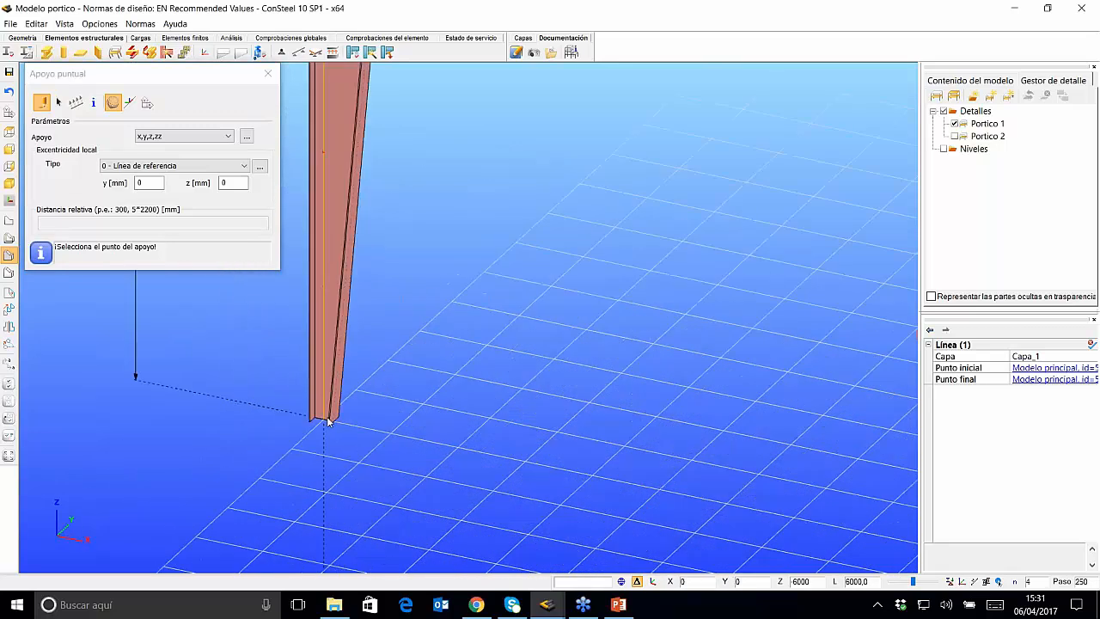
left_click(8, 239)
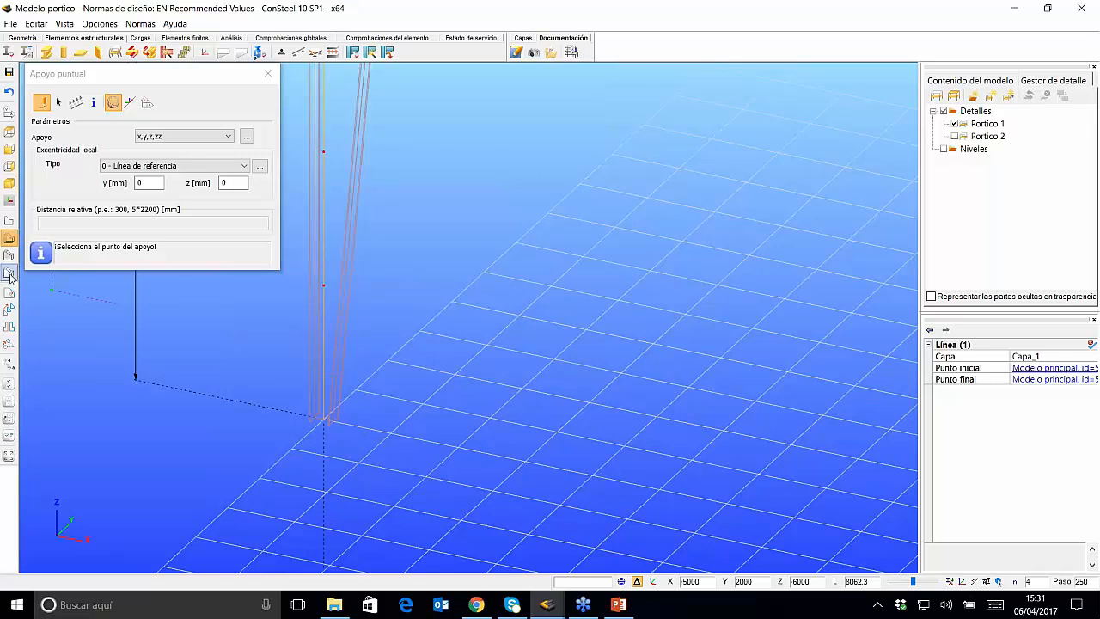
left_click(8, 273)
middle_click_drag(320, 375, 315, 376, "alt")
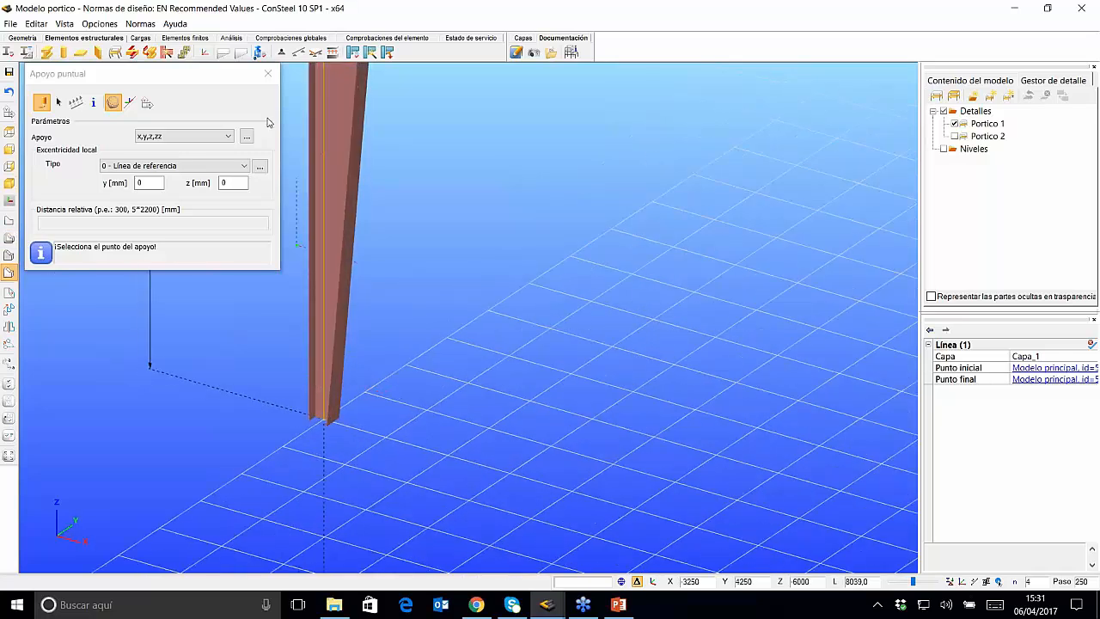
scroll(487, 342, "down", 2)
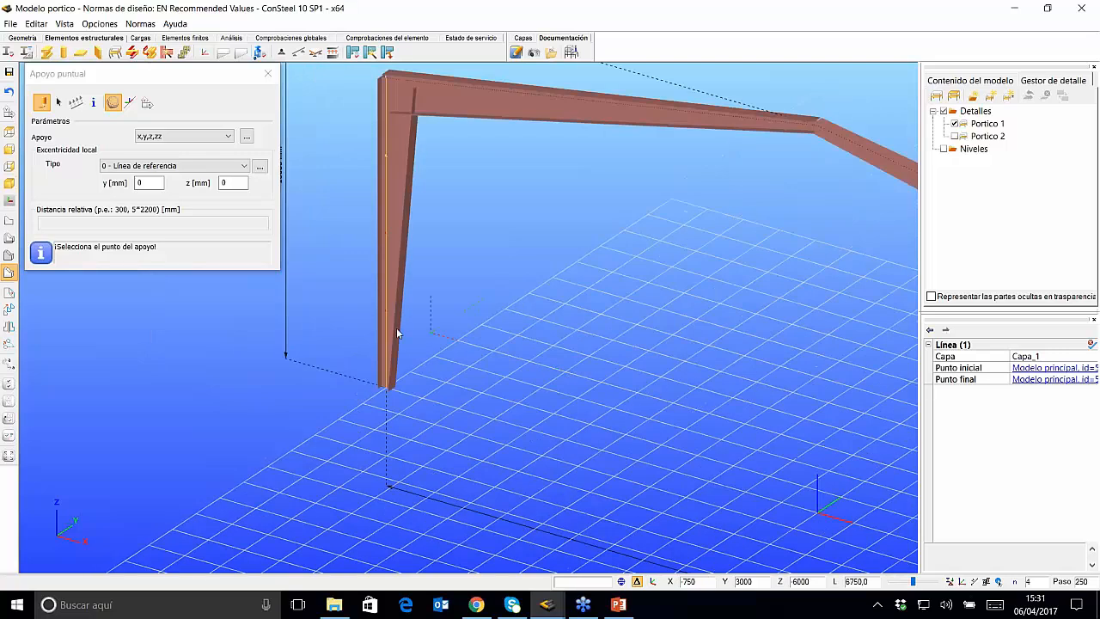
scroll(396, 327, "down", 4)
scroll(570, 392, "up", 3)
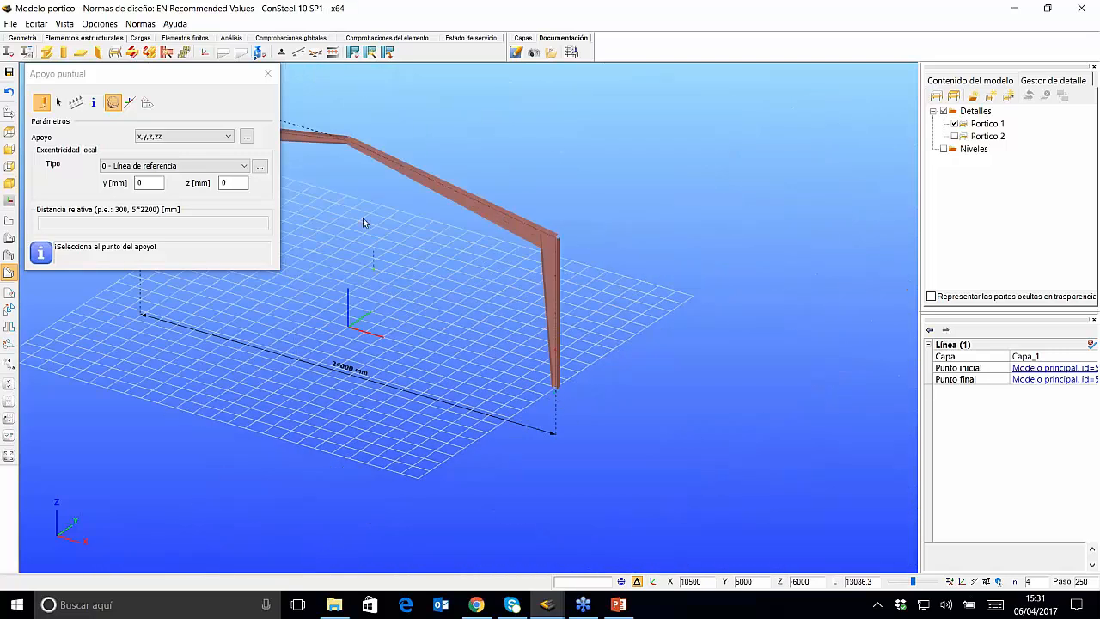
left_click(268, 73)
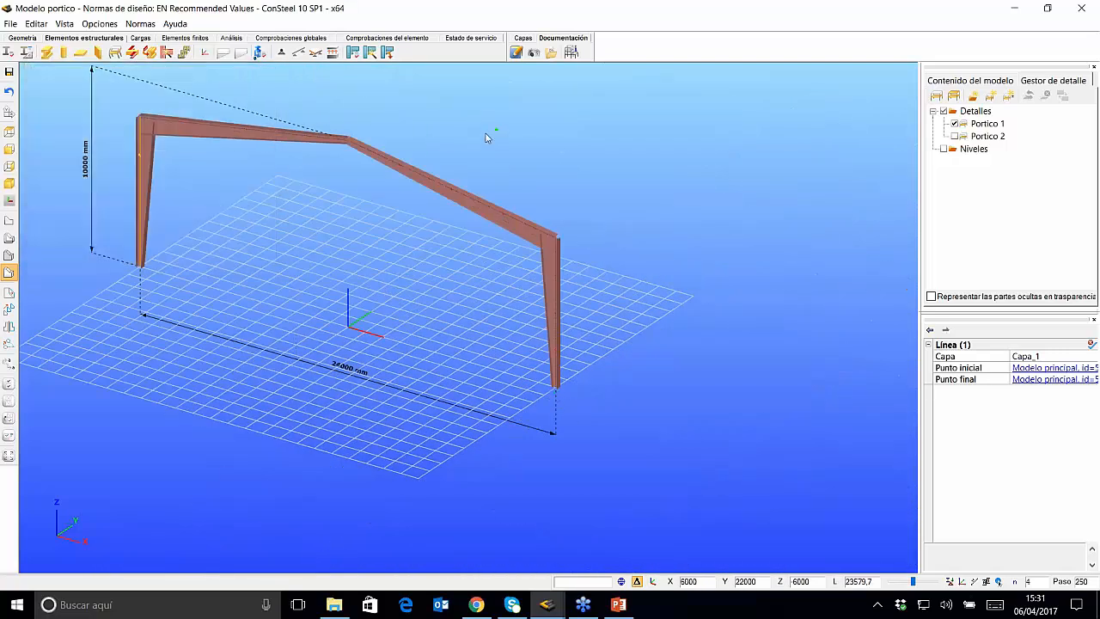
left_click(282, 53)
middle_click_drag(301, 353, 449, 501)
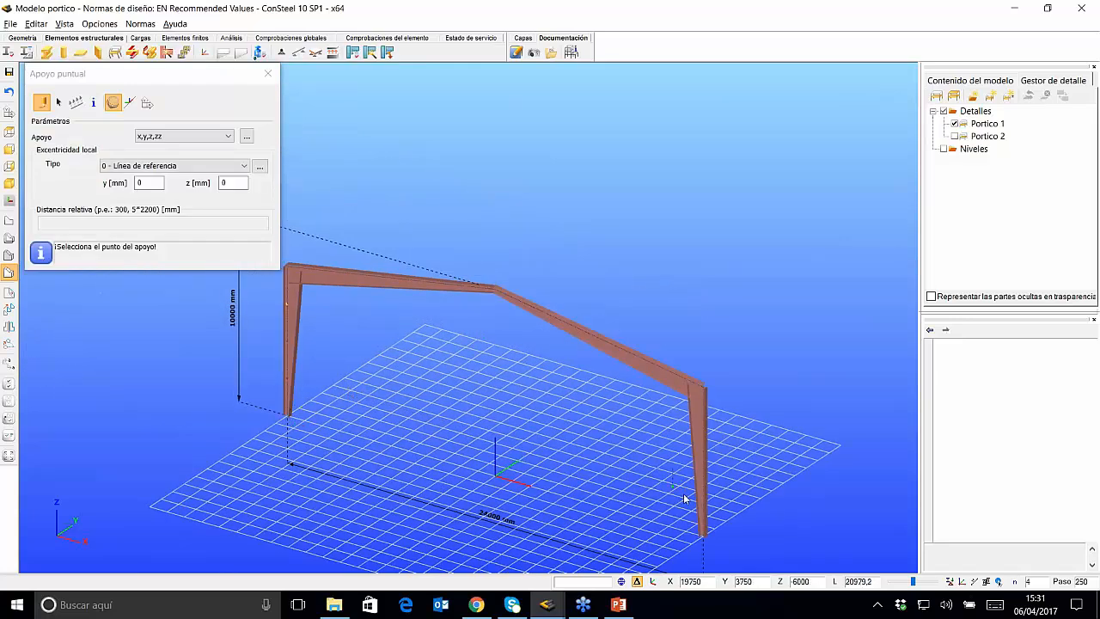
left_click(268, 73)
middle_click_drag(407, 201, 358, 186)
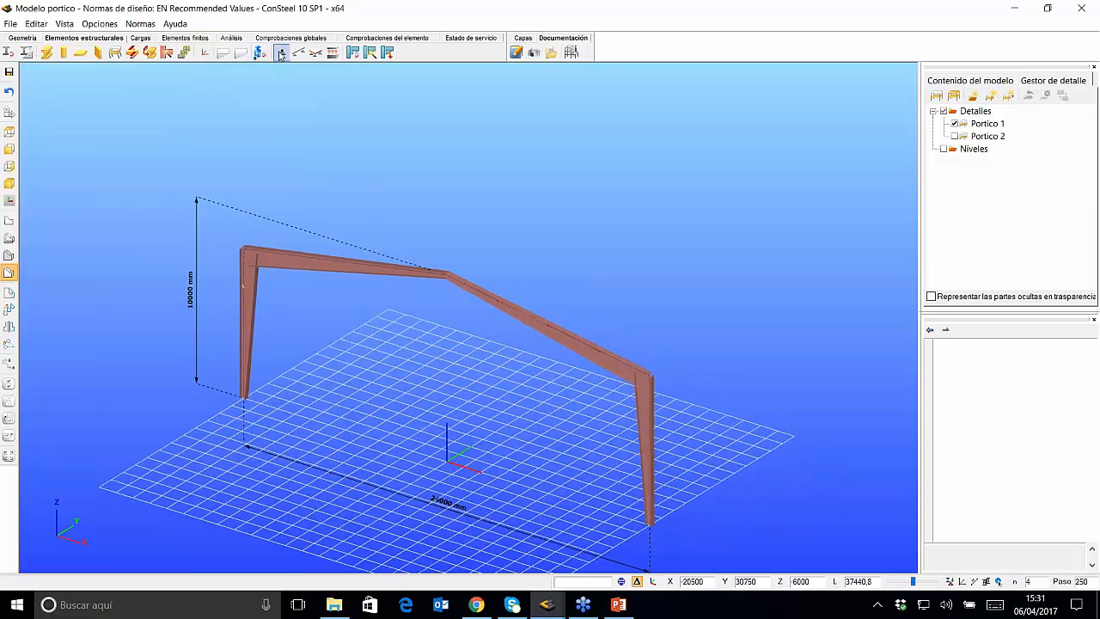
- Set up a point support of type y with its local eccentricity at section point 8 - Centro-arriba
left_click(258, 51)
left_click(229, 137)
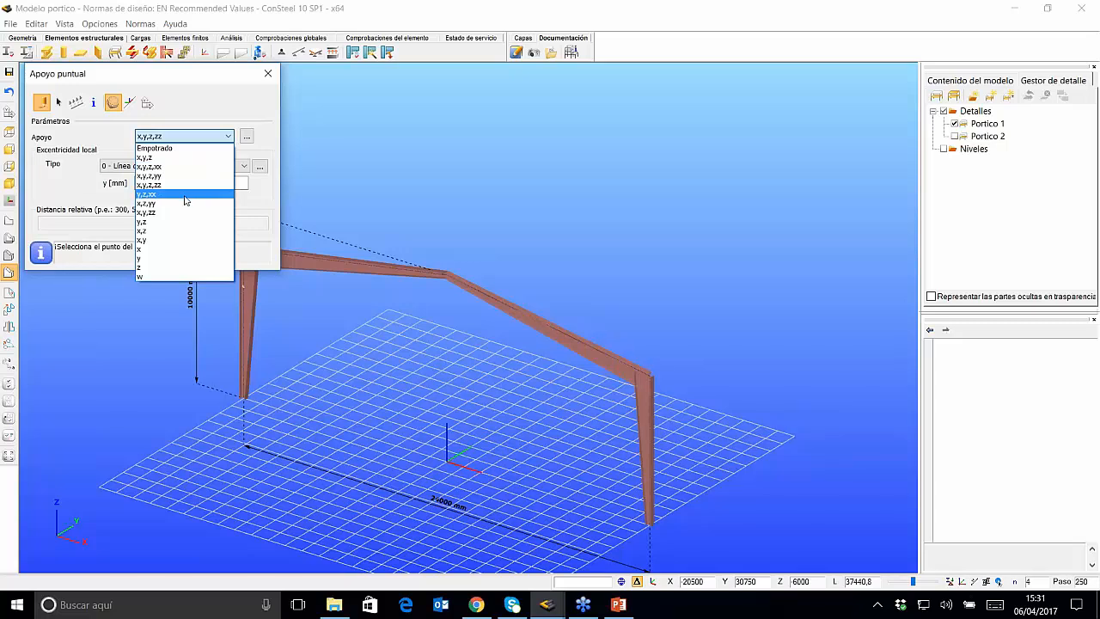
left_click(148, 258)
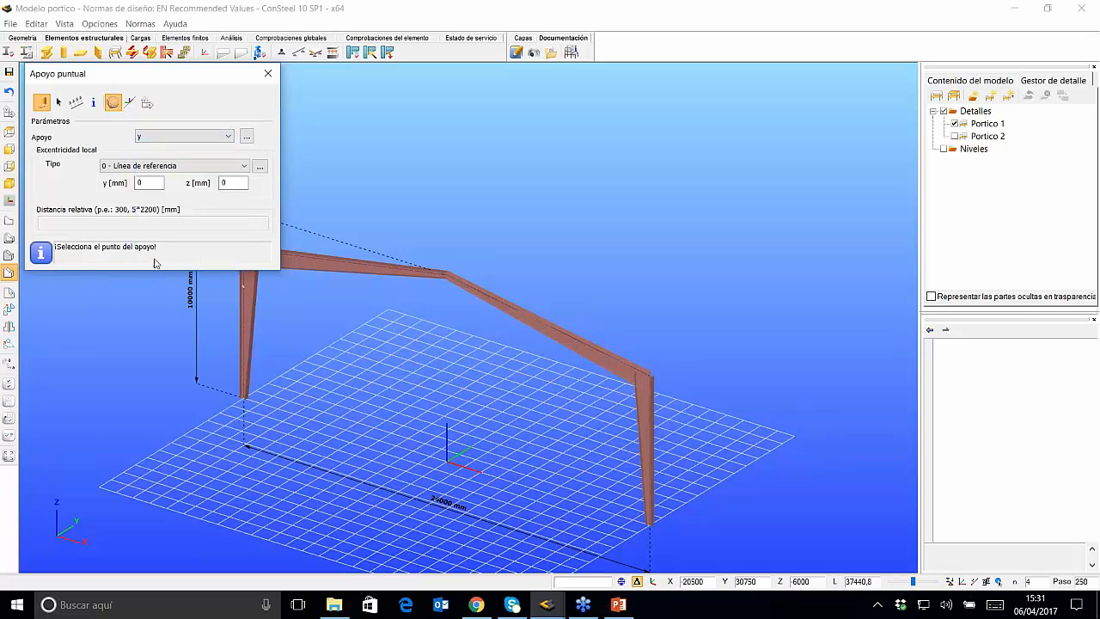
left_click(260, 168)
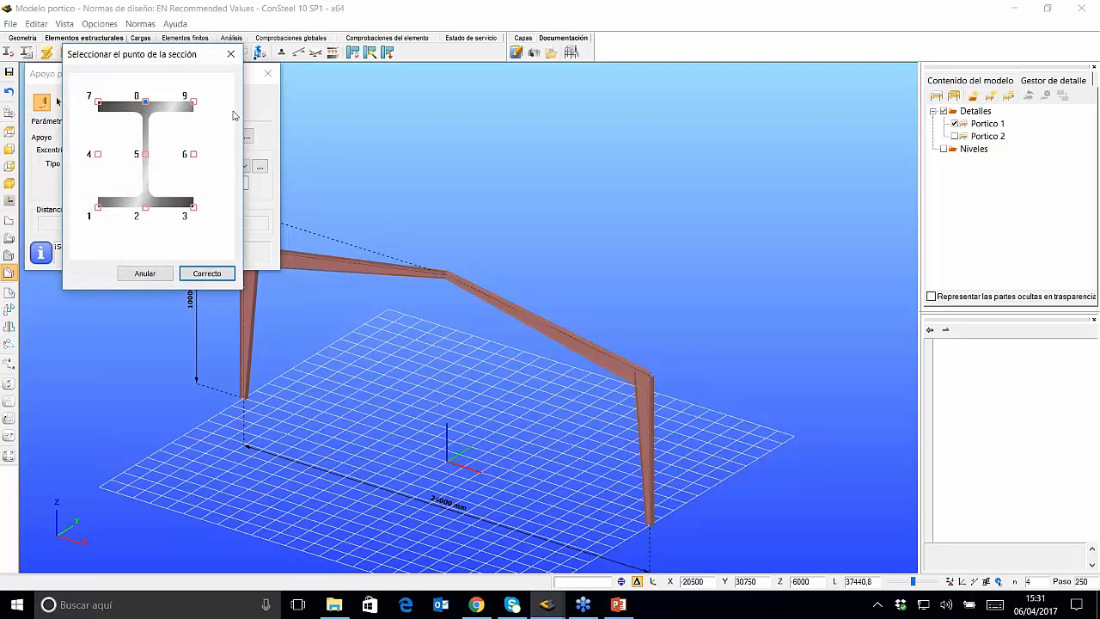
left_click(193, 272)
- Set the division number n to 8 and place y supports at the seven interior division points of the left-hand rafter
scroll(296, 336, "up", 5)
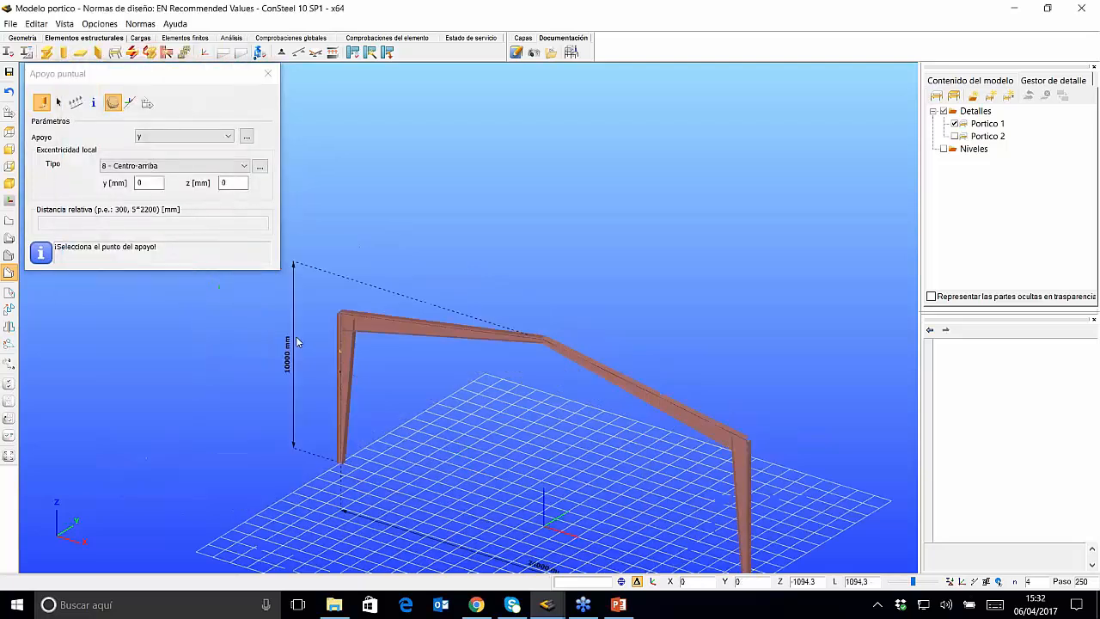
scroll(440, 363, "up", 5)
scroll(600, 370, "down", 3)
middle_click_drag(859, 408, 600, 334)
left_click_drag(1037, 583, 1008, 585)
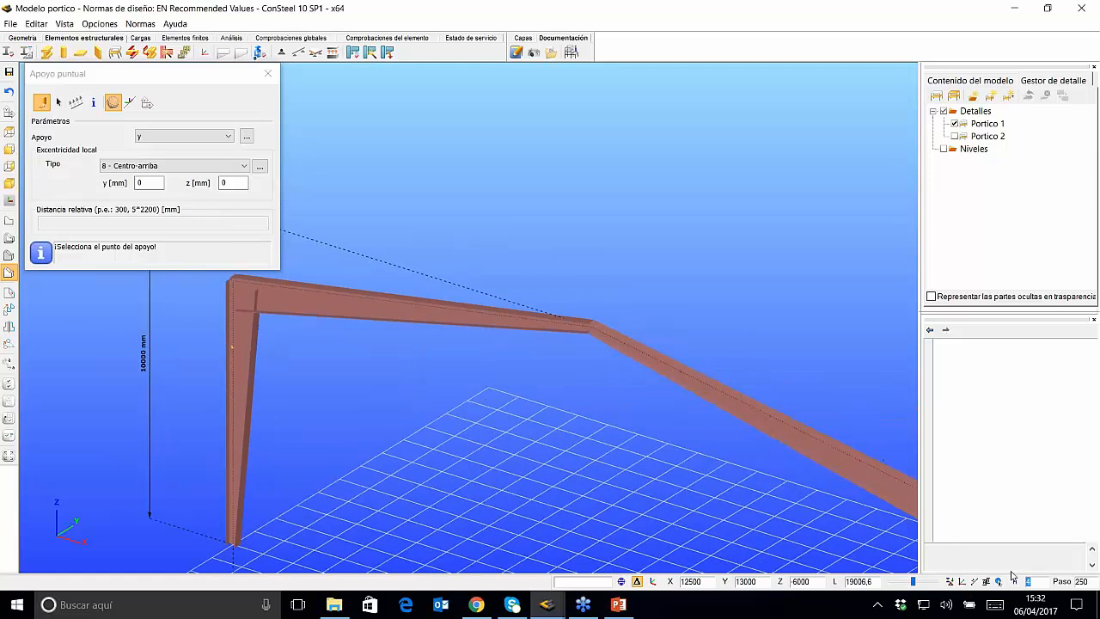
middle_click_drag(566, 328, 630, 364)
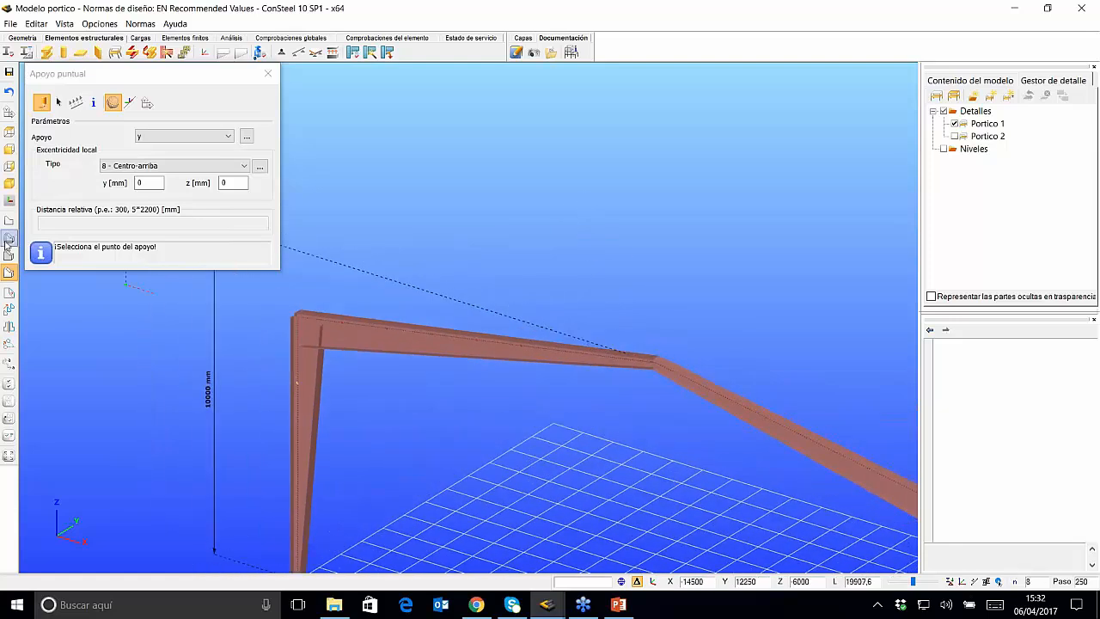
left_click(613, 360)
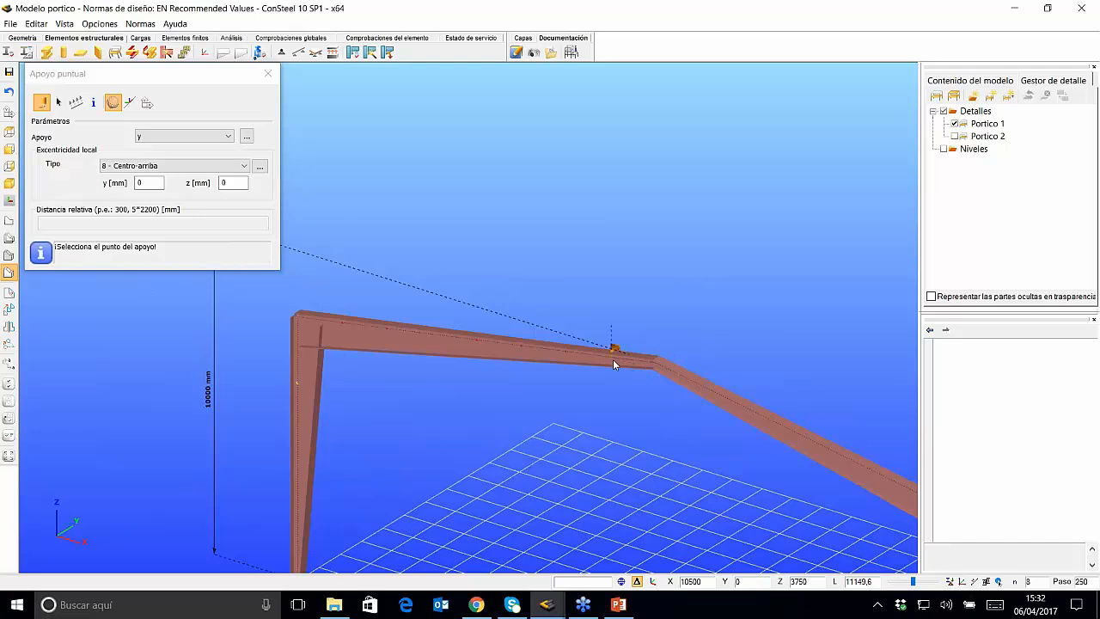
left_click(569, 353)
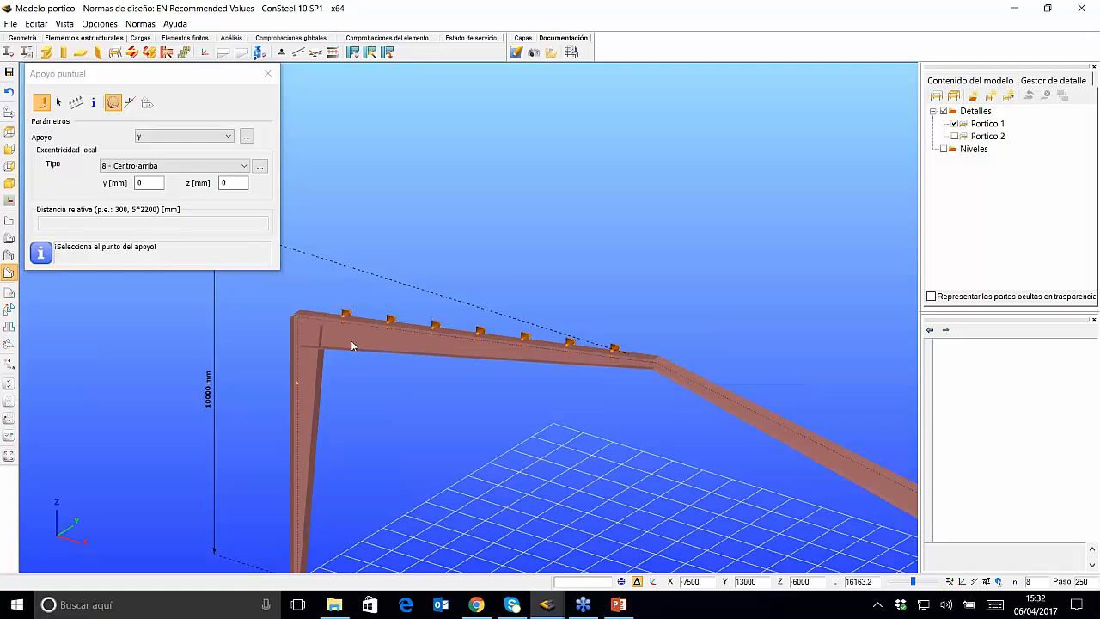
middle_click_drag(369, 341, 247, 340, "alt")
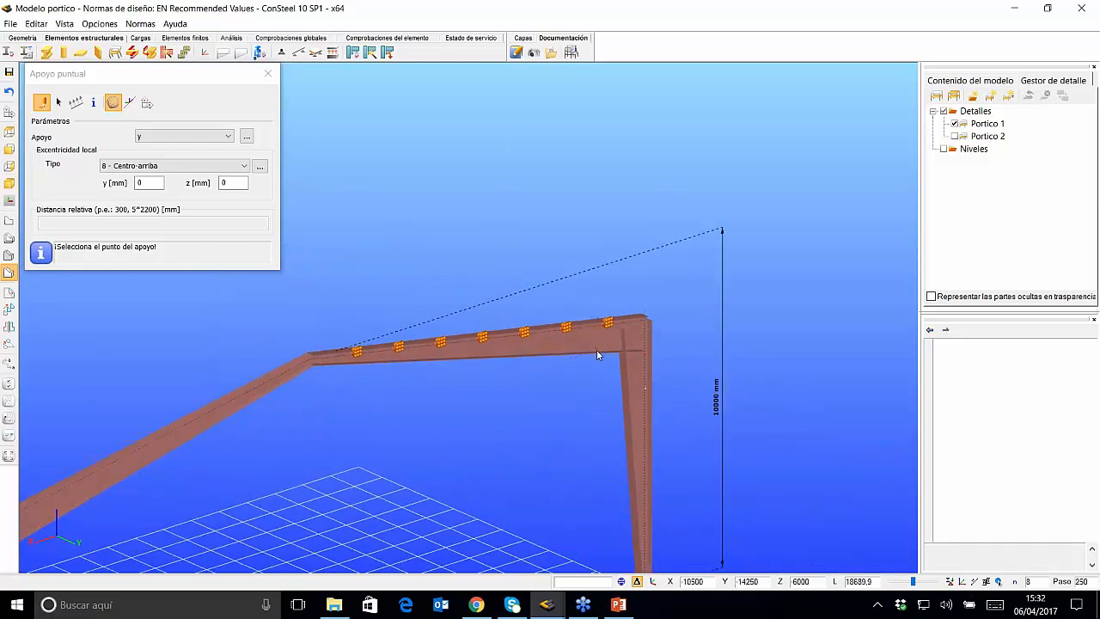
middle_click_drag(615, 358, 689, 340, "alt")
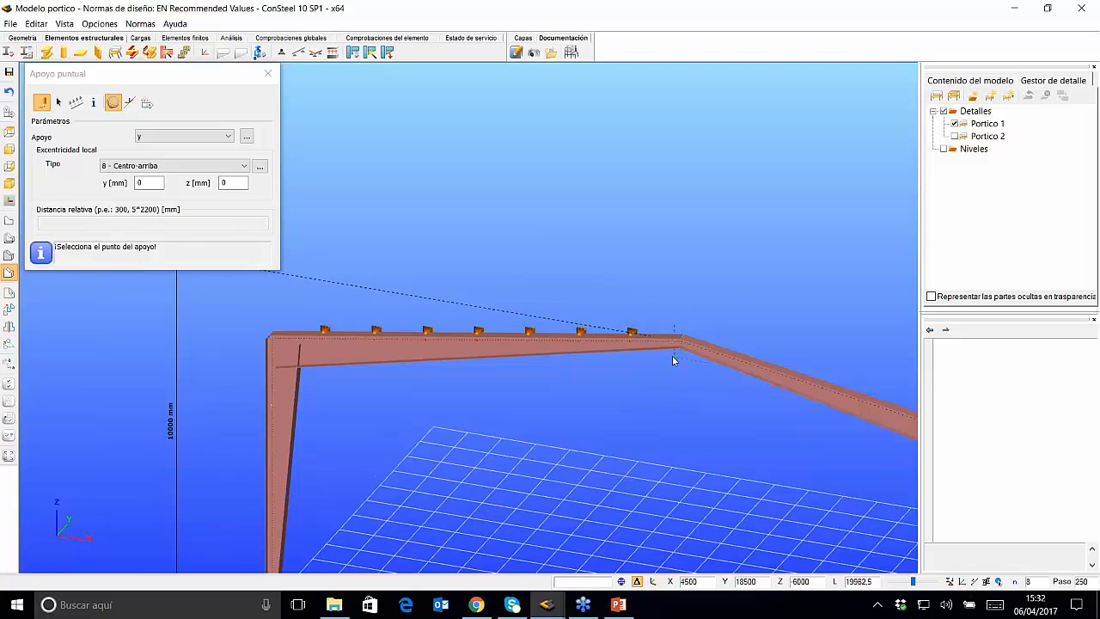
- Place y supports at the seven interior division points of the right-hand rafter and show the frame as wireframe
middle_click_drag(672, 355, 580, 322, "alt")
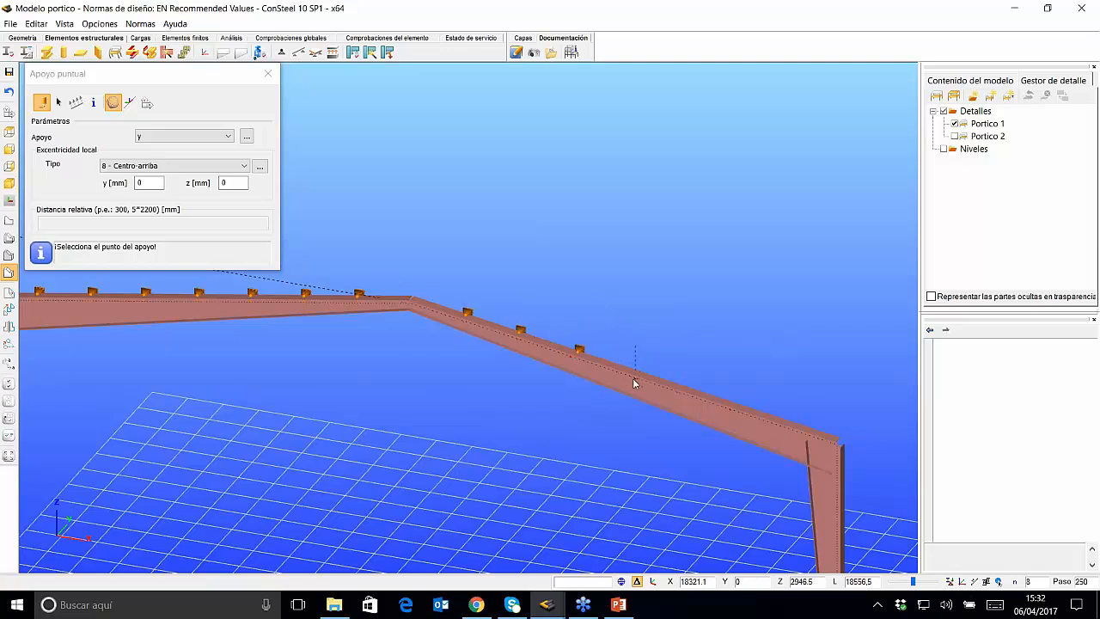
left_click(8, 238)
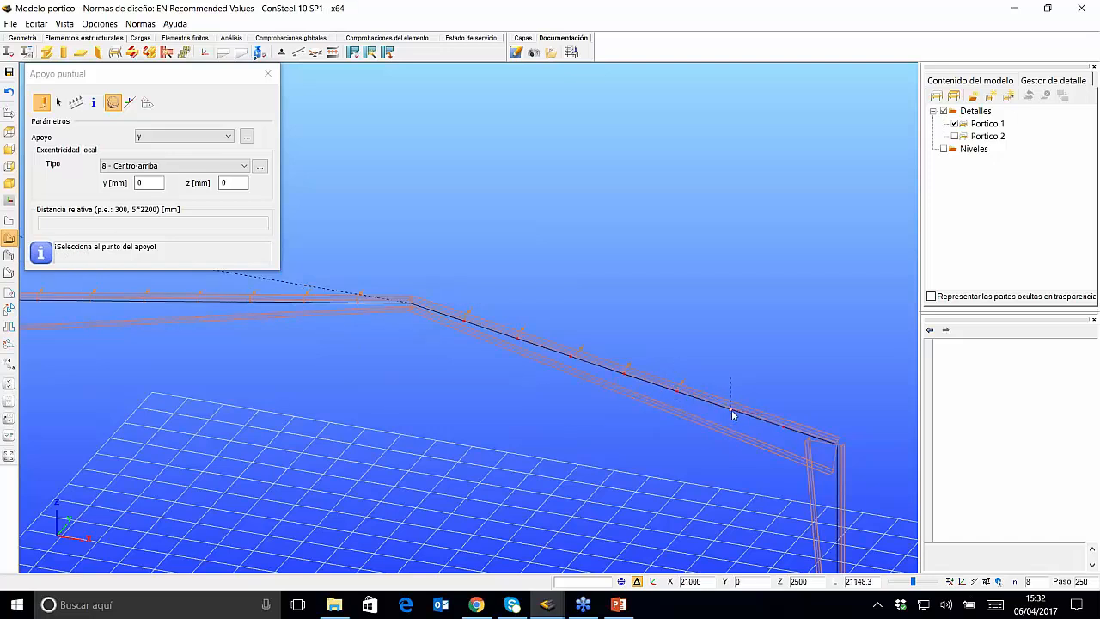
scroll(784, 429, "down", 4)
middle_click_drag(823, 445, 679, 363)
scroll(649, 143, "up", 5)
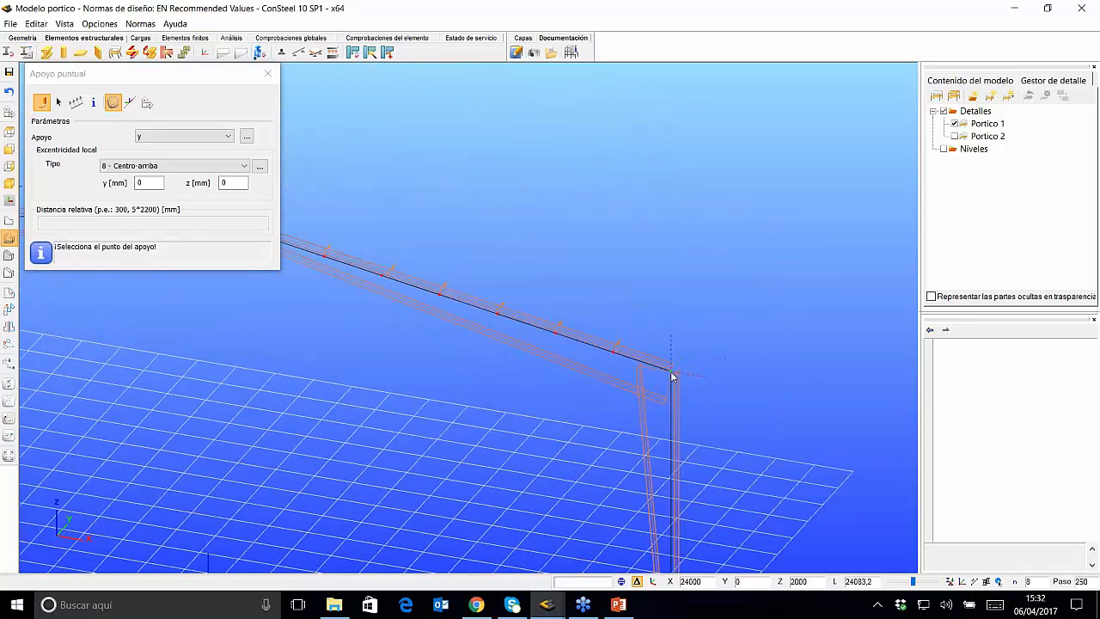
- Try to place a y support at the right-hand eave node, on the end of the rafter
left_click(673, 373)
scroll(661, 364, "up", 2)
left_click(648, 359)
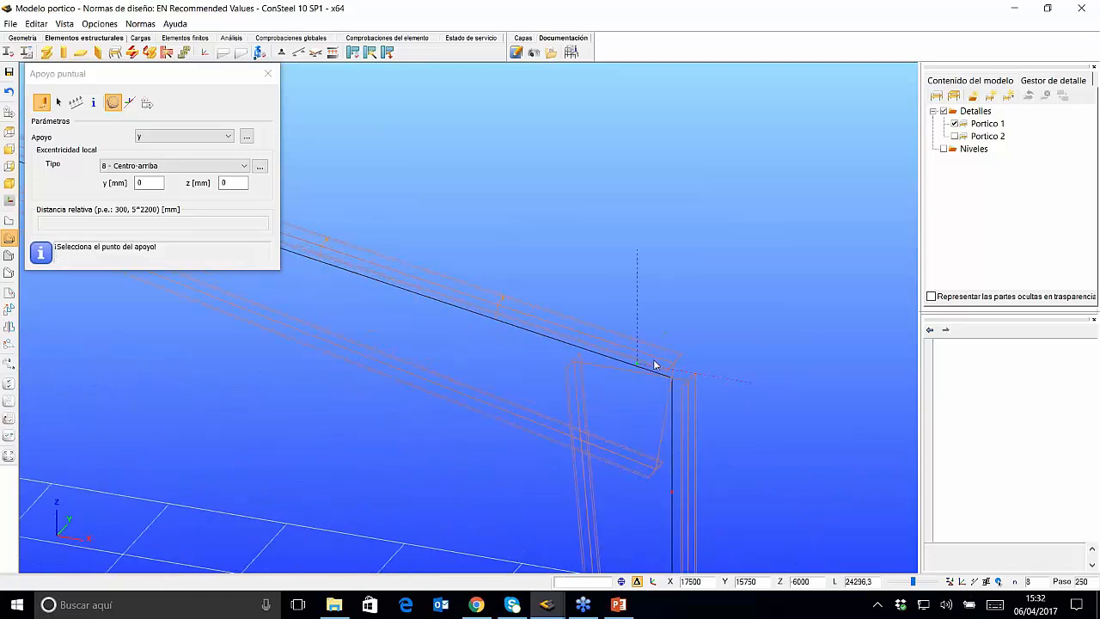
scroll(523, 258, "down", 2)
scroll(588, 364, "down", 1)
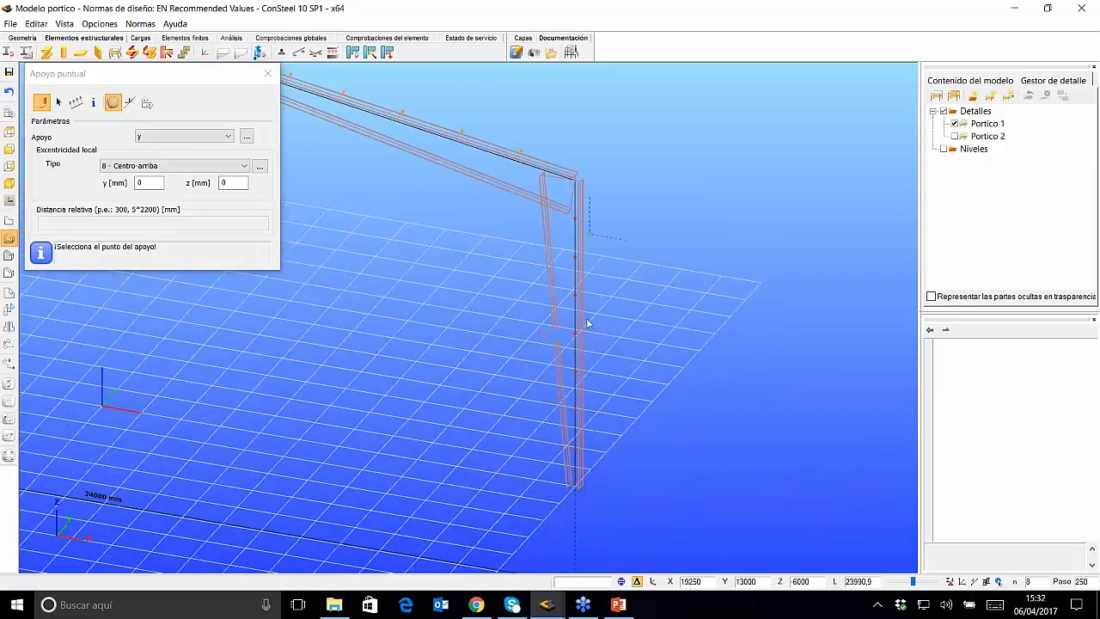
- Place a y support at mid-height on the outer flange of the right-hand column
left_click(228, 136)
left_click(159, 259)
scroll(587, 363, "up", 3)
scroll(581, 318, "down", 3)
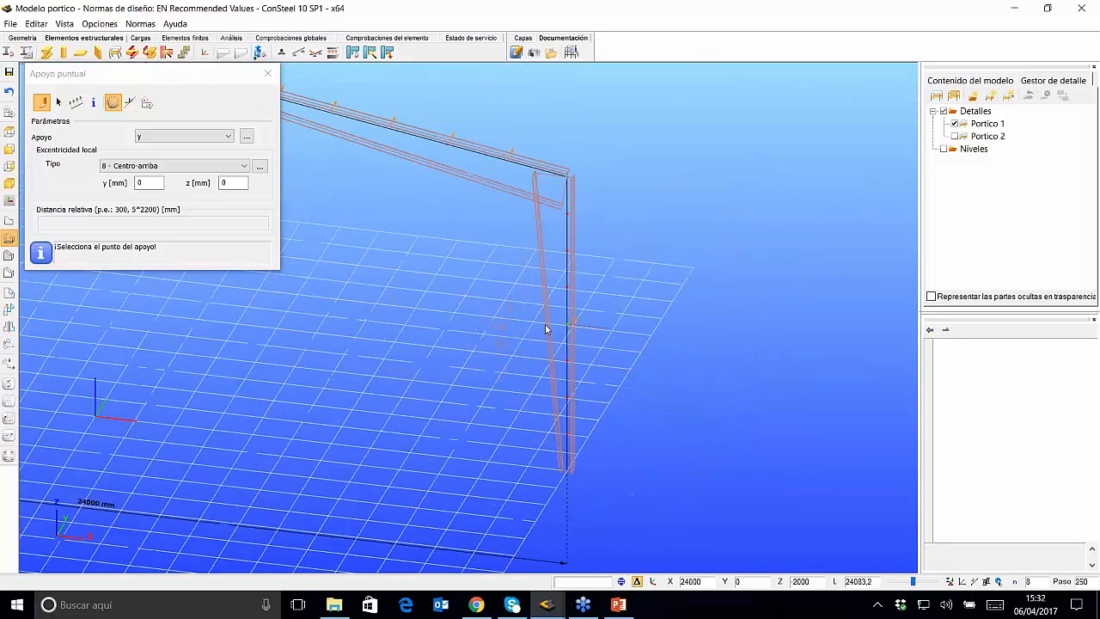
- Place a y support at mid-height on the left-hand column's outer flange and return the frame to solid view
scroll(546, 328, "up", 3)
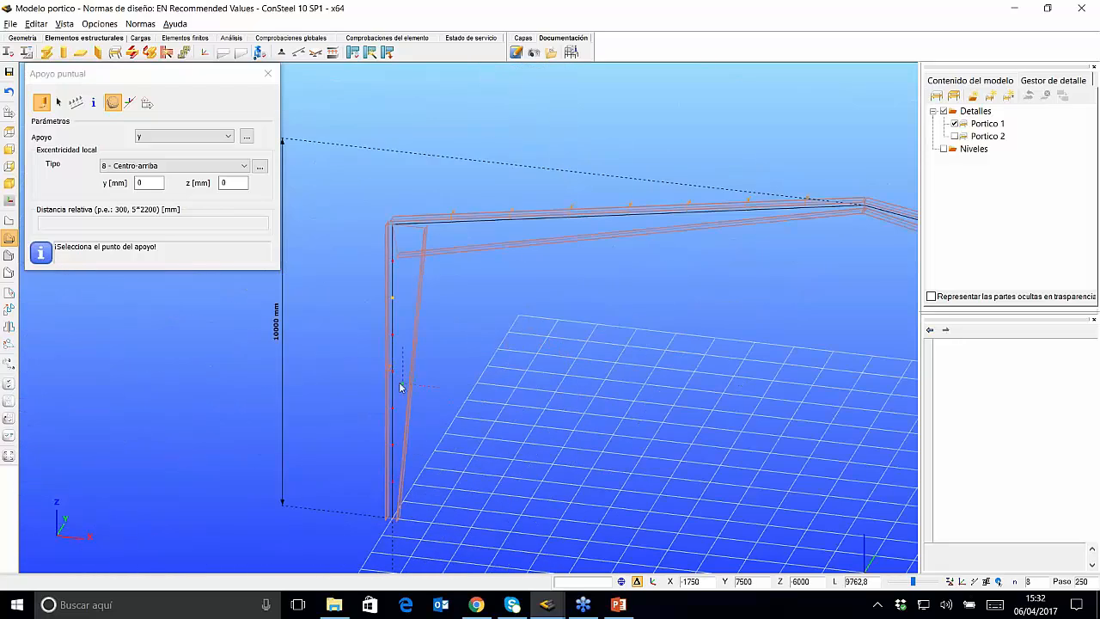
scroll(397, 386, "up", 4)
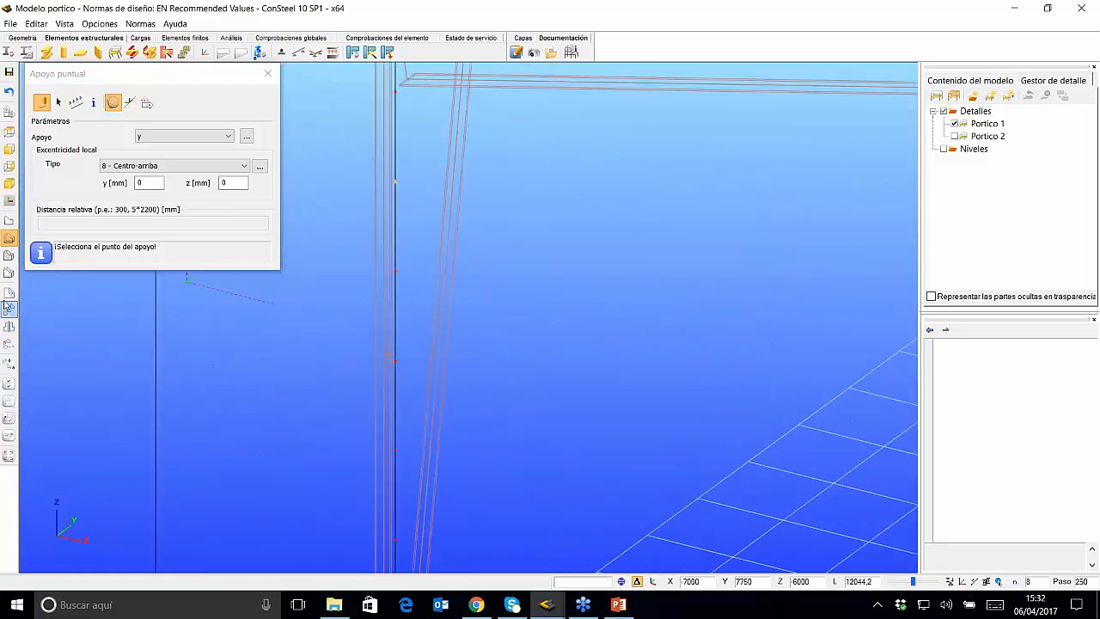
left_click(6, 255)
scroll(409, 338, "down", 3)
middle_click_drag(425, 379, 281, 373)
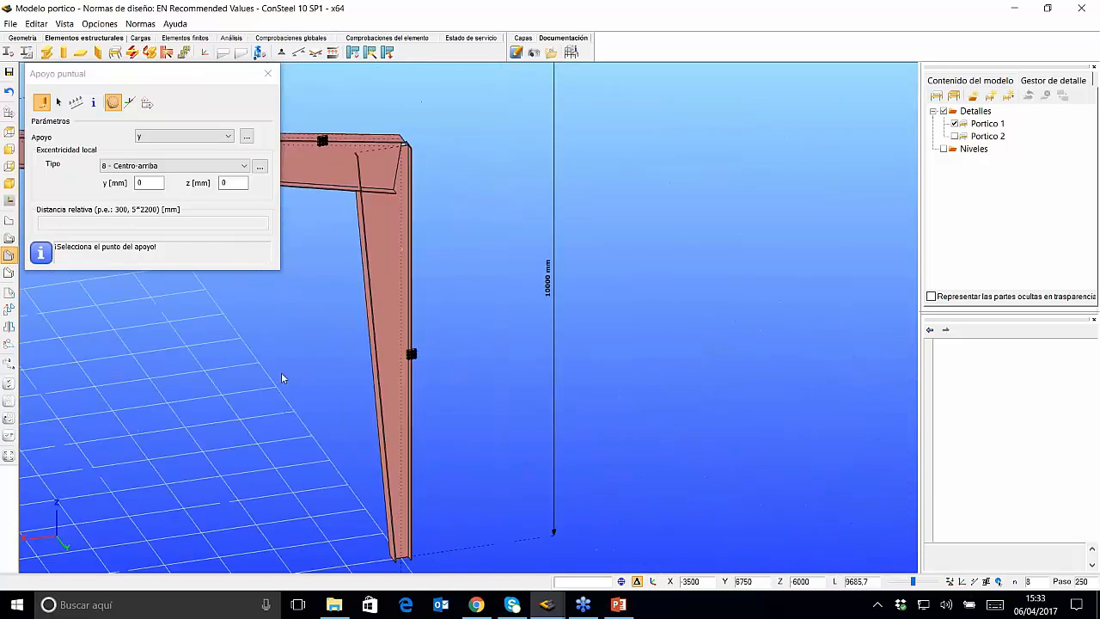
scroll(415, 211, "up", 3)
scroll(415, 211, "down", 5)
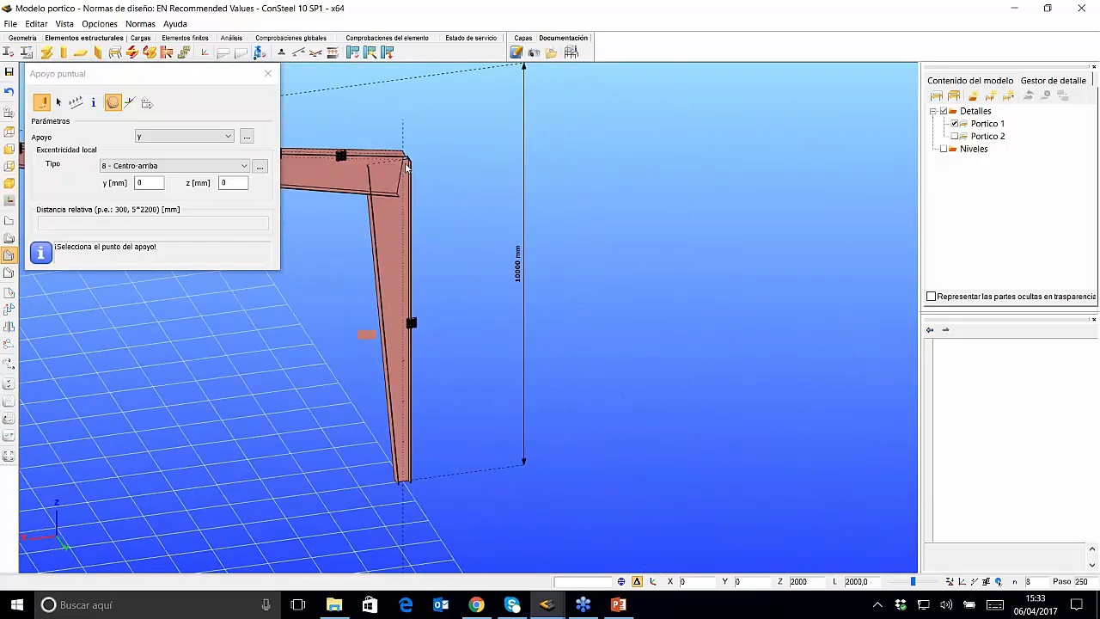
left_click(407, 167)
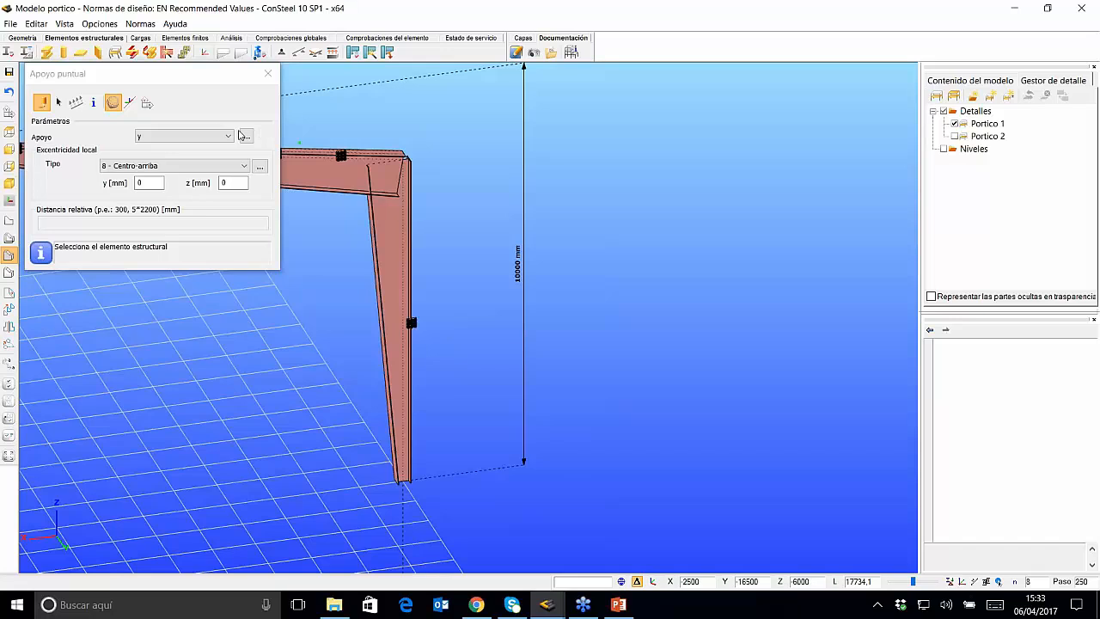
left_click(268, 74)
- Try to place a fixed (Empotrado) point support at the base of the left-hand column
scroll(624, 222, "down", 4)
middle_click_drag(423, 271, 604, 273)
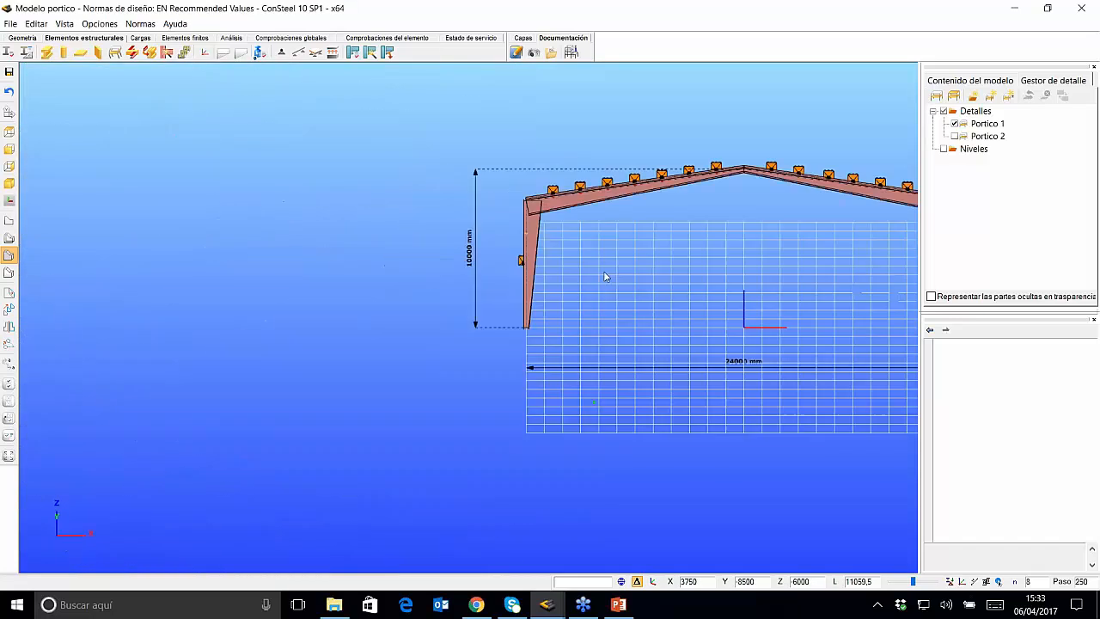
middle_click_drag(725, 279, 447, 276)
left_click(281, 54)
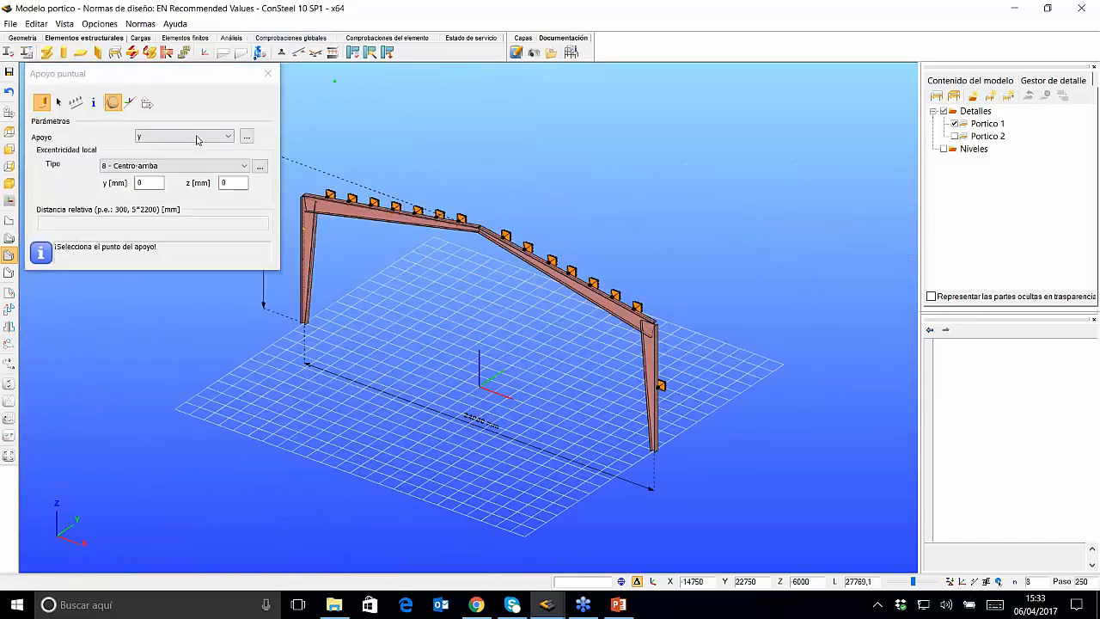
left_click(197, 137)
left_click(184, 152)
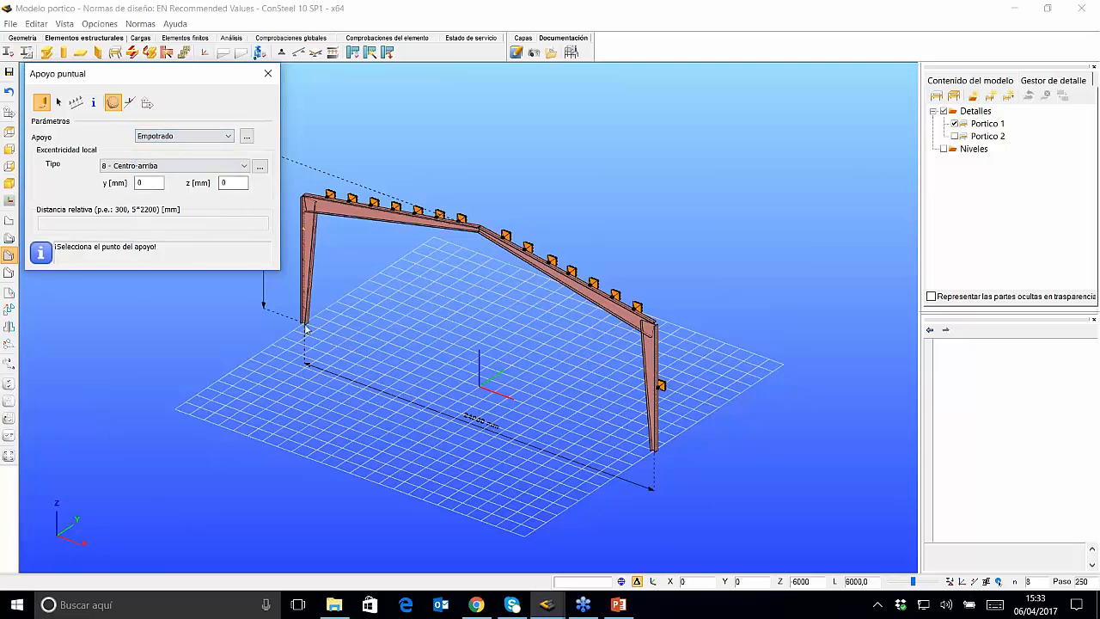
scroll(306, 336, "up", 5)
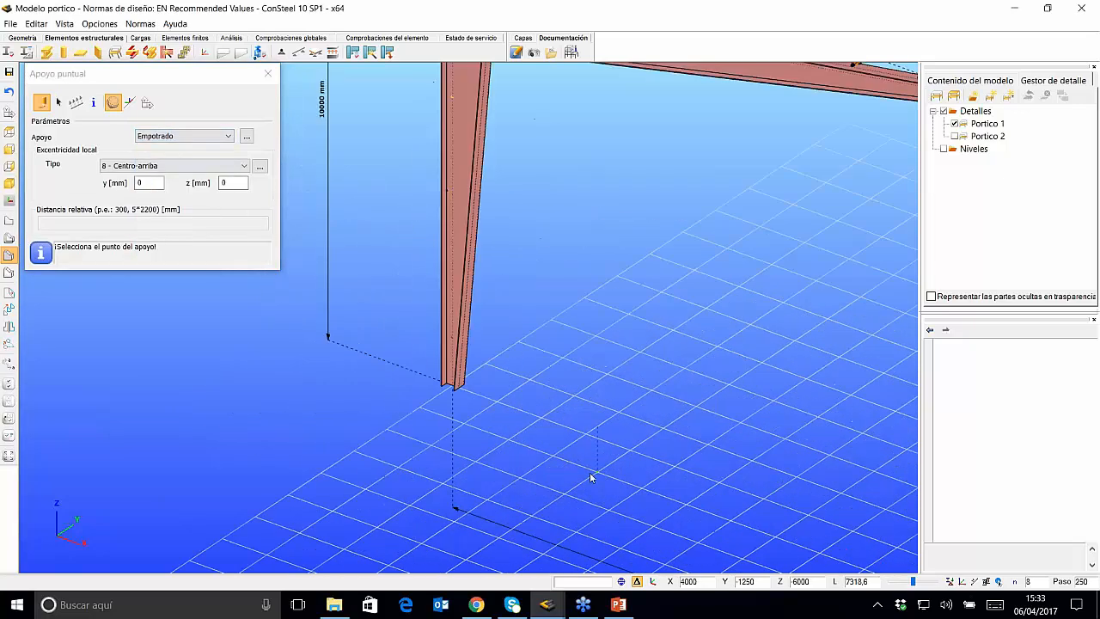
scroll(589, 473, "up", 1)
mouse_move(421, 371)
middle_mouse_down("alt")
mouse_move(448, 353)
mouse_move(433, 363)
middle_mouse_up("alt")
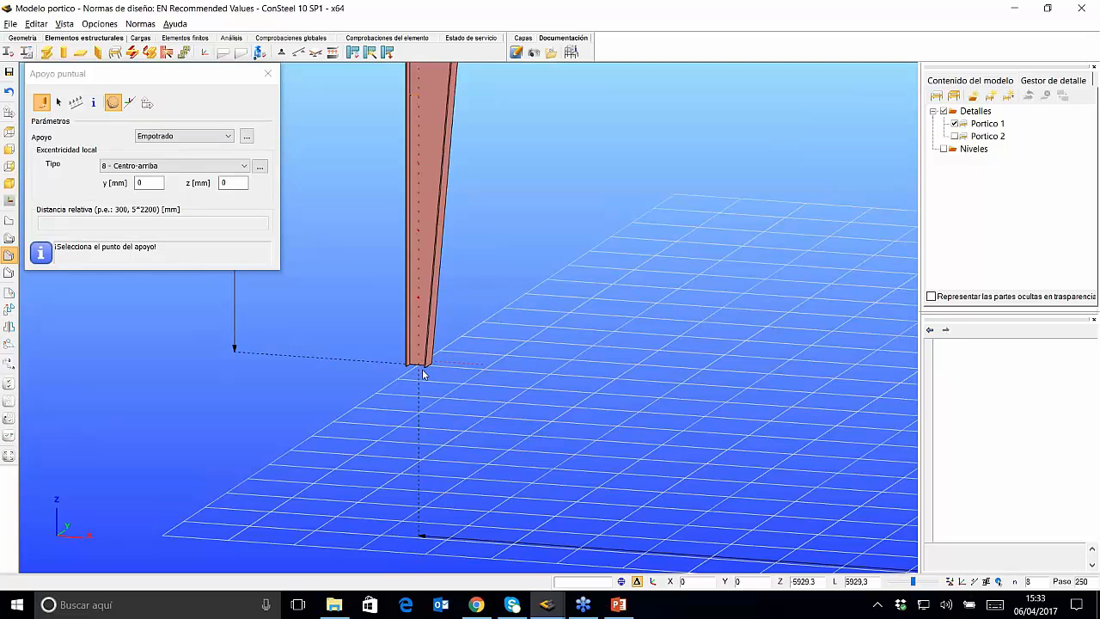
left_click(268, 73)
- Show the frame in shaded solid view and retry the Empotrado support at the left-hand column base
scroll(254, 237, "down", 3)
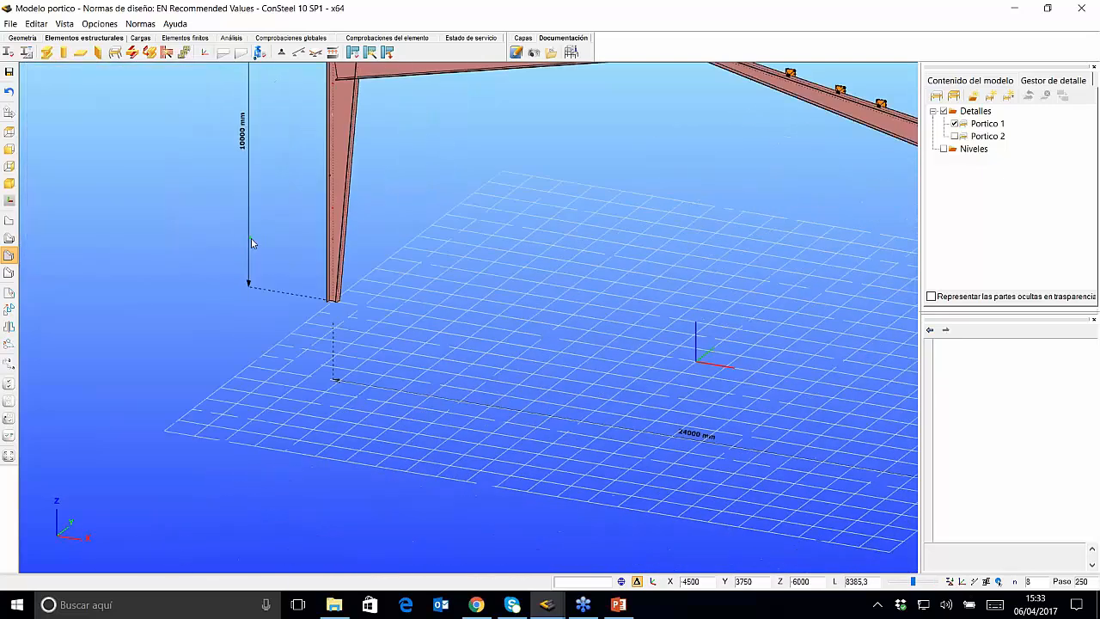
scroll(251, 238, "down", 3)
middle_click_drag(378, 296, 423, 195, "alt")
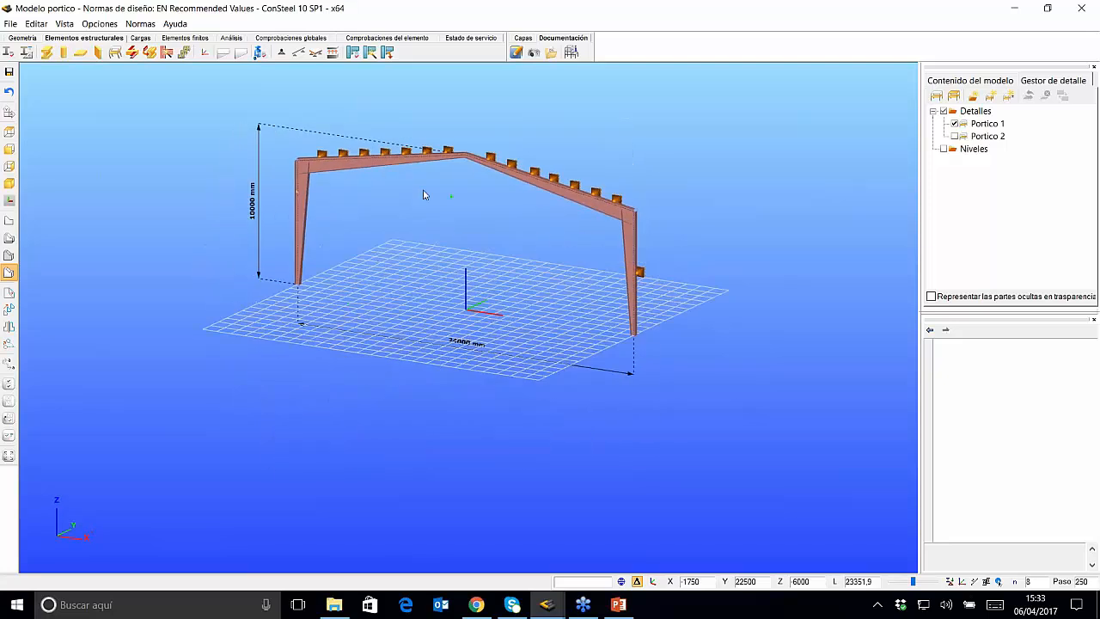
left_click(281, 52)
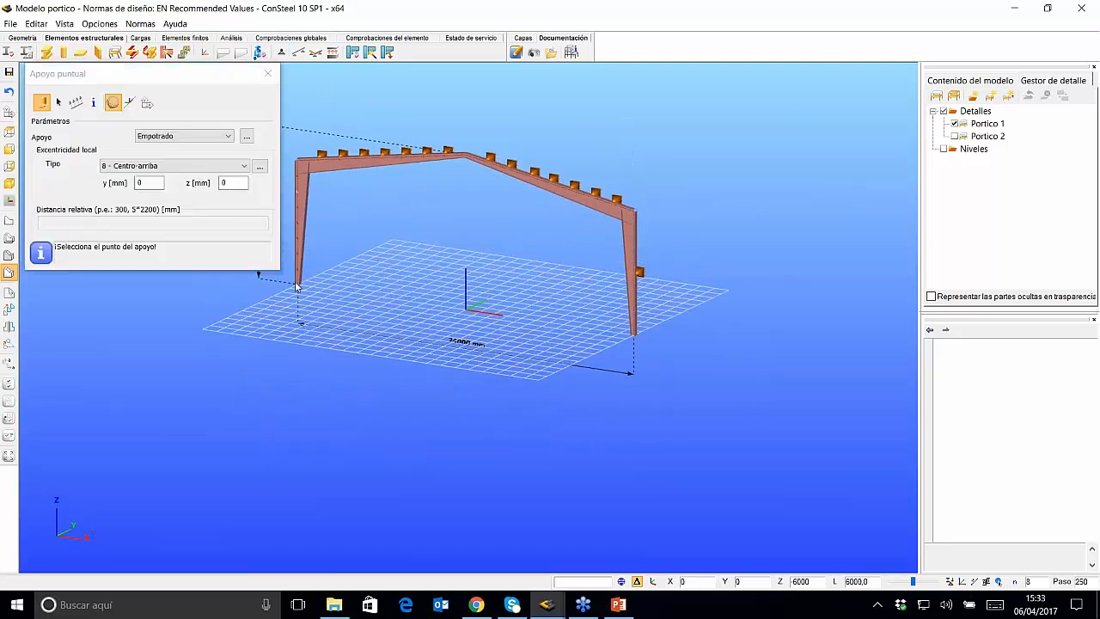
left_click(268, 73)
- Examine the lateral supports along both rafters and the columns of the frame
middle_click_drag(378, 277, 336, 279, "alt")
scroll(341, 197, "up", 6)
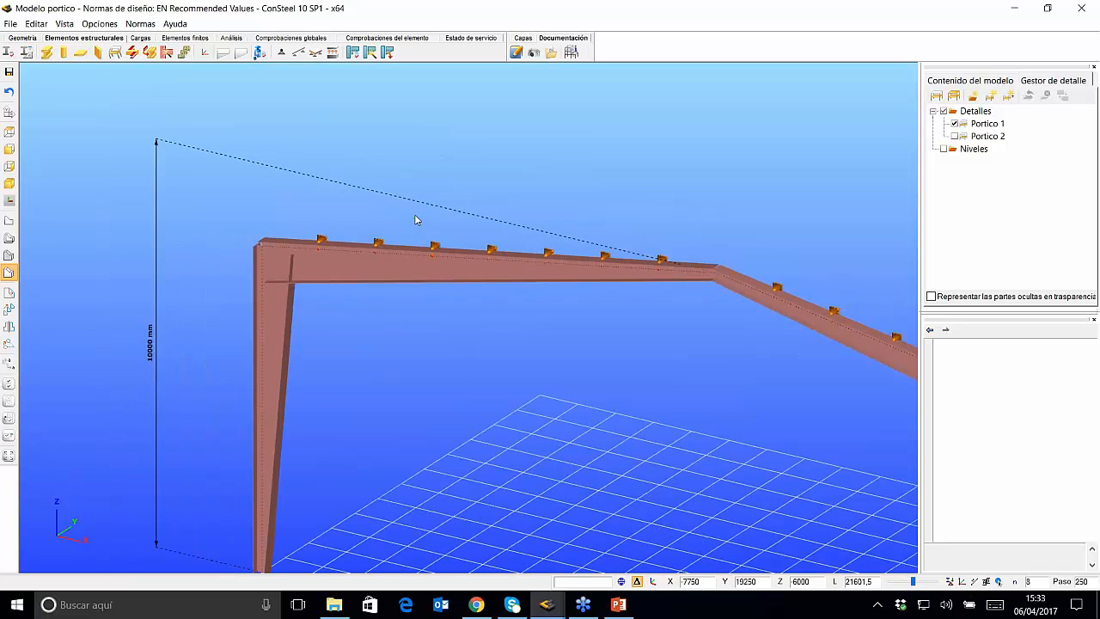
scroll(401, 224, "down", 4)
mouse_move(417, 242)
middle_mouse_down("alt")
mouse_move(407, 265)
mouse_move(282, 249)
mouse_move(346, 273)
mouse_move(466, 279)
middle_mouse_up("alt")
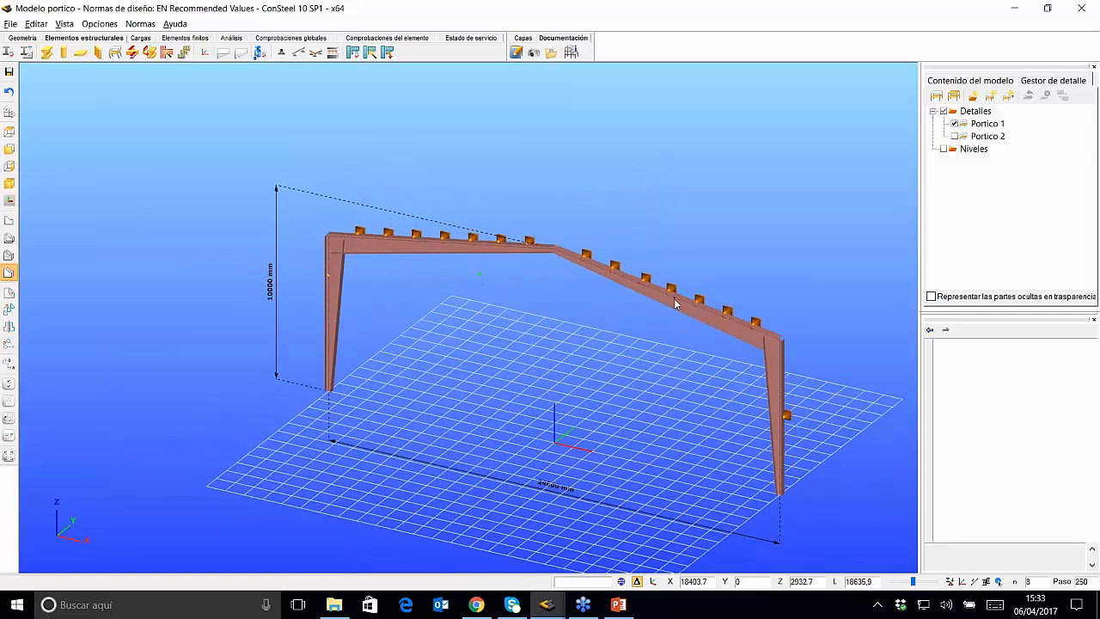
middle_click_drag(653, 298, 692, 323, "alt")
scroll(712, 345, "up", 3)
scroll(712, 345, "down", 1)
scroll(694, 379, "down", 2)
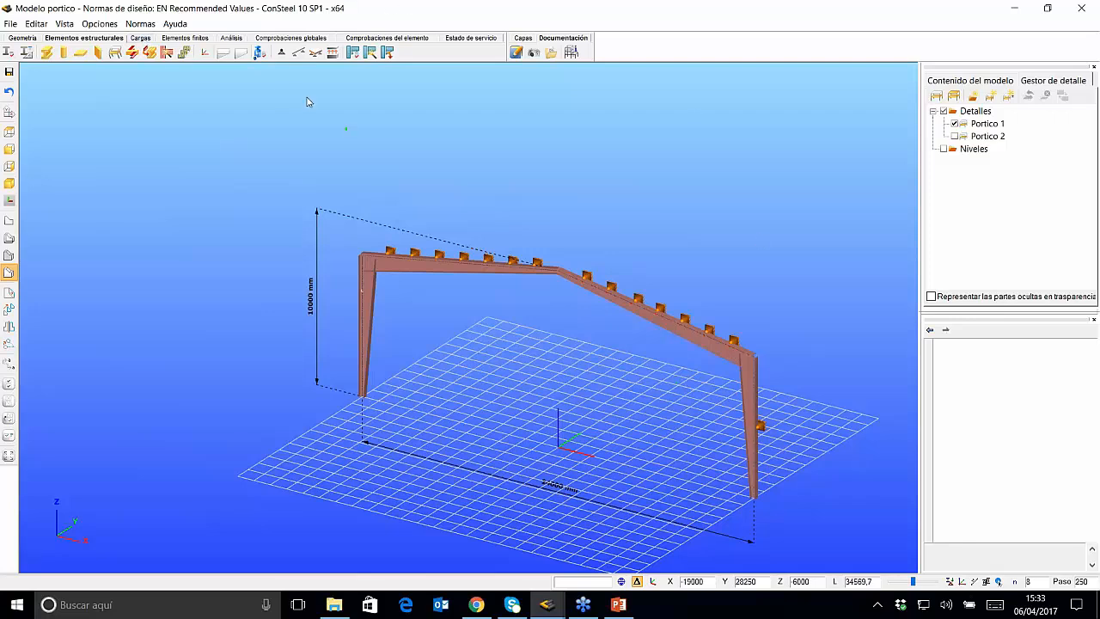
- Review the load cases and safety factors of the Permanentes, Viento and Nieve load groups
left_click(139, 39)
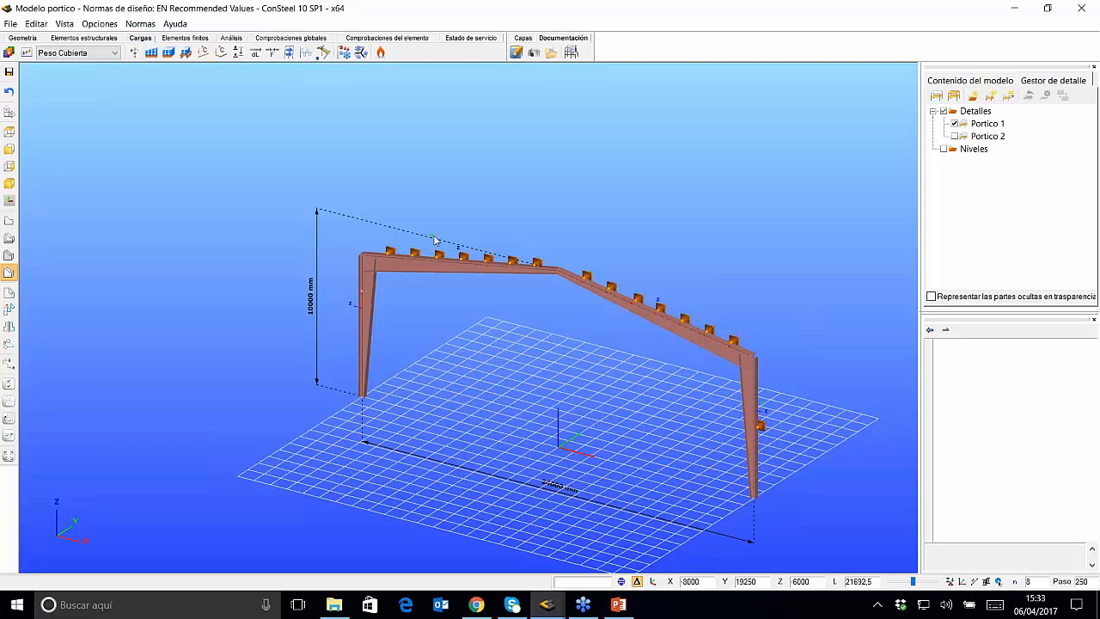
middle_click_drag(437, 239, 364, 225)
left_click(8, 54)
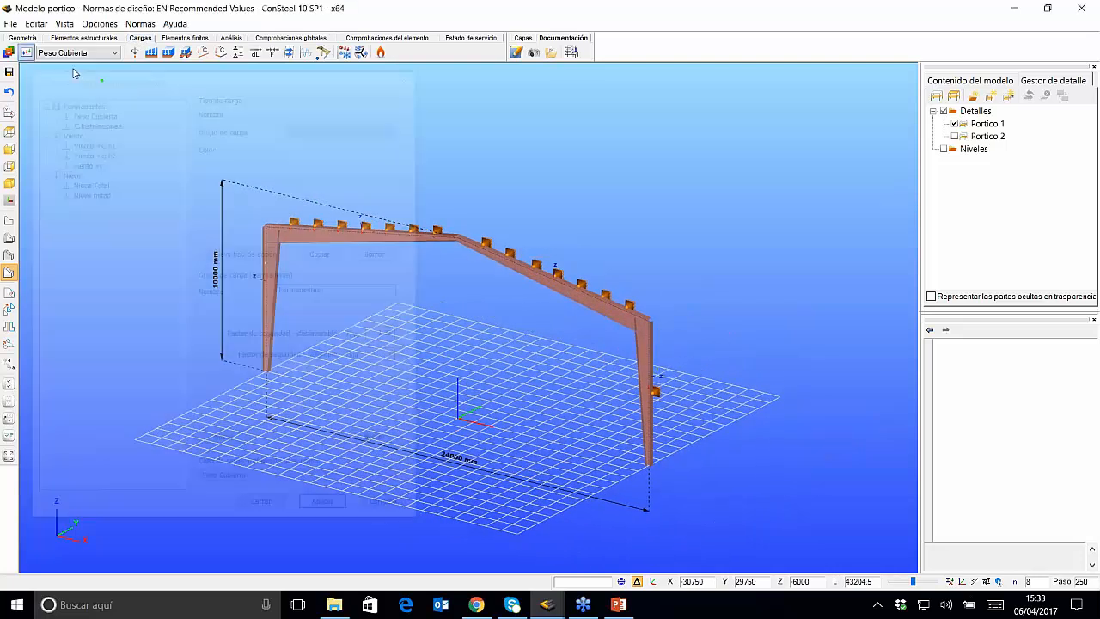
left_click(110, 112)
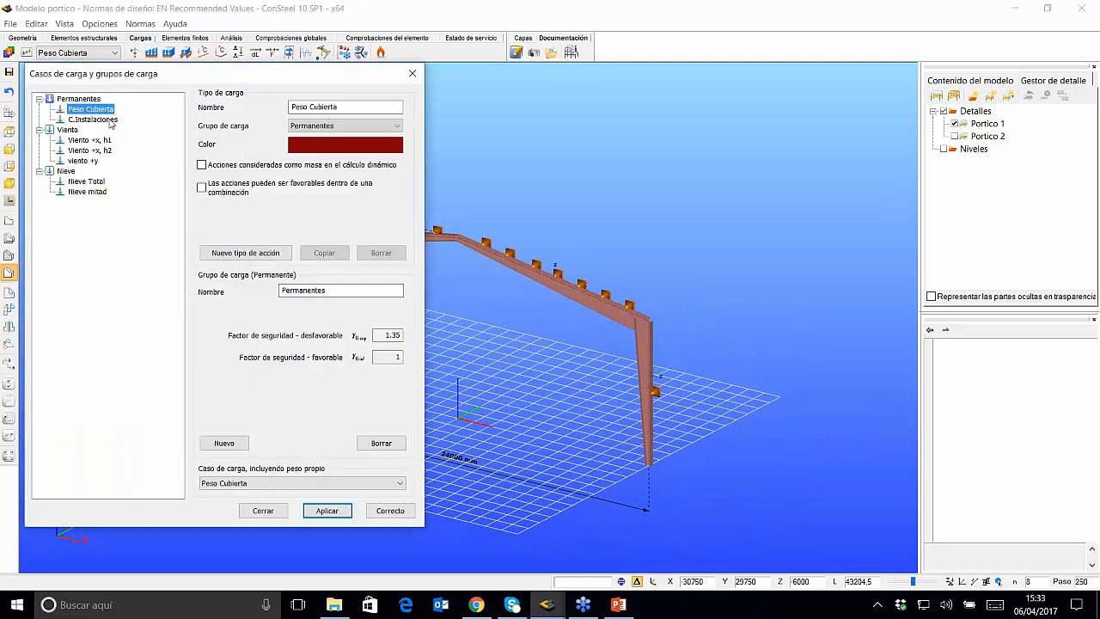
left_click(108, 120)
left_click(77, 98)
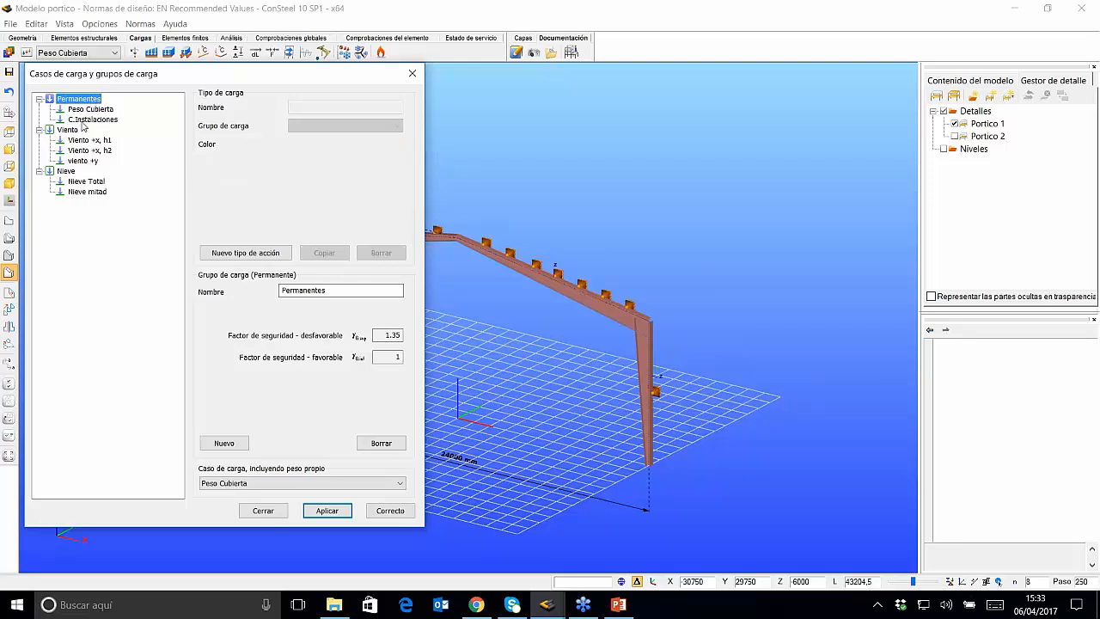
left_click(67, 129)
left_click(67, 172)
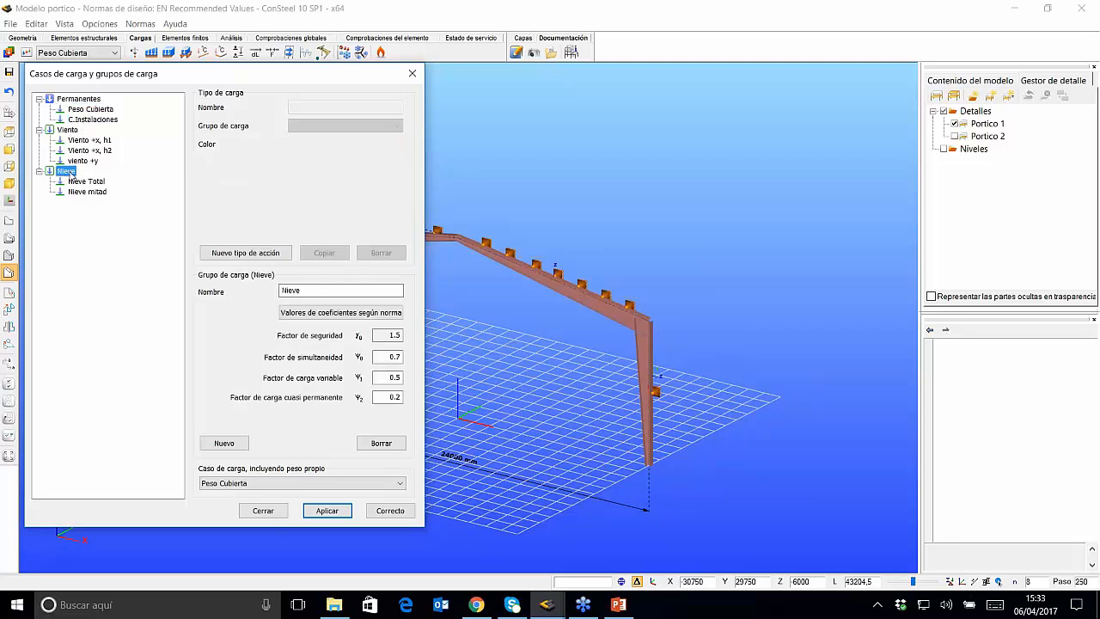
- Check the load group types available for a new group and the Peso Cubierta case settings, keeping the existing load cases
left_click(224, 444)
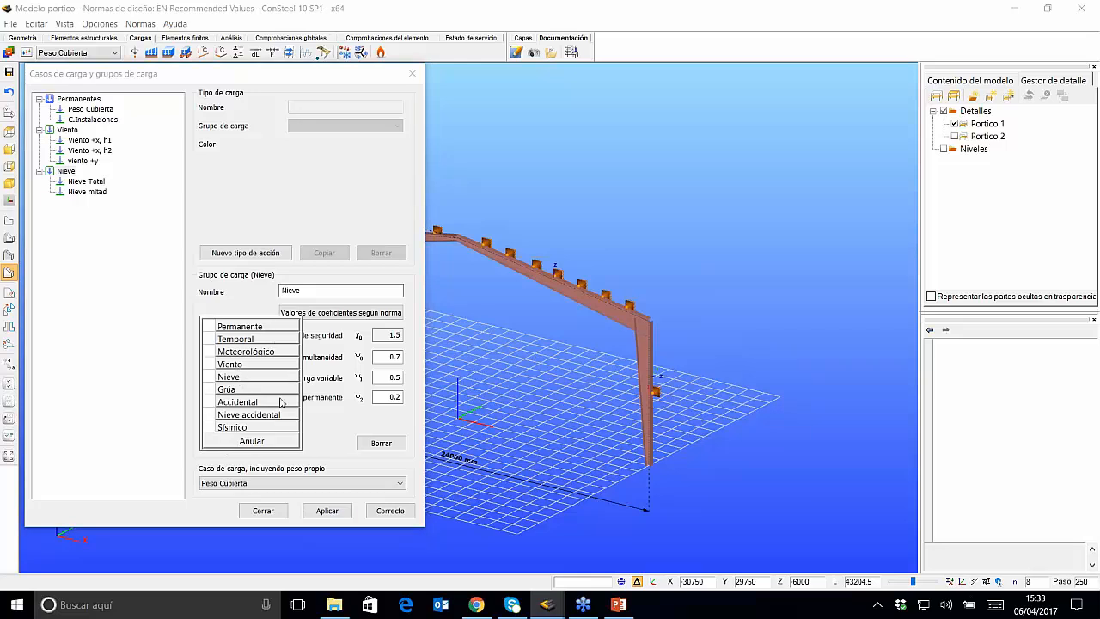
left_click(270, 446)
left_click(90, 109)
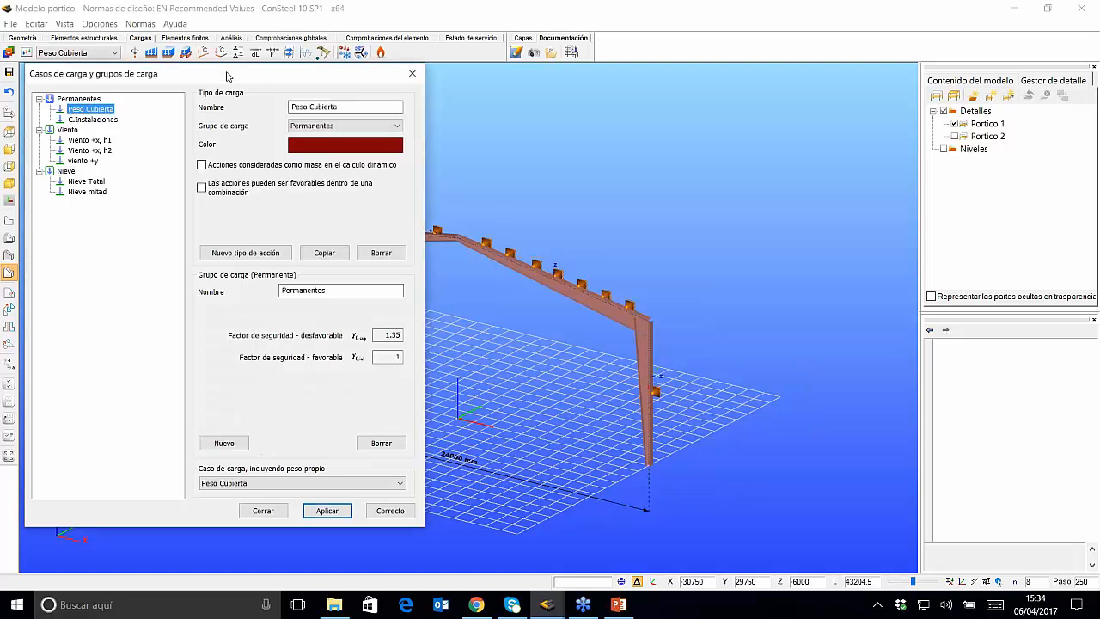
left_click_drag(226, 77, 291, 80)
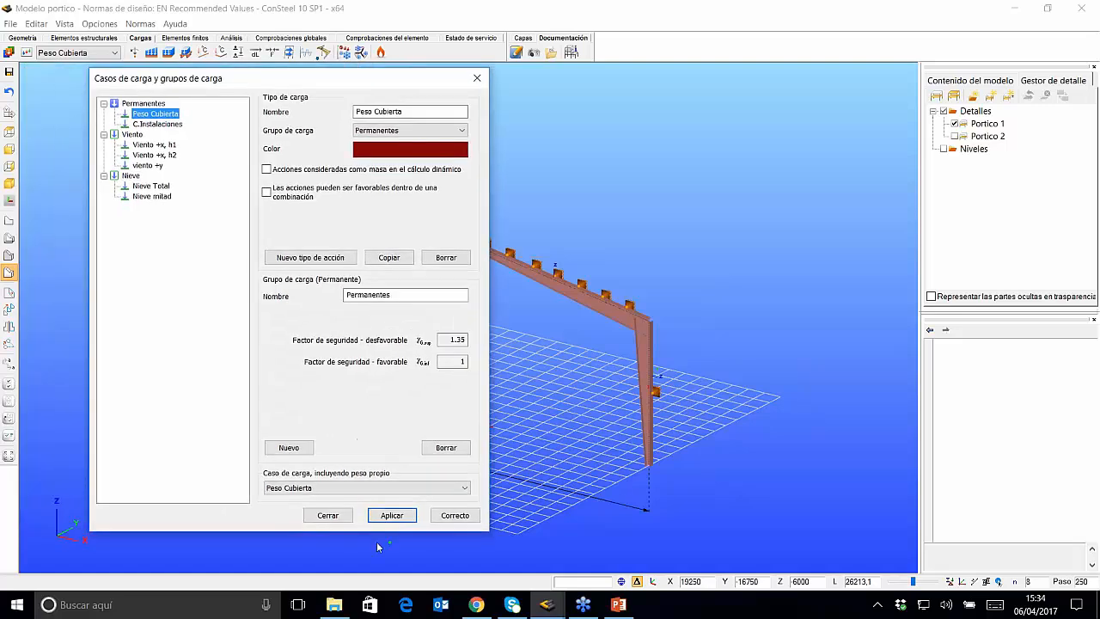
left_click(454, 515)
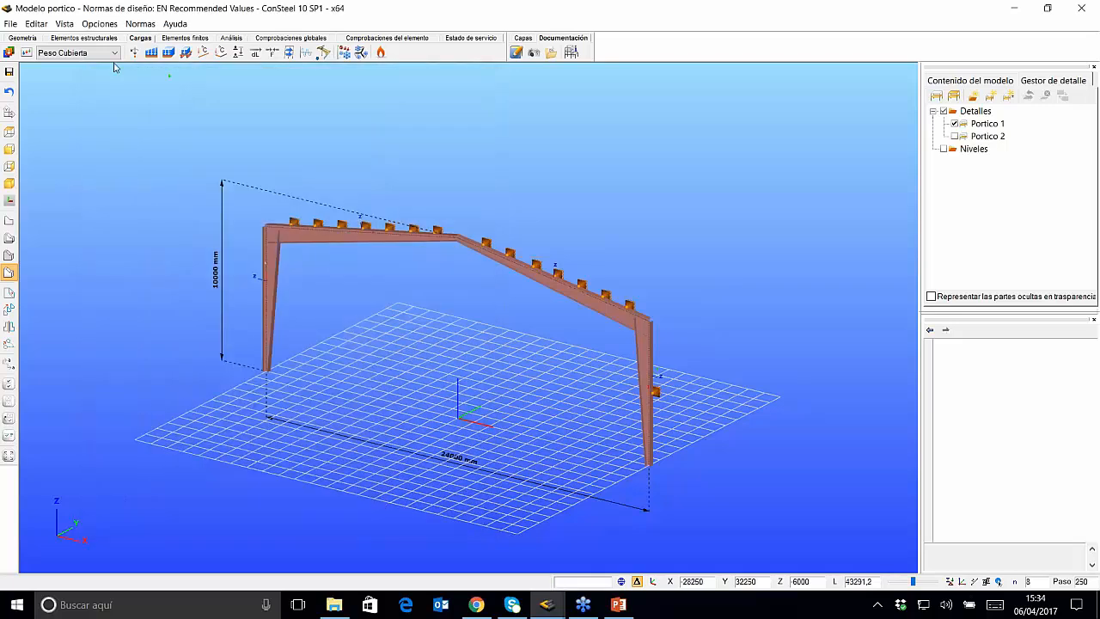
left_click(9, 53)
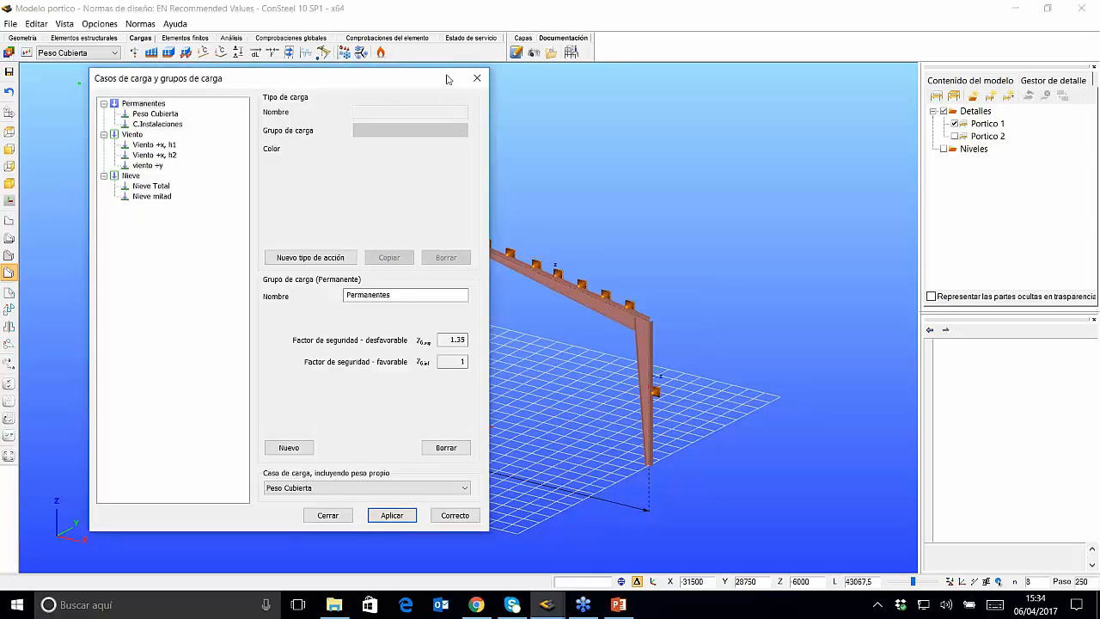
key("Escape")
- Apply a uniform line load of -1 kN/m in Z to both rafters in the Peso Cubierta load case
left_click(111, 53)
left_click(89, 62)
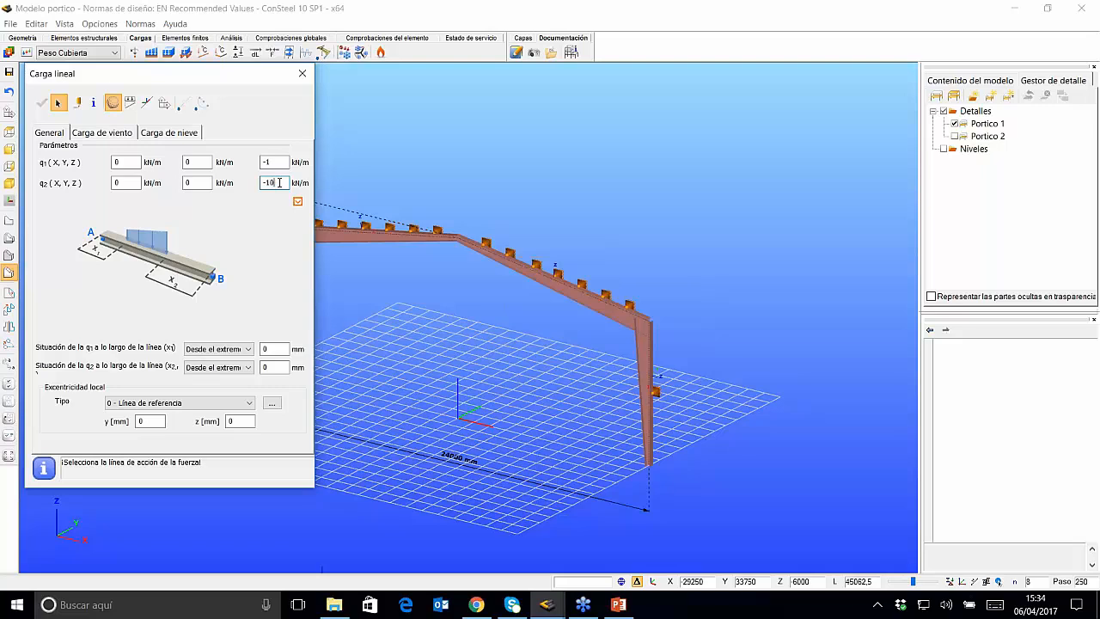
middle_click_drag(360, 234, 485, 316)
scroll(490, 318, "up", 5)
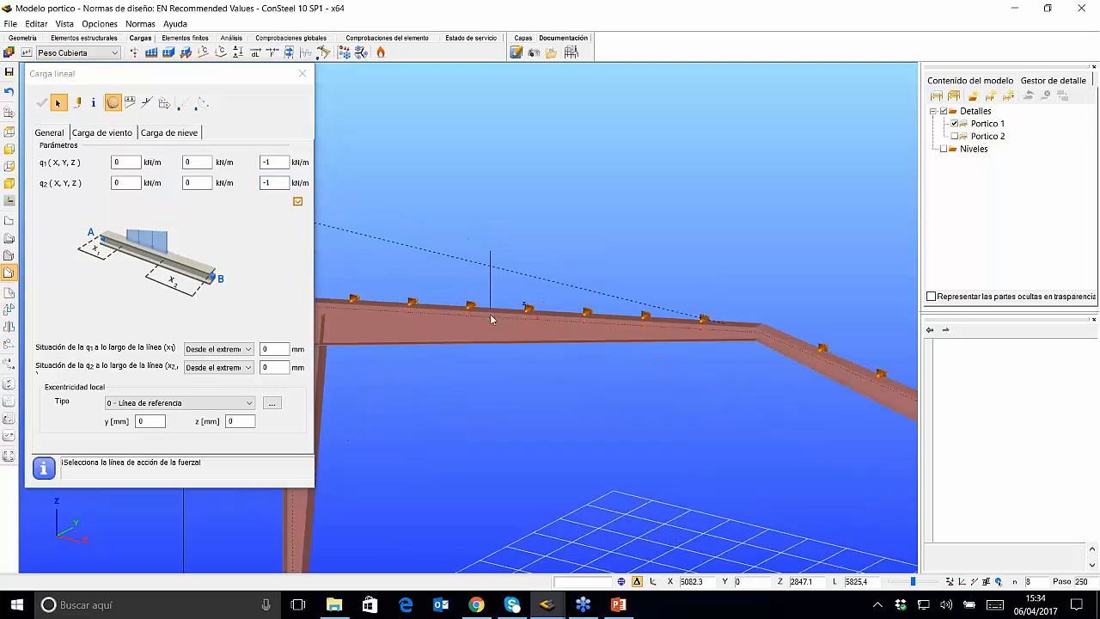
left_click(490, 318)
scroll(490, 318, "down", 3)
middle_click_drag(730, 358, 476, 312)
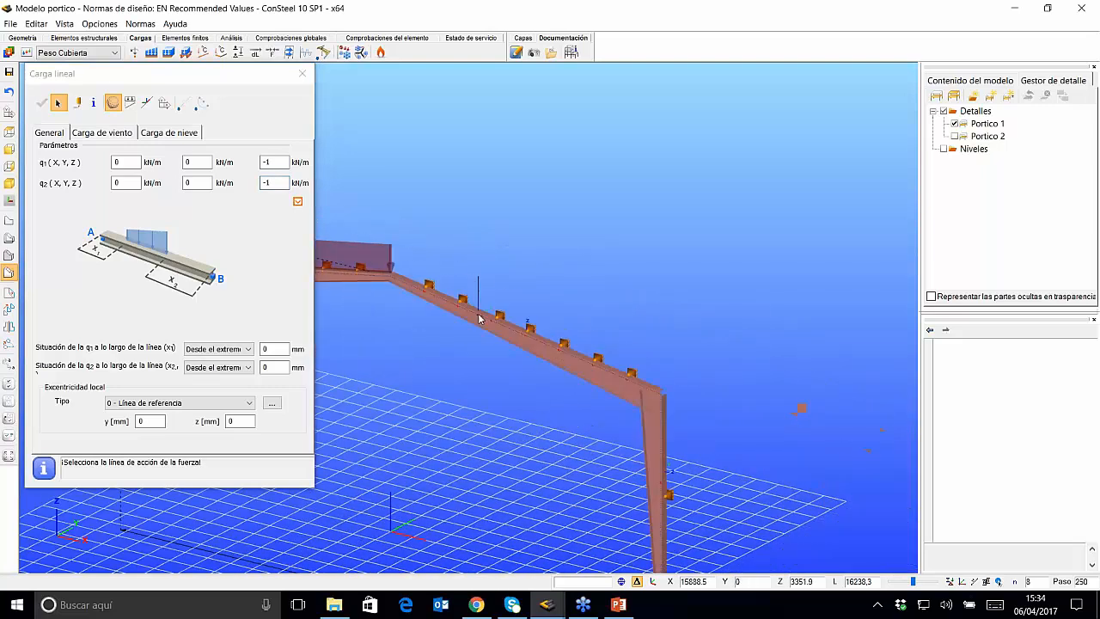
left_click(479, 315)
scroll(447, 241, "down", 5)
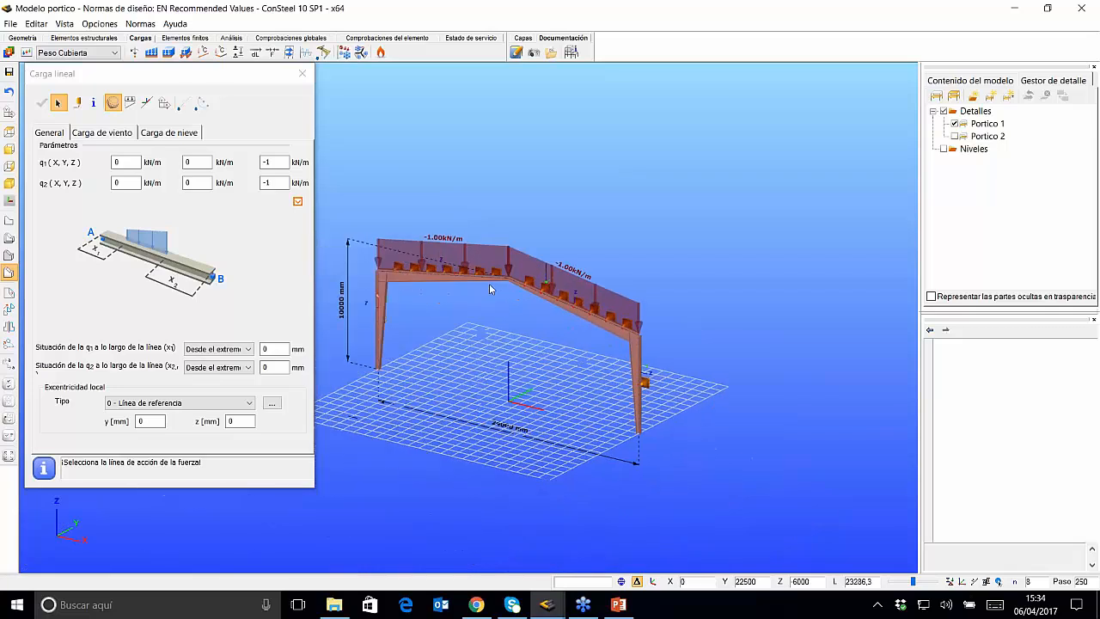
left_click(303, 73)
- Inspect the properties of the line load on the right-hand rafter and clear the selection
scroll(530, 260, "up", 3)
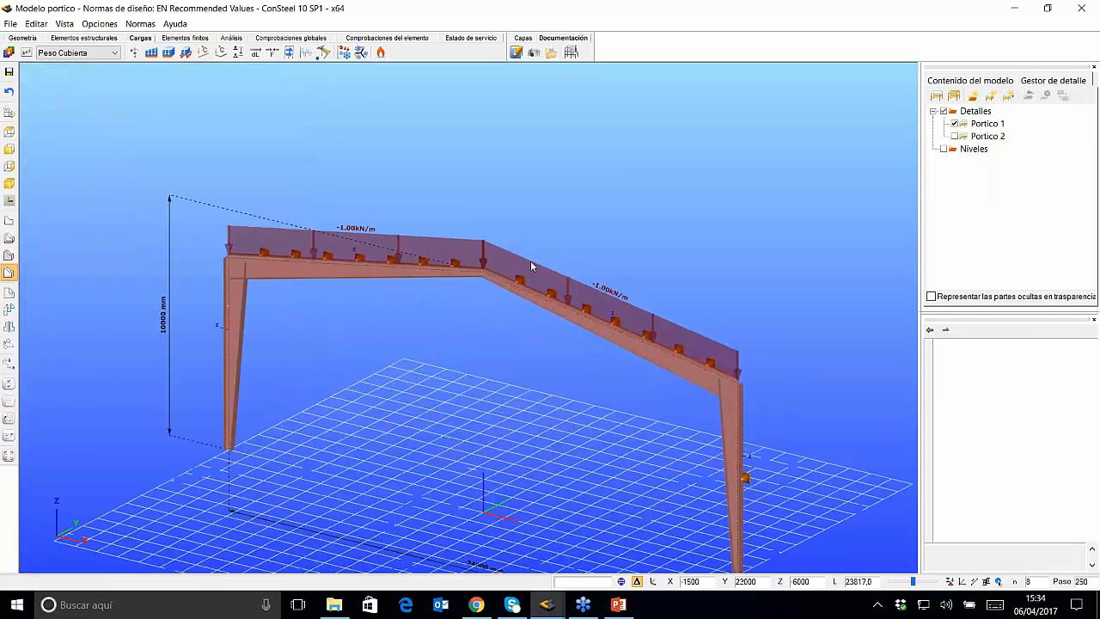
left_click(528, 253)
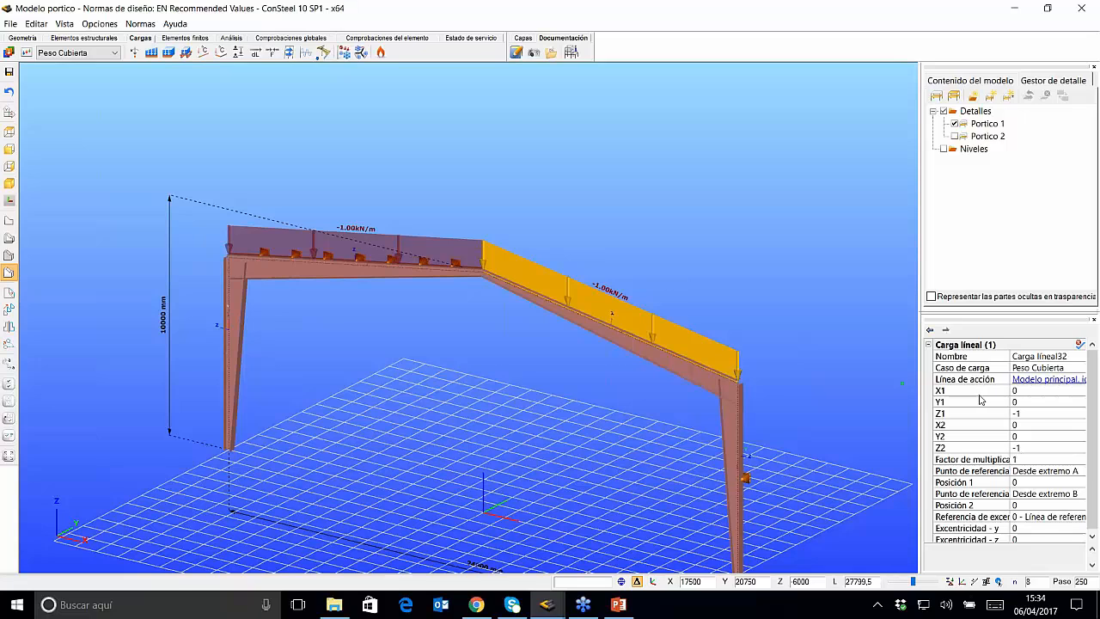
key("Escape")
scroll(646, 248, "down", 1)
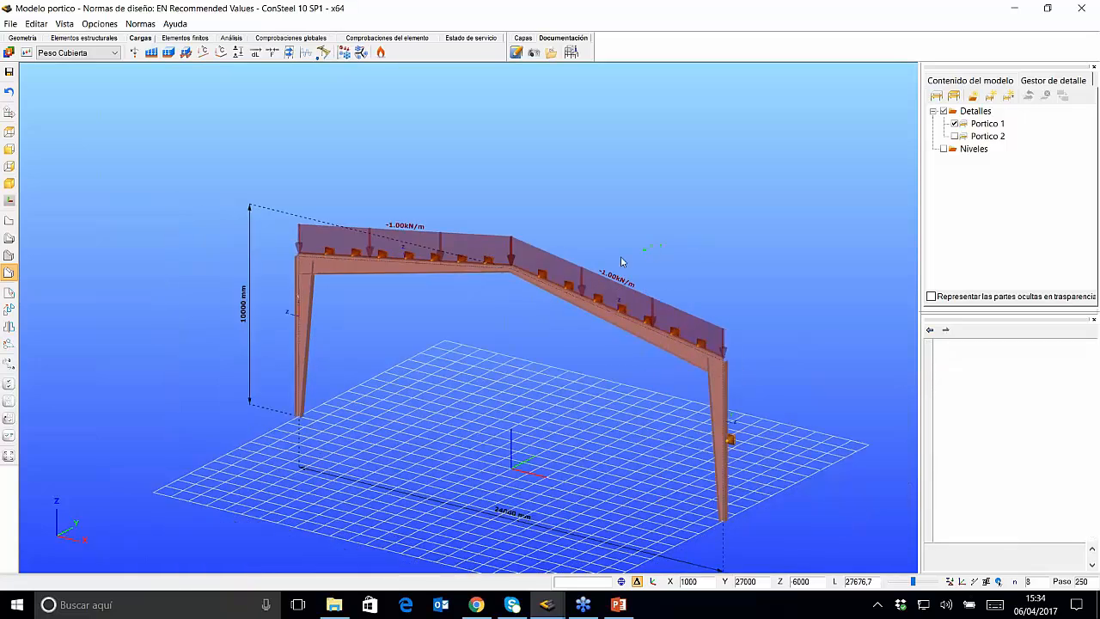
scroll(613, 259, "up", 1)
- Apply a uniform line load of -2 kN/m in Z on the reference line of both rafters in the C.Instalaciones load case
left_click(94, 52)
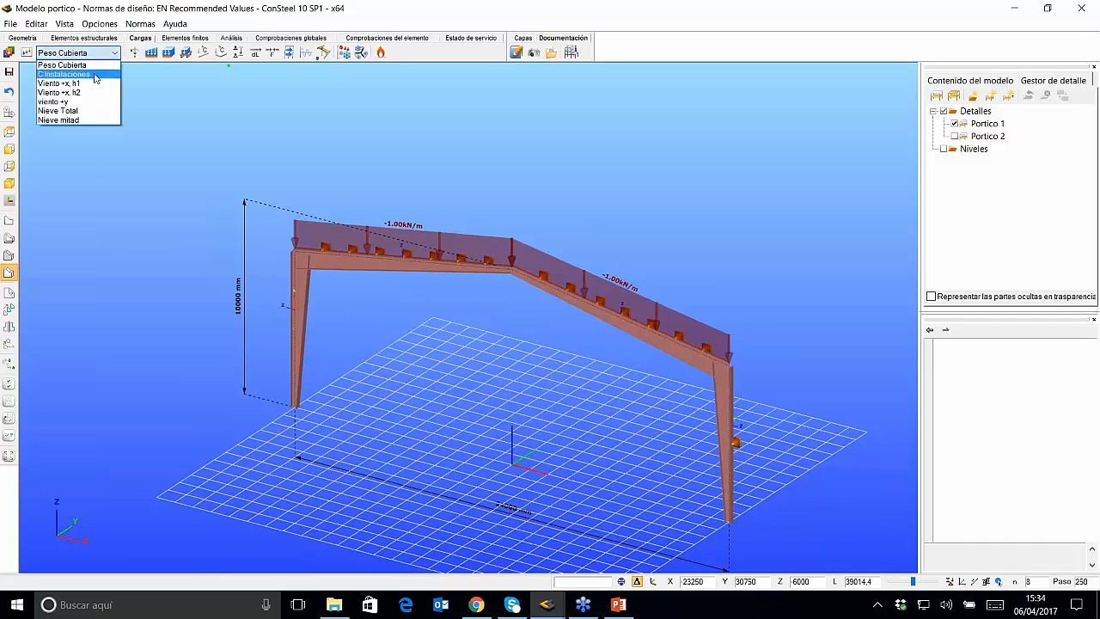
left_click(95, 74)
left_click(151, 52)
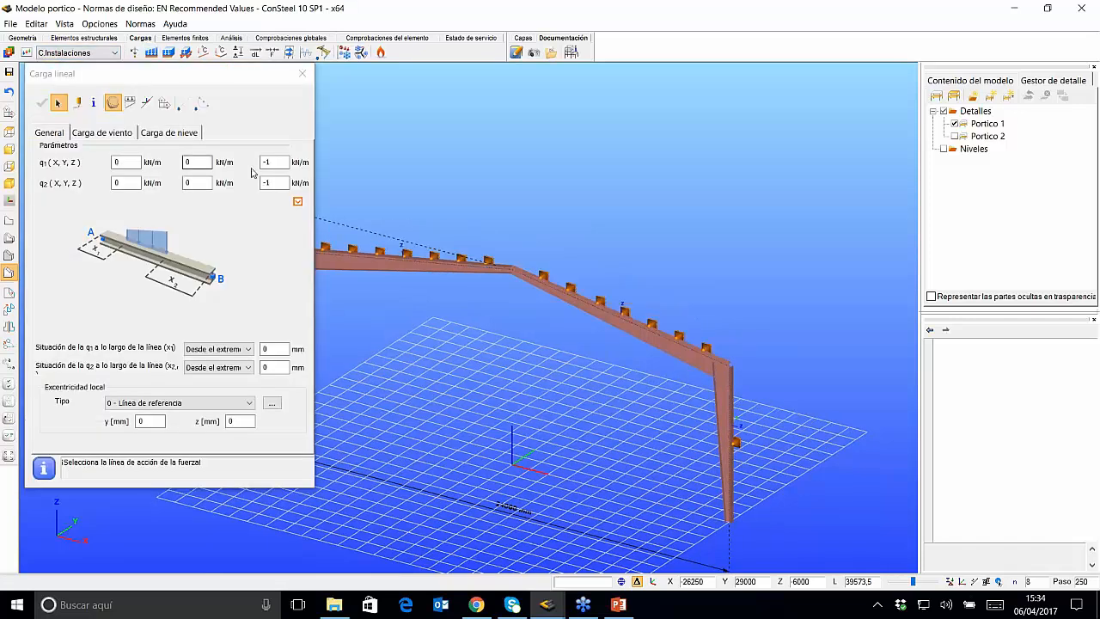
left_click(268, 163)
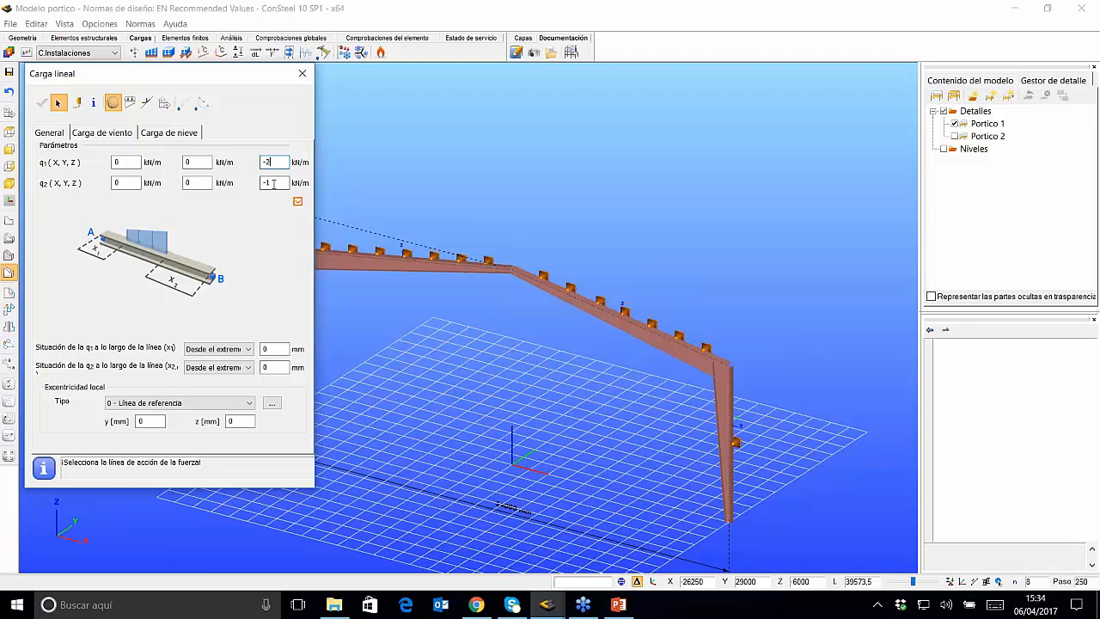
left_click(393, 261)
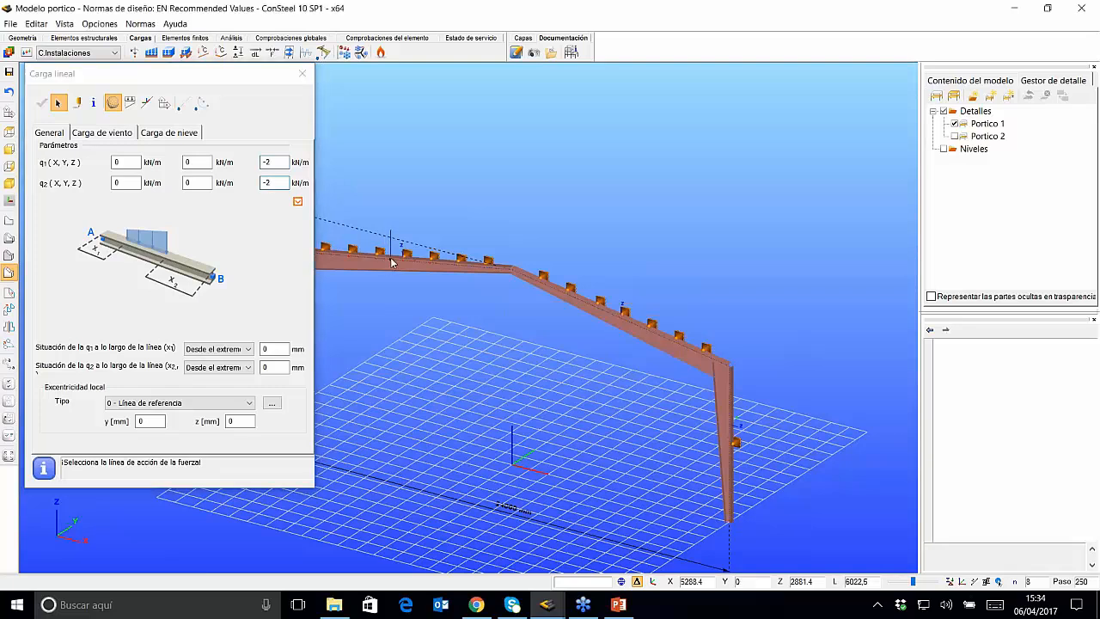
left_click(552, 293)
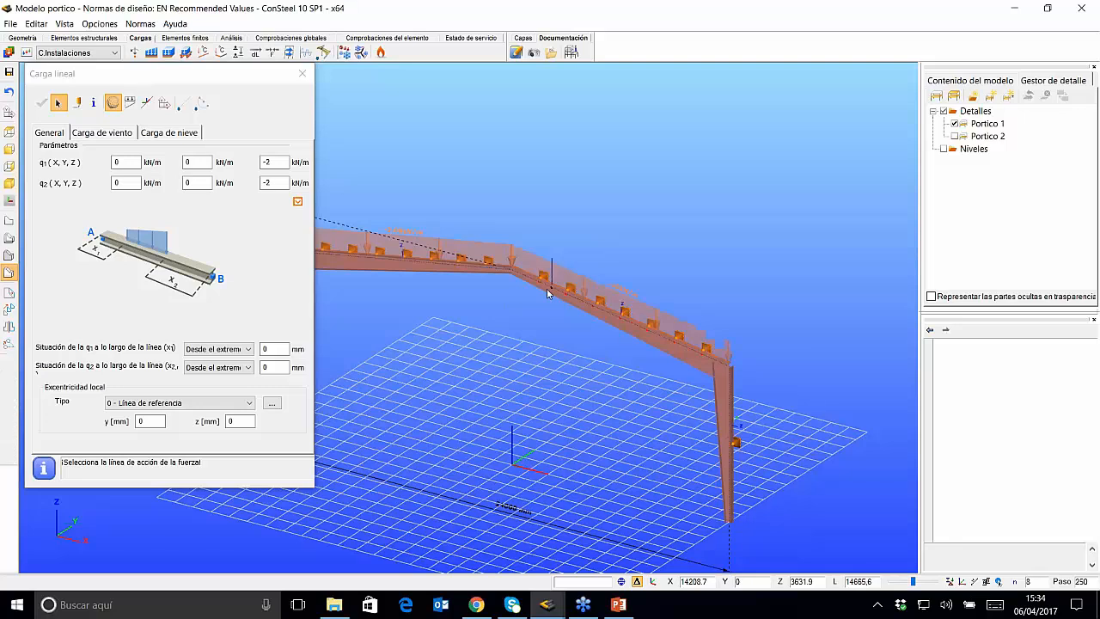
left_click(176, 403)
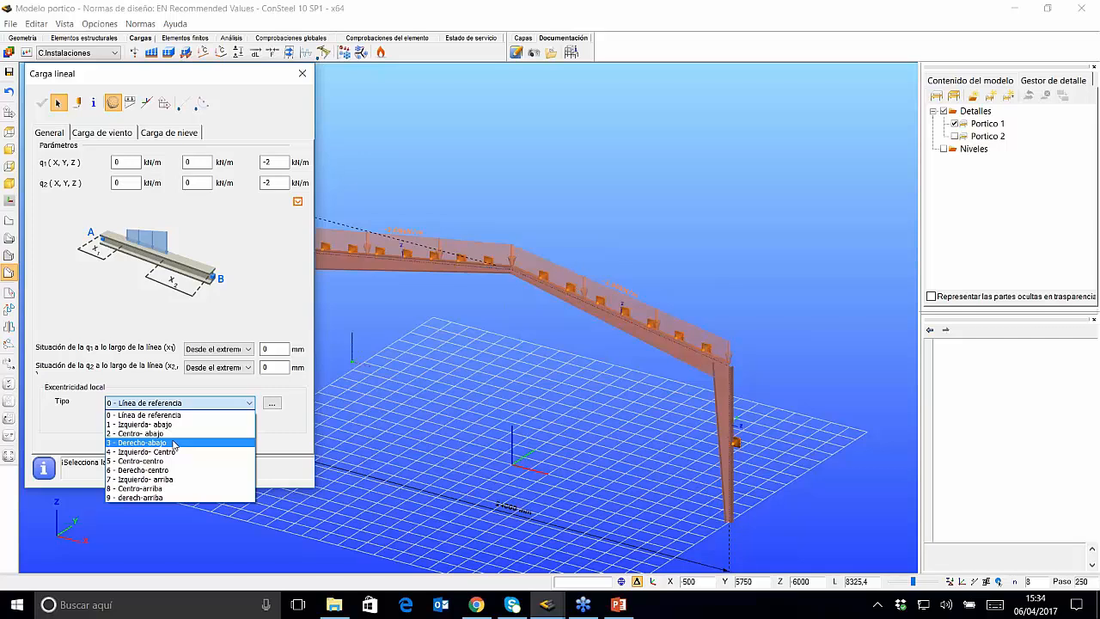
left_click(302, 74)
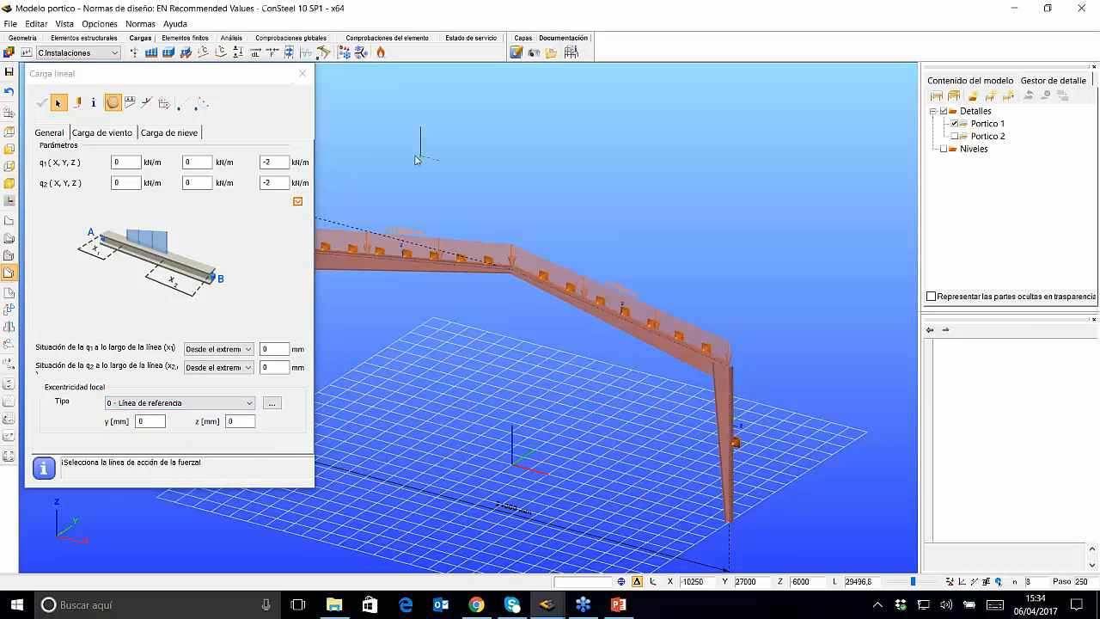
- Finish placing the C.Instalaciones loads and make Viento +x, h1 the active load case
left_click(303, 74)
scroll(493, 288, "down", 3)
scroll(488, 293, "up", 5)
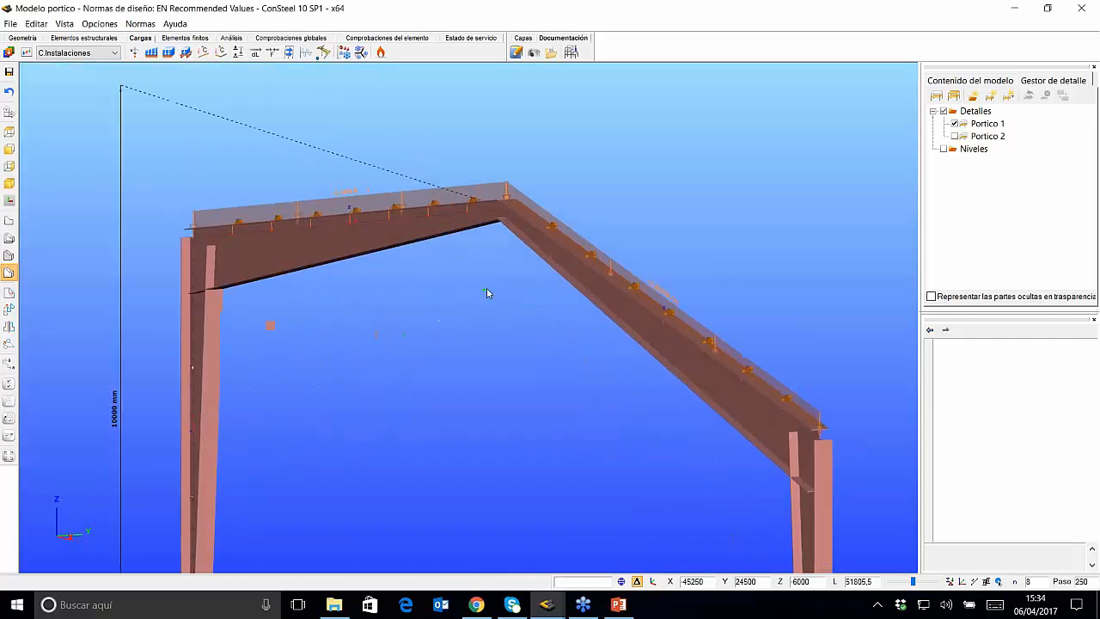
scroll(488, 290, "down", 4)
scroll(511, 338, "up", 1)
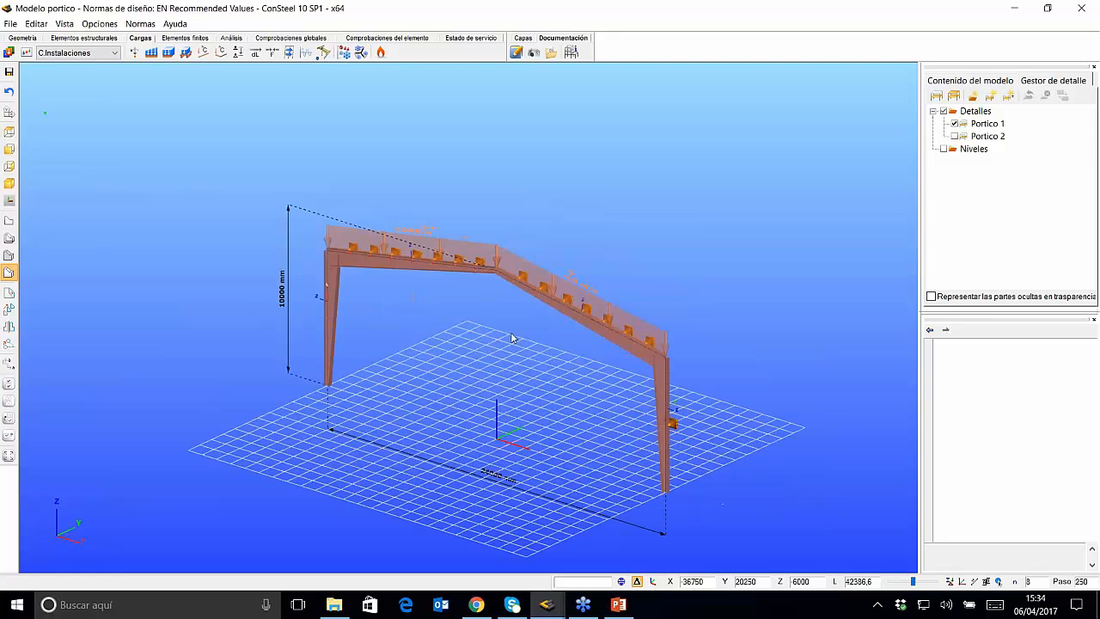
left_click(112, 54)
left_click(75, 83)
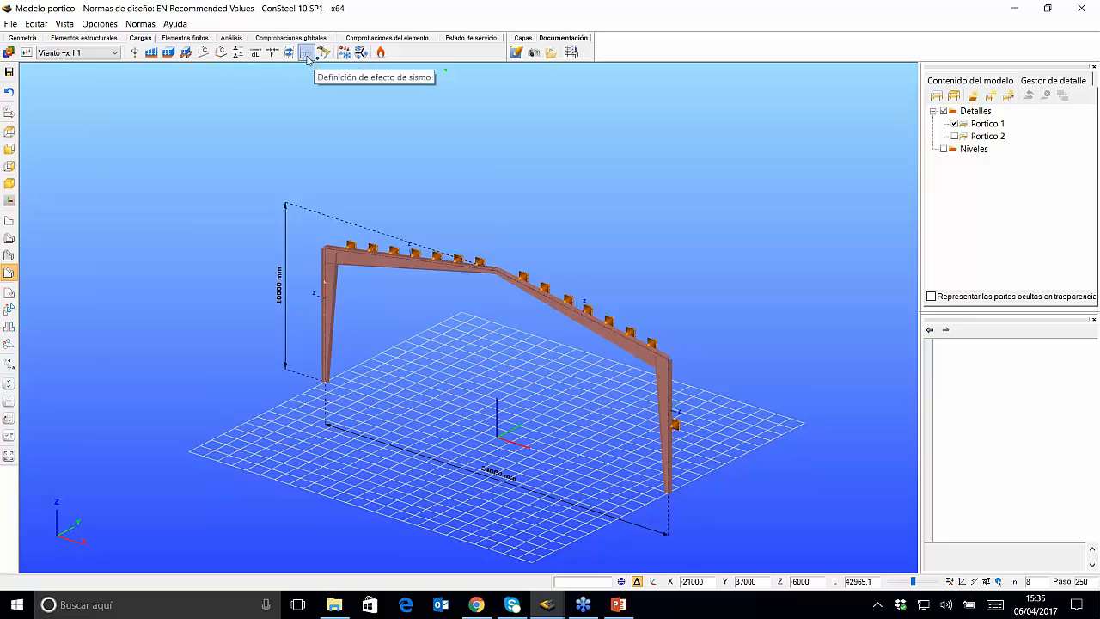
middle_click_drag(341, 177, 361, 232)
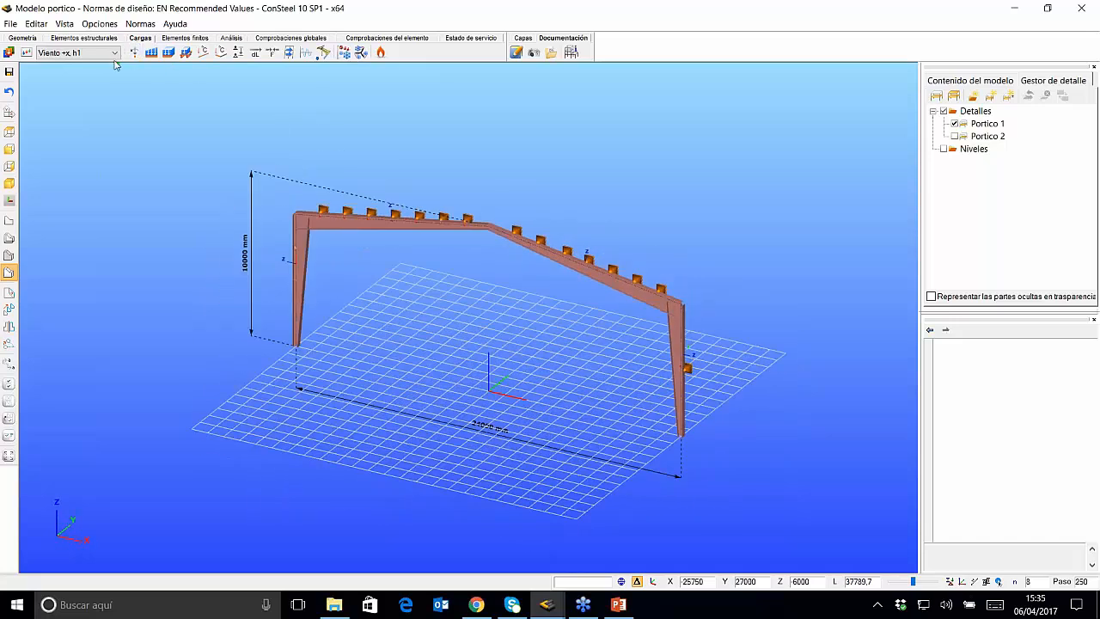
- Start a wind line load on the left column with external pressure from Parámetros geométricos 1, surface type Pared and wall view A barlovento
left_click(300, 241)
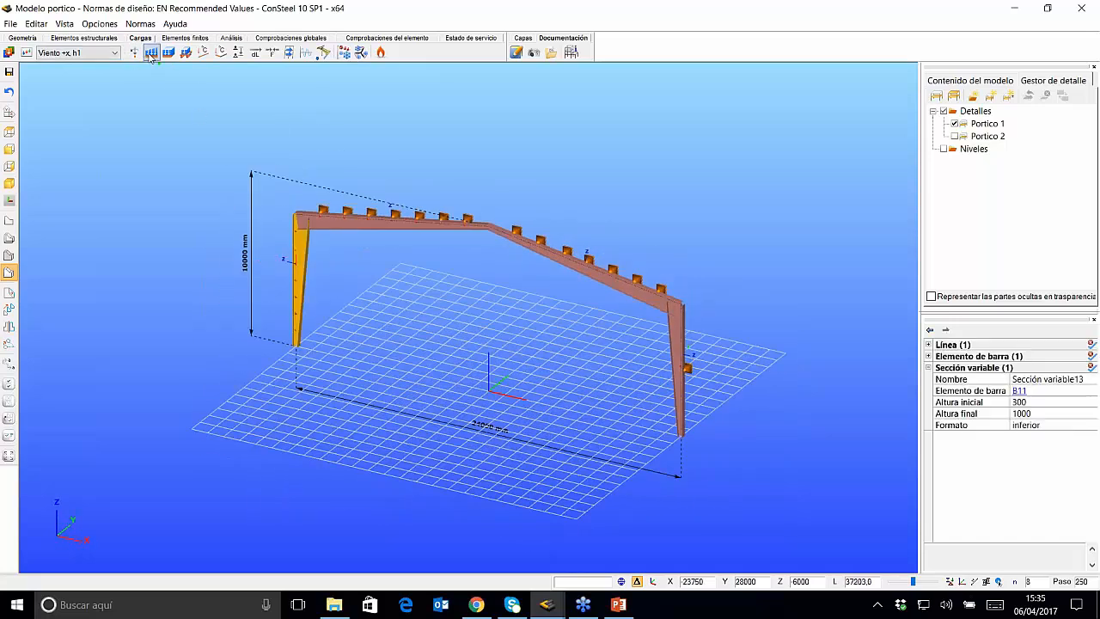
left_click(150, 57)
left_click_drag(159, 83, 270, 92)
left_click(228, 148)
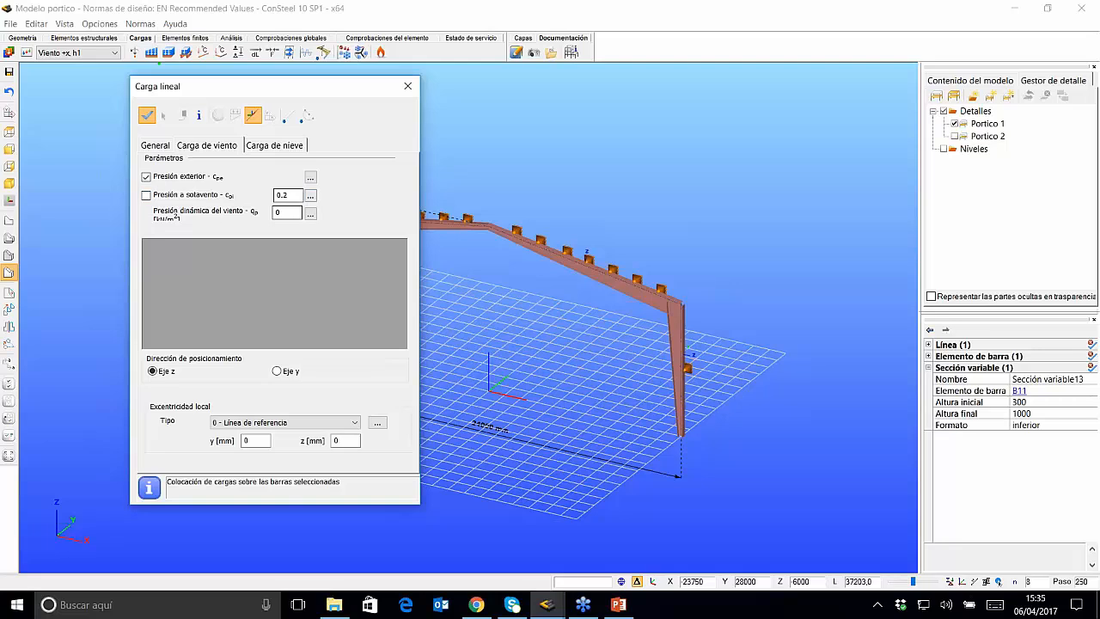
left_click(310, 178)
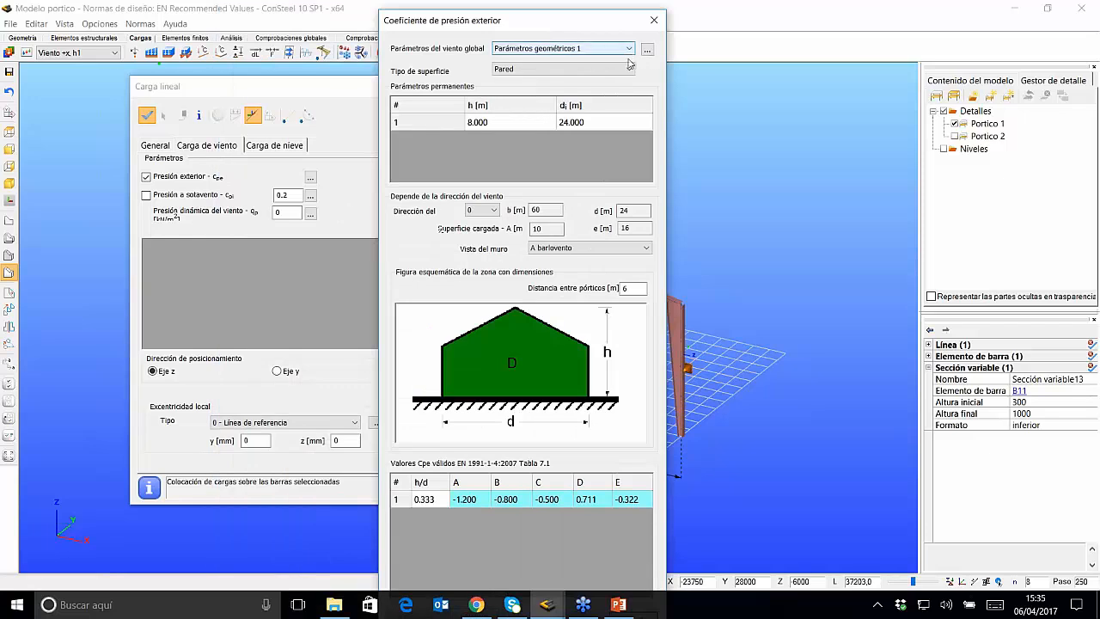
left_click_drag(520, 23, 521, 17)
left_click(651, 42)
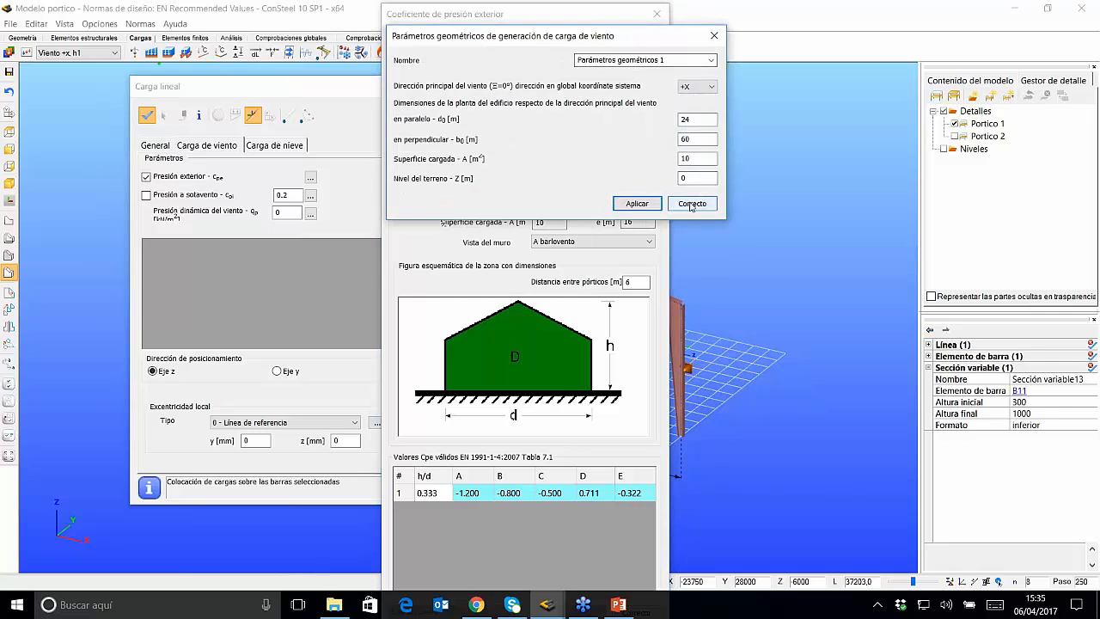
left_click(692, 204)
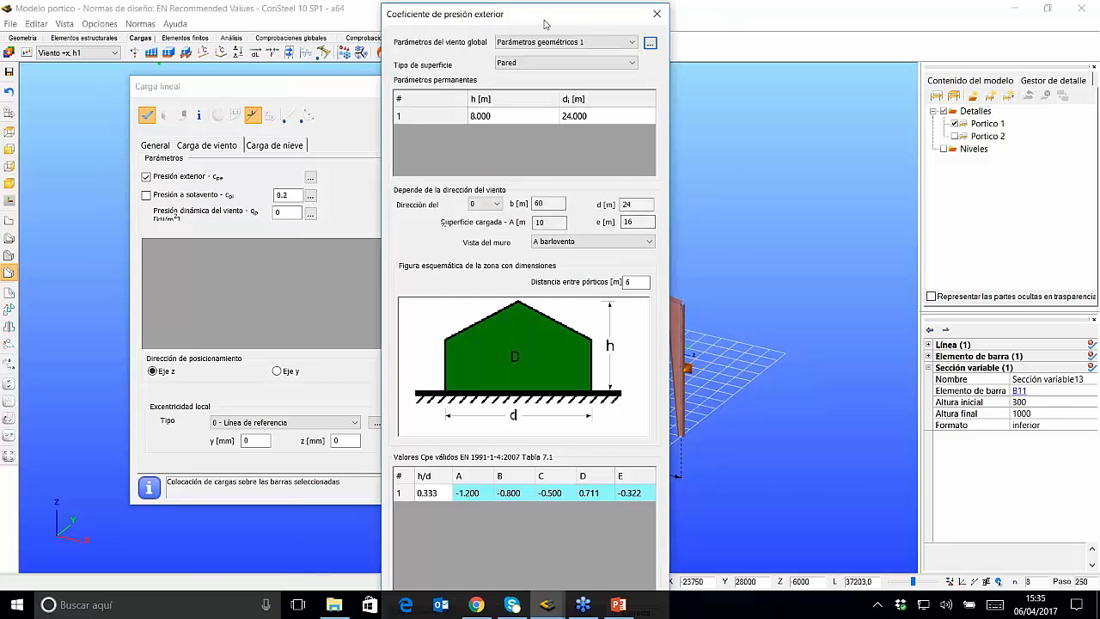
left_click_drag(539, 21, 521, 4)
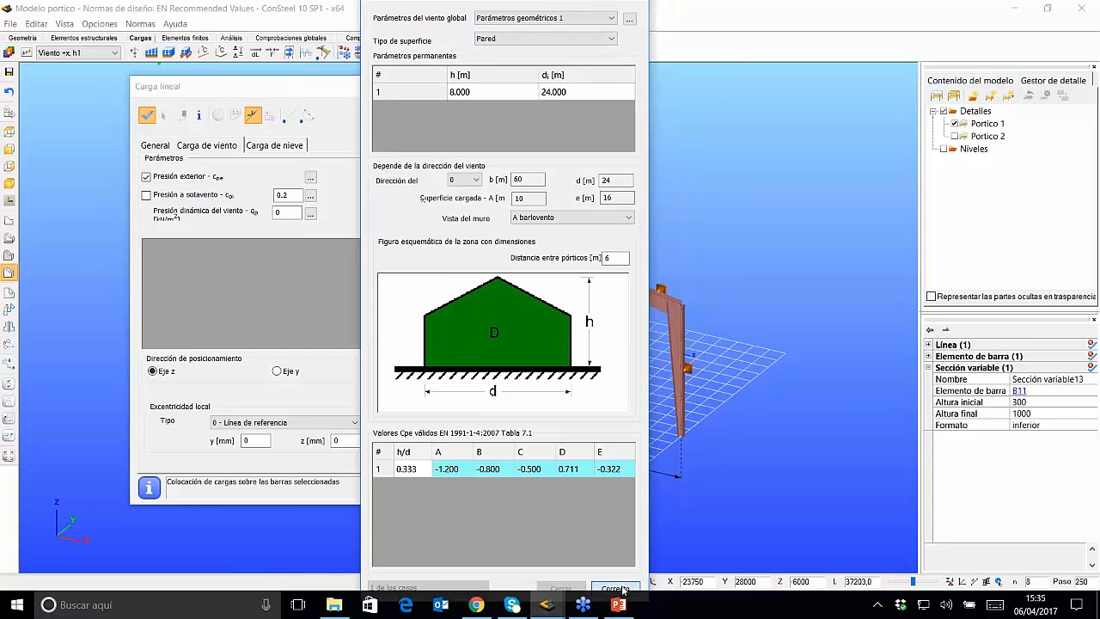
left_click(615, 588)
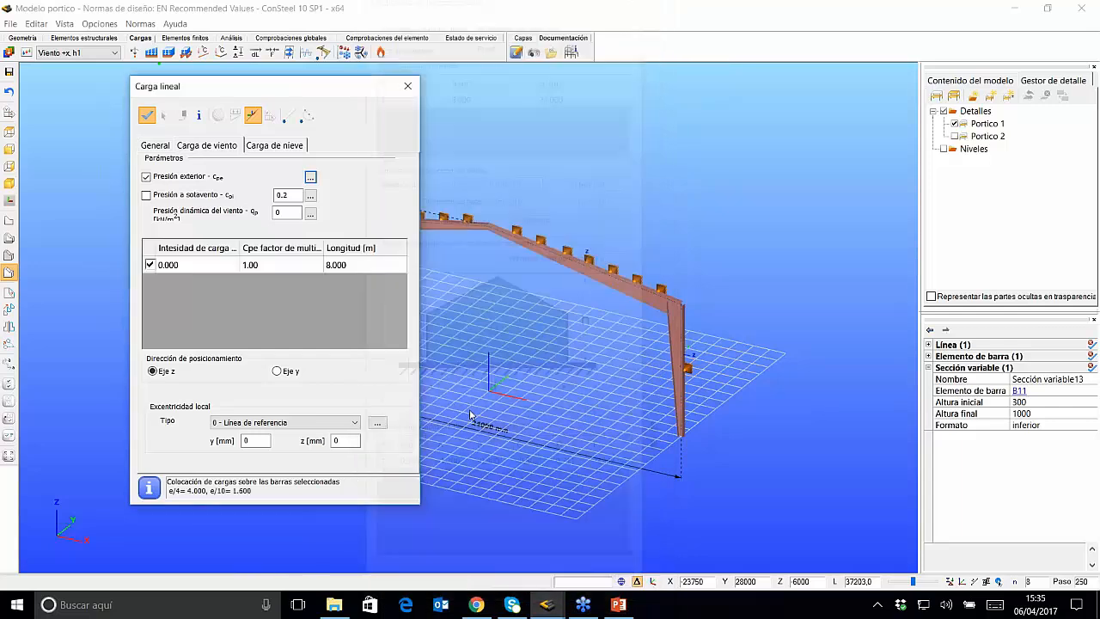
- In the dynamic wind pressure definition, examine Portugal's wind zone map for the basic wind velocity and leave without choosing a zone
left_click(310, 213)
left_click(353, 265)
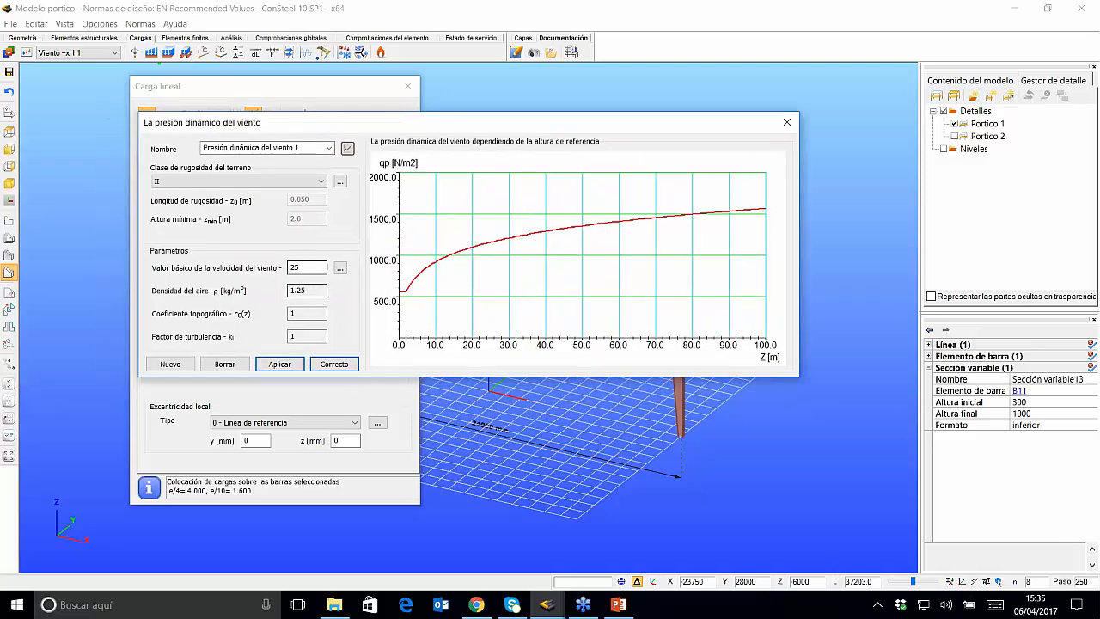
left_click(340, 268)
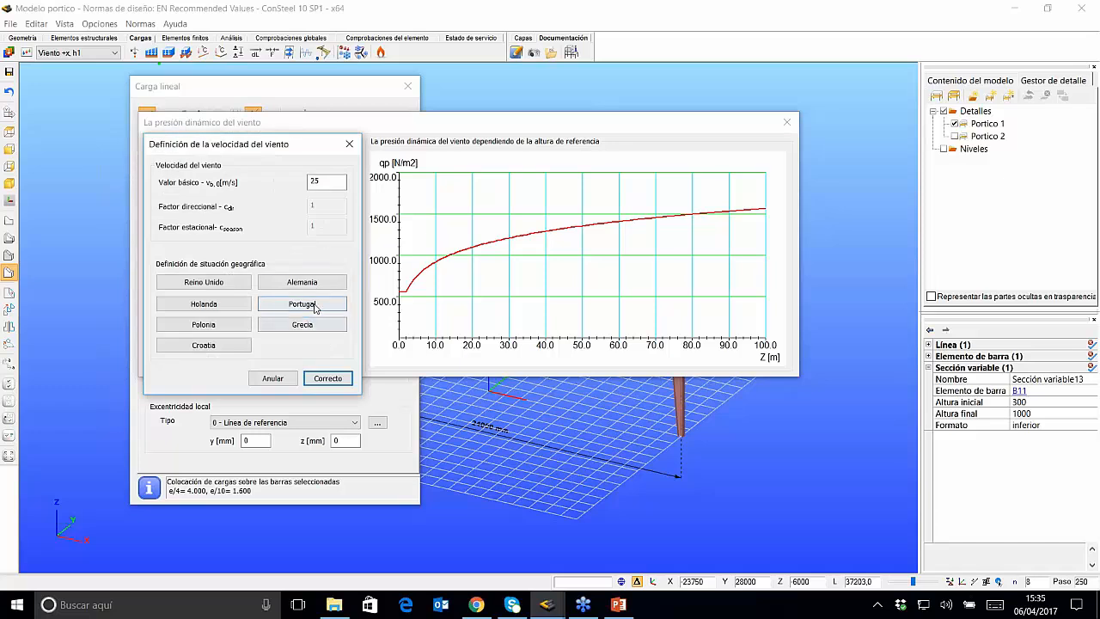
left_click(301, 303)
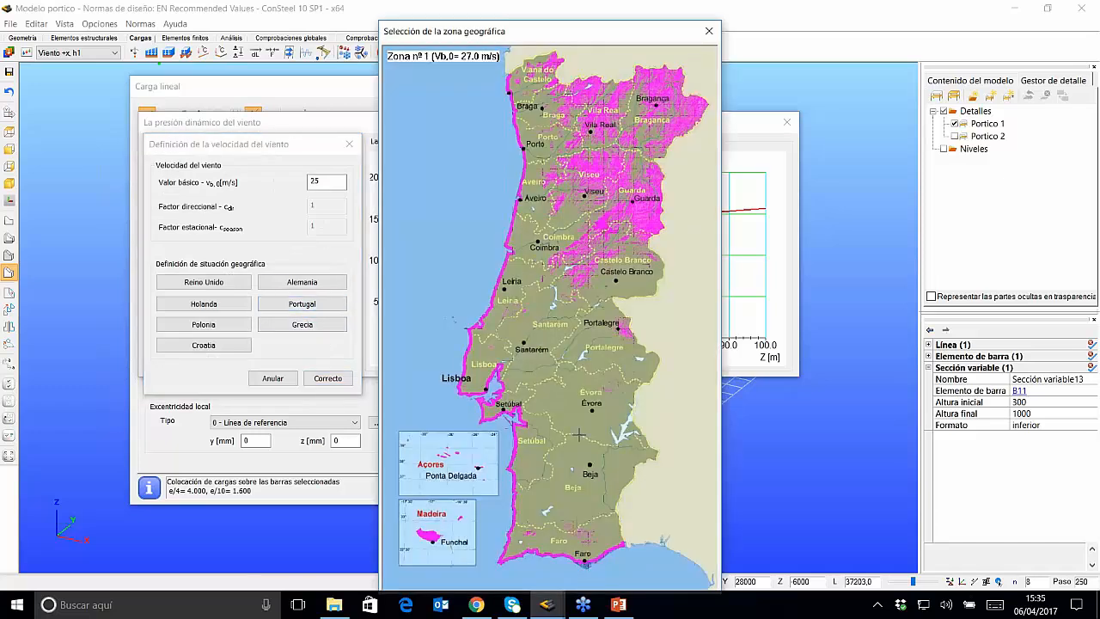
left_click(709, 31)
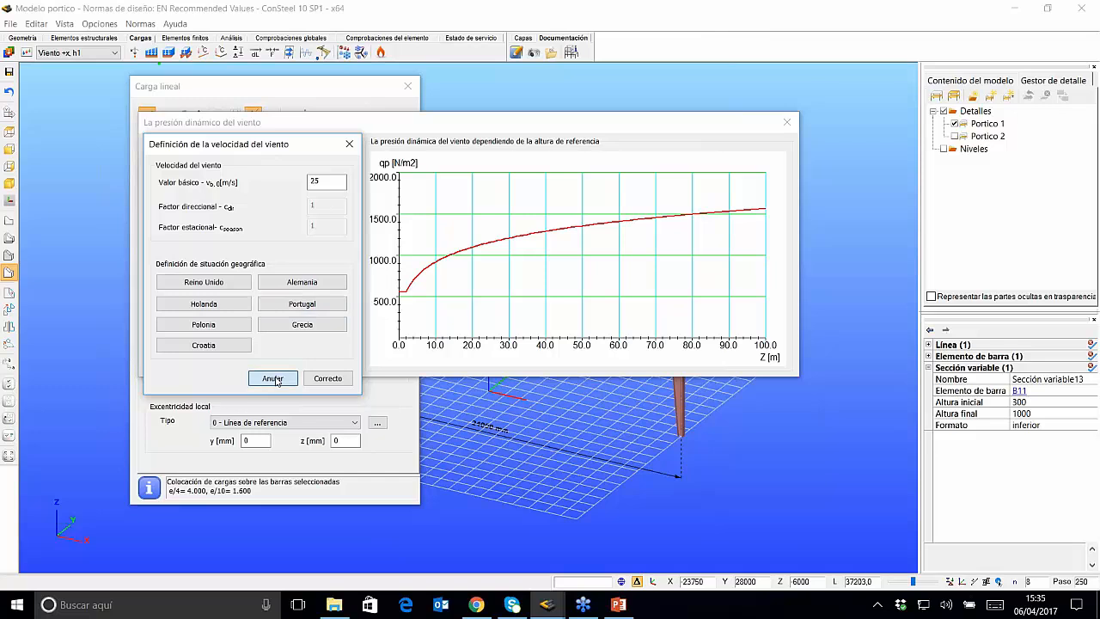
left_click(272, 378)
- Accept Presión dinámica del viento 1 with terrain roughness class II and a basic wind velocity of 25 as the load's dynamic pressure
double_click(317, 268)
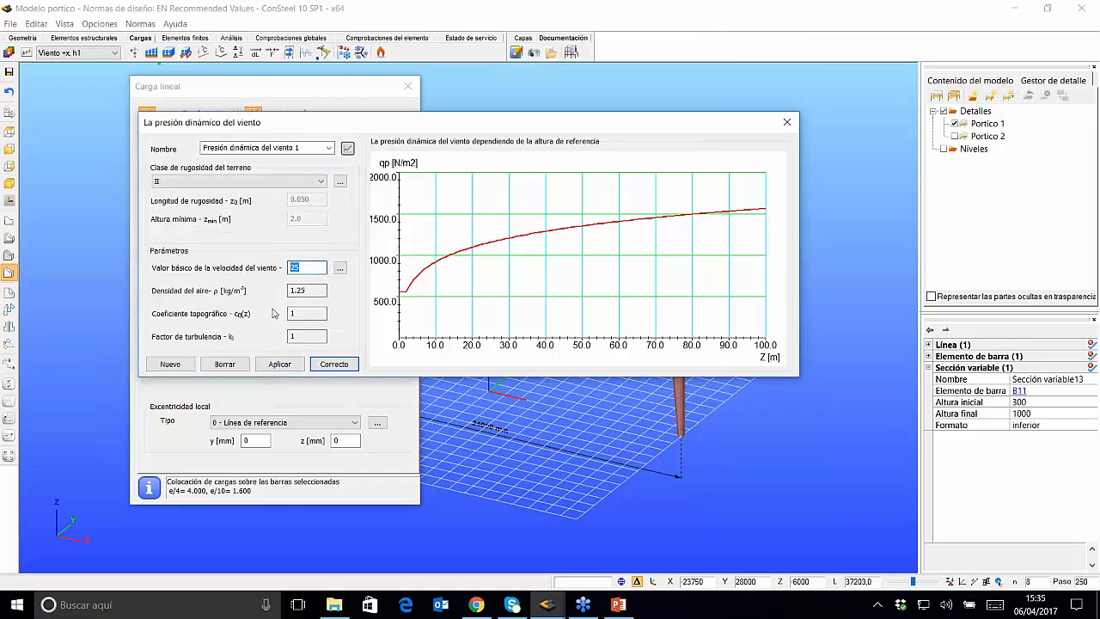
left_click(321, 181)
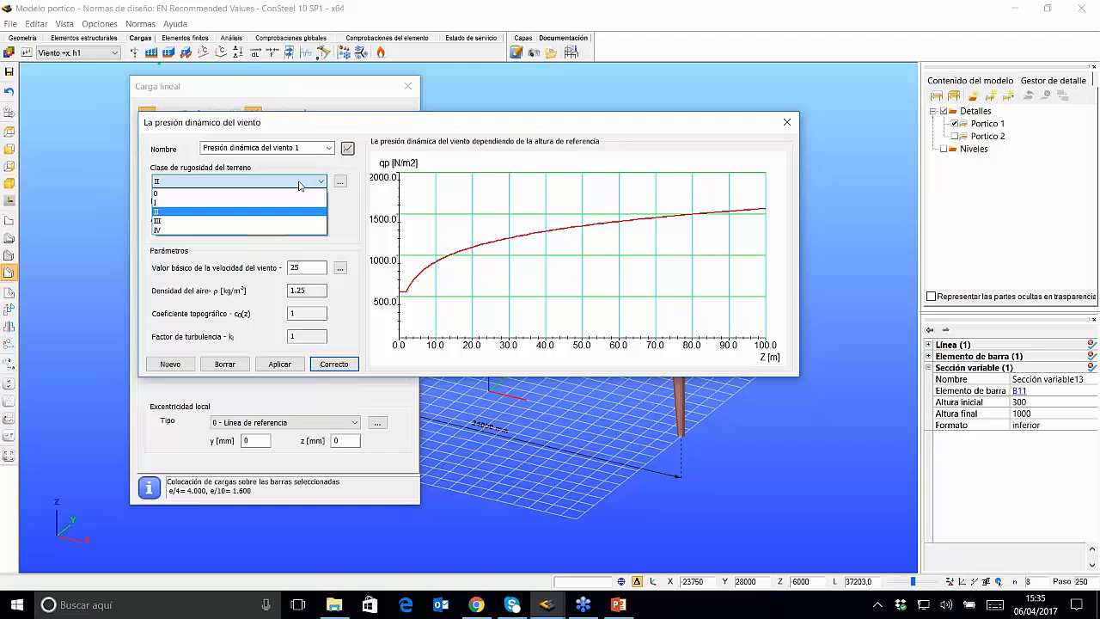
left_click(188, 212)
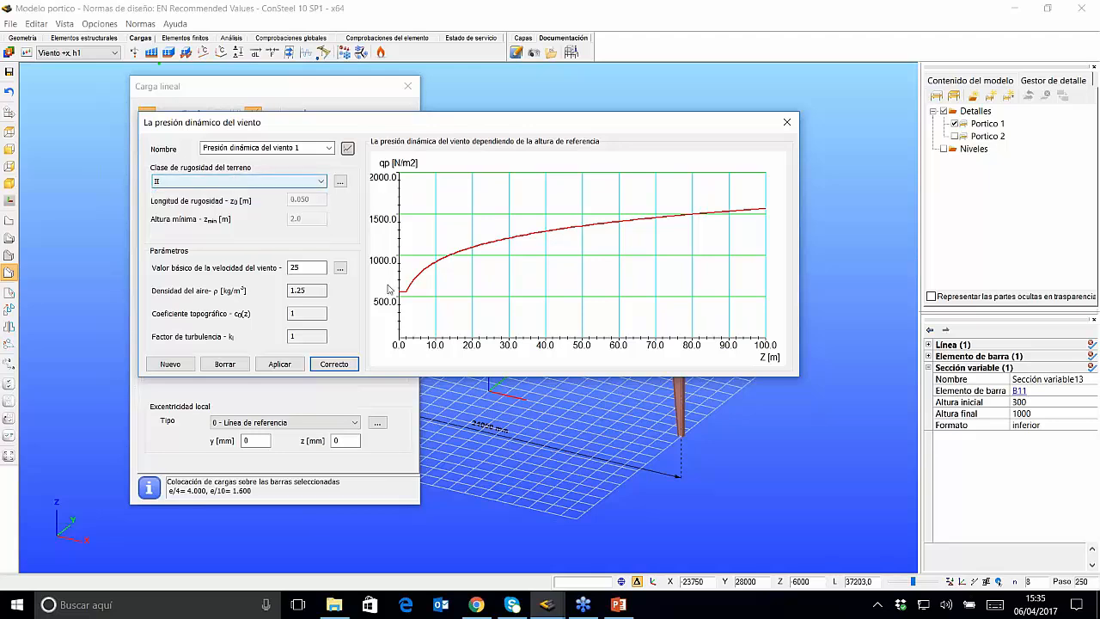
left_click(337, 366)
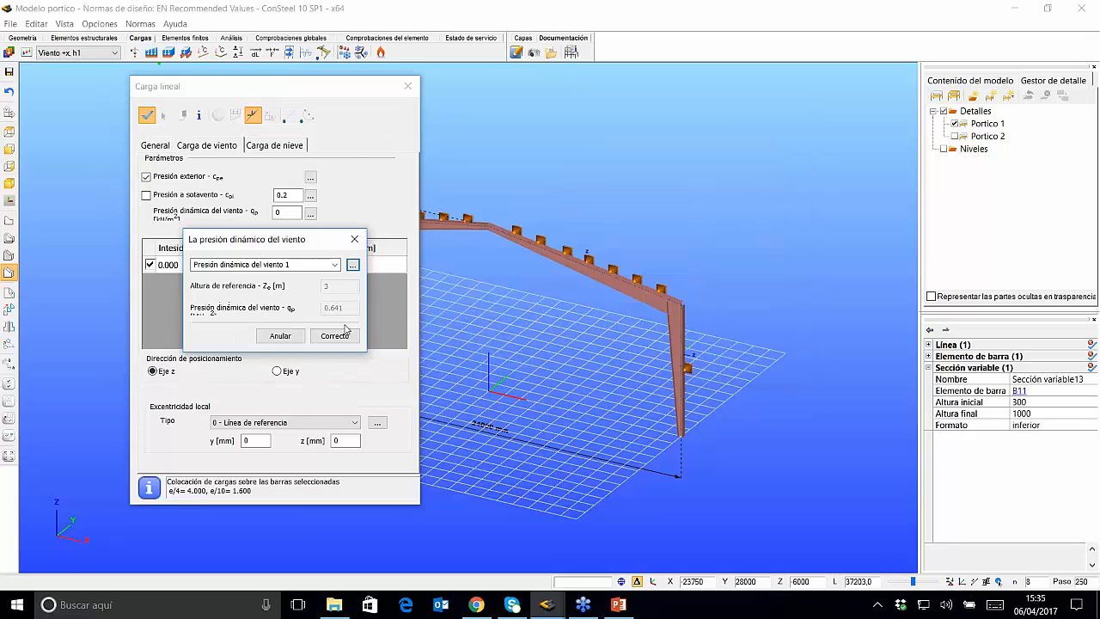
left_click(336, 337)
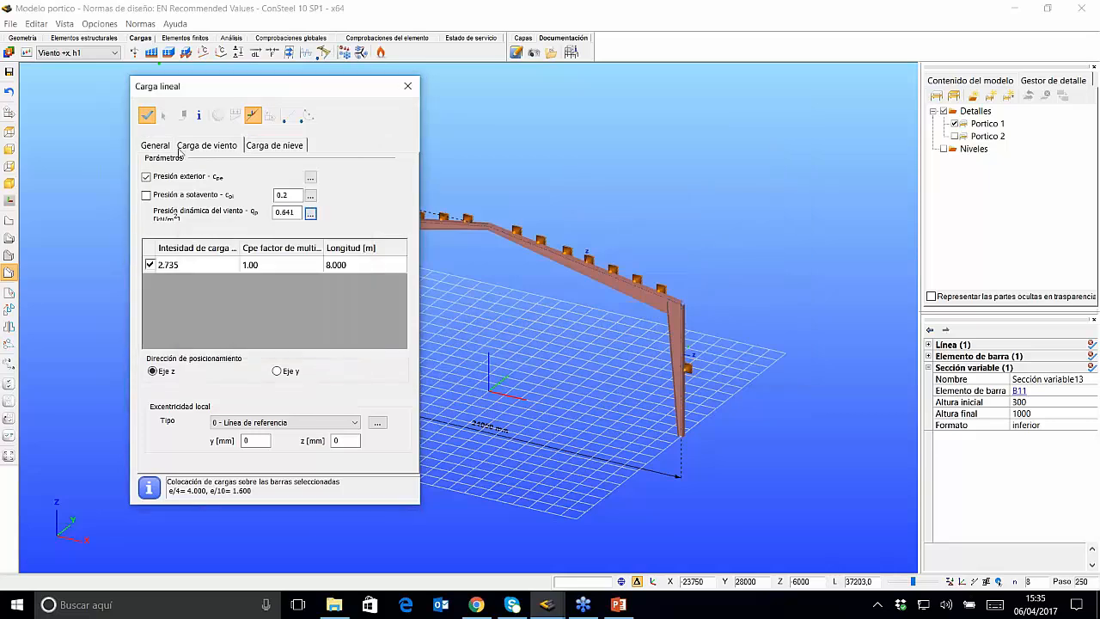
- Place the windward wind load on the left column along the z axis and close the line load settings
middle_click_drag(468, 226, 552, 254)
left_click(147, 117)
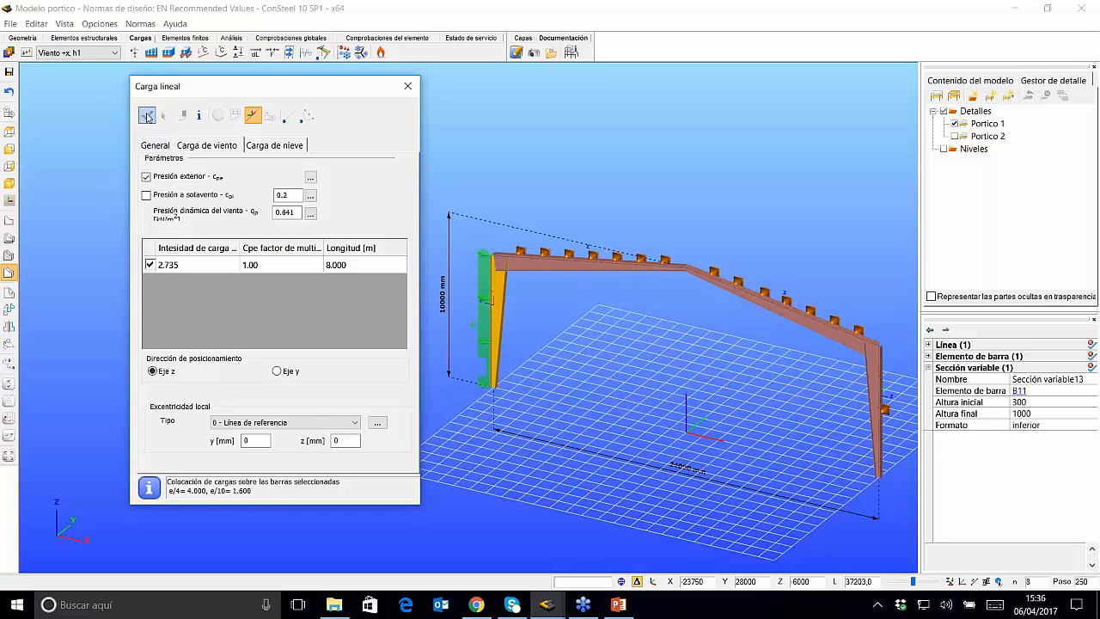
left_click(407, 86)
middle_click_drag(562, 255, 420, 229)
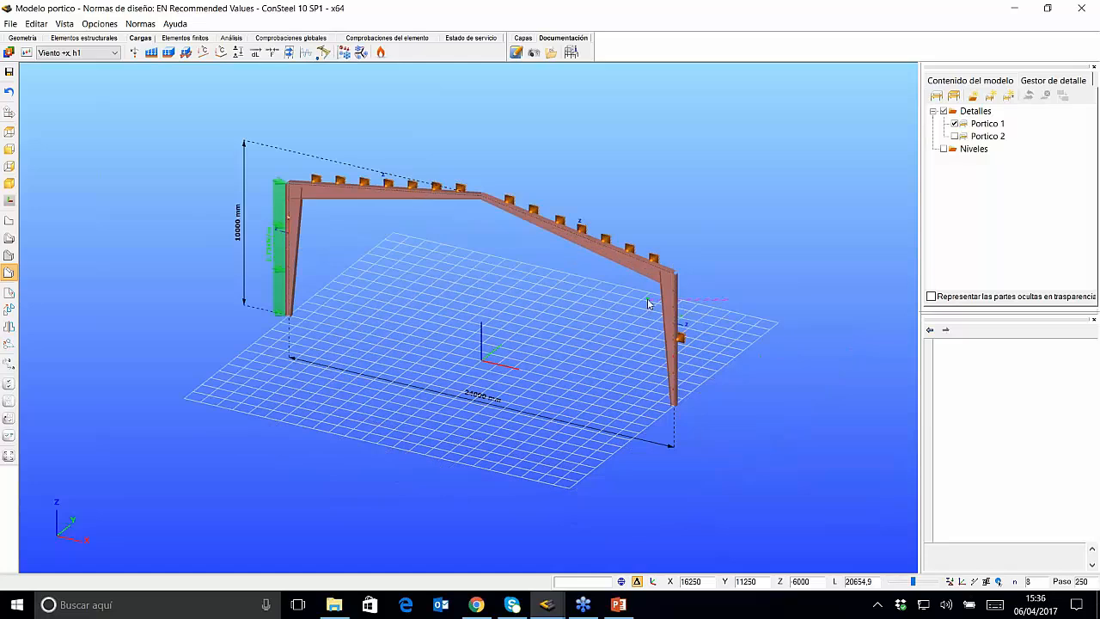
- Start a wind line load on the right column and set its external pressure wall view to A sotavento
left_click(650, 302)
left_click(151, 53)
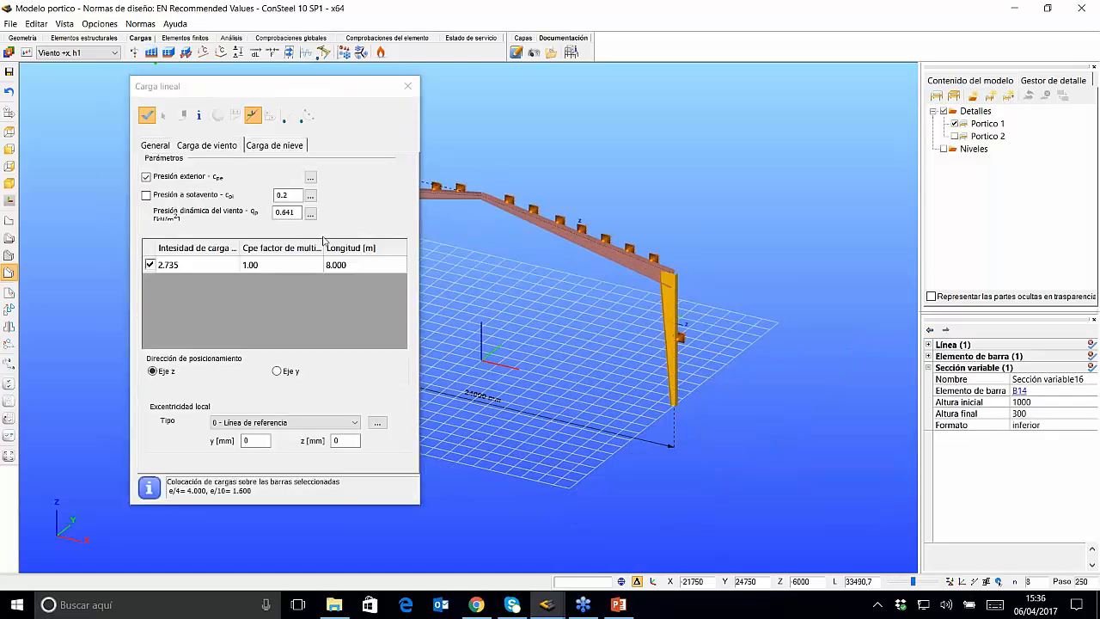
left_click(311, 179)
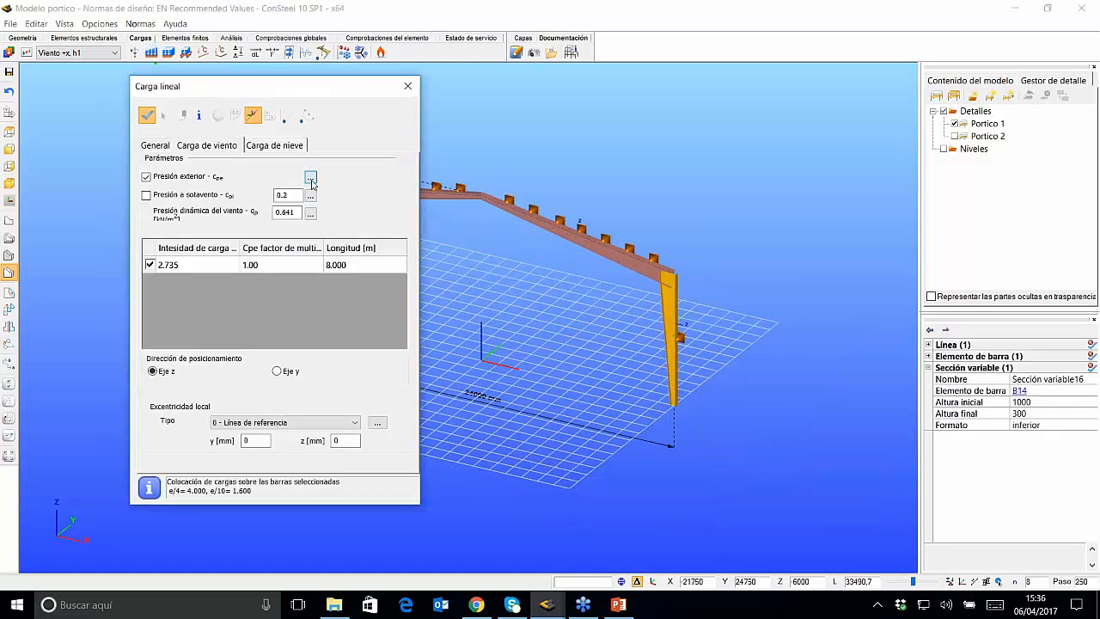
left_click(391, 240)
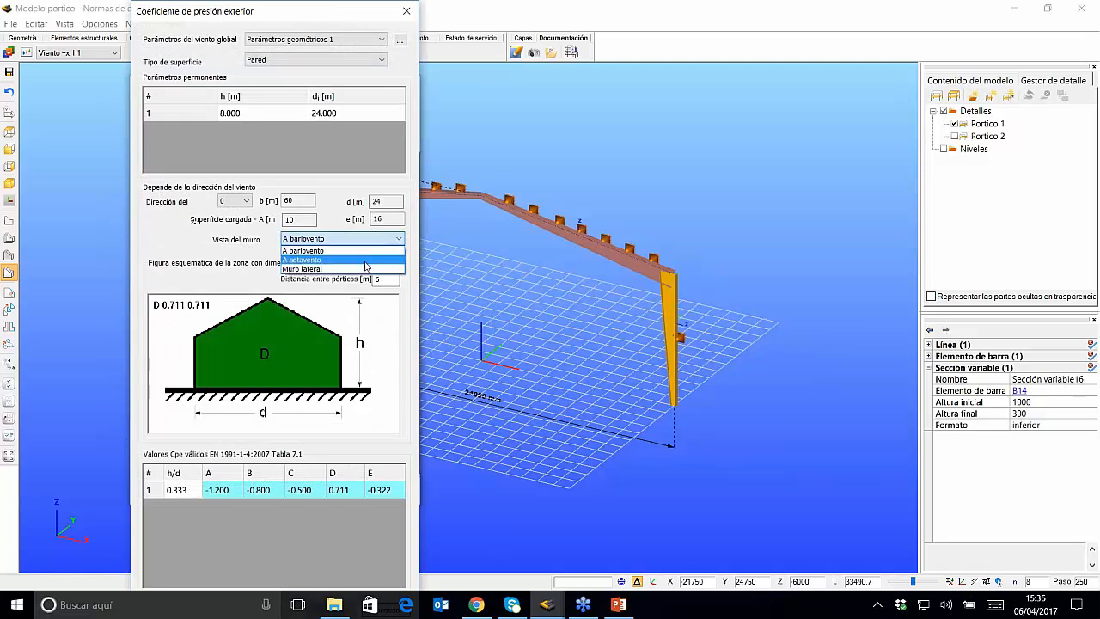
left_click(366, 250)
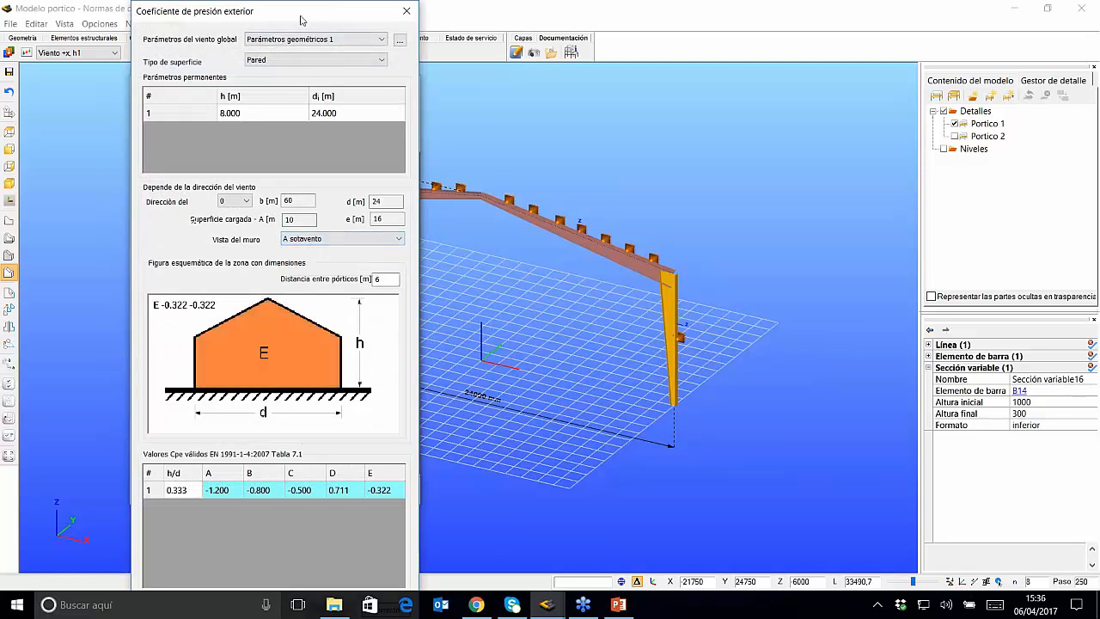
- Keep wind direction 0 and a frame spacing of 6 m, and place the leeward wind load on the right column
left_click_drag(301, 20, 318, 4)
left_click(252, 185)
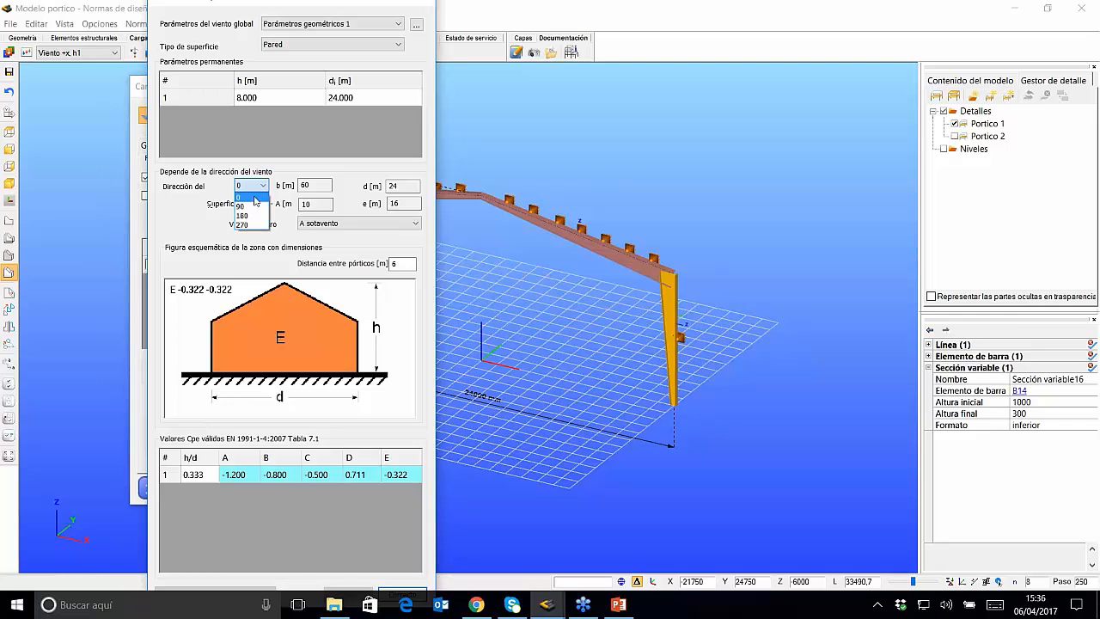
left_click(193, 214)
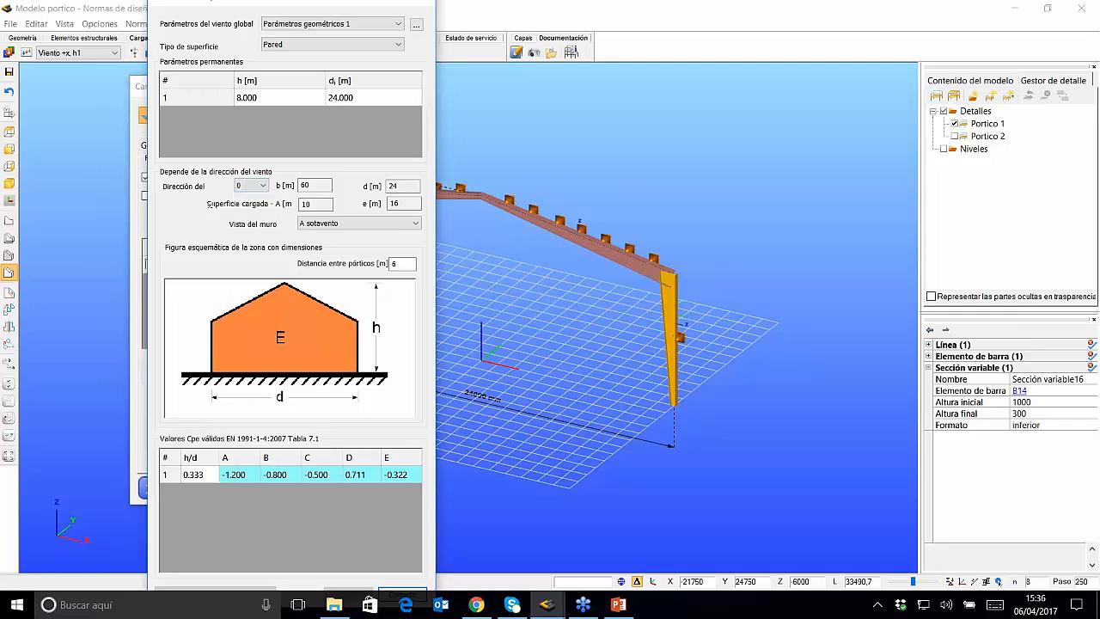
left_click_drag(334, 11, 335, 1)
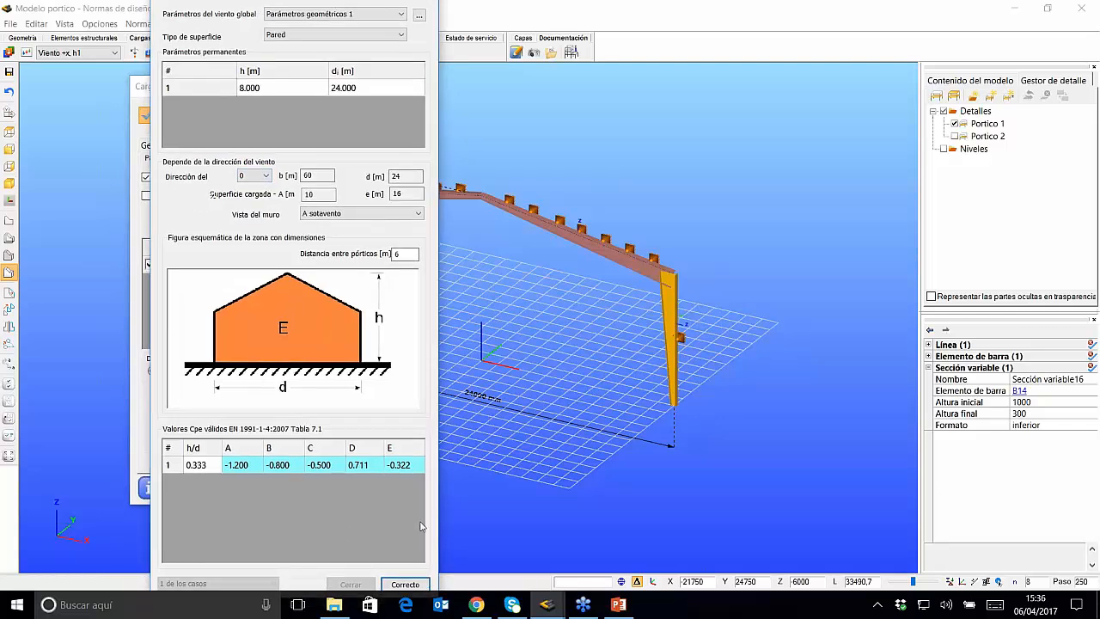
left_click(404, 584)
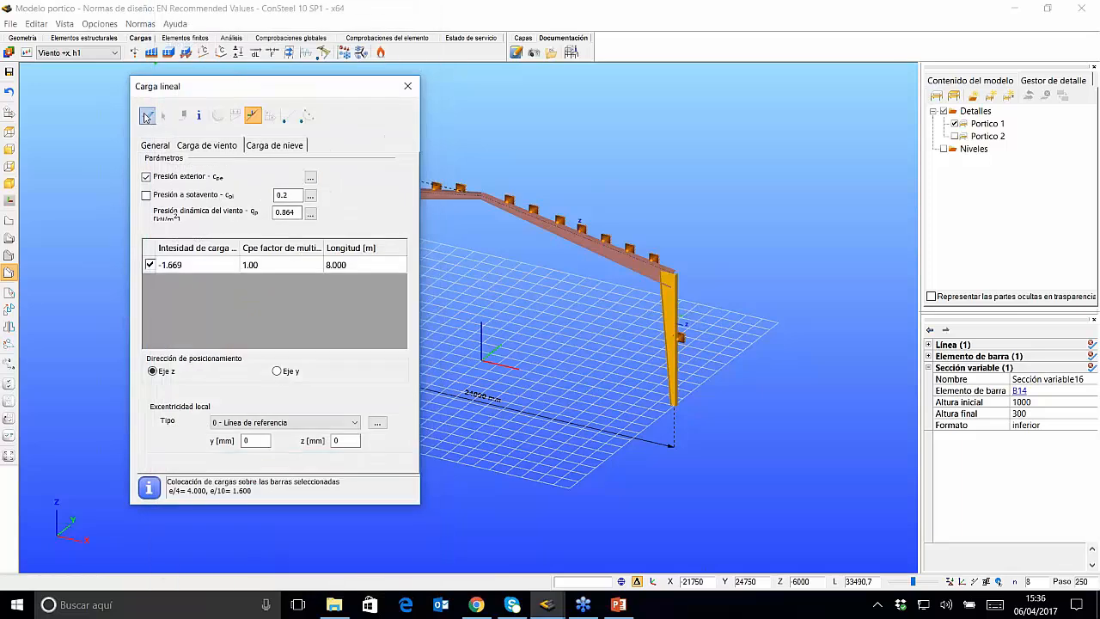
left_click(407, 86)
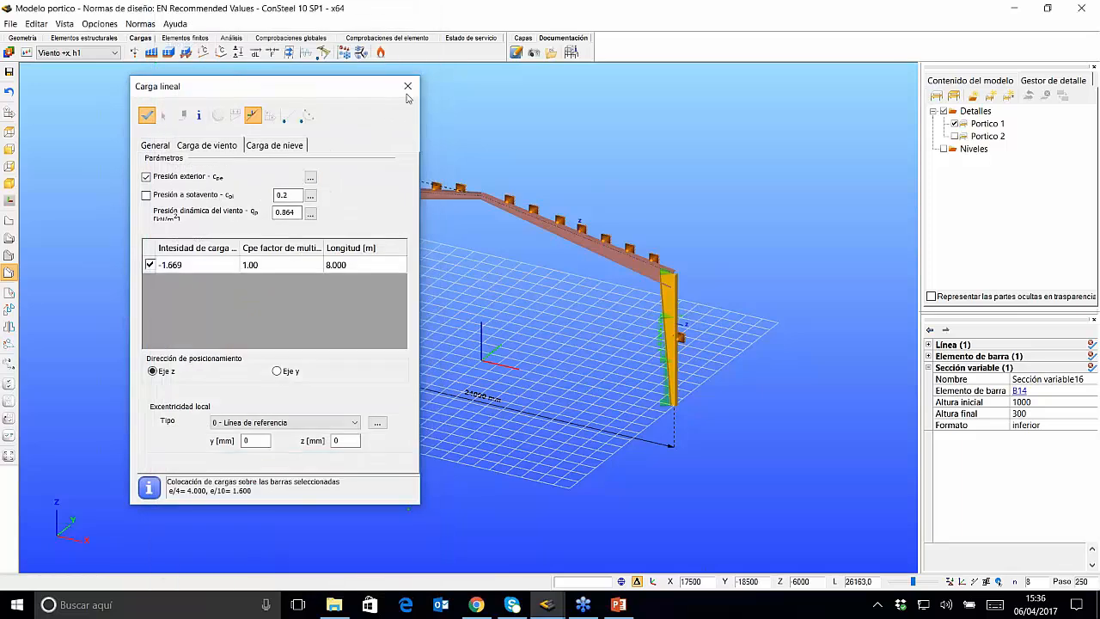
- Start a wind line load on both rafters in Viento +x, h1, with Parámetros geométricos 1 and surface type Cubiertas a dos aguas
left_click(489, 183)
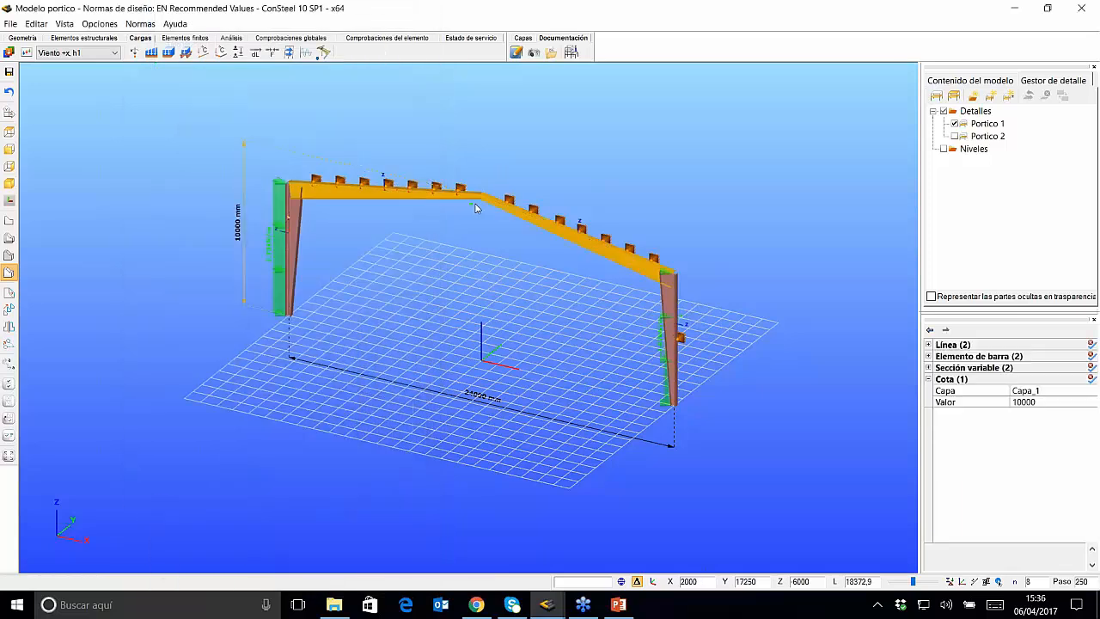
left_click(93, 54)
left_click(247, 88)
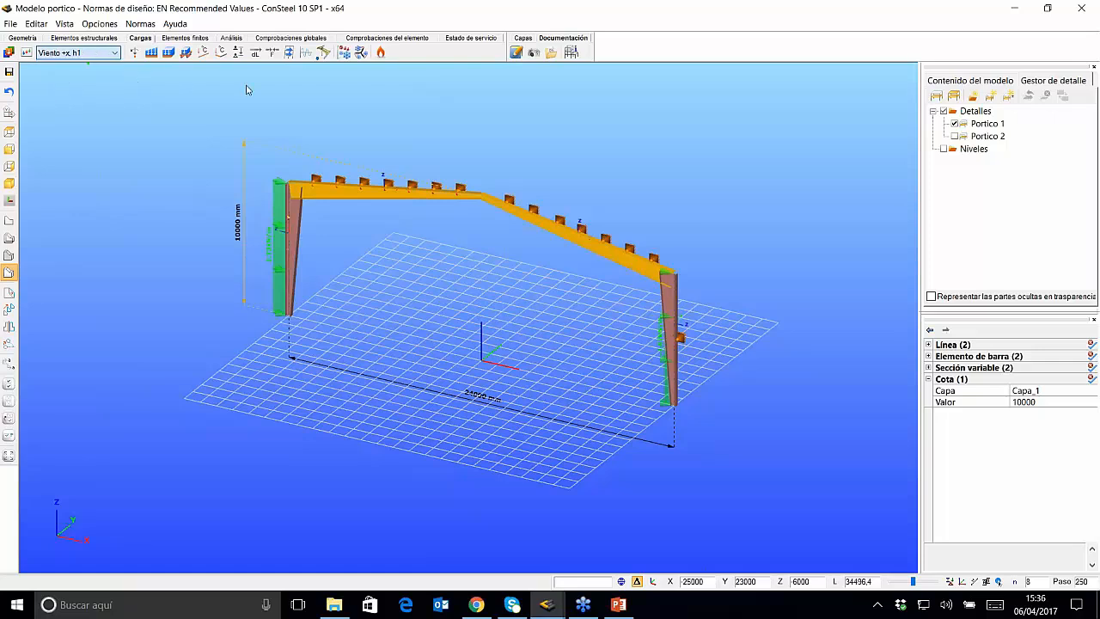
left_click(151, 53)
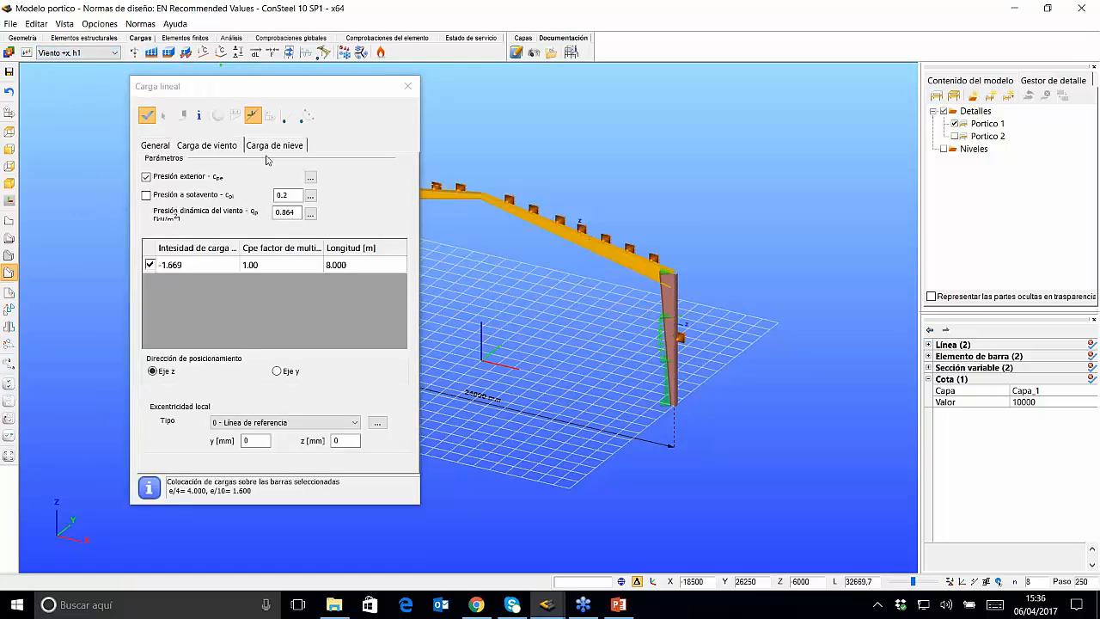
left_click(311, 177)
left_click(361, 40)
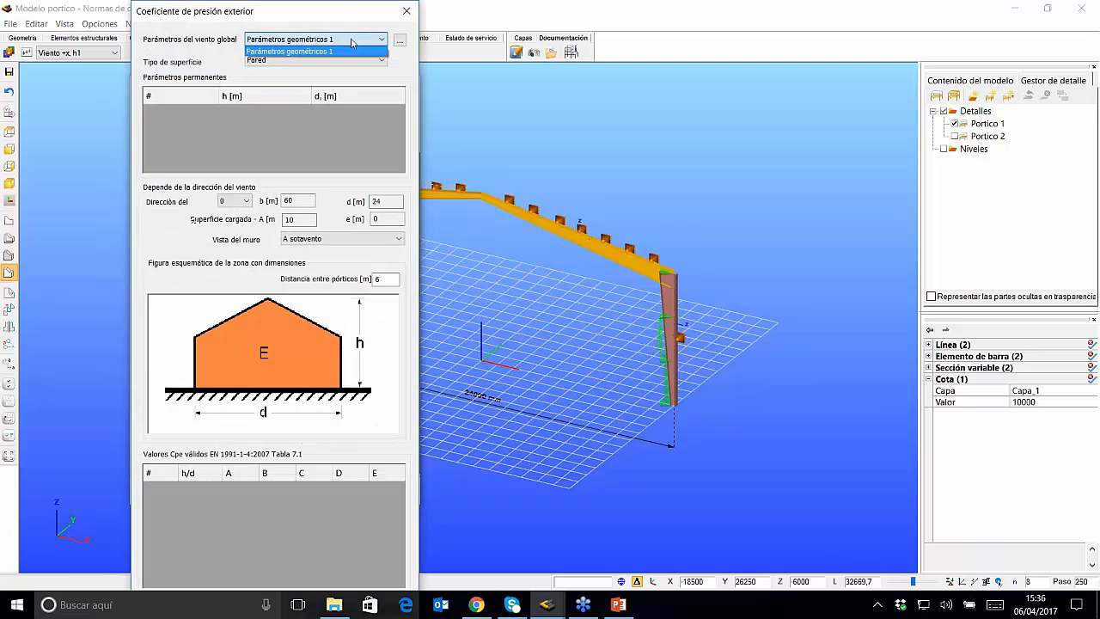
left_click(369, 50)
left_click(381, 60)
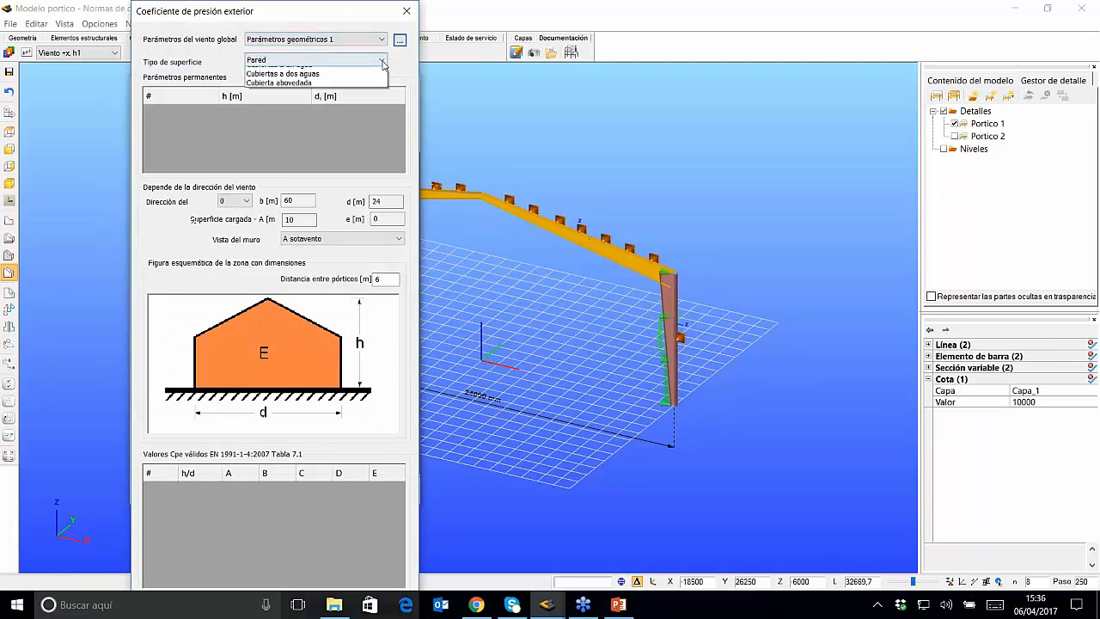
left_click(307, 127)
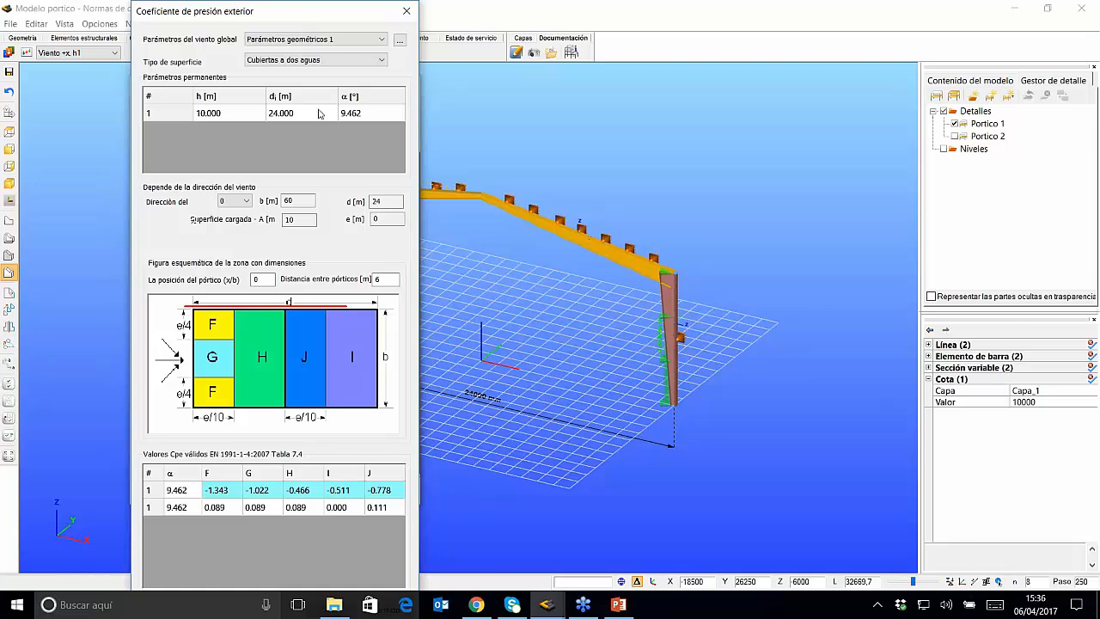
- Set the frame position (x/b) to 0.1, accept the external pressure coefficients and place the wind load on both rafters
left_click_drag(262, 279, 230, 279)
type("0.1")
left_click(388, 282)
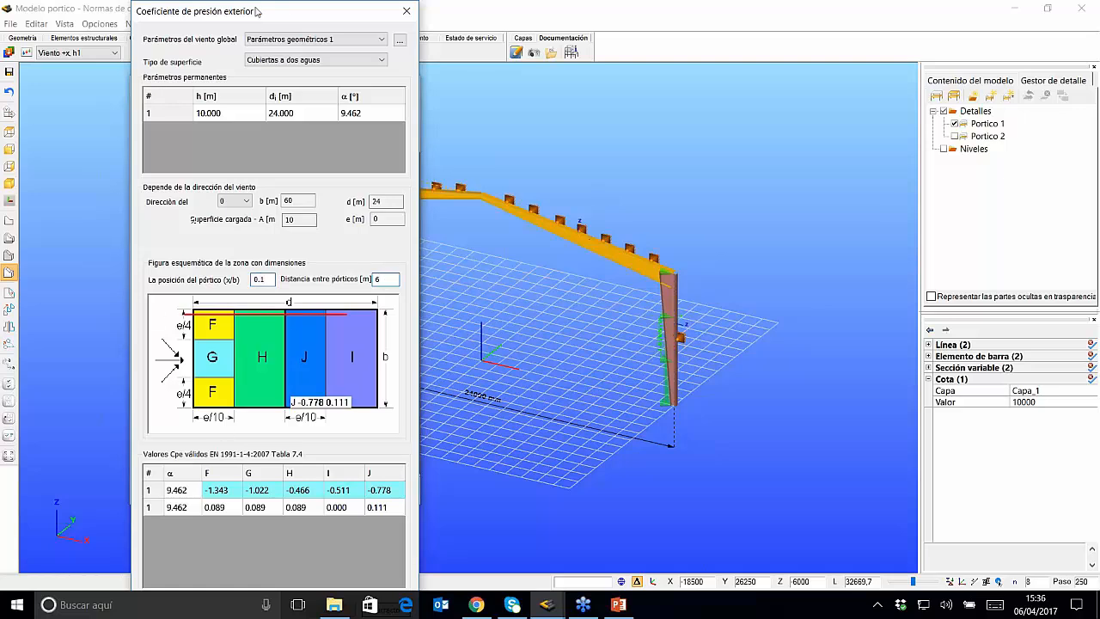
left_click_drag(254, 23, 248, 8)
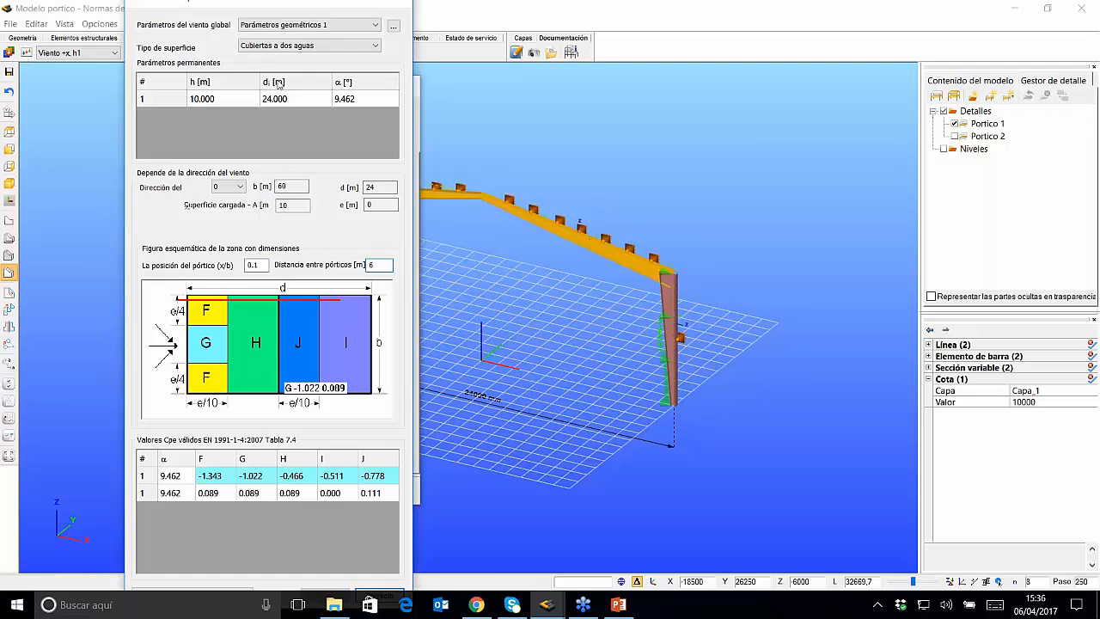
left_click(381, 584)
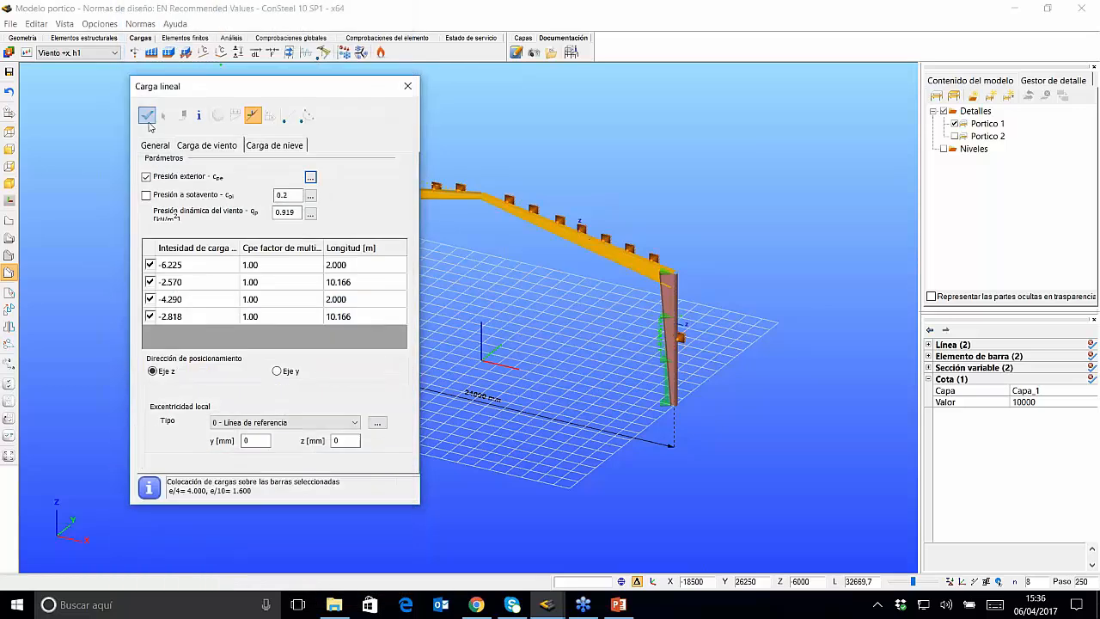
left_click(147, 115)
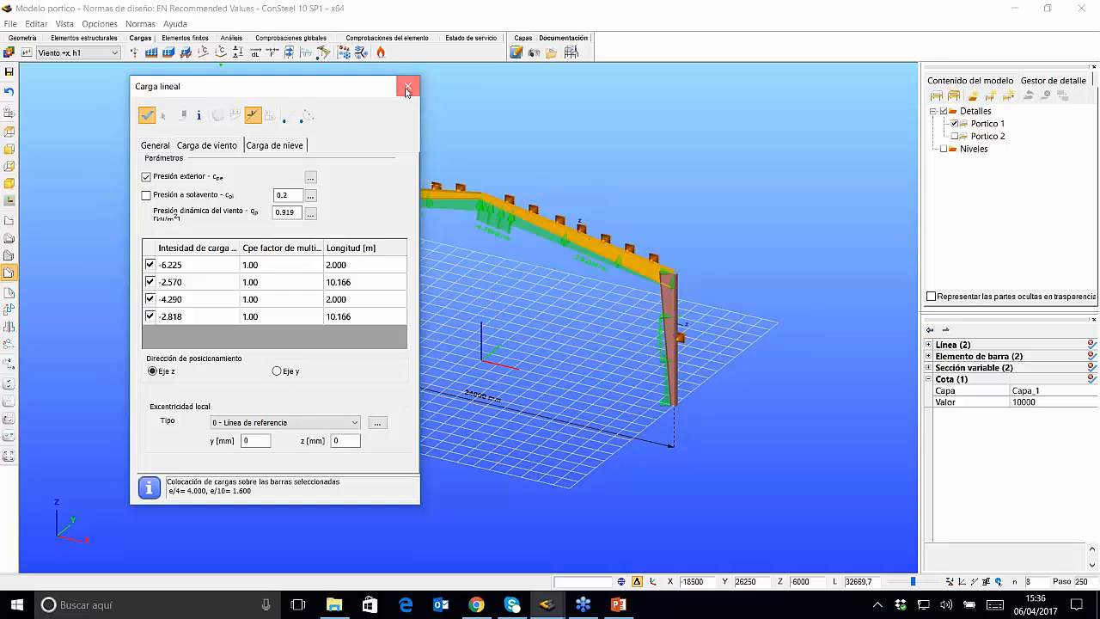
left_click(407, 88)
middle_click_drag(454, 207, 434, 265)
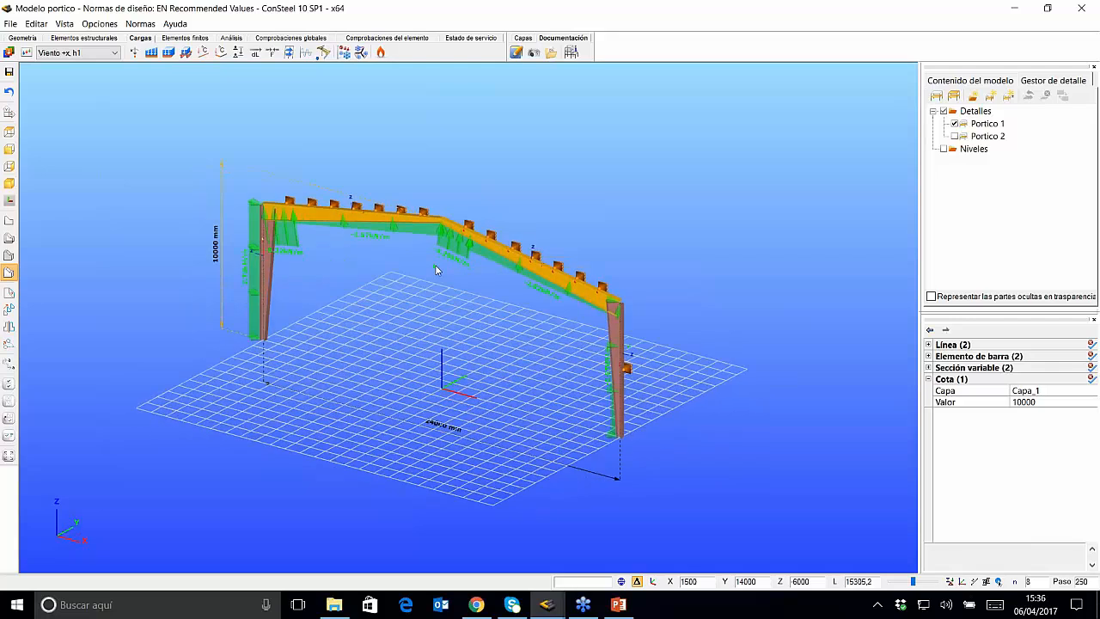
- Make Nieve Total the active load case and start a snow line load on the two rafters
left_click(97, 52)
left_click(57, 111)
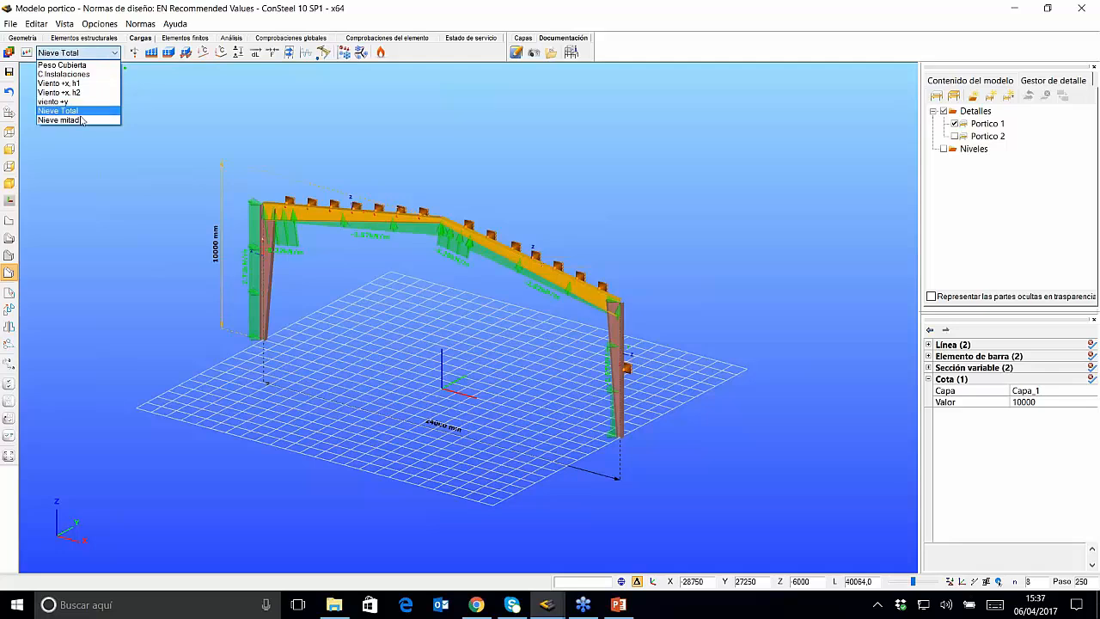
left_click(151, 53)
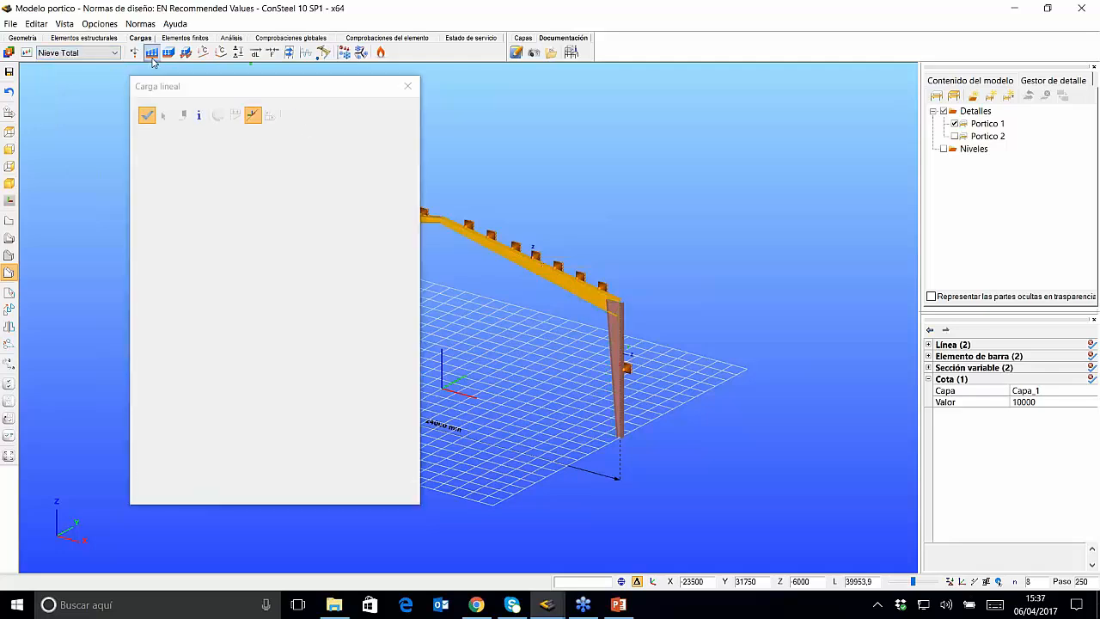
left_click_drag(269, 92, 250, 85)
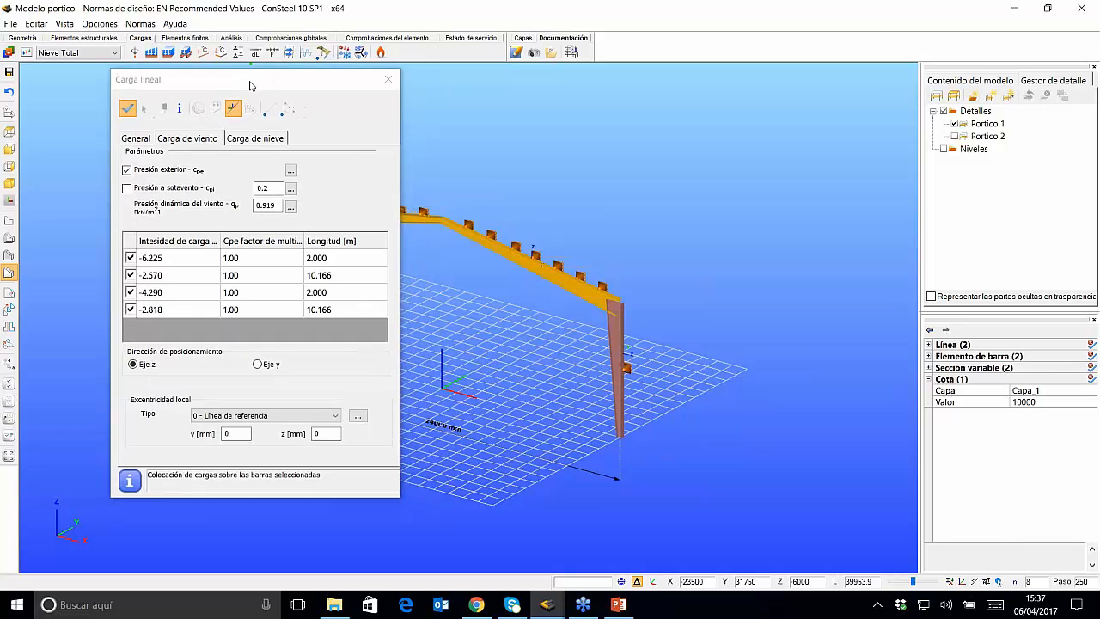
left_click(291, 170)
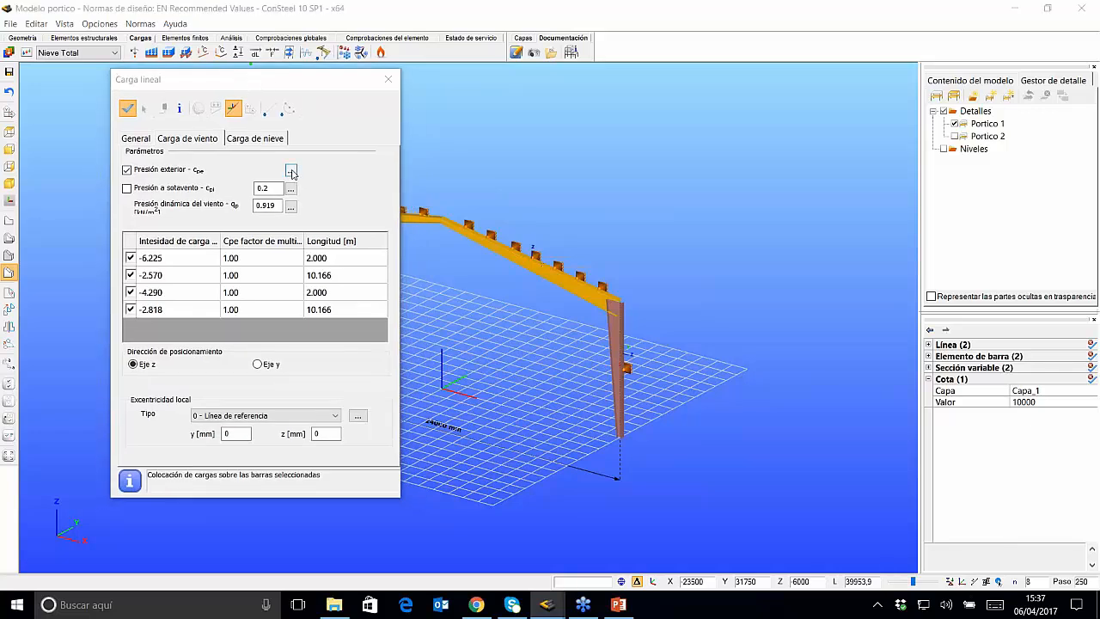
left_click(386, 11)
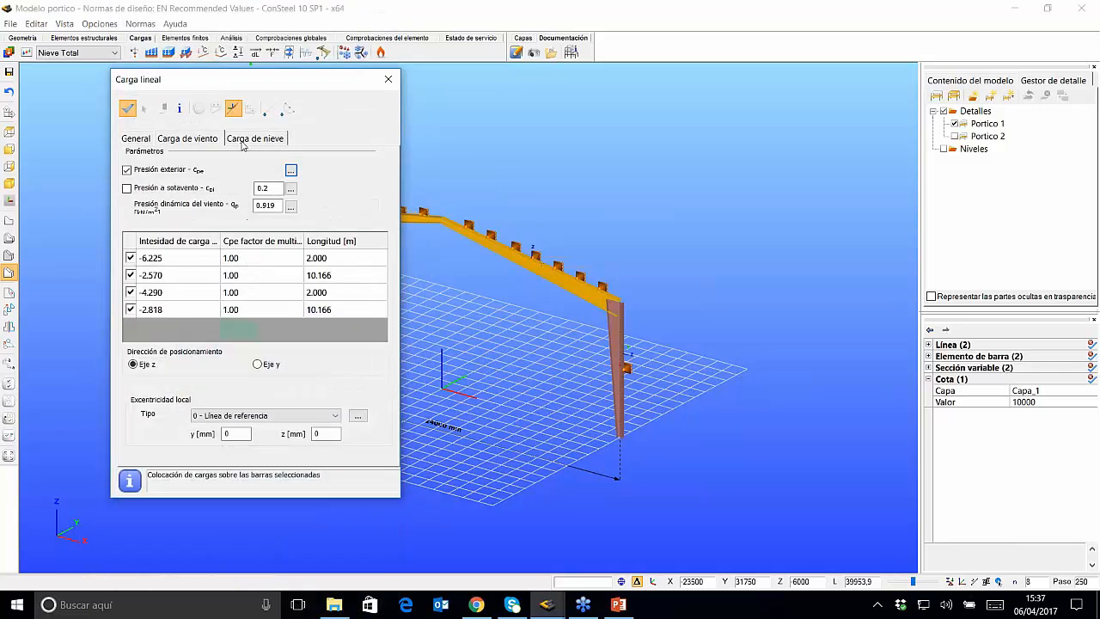
left_click(247, 140)
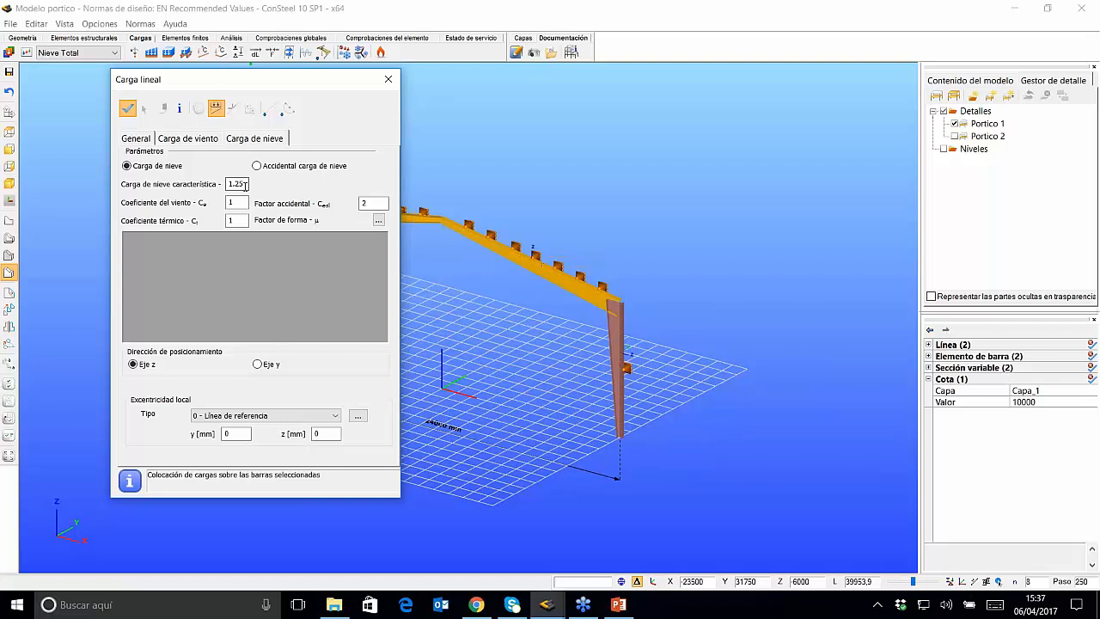
- Keep the characteristic snow load of 1.25 and set the shape factor's surface type to Cubiertas a dos aguas
left_click_drag(245, 184, 206, 185)
left_click(378, 220)
left_click(365, 62)
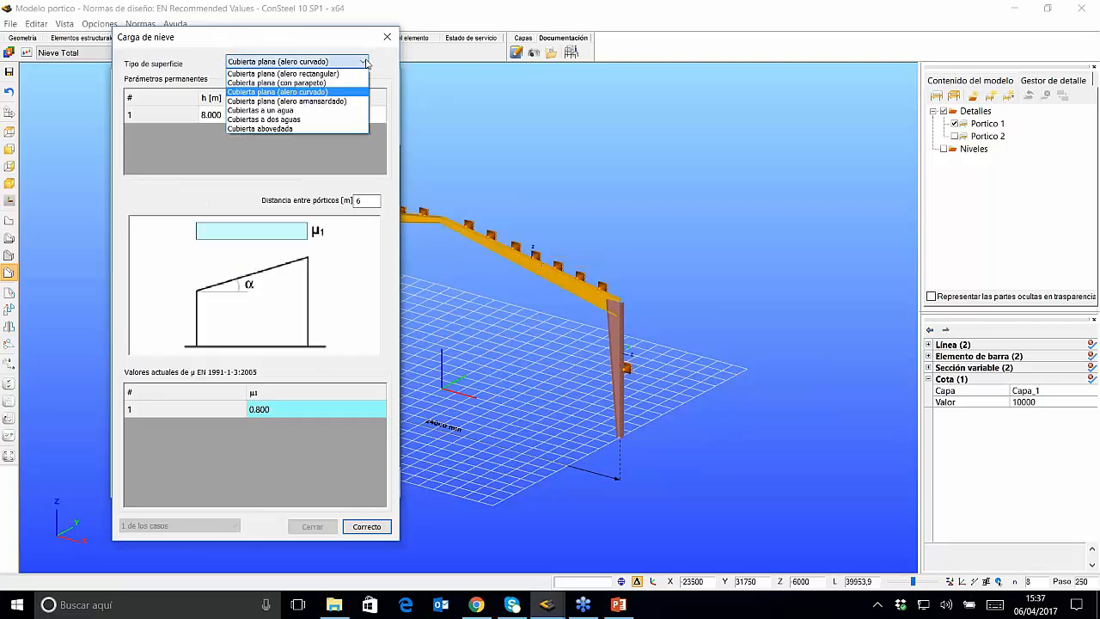
left_click(295, 111)
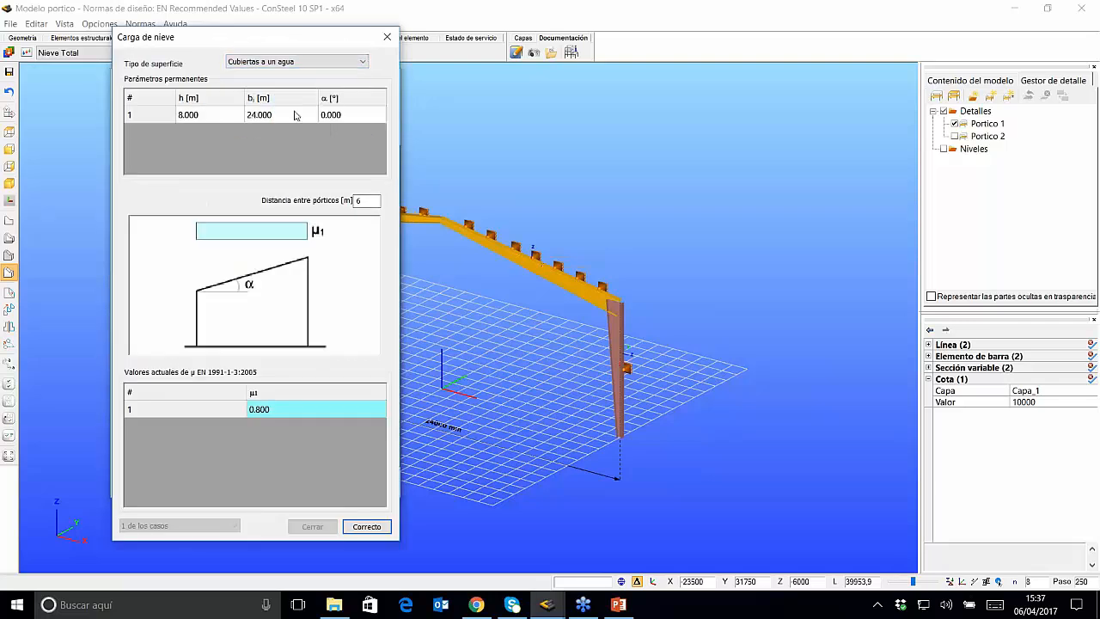
left_click(318, 62)
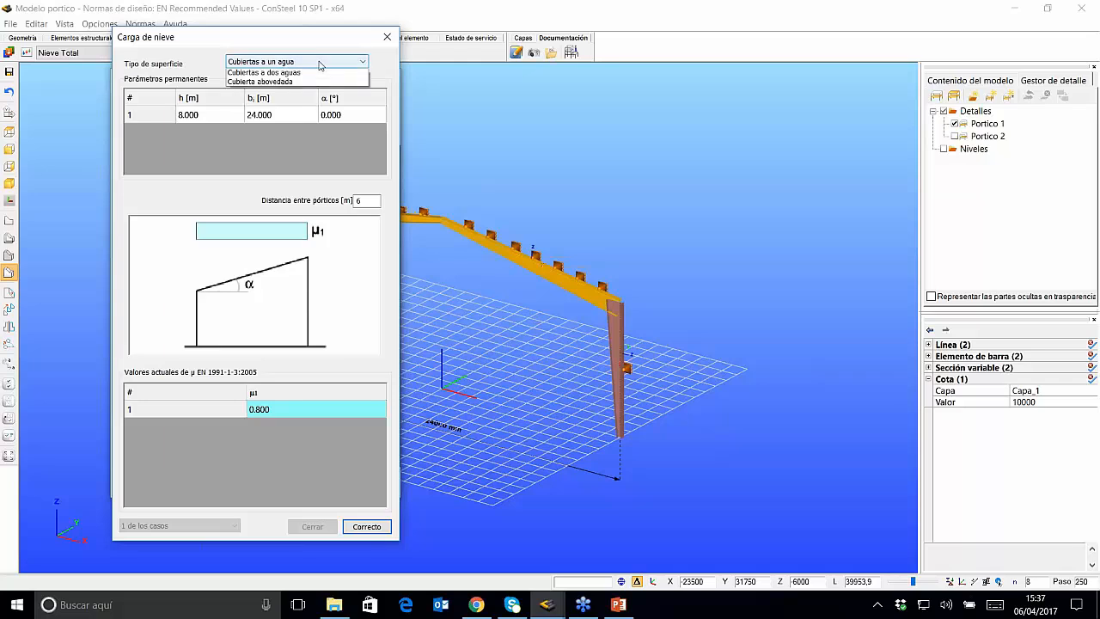
left_click(298, 120)
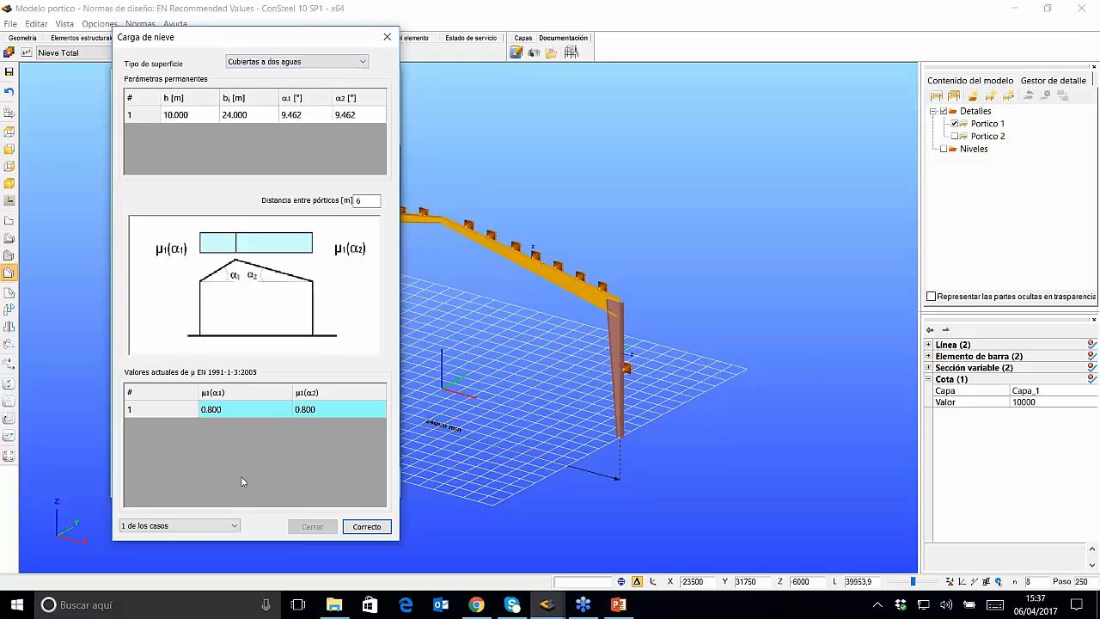
- Compare the three snow distribution cases and accept 2 de los casos, with half load on the first roof slope
left_click(232, 525)
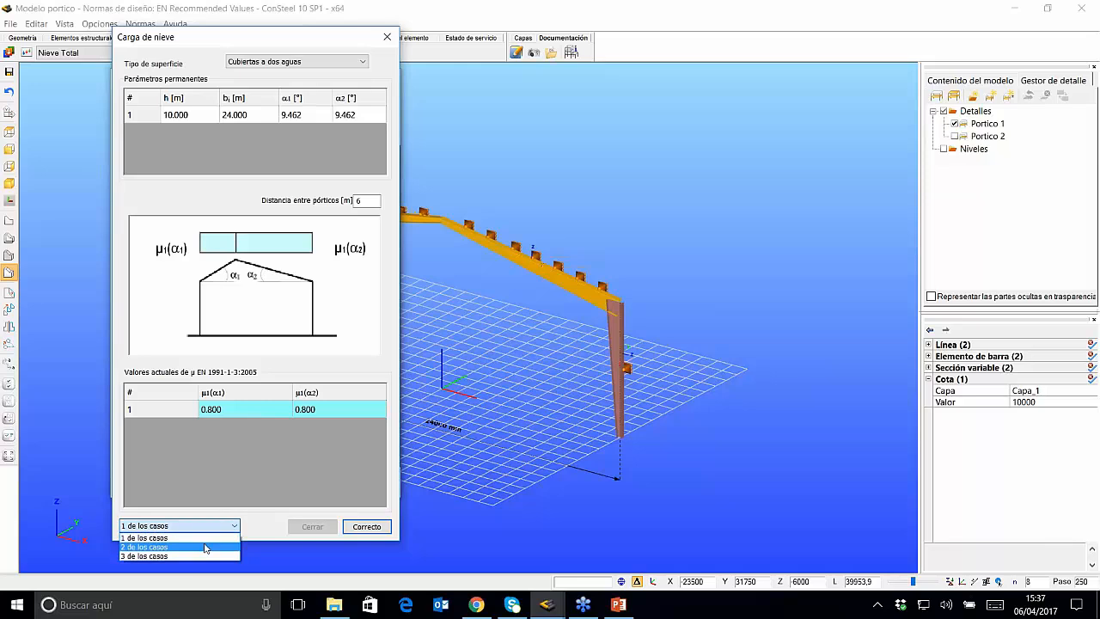
left_click(205, 547)
left_click(206, 525)
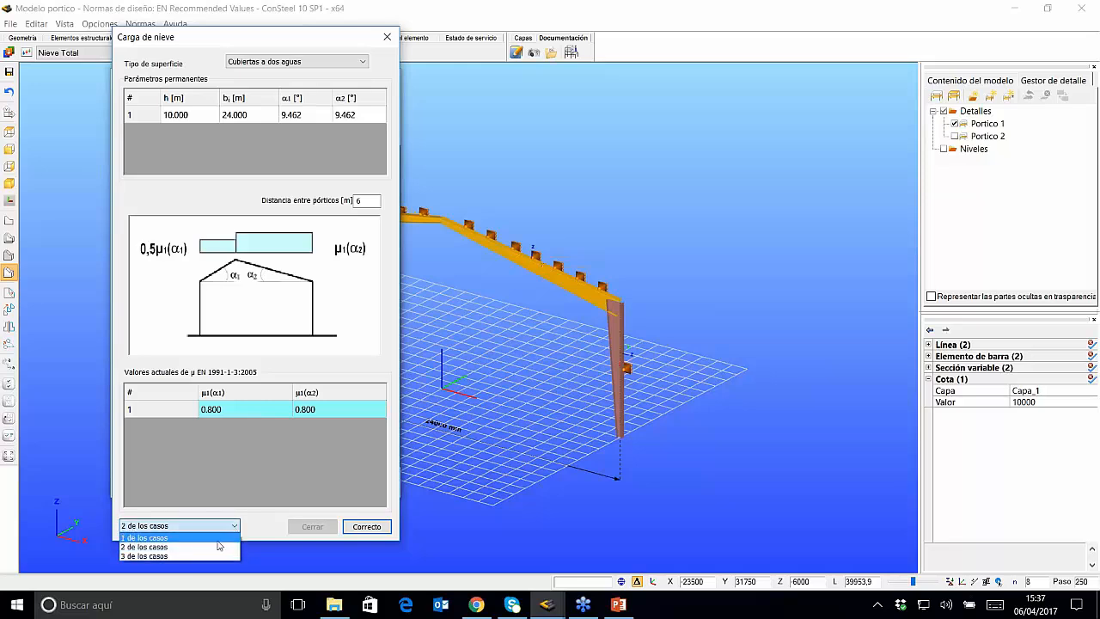
left_click(207, 553)
left_click(233, 525)
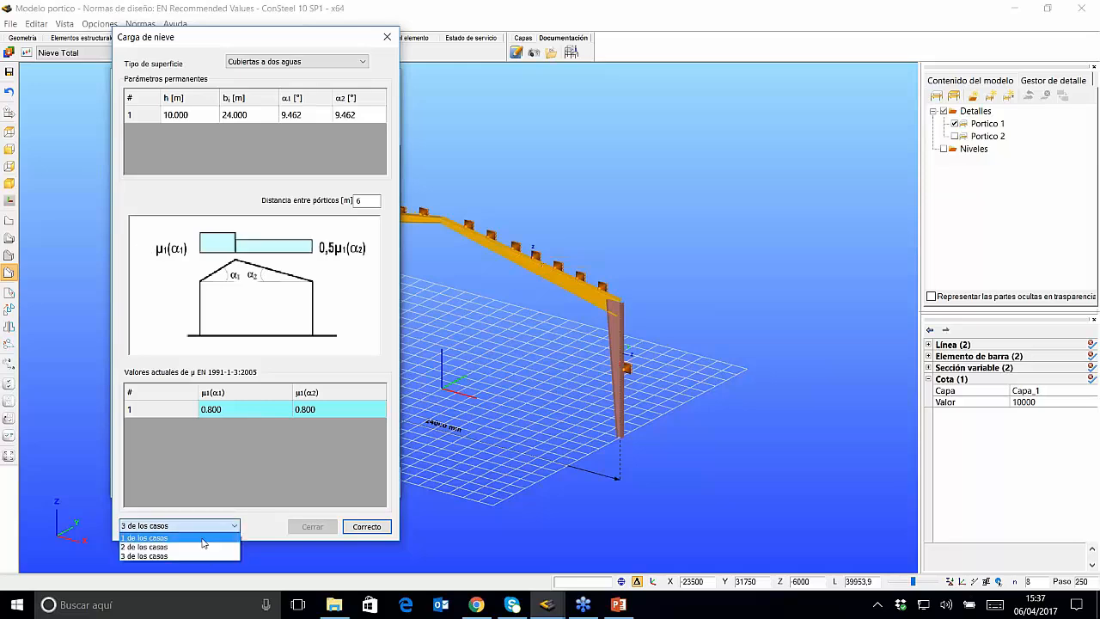
left_click(235, 536)
left_click(239, 526)
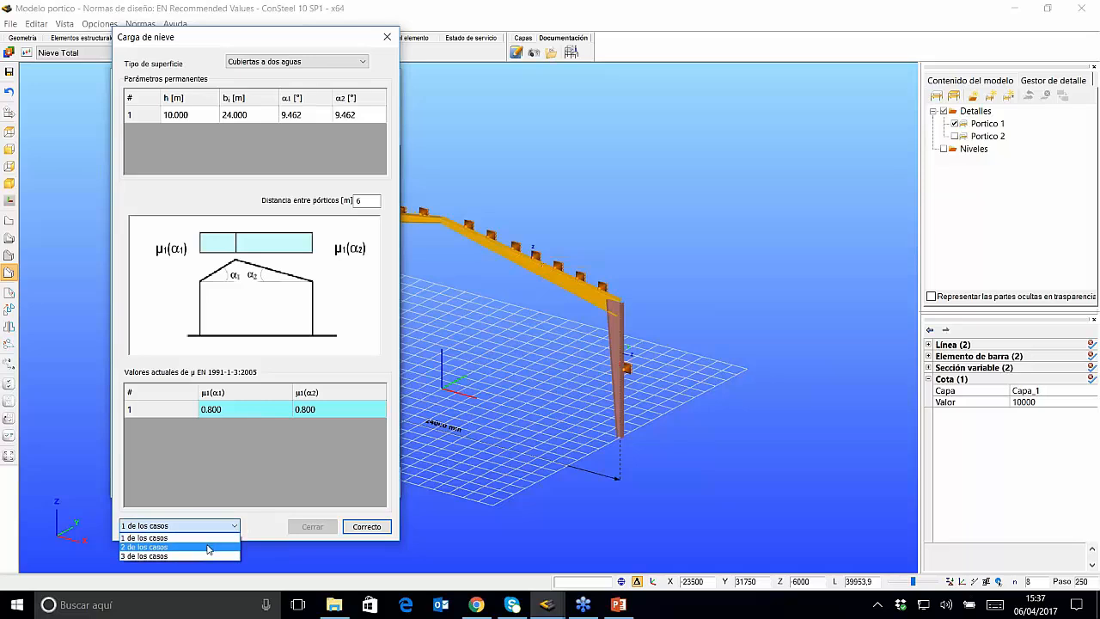
left_click(210, 546)
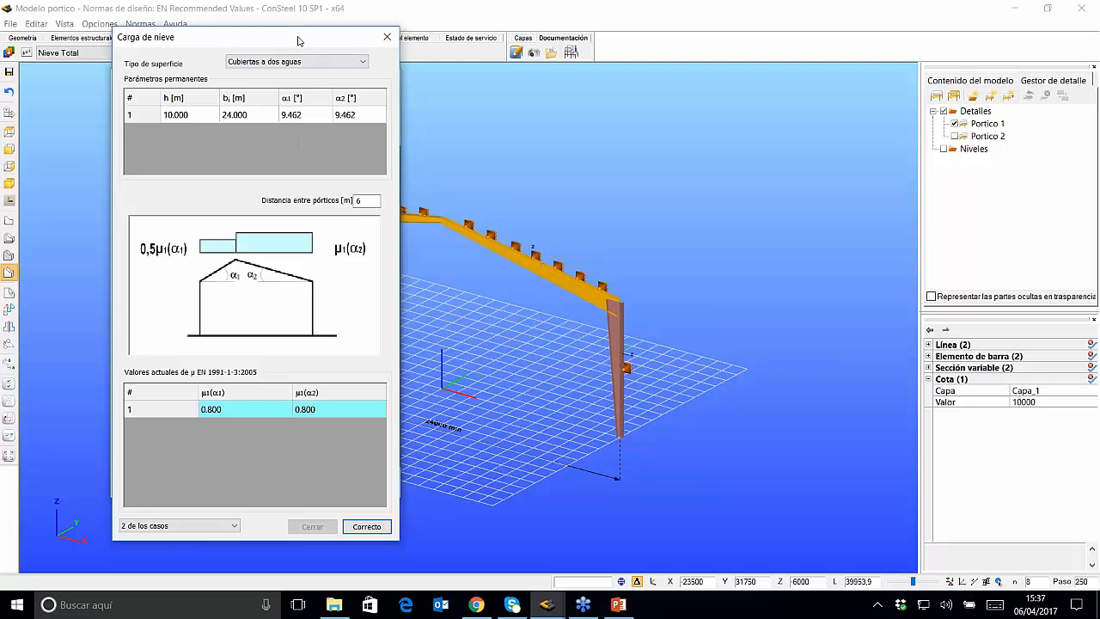
left_click_drag(298, 41, 324, 28)
left_click(397, 516)
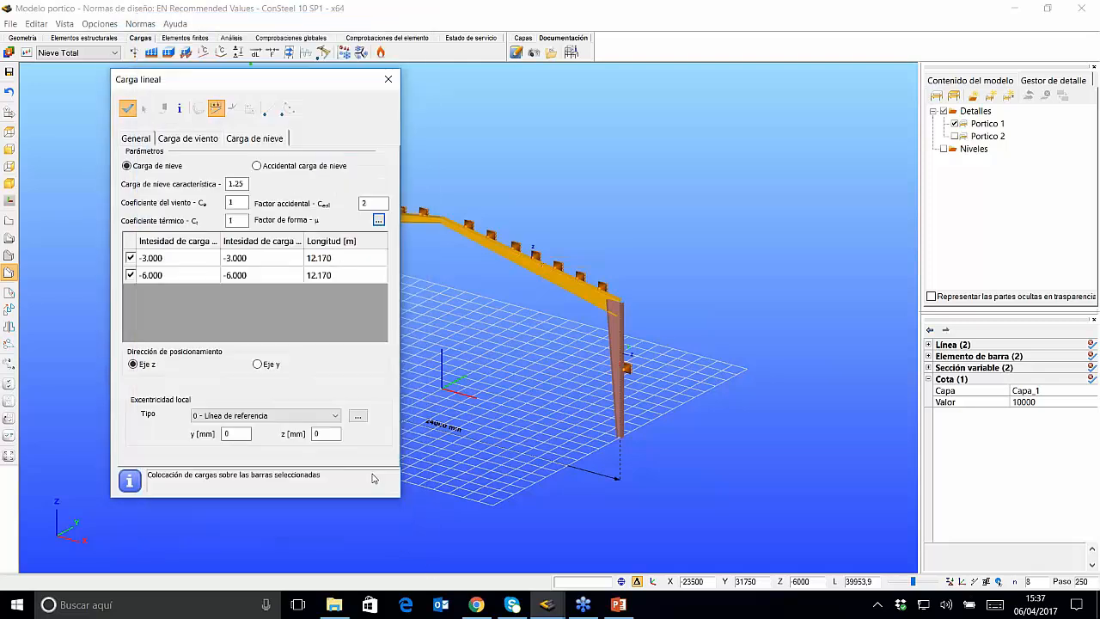
- Place the snow load on both rafters, close the line load settings and inspect the loaded roof
left_click(127, 107)
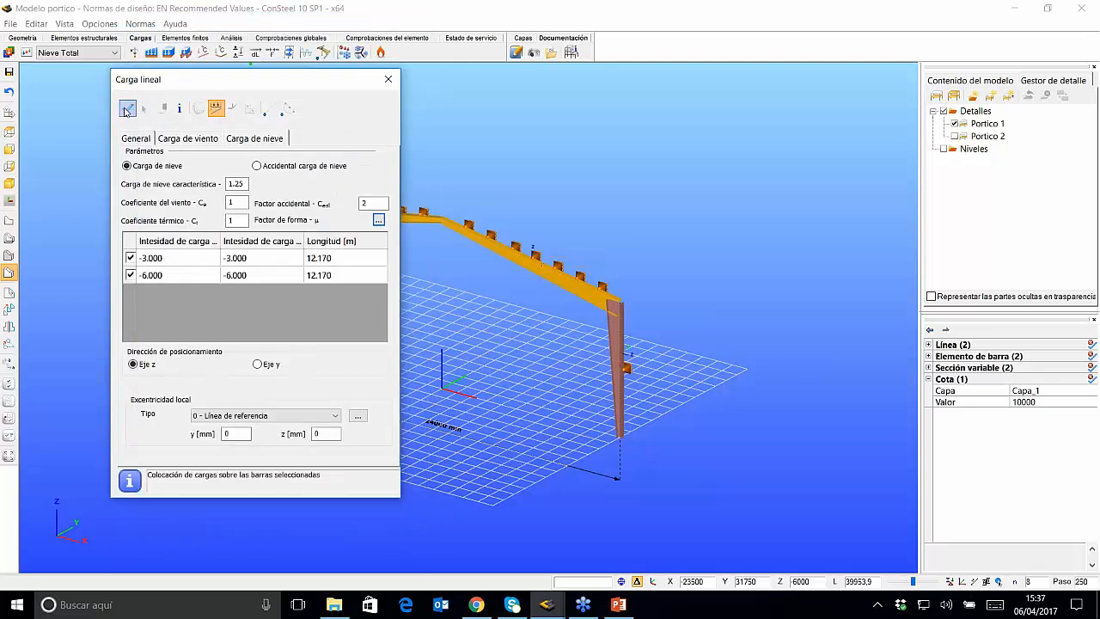
left_click(391, 83)
scroll(439, 208, "up", 3)
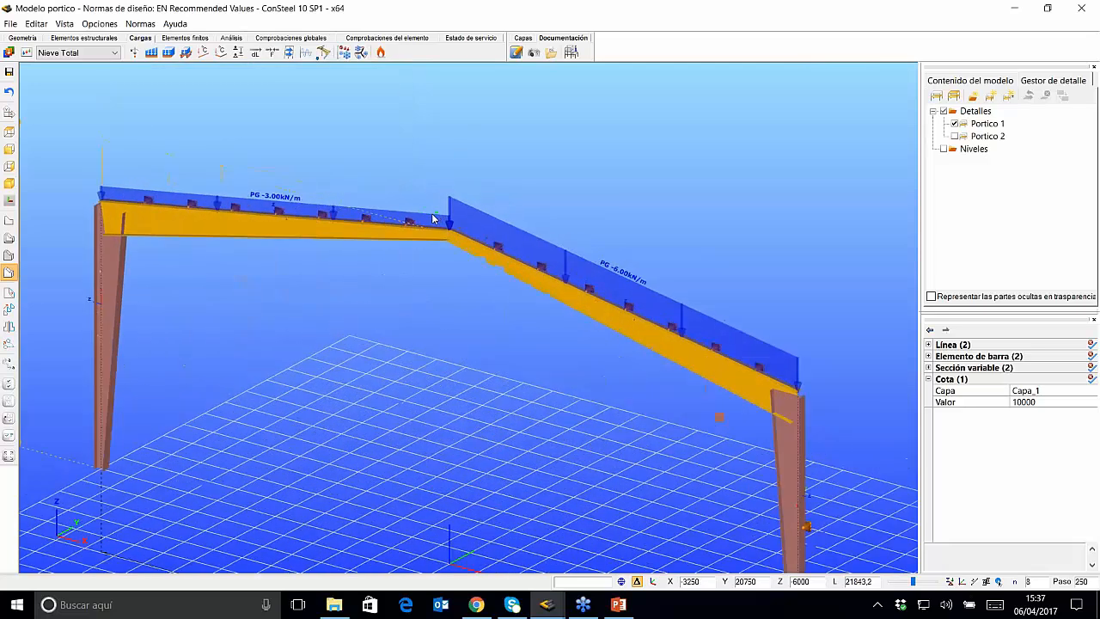
scroll(435, 220, "down", 4)
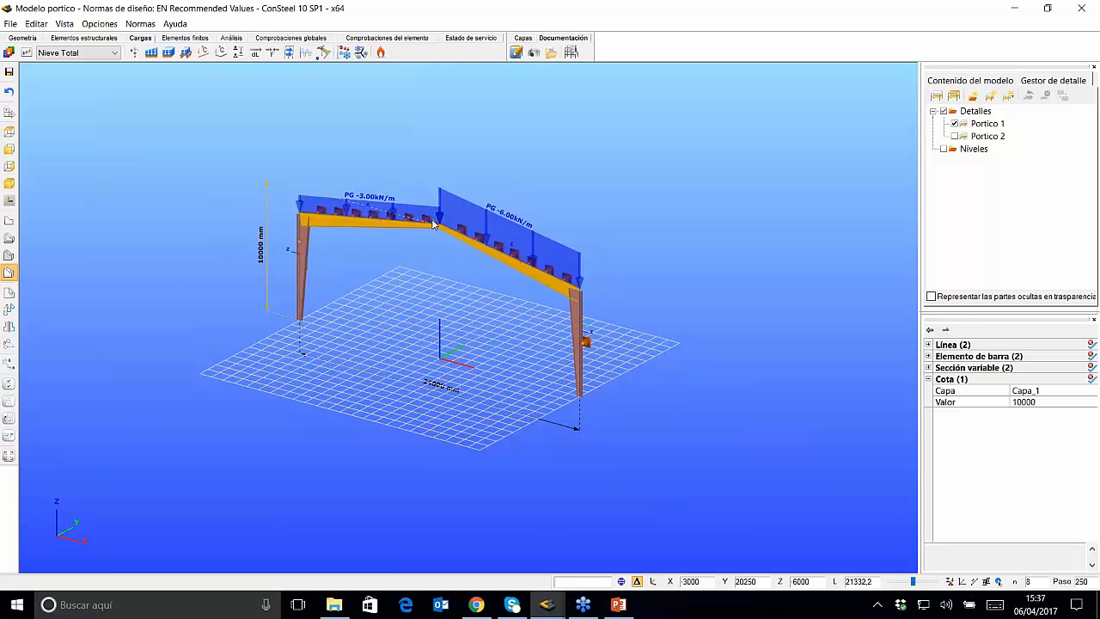
scroll(540, 207, "down", 1)
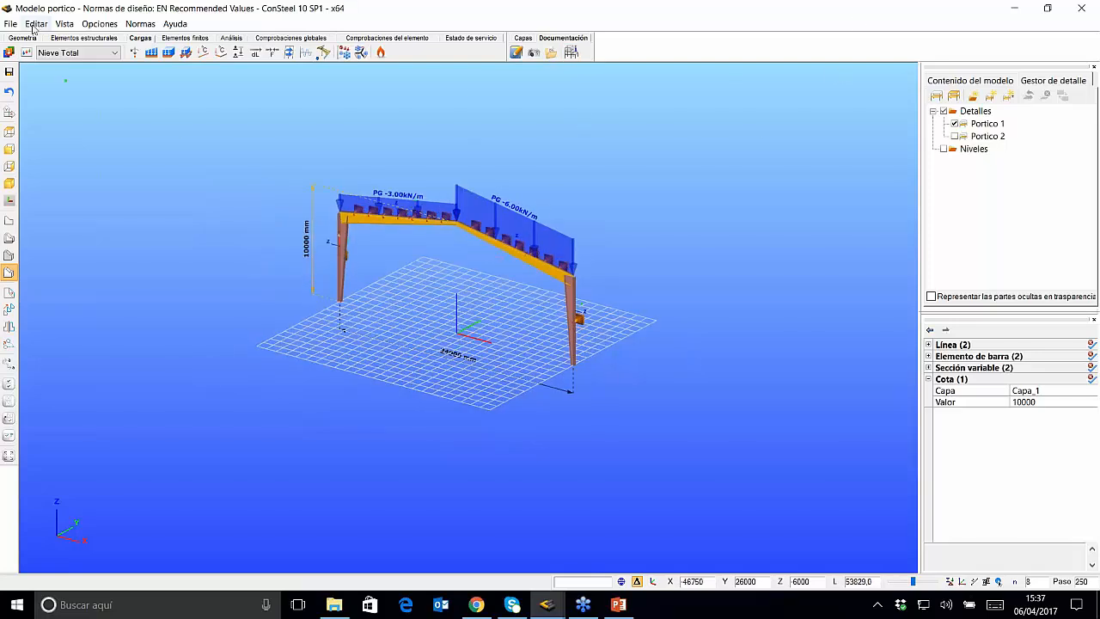
- Open the load combinations table, add a trial ULS (Resistencia) combination and delete it again
left_click(28, 54)
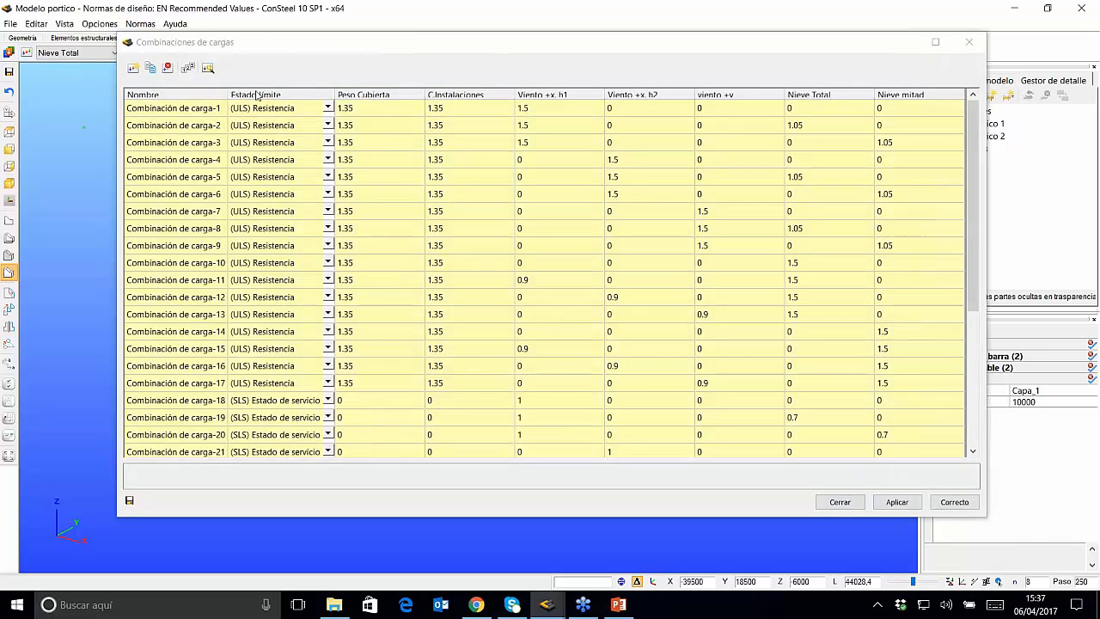
left_click(133, 69)
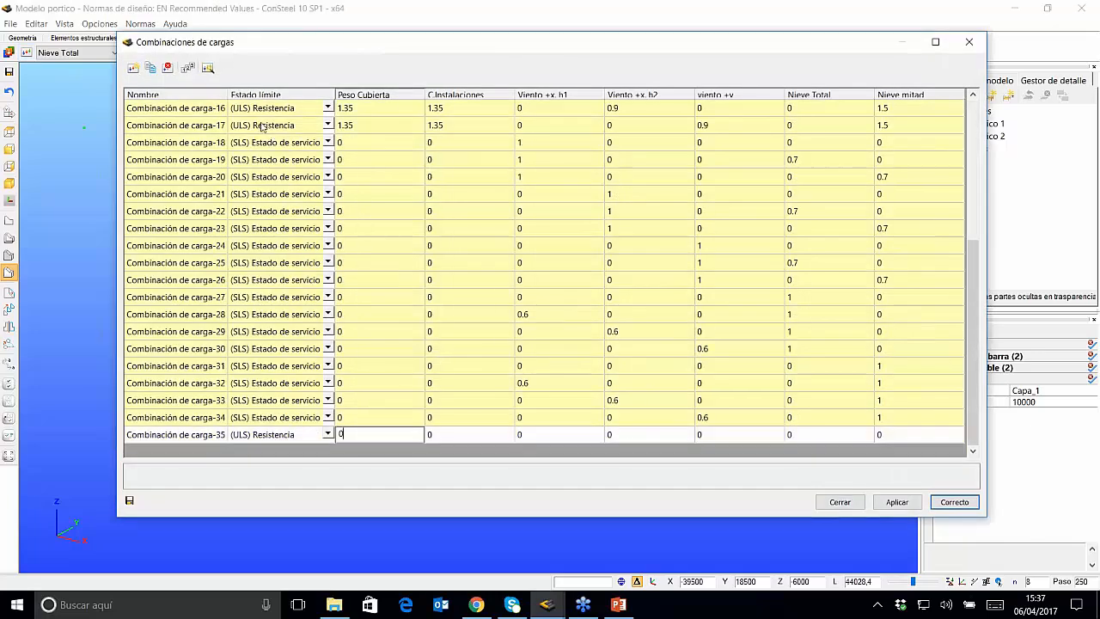
left_click(280, 437)
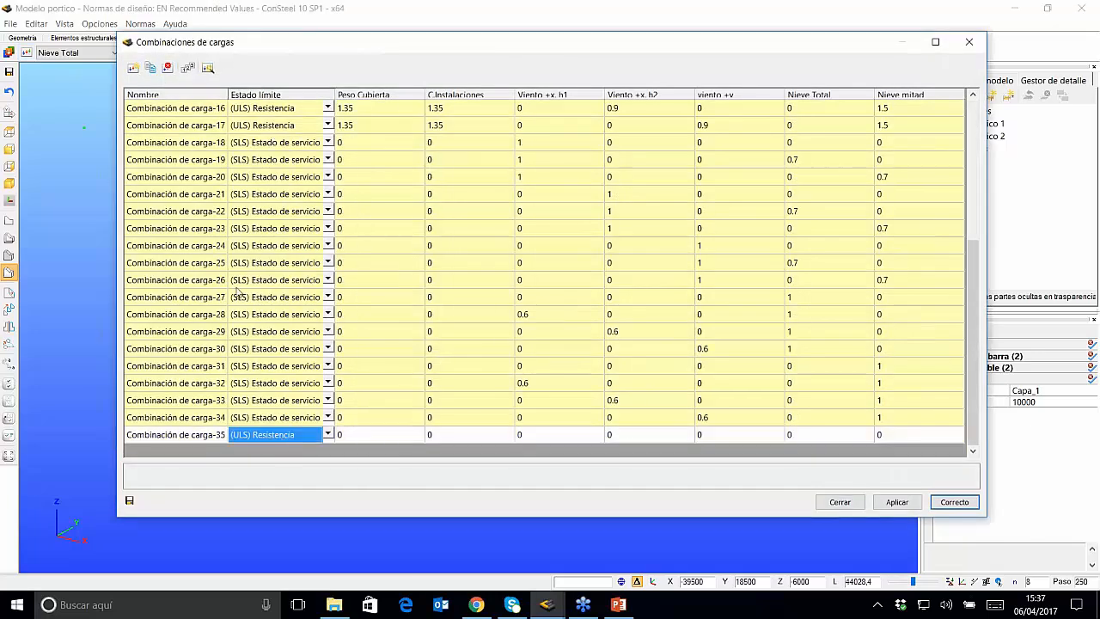
left_click(168, 67)
- Review the automatic load combination generator's settings without applying them, check the combinations table again and close it
left_click(207, 68)
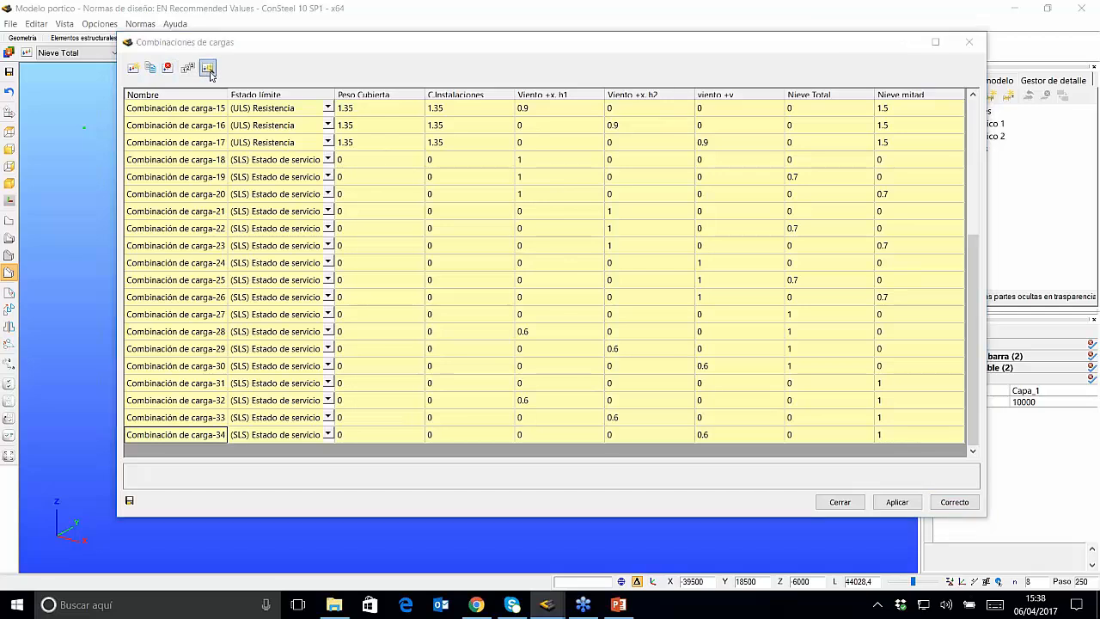
left_click_drag(506, 19, 495, 12)
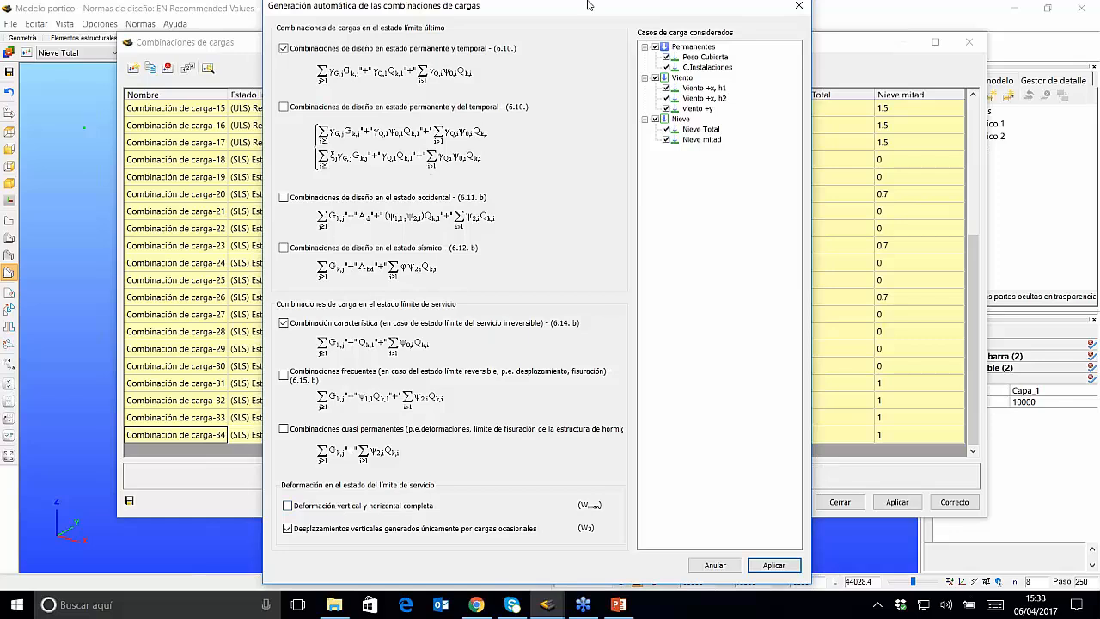
left_click_drag(588, 5, 457, 19)
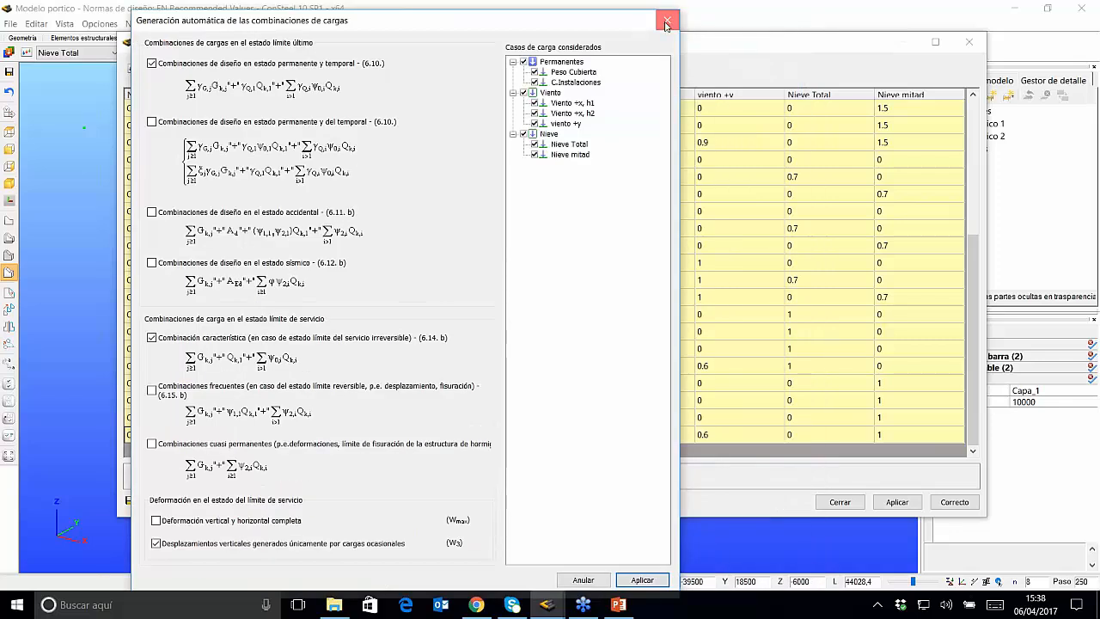
left_click(666, 24)
scroll(469, 360, "up", 5)
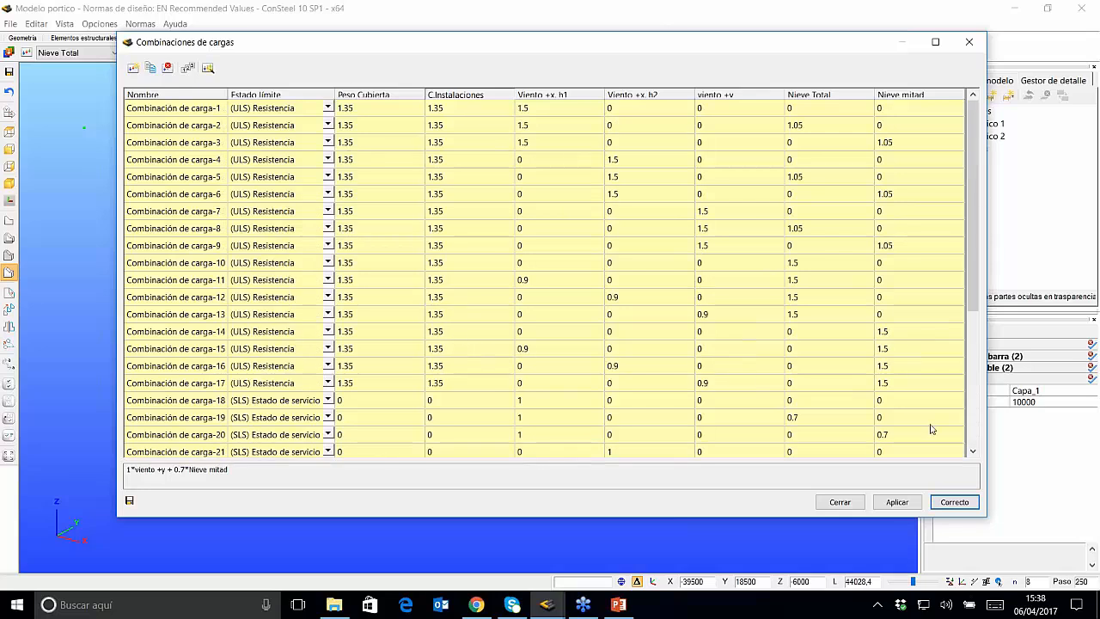
left_click(840, 502)
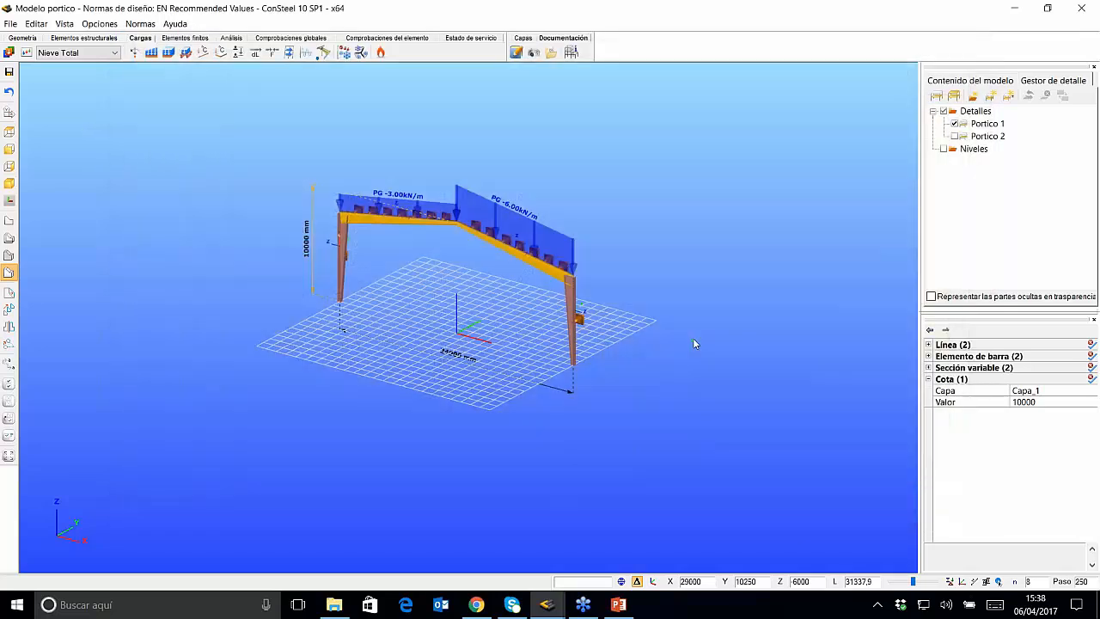
- Show Portico 2 in the model together with Portico 1
scroll(693, 342, "down", 3)
middle_click_drag(693, 343, 654, 361)
left_click(958, 137)
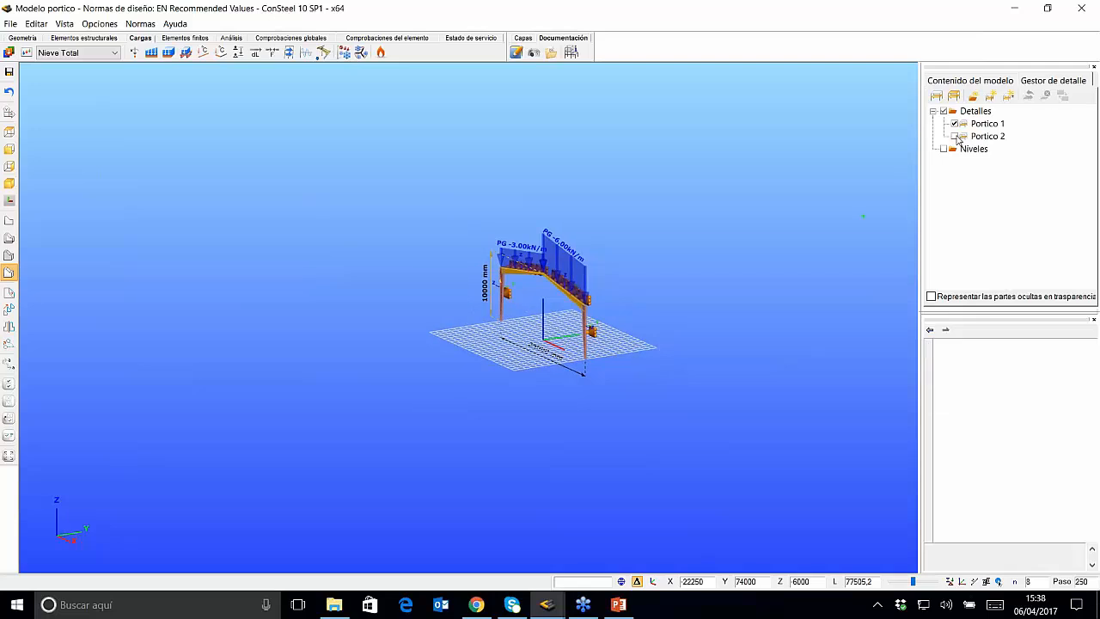
middle_click_drag(809, 268, 564, 331)
scroll(411, 252, "up", 6)
- Compare the loads on both frames for the wind and snow cases, including Viento +x, h2, Nieve Total and Nieve mitad
left_click(102, 52)
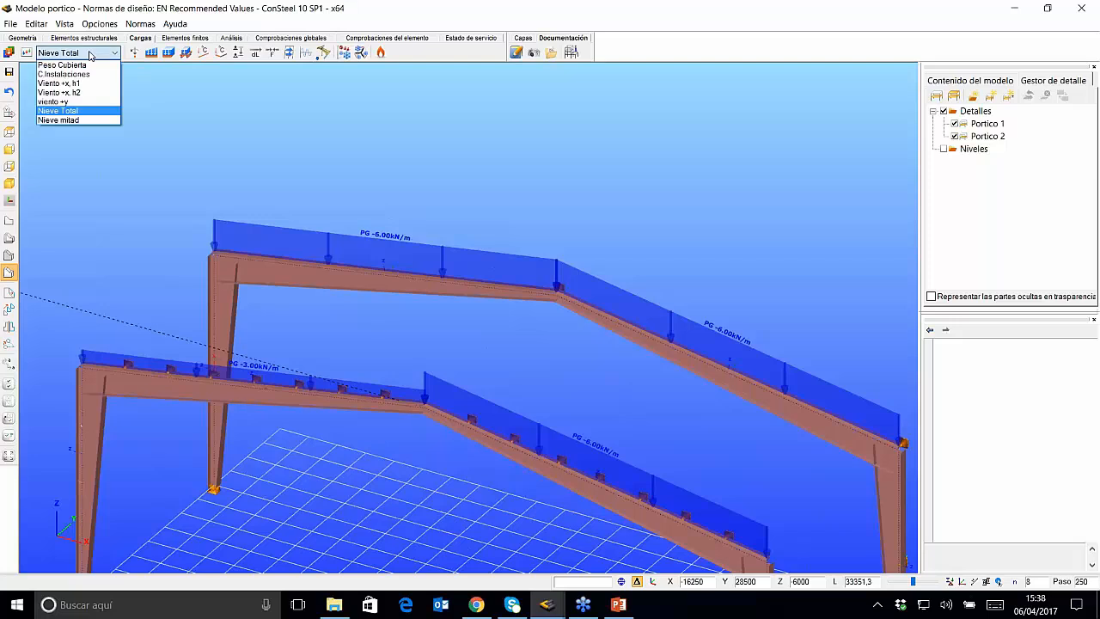
left_click(69, 81)
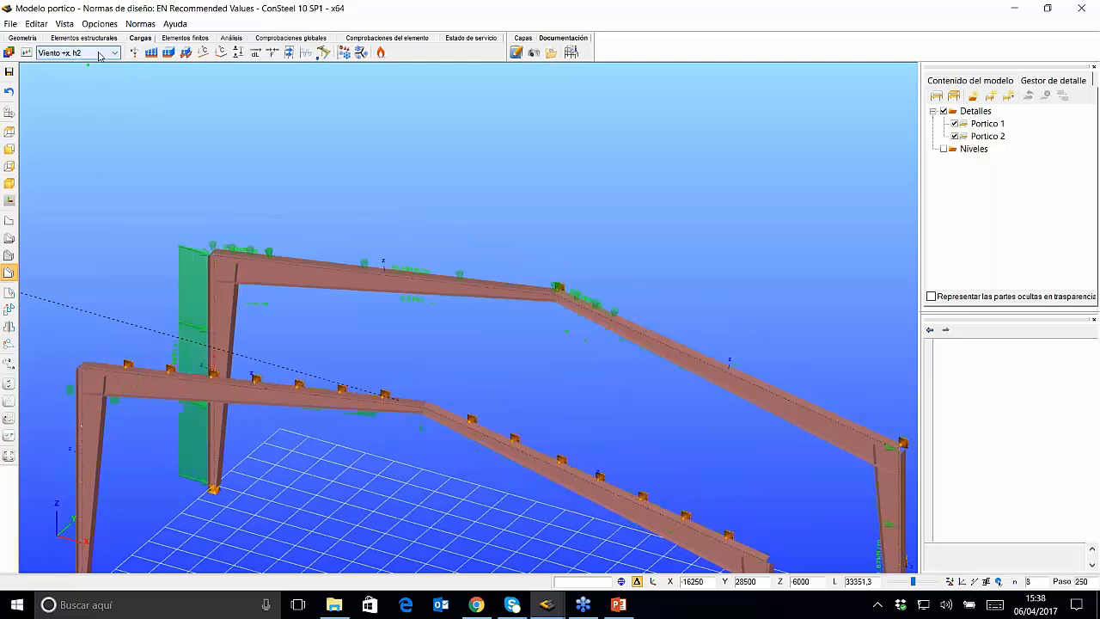
scroll(99, 55, "down", 1)
scroll(97, 55, "up", 2)
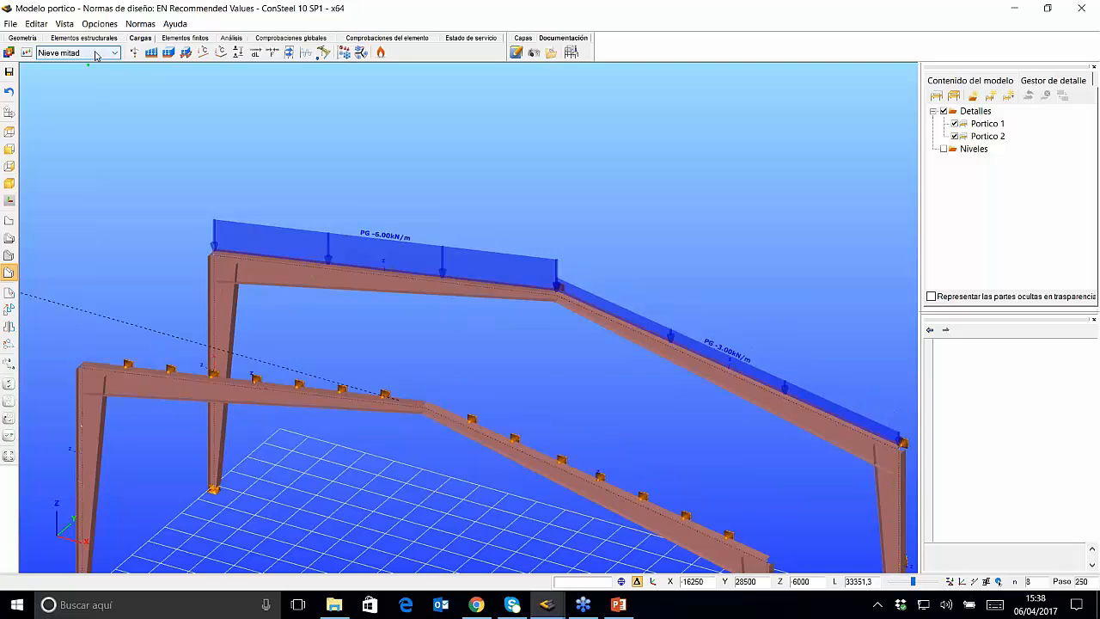
scroll(96, 55, "down", 1)
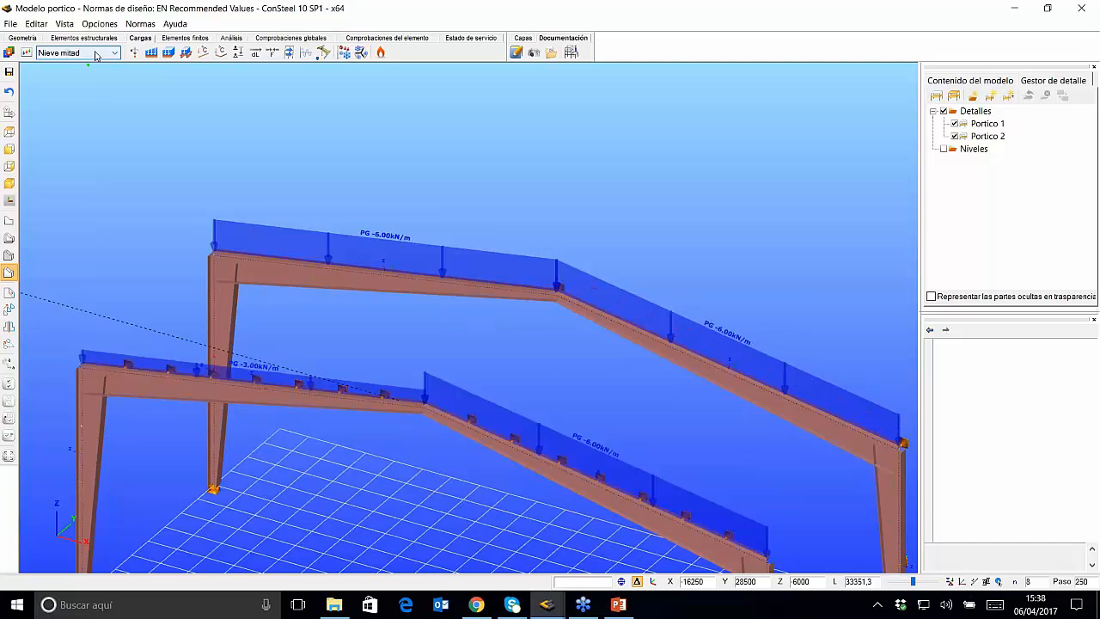
- Delete the whole Portico 1 frame with its loads, supports and dimensions, keeping only Portico 2
middle_click_drag(225, 282, 418, 269)
scroll(229, 230, "down", 3)
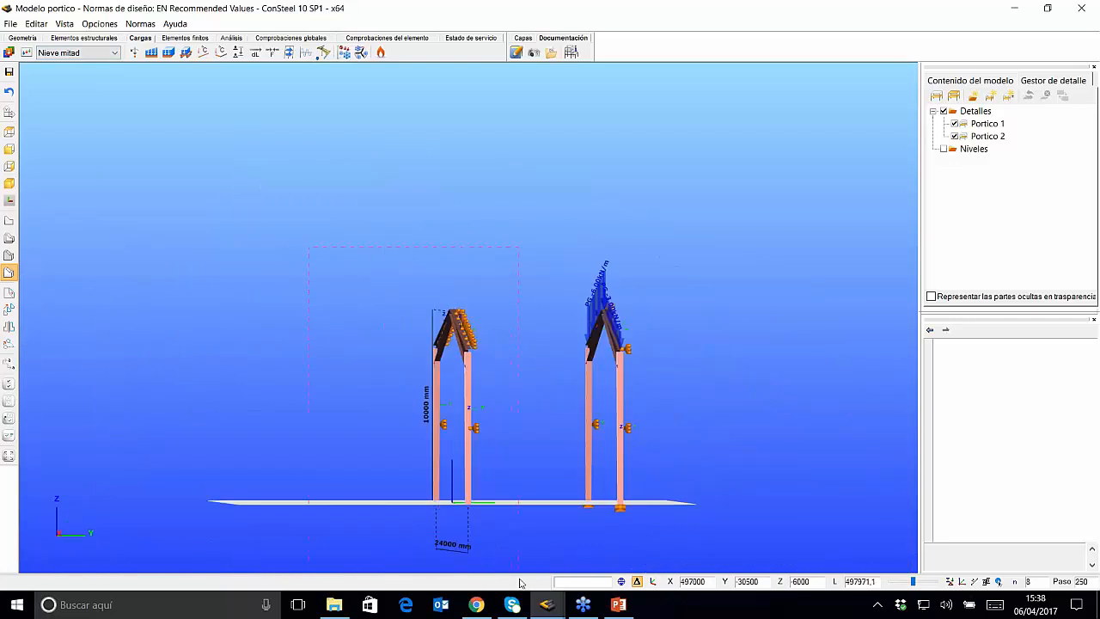
left_click_drag(519, 582, 519, 581)
key("Delete")
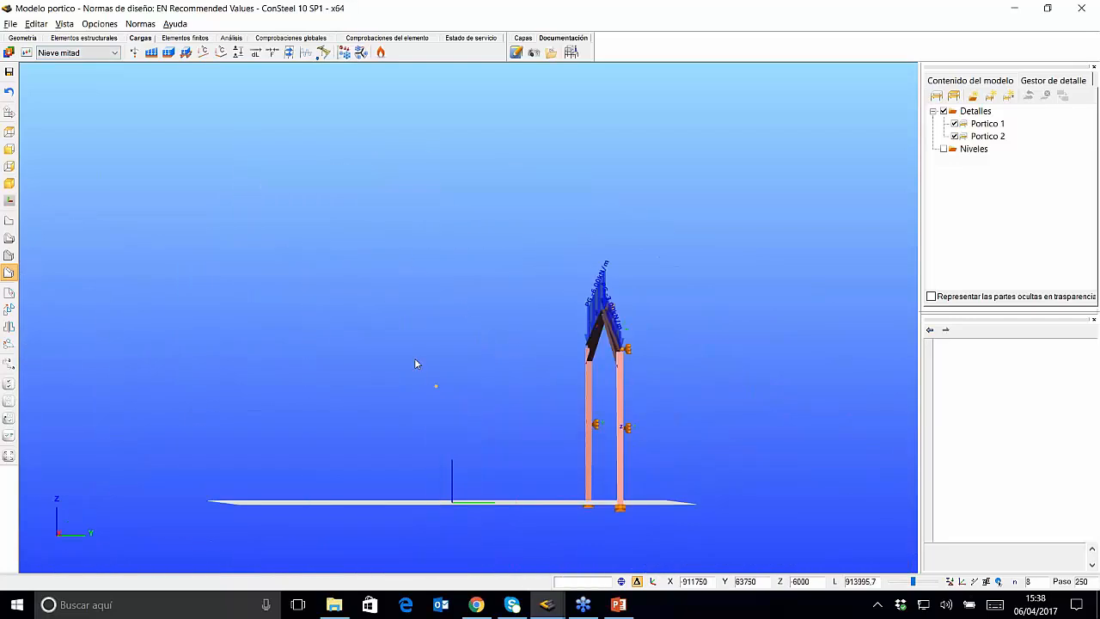
- Increase the display size of the support symbols and inspect the remaining frame
middle_click_drag(414, 358, 454, 435, "alt")
scroll(363, 452, "up", 5)
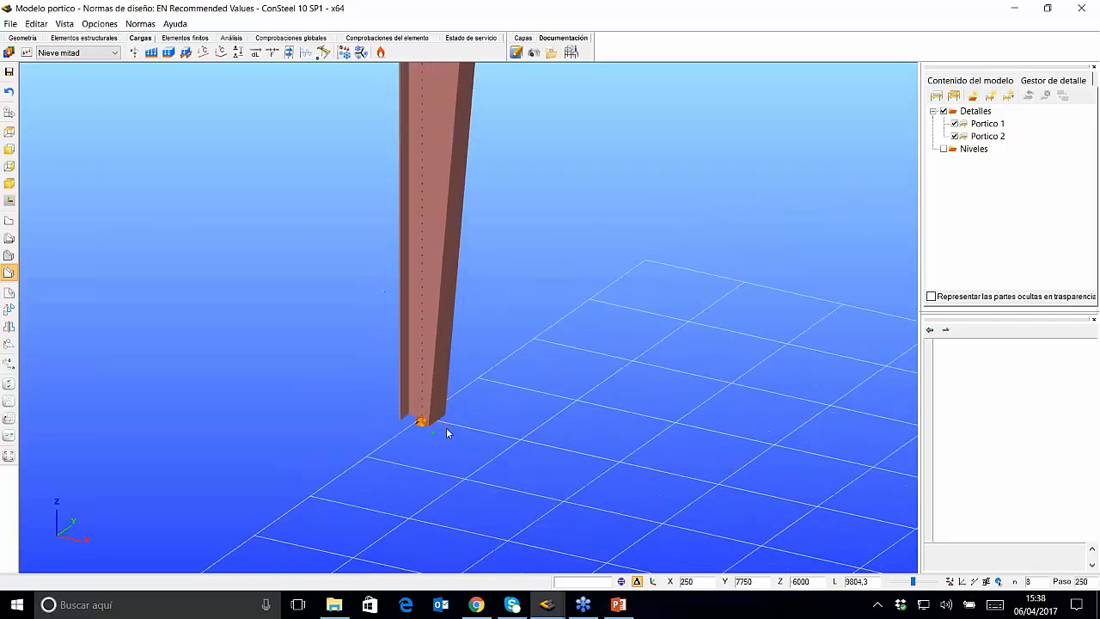
scroll(446, 427, "down", 3)
scroll(429, 433, "up", 3)
scroll(438, 434, "down", 3)
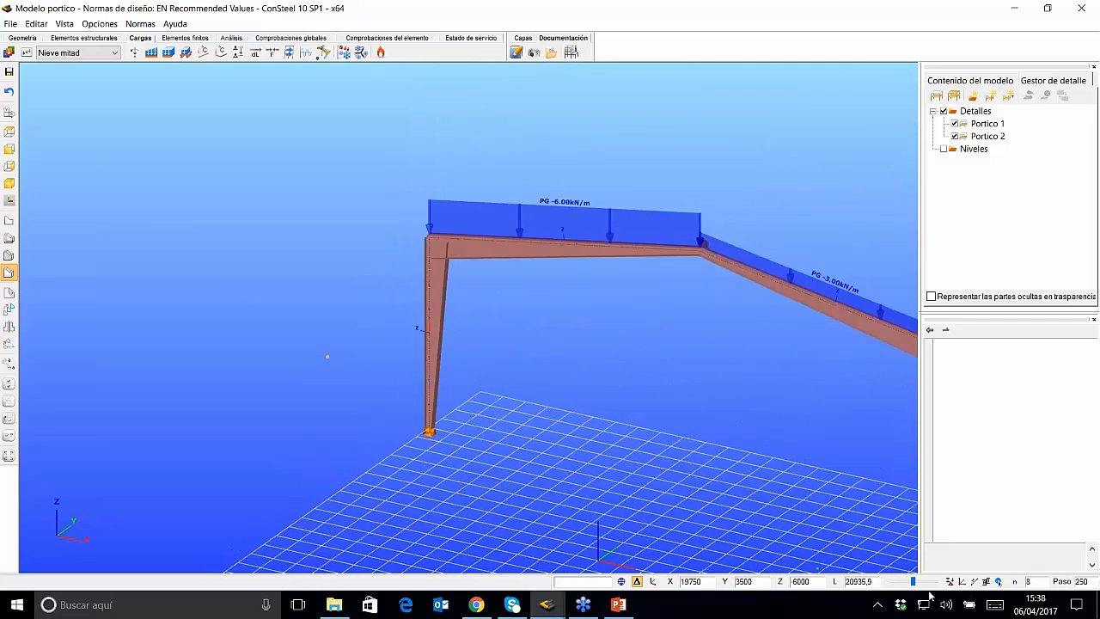
left_click_drag(916, 588, 923, 587)
left_click_drag(923, 587, 925, 587)
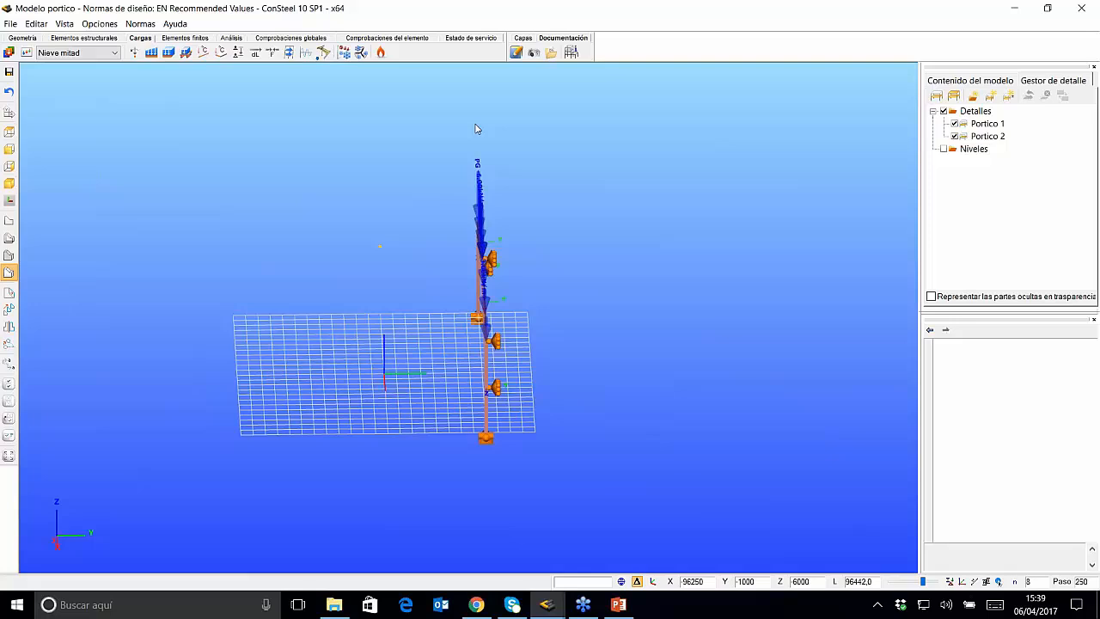
middle_click_drag(477, 128, 530, 132, "alt")
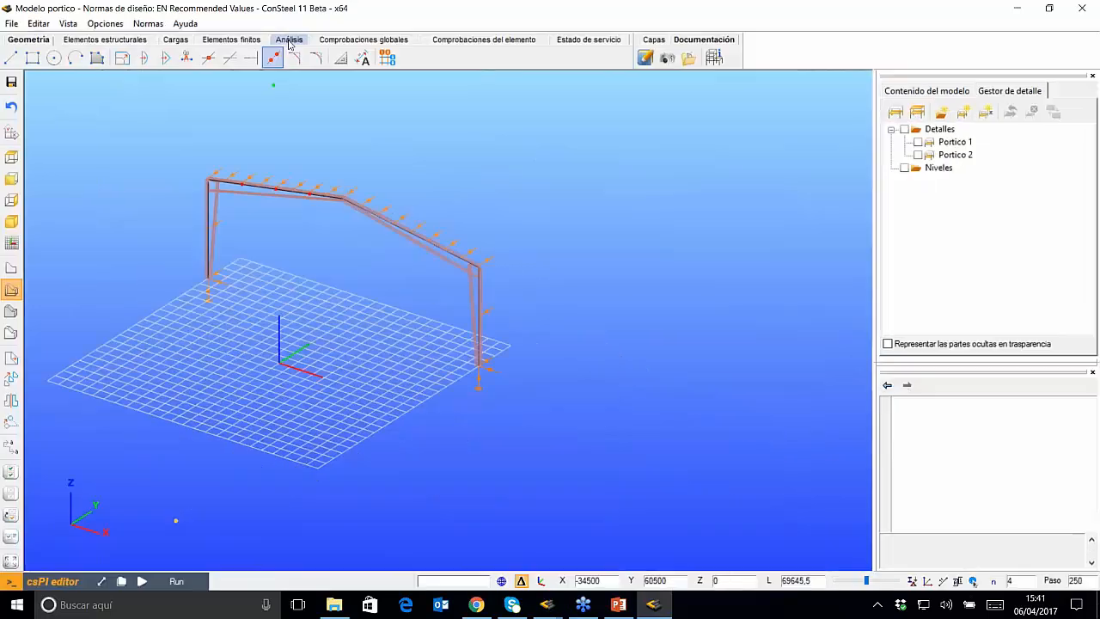
- Run the structural analysis and display the Pandeo results for Combinación de carga-1 on solid members at a smaller deformation scale
left_click(289, 40)
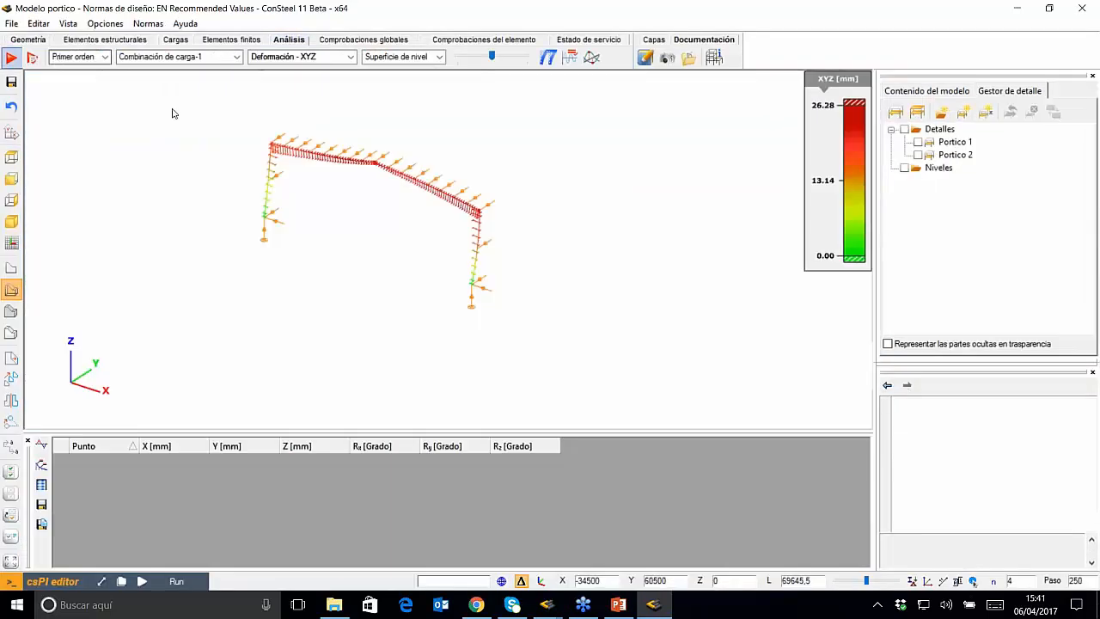
left_click(11, 58)
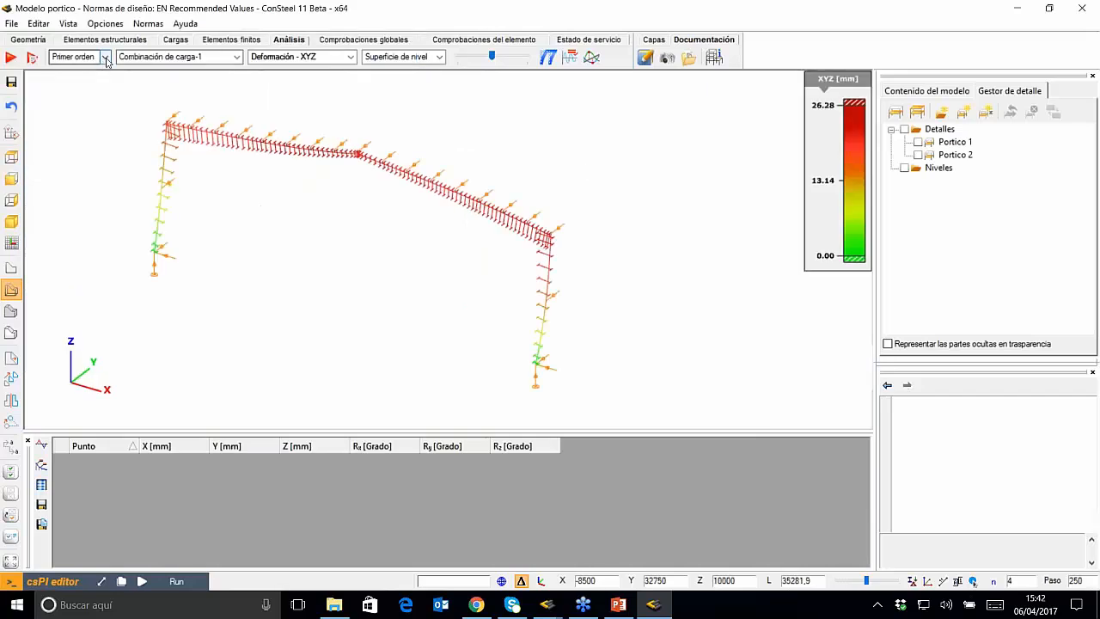
left_click(104, 56)
left_click(94, 70)
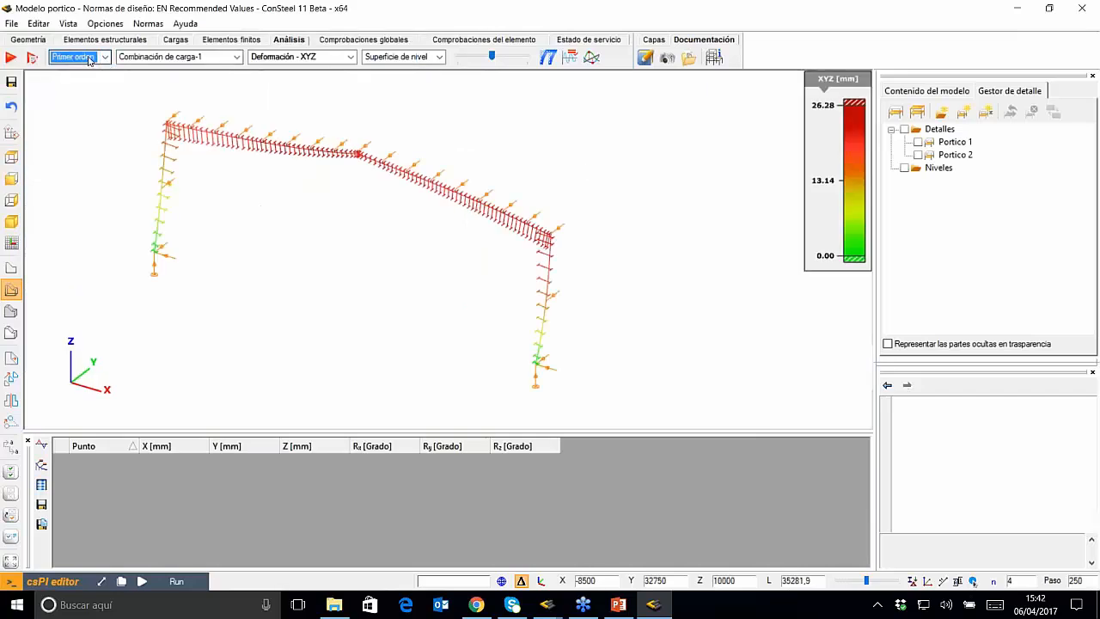
key("Down")
key("Down")
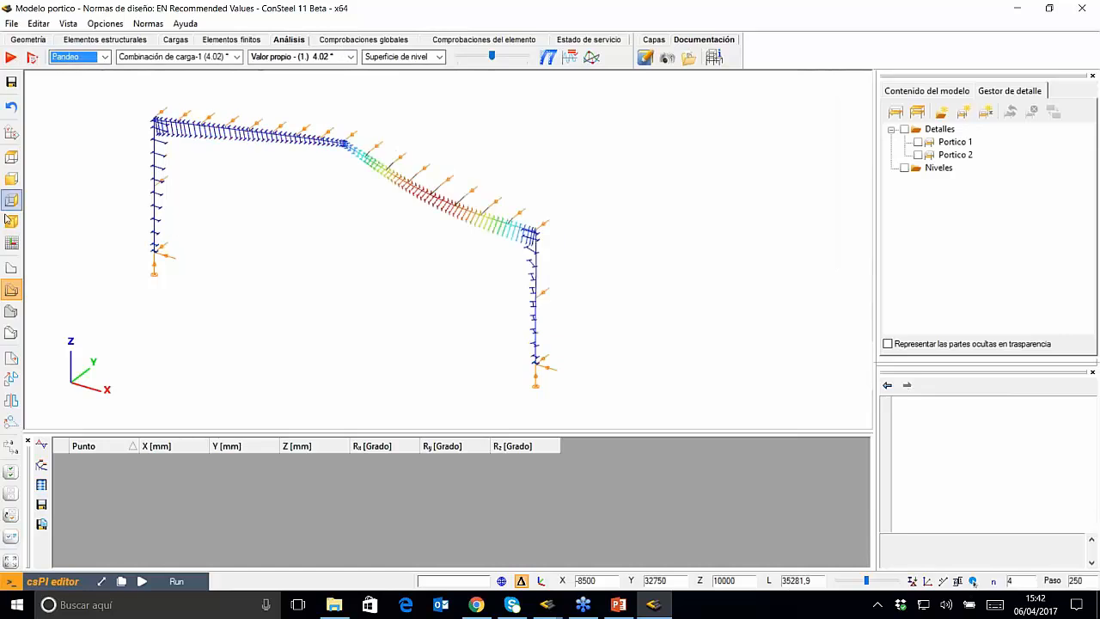
left_click(11, 311)
left_click_drag(492, 57, 475, 57)
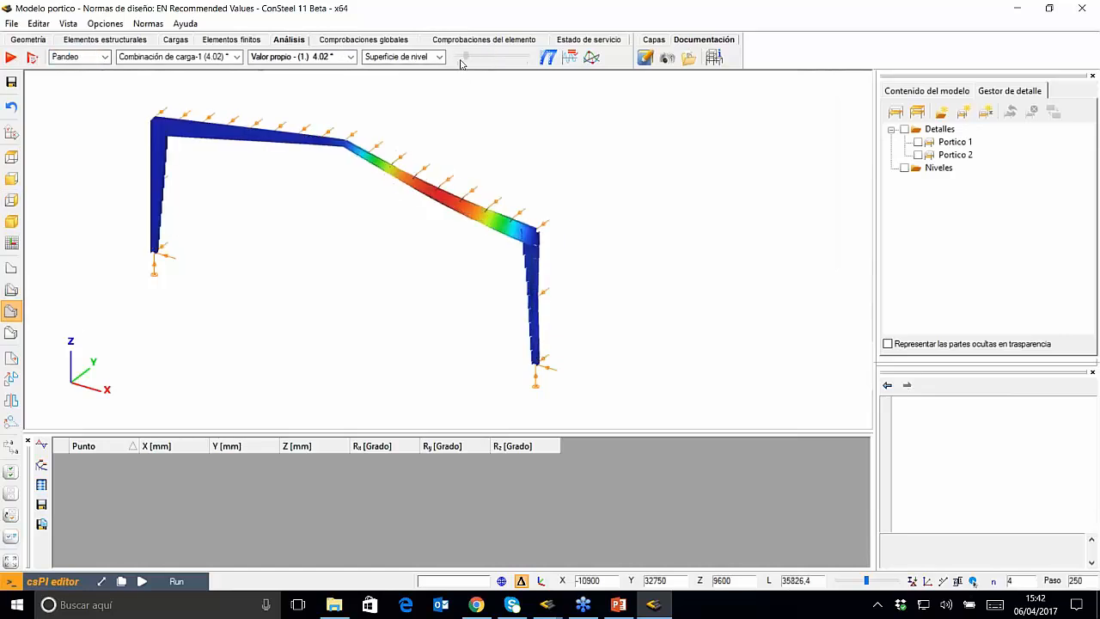
- View the Sensibilidad results of the frame and return to the Primer orden deformation
left_click(95, 59)
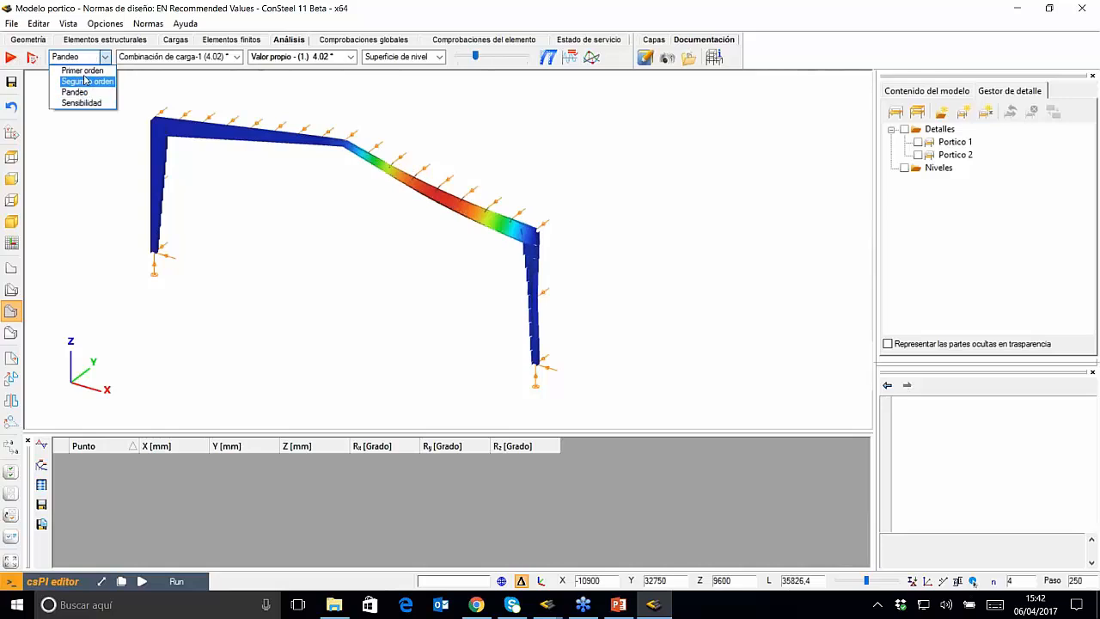
left_click(92, 104)
left_click(90, 57)
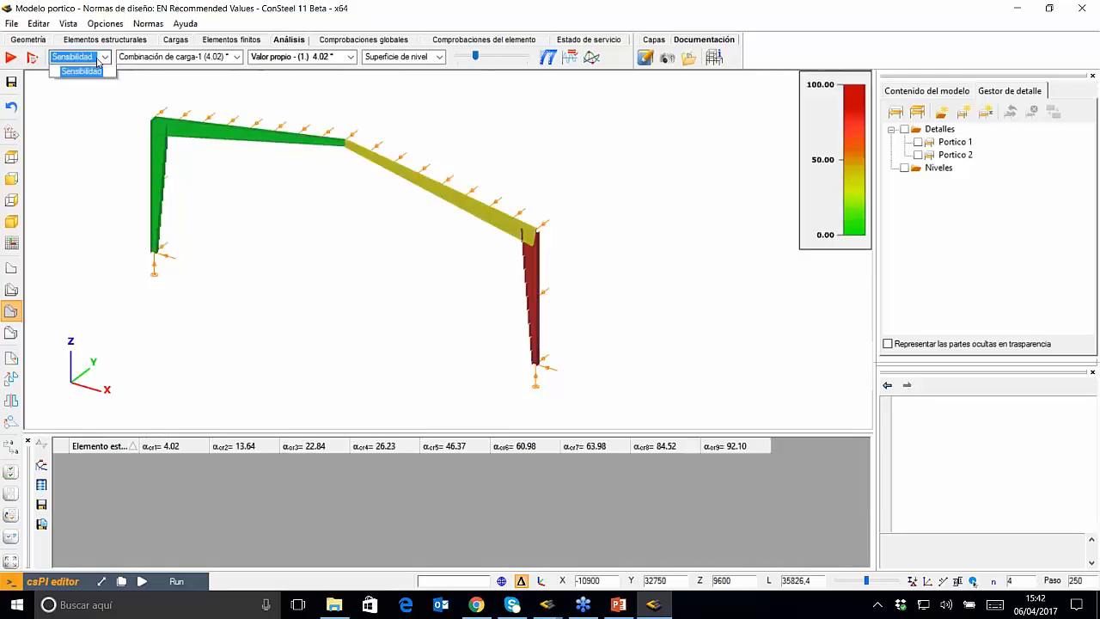
left_click(82, 71)
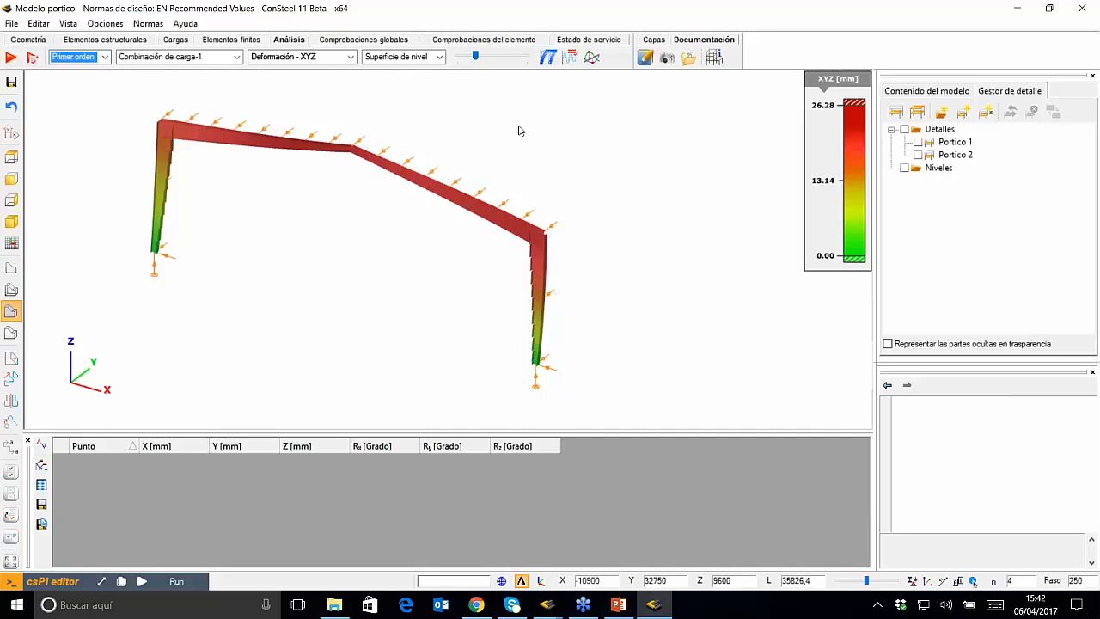
- Enlarge the deformation scale and place a displacement label on the column-to-rafter node with the Portico's far eave
left_click_drag(477, 56, 502, 58)
mouse_move(591, 245)
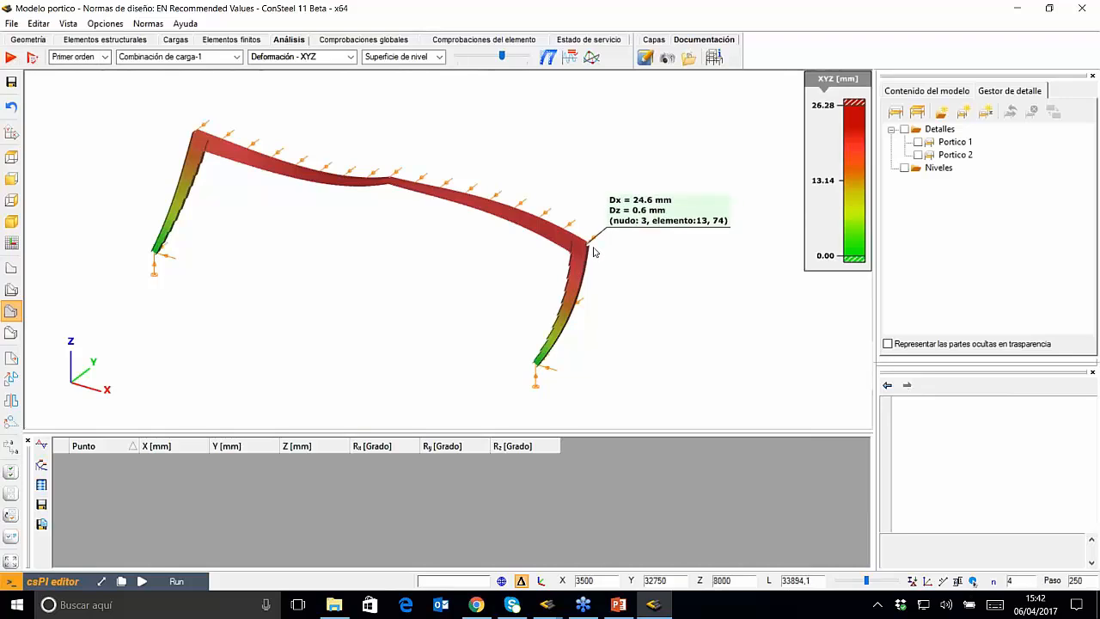
right_click(593, 251)
left_click(614, 255)
- Compare the Segundo orden displacement of the labelled eave node with its Primer orden displacement
left_click(79, 56)
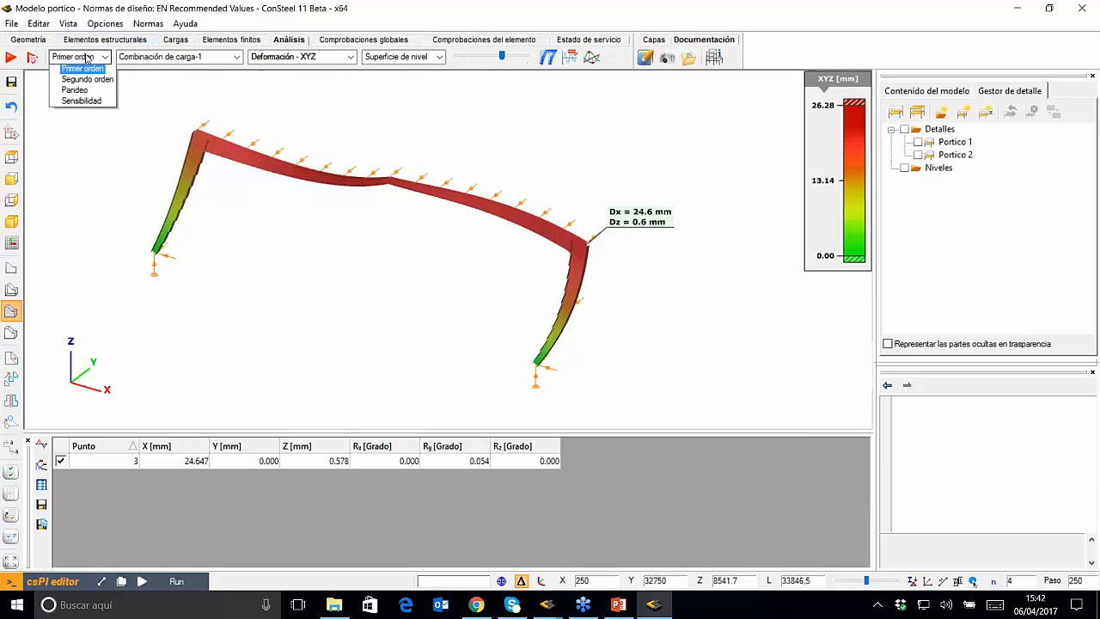
left_click(81, 81)
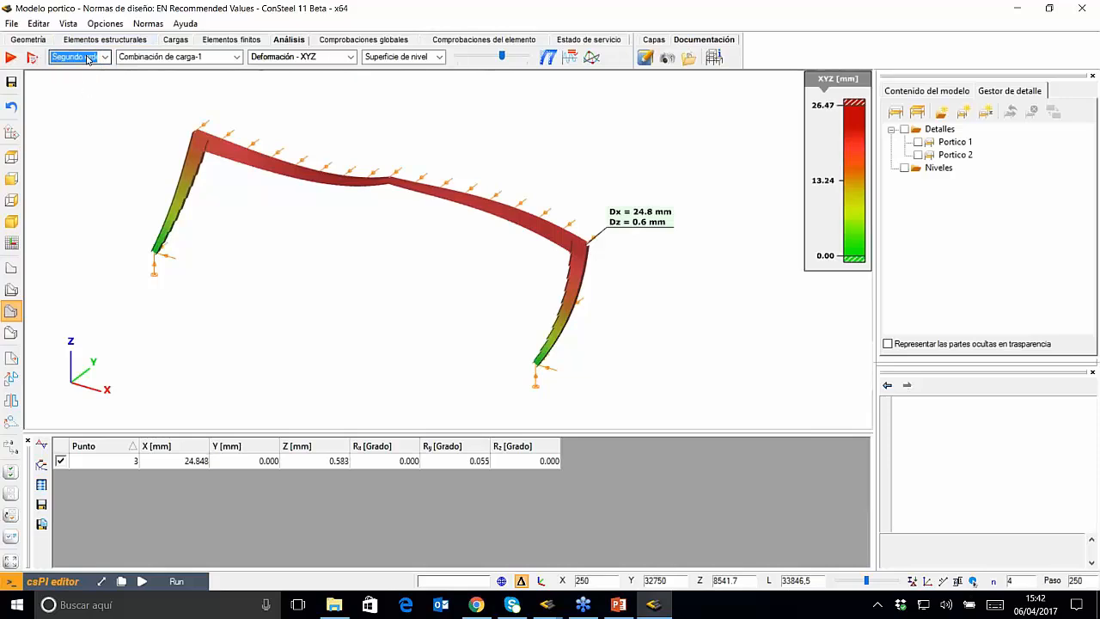
scroll(87, 60, "up", 1)
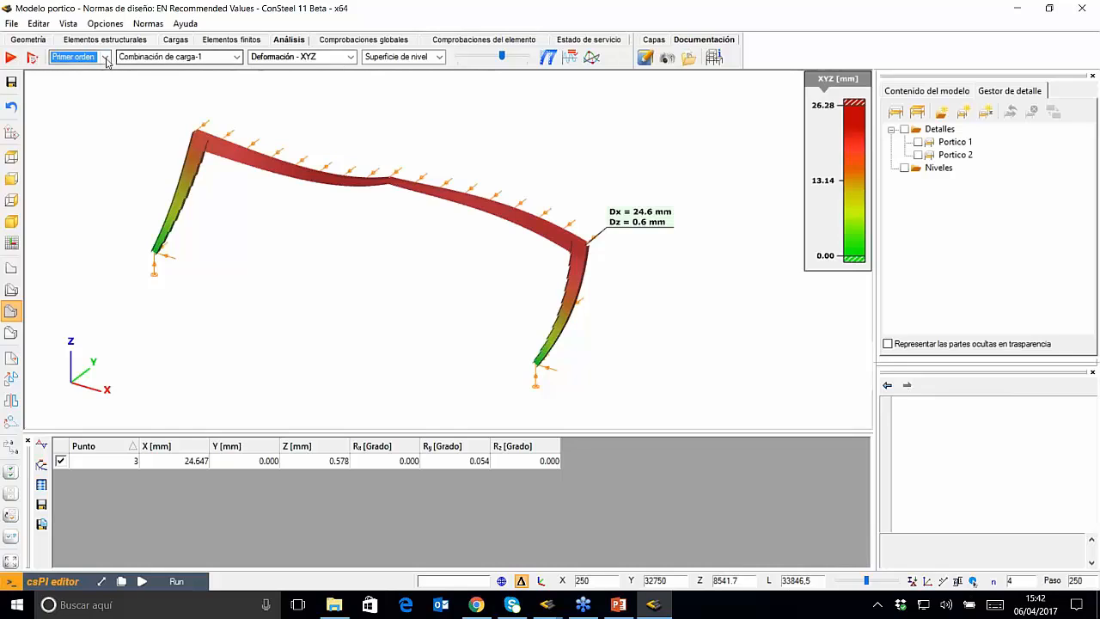
- Return to the Pandeo results and reduce the deformation scale to examine the first buckling shape
left_click(105, 57)
left_click(74, 91)
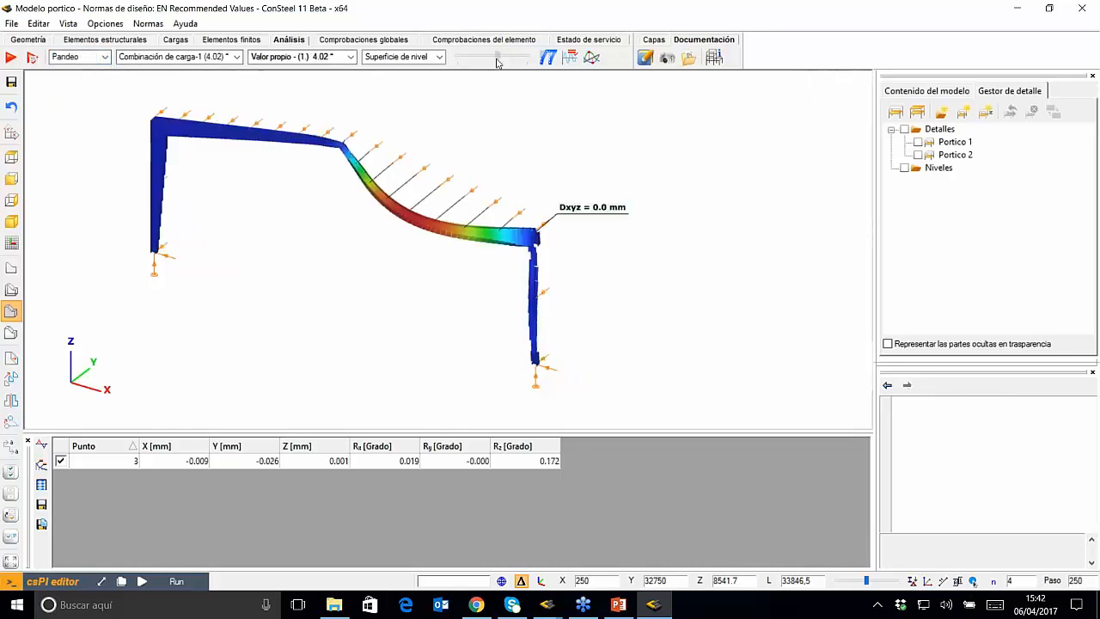
mouse_move(496, 59)
left_mouse_down()
mouse_move(435, 65)
mouse_move(481, 66)
left_mouse_up()
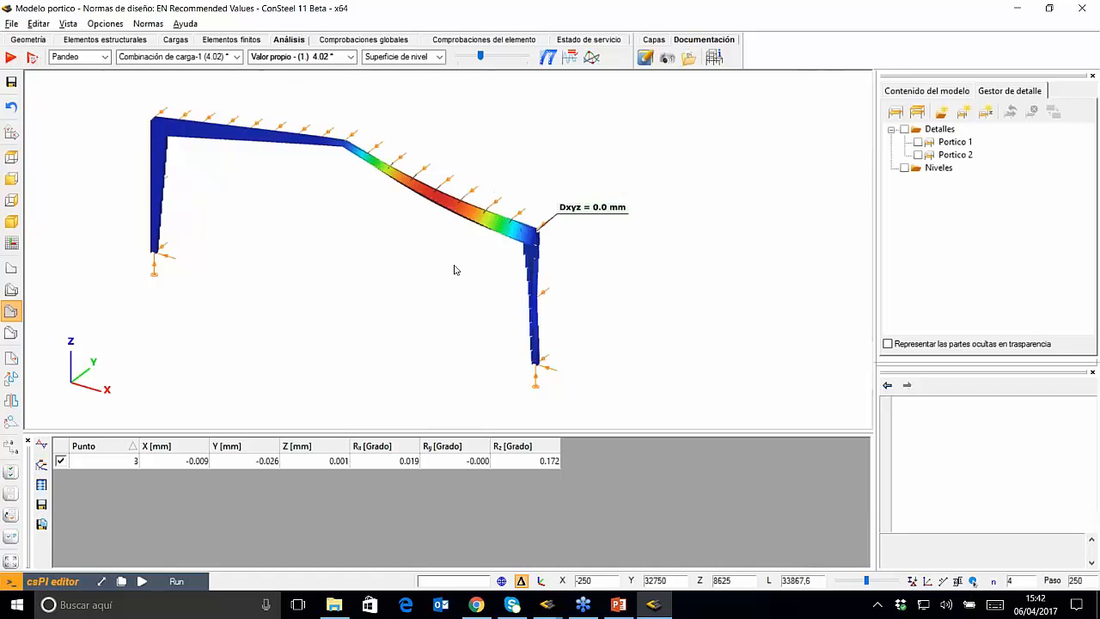
middle_click_drag(454, 264, 511, 233)
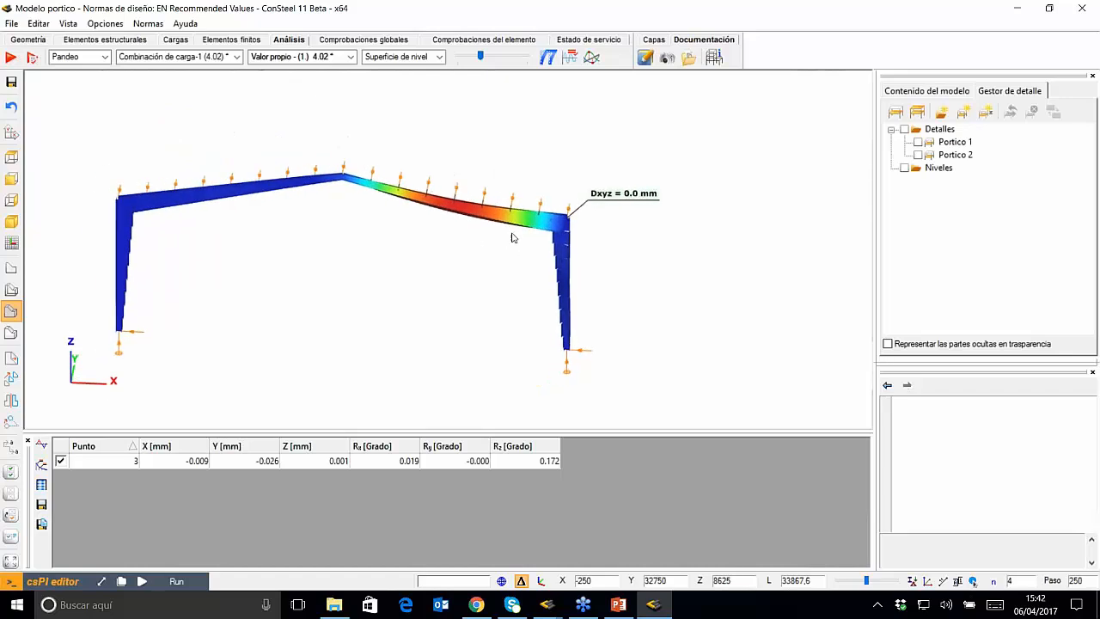
- Examine the buckling shapes of the first and second eigenvalues for Combinación de carga-1
left_click(348, 57)
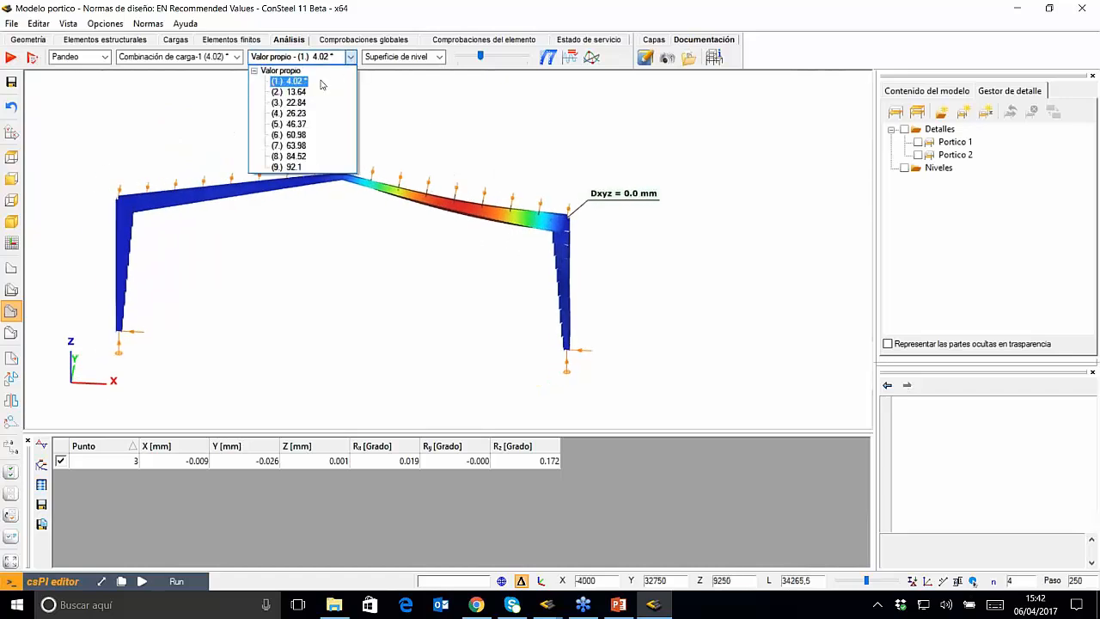
left_click(289, 81)
mouse_move(450, 211)
middle_click_drag(450, 212, 352, 74)
left_click(344, 59)
left_click(315, 94)
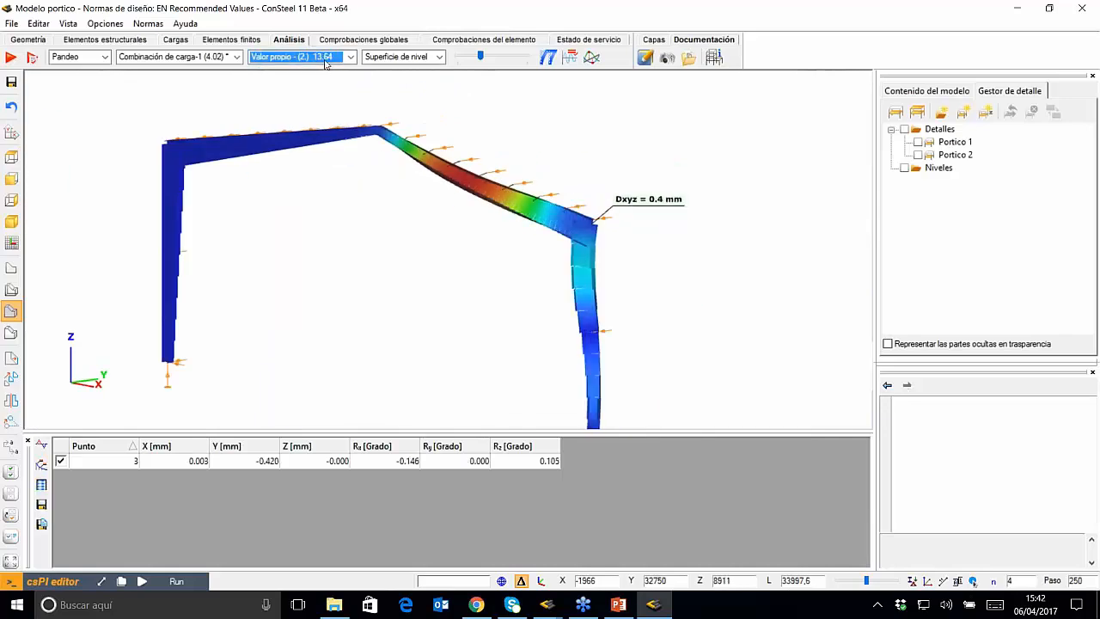
scroll(425, 206, "up", 3)
scroll(425, 207, "down", 4)
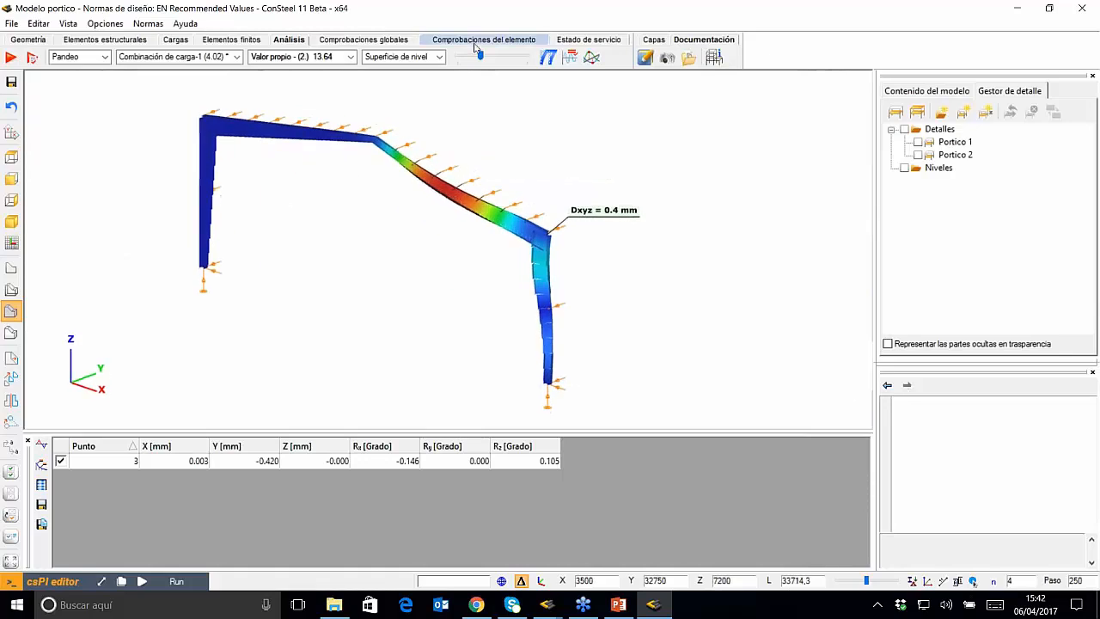
mouse_move(479, 55)
left_mouse_down()
mouse_move(456, 56)
mouse_move(493, 64)
left_mouse_up()
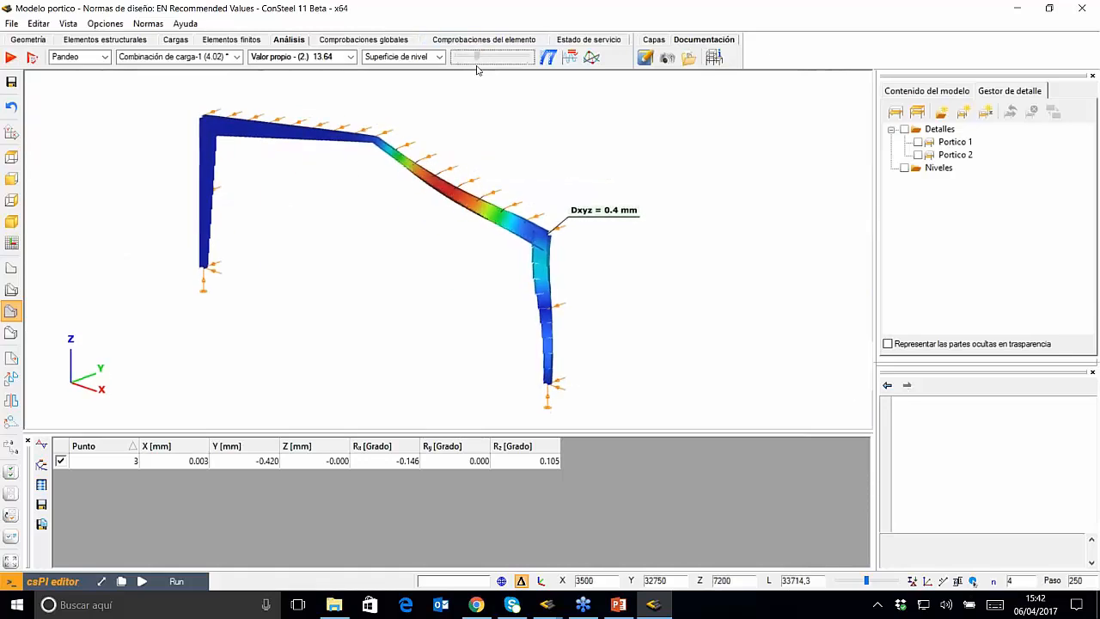
- Examine the portal frame's buckling shapes for the third and fourth eigenvalues of Combinación de carga-1
scroll(565, 346, "up", 4)
middle_click_drag(542, 293, 548, 255)
scroll(619, 284, "down", 4)
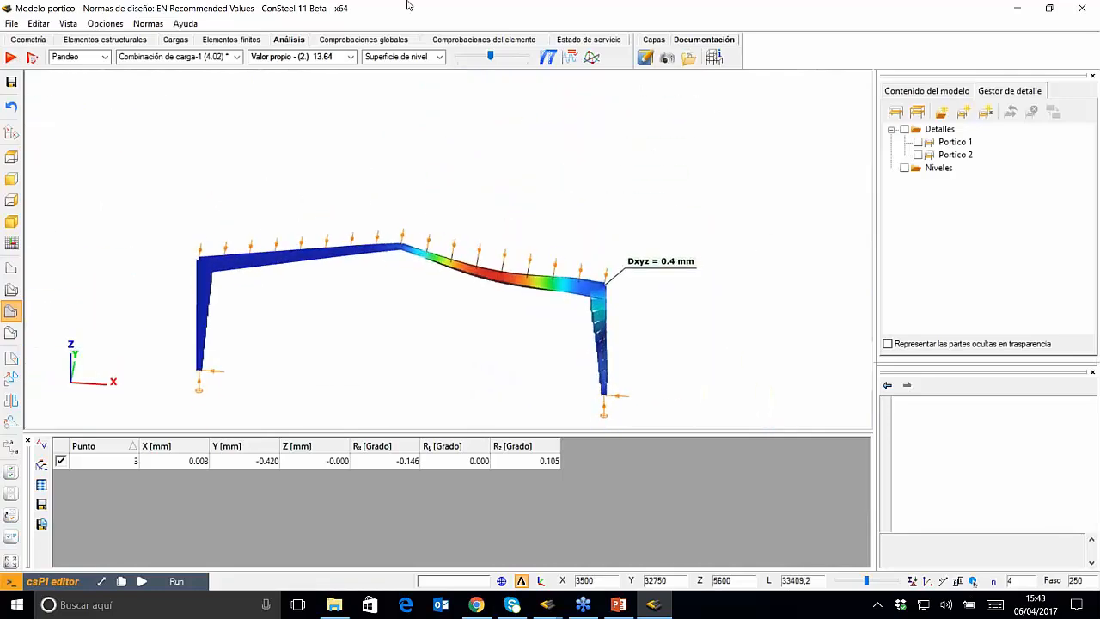
left_click(344, 57)
left_click(311, 104)
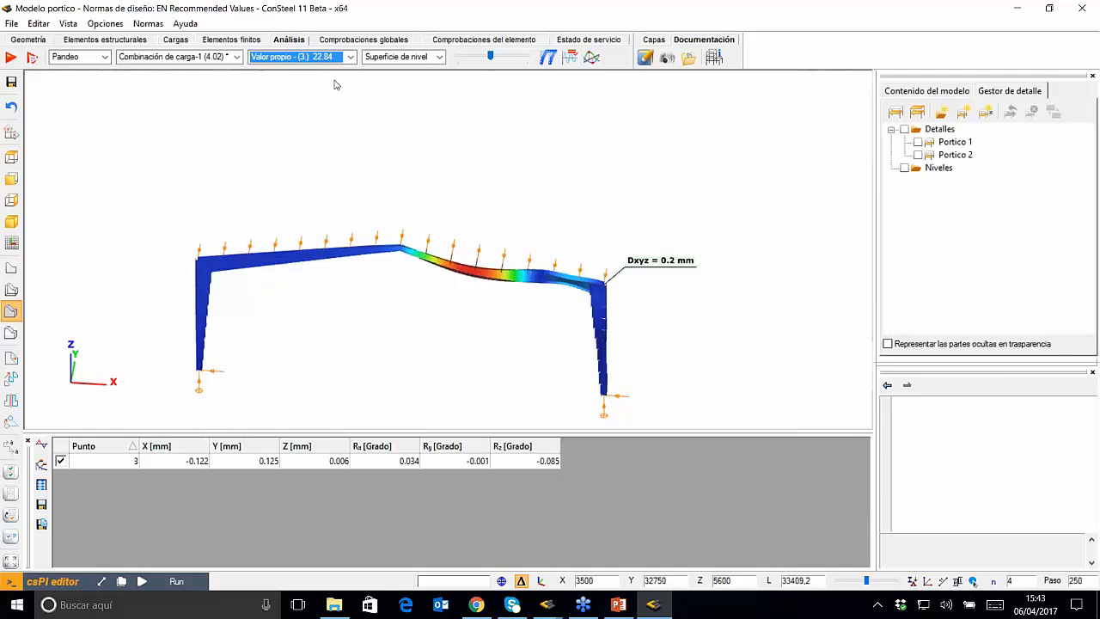
left_click(326, 60)
left_click(311, 104)
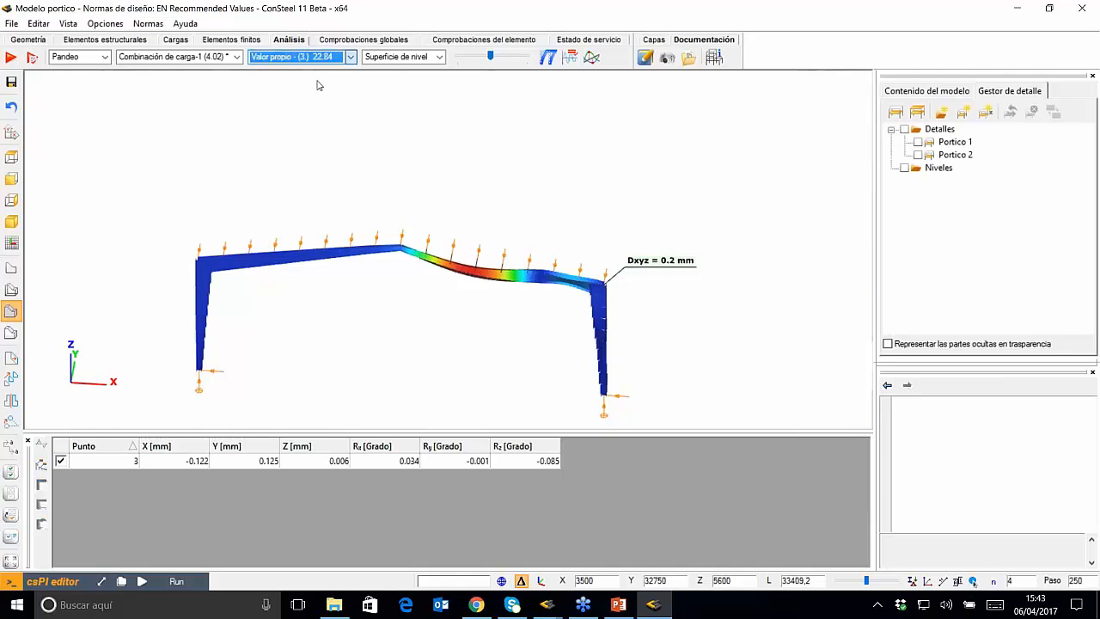
scroll(327, 60, "down", 1)
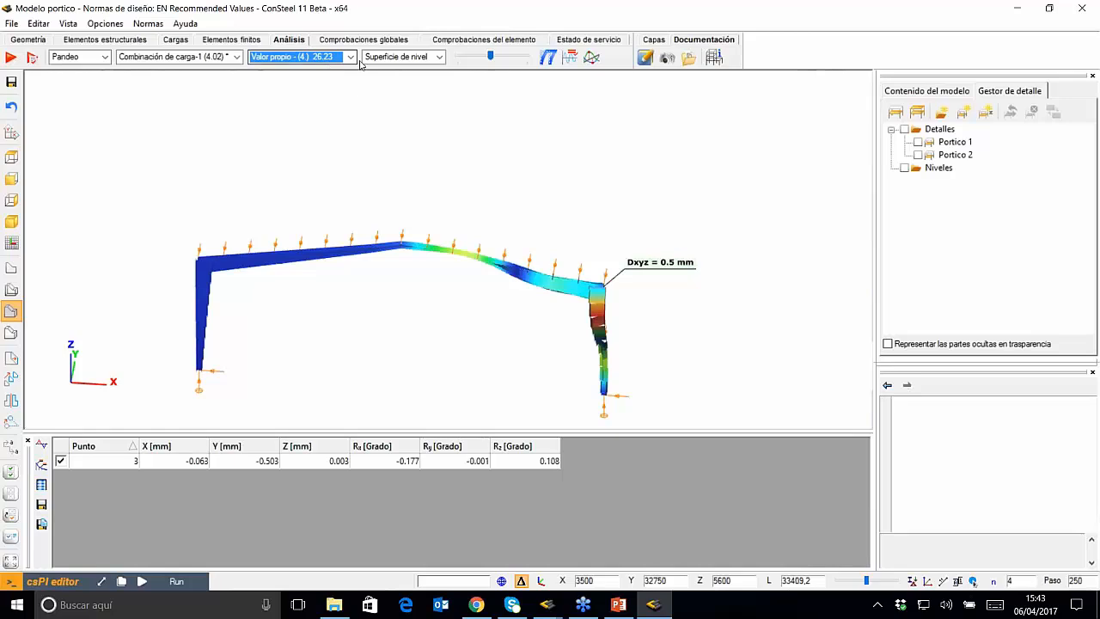
- Return to the first eigenvalue of Combinación de carga-1 and inspect the displacement along the buckled rafter
left_click(350, 56)
left_click(313, 83)
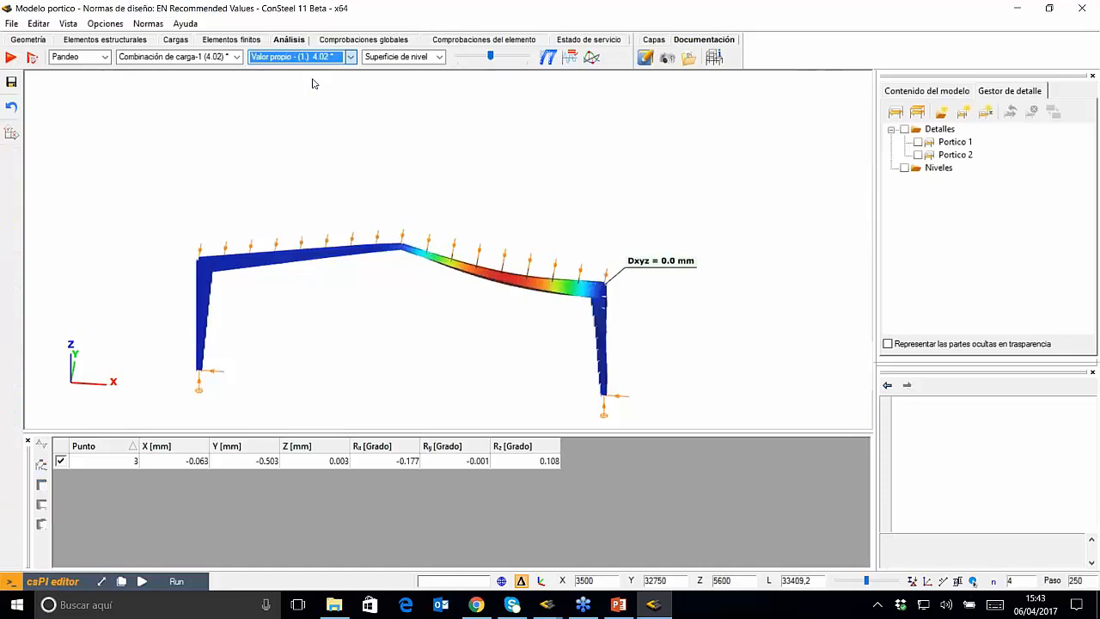
middle_click_drag(466, 203, 436, 181)
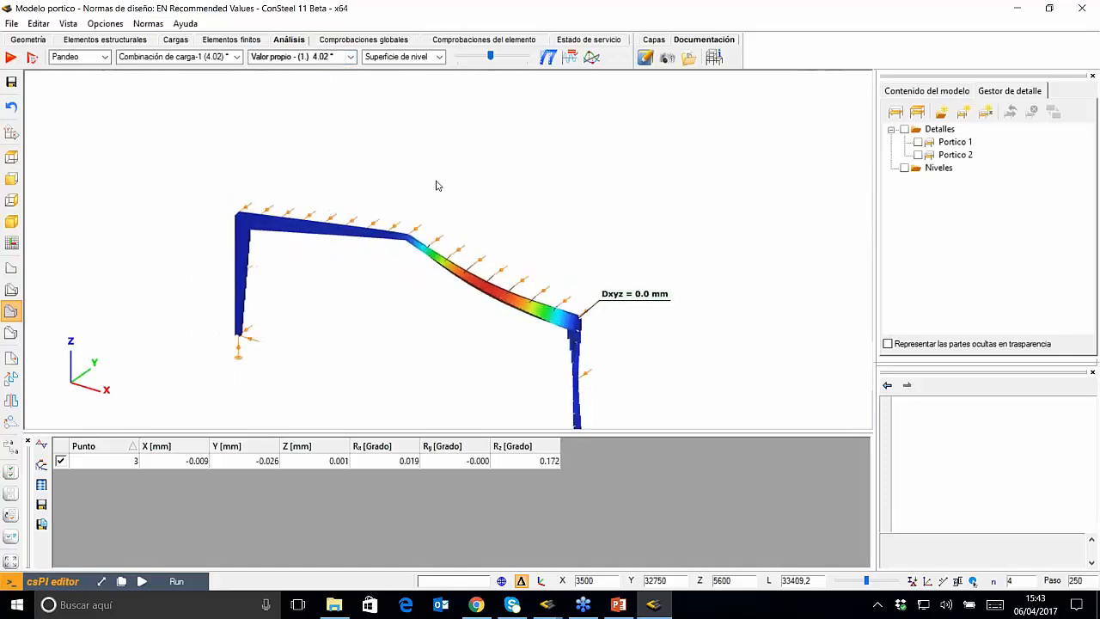
middle_click_drag(457, 266, 470, 199)
scroll(470, 198, "up", 1)
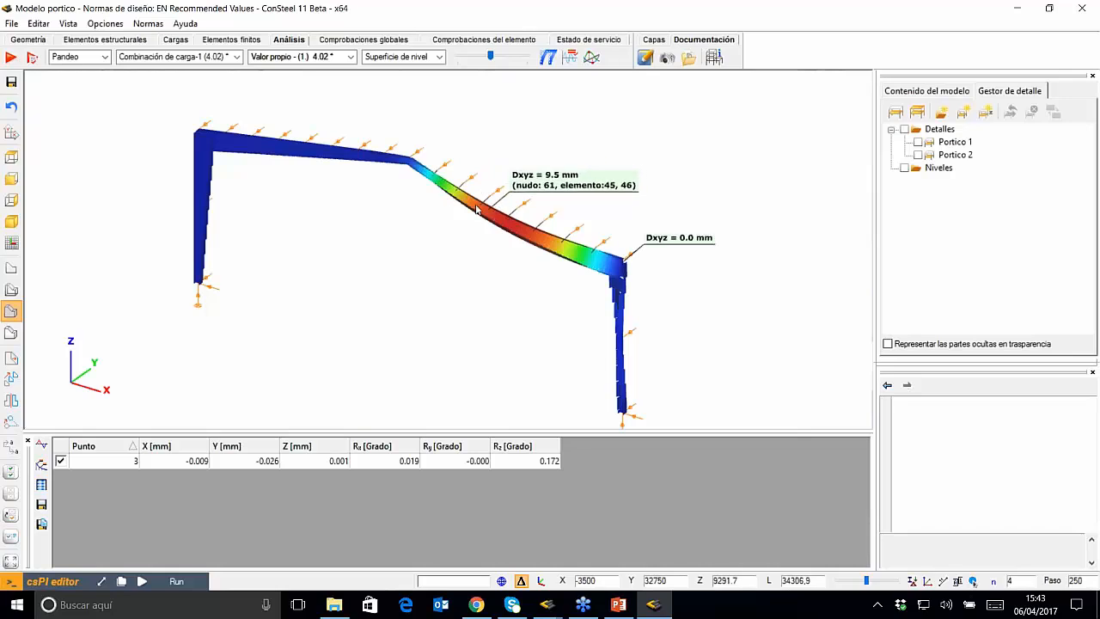
- Keep the Pandeo results and display the fourth eigenvalue's buckling shape for Combinación de carga-3
left_click(99, 57)
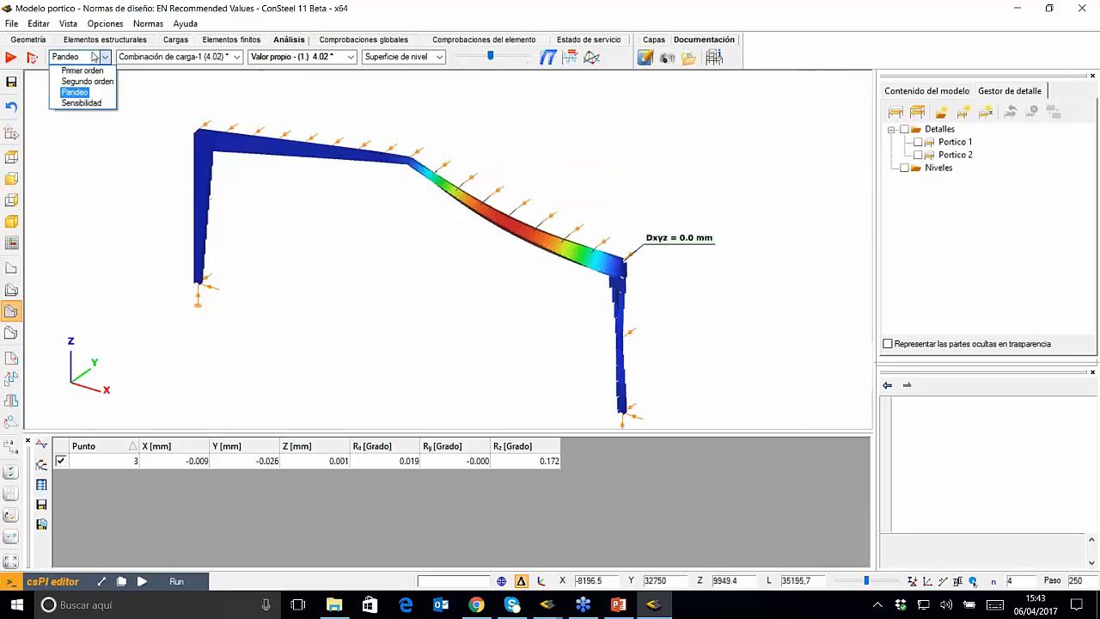
left_click(75, 92)
left_click(179, 57)
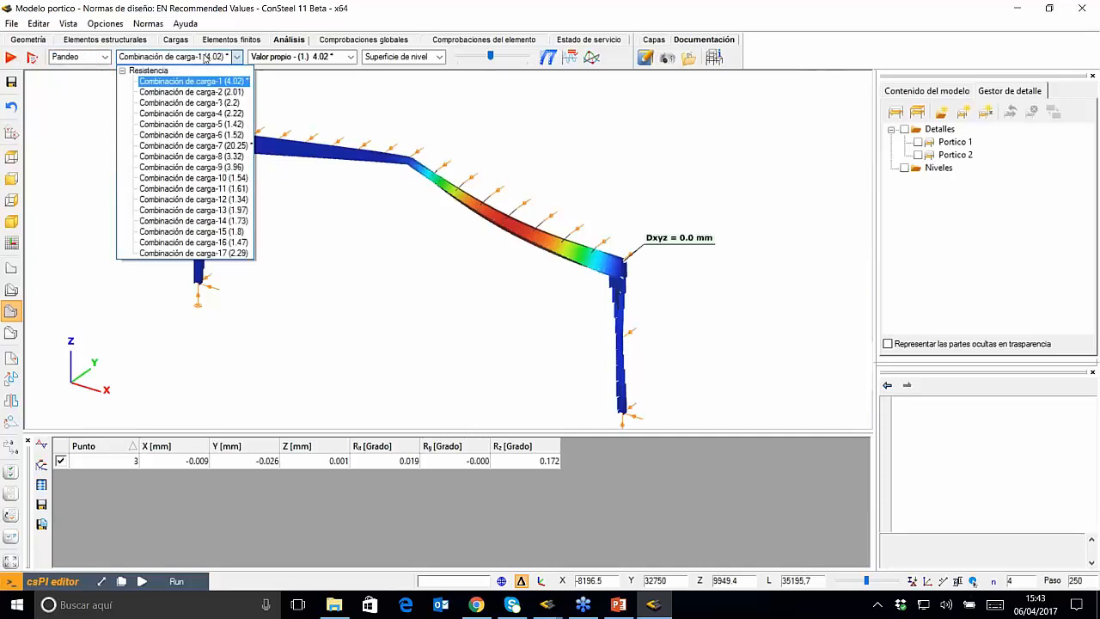
left_click(180, 104)
left_click(339, 56)
left_click(312, 110)
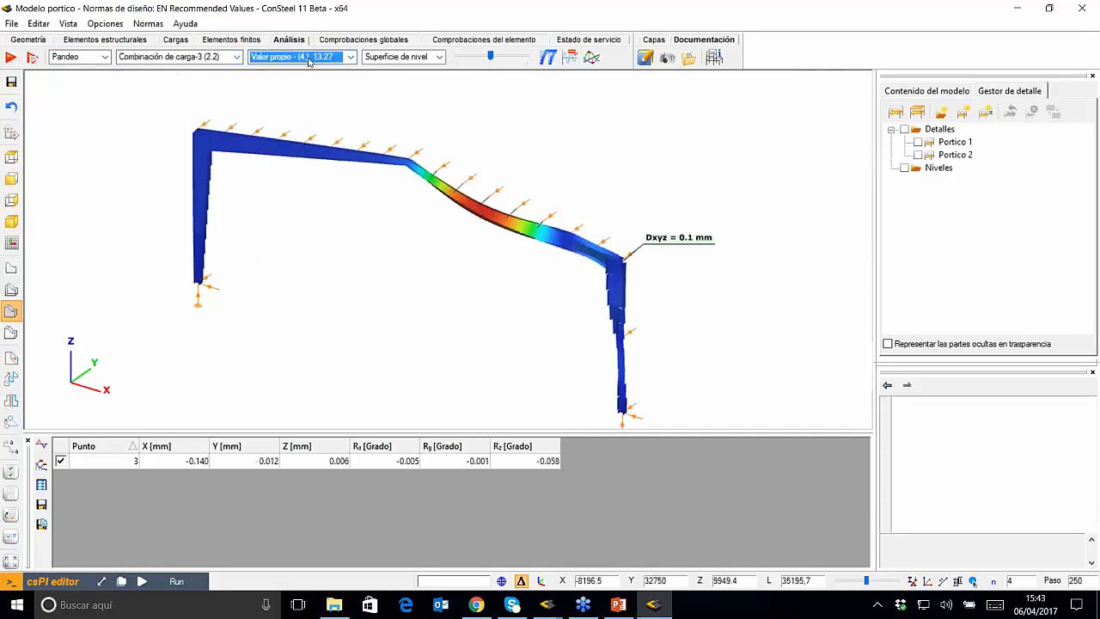
- Browse the buckling eigenvalue shapes of the frame for Combinación de carga-3 and Combinación de carga-9
scroll(308, 58, "down", 2)
scroll(308, 58, "down", 1)
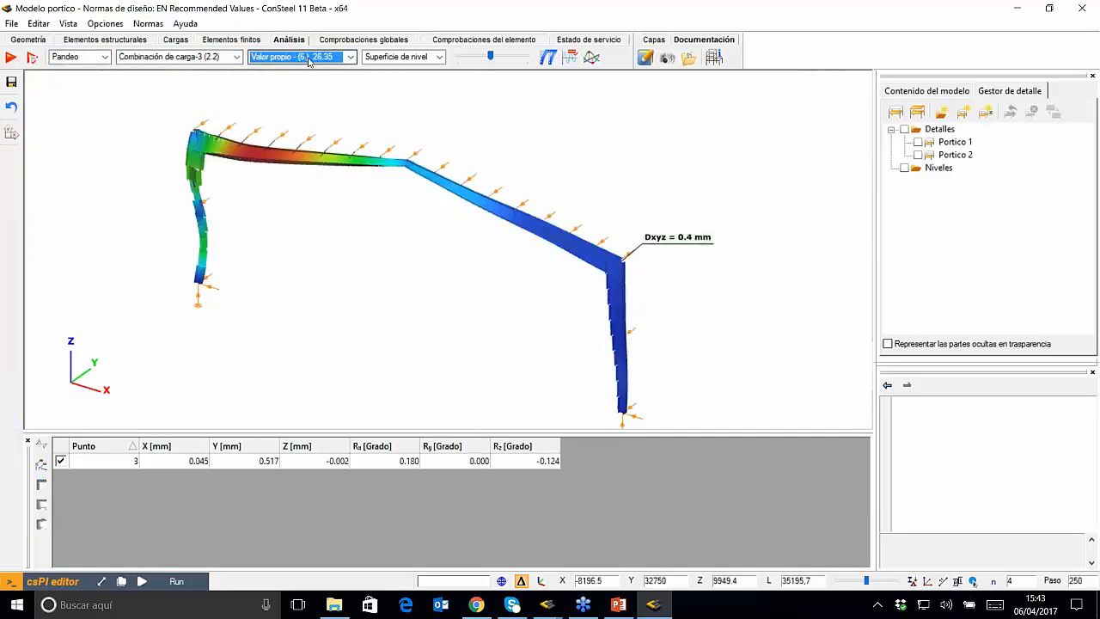
left_click(193, 59)
left_click(226, 168)
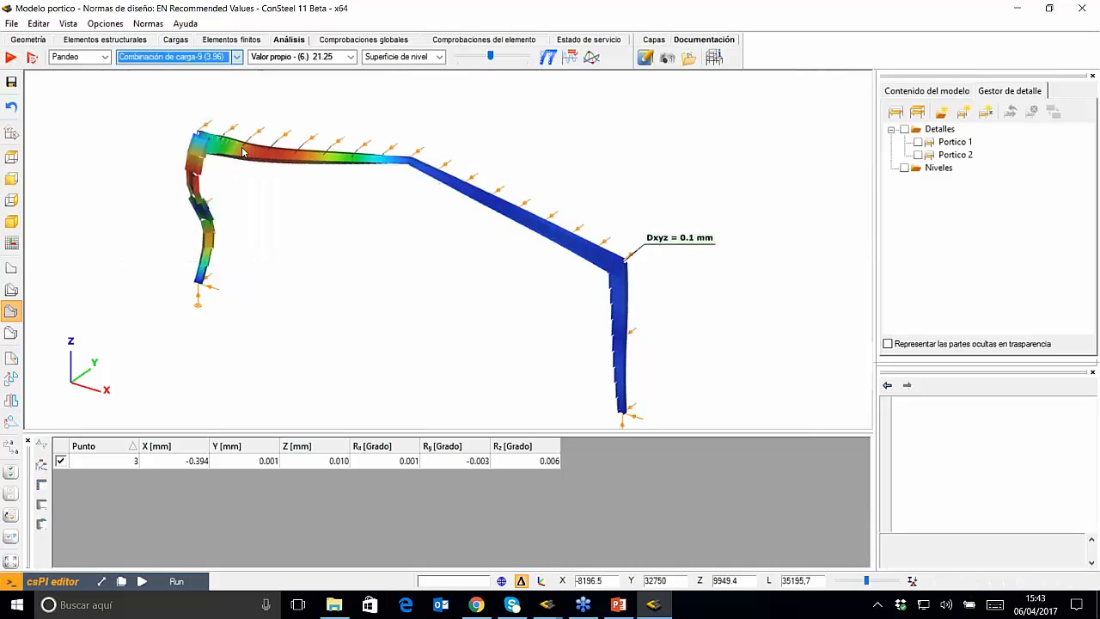
left_click(333, 60)
left_click(308, 88)
scroll(320, 59, "down", 5)
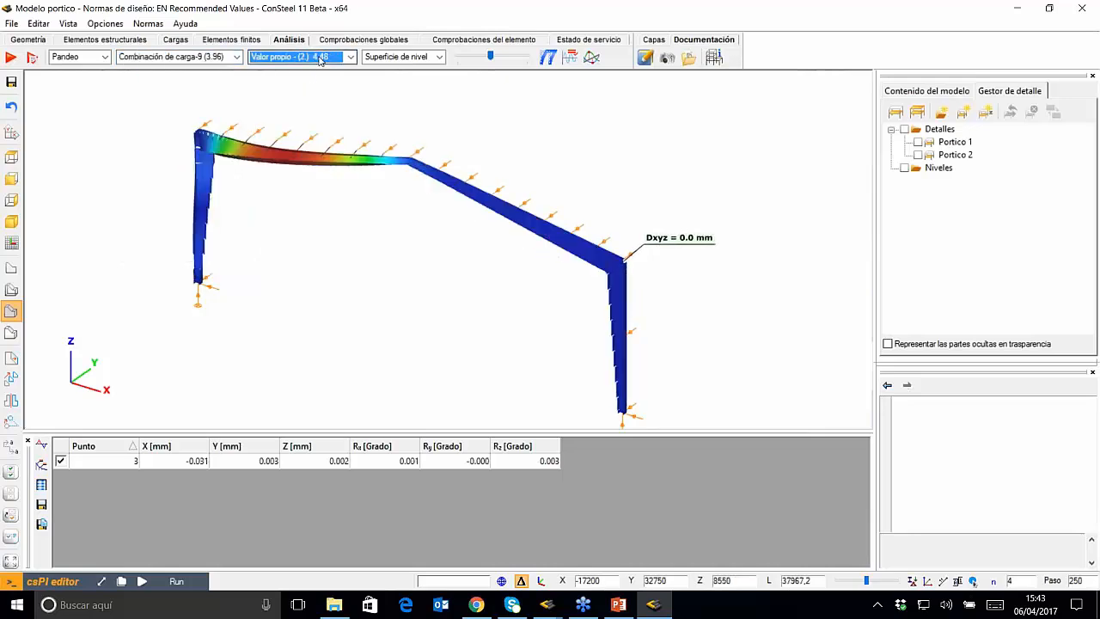
scroll(319, 58, "down", 1)
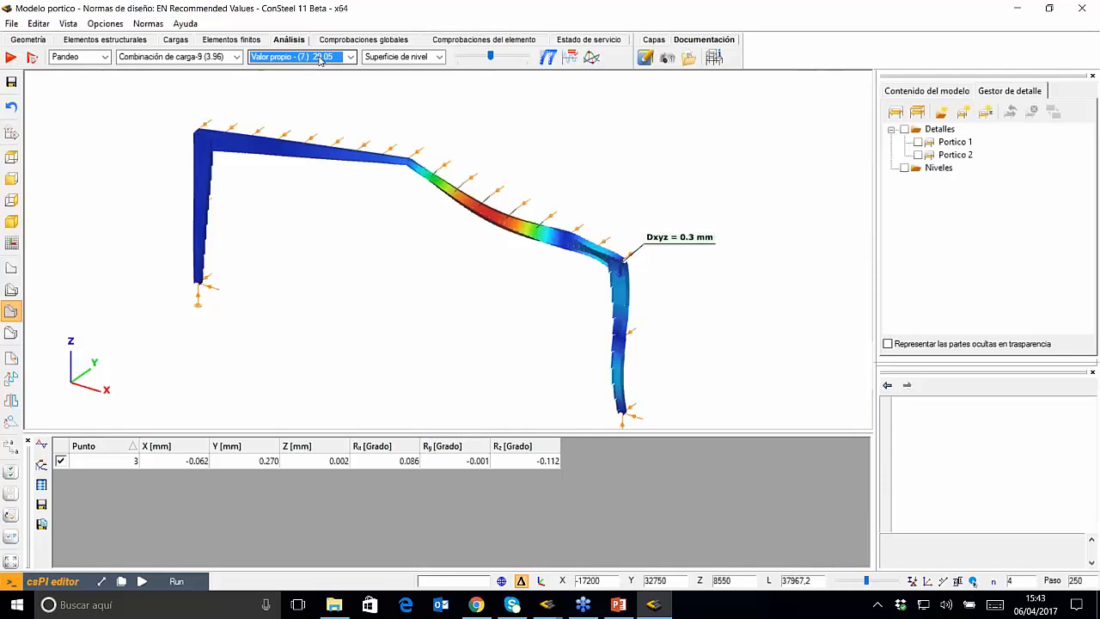
- Display the Sensibilidad results as Resumen de resultados with the minimum threshold at 20 %
left_click(82, 57)
left_click(82, 101)
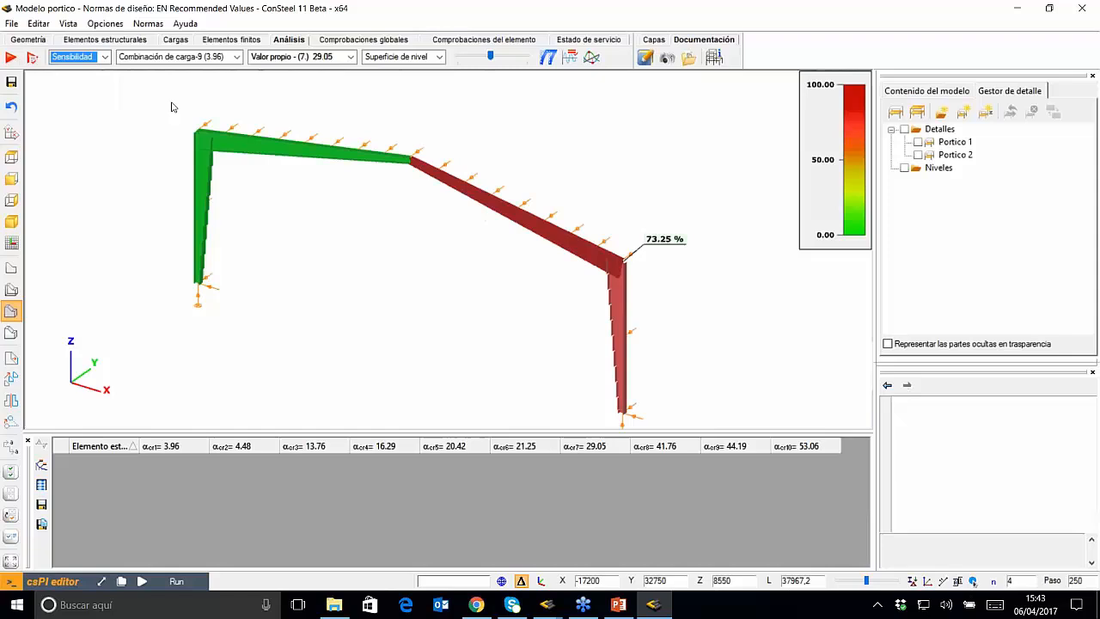
left_click(300, 57)
left_click(200, 60)
left_click(184, 71)
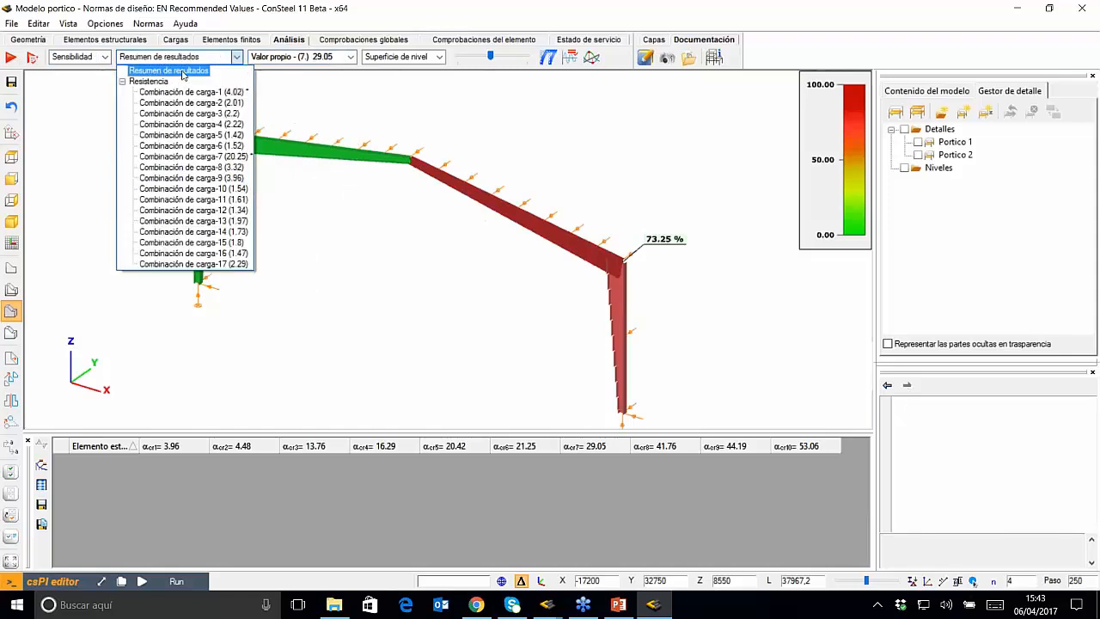
left_click(318, 60)
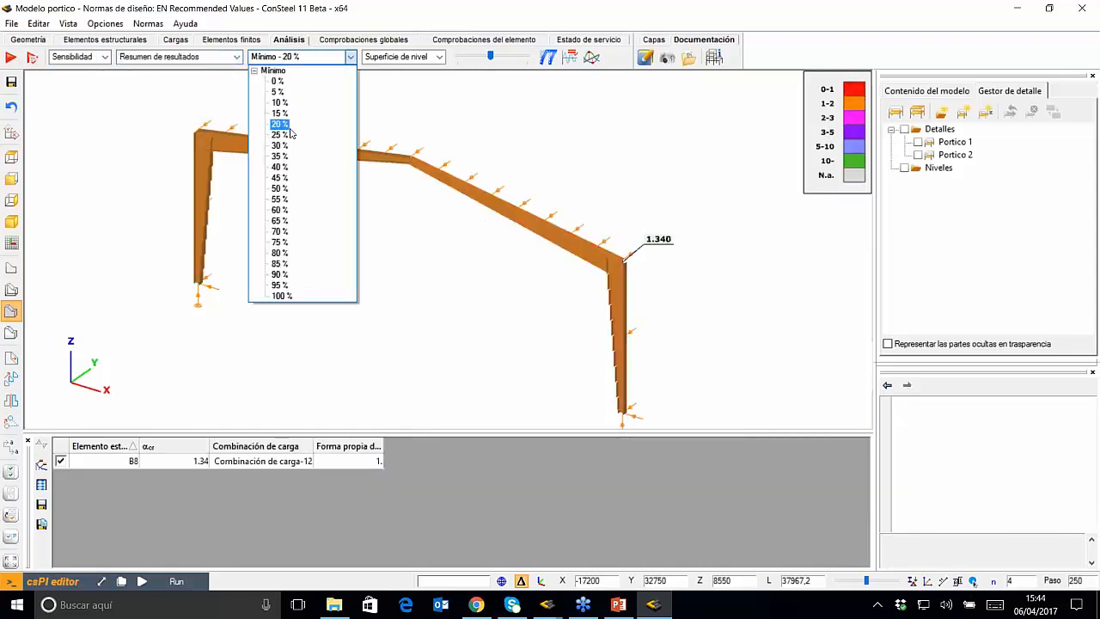
left_click(289, 127)
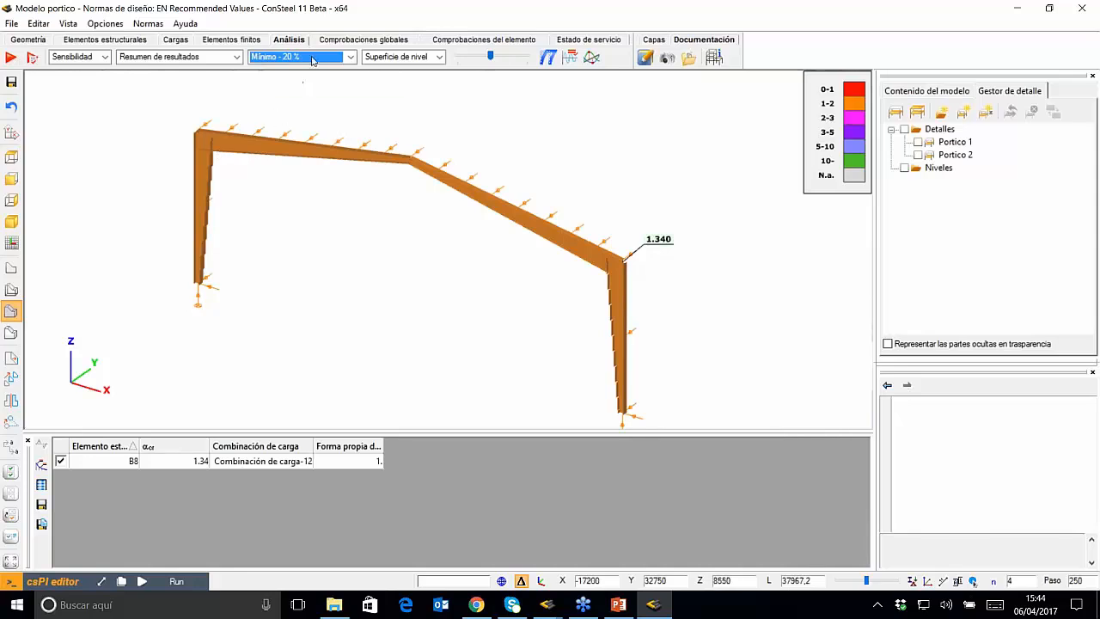
- Run the global steel design check with the buckling resistance verification disabled, keeping the EN 1993-1-1 6.2 cross-section check
left_click(363, 39)
left_click(13, 60)
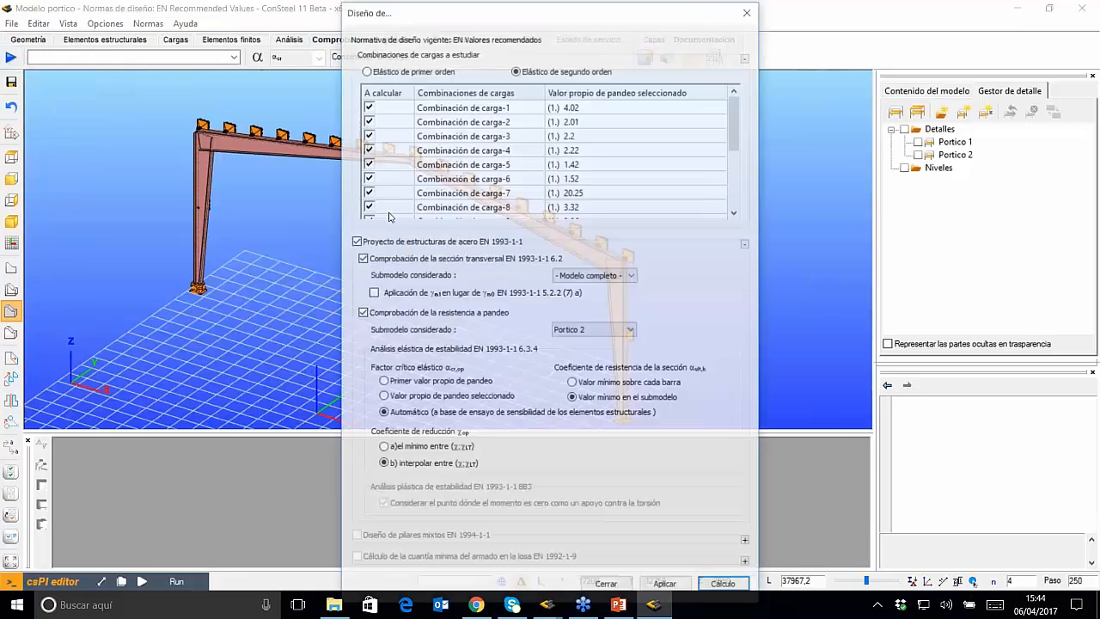
left_click(469, 313)
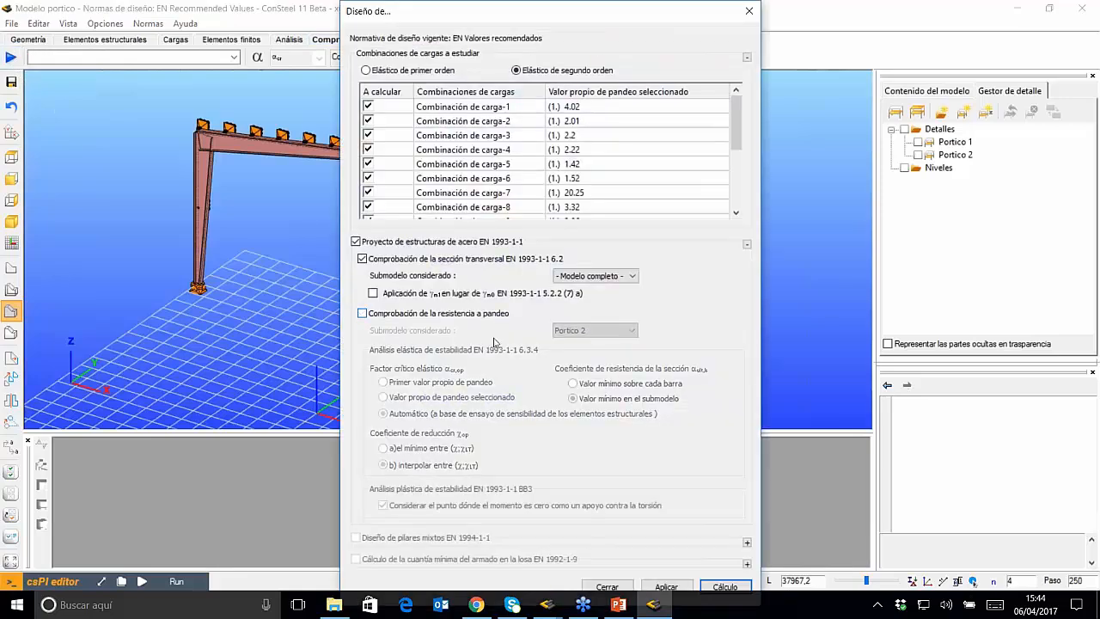
left_click(726, 587)
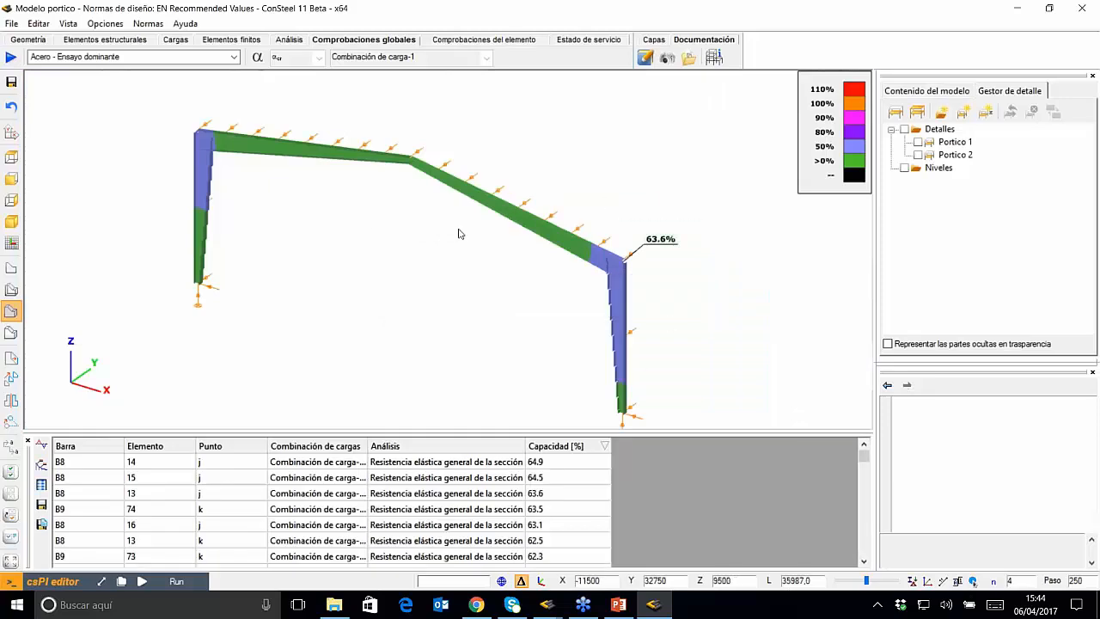
- Open the section module for the rafter's cross-section at the right-hand eave
left_click(609, 263)
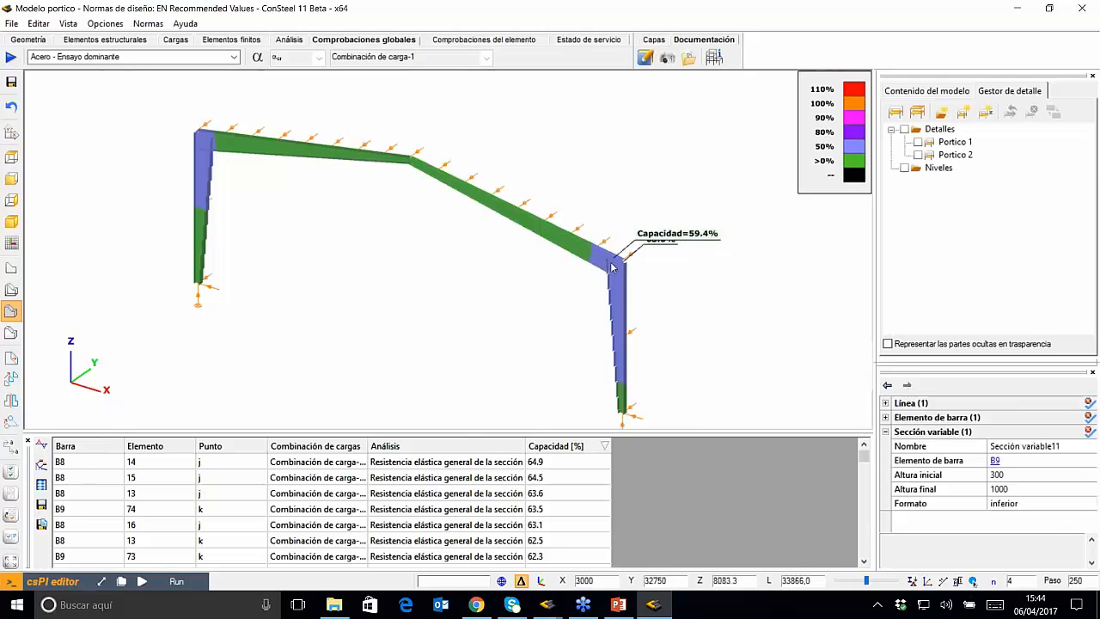
right_click(614, 245)
left_click(657, 298)
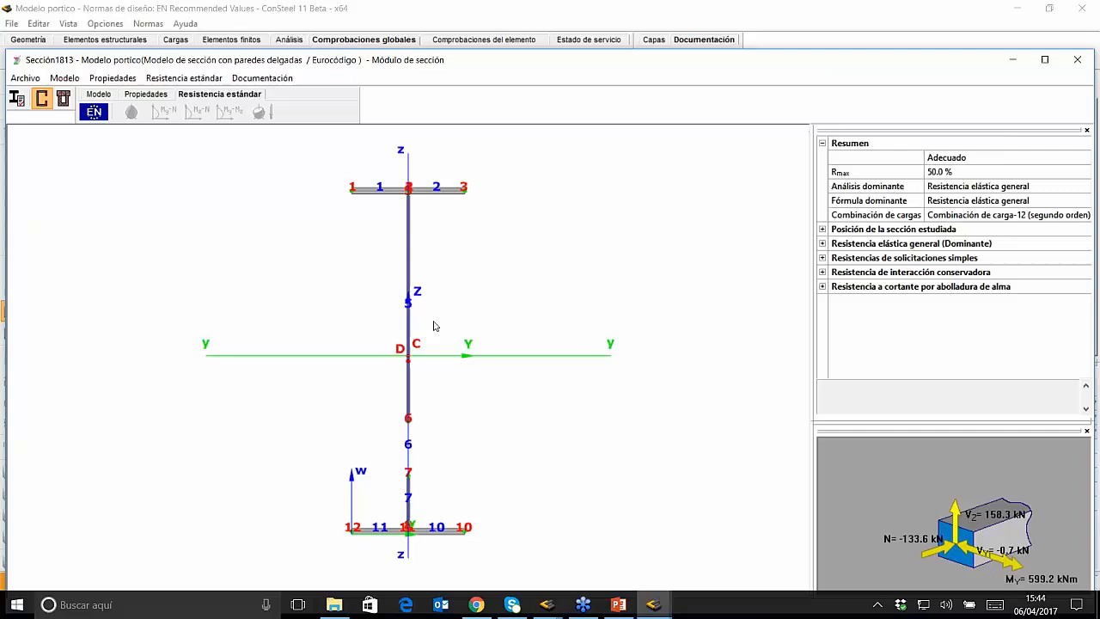
- Examine the drawn cross-section closely, focusing on the web part between nodes 6 and 7
middle_click_drag(433, 325, 415, 265)
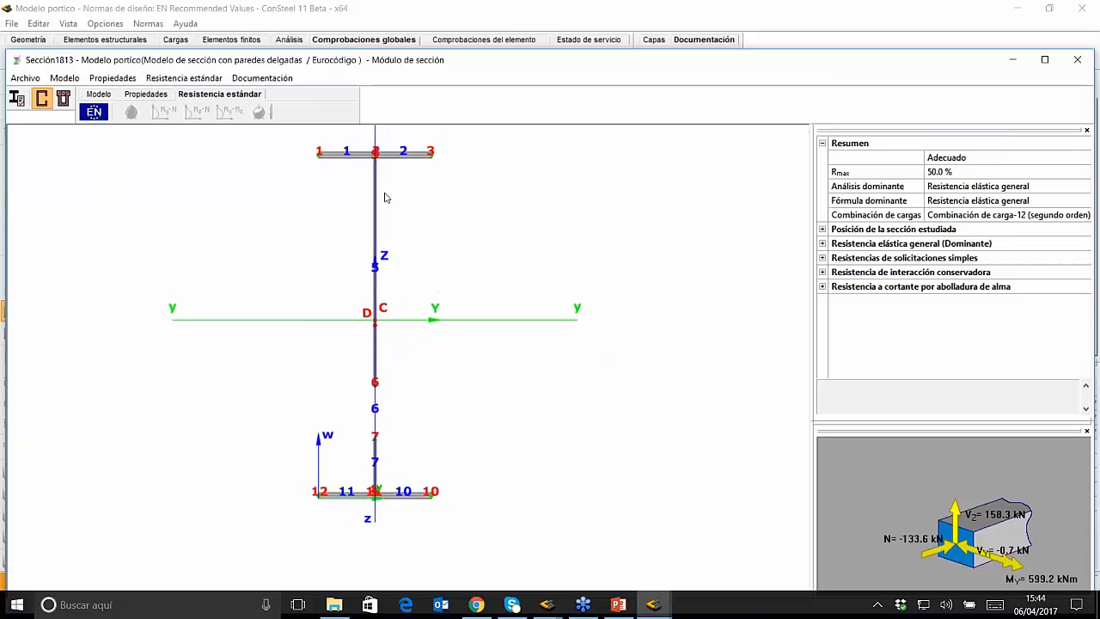
scroll(386, 421, "up", 3)
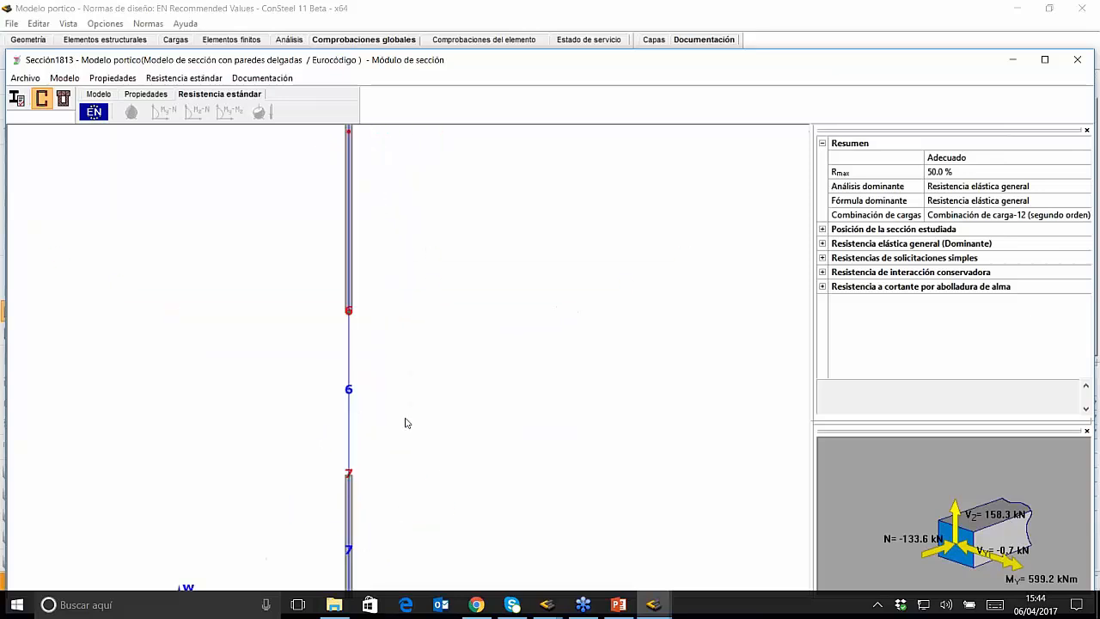
scroll(392, 488, "down", 1)
scroll(369, 412, "up", 4)
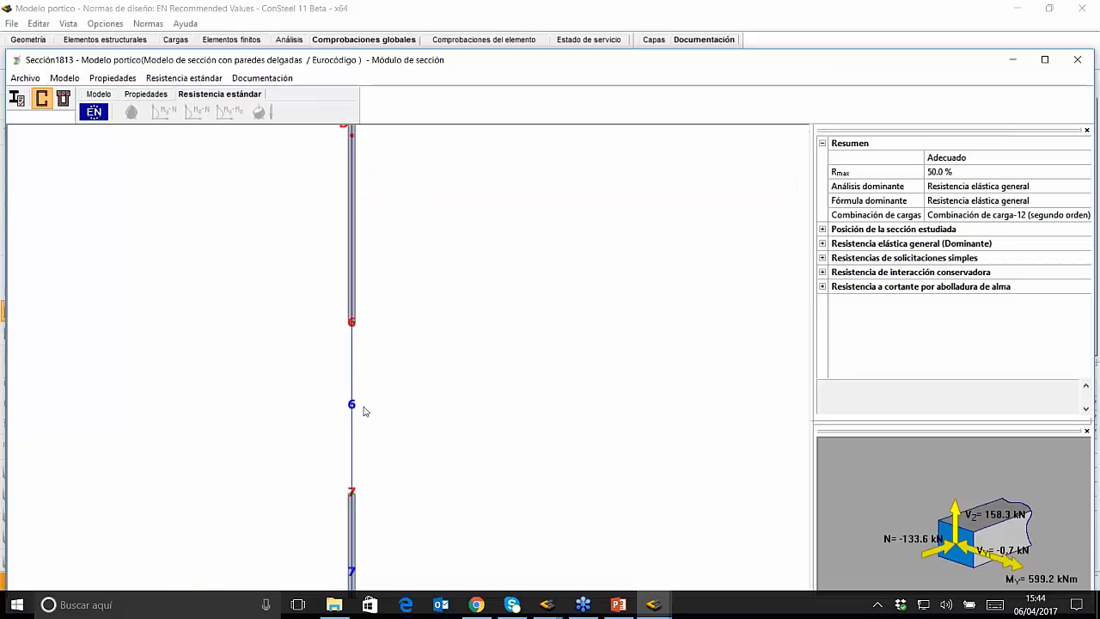
scroll(327, 342, "down", 5)
scroll(323, 340, "down", 3)
middle_click_drag(323, 341, 340, 360)
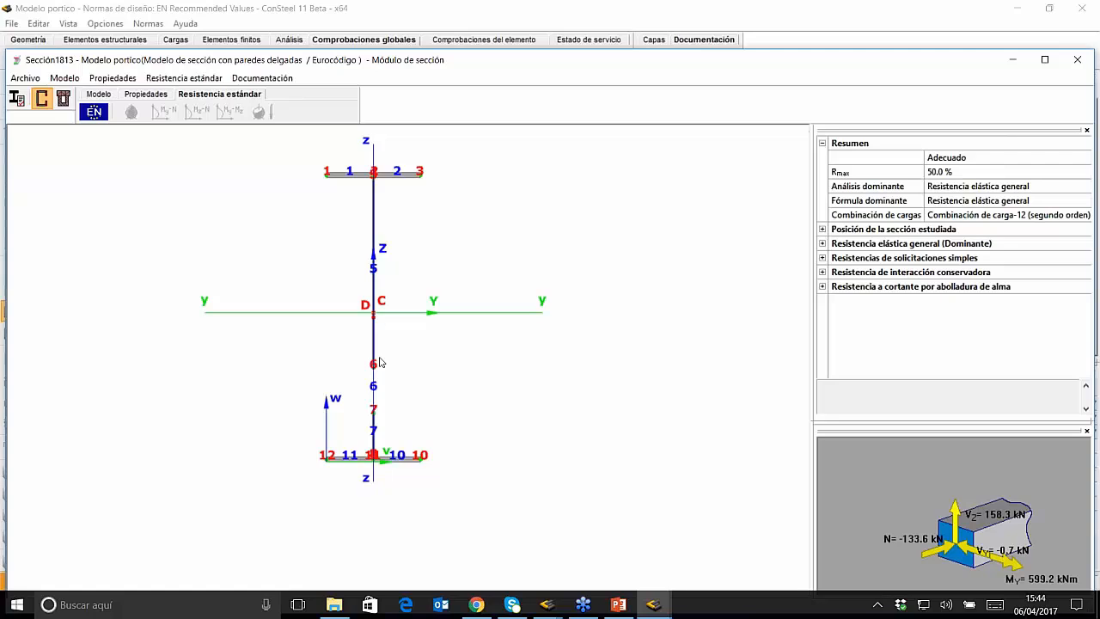
scroll(378, 365, "up", 2)
- Expand the bending results under Resistencias de solicitaciones simples and highlight the Clase de sección entry
left_click(825, 261)
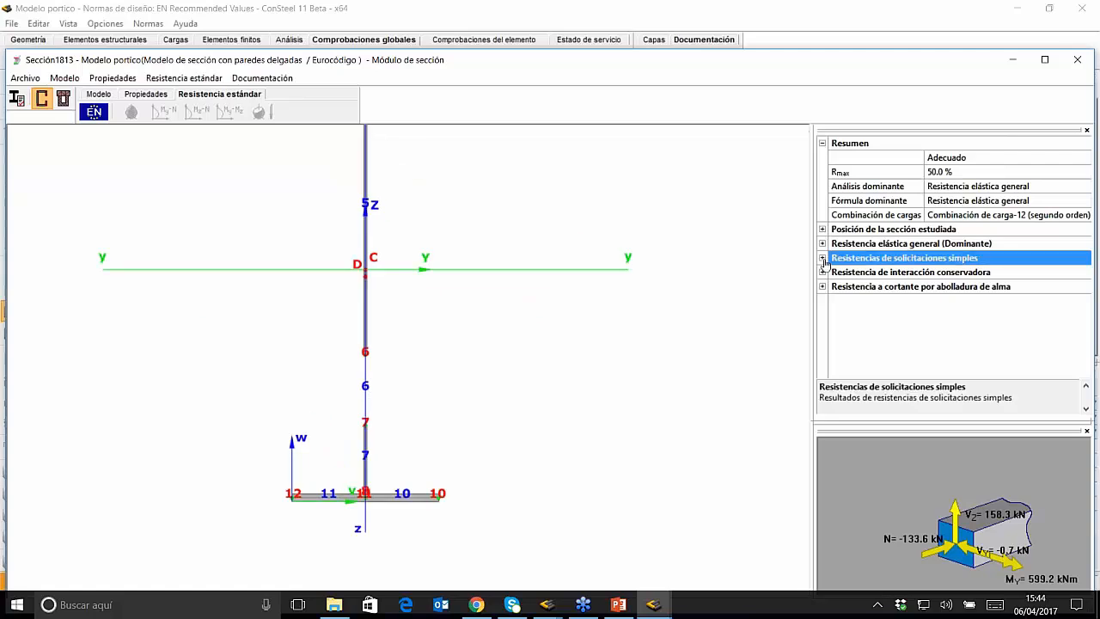
left_click(822, 258)
left_click(822, 286)
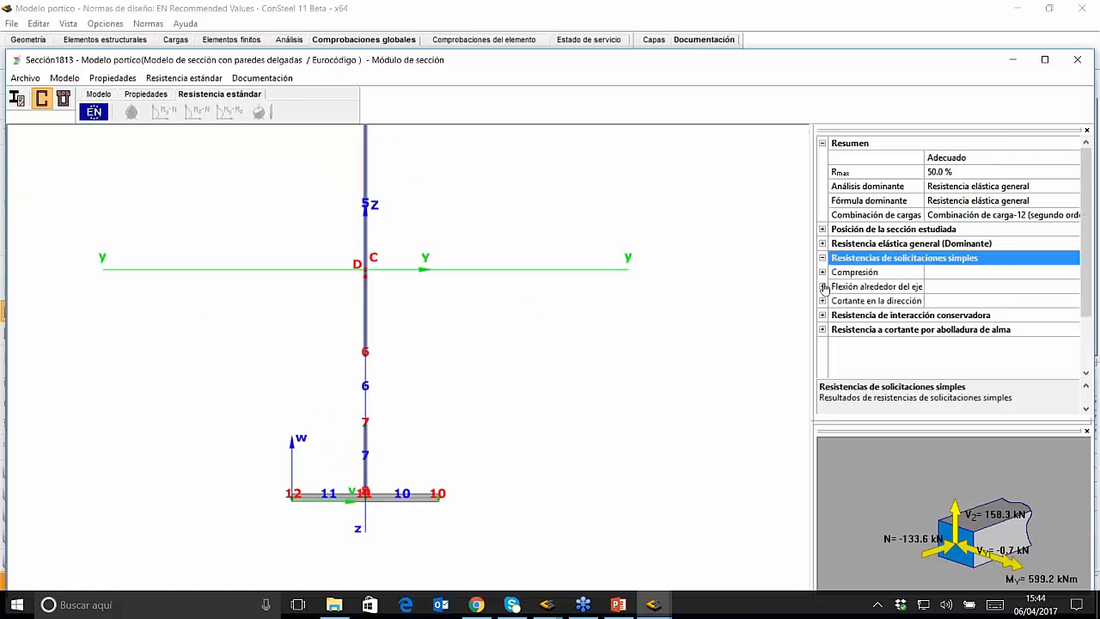
left_click(981, 318)
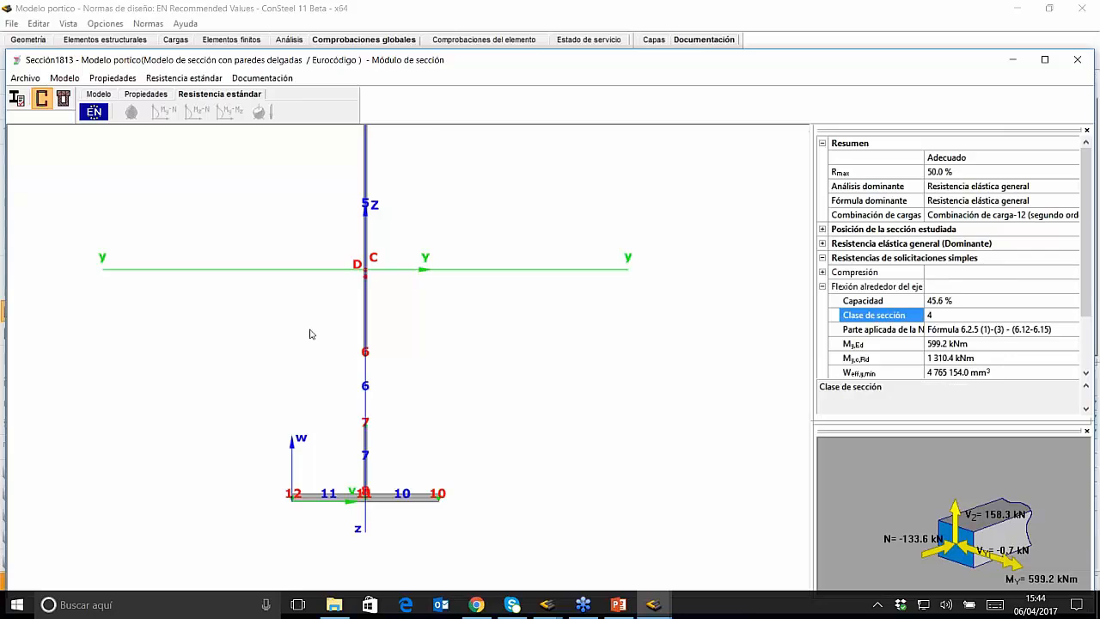
- Compare the section class with the web gap between nodes 6 and 7, and close the section module
middle_click_drag(284, 322, 472, 302)
scroll(587, 359, "up", 3)
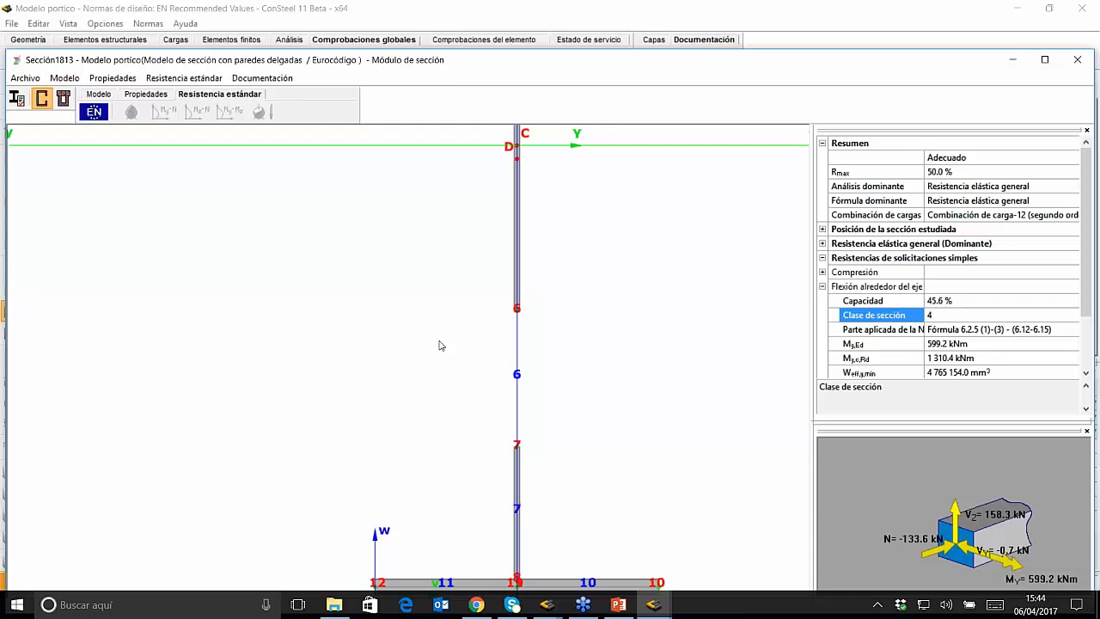
scroll(439, 346, "down", 4)
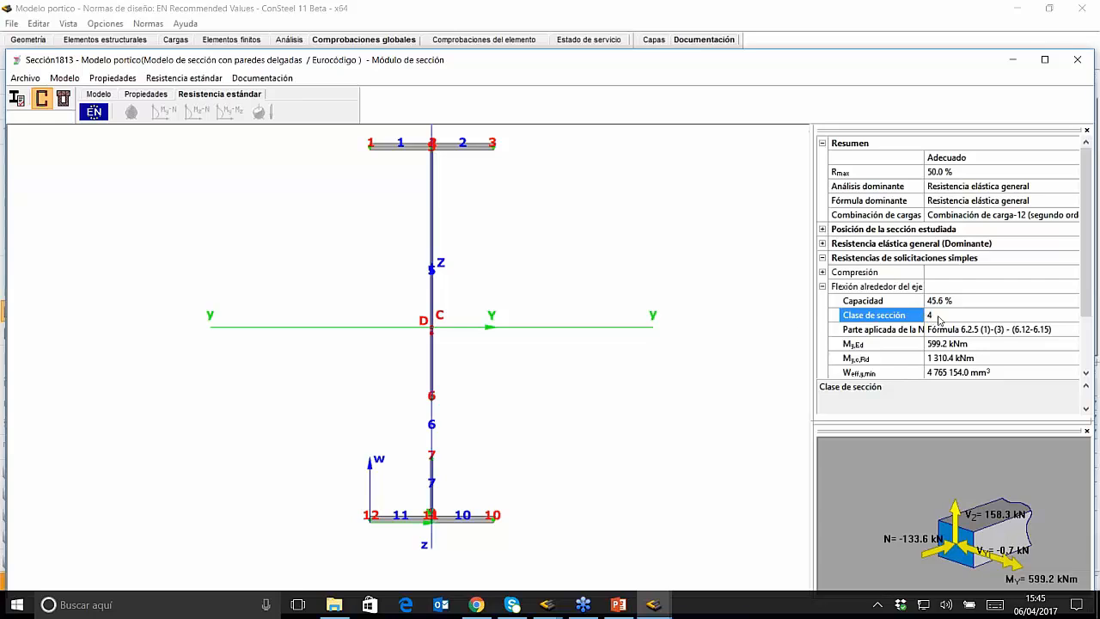
scroll(412, 346, "up", 3)
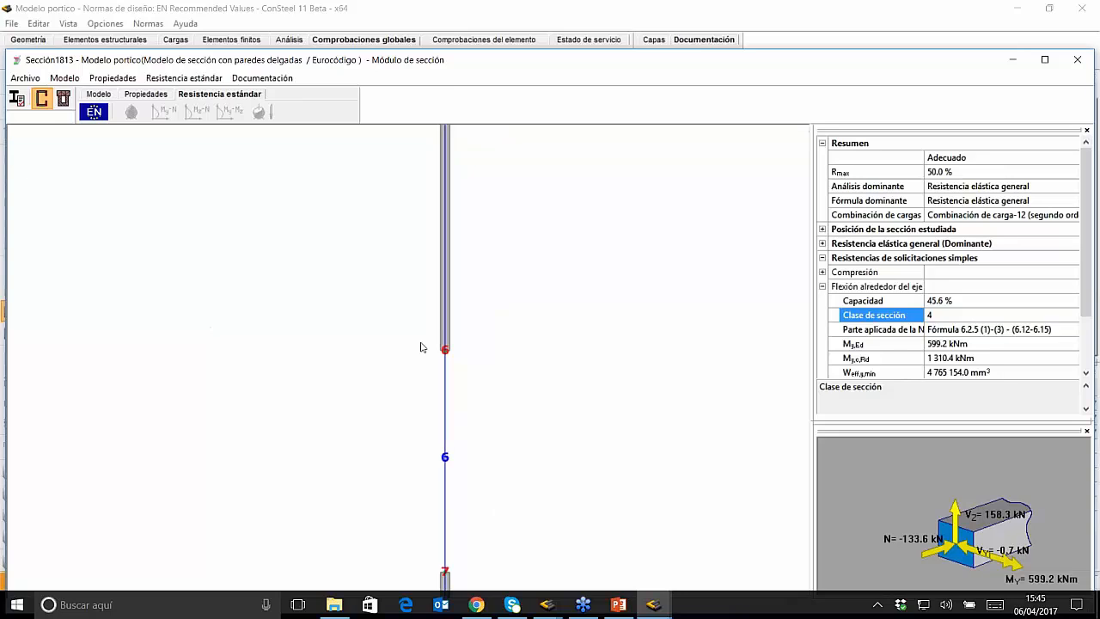
scroll(421, 346, "down", 3)
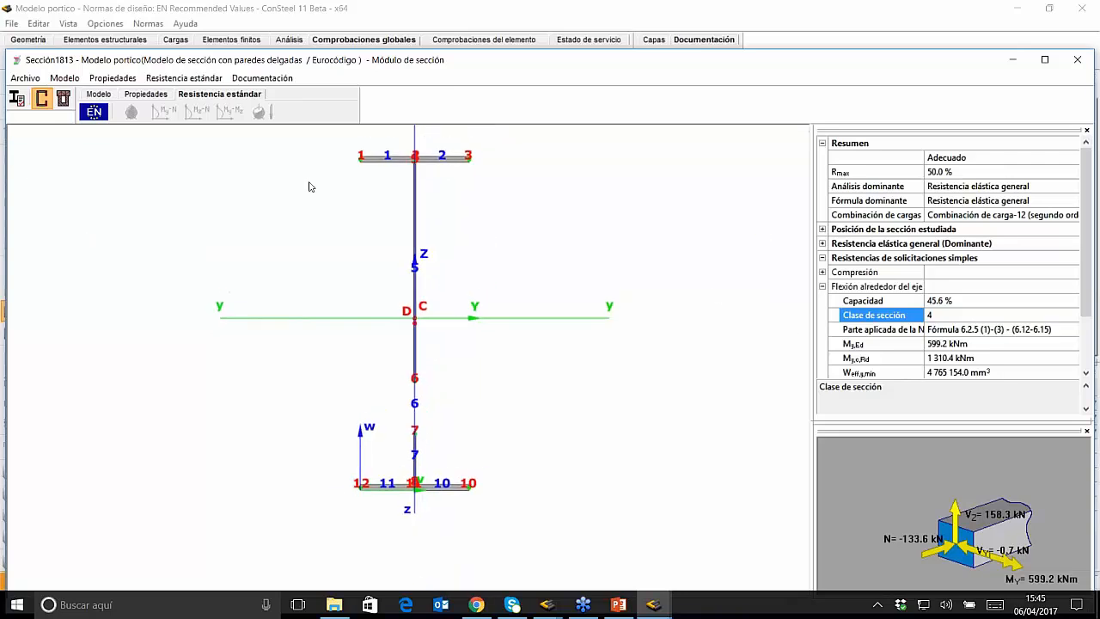
left_click(1077, 59)
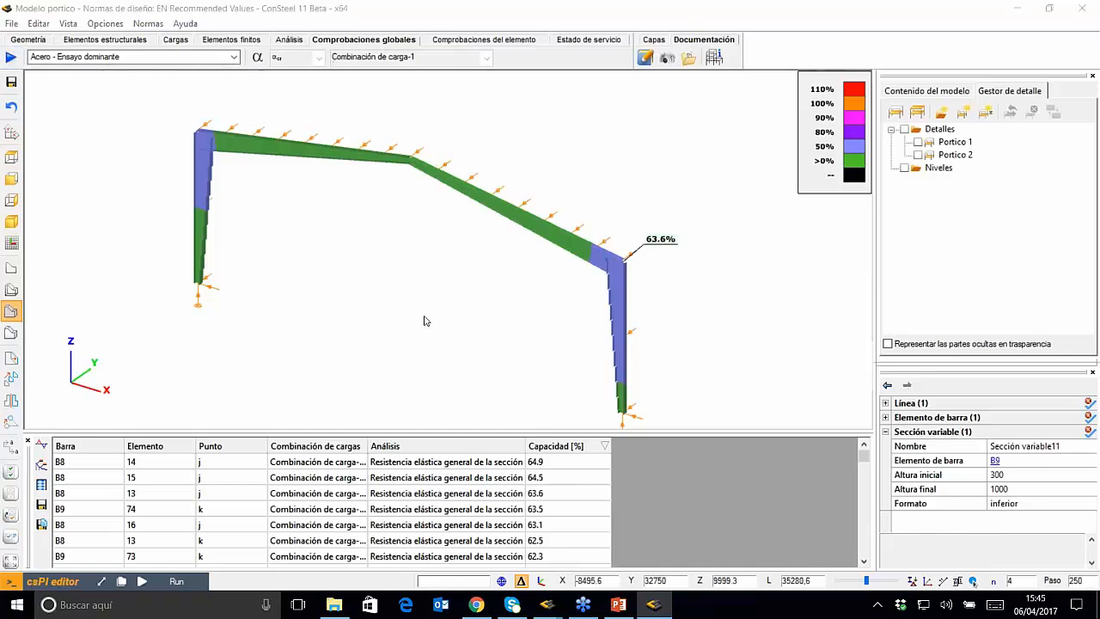
- Rerun the global steel check with the buckling resistance verification enabled for submodel Portico 2
left_click(362, 313)
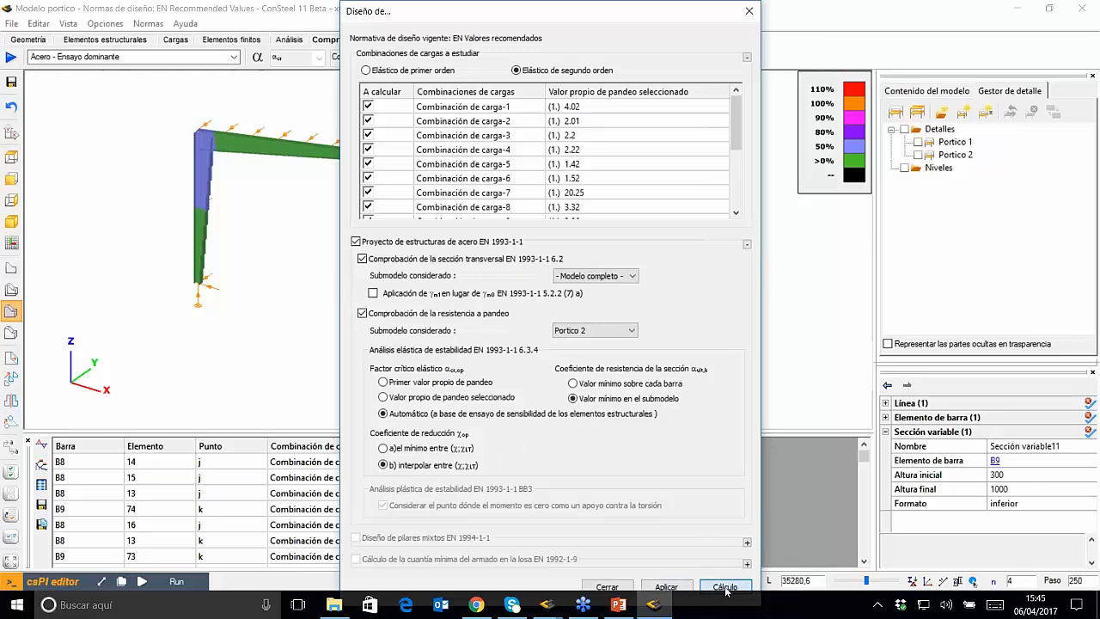
key("Return")
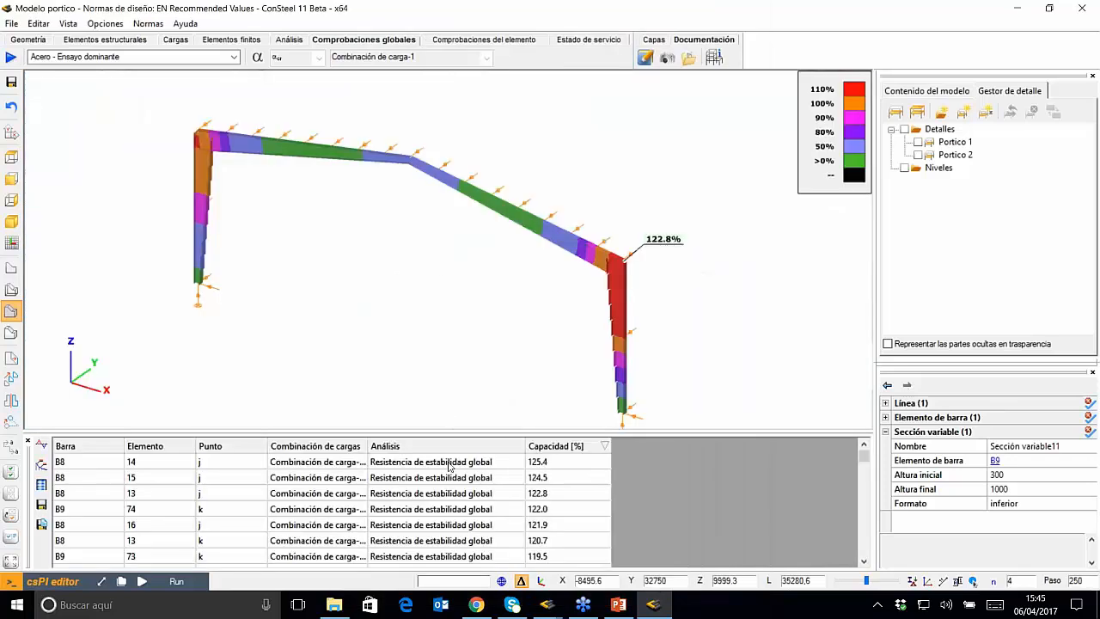
- Locate the result of bar B8, element 14, on the frame and inspect the capacity distribution around that eave
left_click(448, 465)
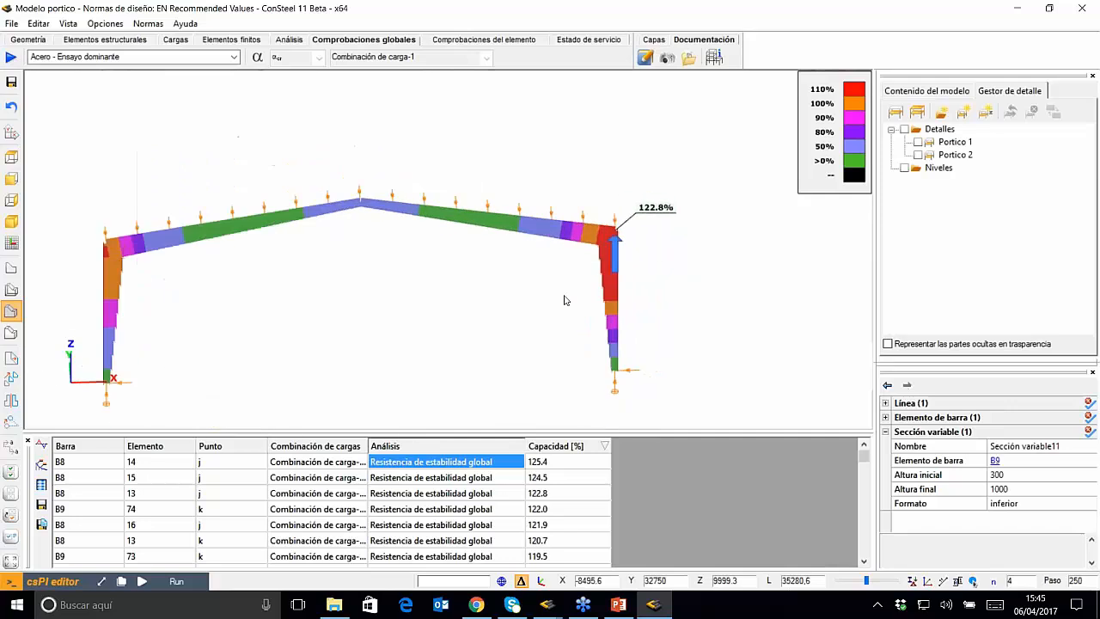
mouse_move(589, 306)
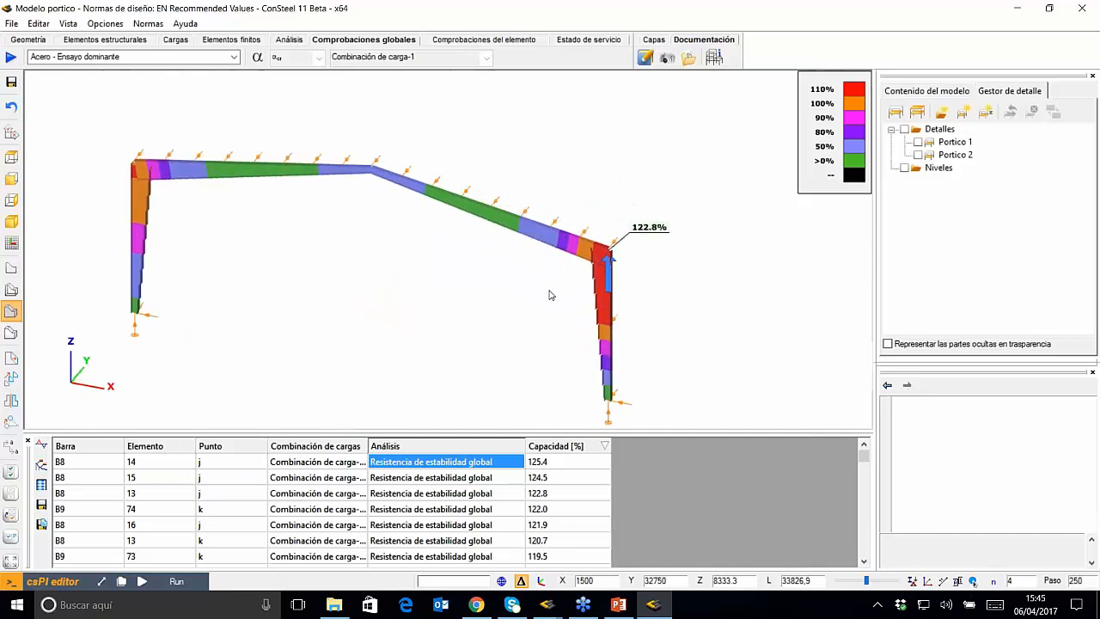
mouse_move(558, 246)
middle_click_drag(573, 244, 385, 243)
scroll(457, 248, "up", 6)
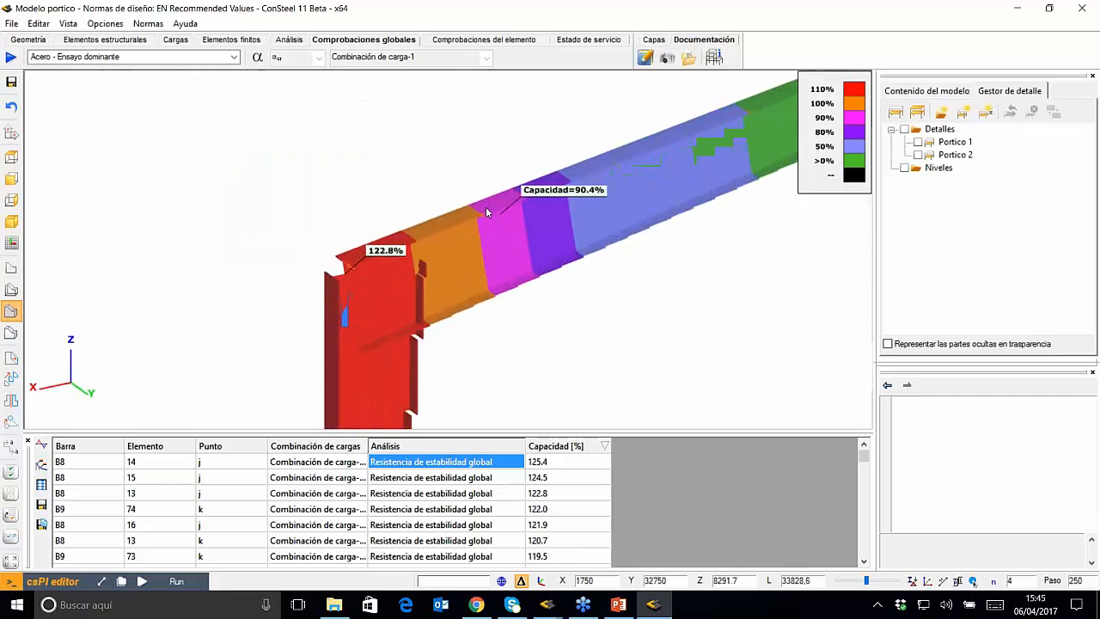
scroll(504, 305, "down", 5)
middle_click_drag(461, 296, 609, 310)
middle_click_drag(559, 373, 466, 165)
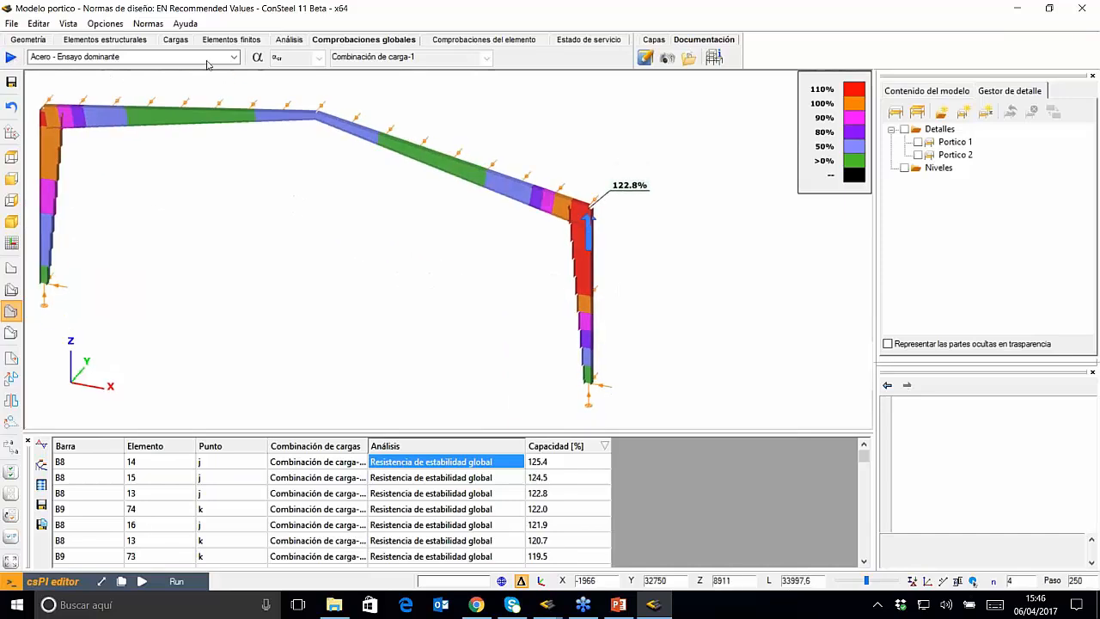
- Show the load model close up at the right-hand eave and change the bars' display from solid to lines, ending with wireframe sections
left_click(174, 43)
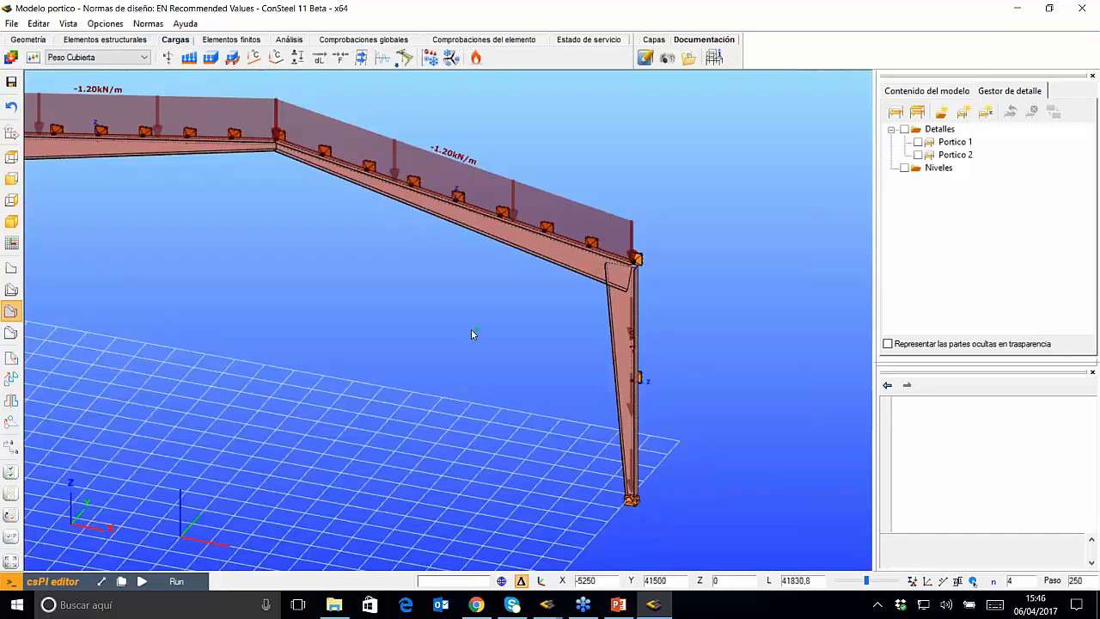
scroll(684, 278, "up", 5)
scroll(601, 248, "up", 1)
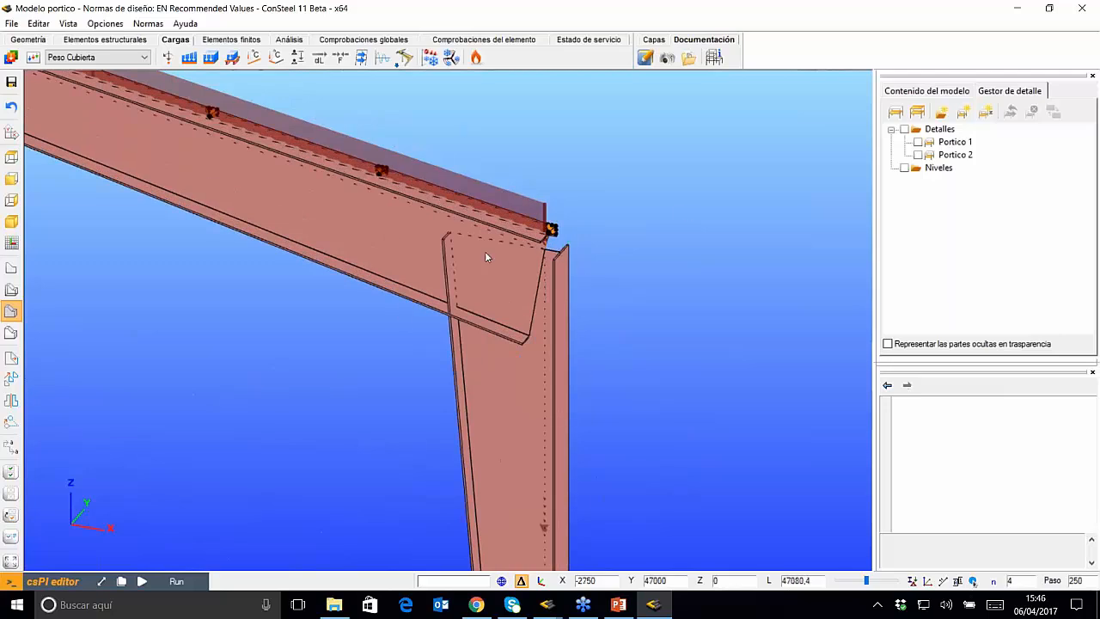
left_click(11, 268)
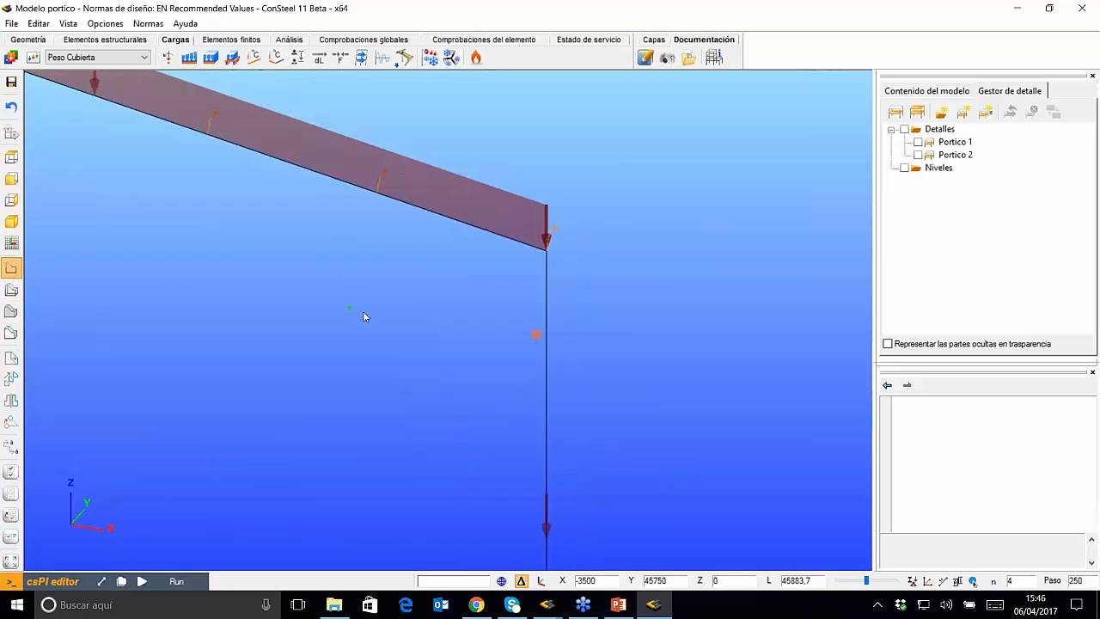
left_click(11, 290)
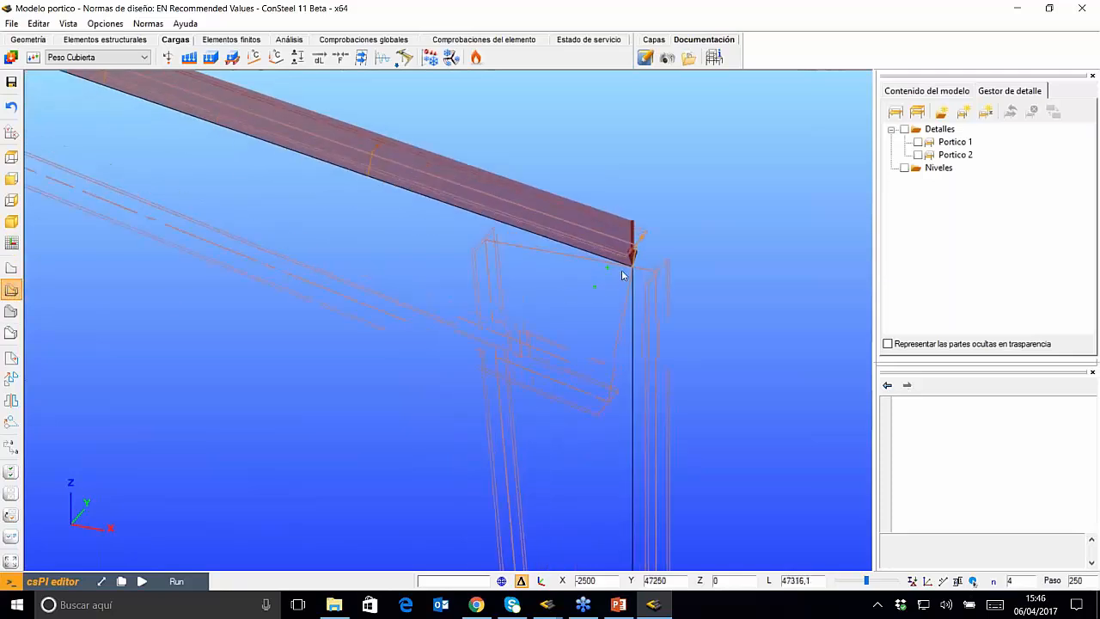
- Switch on the frame corner function in the Frame Corner Wizard, apply it and close the wizard
mouse_move(649, 263)
middle_mouse_down("alt")
mouse_move(677, 244)
mouse_move(658, 254)
middle_mouse_up("alt")
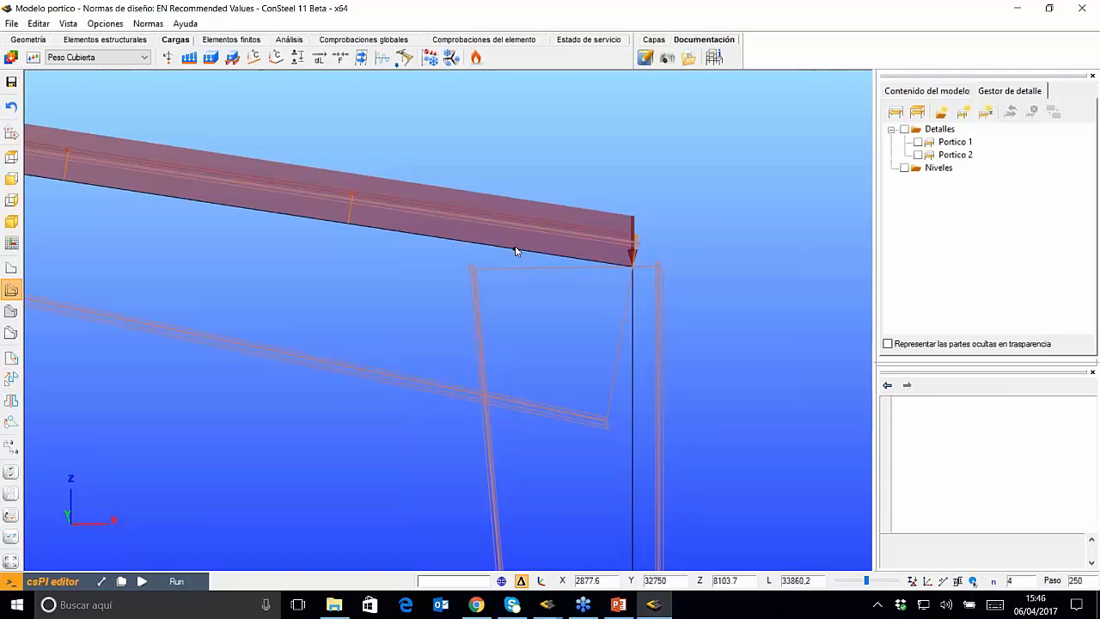
scroll(494, 282, "down", 5)
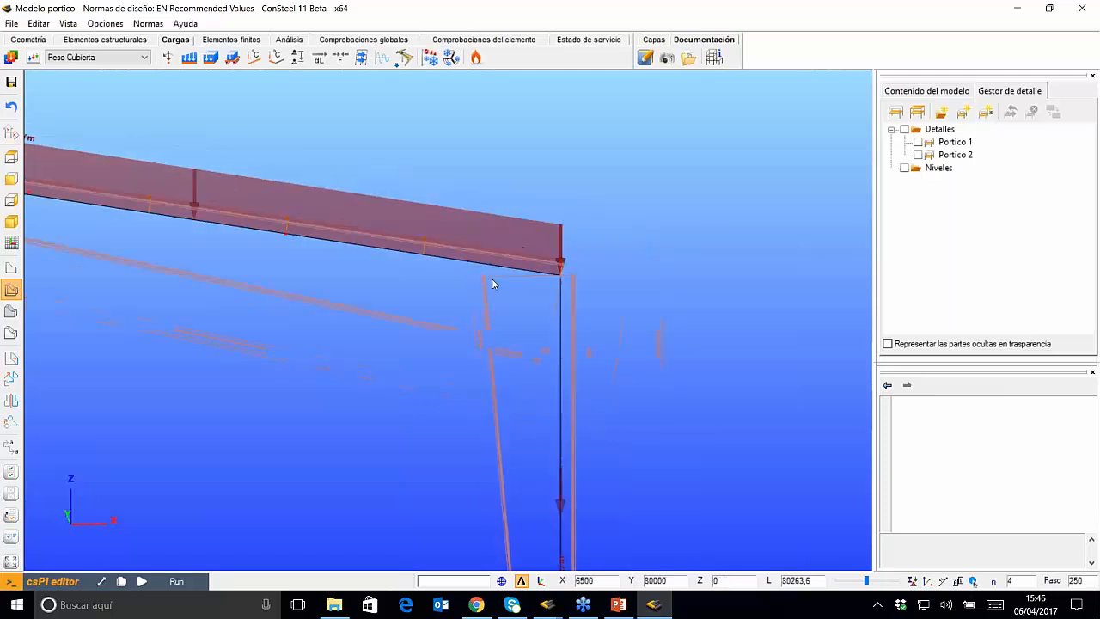
scroll(489, 327, "down", 3)
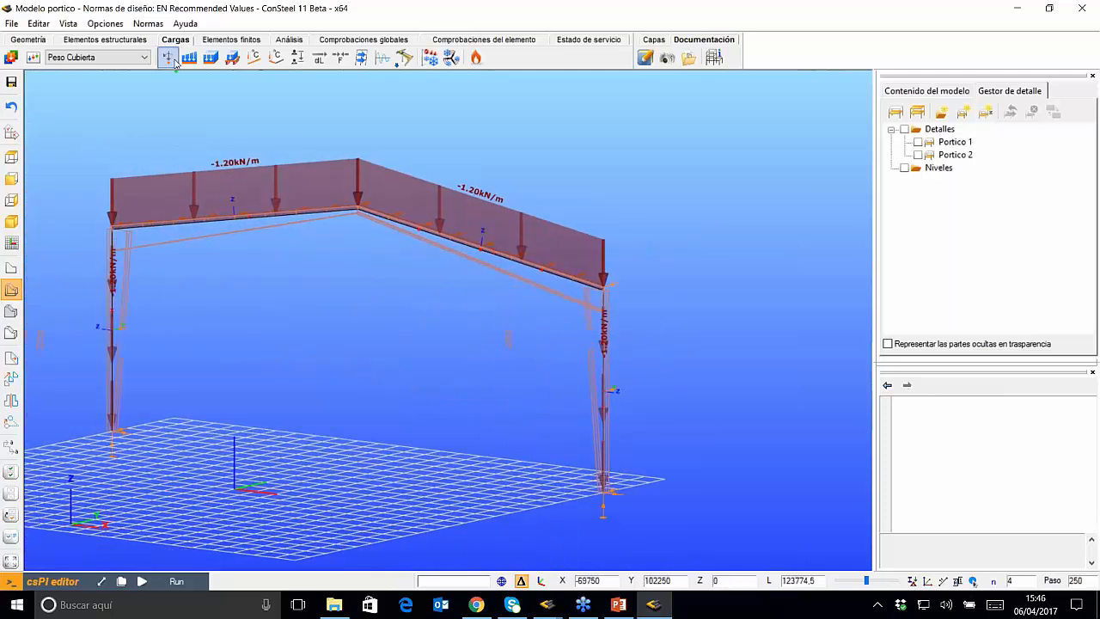
left_click(144, 41)
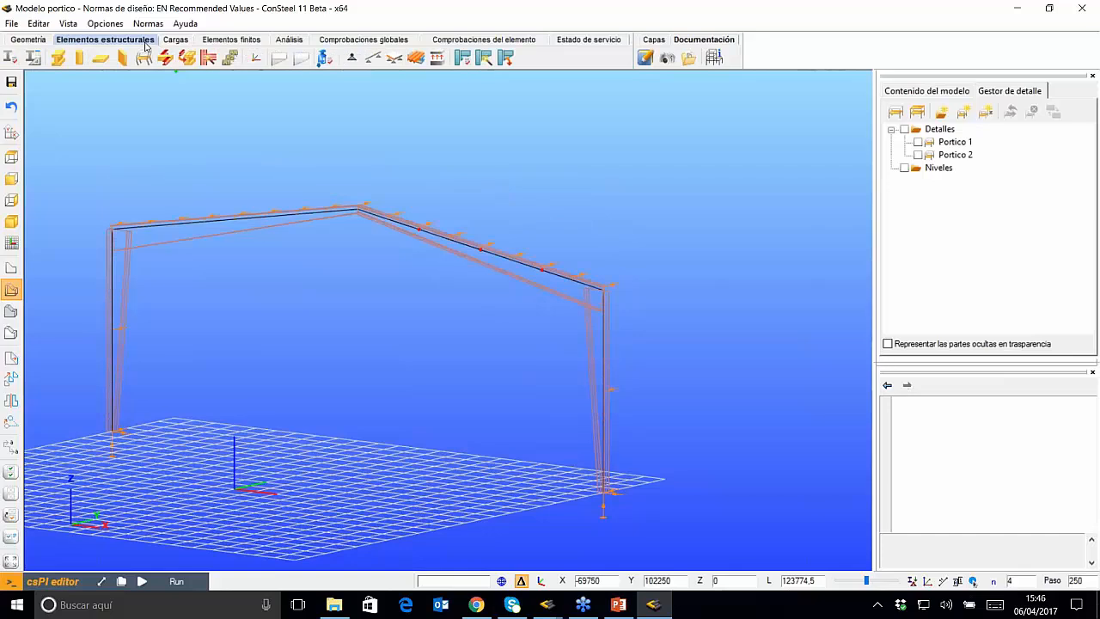
left_click(208, 57)
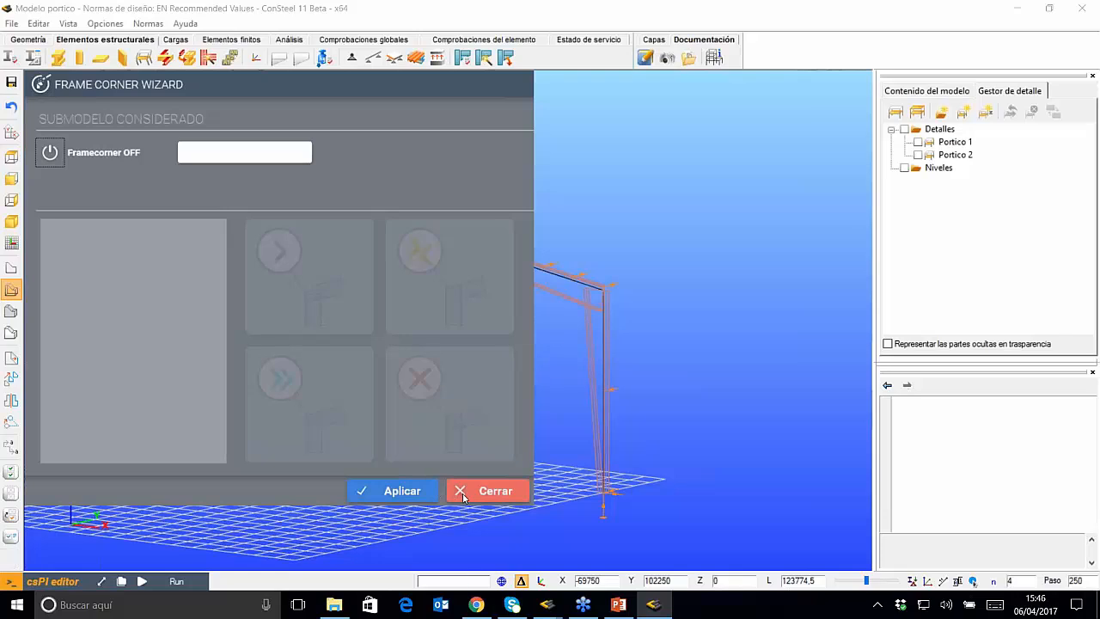
left_click(53, 161)
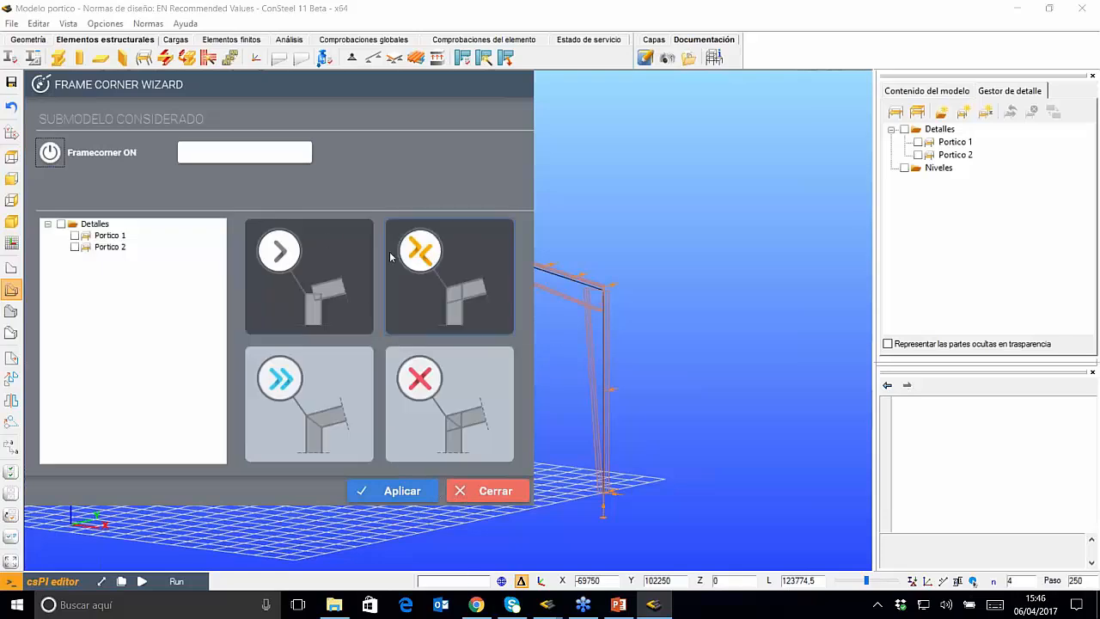
left_click(413, 495)
left_click(505, 490)
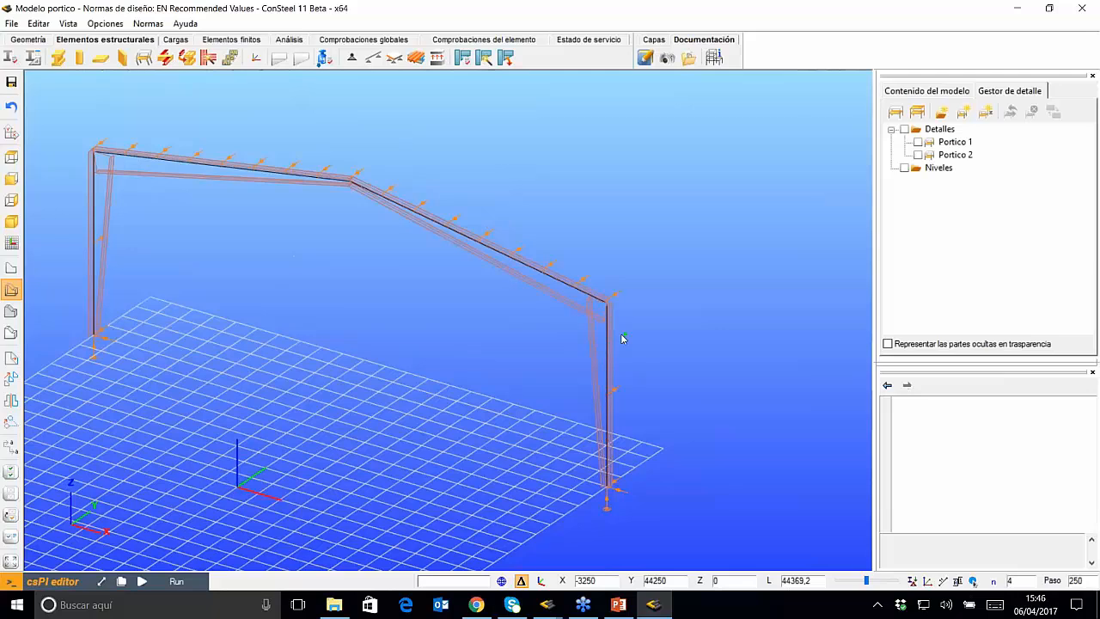
- Start a new joint from the frame model at the eave node where column B7 meets beam B10
middle_click_drag(206, 199, 279, 199)
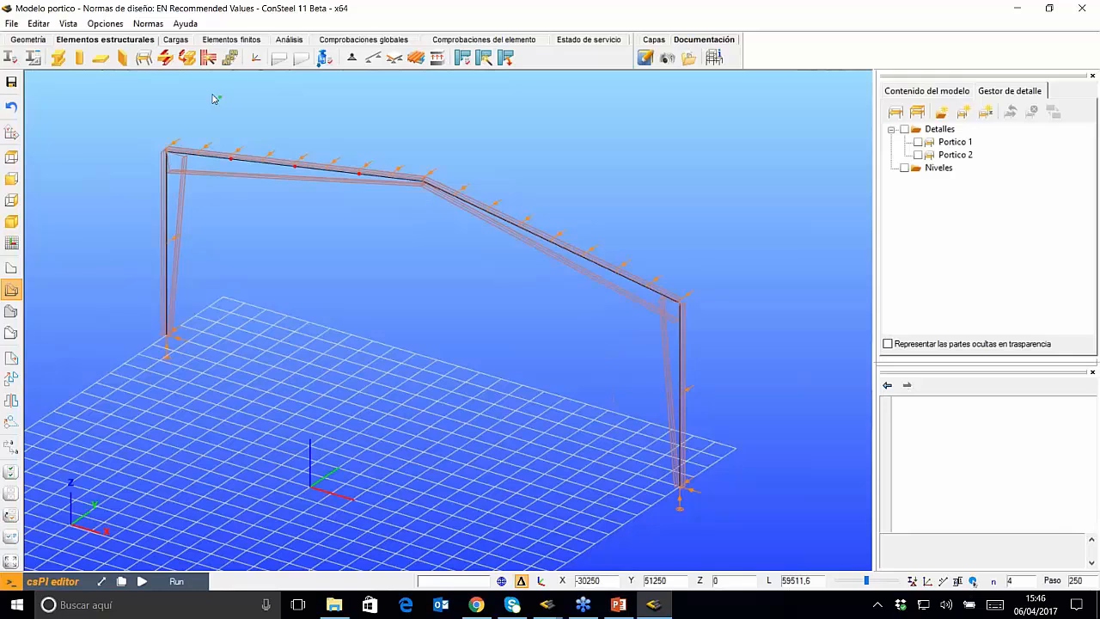
middle_click_drag(242, 99, 250, 114)
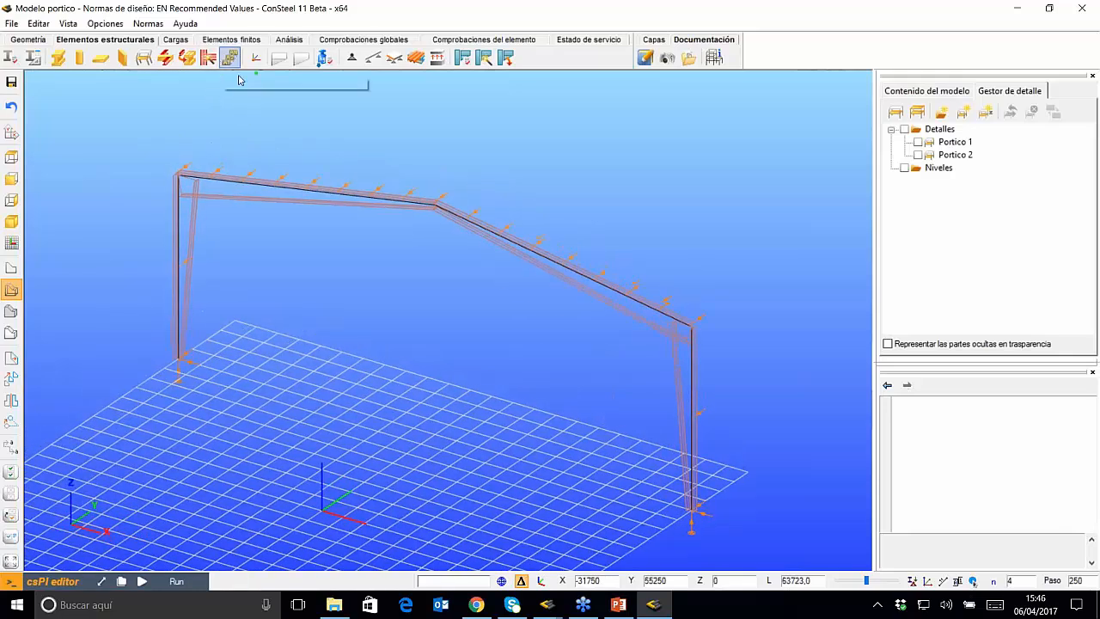
left_click(469, 62)
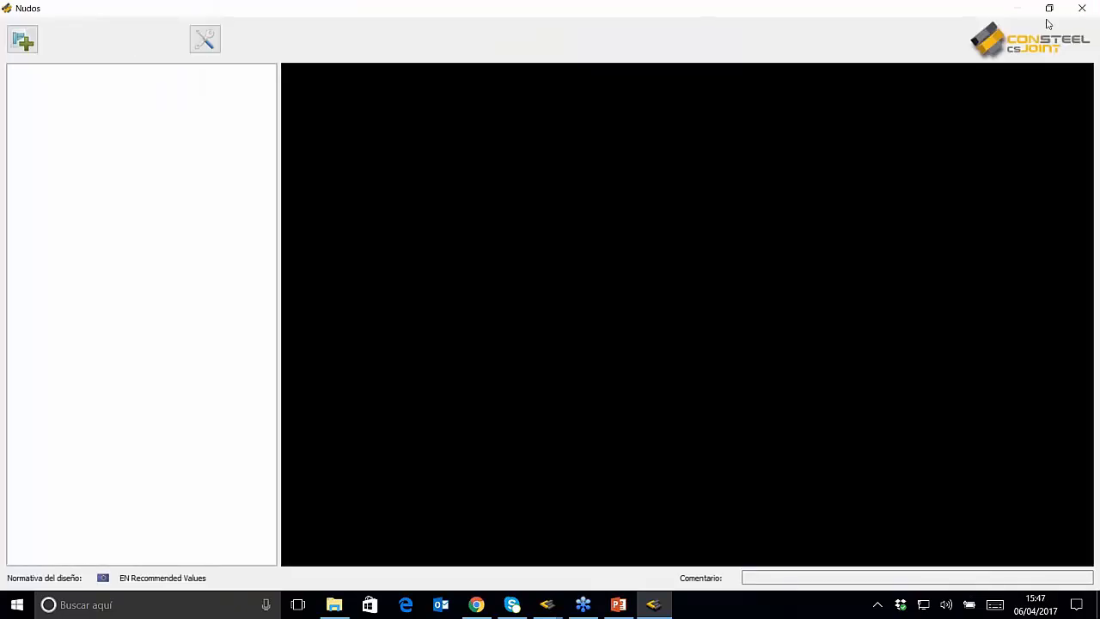
left_click(1082, 7)
left_click(484, 60)
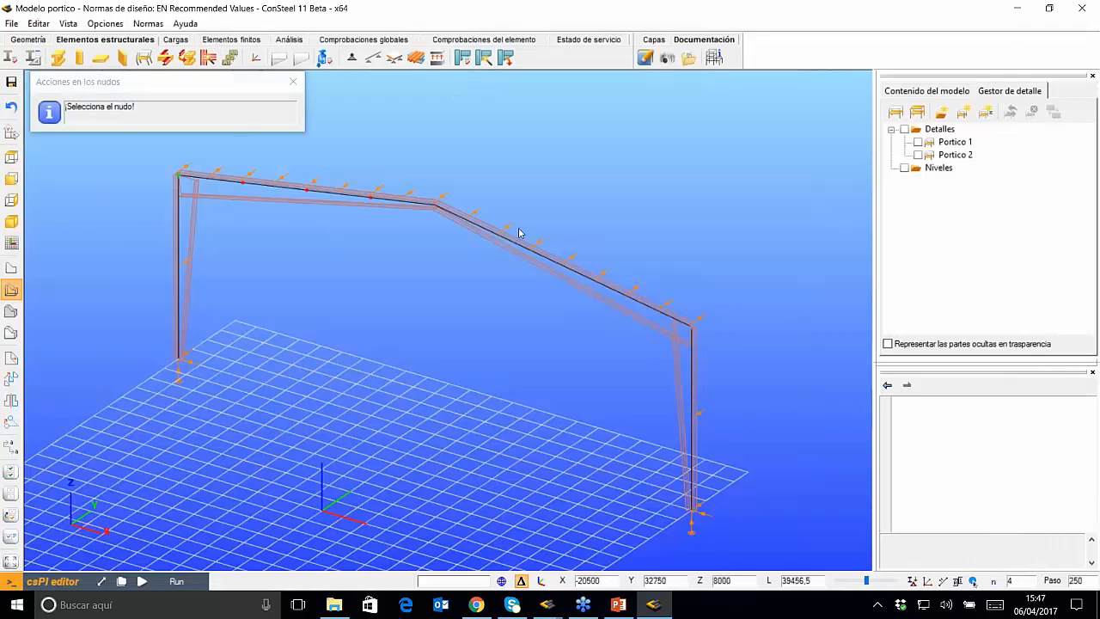
left_click_drag(442, 248, 407, 246)
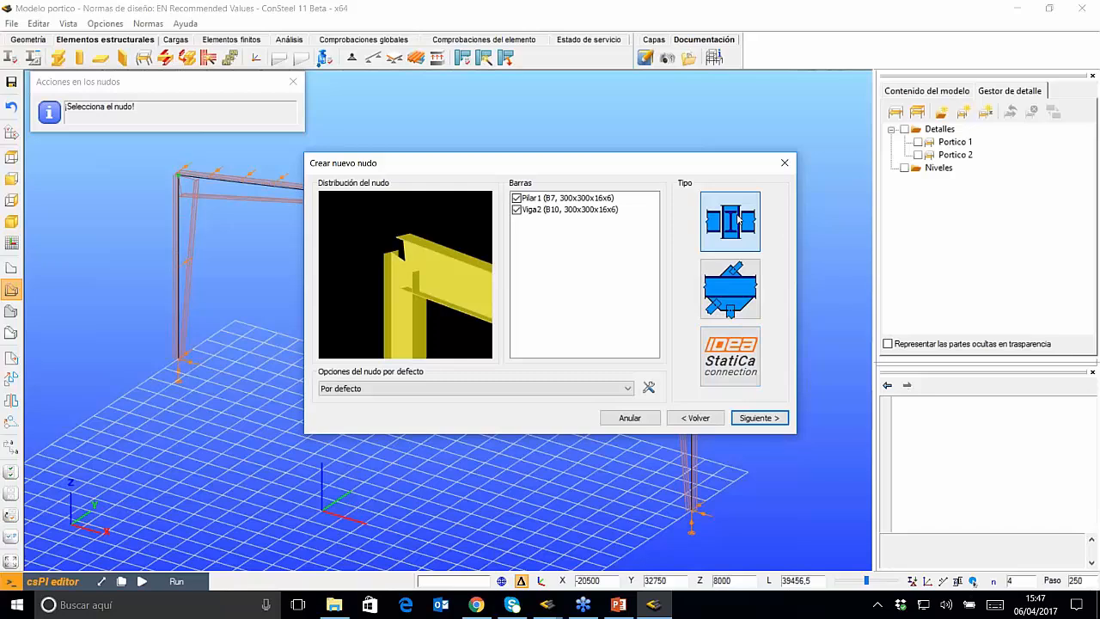
- Create a beam-to-column joint on the column's right flange, using an end-plate moment connection
left_click(759, 418)
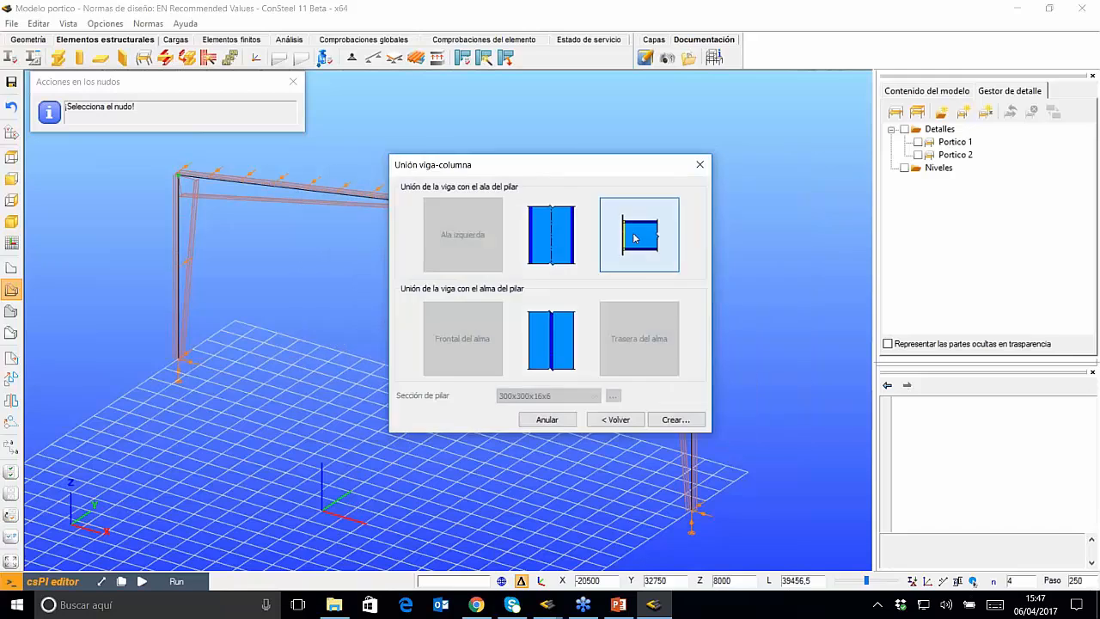
left_click(642, 235)
left_click(526, 225)
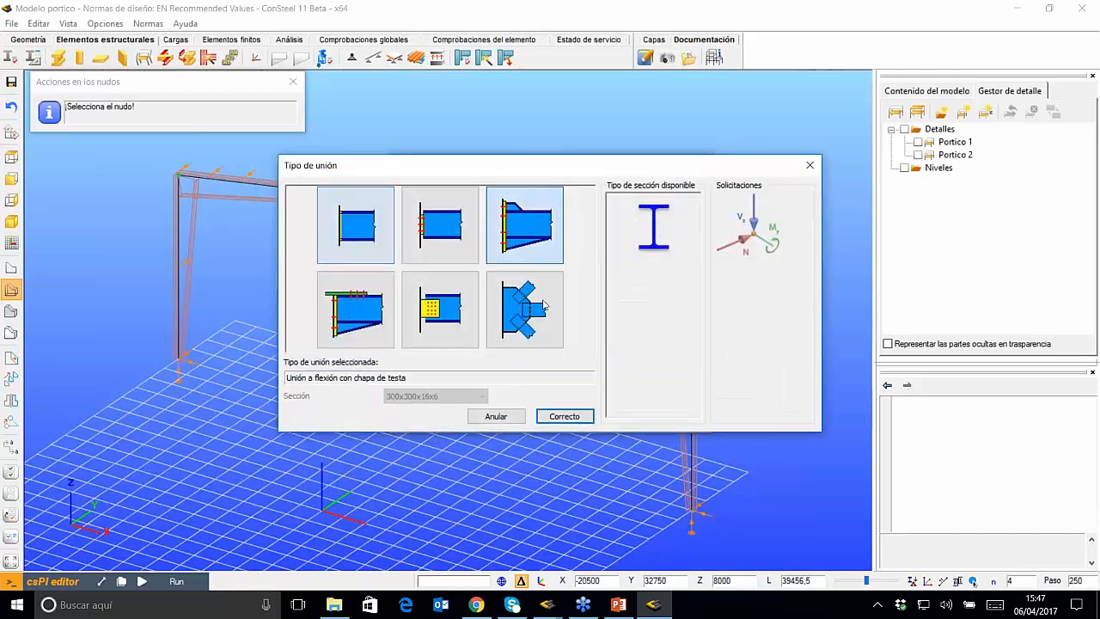
left_click(563, 414)
left_click(674, 419)
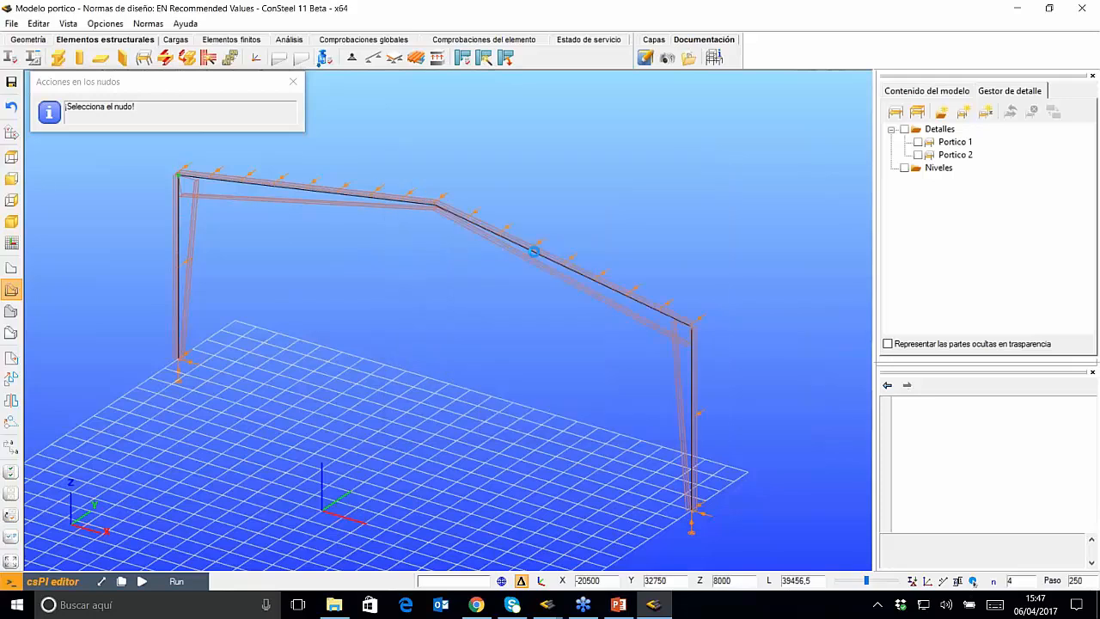
left_click(533, 251)
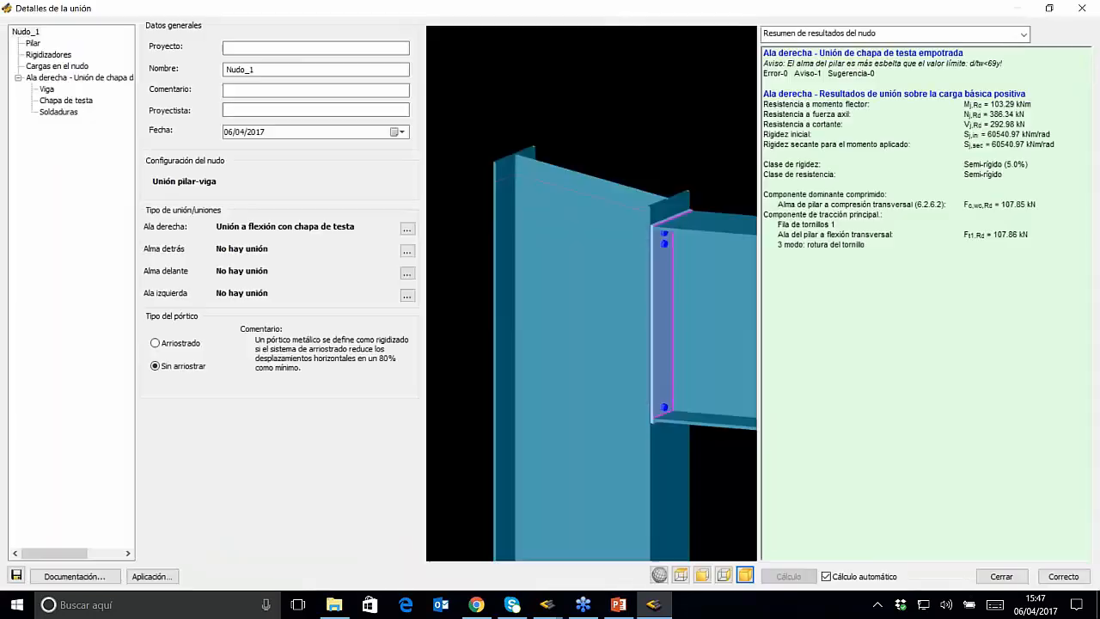
- Add the upper and lower transverse web stiffeners to the column at the joint
left_click_drag(633, 272, 567, 271)
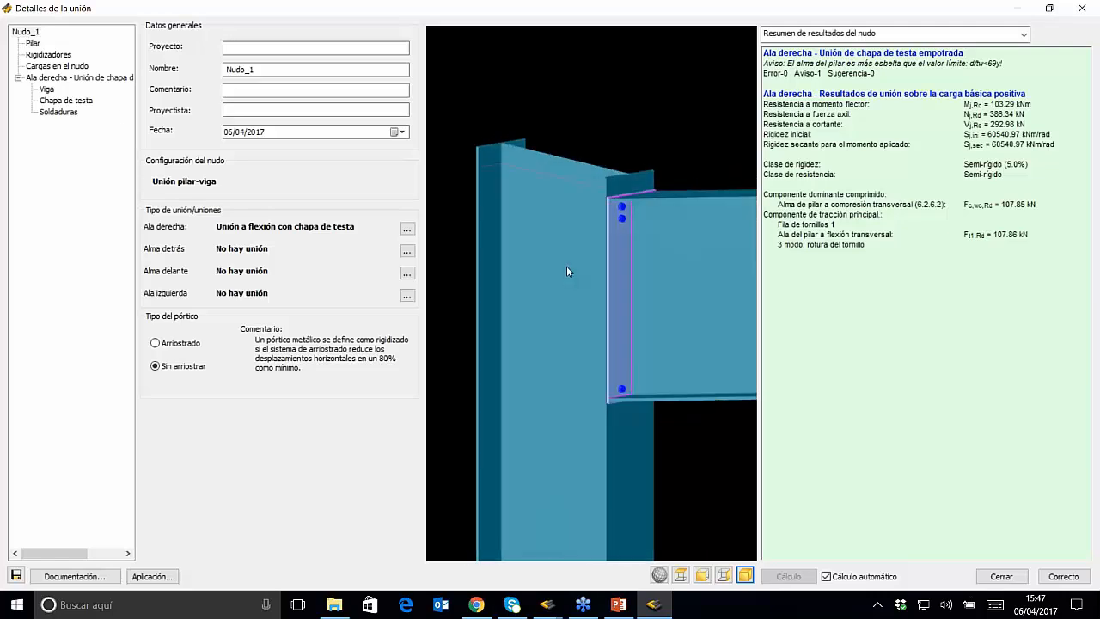
left_click(57, 56)
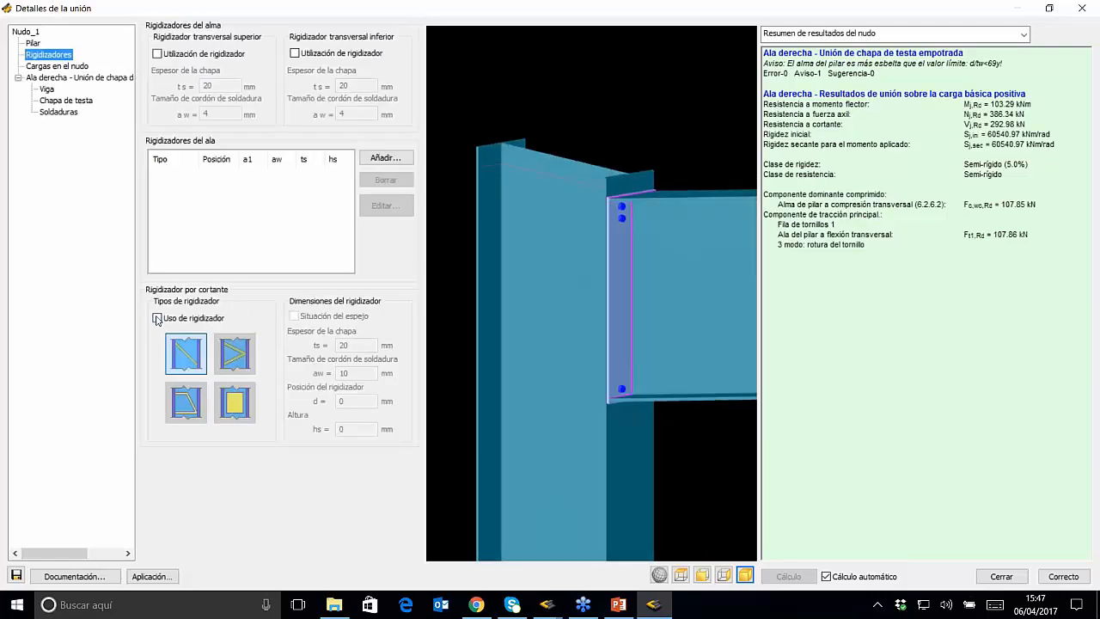
left_click(157, 53)
left_click(294, 53)
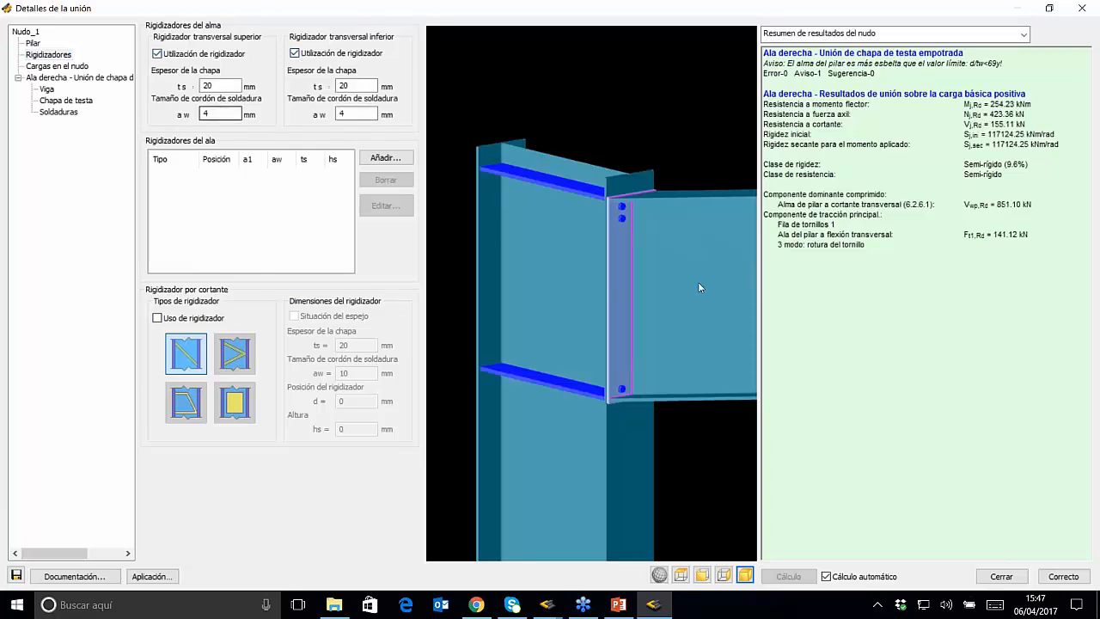
left_click_drag(697, 282, 711, 280)
- Review the joint's load definition and end plate, and place the joint at both eaves of the frame
left_click(57, 66)
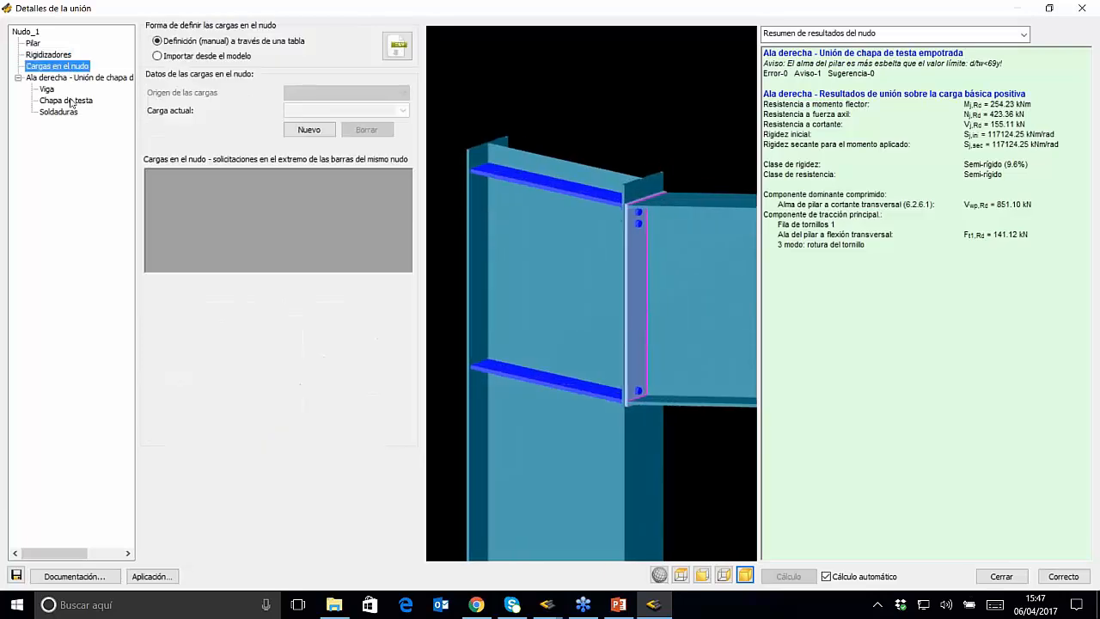
left_click(67, 101)
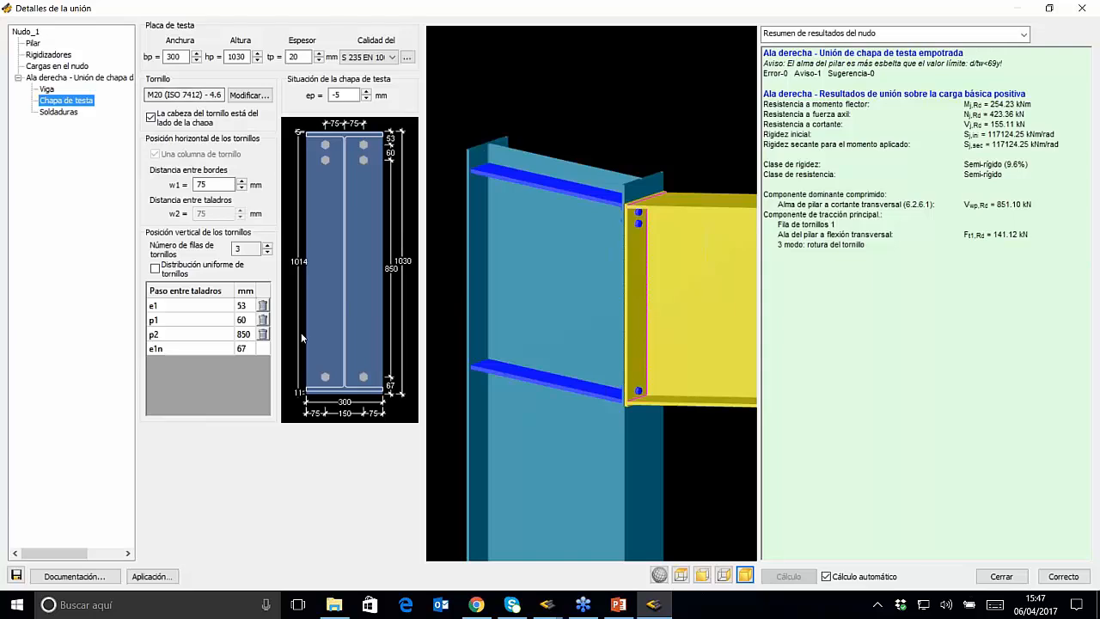
left_click_drag(637, 262, 602, 313)
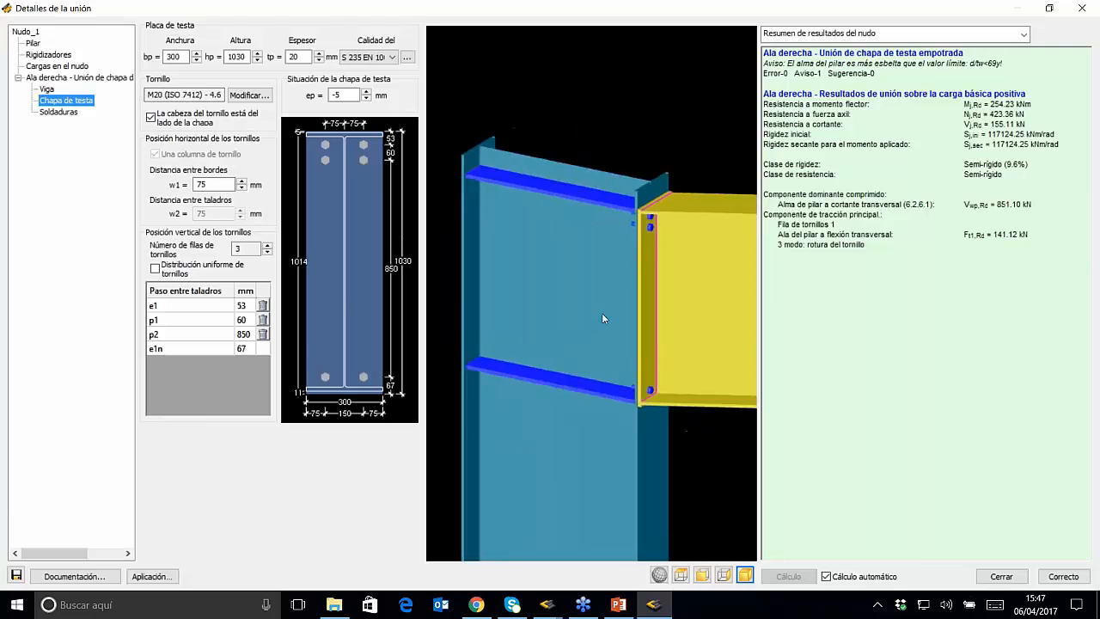
left_click(158, 577)
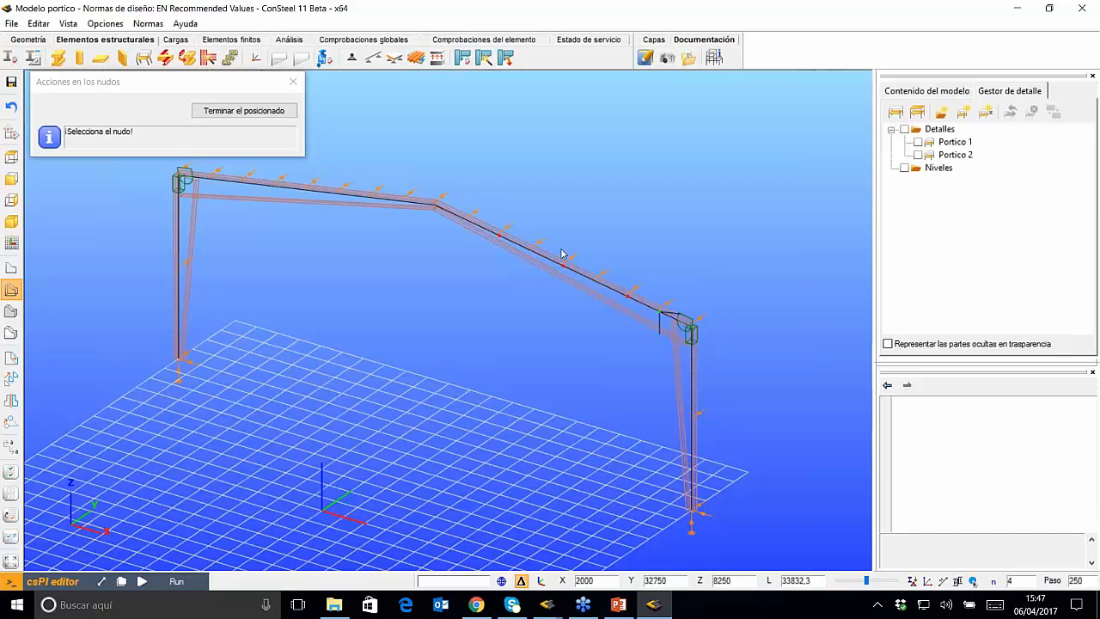
left_click(244, 110)
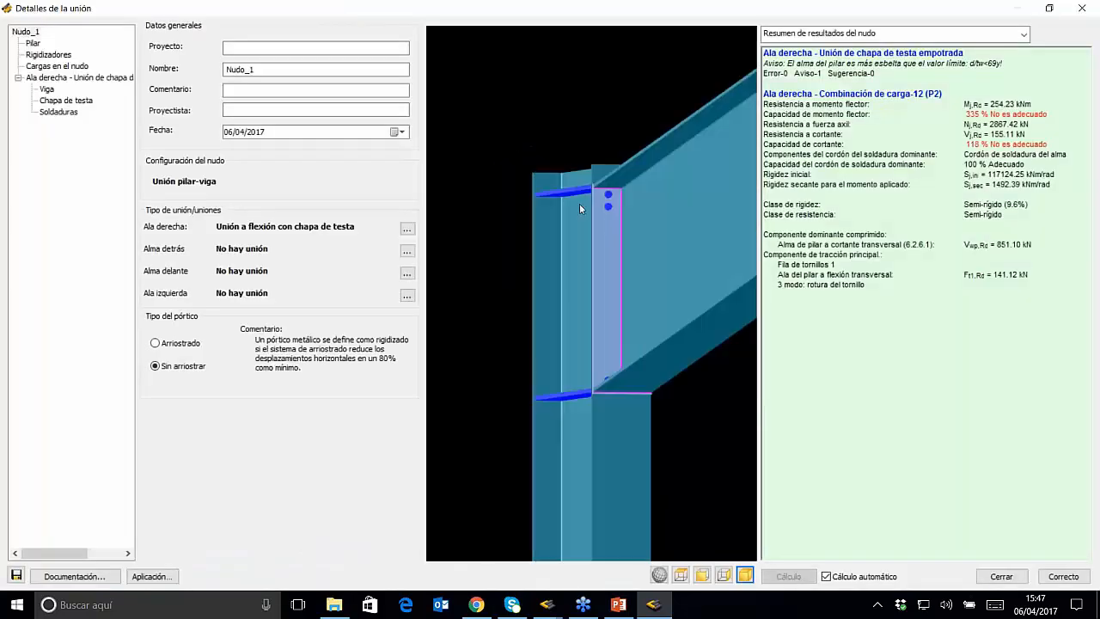
- Change the end plate's bolts to size M27 with material grade 10.9
middle_click_drag(586, 250, 548, 243)
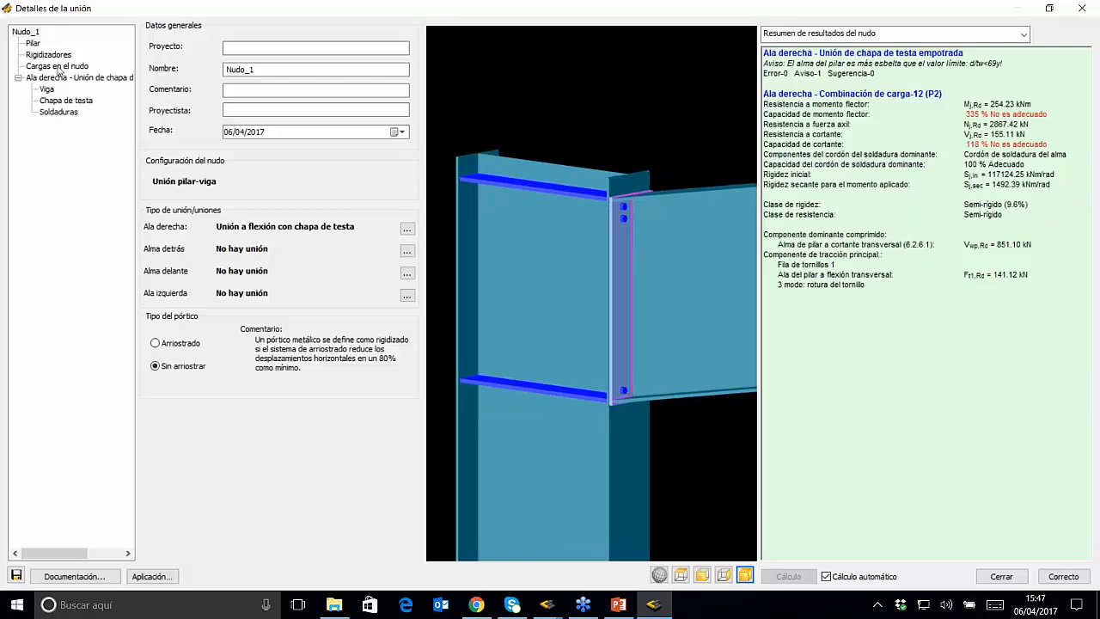
left_click(66, 99)
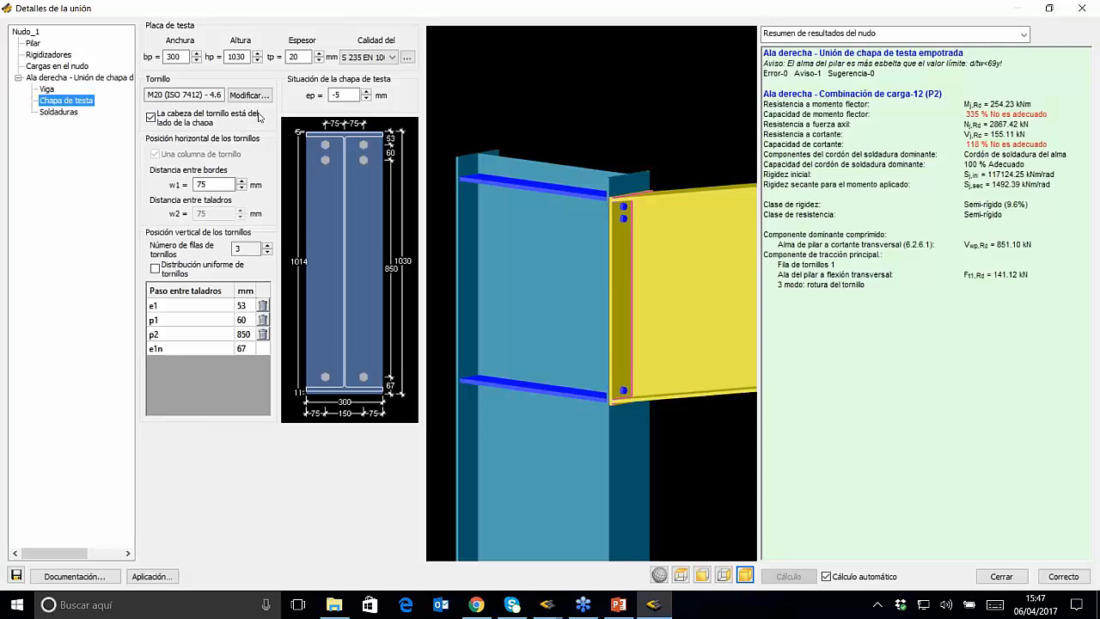
left_click(249, 94)
left_click(140, 311)
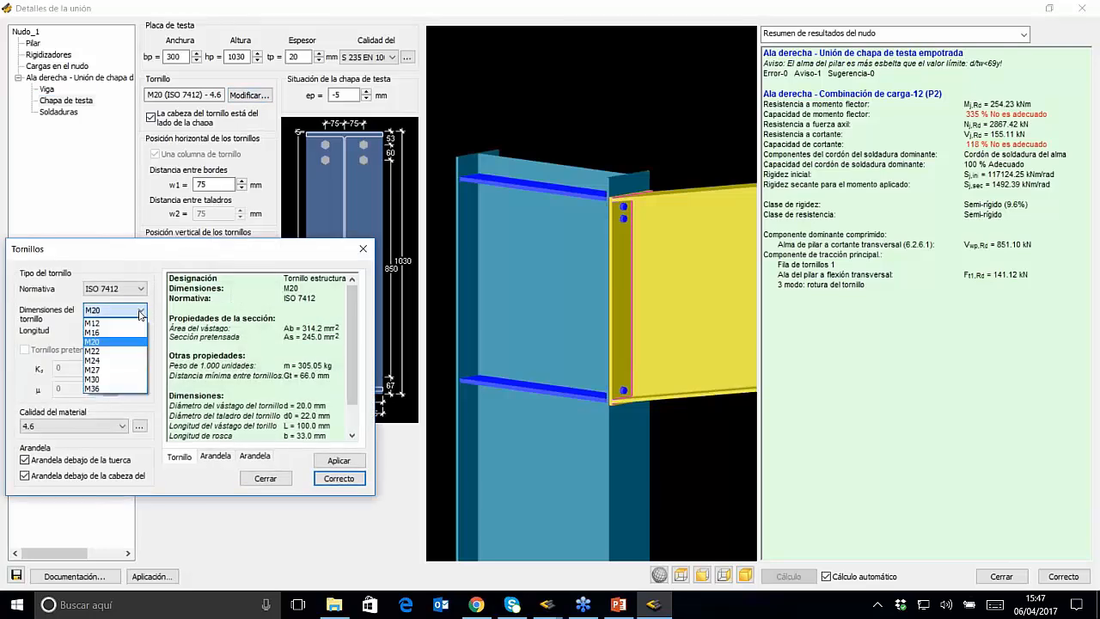
left_click(92, 370)
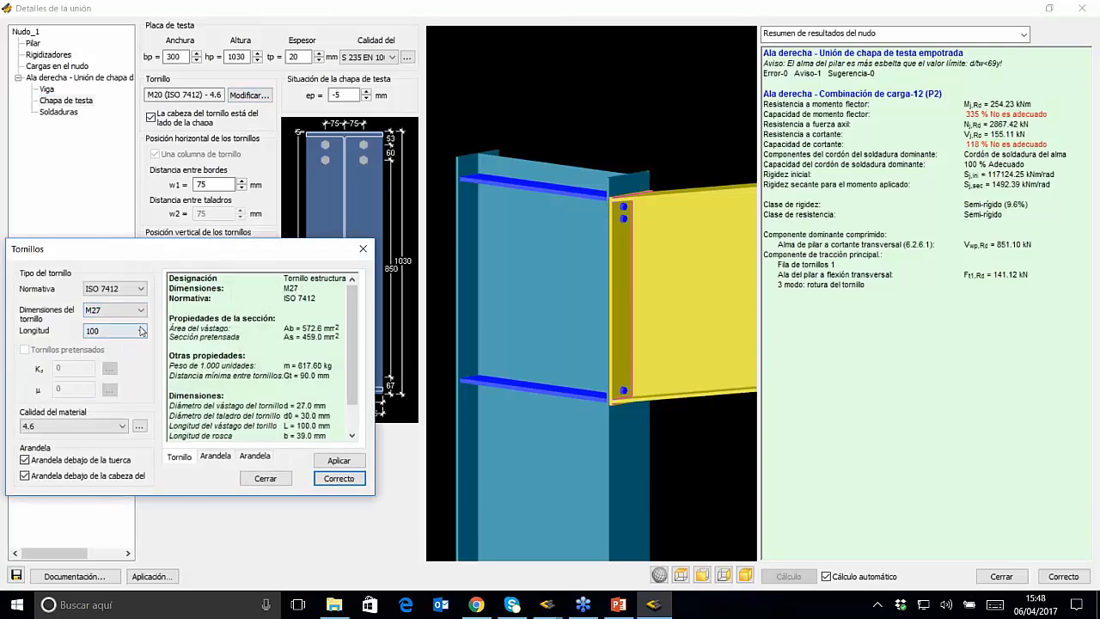
left_click(119, 425)
left_click(69, 493)
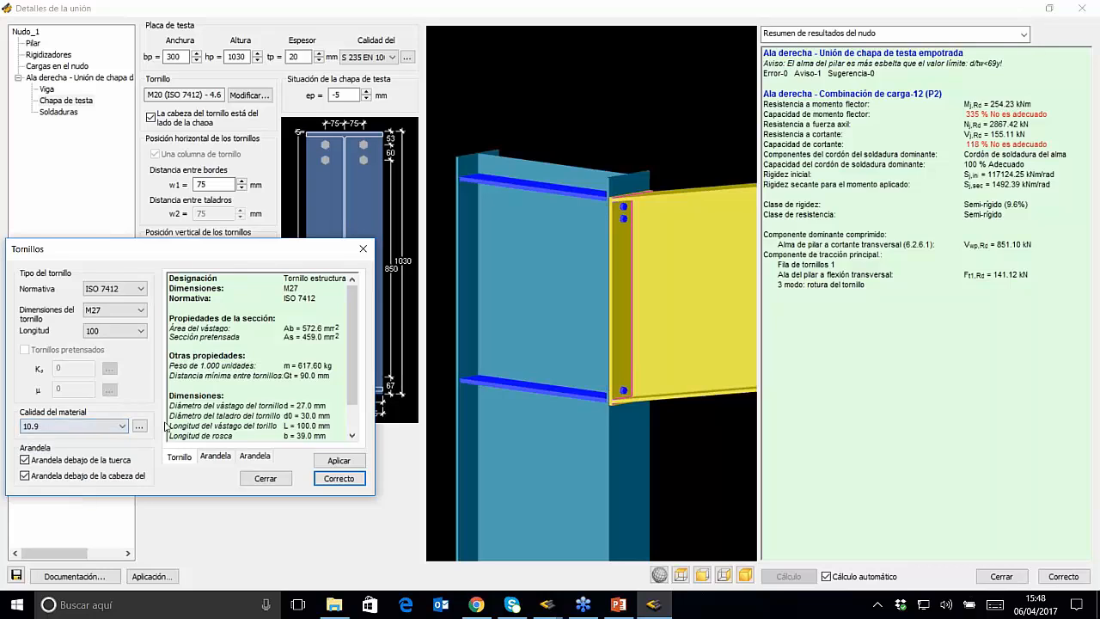
left_click(345, 483)
- Set six bolt rows on the end plate with uniform distribution and a 100 mm pitch
left_click(267, 246)
left_click(268, 246)
left_click(267, 246)
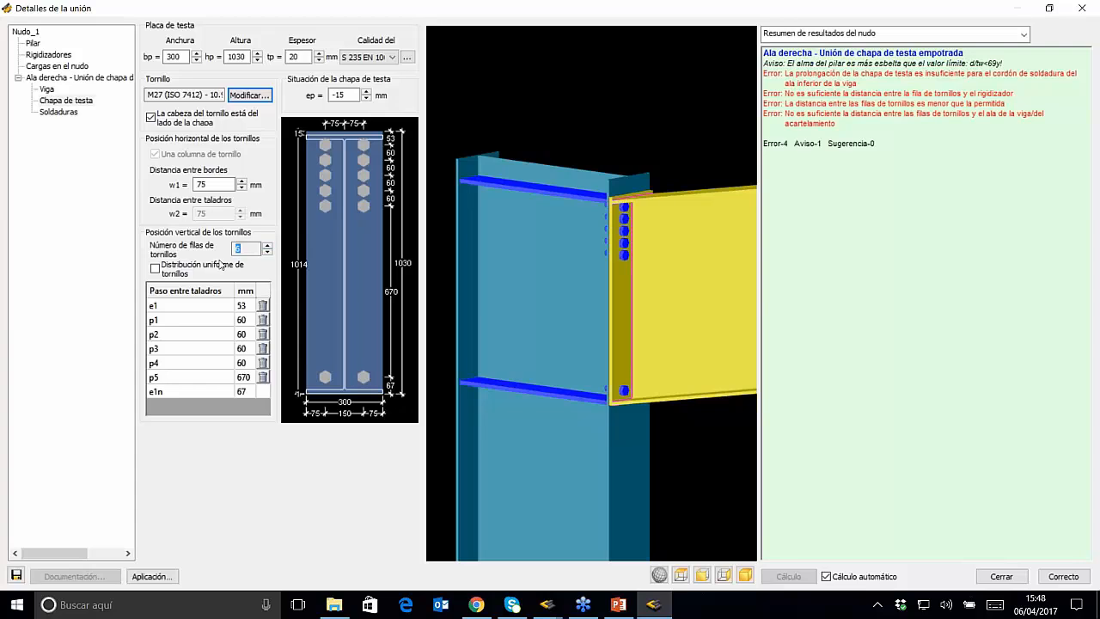
left_click(220, 264)
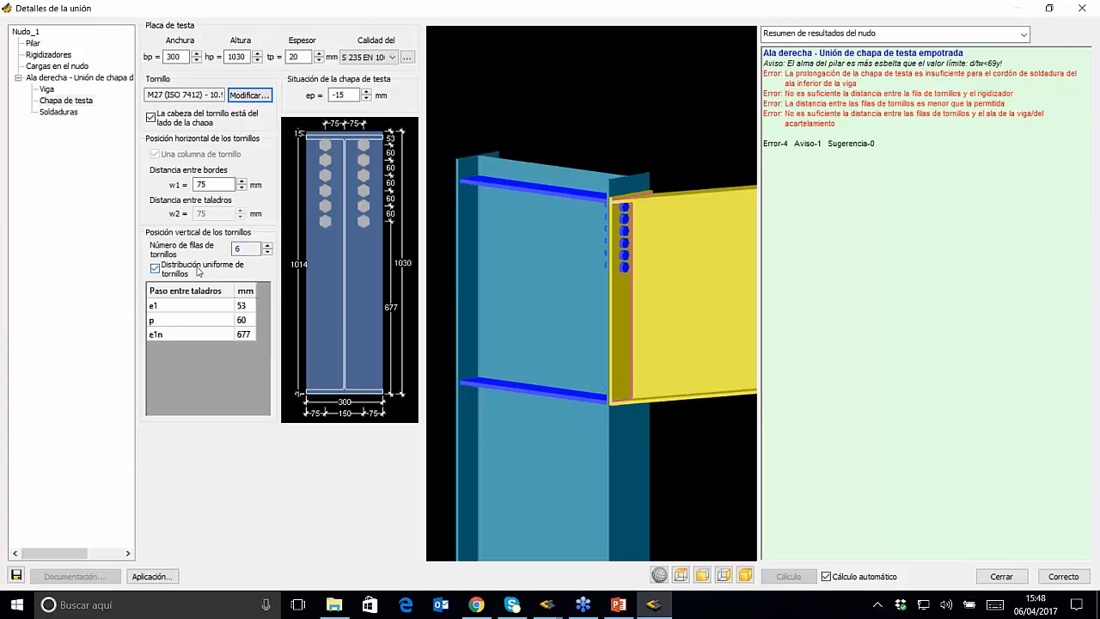
left_click(248, 320)
type("º")
key("BackSpace")
type("100")
left_click(242, 303)
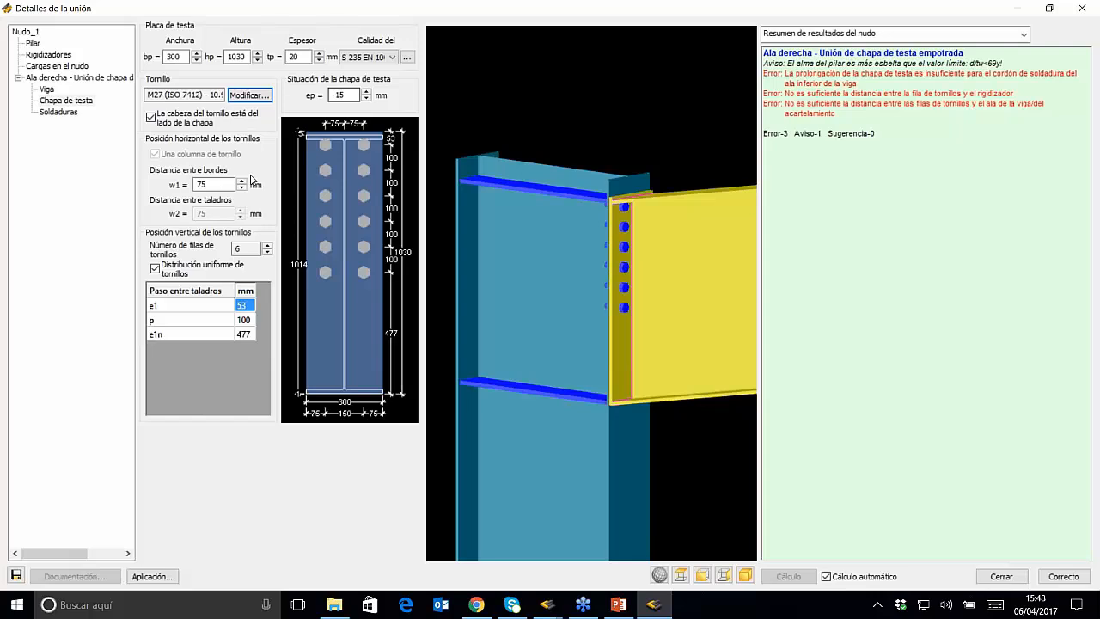
- Set the edge distance e1 of the first bolt row to 100 mm
left_click(245, 305)
double_click(245, 306)
type("100")
left_click(245, 320)
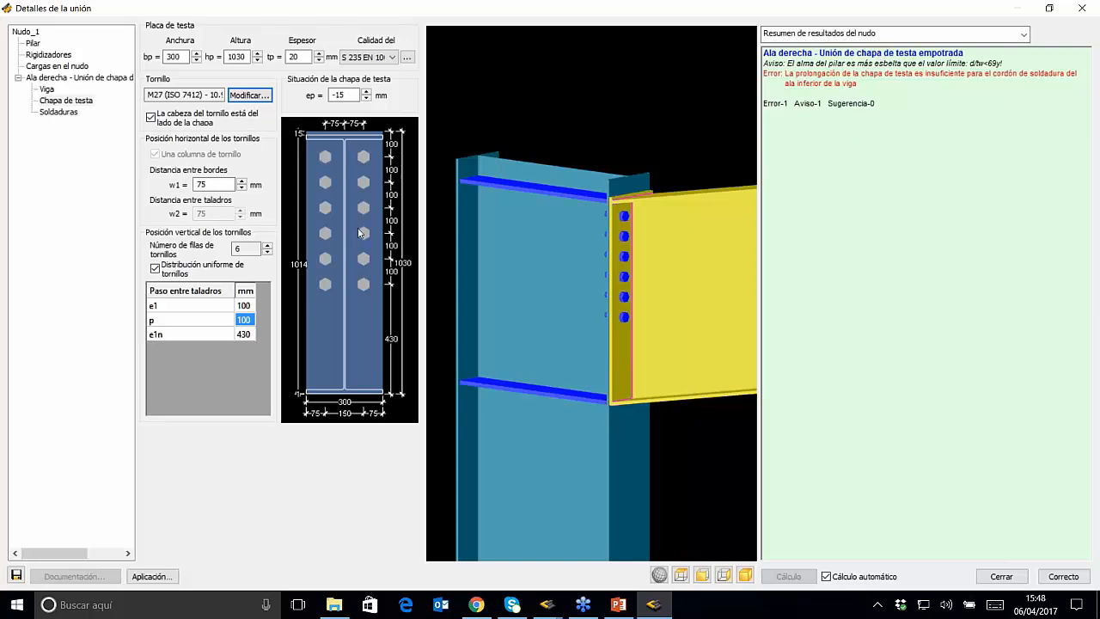
- Increase the end plate's height hp to 1043 mm and accept the joint design
middle_click_drag(643, 255, 637, 247)
scroll(629, 231, "up", 4)
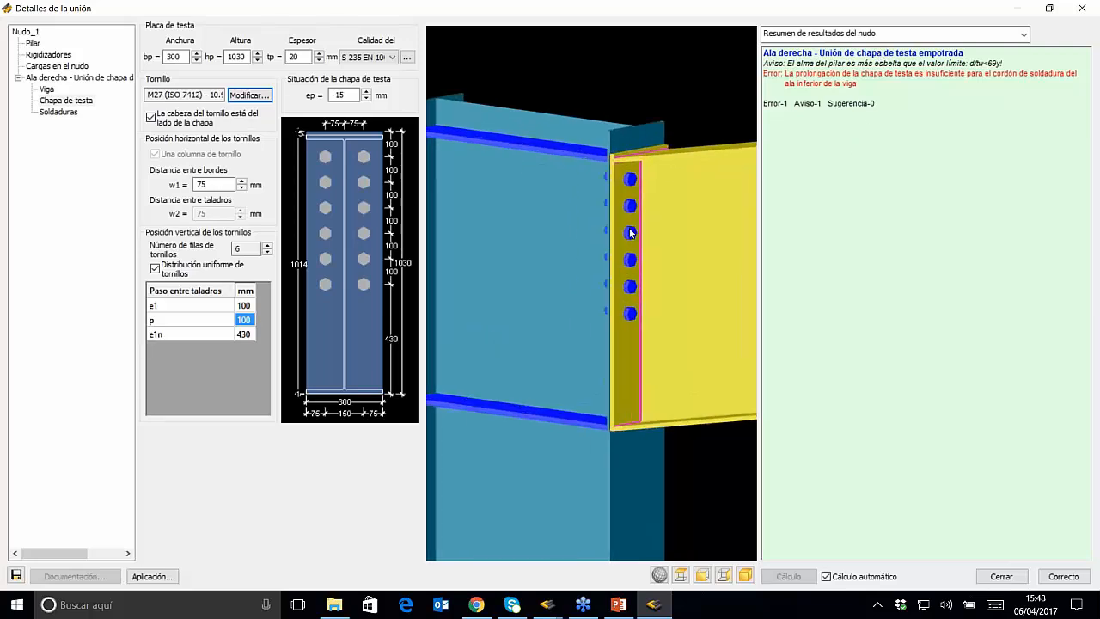
left_click(366, 91)
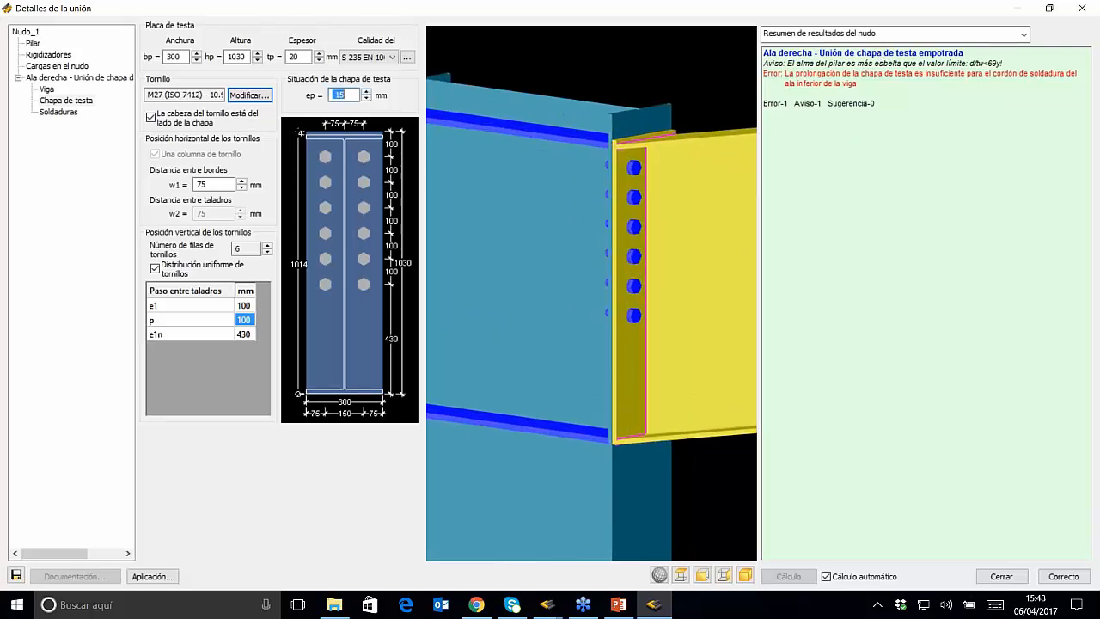
left_click(257, 53)
left_click(257, 53)
left_click(257, 53)
left_click(257, 53)
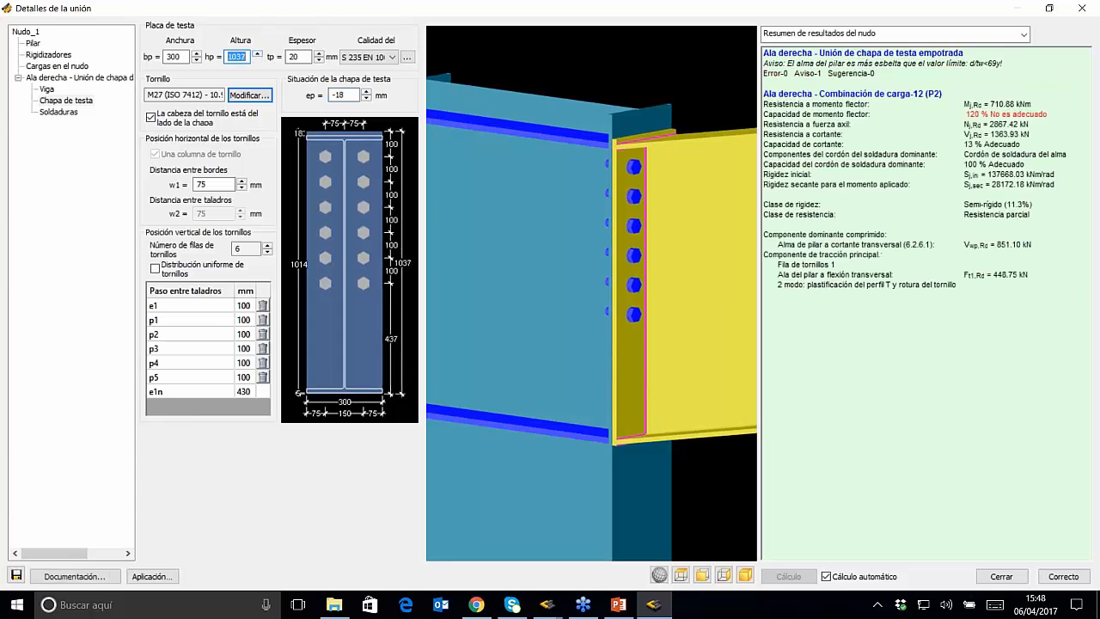
left_click(257, 53)
left_click(257, 54)
left_click(257, 53)
left_click(257, 53)
left_click(257, 53)
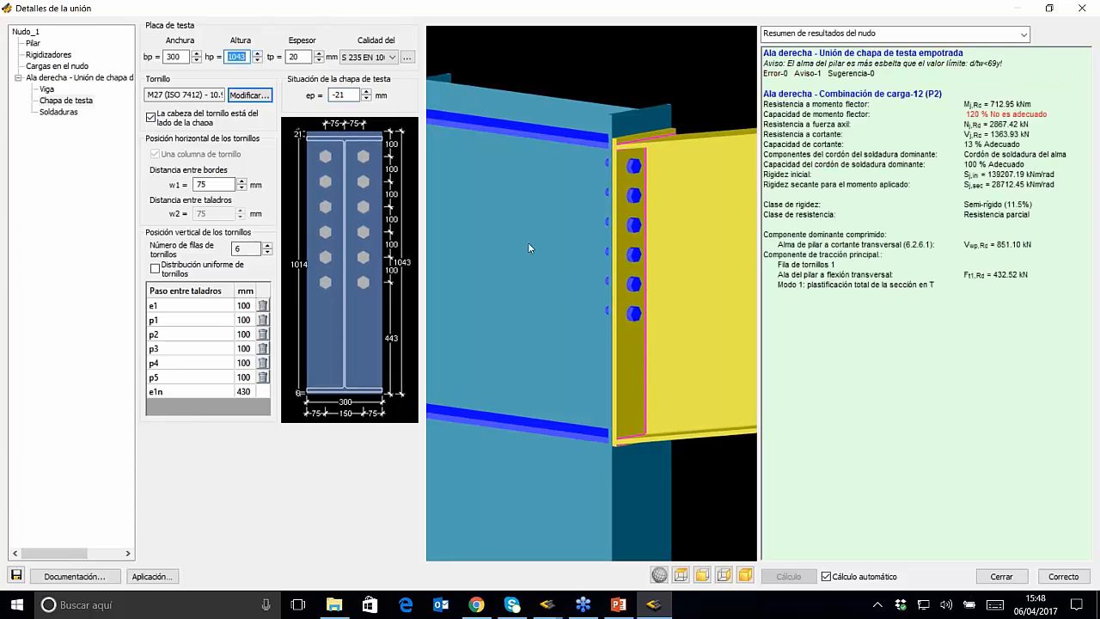
mouse_move(619, 256)
middle_mouse_down()
mouse_move(650, 252)
mouse_move(598, 265)
middle_mouse_up()
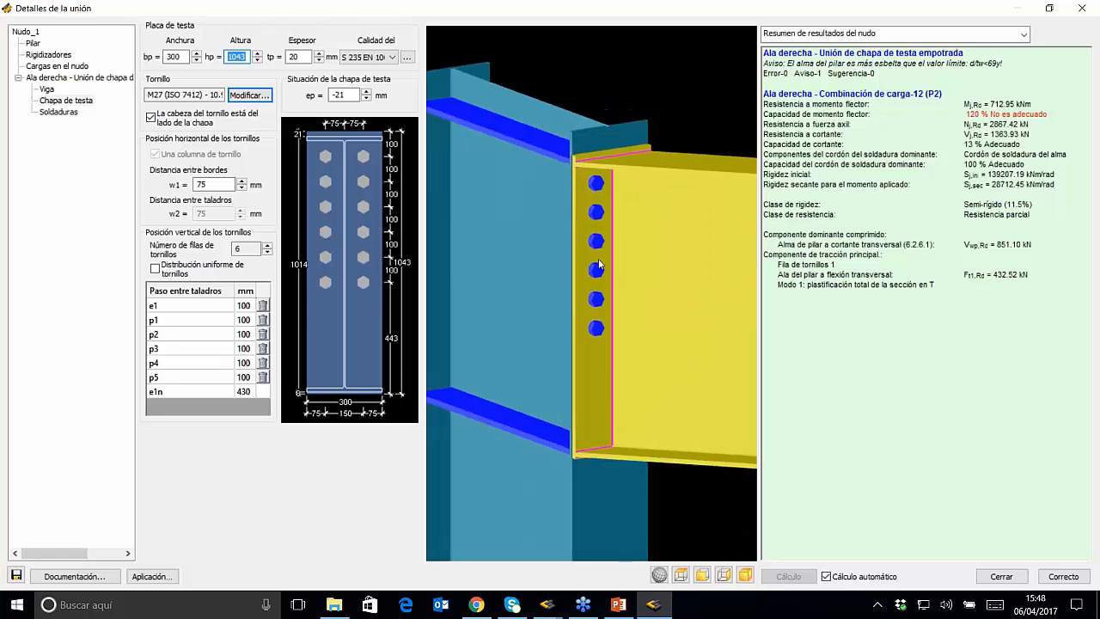
left_click(1065, 577)
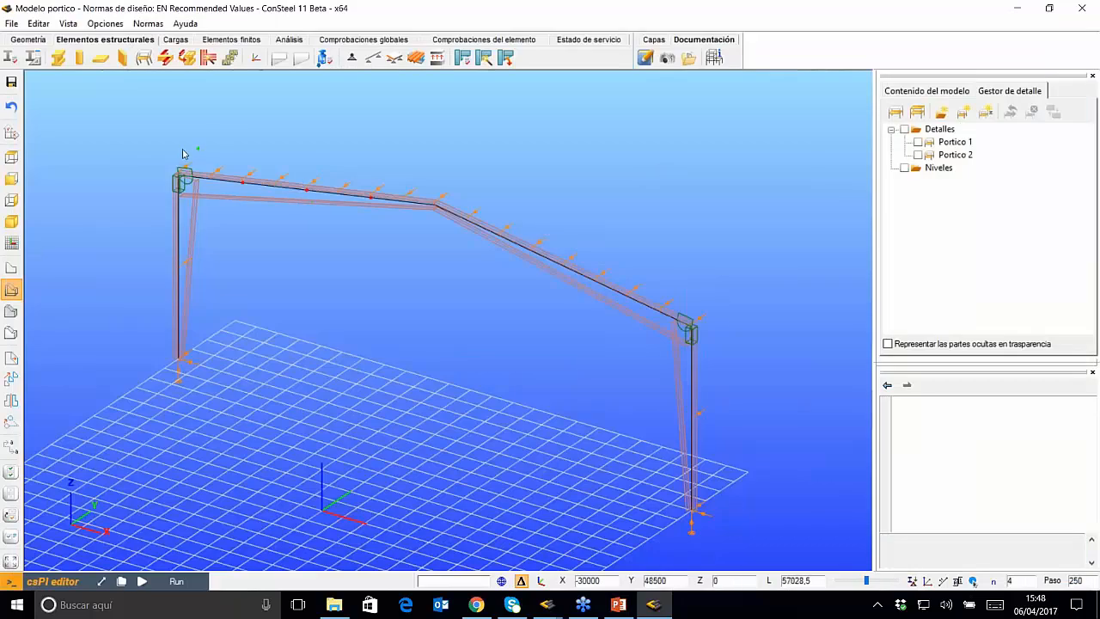
- Rerun the elastic analysis with connection stiffness included and buckling sensitivity analysis for submodel Portico 2
left_click(299, 41)
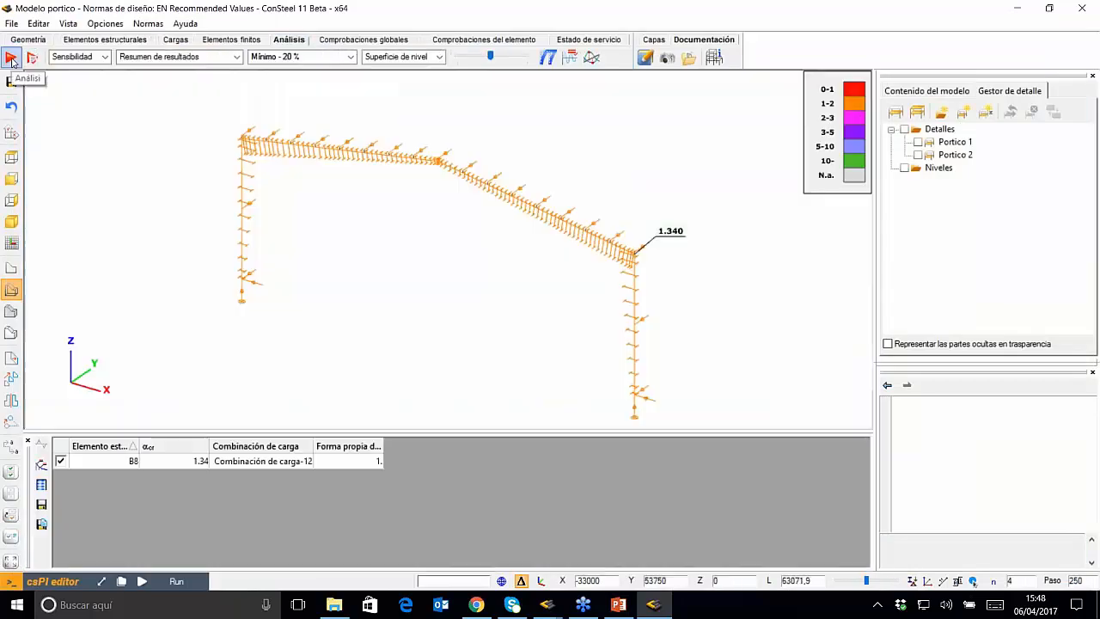
left_click(11, 57)
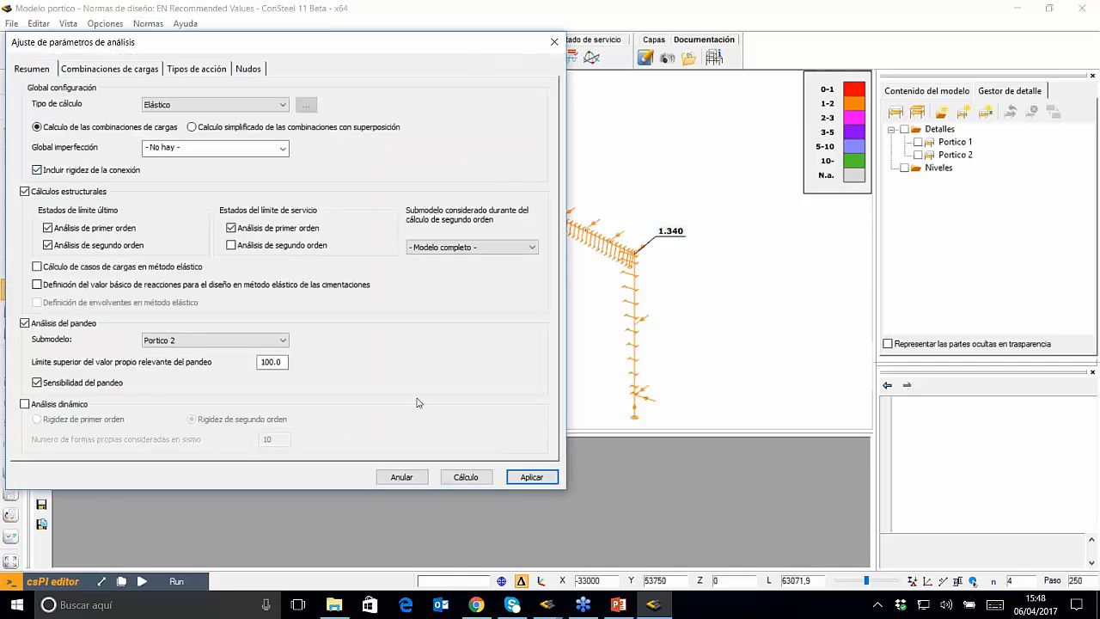
left_click(465, 477)
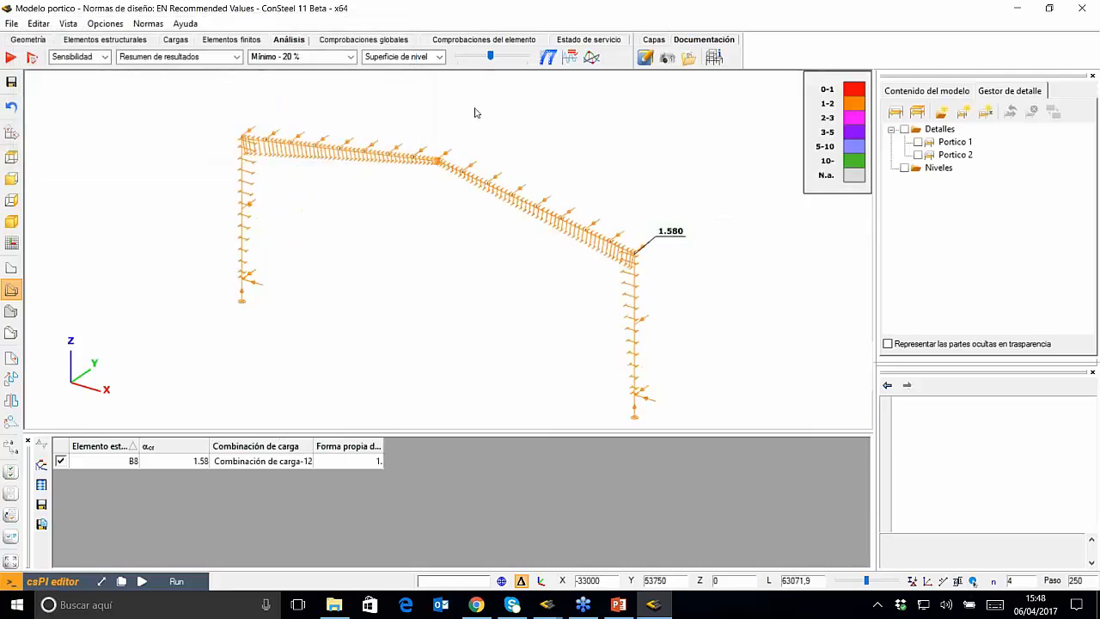
- Examine the first buckling mode of Combinación de carga-1 at the eave in solid view, adjusting the deformation scale
left_click(363, 40)
left_click(289, 39)
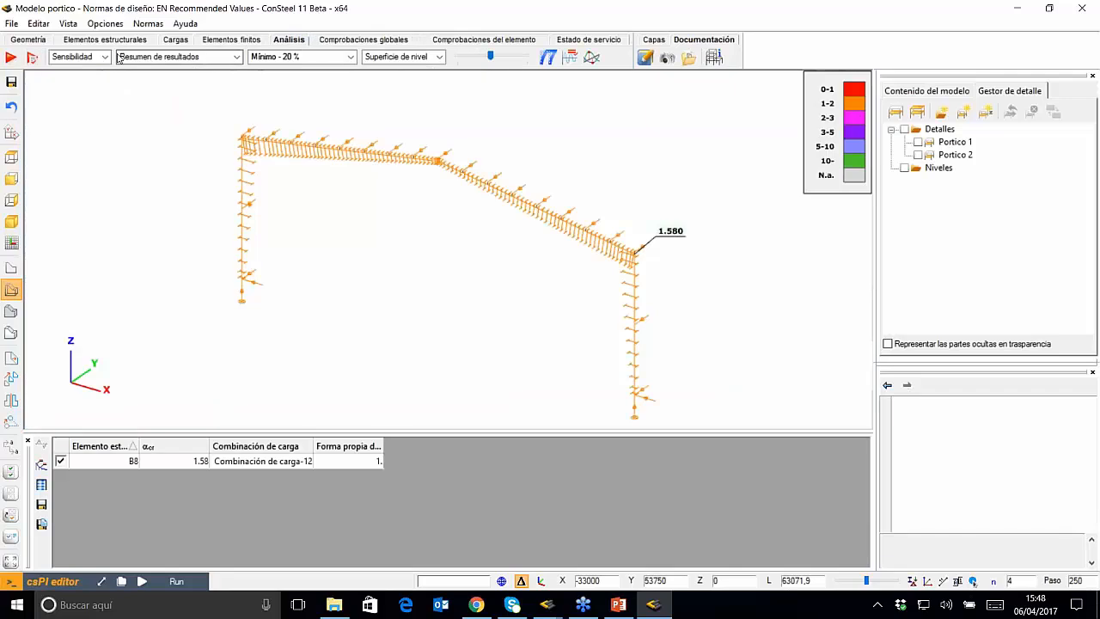
left_click(95, 56)
left_click(77, 91)
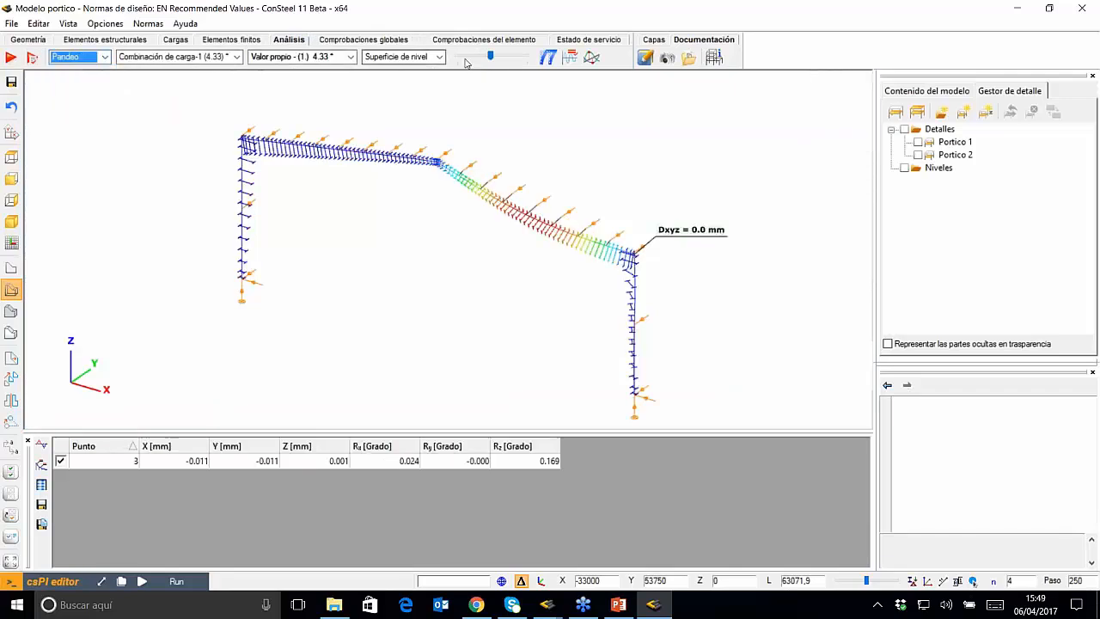
mouse_move(491, 57)
left_mouse_down()
mouse_move(441, 63)
mouse_move(483, 67)
left_mouse_up()
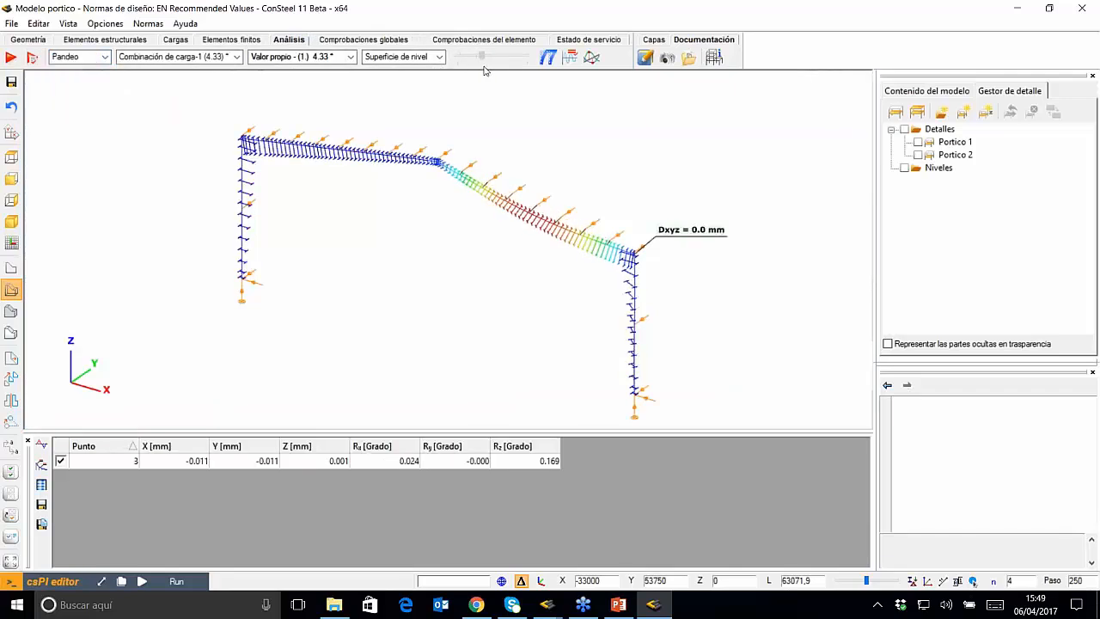
left_click(11, 311)
scroll(667, 228, "up", 3)
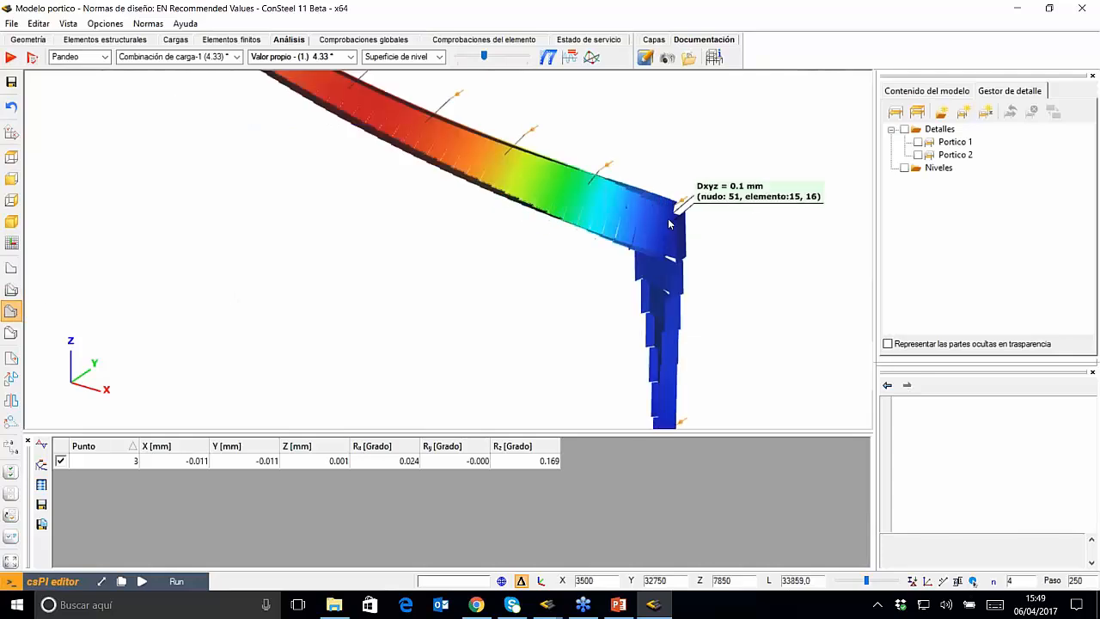
mouse_move(484, 57)
left_mouse_down()
mouse_move(456, 65)
mouse_move(487, 66)
left_mouse_up()
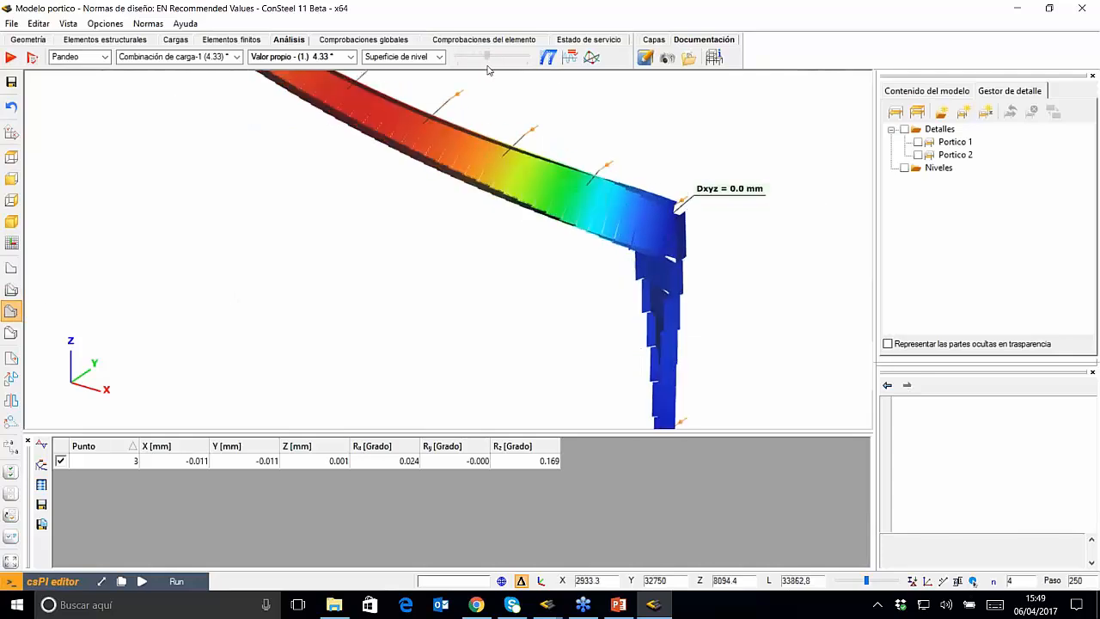
middle_click_drag(465, 135, 496, 205)
scroll(496, 206, "down", 2)
left_click(332, 57)
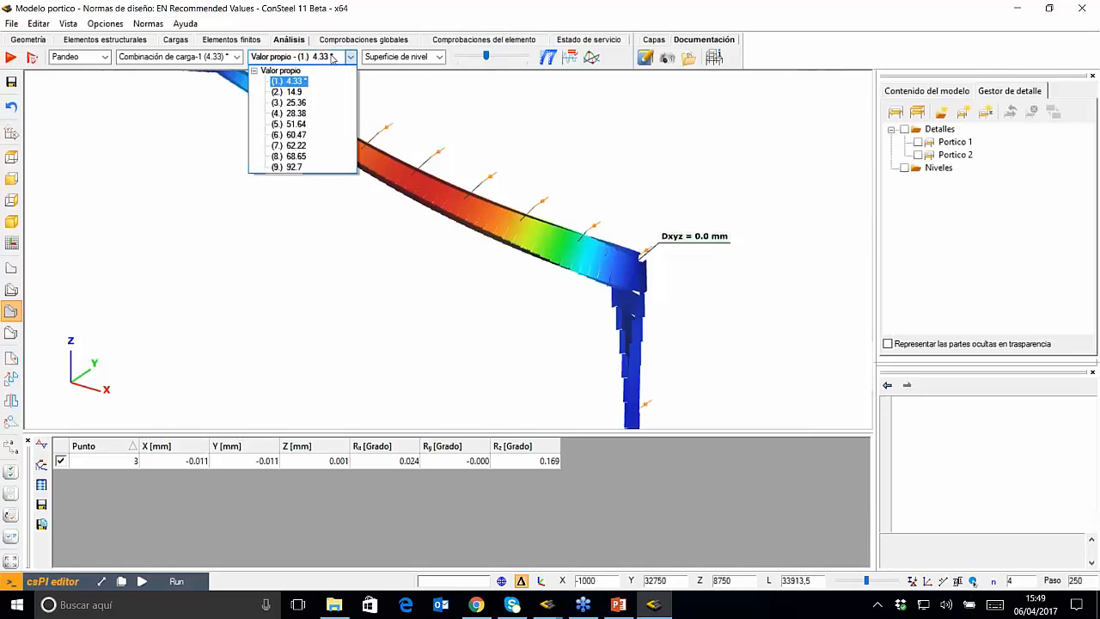
left_click(294, 82)
- Run the second-order elastic global design check, including cross-section checks on the complete model and buckling resistance on Portico 2
left_click(364, 39)
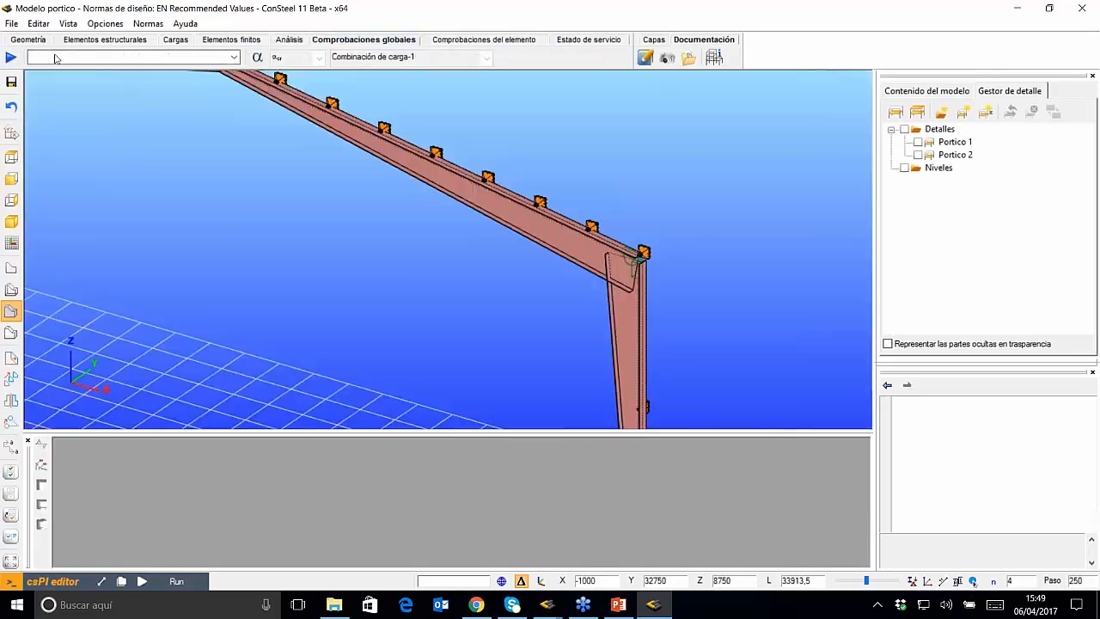
left_click(11, 58)
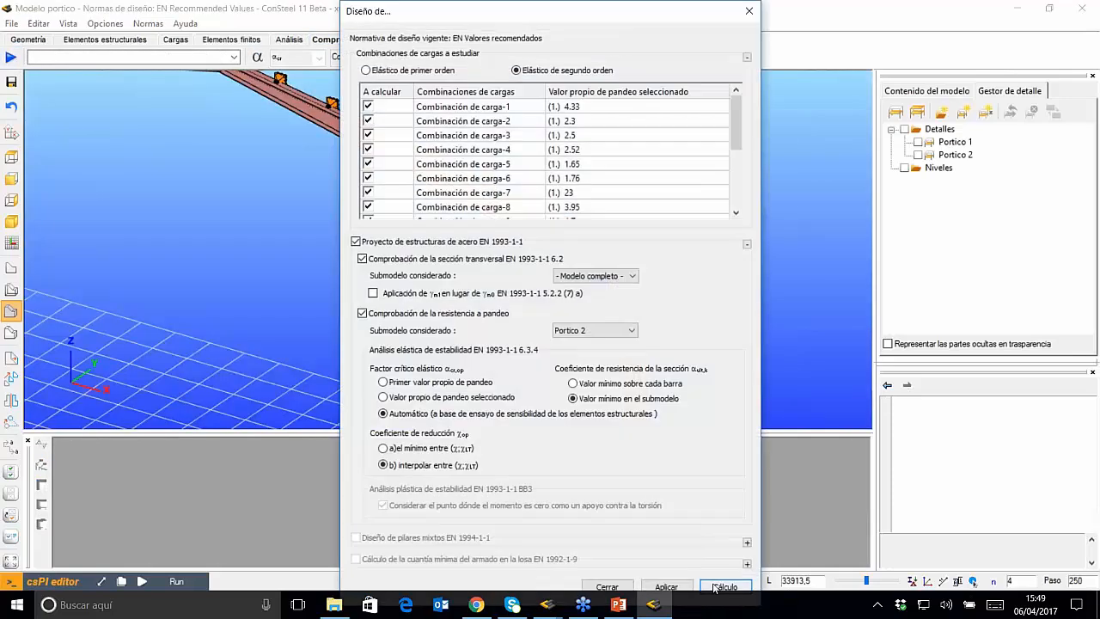
left_click(725, 588)
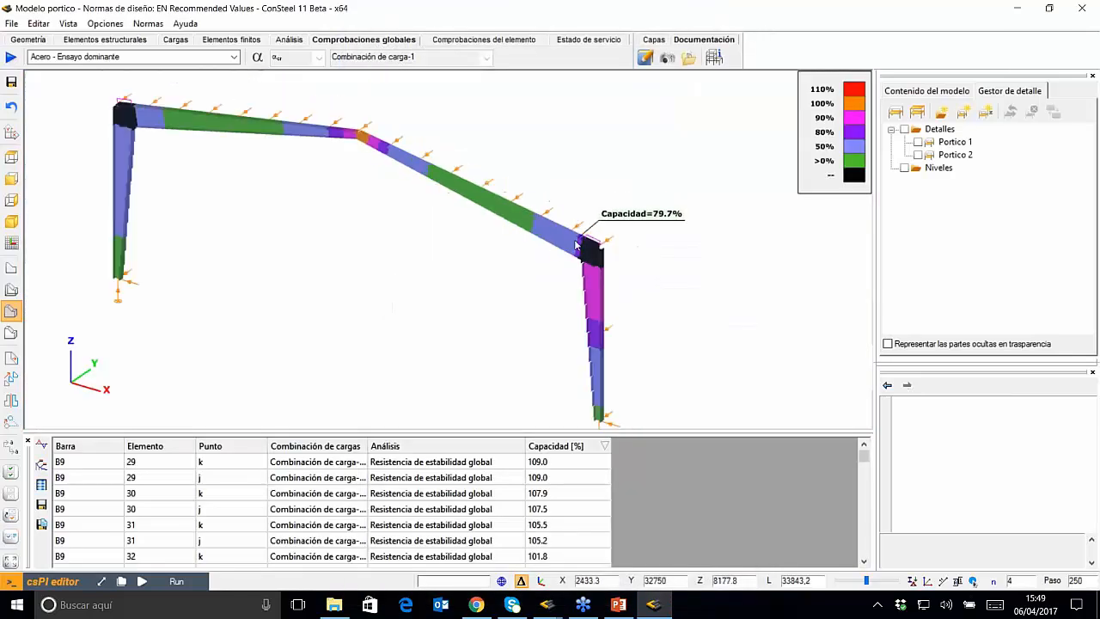
- Locate the most utilised elements of bar B9 on the frame from the global stability results
left_click(448, 466)
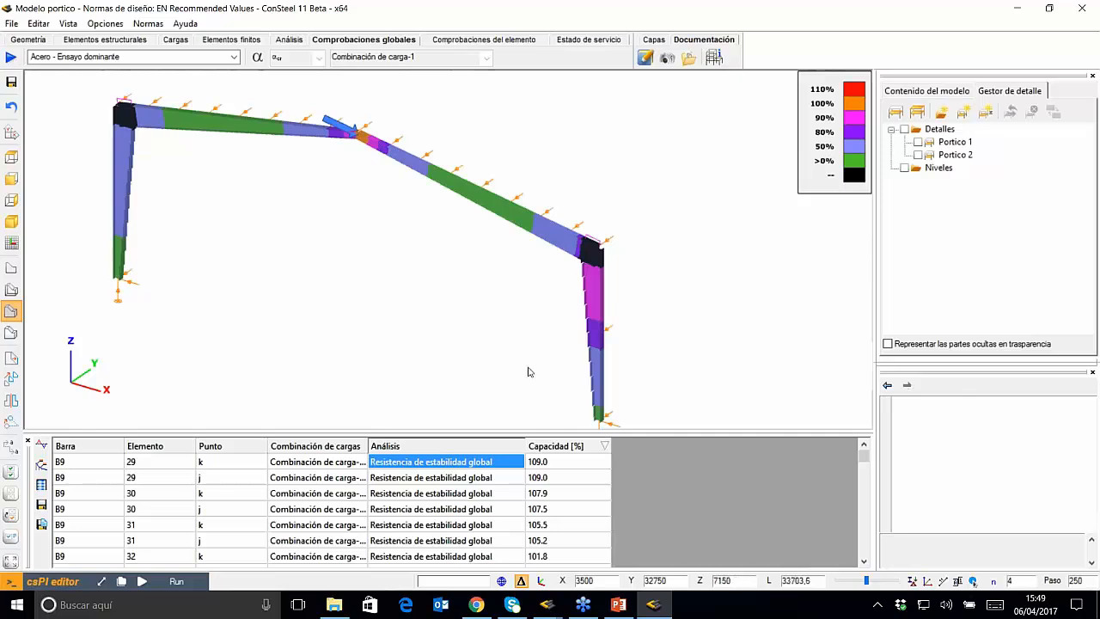
left_click(518, 476)
left_click(502, 492)
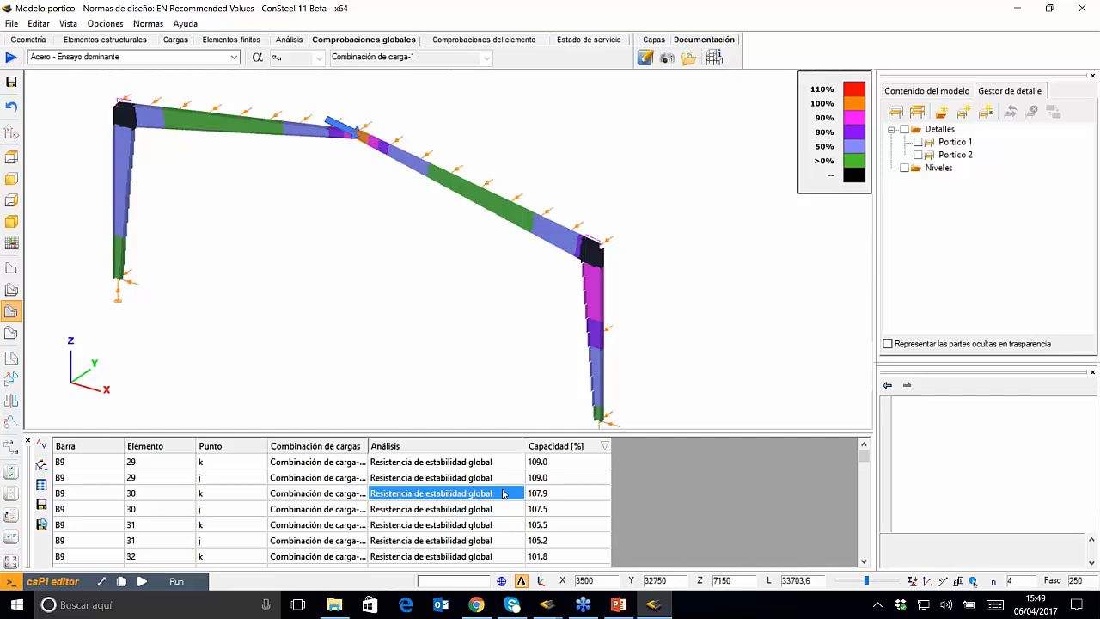
middle_click_drag(546, 266, 601, 299)
scroll(616, 281, "down", 3)
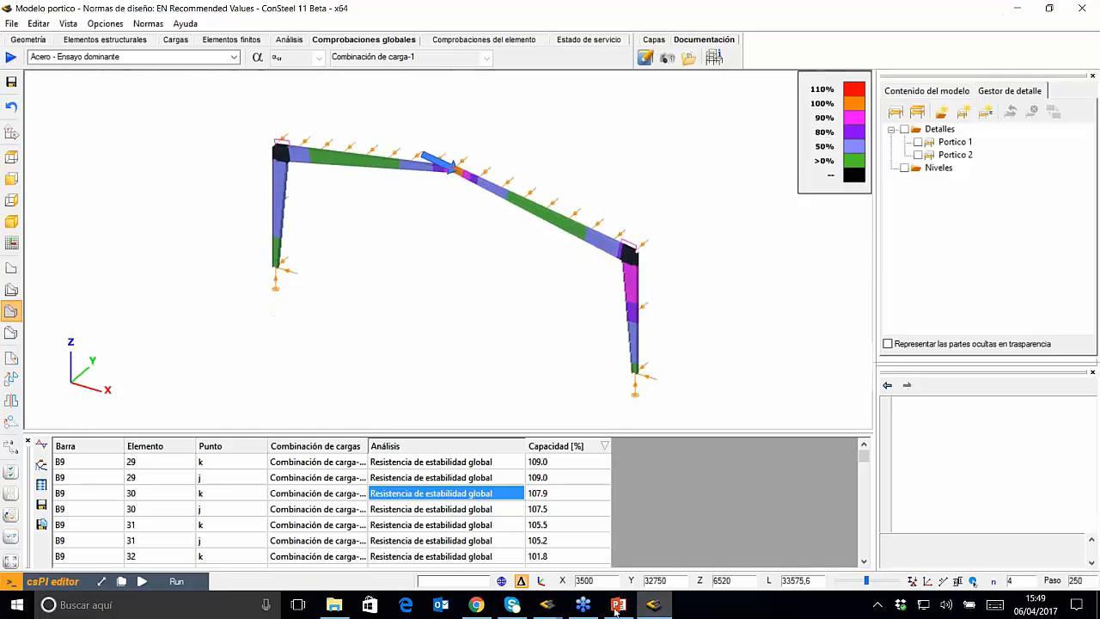
- Switch to the Ivariable model and view its two tapered frames
mouse_move(547, 605)
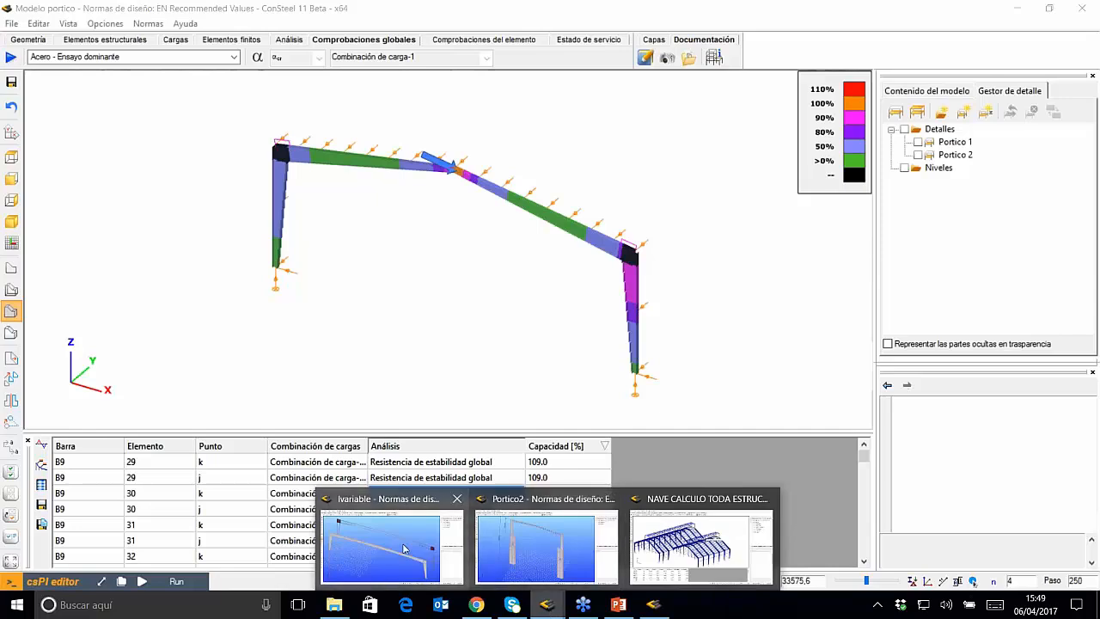
left_click(452, 563)
scroll(441, 194, "down", 2)
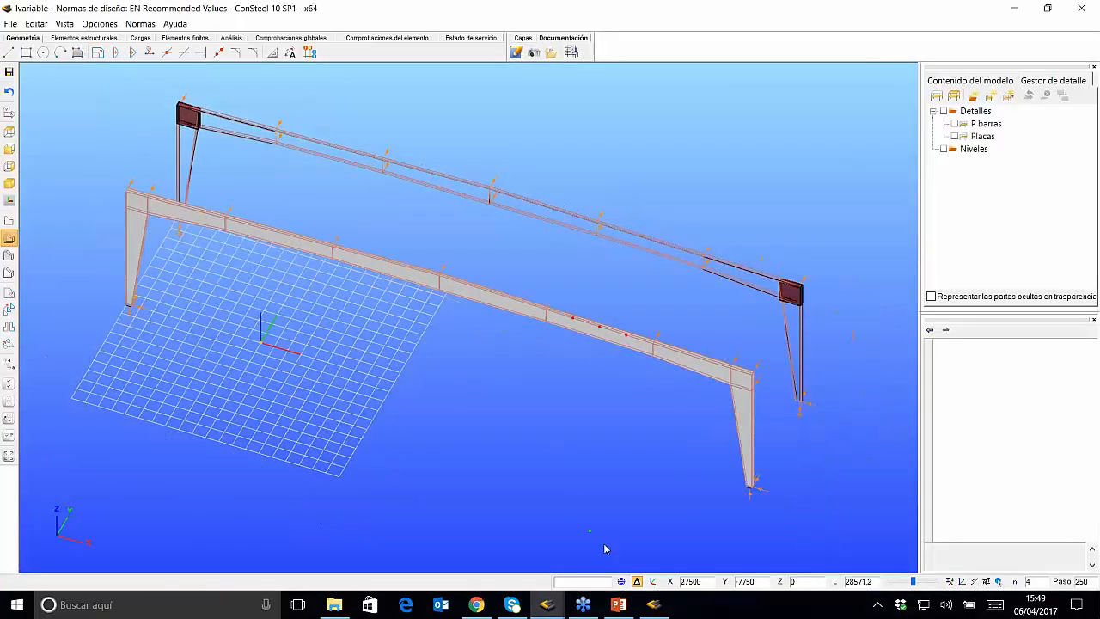
- Switch to PowerPoint and present slide 19, "Ejemplo Pórtico de Inercia variable II", in full screen, ending the slide show after viewing
left_click(618, 605)
left_click(57, 510)
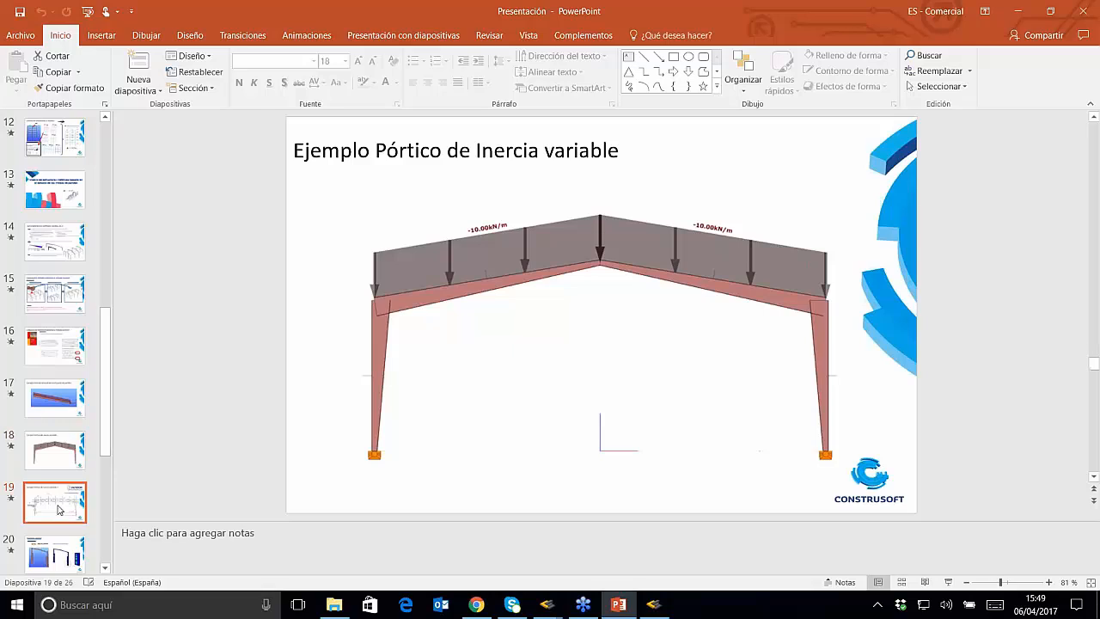
key("shift+F5")
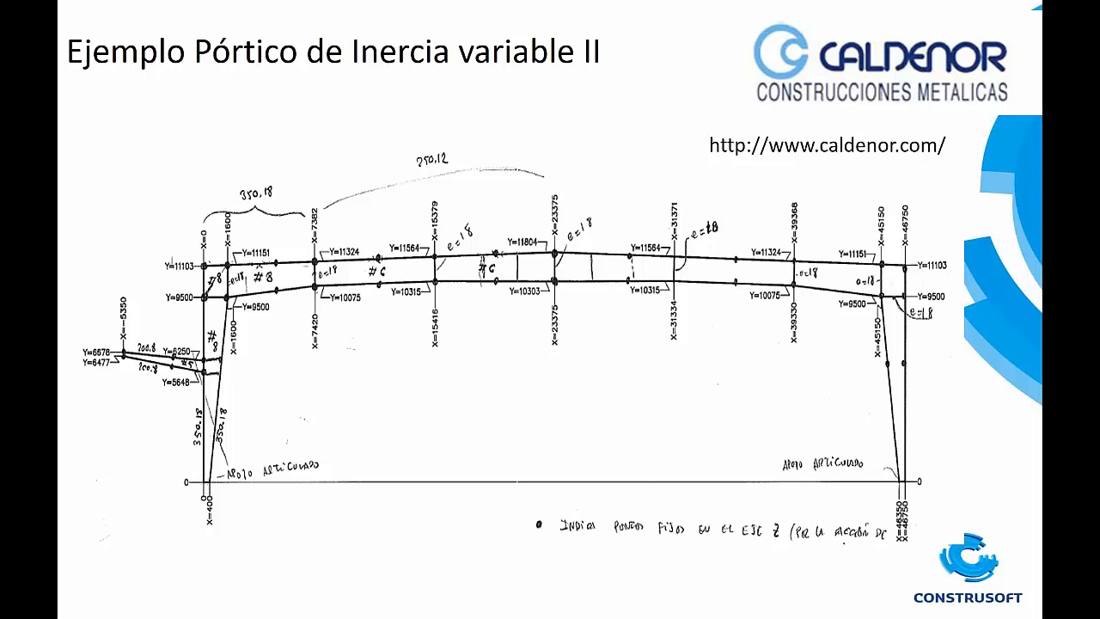
key("Escape")
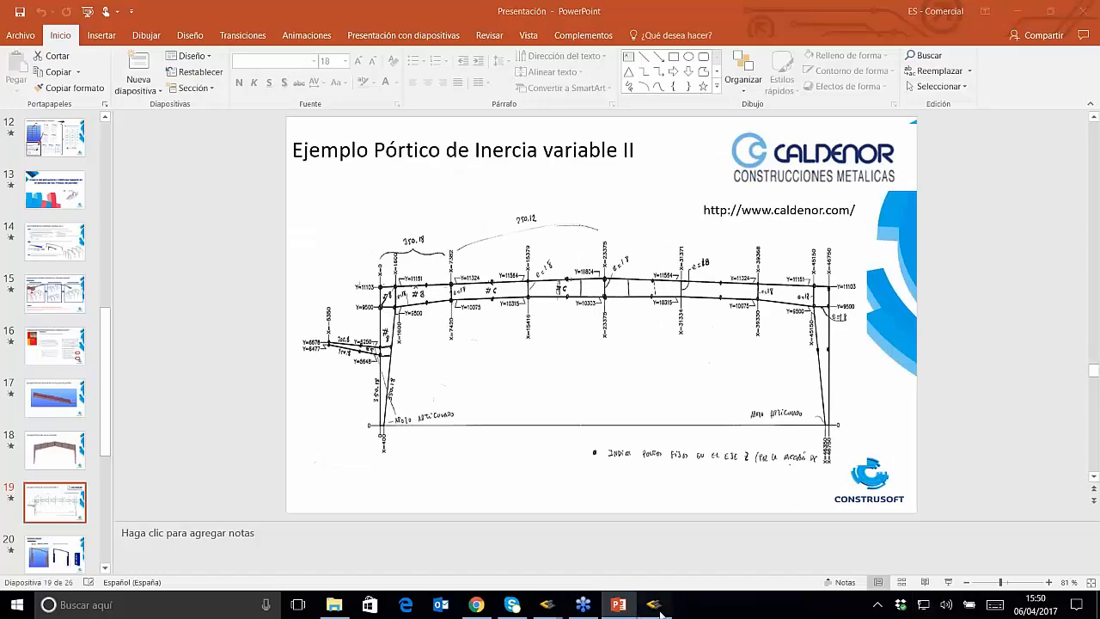
- Switch back to the Ivariable model in ConSteel and look closely at its plate and bar versions of the frame
left_click(655, 606)
mouse_move(546, 604)
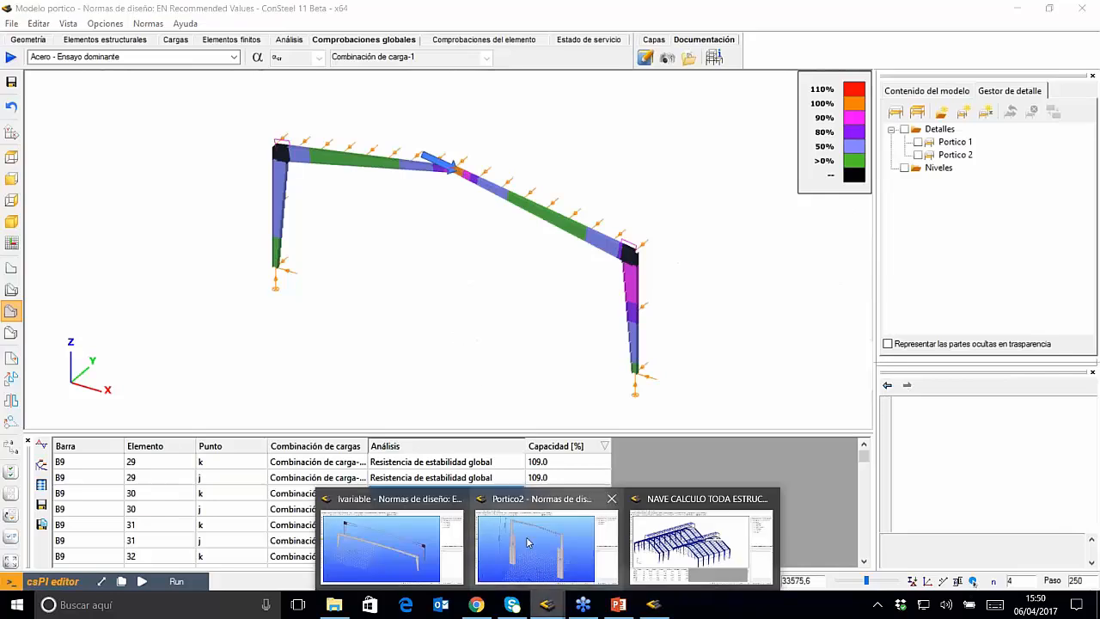
left_click(390, 543)
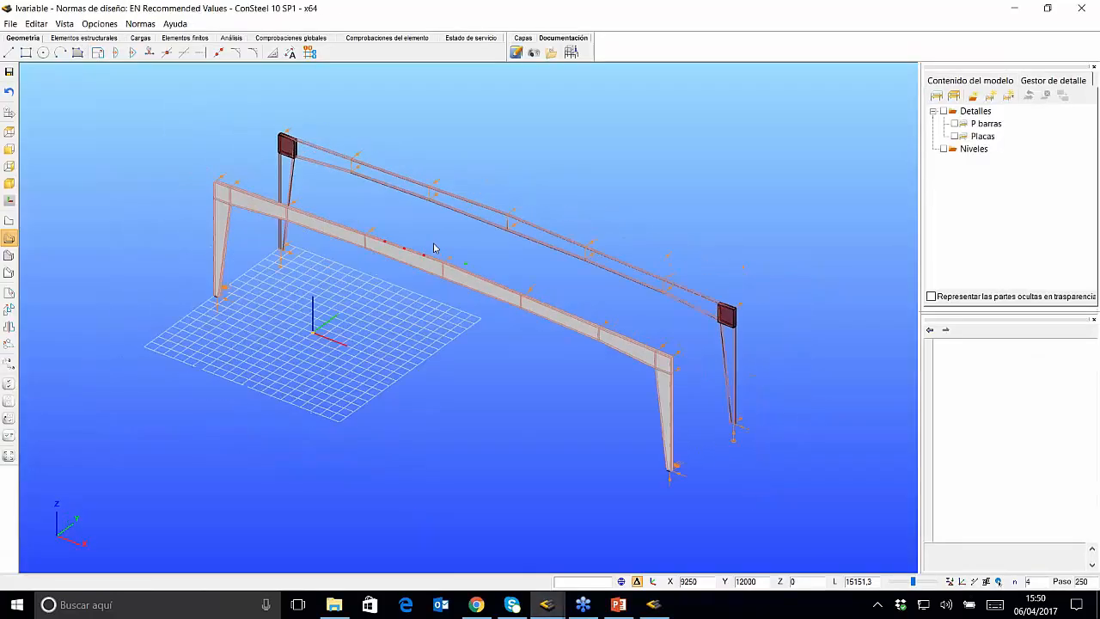
left_click(83, 38)
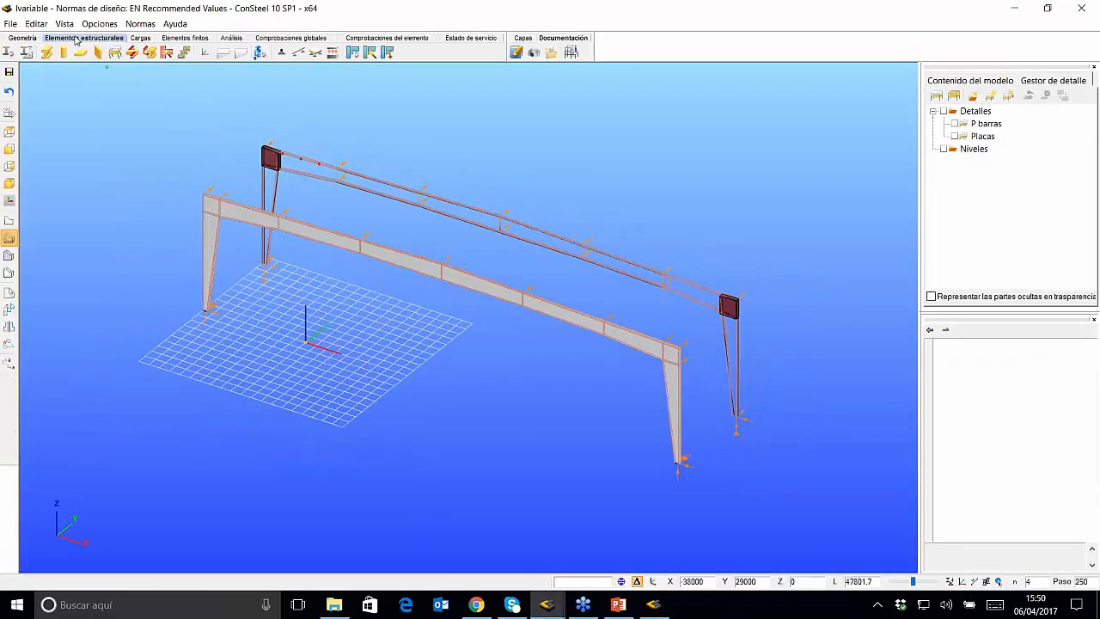
left_click(21, 38)
scroll(348, 159, "up", 5)
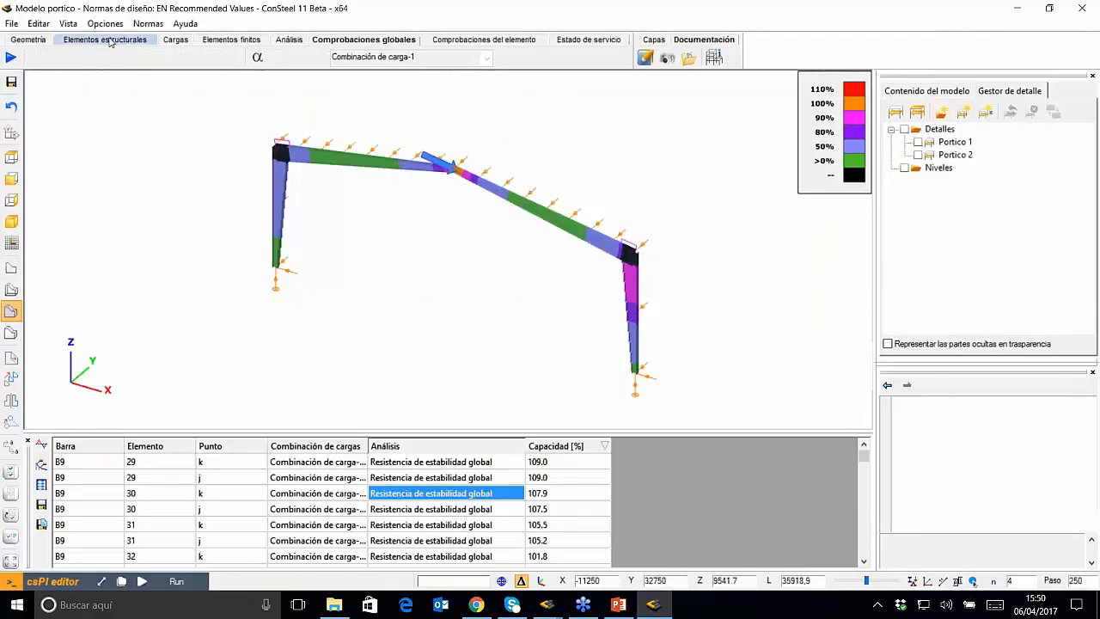
- Show the structural elements of Modelo portico, inspect rafter B10's variable section properties, and clear the selection
left_click(108, 39)
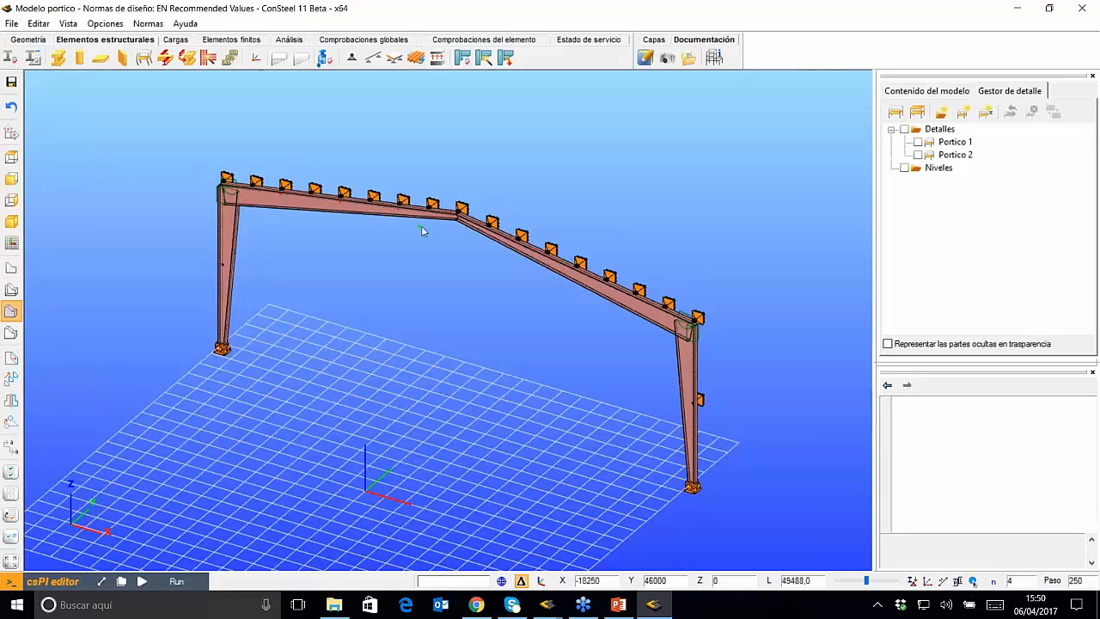
scroll(421, 225, "up", 4)
left_click(389, 219)
scroll(389, 222, "down", 3)
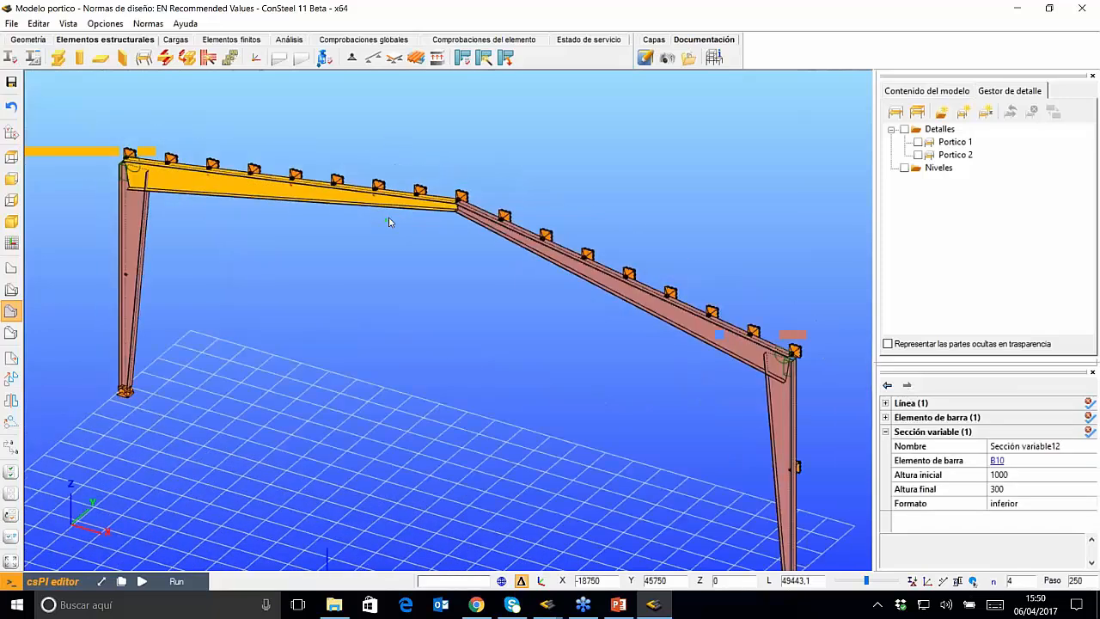
middle_click_drag(390, 221, 260, 202)
key("Escape")
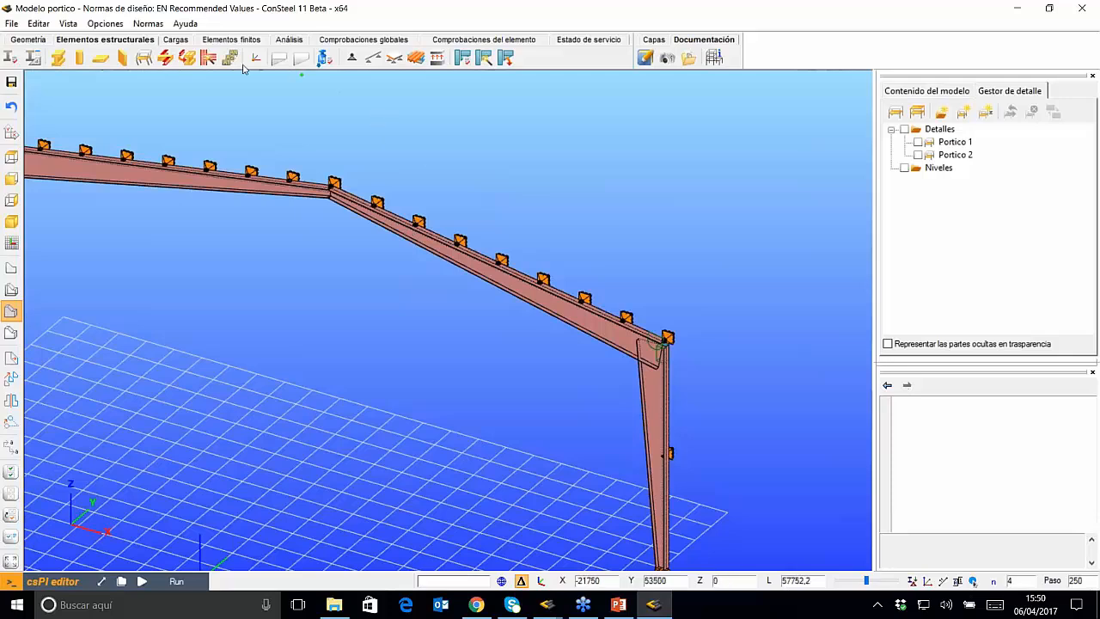
- Convert the rafter bar B9 into plate elements and close the conversion dialog
left_click(187, 57)
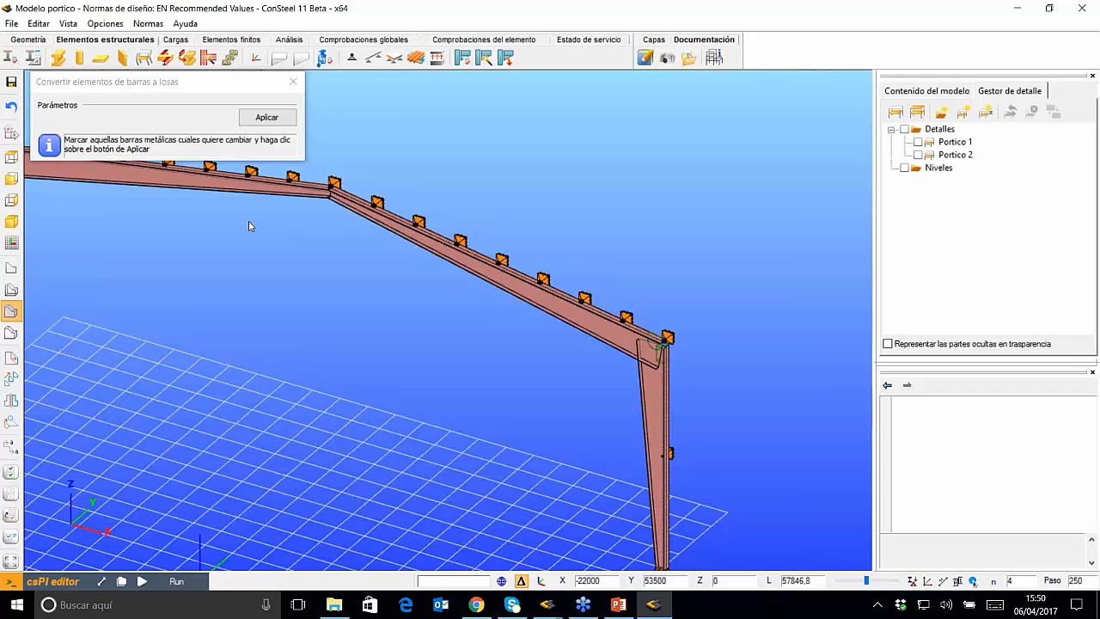
scroll(582, 317, "up", 3)
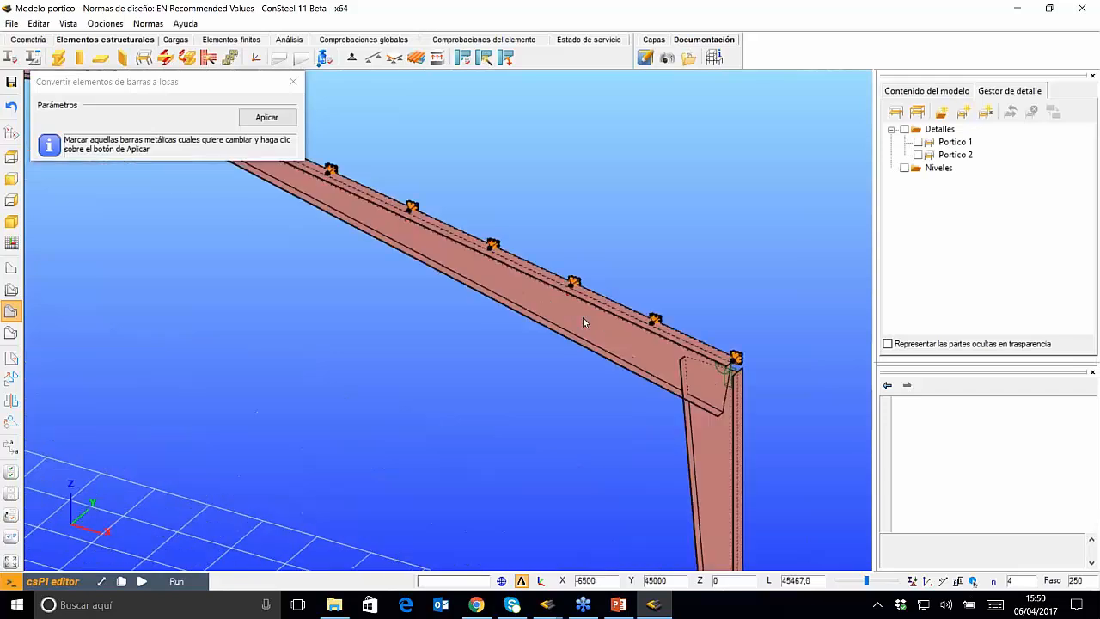
left_click(499, 336)
left_click(266, 117)
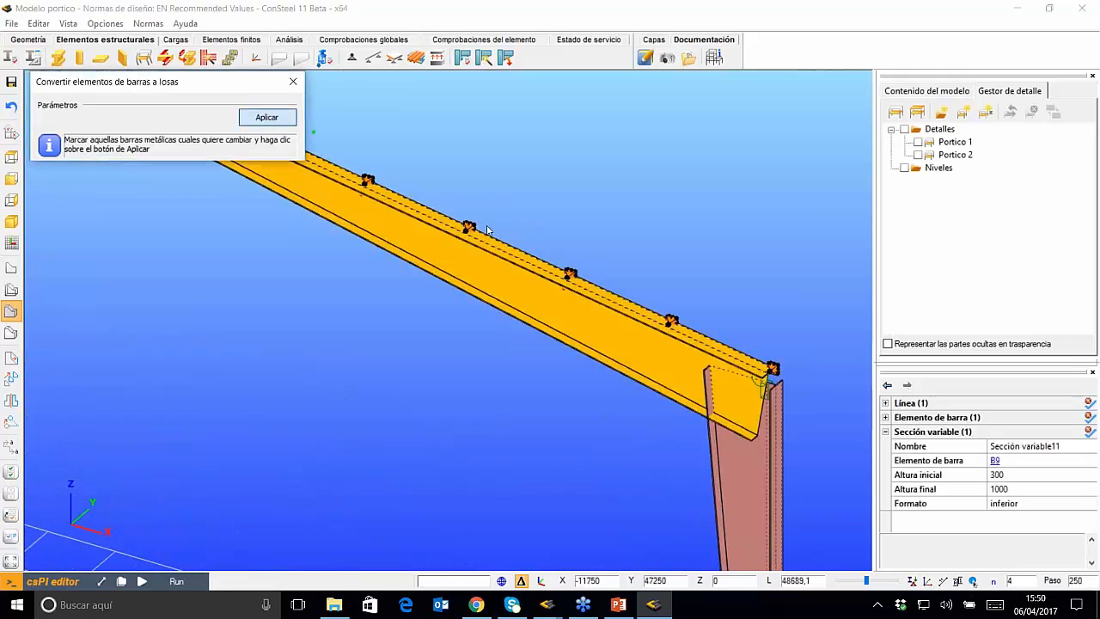
left_click(266, 117)
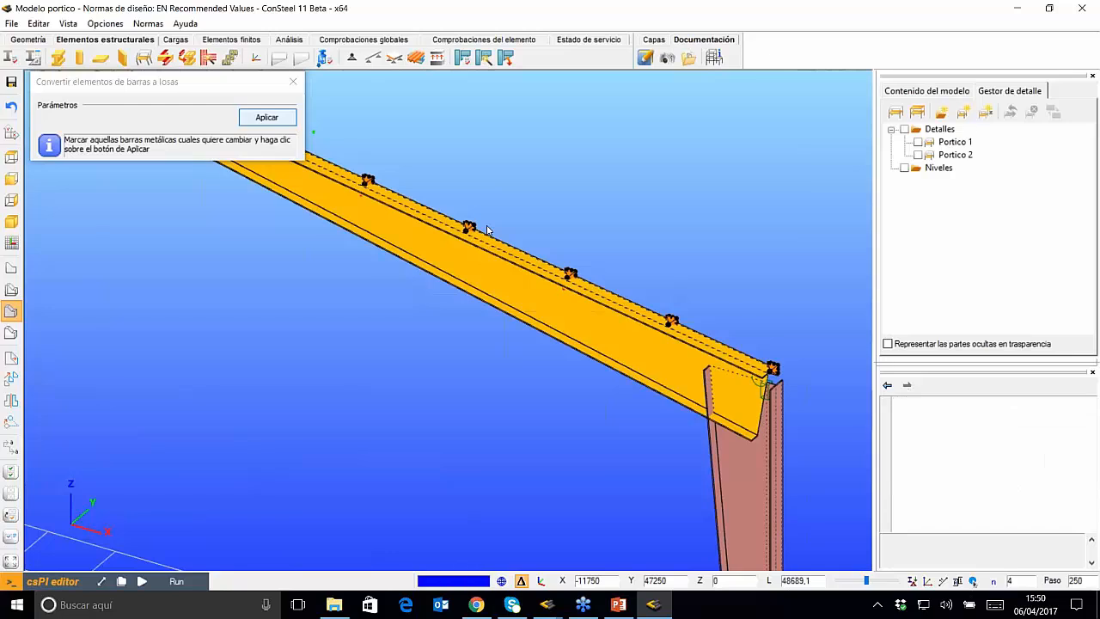
left_click(292, 83)
- Examine the converted rafter's individual plates by selecting its web and top flange, then clear the selection
scroll(577, 344, "up", 2)
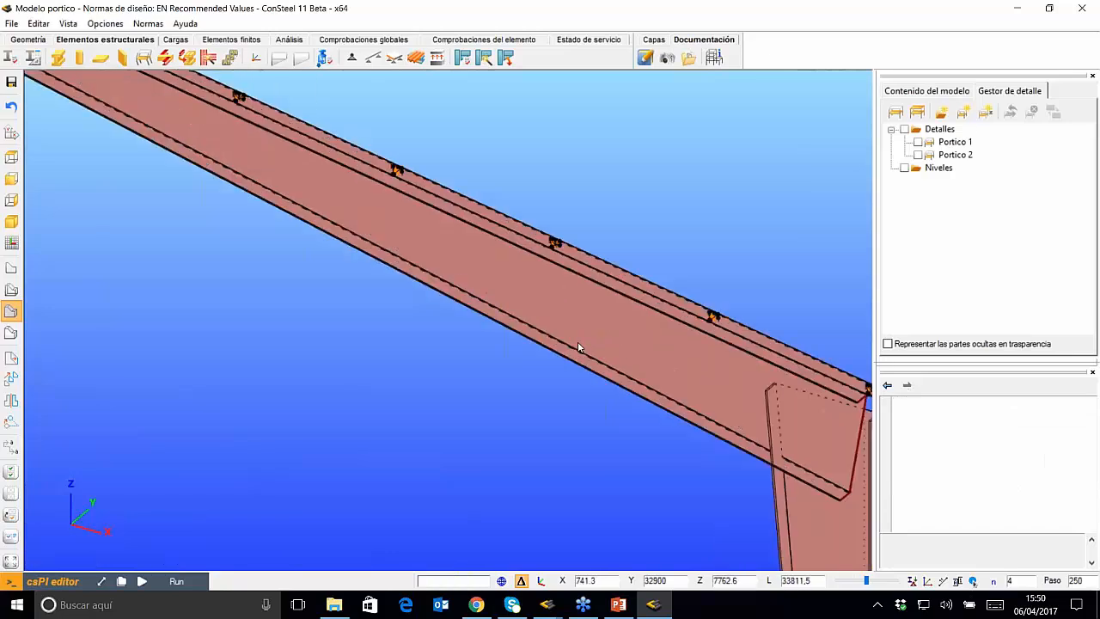
scroll(579, 347, "up", 1)
left_click(586, 371)
key("Escape")
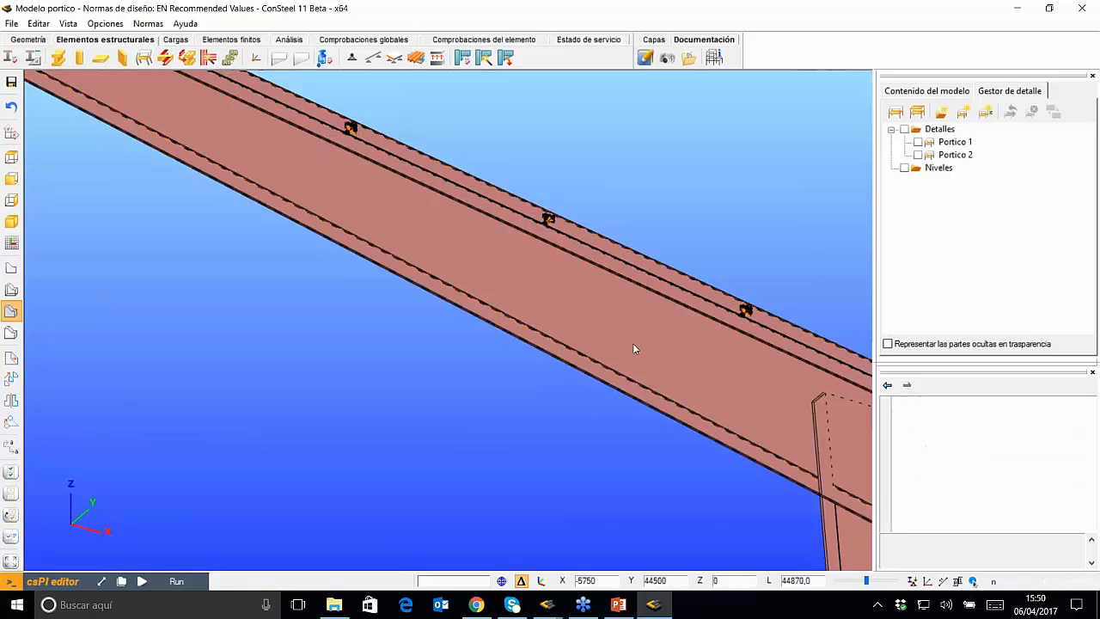
left_click(630, 342)
key("Escape")
left_click(656, 273)
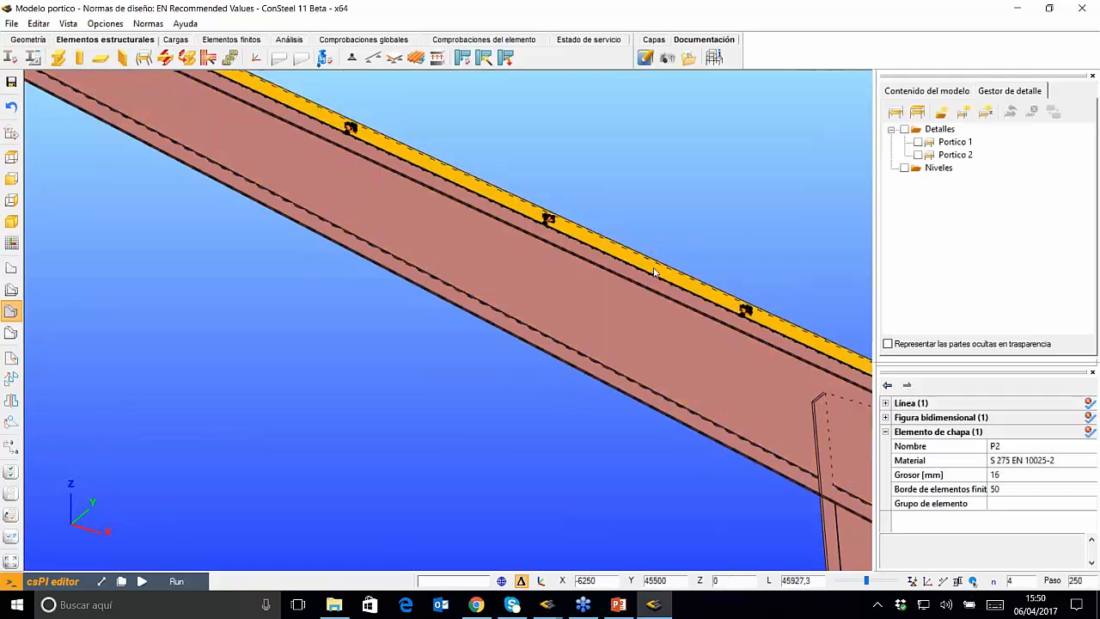
key("Escape")
- Select all five plates of the converted rafter and set their finite element size to 150 mm
left_click_drag(654, 207, 609, 369)
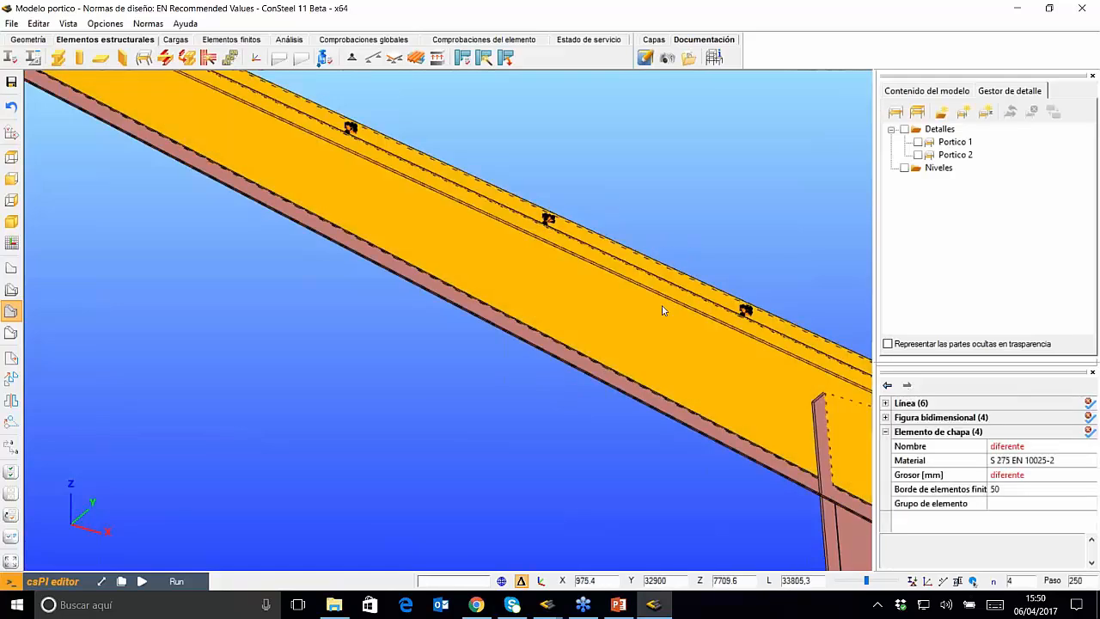
left_click_drag(691, 212, 607, 397)
left_click(1032, 490)
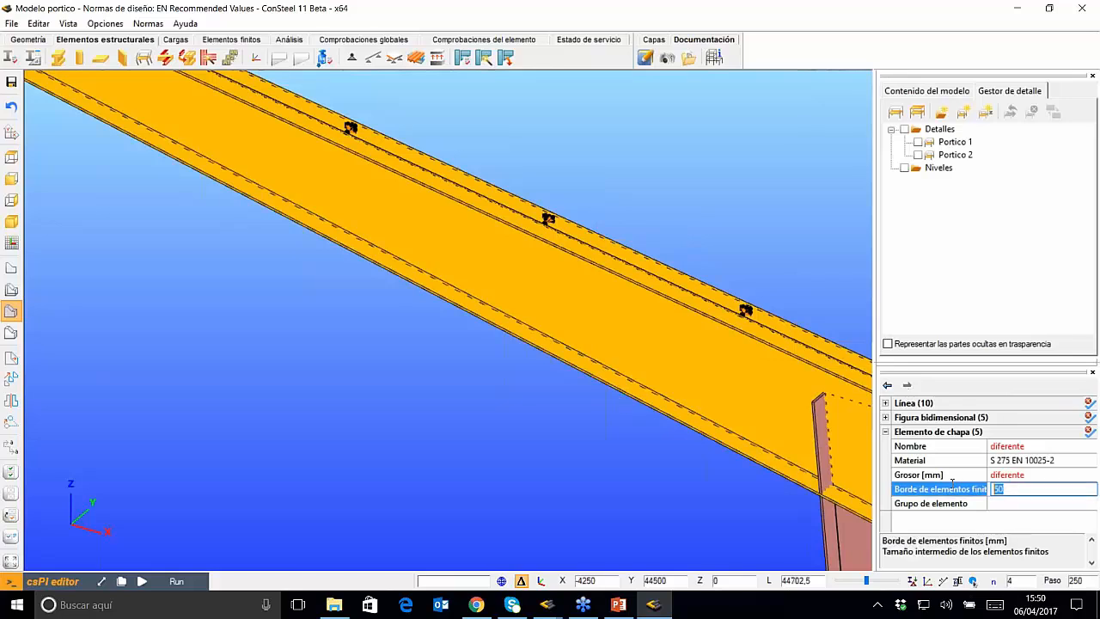
type("150")
key("Return")
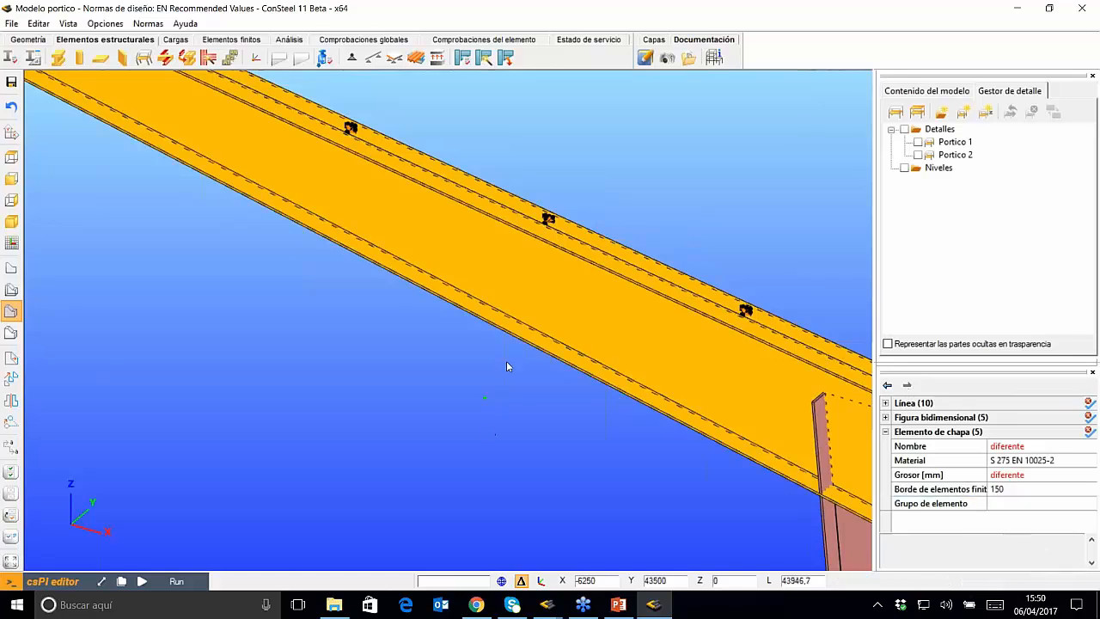
- Clear the plate selection and run the analysis of the frame, viewing the meshed rafter while it calculates
scroll(506, 361, "down", 5)
middle_click_drag(483, 257, 587, 256)
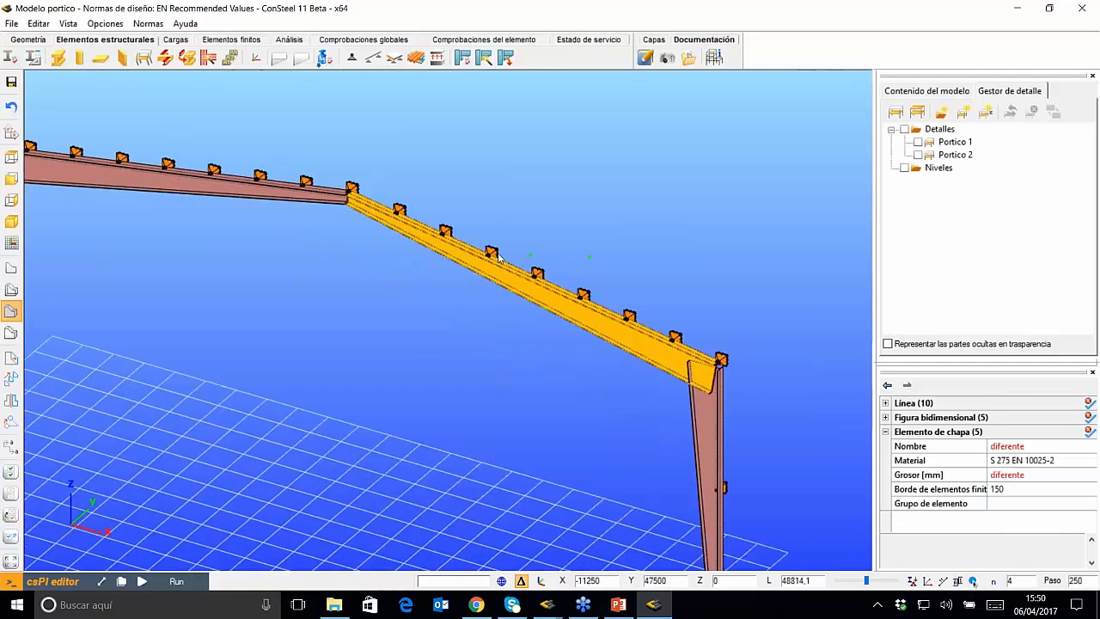
left_click(249, 195)
key("Escape")
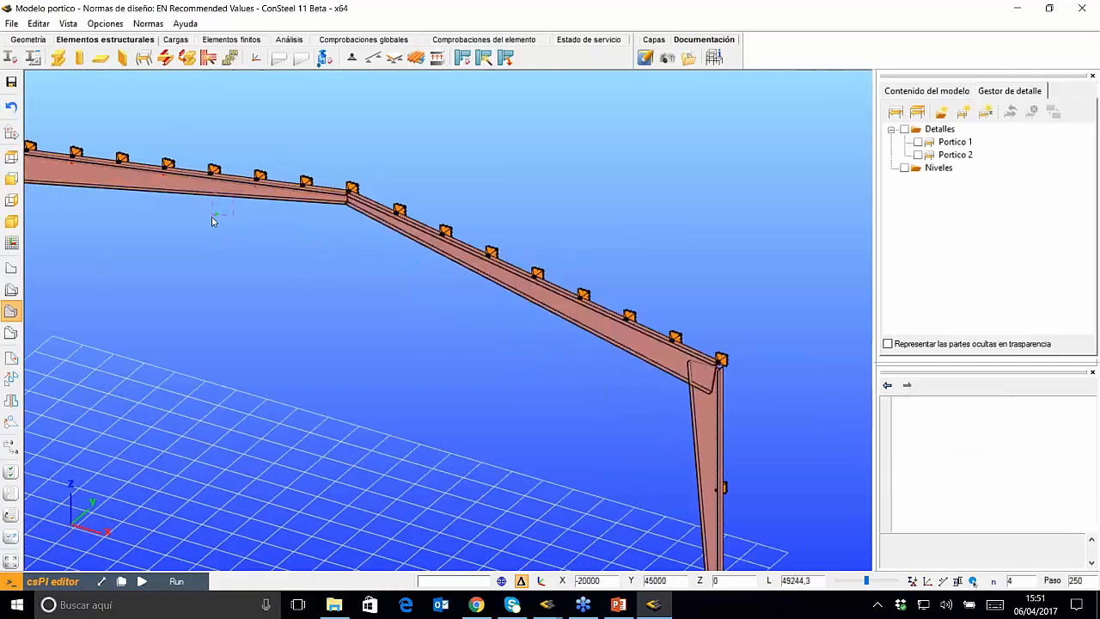
left_click(214, 216)
left_click(299, 59)
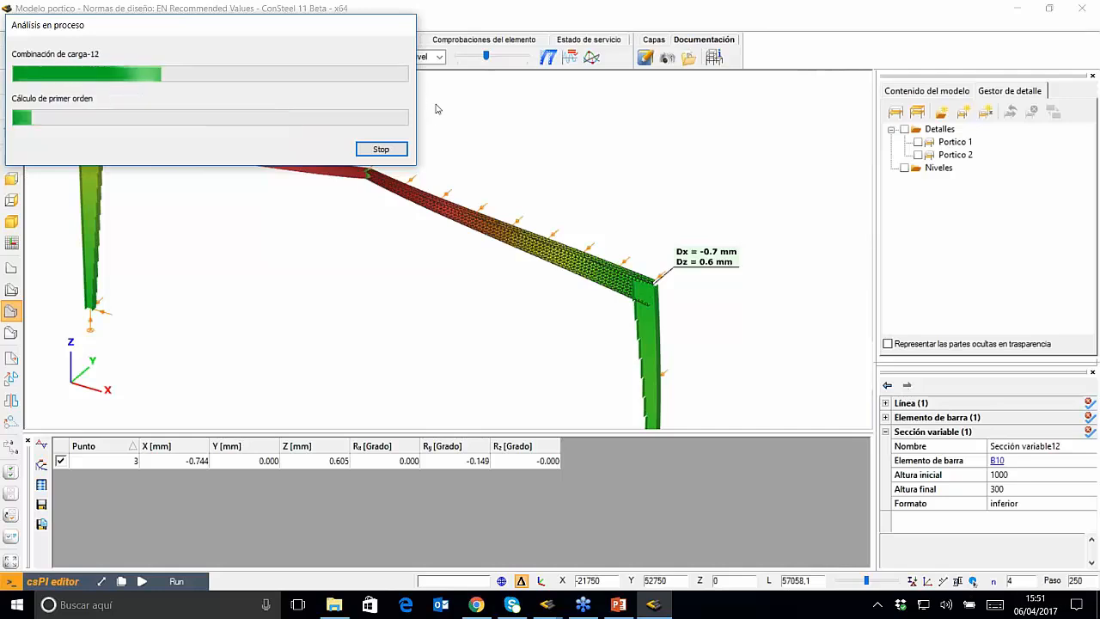
scroll(559, 246, "up", 2)
scroll(559, 246, "up", 1)
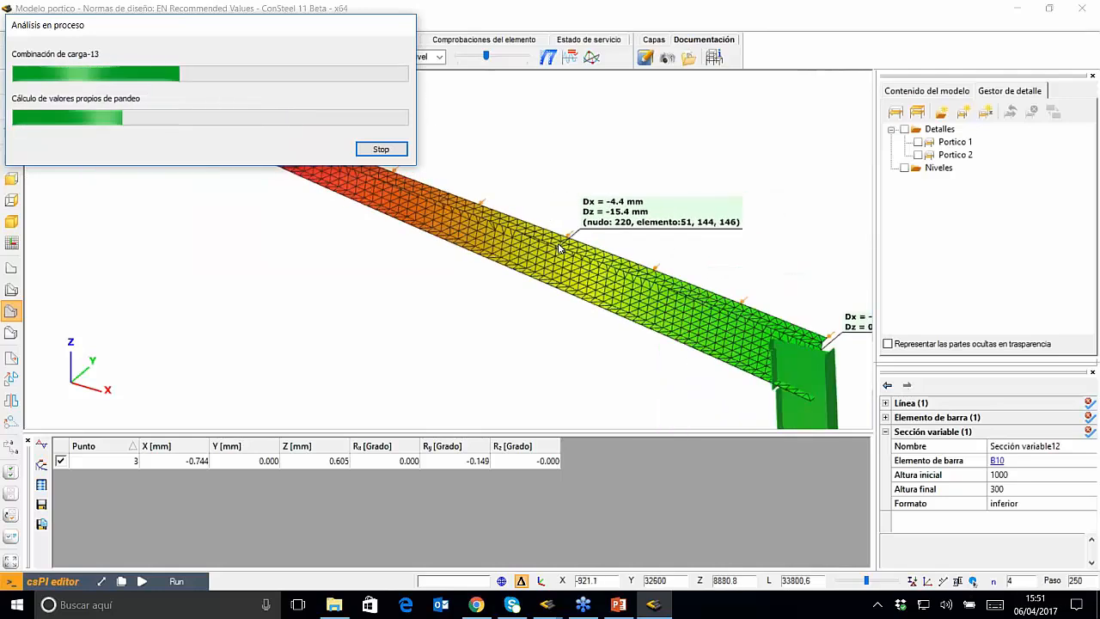
scroll(550, 239, "down", 3)
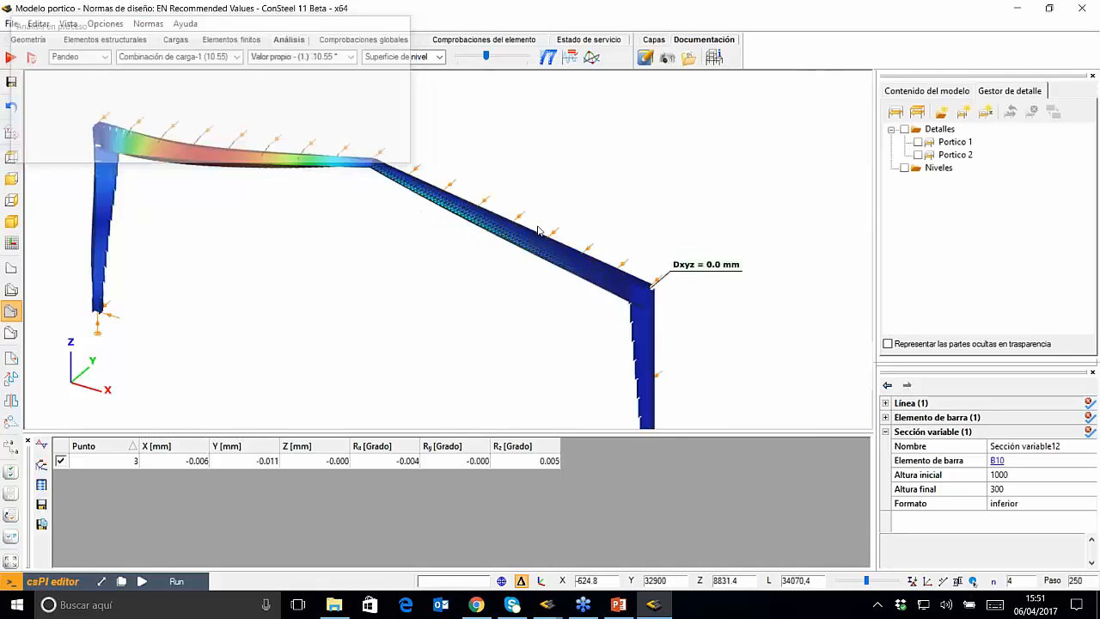
- Compare the first-order deformation and buckling results for Combinación de carga-1, adjusting the deformation scale
left_click_drag(489, 54, 439, 68)
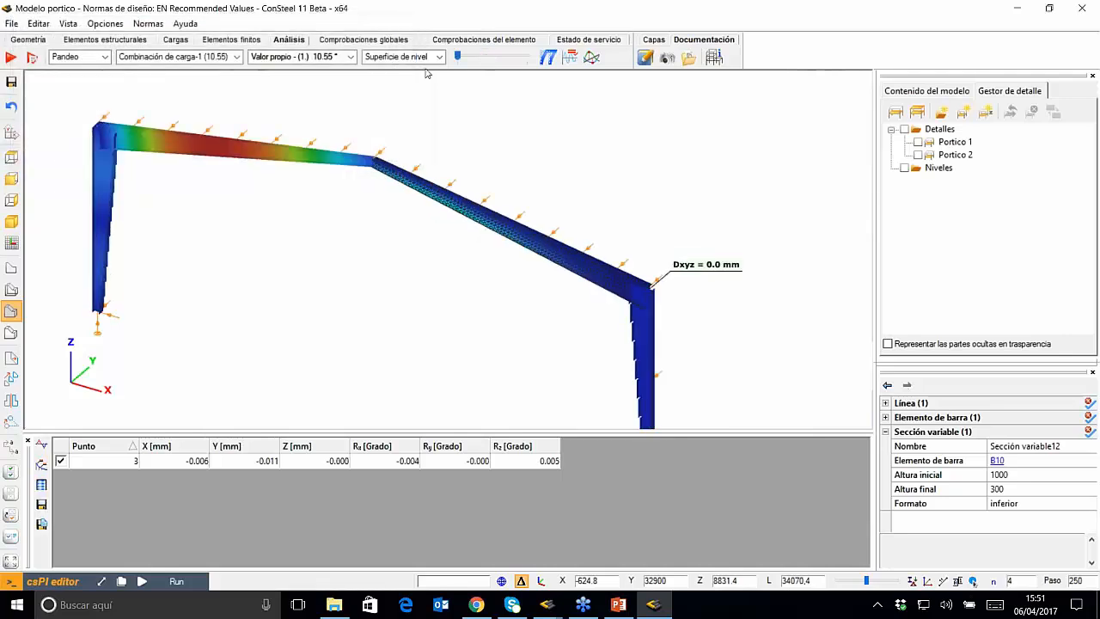
left_click(80, 57)
left_click(78, 67)
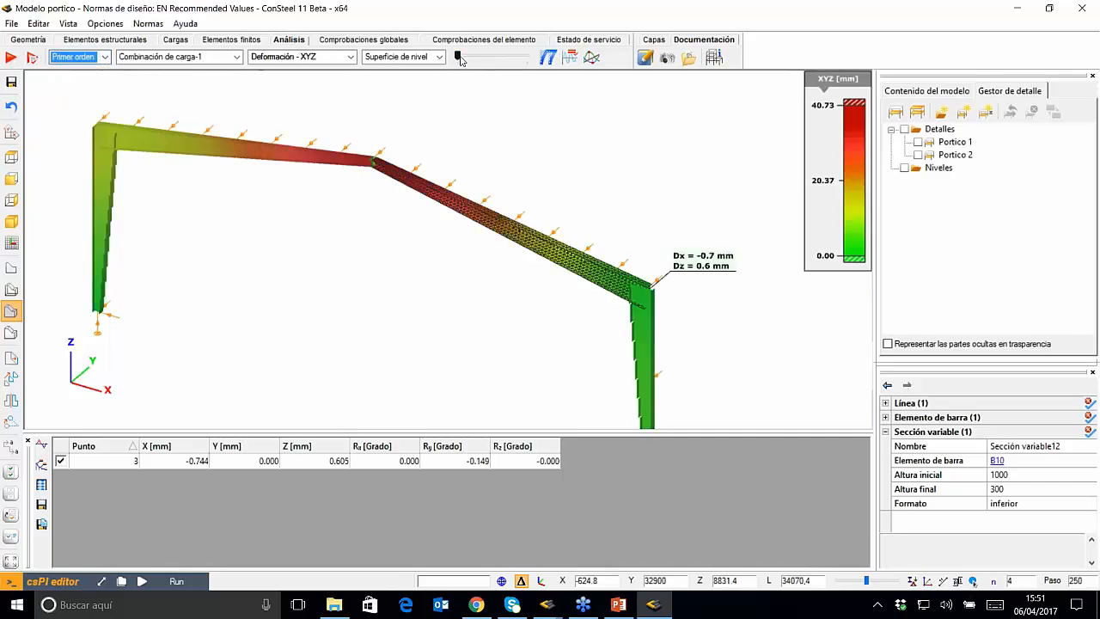
left_click_drag(460, 60, 502, 67)
left_click(75, 56)
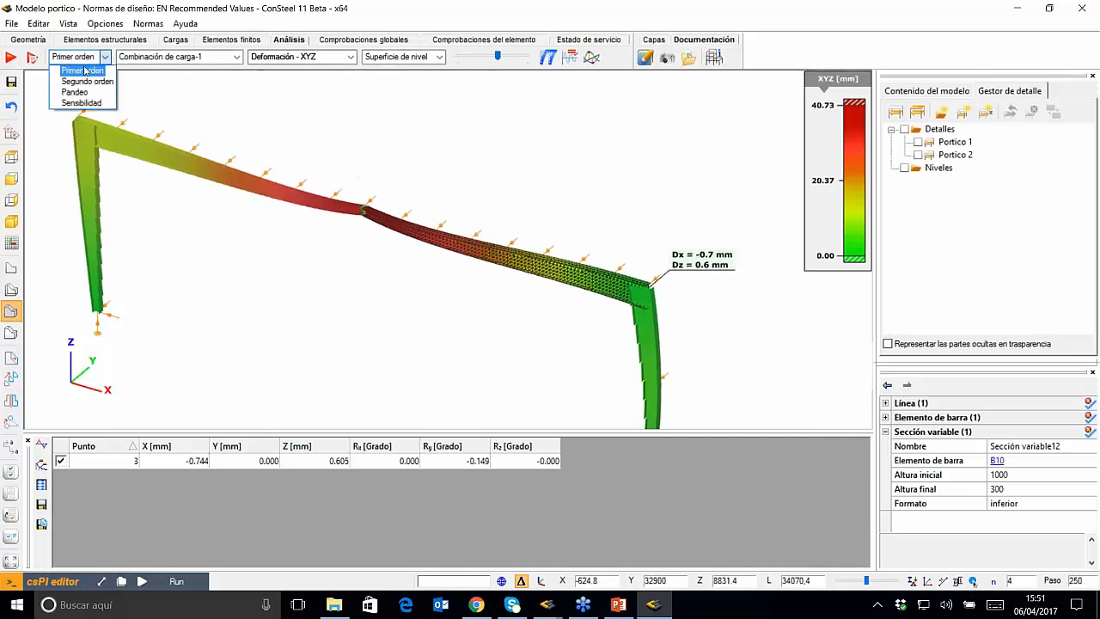
left_click(70, 89)
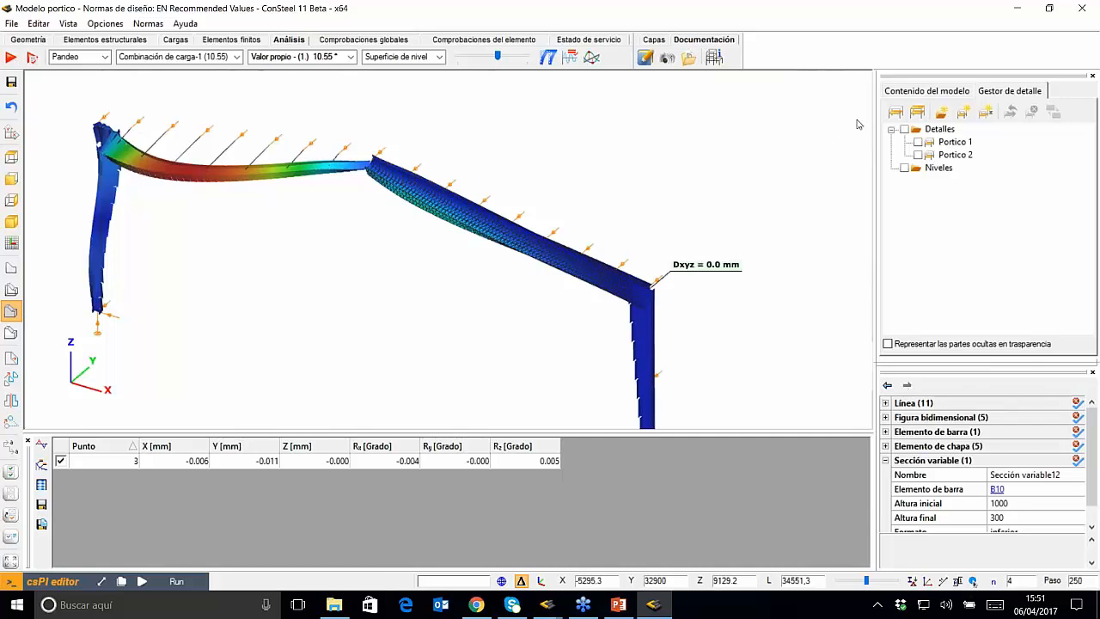
- Isolate the plate-element rafter and browse its buckling modes up to eigenvalue 5 (47.44)
left_click(917, 112)
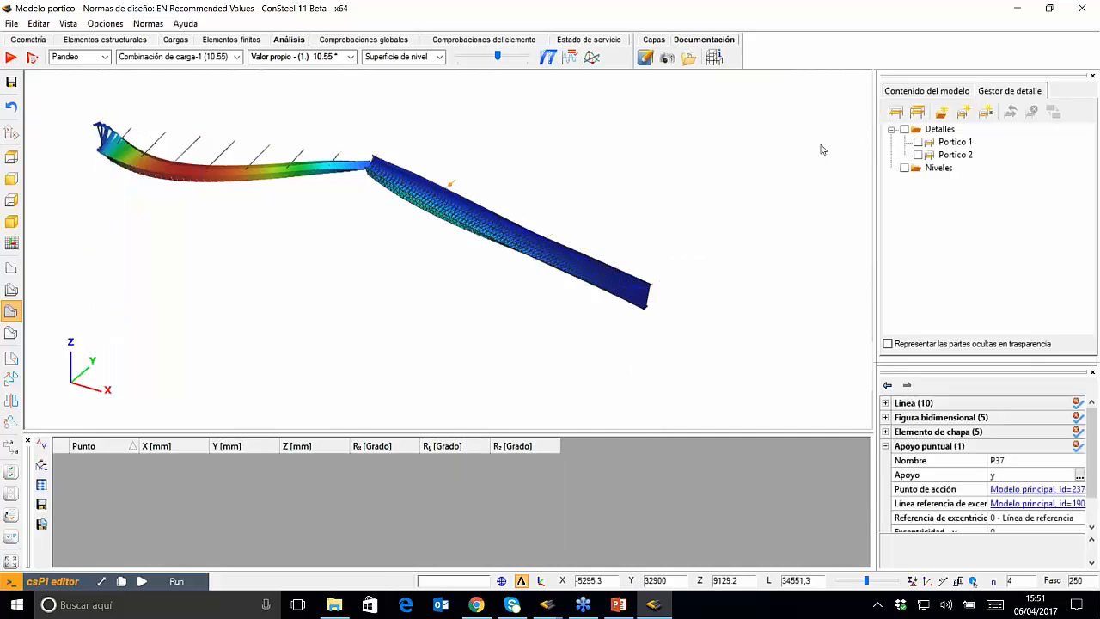
left_click(895, 113)
left_click(343, 57)
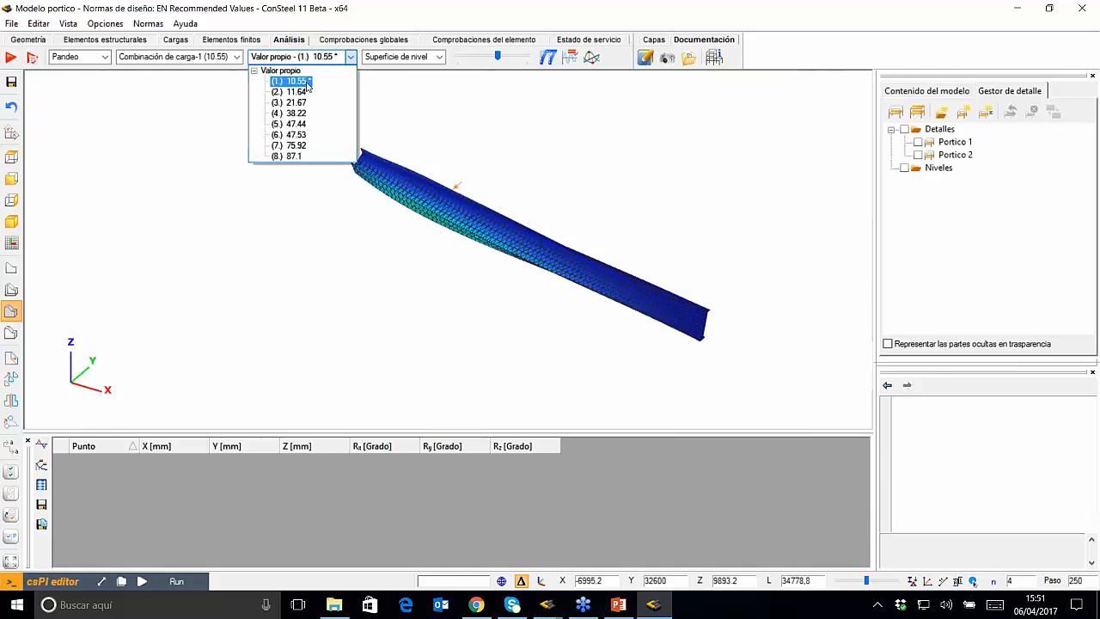
left_click(306, 83)
scroll(315, 60, "down", 4)
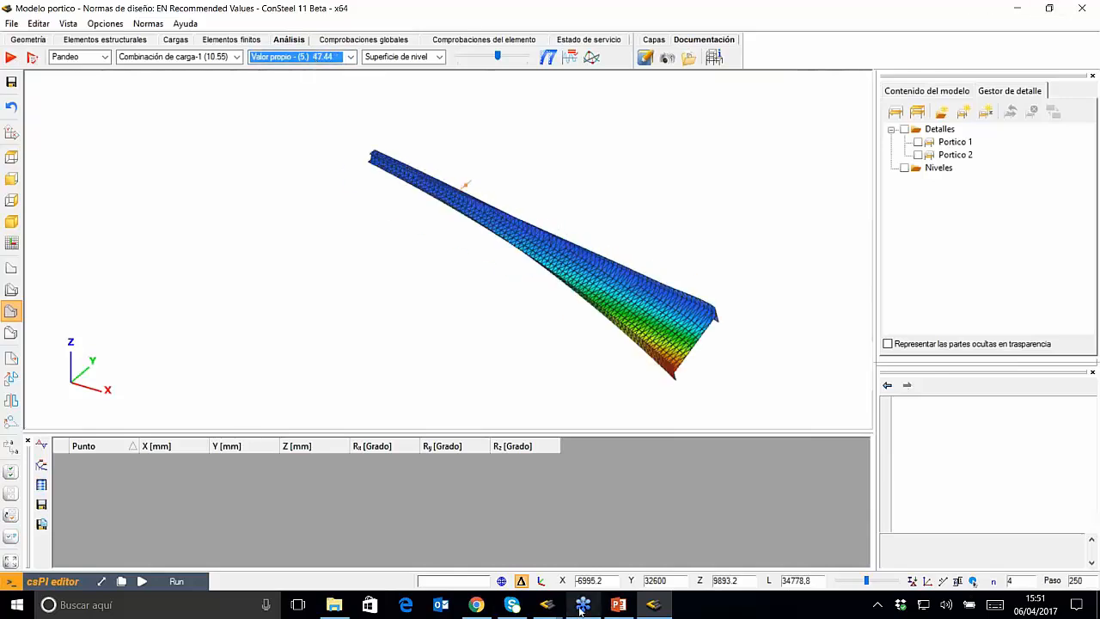
- Switch to the Ivariable model and display its two frames as solid members
mouse_move(546, 604)
left_click(418, 541)
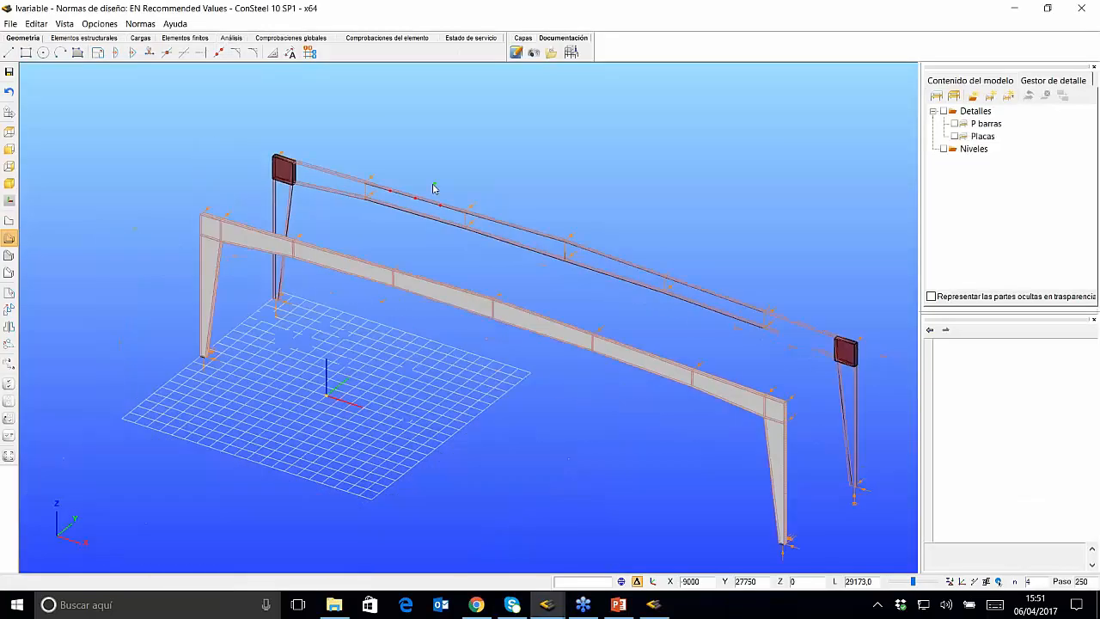
scroll(433, 188, "down", 3)
scroll(455, 182, "up", 3)
left_click(8, 260)
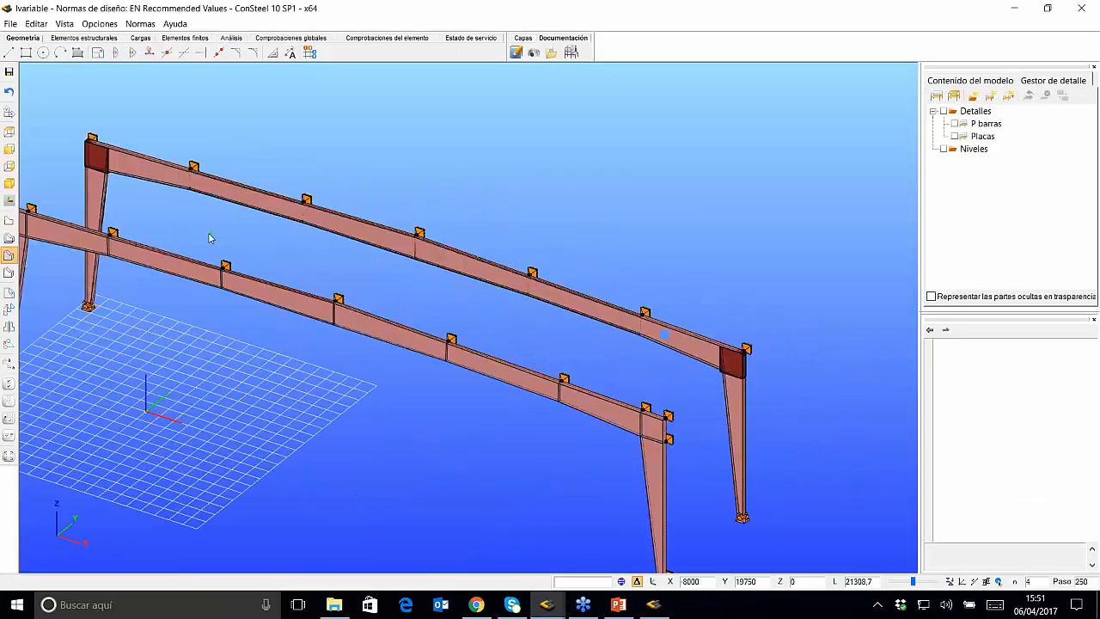
scroll(209, 238, "up", 2)
- Examine the bar frame's rafter segments, their variable section properties and the offset at their joints, and show the loads
middle_click_drag(209, 238, 378, 240)
middle_click_drag(257, 257, 207, 258, "alt")
scroll(206, 258, "up", 3)
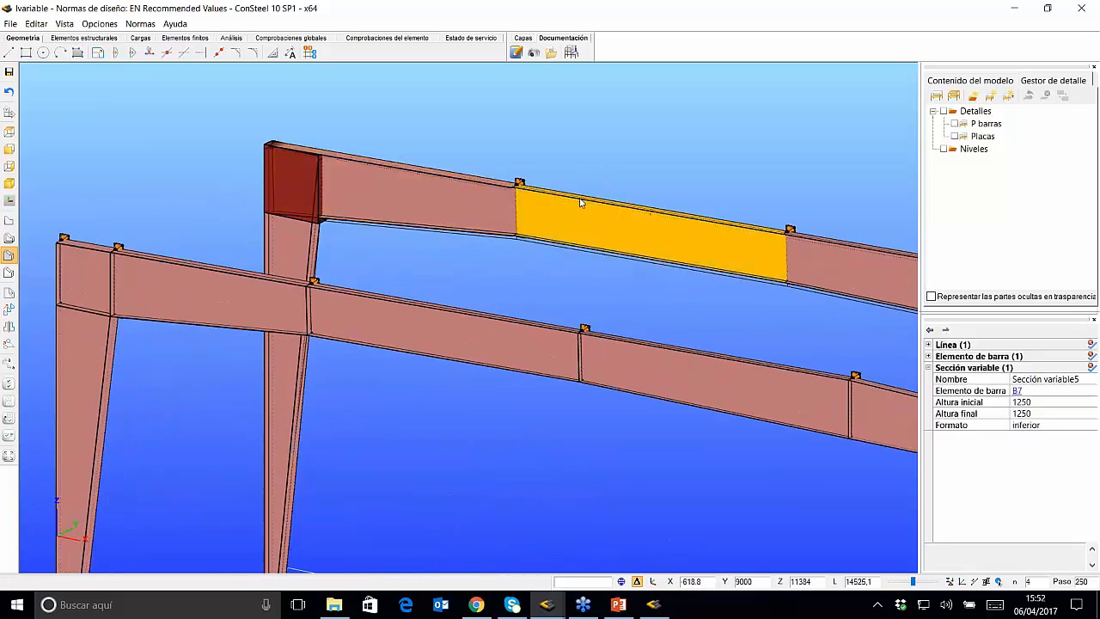
scroll(580, 206, "down", 4)
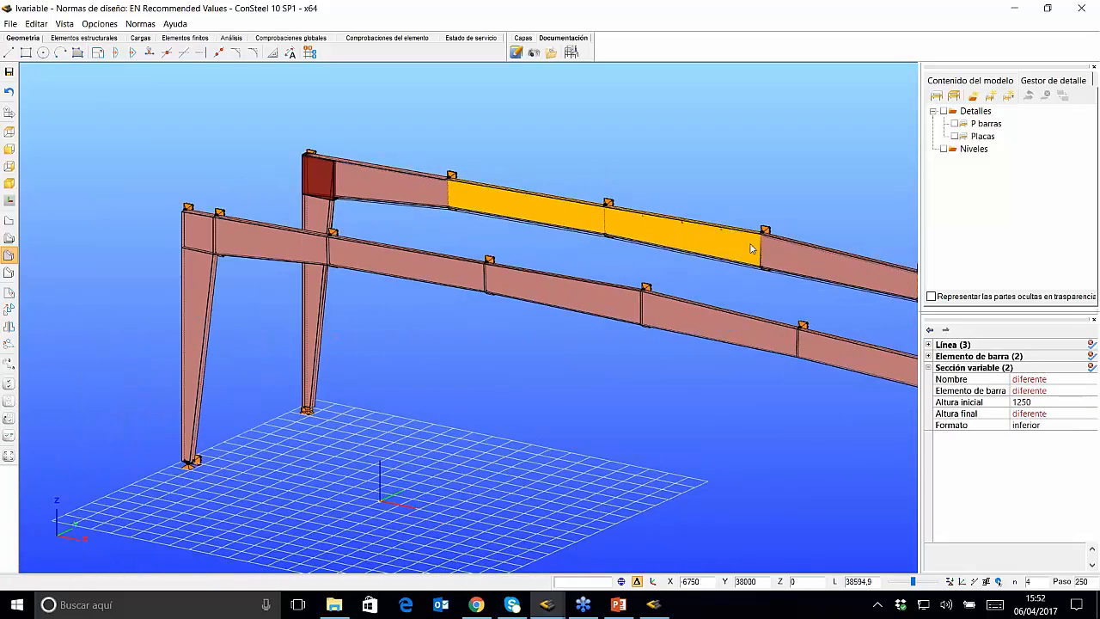
middle_click_drag(747, 249, 644, 245)
scroll(644, 245, "up", 1)
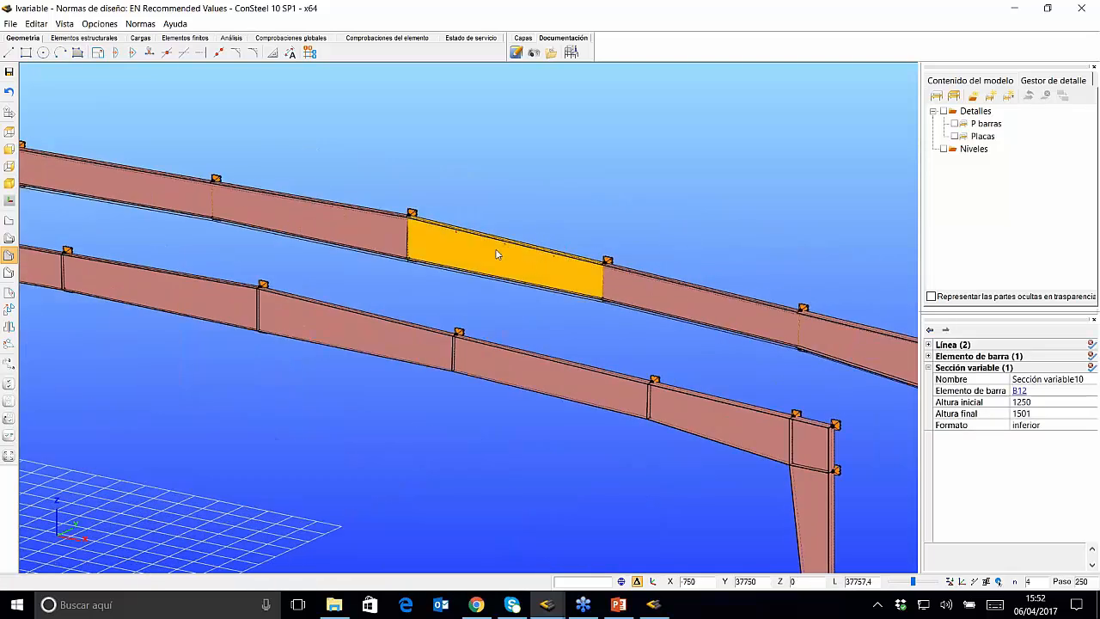
middle_click_drag(299, 187, 680, 217)
scroll(395, 185, "up", 6)
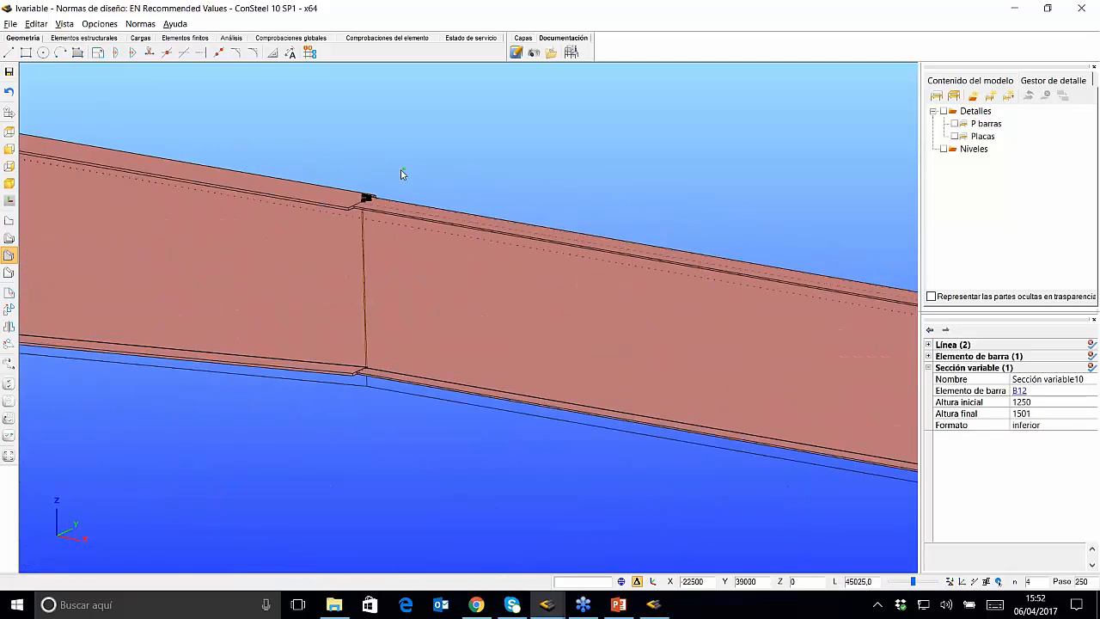
middle_click_drag(401, 174, 407, 207, "alt")
scroll(368, 210, "down", 5)
scroll(407, 206, "down", 3)
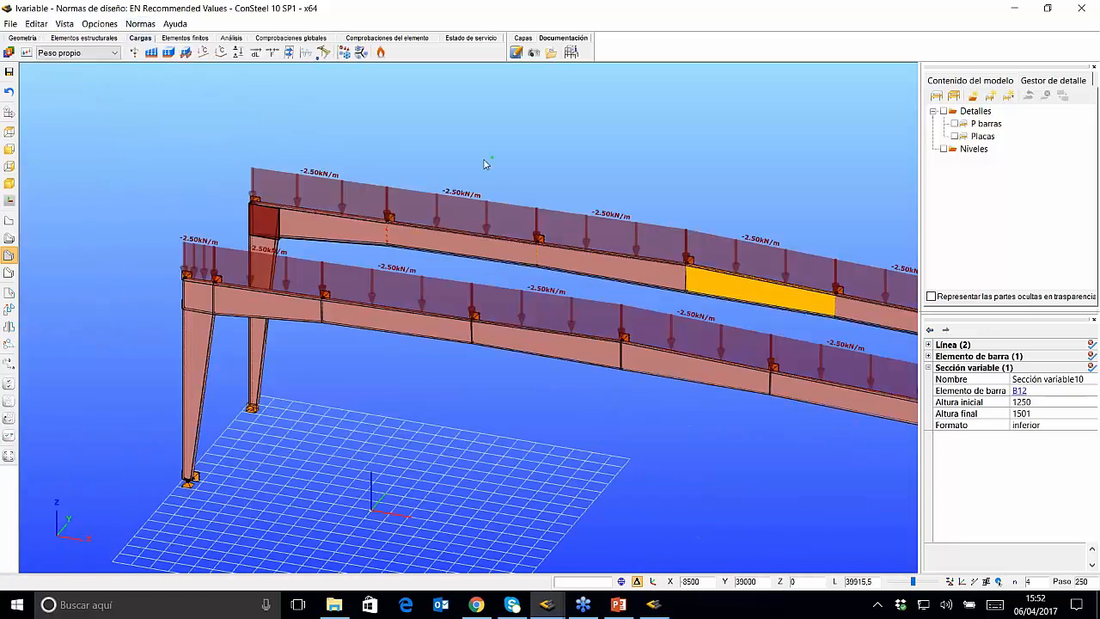
- Examine the plate frame's rafter up close, selecting its web and flange plates to view their properties
middle_click_drag(505, 165, 469, 159)
scroll(469, 160, "up", 2)
middle_click_drag(347, 297, 320, 327, "alt")
key("Escape")
scroll(319, 320, "up", 6)
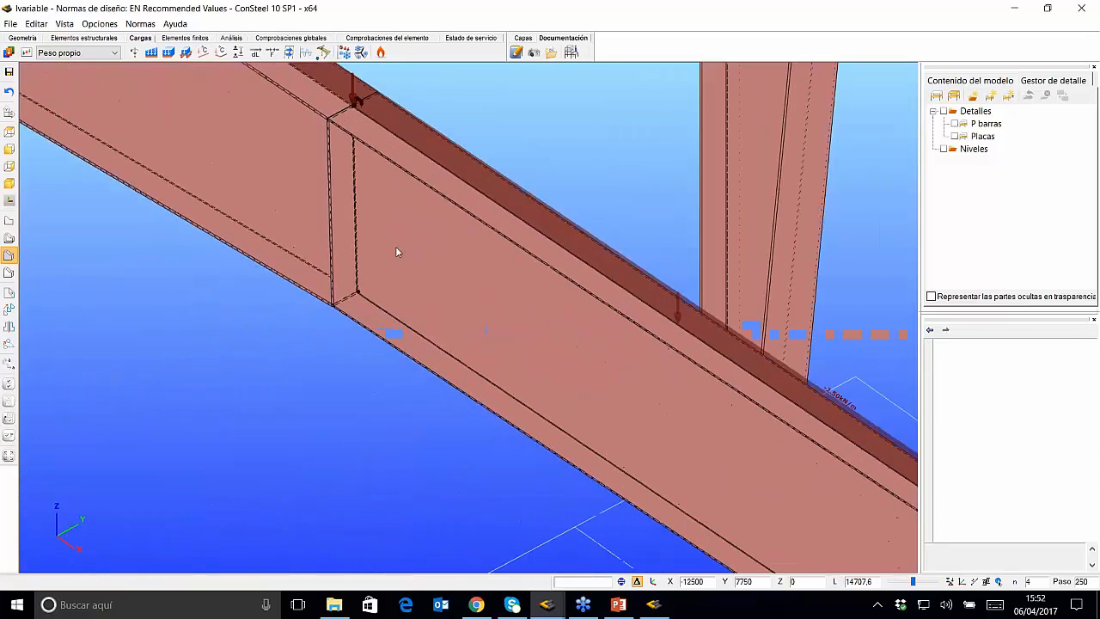
left_click(400, 270)
middle_click_drag(399, 270, 538, 260, "alt")
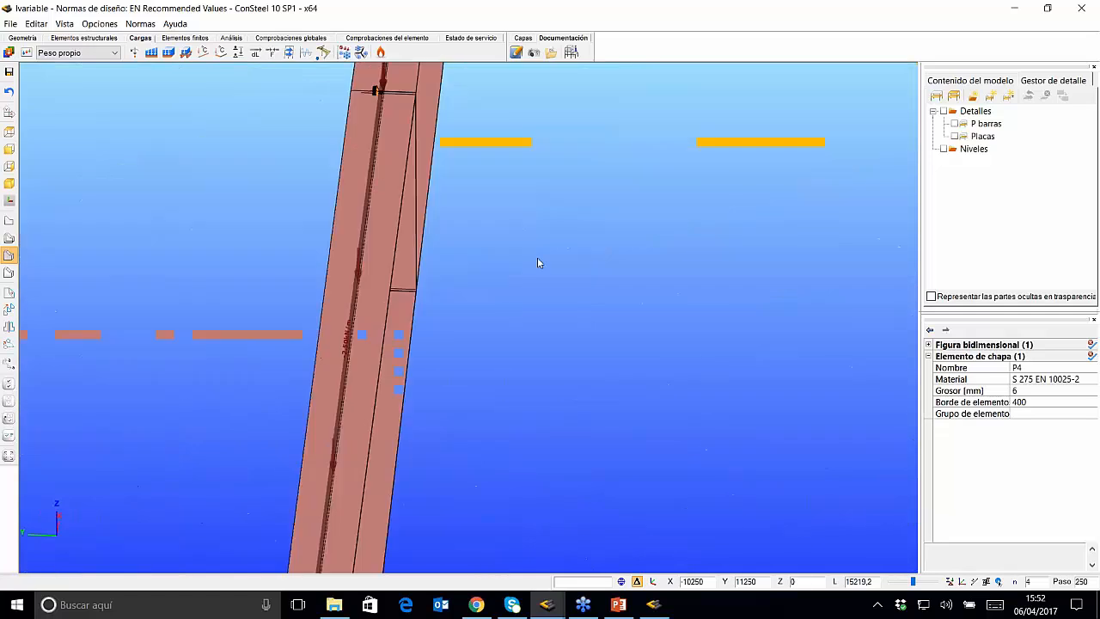
left_click(408, 270)
left_click(419, 268)
key("Escape")
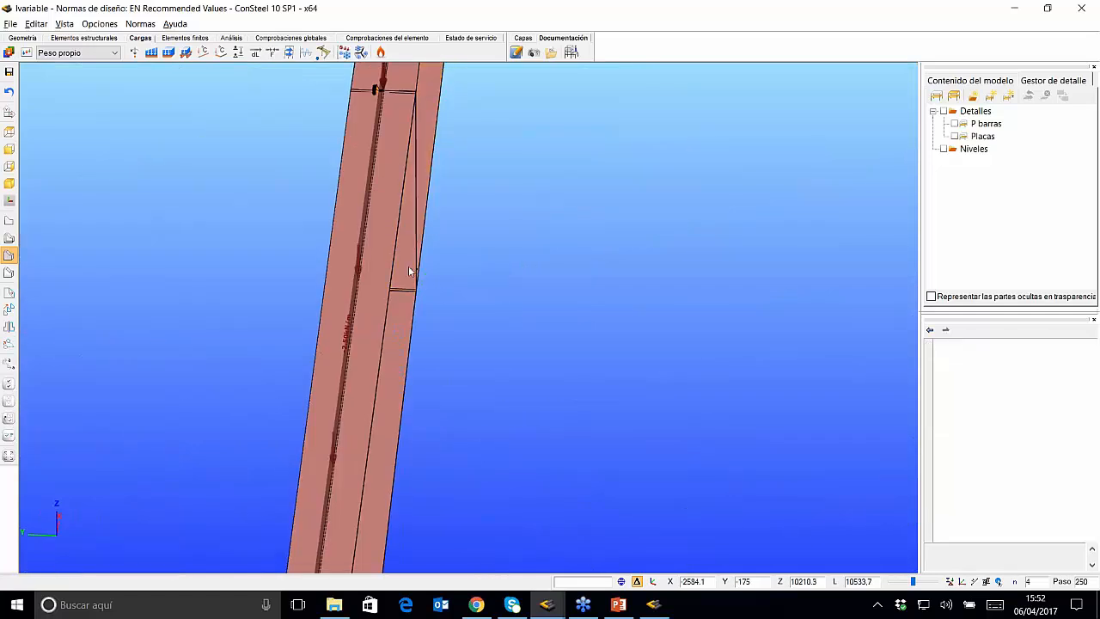
middle_click_drag(408, 266, 342, 286, "alt")
left_click(407, 261)
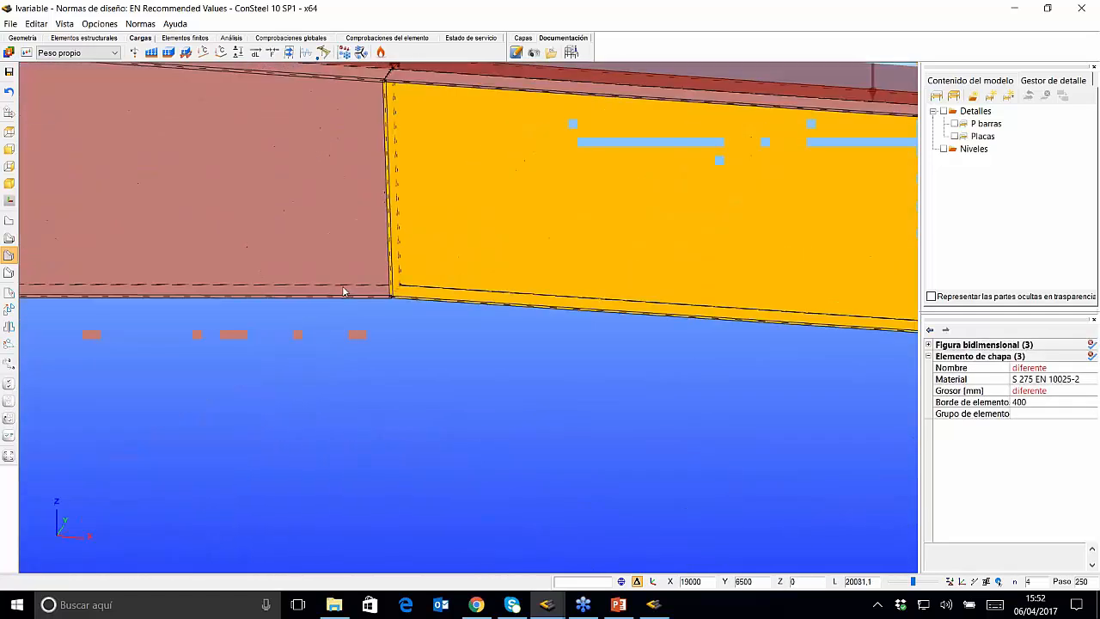
- Show the analysis results for both Ivariable frames together
scroll(343, 291, "down", 8)
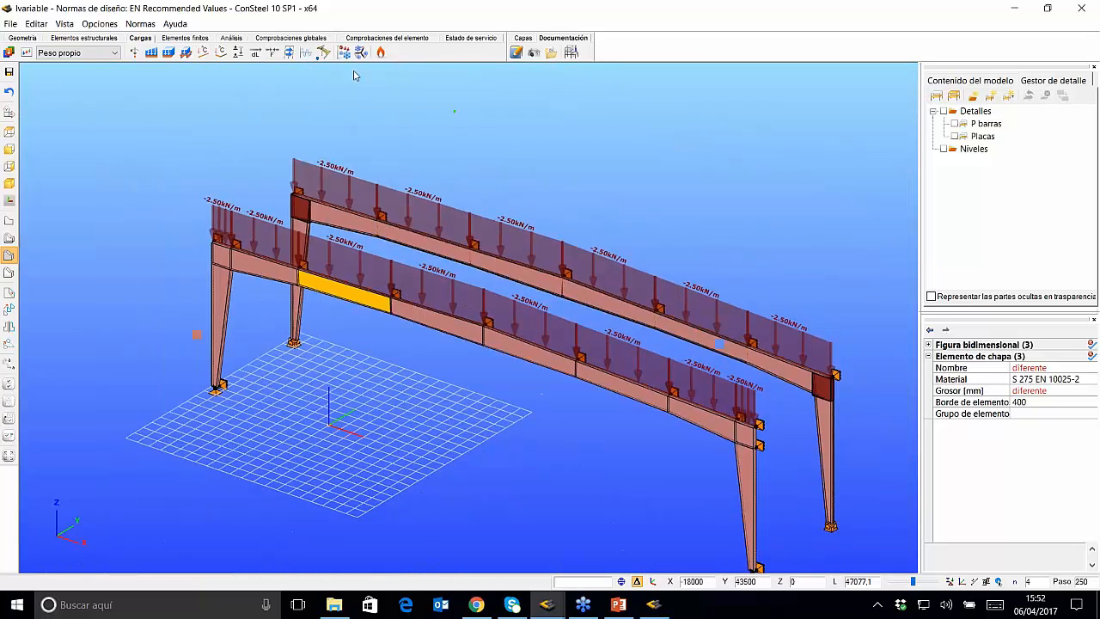
left_click(239, 38)
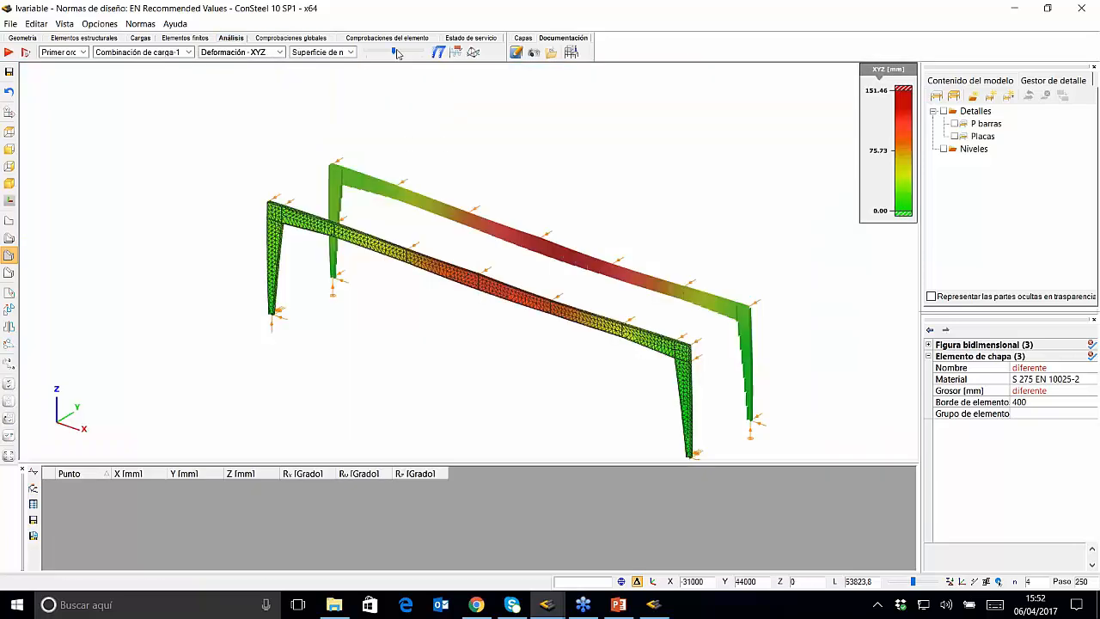
- Exaggerate the deformation display of both frames and examine the bar frame's rafter in the global check results
left_click_drag(396, 53, 407, 81)
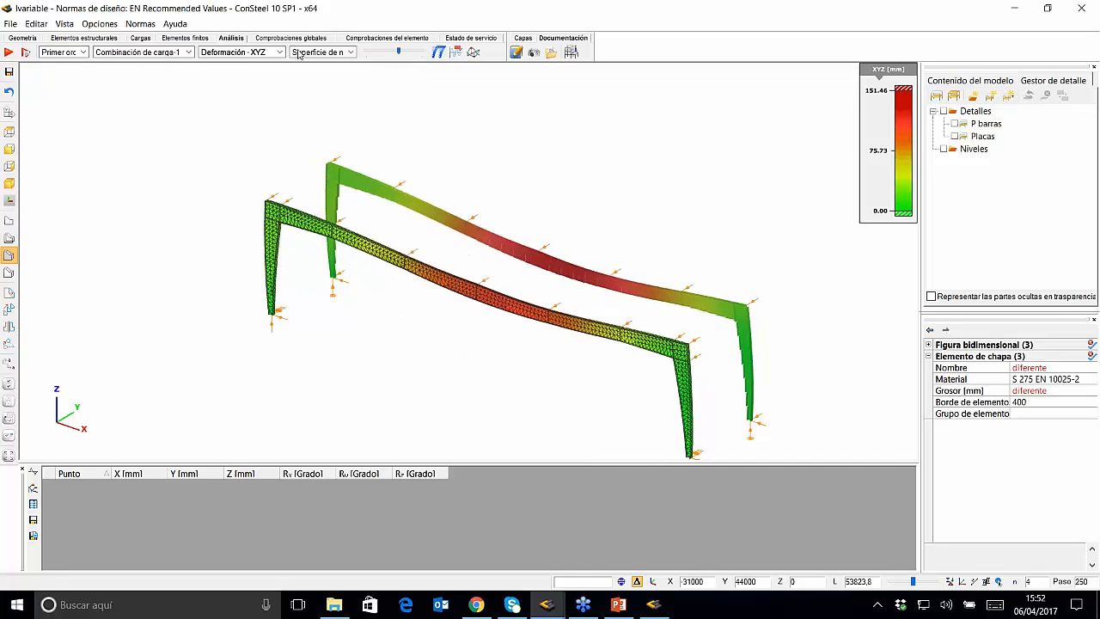
left_click(291, 39)
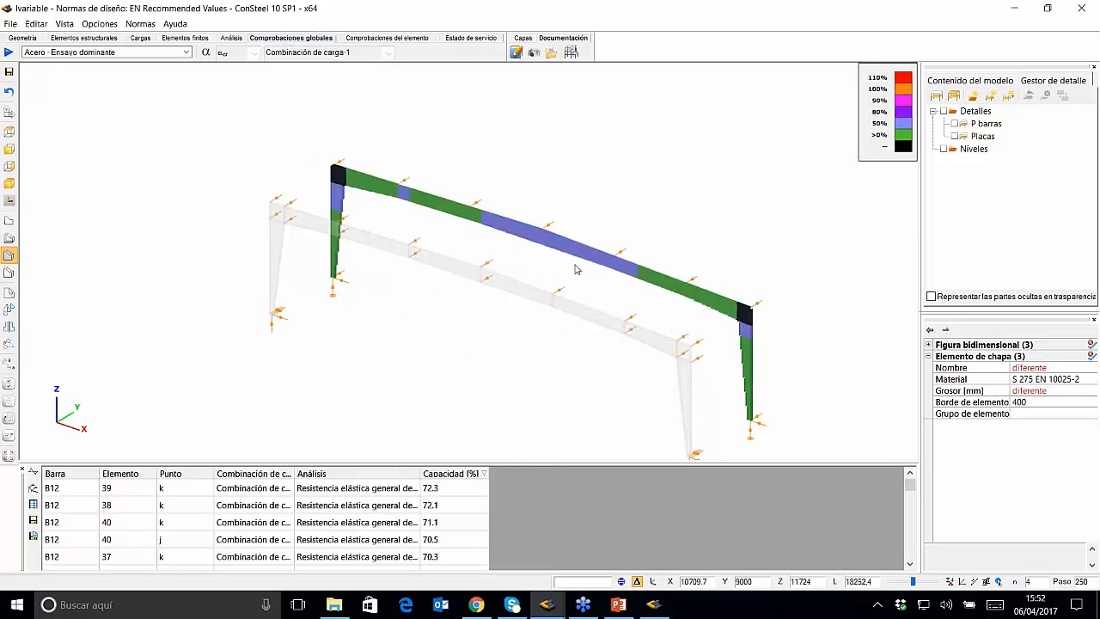
scroll(583, 254, "up", 5)
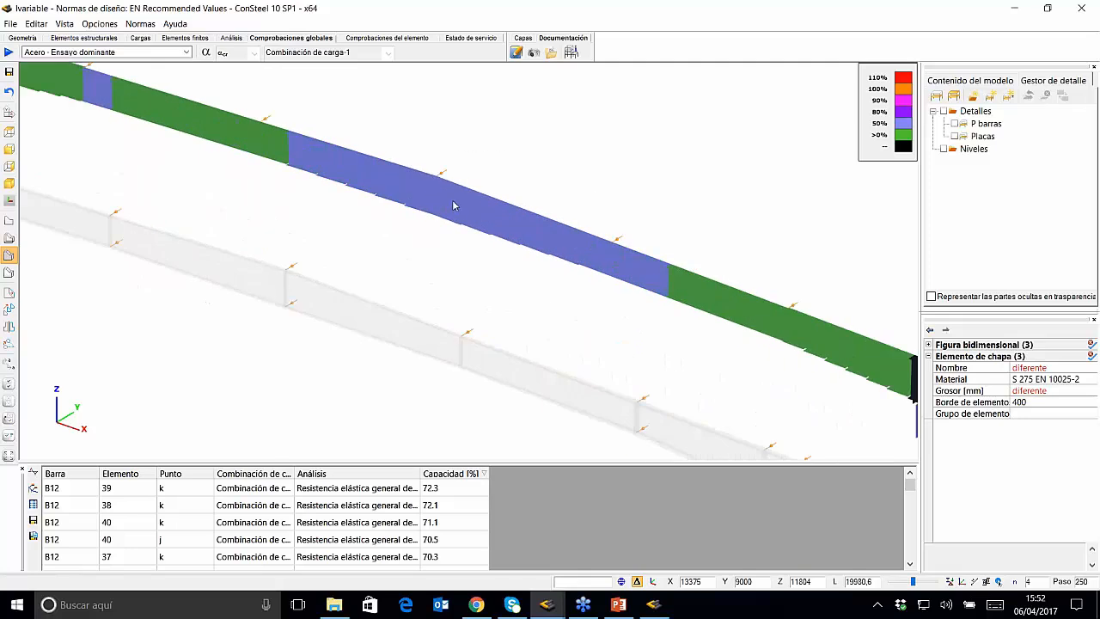
scroll(450, 193, "down", 3)
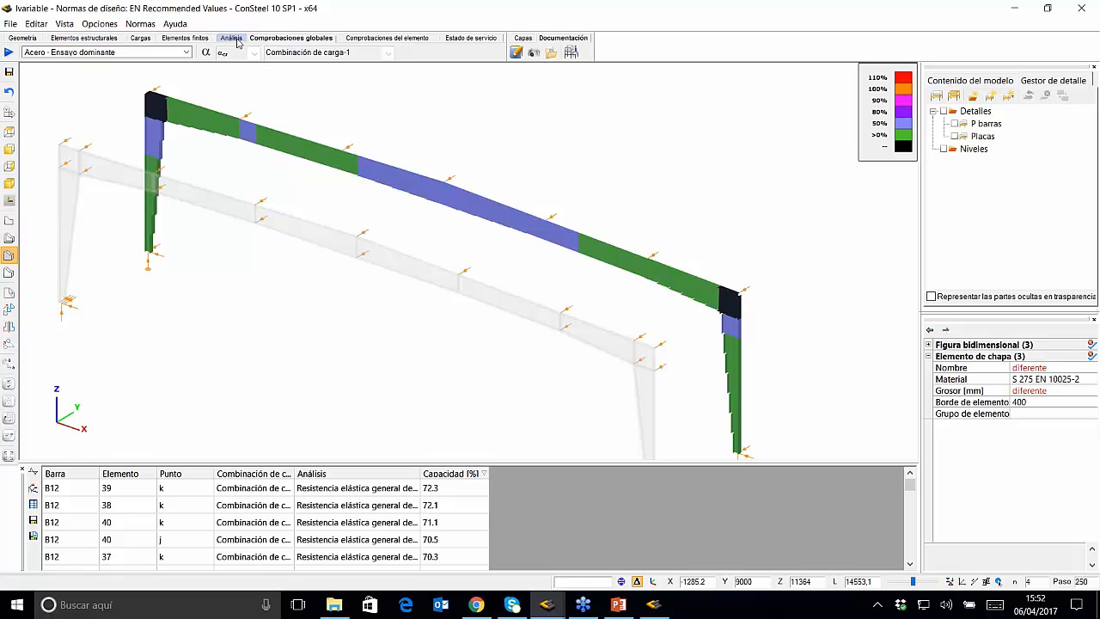
- Switch the analysis results to Pandeo and recalculate with Placas as the buckling analysis submodel
left_click(231, 39)
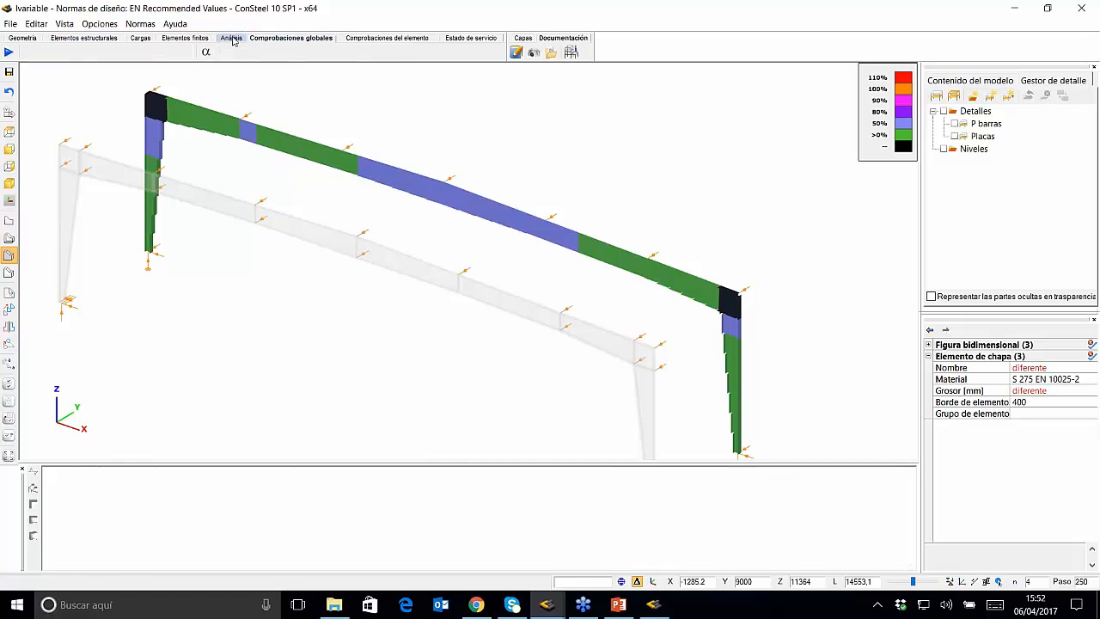
left_click(82, 53)
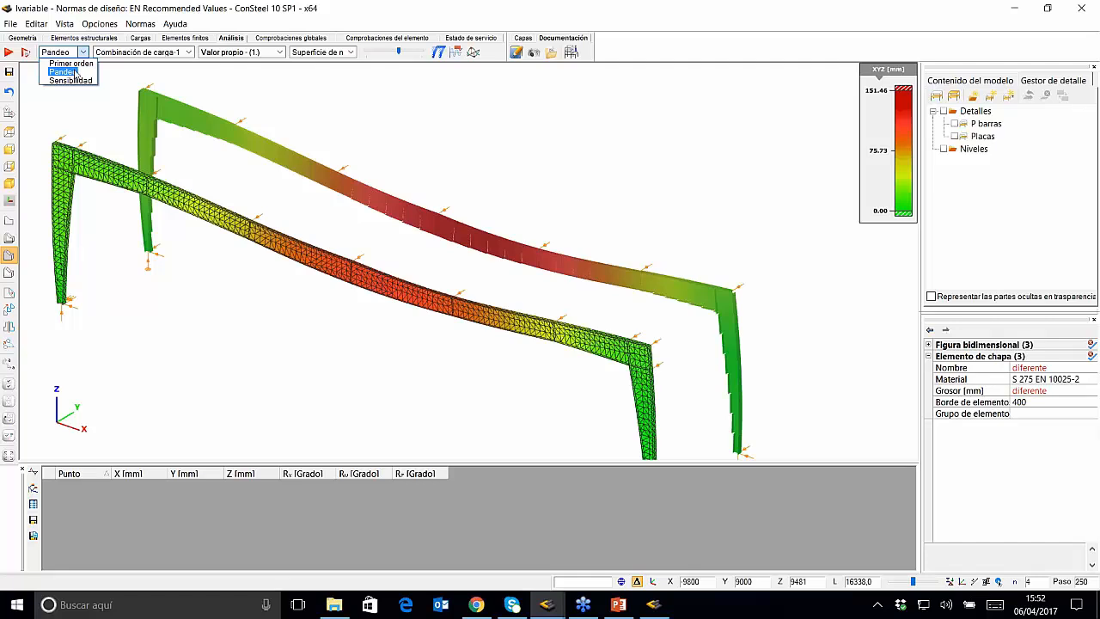
left_click(63, 72)
left_click(27, 52)
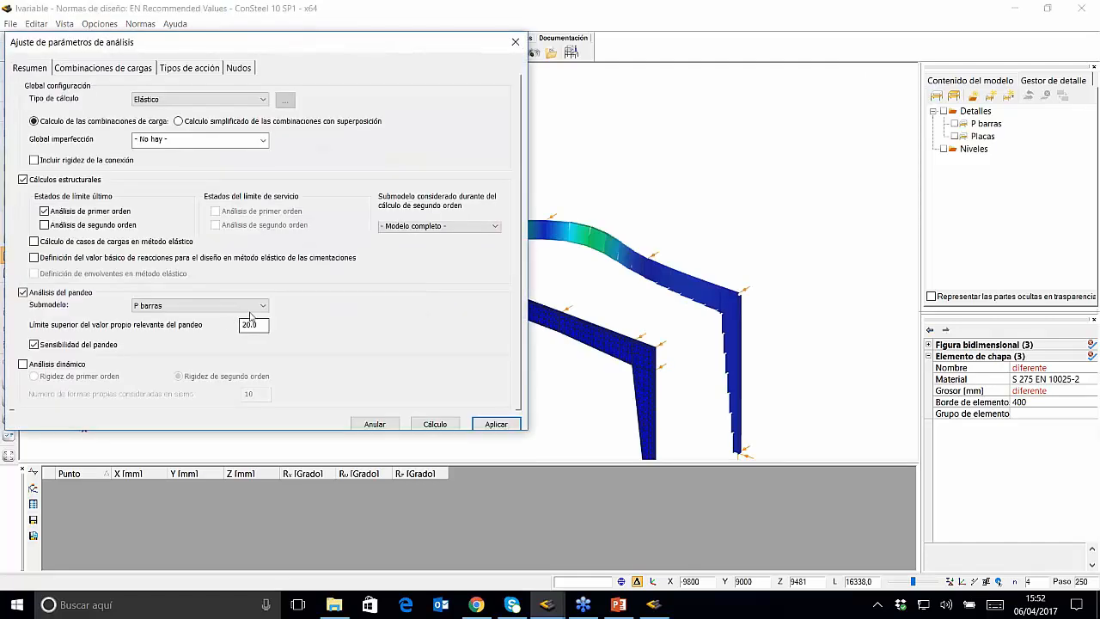
left_click(262, 307)
left_click(212, 336)
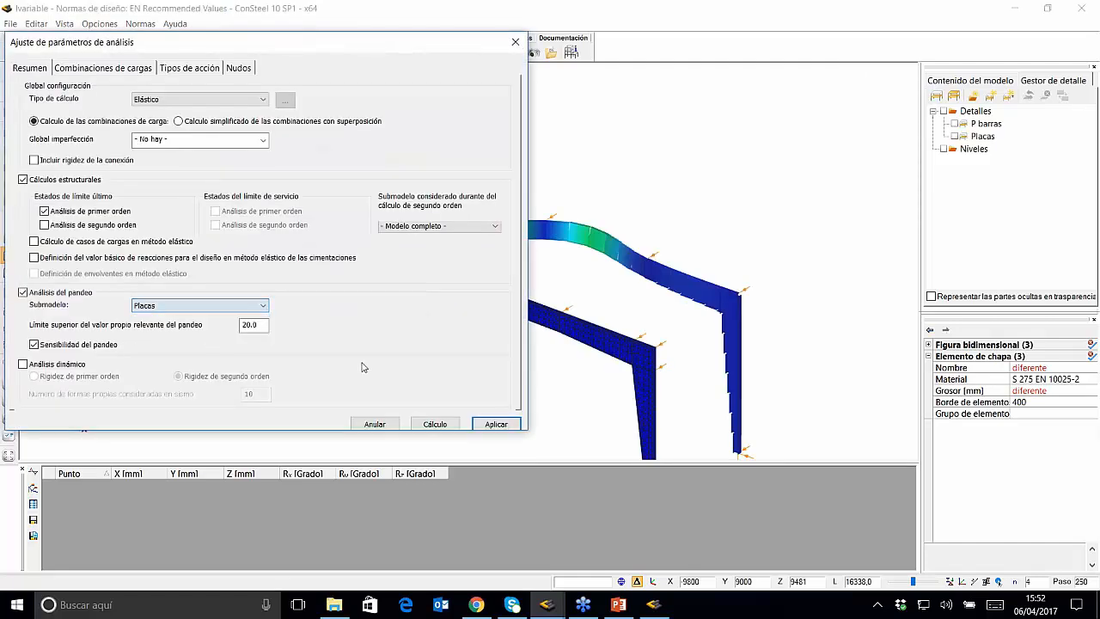
left_click(435, 424)
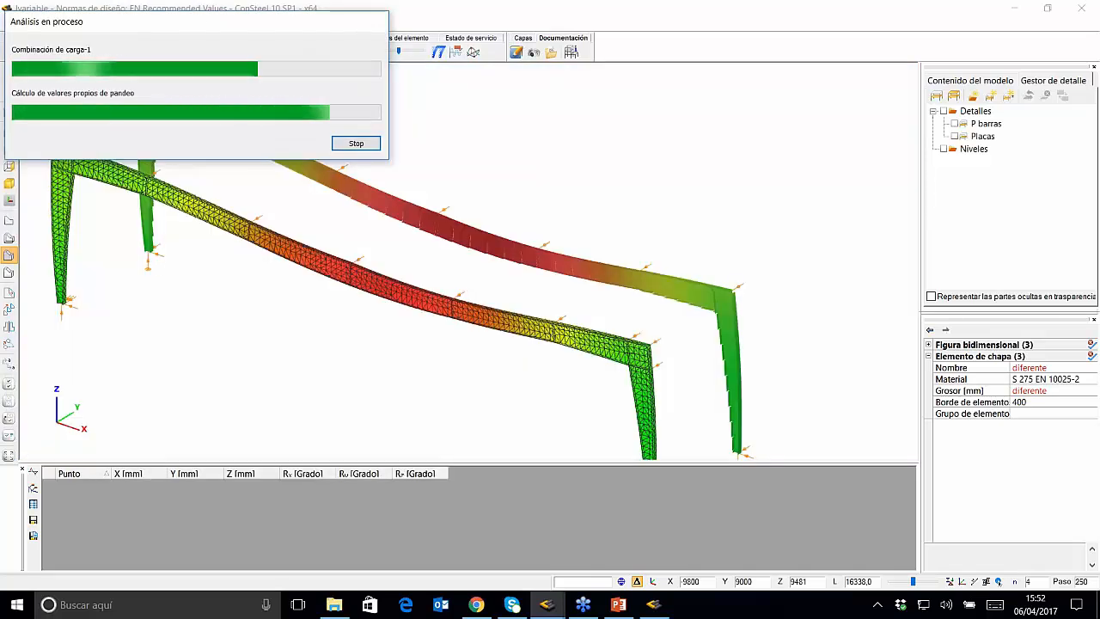
- Inspect the first buckling mode of the plate frame's rafter up close, varying the deformation scale
left_click_drag(400, 52, 364, 53)
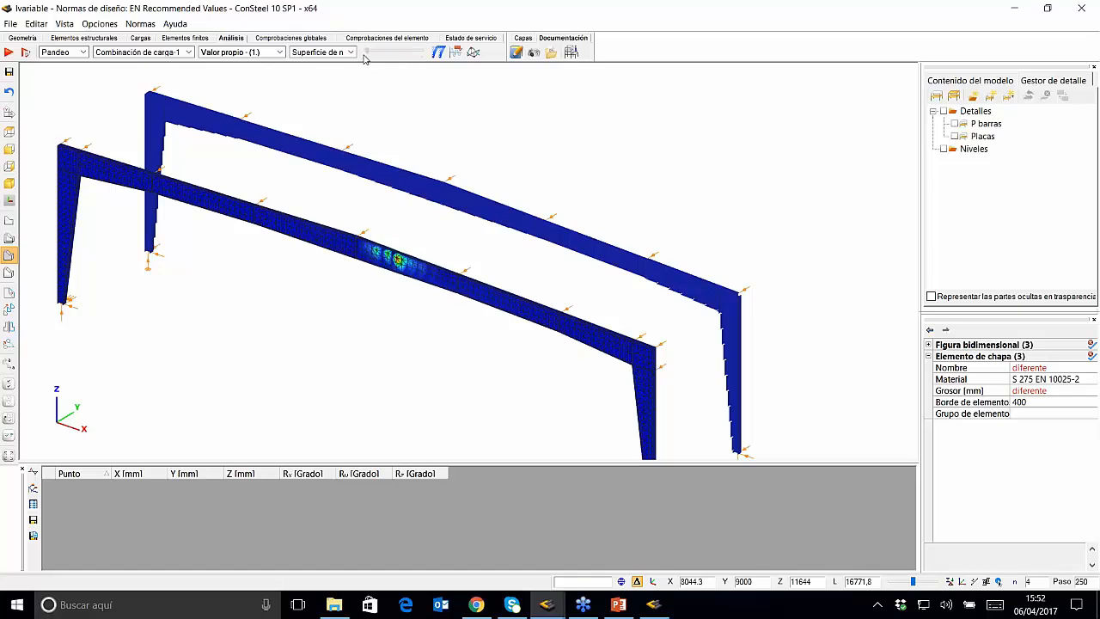
scroll(401, 227, "up", 8)
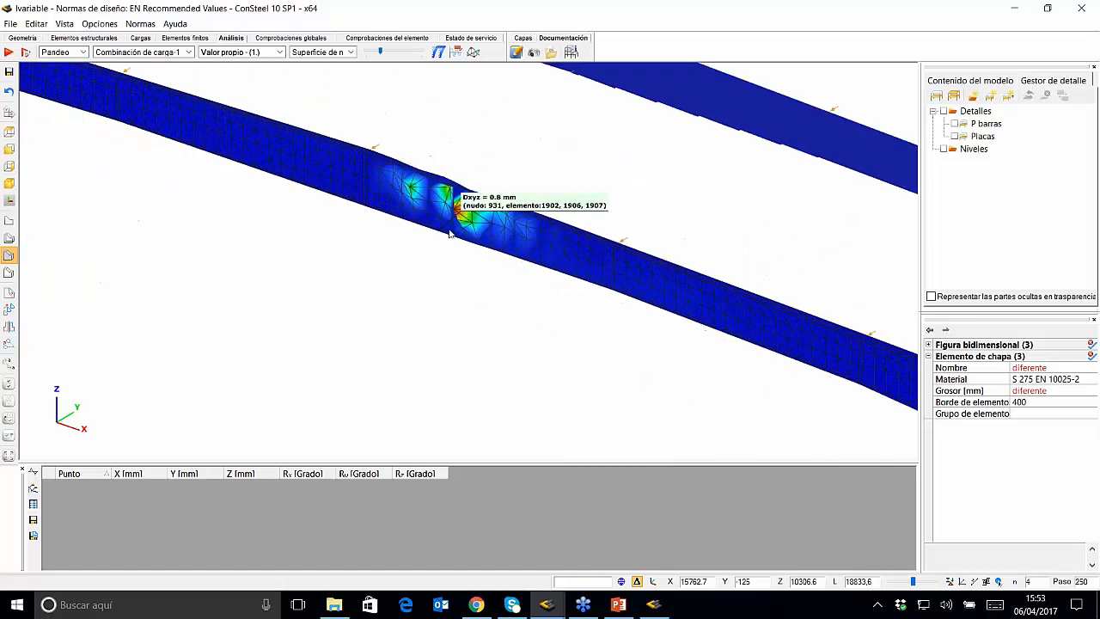
left_click(279, 53)
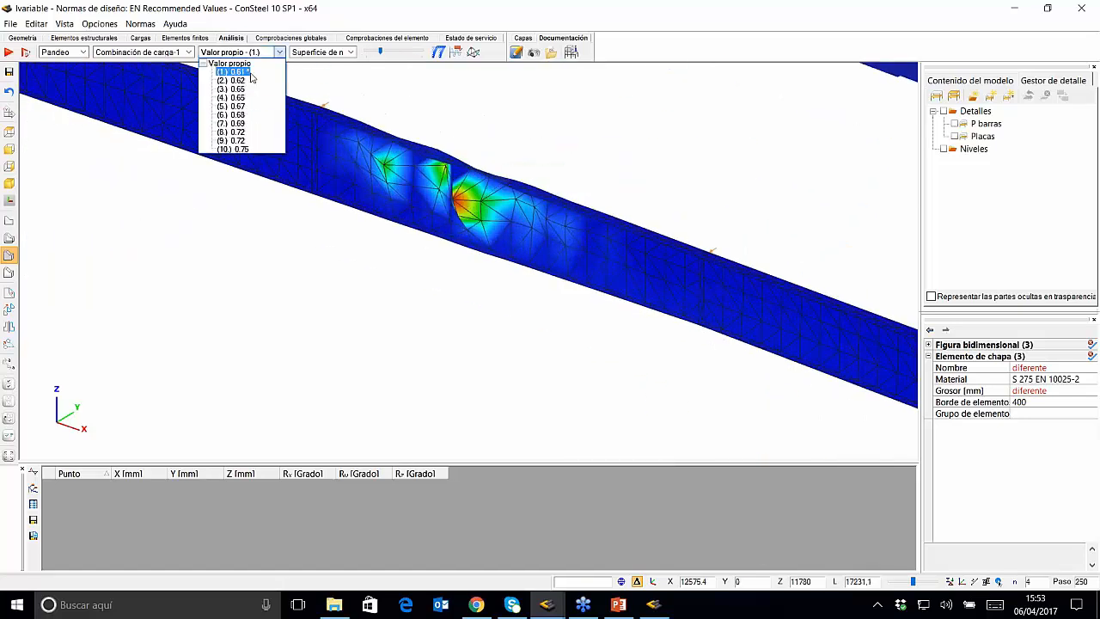
left_click(245, 72)
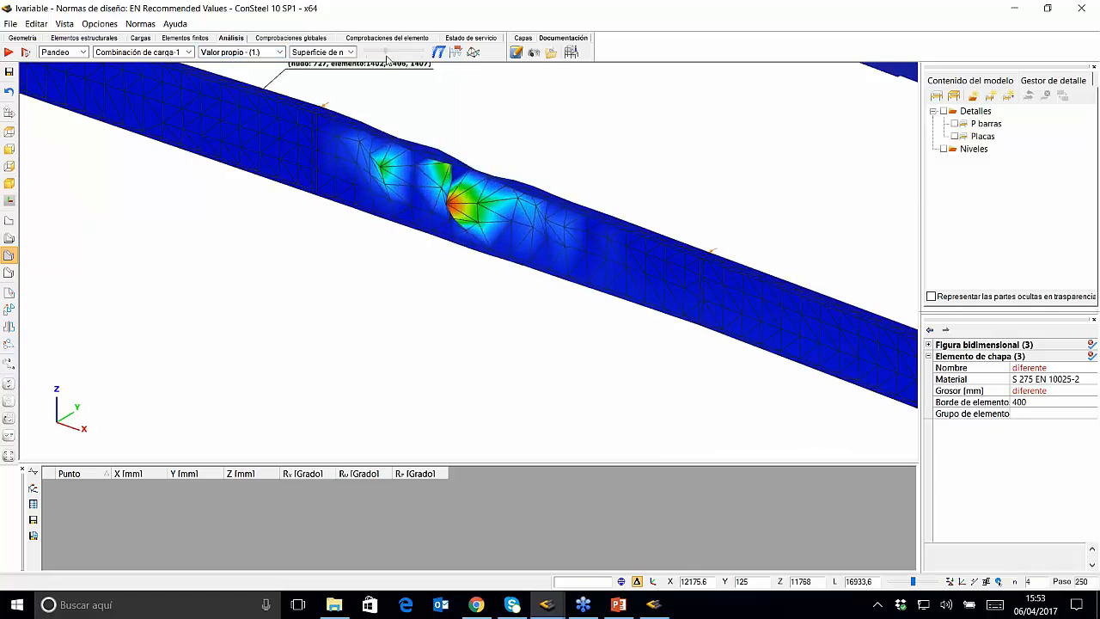
right_click(448, 244)
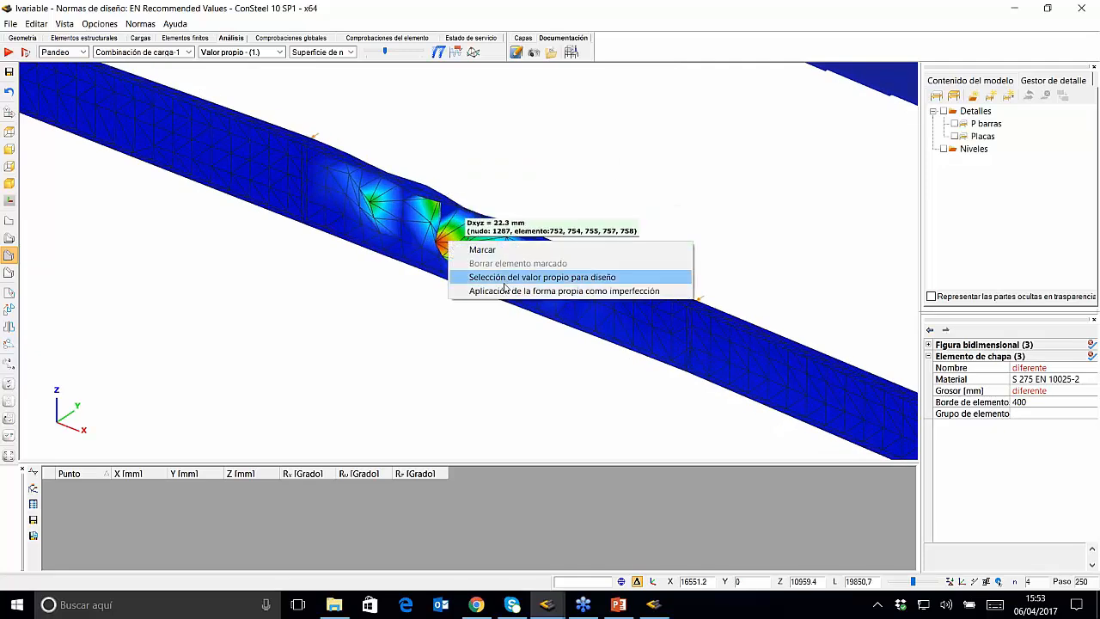
left_click(493, 171)
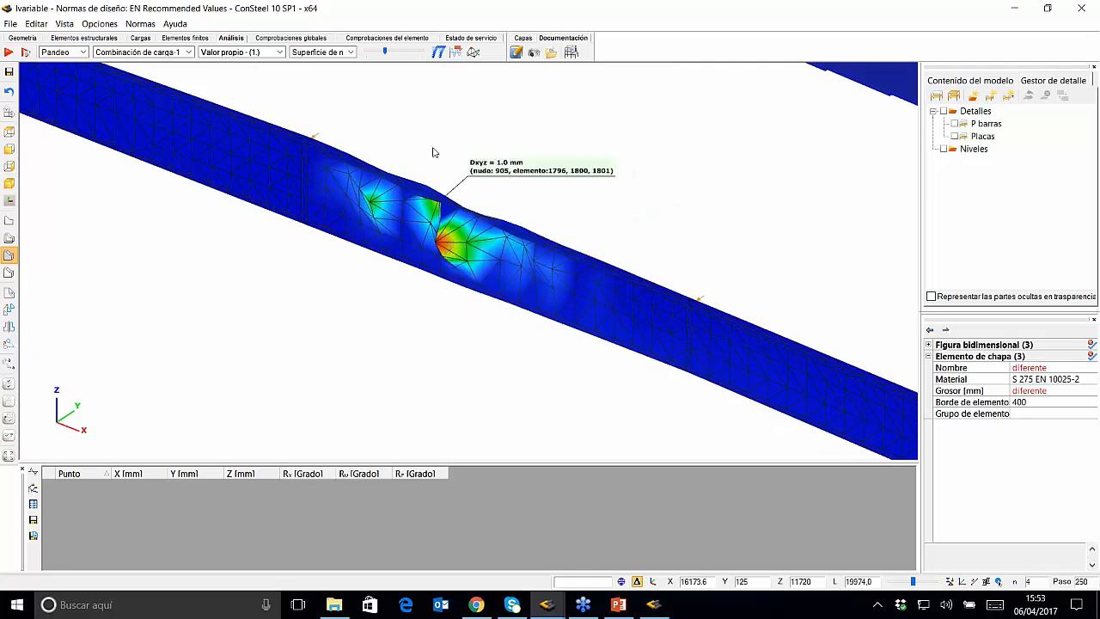
key("alt")
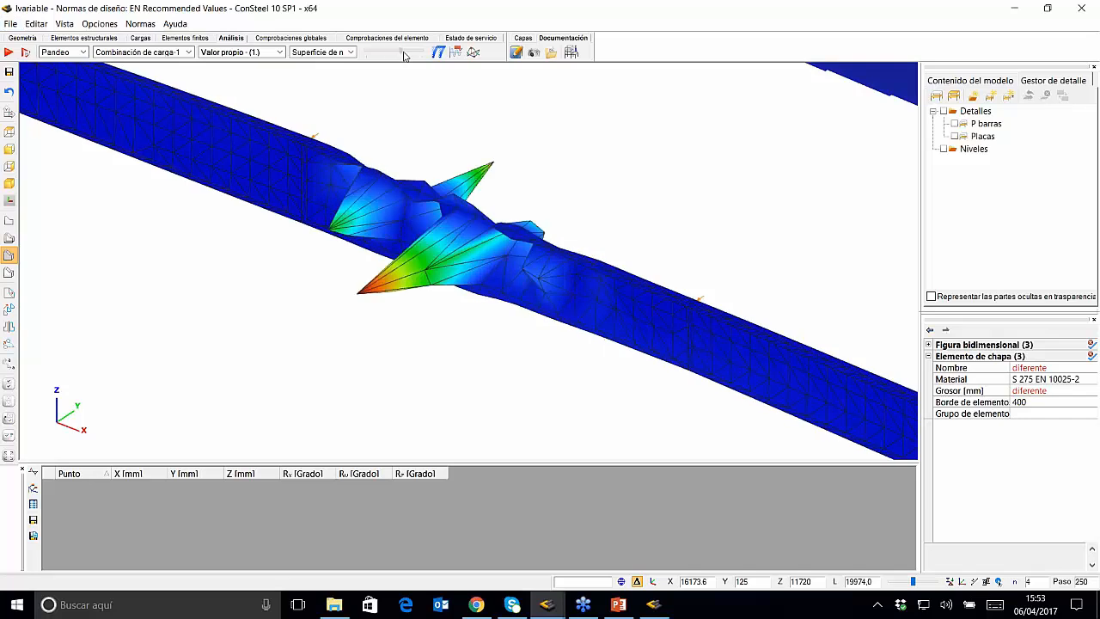
mouse_move(385, 167)
middle_click_drag(385, 165, 415, 230, "alt")
- Review the plate frame's list of buckling eigenvalues and examine the local buckling of the rafter web from several angles
left_click(278, 52)
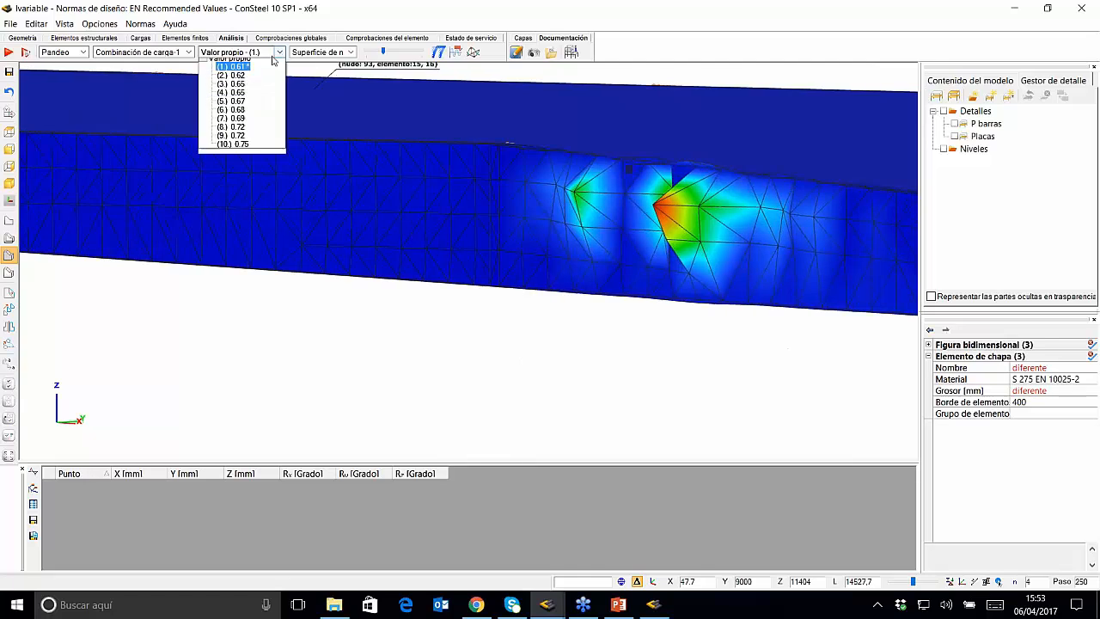
left_click(247, 79)
scroll(259, 53, "up", 1)
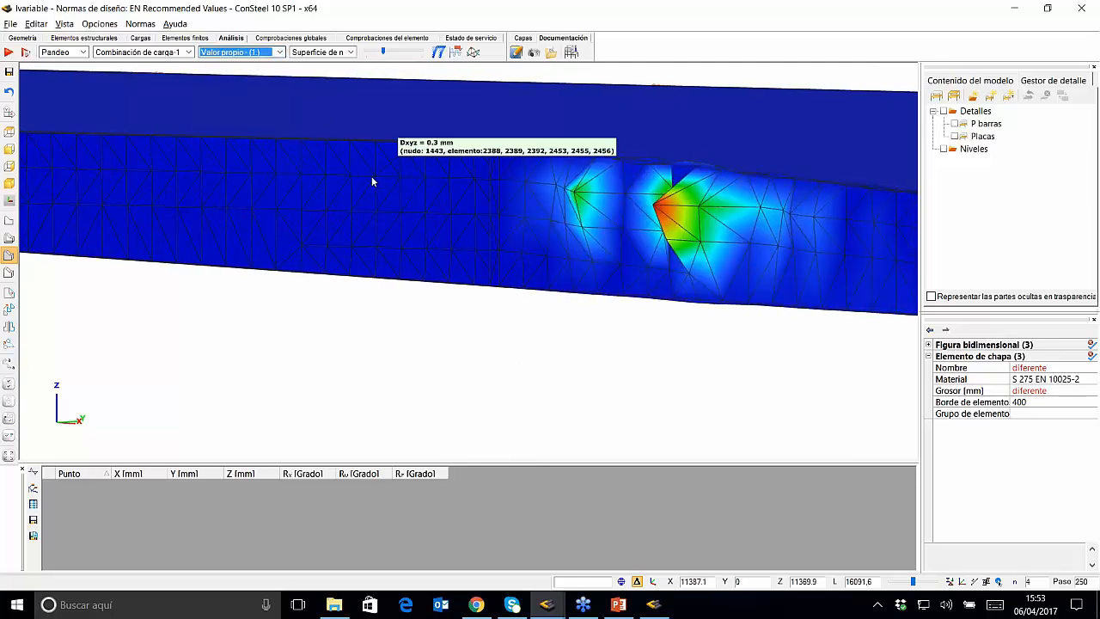
mouse_move(371, 176)
middle_mouse_down("alt")
mouse_move(365, 196)
mouse_move(374, 187)
middle_mouse_up("alt")
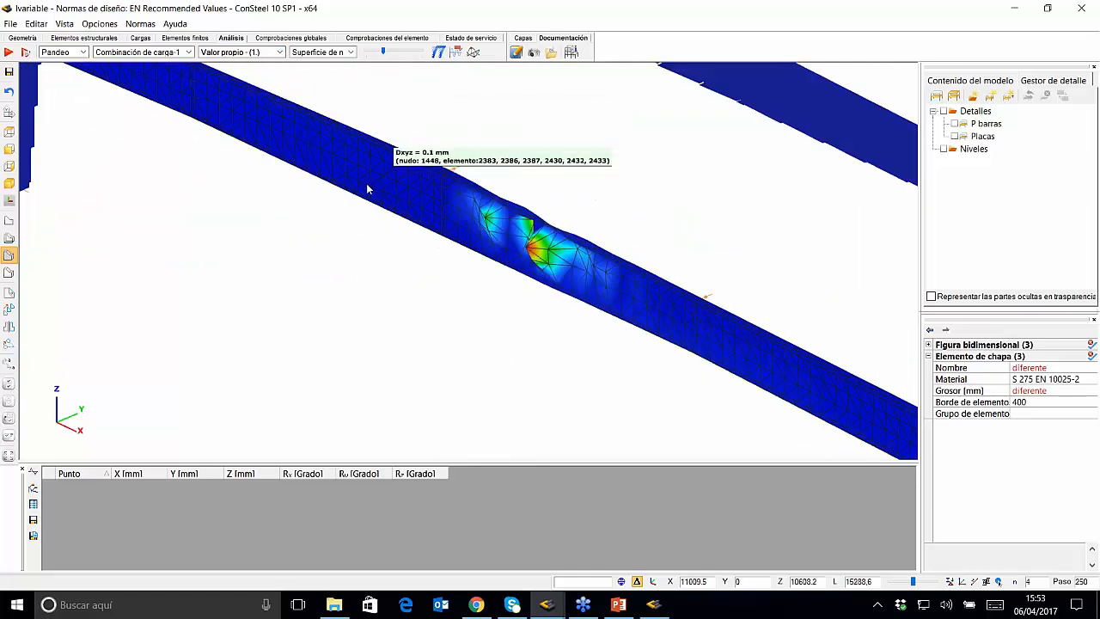
scroll(373, 187, "down", 2)
left_click(250, 53)
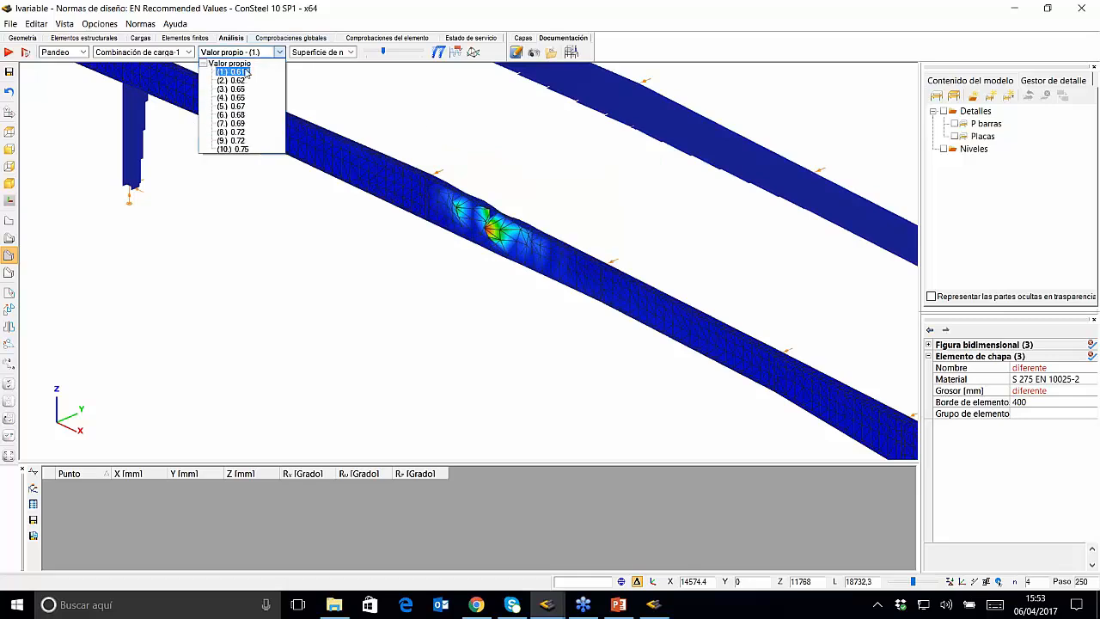
left_click(251, 73)
left_click(268, 53)
left_click(390, 82)
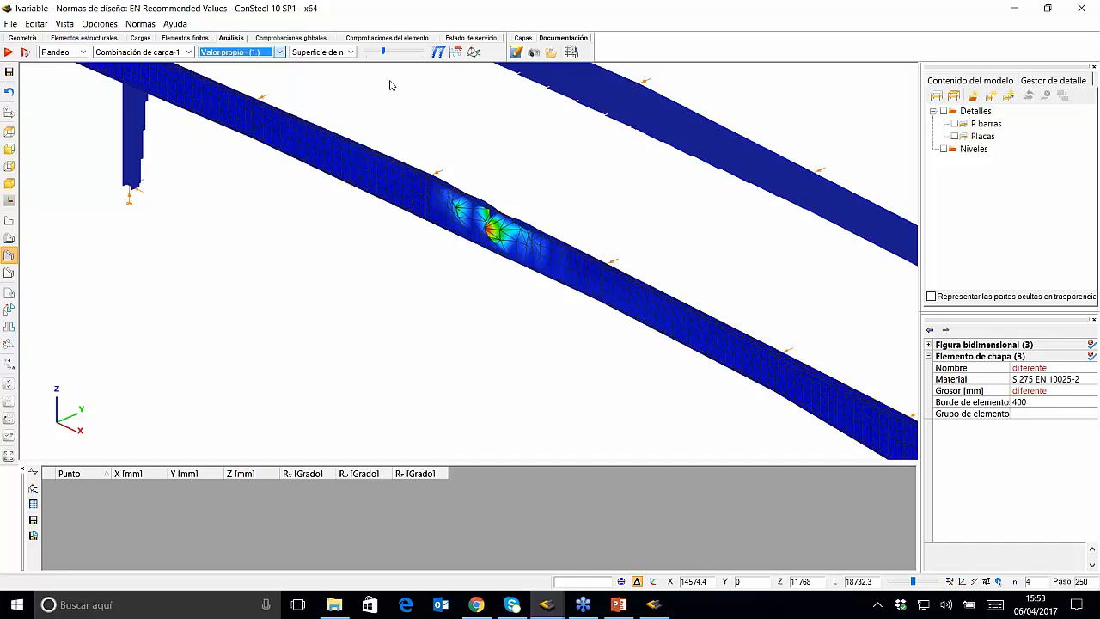
middle_click_drag(289, 112, 267, 132)
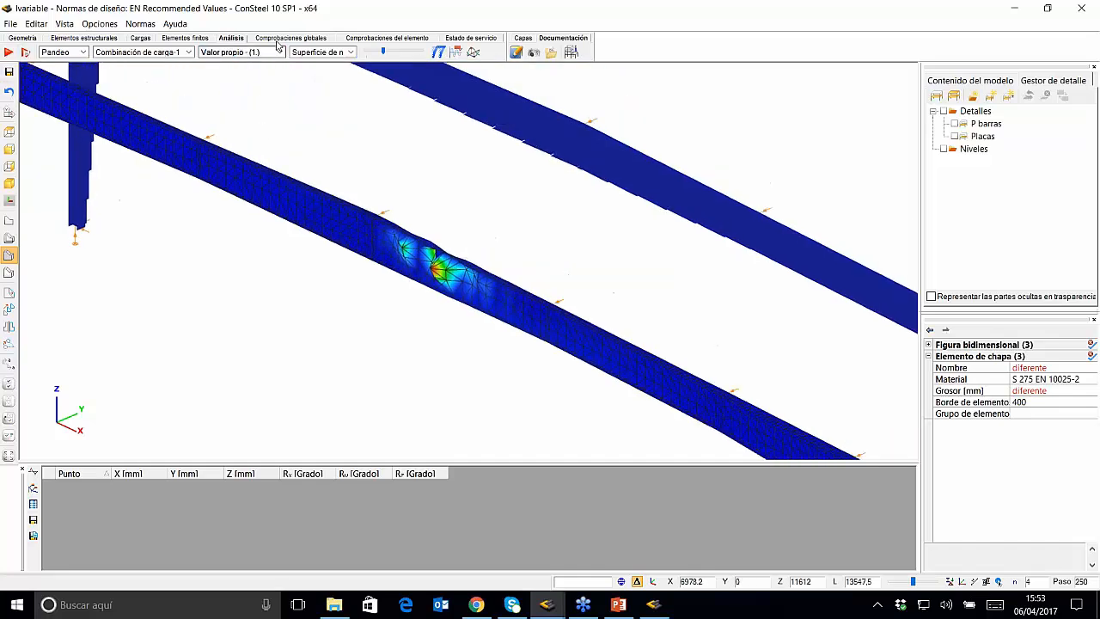
- Run the EN 1993-1-1 6.2 cross-section check on the complete model for Combinación de carga-1
left_click(290, 38)
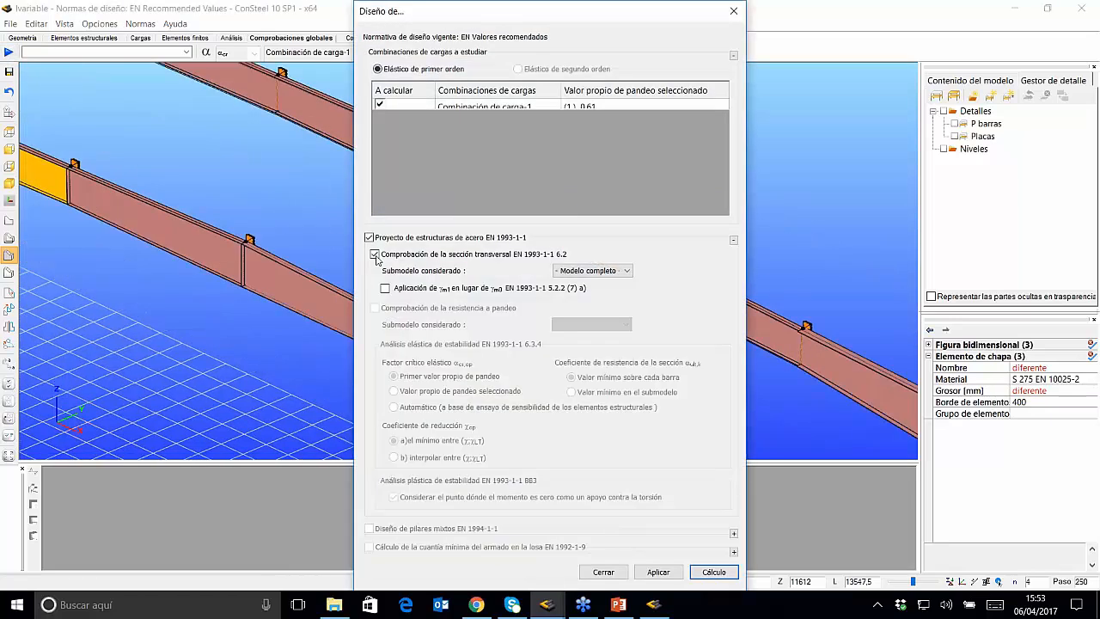
left_click(706, 572)
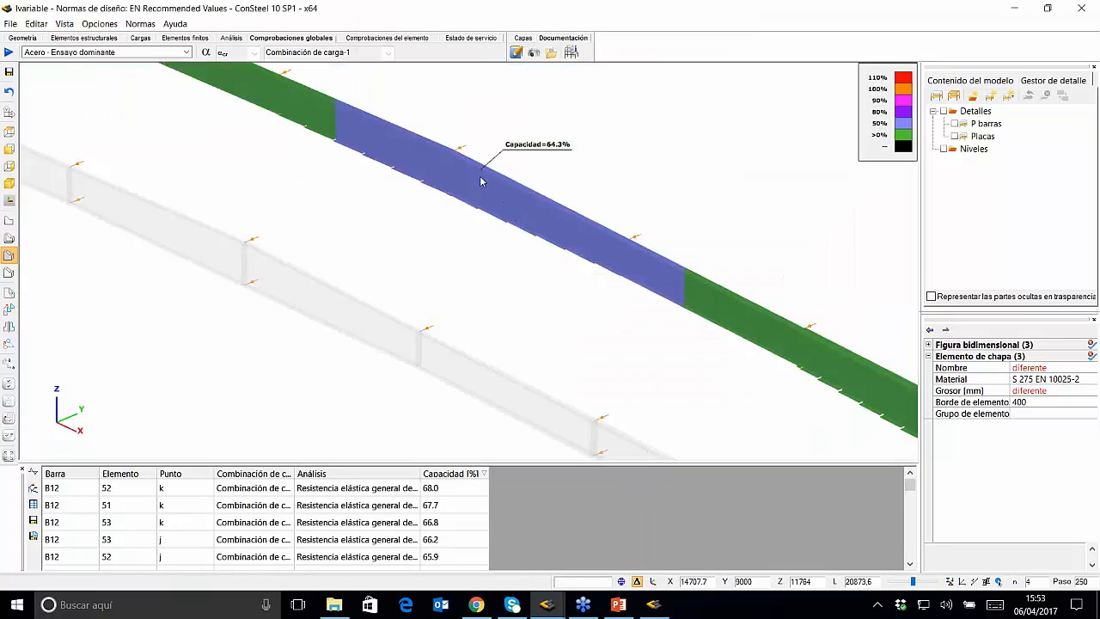
- Open the section module for the bar frame's rafter near midspan, examine its effective section, and return to the overall frame view
right_click(481, 176)
left_click(522, 210)
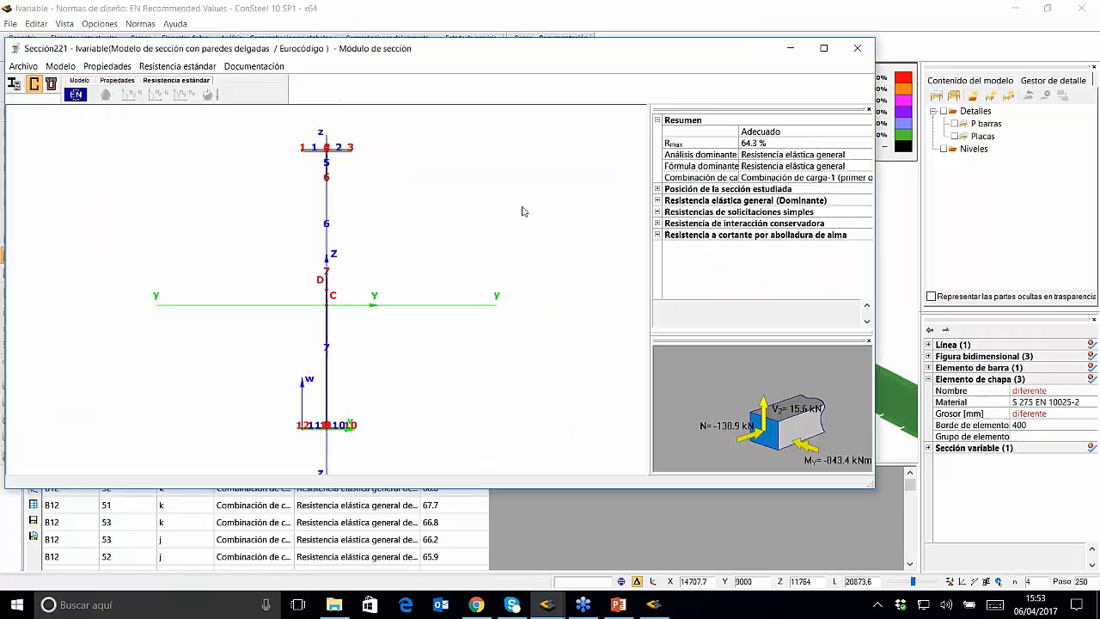
scroll(327, 228, "up", 4)
scroll(367, 238, "down", 2)
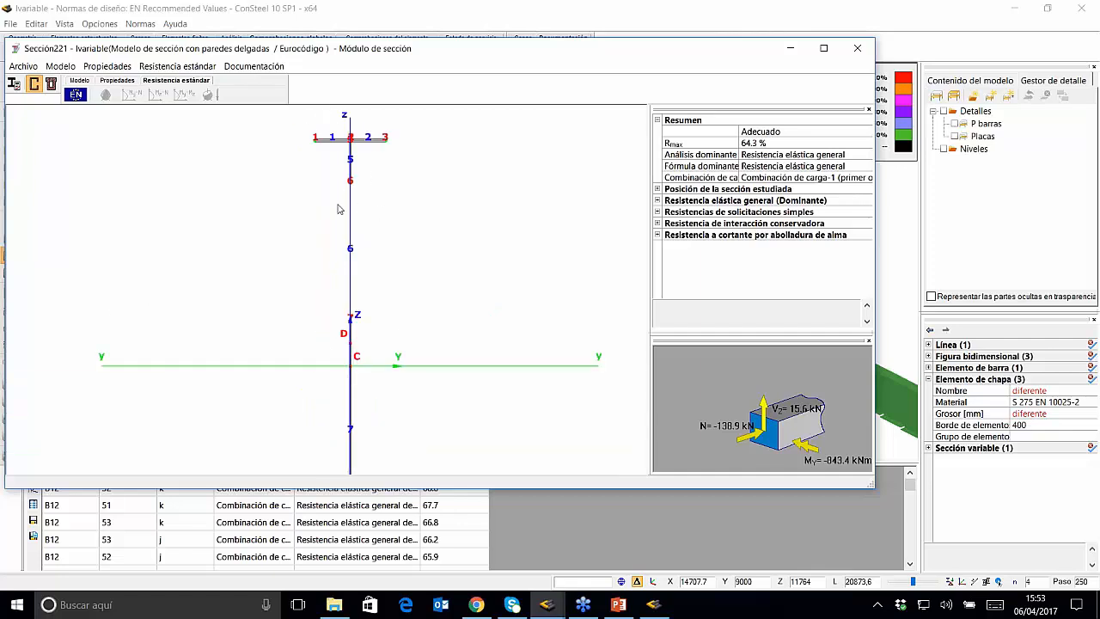
scroll(340, 209, "up", 3)
scroll(378, 258, "down", 3)
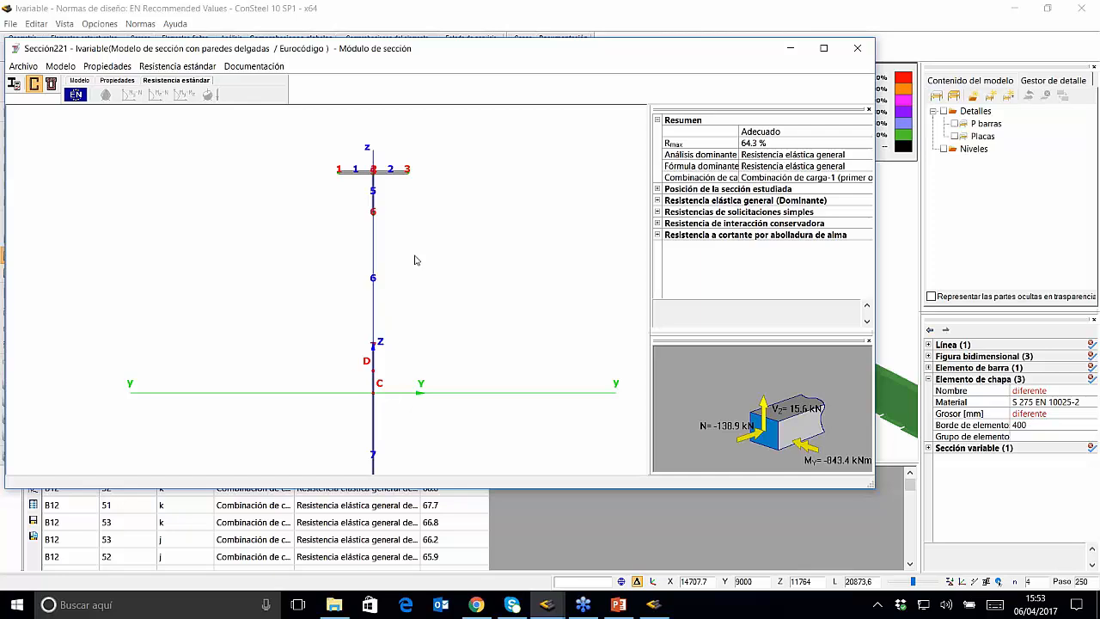
scroll(383, 223, "down", 1)
mouse_move(376, 230)
middle_mouse_down()
mouse_move(430, 199)
mouse_move(427, 175)
middle_mouse_up()
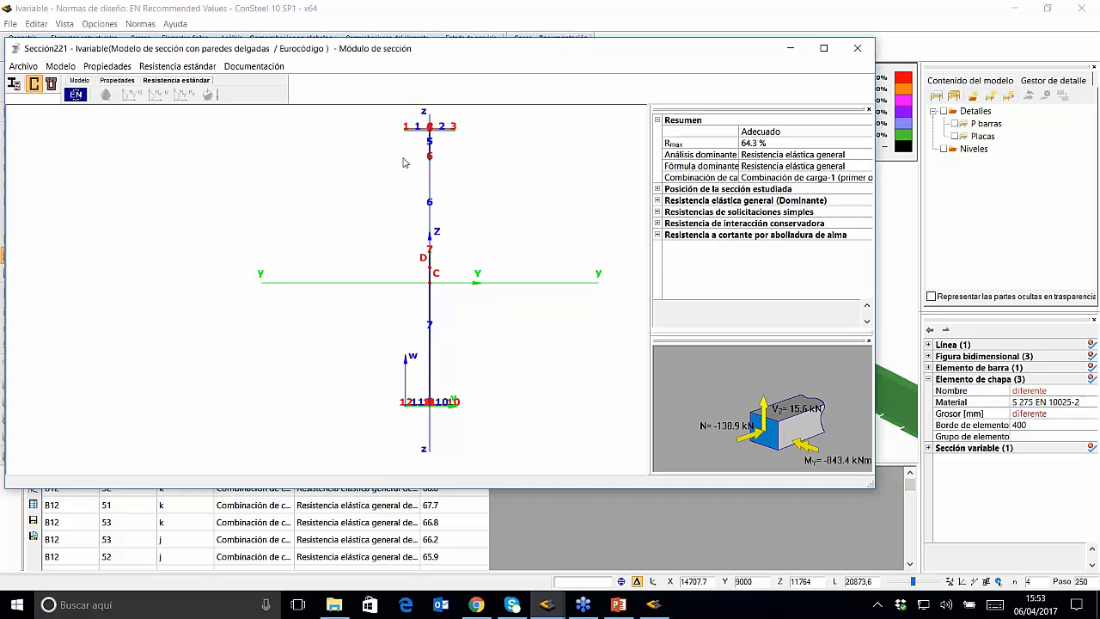
left_click(863, 52)
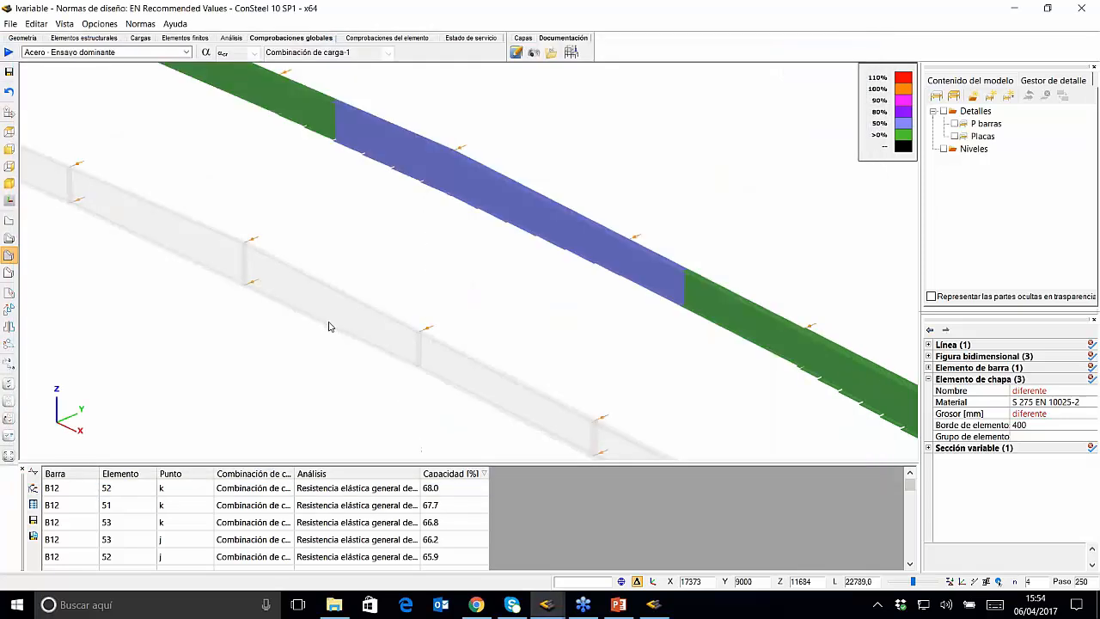
scroll(422, 294, "down", 4)
middle_click_drag(424, 293, 500, 249)
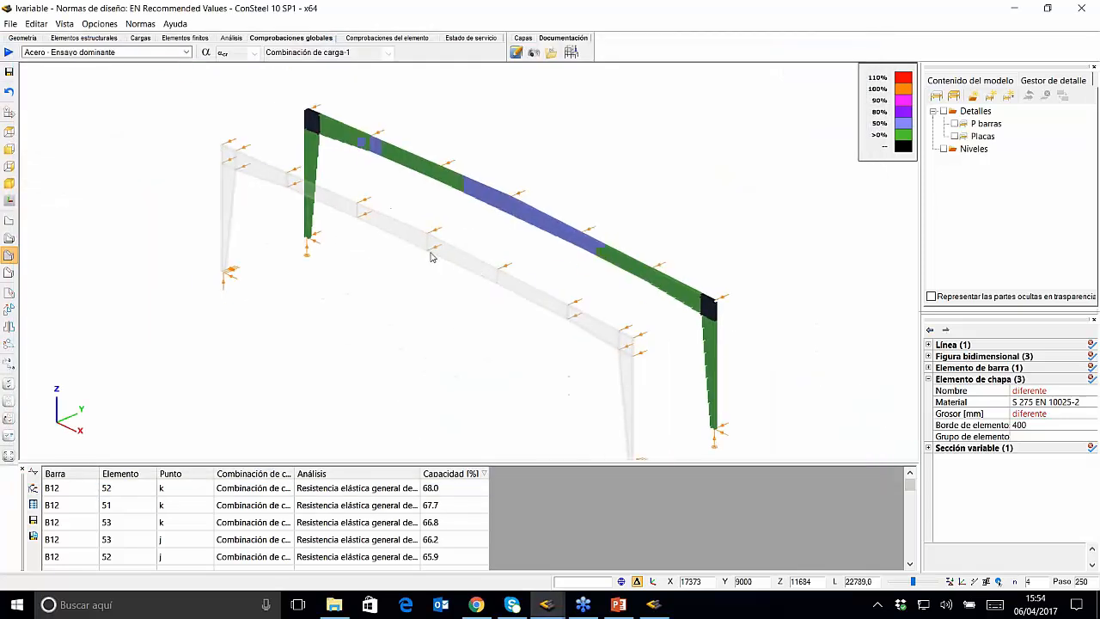
mouse_move(433, 252)
middle_mouse_down("alt")
mouse_move(456, 255)
mouse_move(448, 263)
middle_mouse_up("alt")
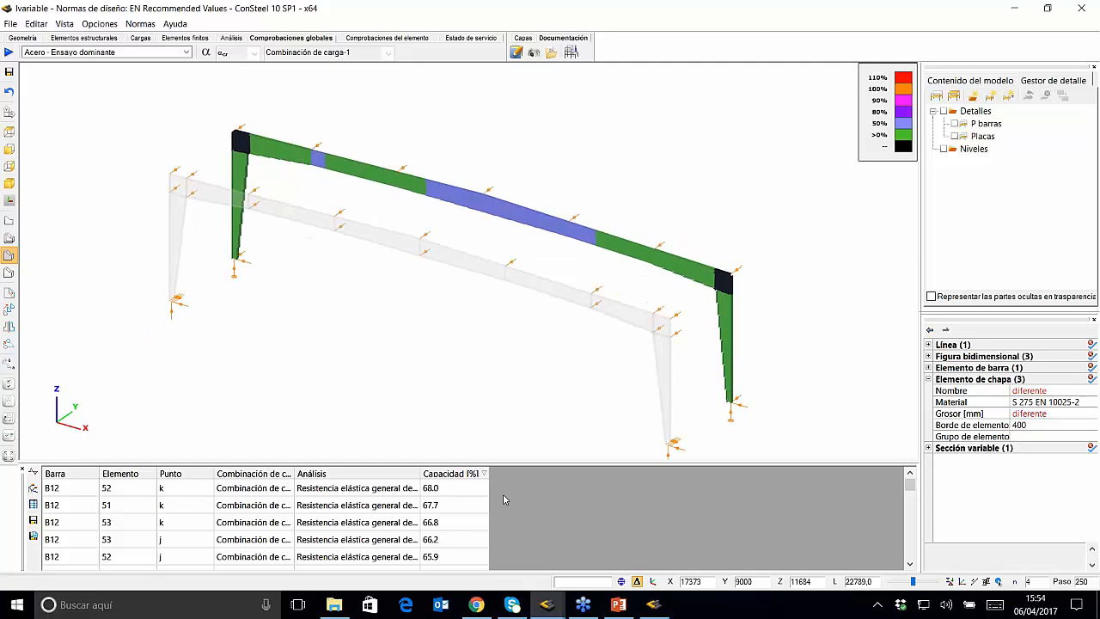
- Switch to the PowerPoint presentation and show the Metaldeza client example on slide 20
left_click(651, 604)
mouse_move(554, 608)
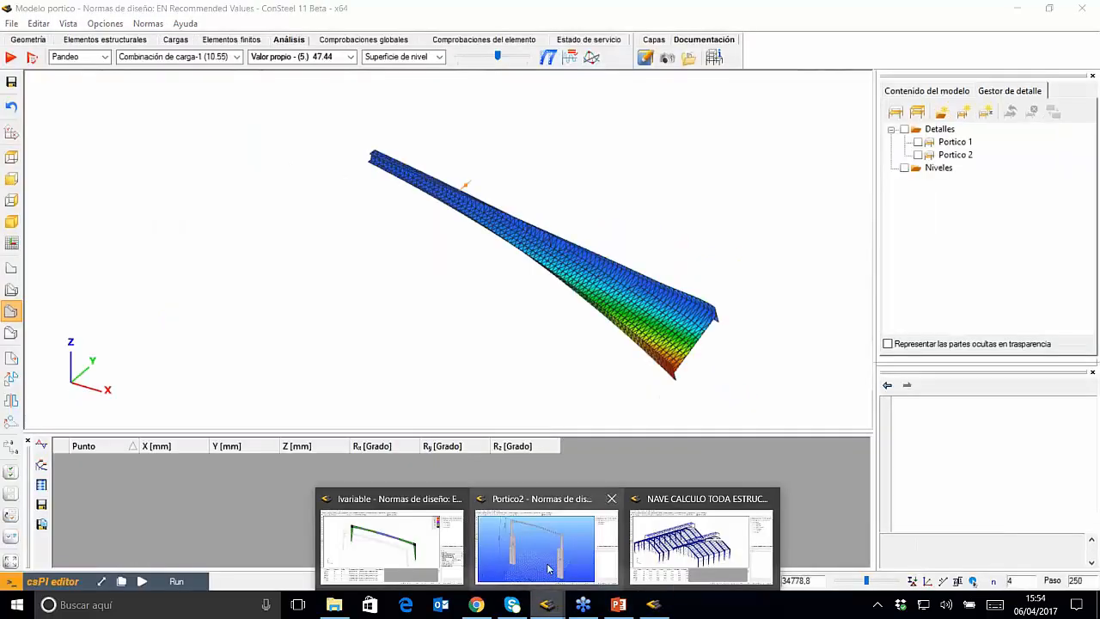
left_click(618, 604)
left_click(71, 546)
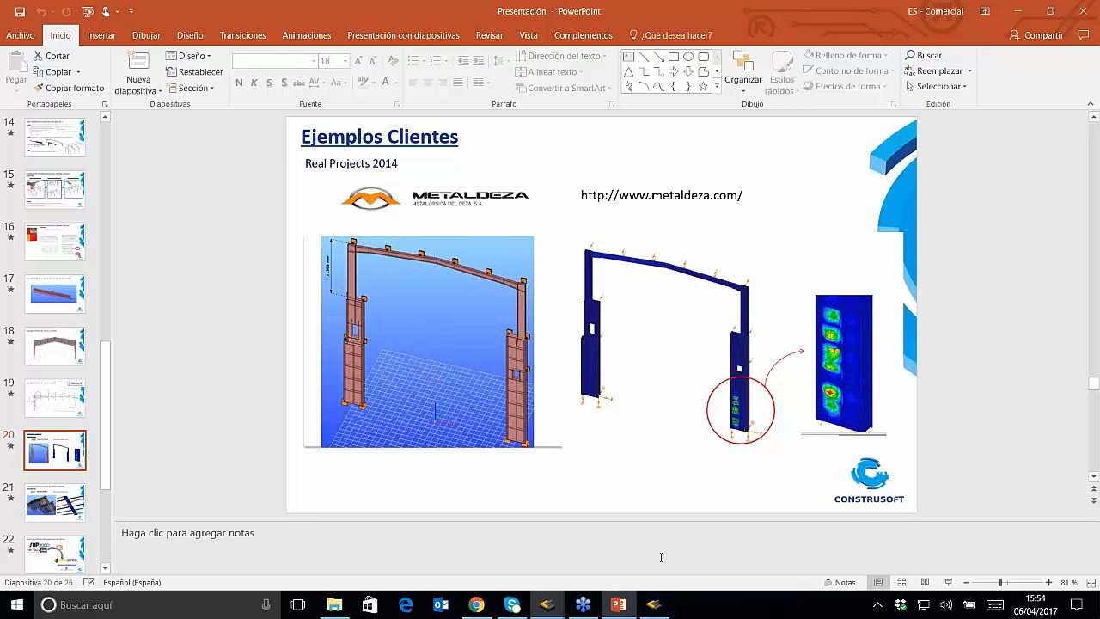
- Switch to ConSteel and bring up the Portico2 model
left_click(653, 604)
mouse_move(546, 604)
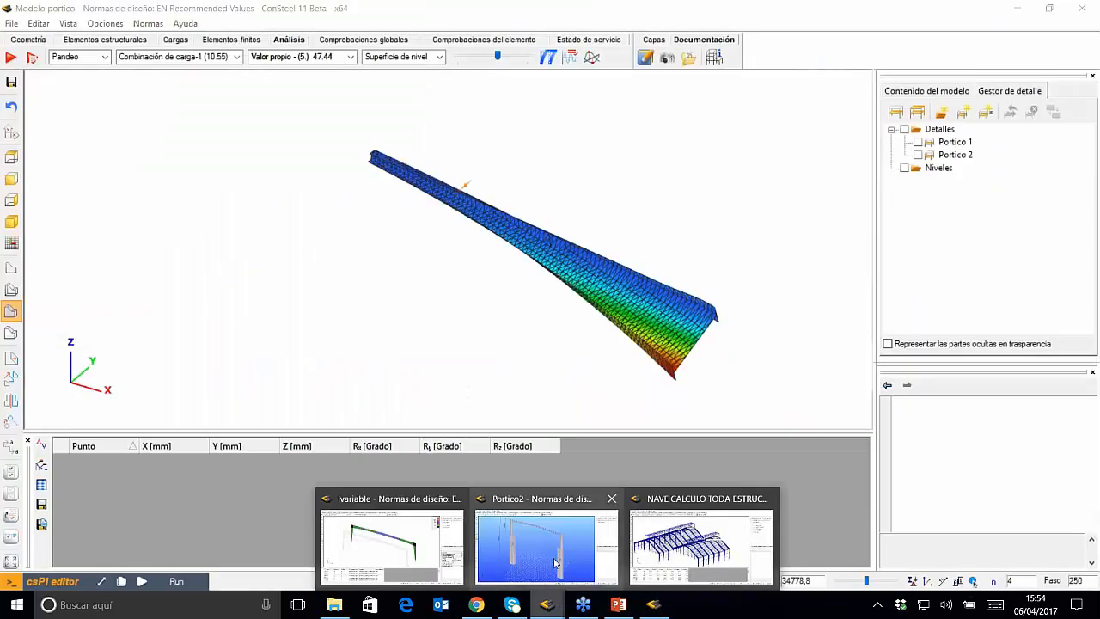
left_click(554, 563)
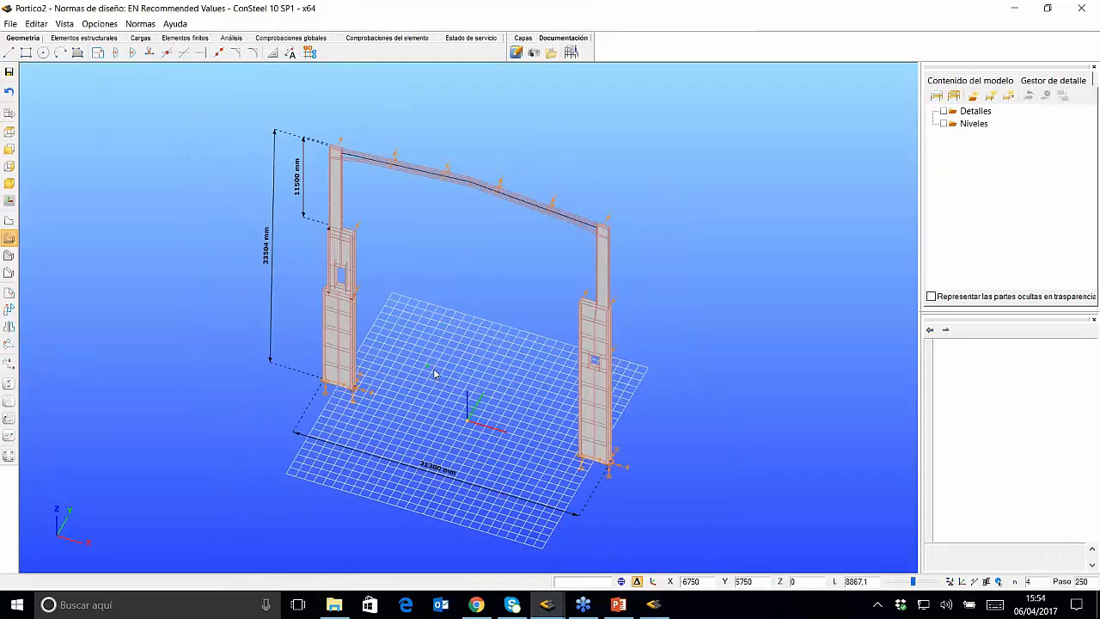
- Examine the Portico2 frame's stepped plate columns, focusing on the web opening and stiffeners of the column beside the height dimensions
scroll(434, 374, "up", 5)
scroll(421, 517, "down", 1)
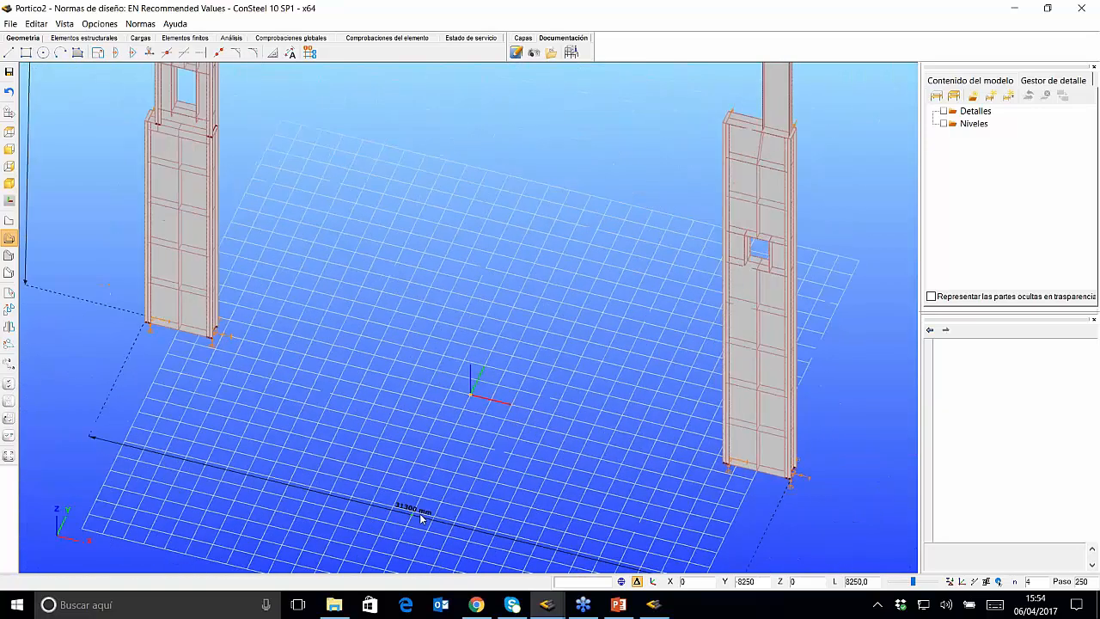
scroll(697, 261, "down", 5)
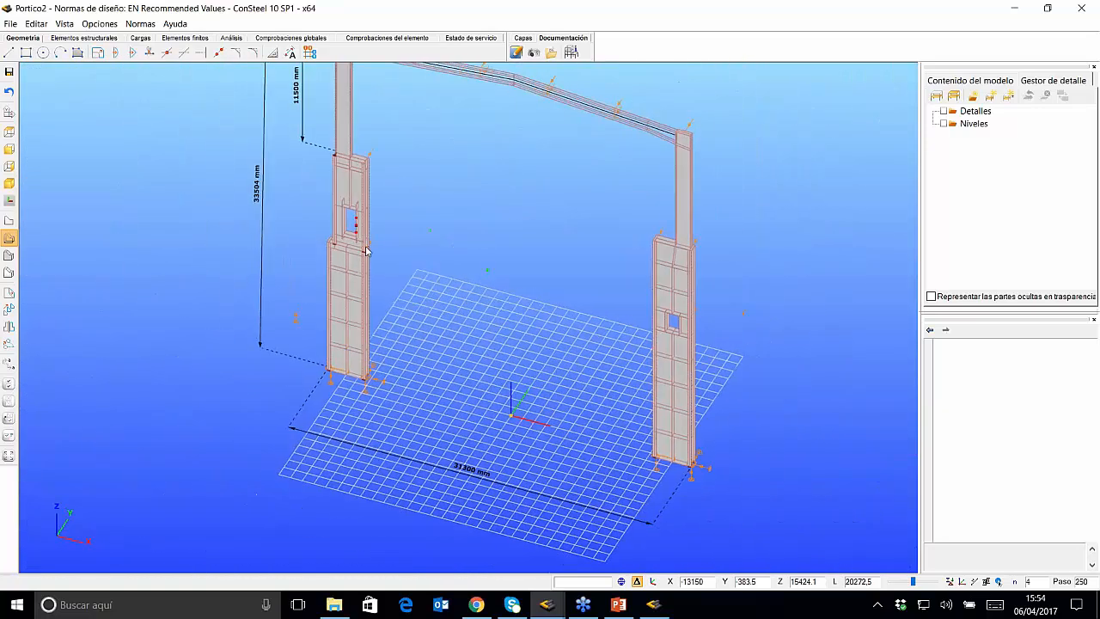
middle_click_drag(367, 251, 407, 309)
middle_click_drag(344, 278, 299, 276, "alt")
scroll(300, 278, "up", 4)
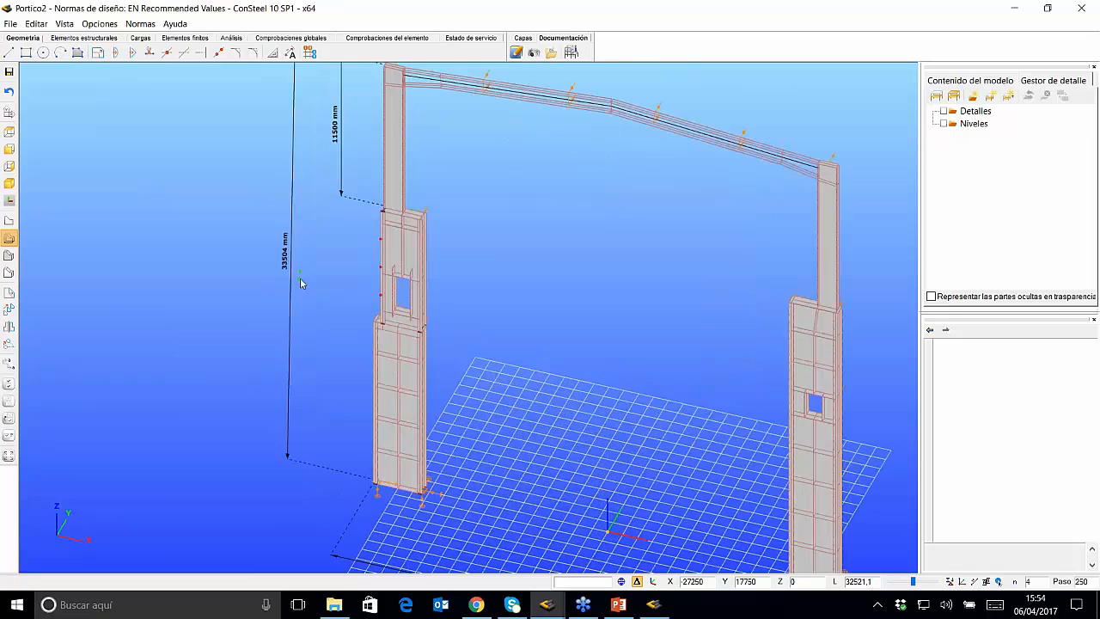
scroll(302, 276, "down", 2)
scroll(381, 256, "up", 3)
scroll(351, 352, "up", 3)
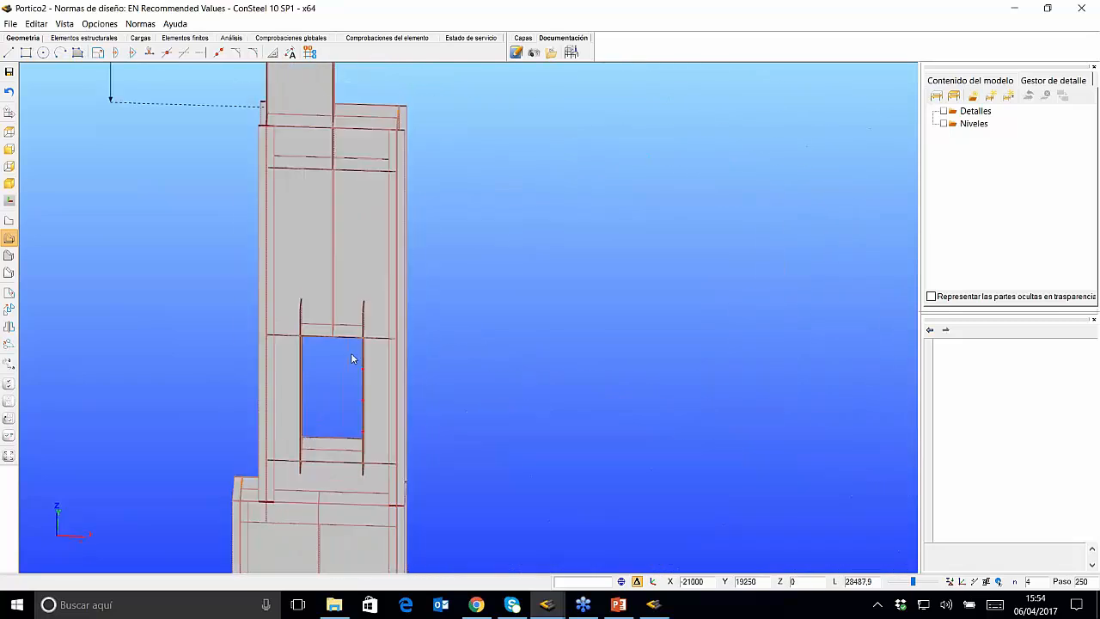
scroll(343, 361, "down", 2)
scroll(325, 365, "up", 4)
scroll(325, 364, "down", 7)
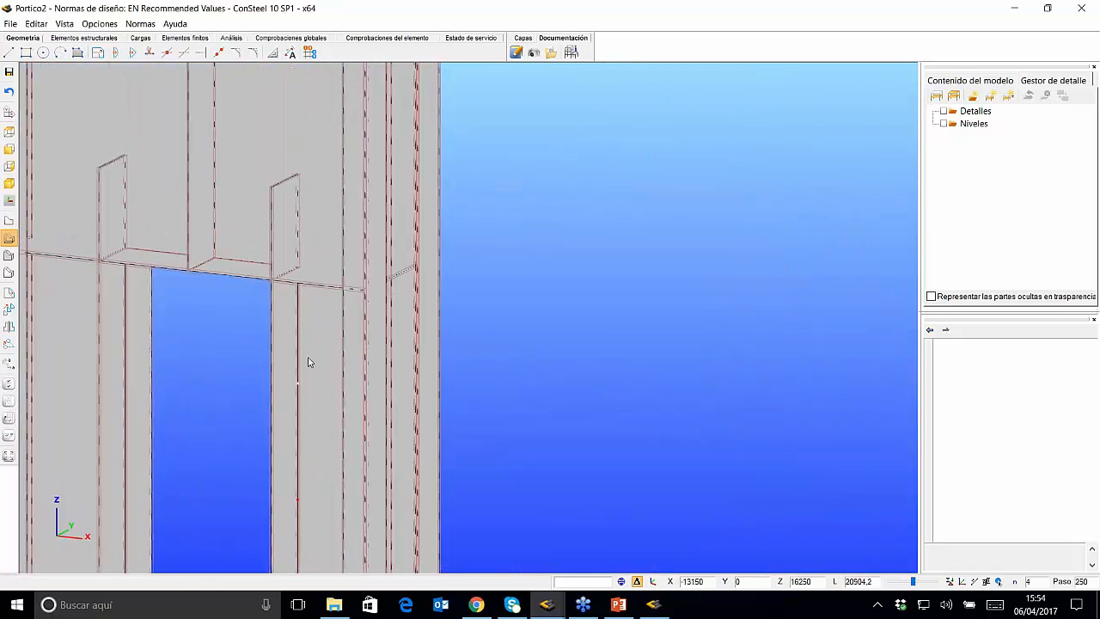
- Show the loads of load case V1 on the portal frame and view the distributed load along the column
left_click(290, 53)
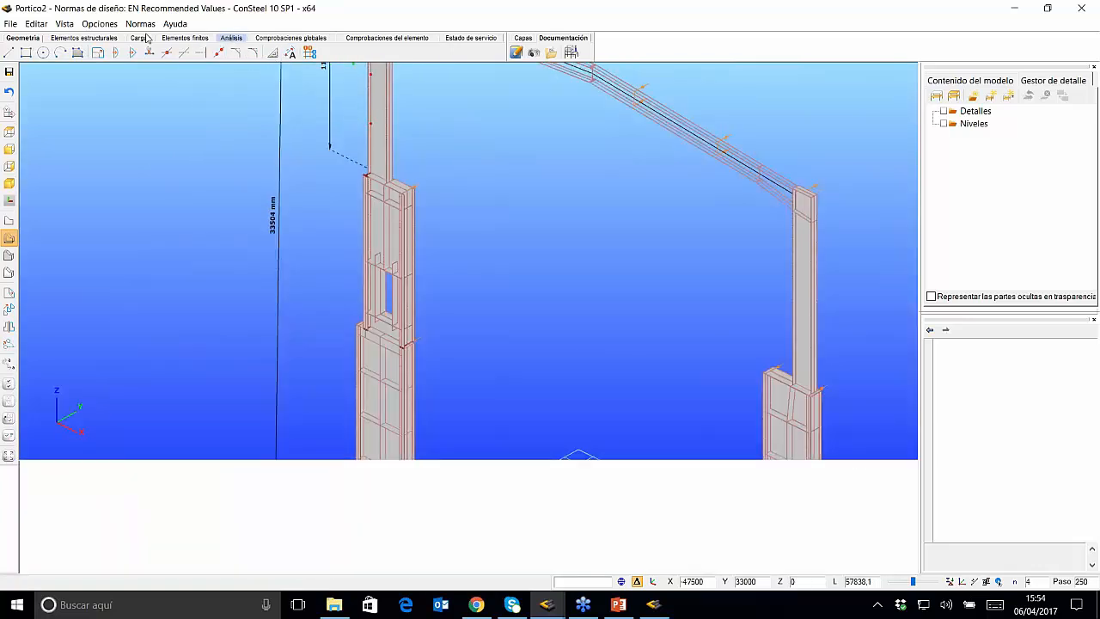
left_click(140, 38)
left_click(107, 53)
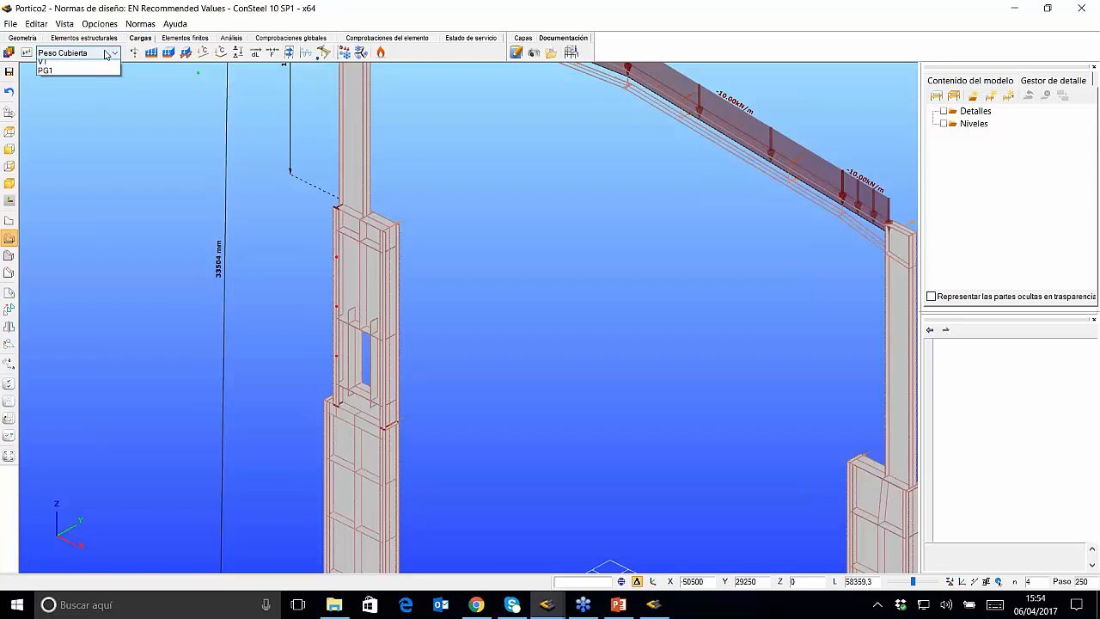
left_click(43, 62)
middle_click_drag(382, 180, 335, 211)
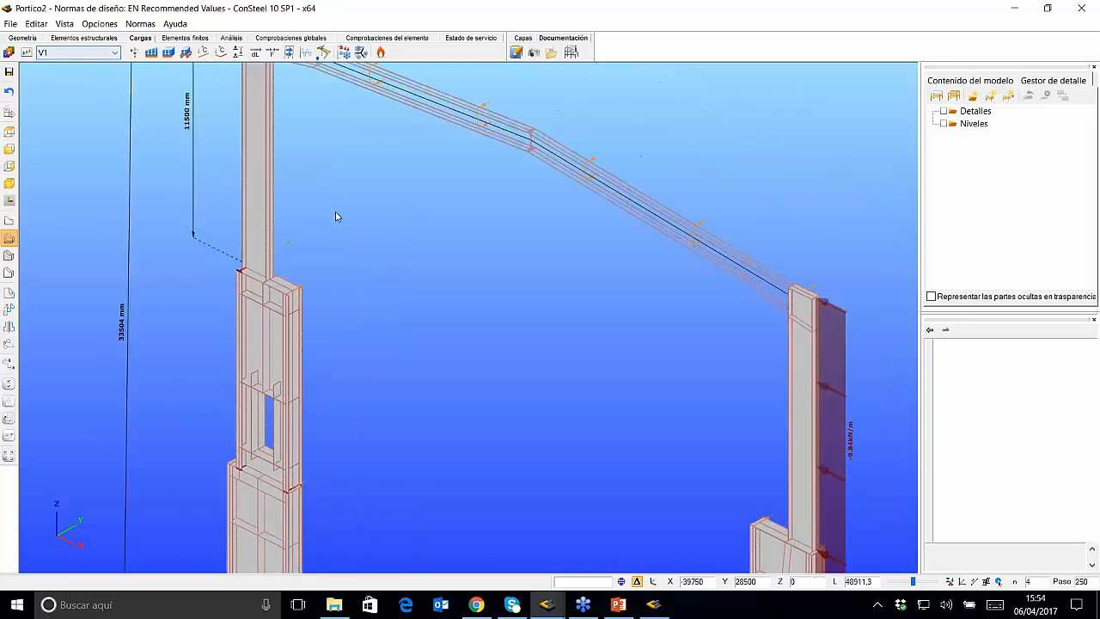
scroll(335, 215, "down", 4)
- Show the loads of load case PG1 and inspect the point loads on the stepped column's shoulder
left_click(82, 53)
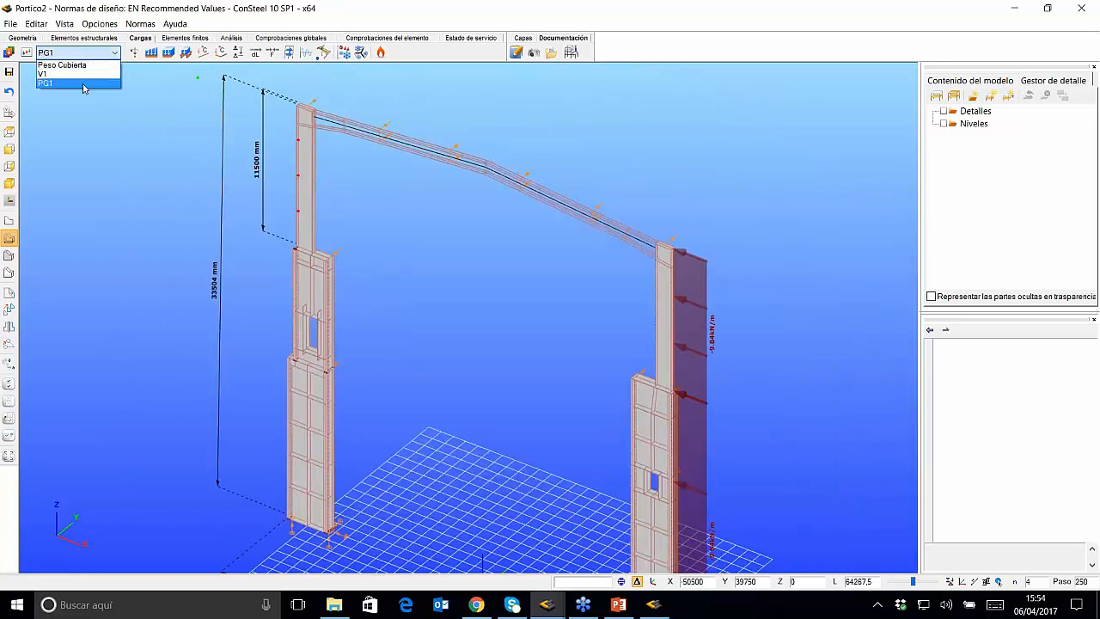
left_click(84, 83)
scroll(407, 294, "up", 1)
scroll(212, 257, "up", 5)
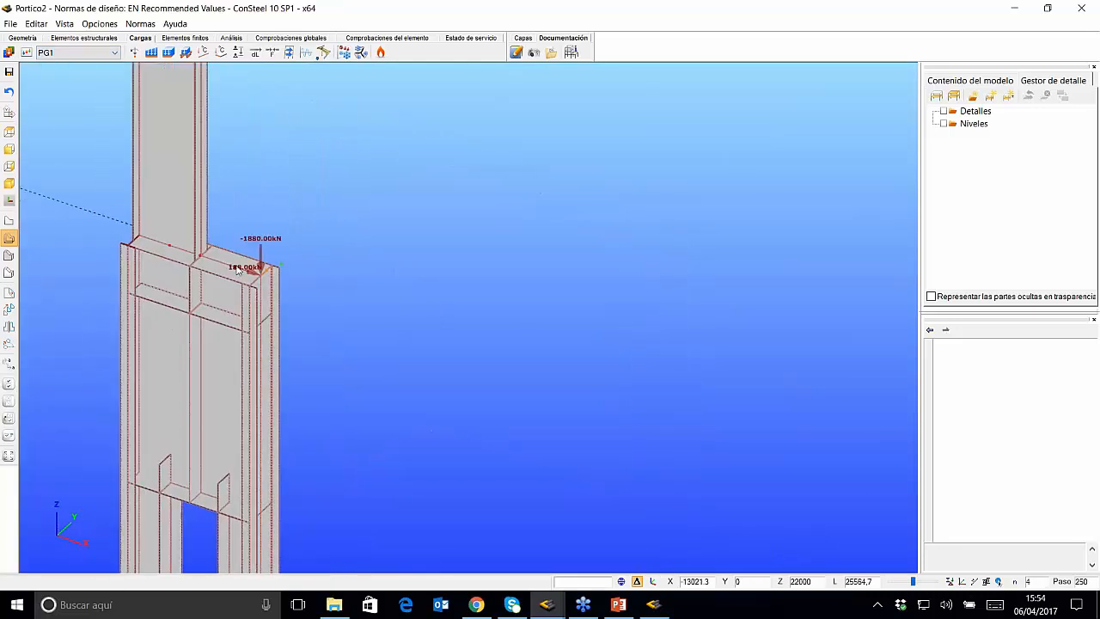
scroll(245, 266, "down", 5)
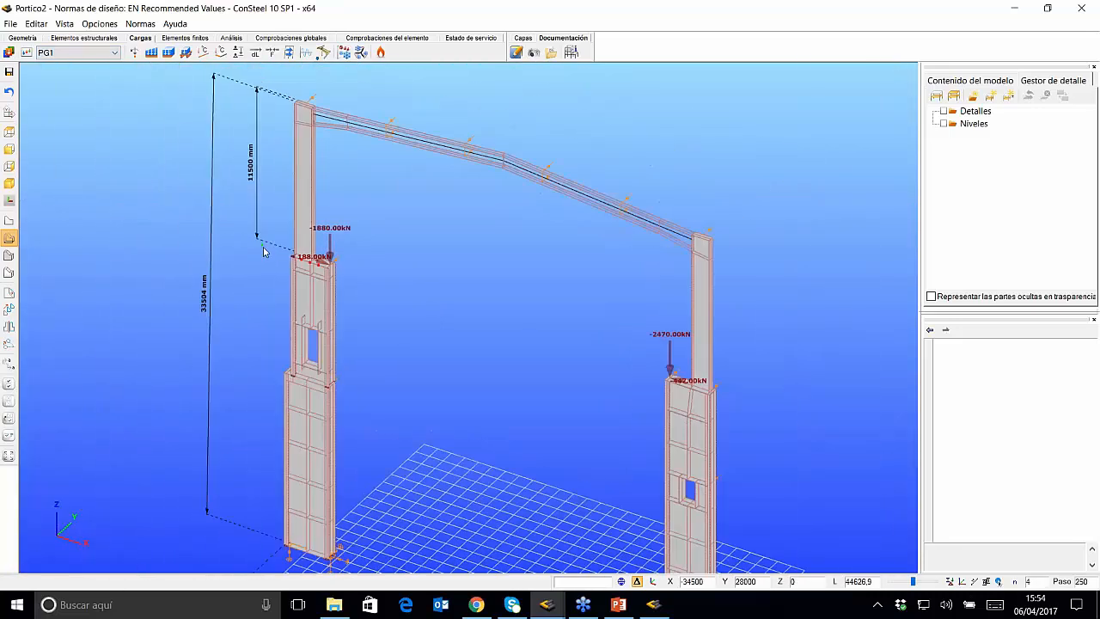
- Display the frame as fully shaded solids and inspect the stiffened column around its web opening
middle_click_drag(264, 251, 257, 203)
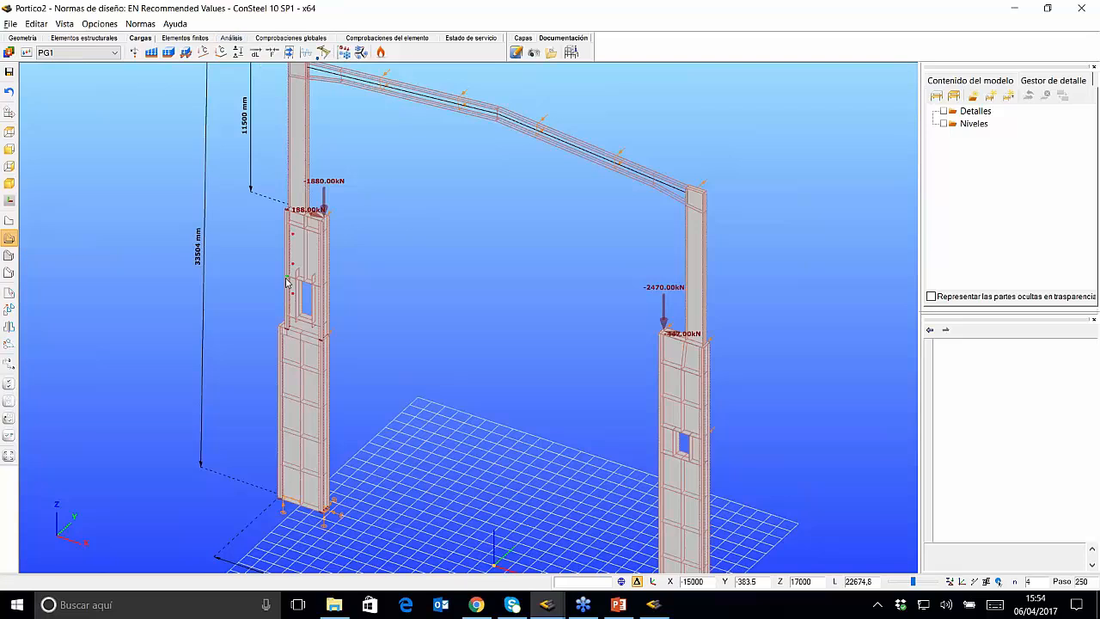
middle_click_drag(286, 283, 256, 282, "alt")
left_click(10, 257)
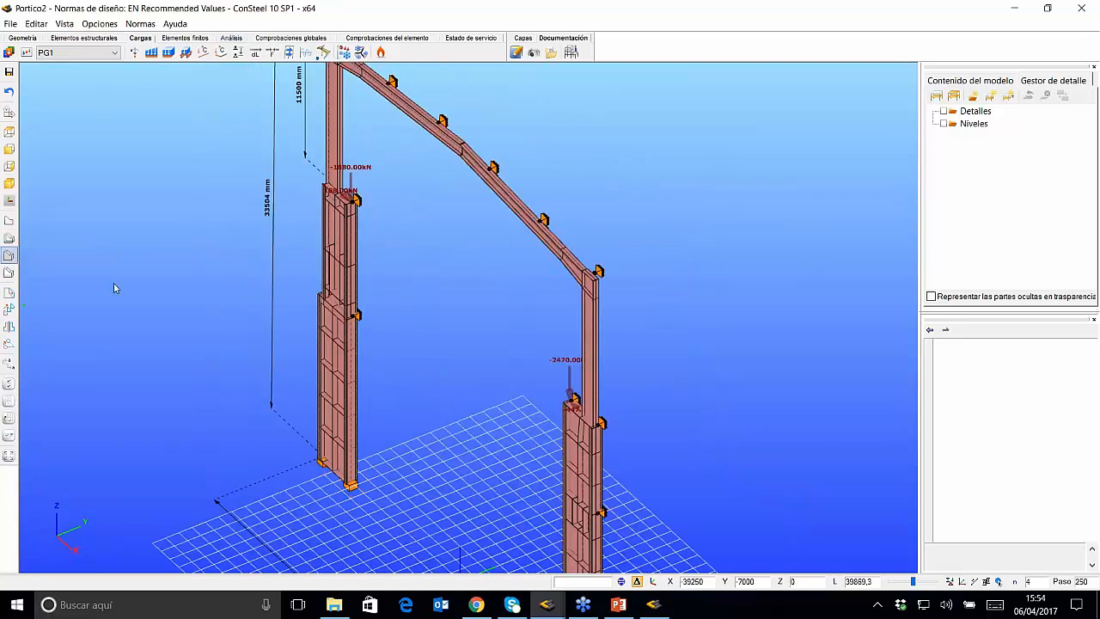
left_click_drag(377, 295, 460, 302, "alt")
left_click(10, 273)
scroll(293, 315, "up", 1)
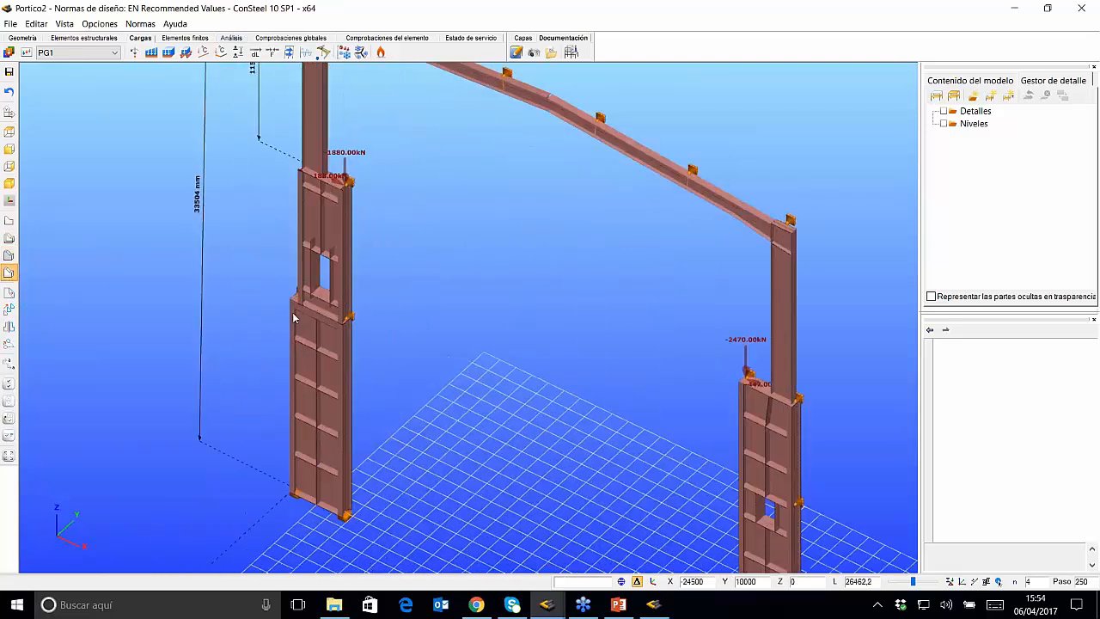
scroll(293, 313, "up", 4)
middle_click_drag(292, 311, 263, 287, "alt")
- Show the first-order XYZ deformation for Load combination-1, enlarge the deformation scale, and examine both rafter-to-column joints
left_click(231, 38)
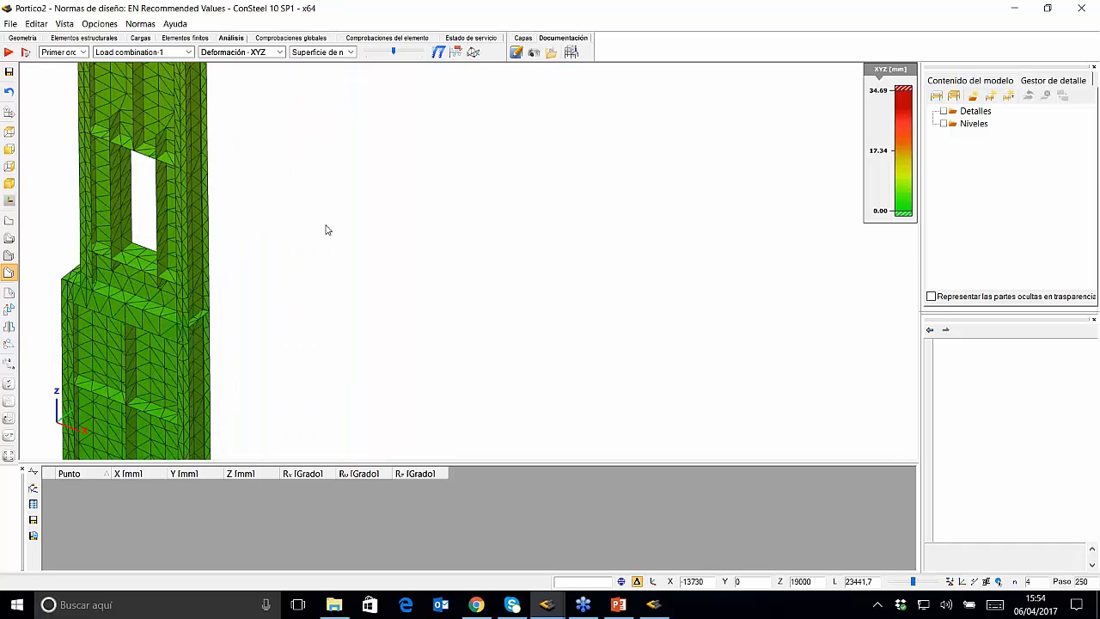
mouse_move(394, 54)
left_mouse_down()
mouse_move(361, 53)
mouse_move(383, 53)
left_mouse_up()
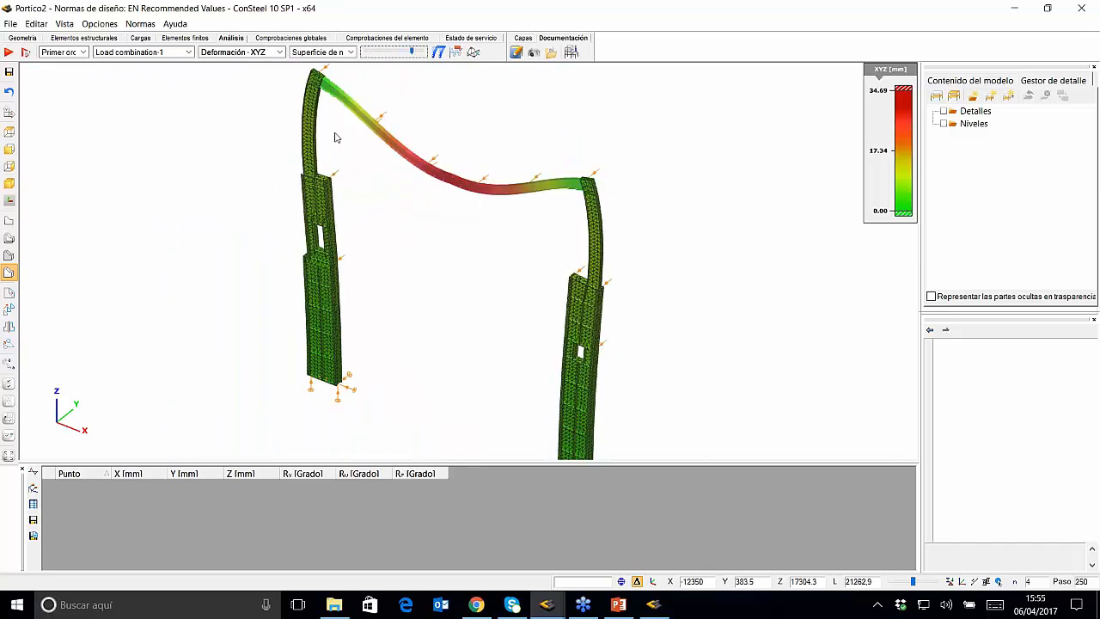
scroll(399, 171, "up", 5)
scroll(384, 225, "down", 4)
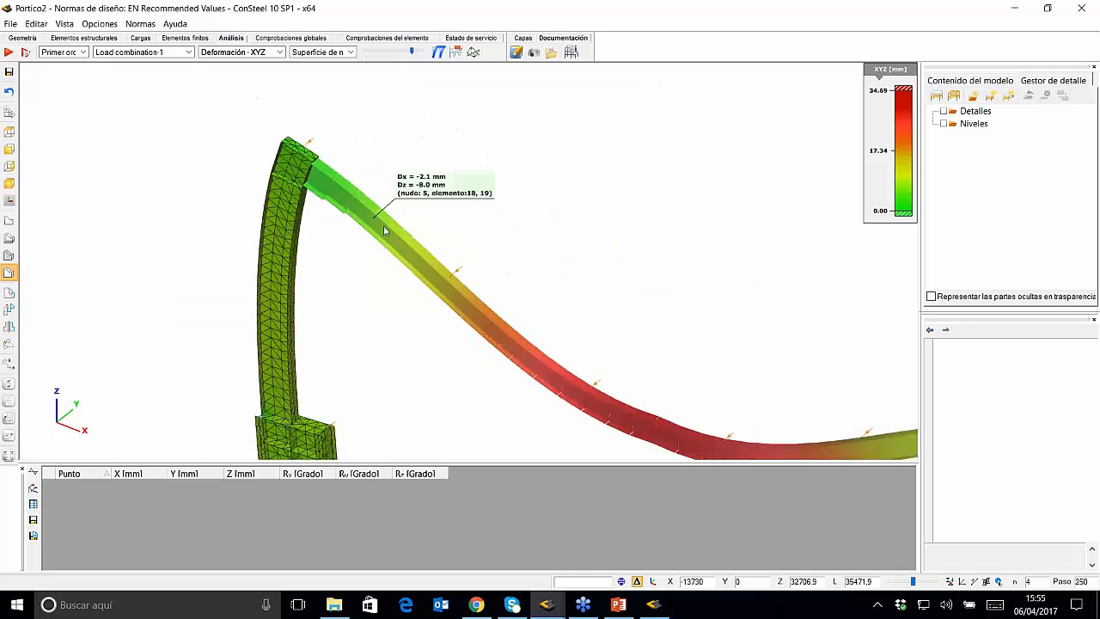
middle_click_drag(439, 216, 441, 189)
scroll(442, 189, "down", 2)
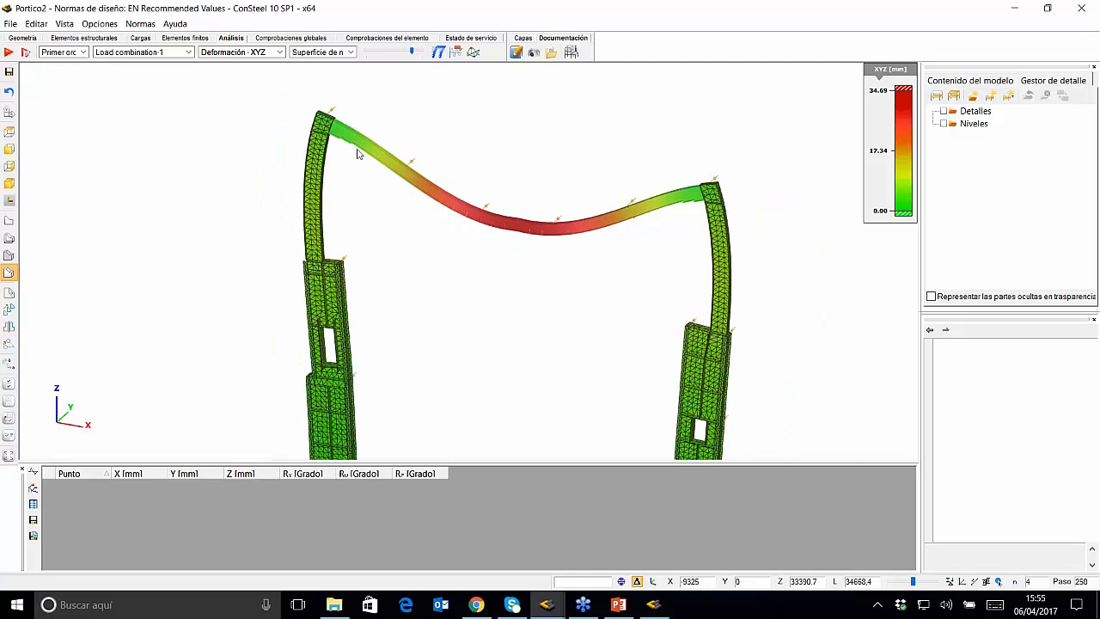
scroll(426, 163, "down", 2)
middle_click_drag(424, 279, 412, 223)
scroll(529, 139, "up", 3)
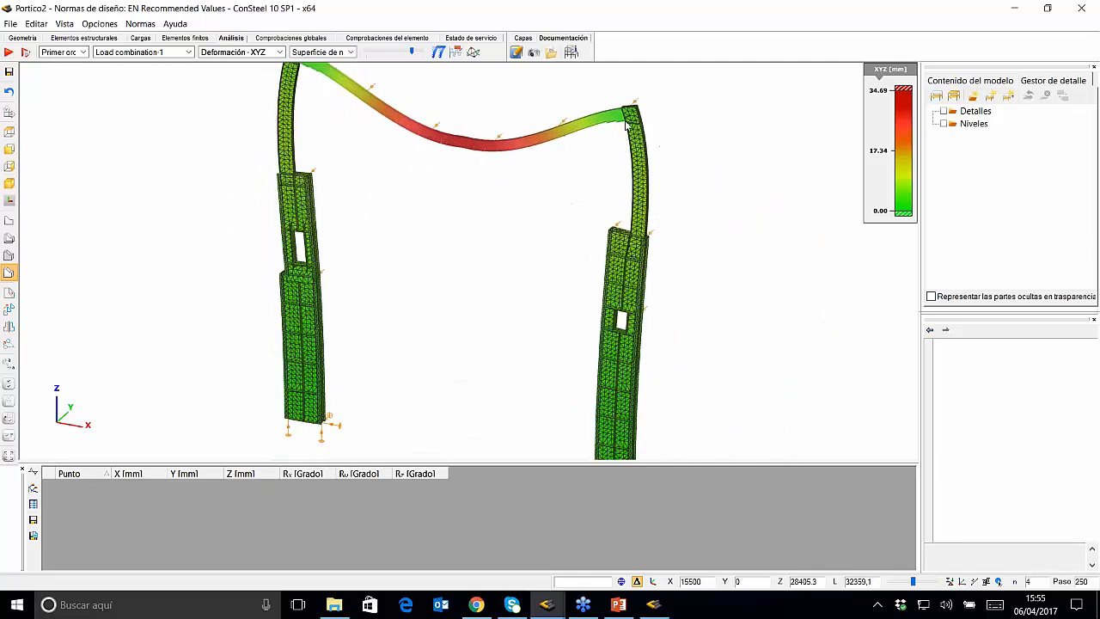
scroll(694, 176, "up", 1)
scroll(697, 314, "down", 3)
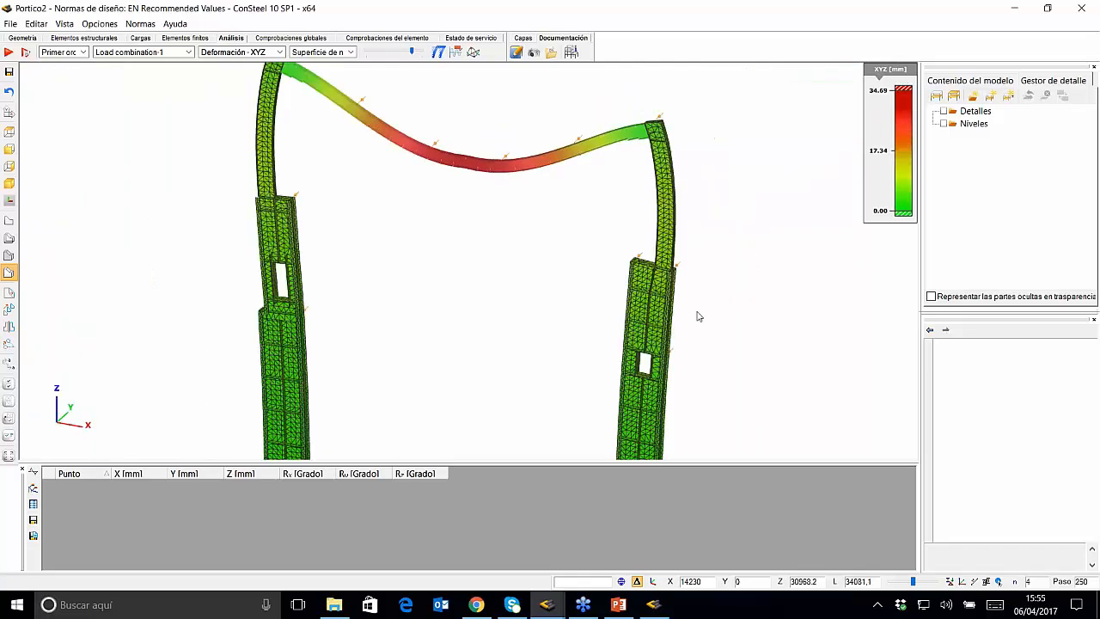
- Switch the results to buckling for Load combination-1 and browse the eigenvalue shapes through to mode 10
middle_click_drag(698, 315, 710, 211)
left_click(64, 51)
left_click(57, 71)
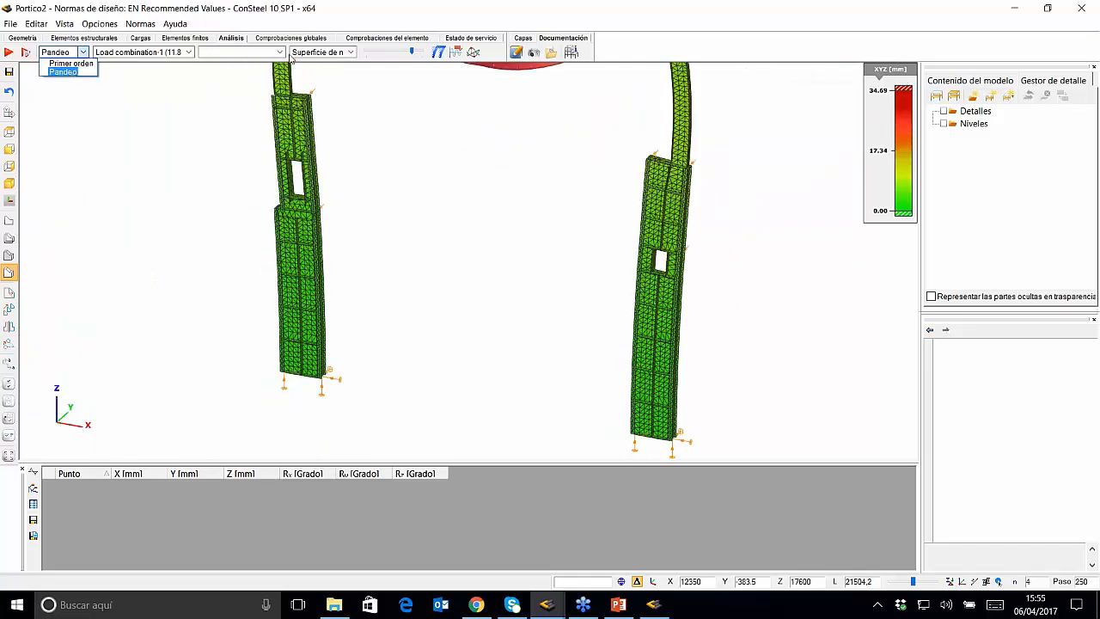
left_click(279, 51)
left_click(225, 86)
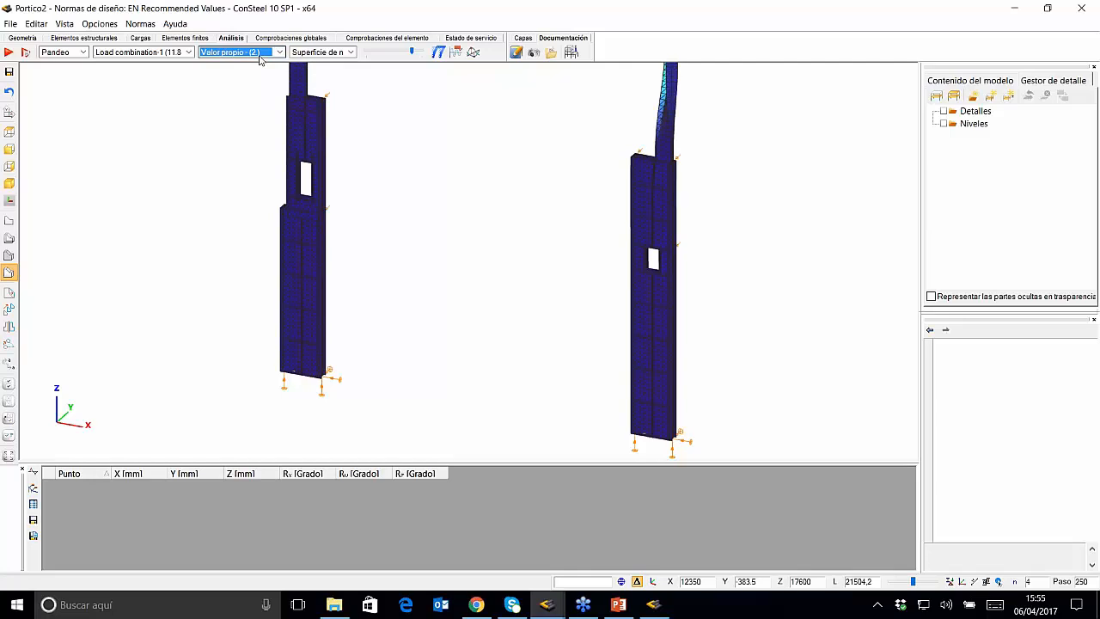
scroll(261, 59, "down", 6)
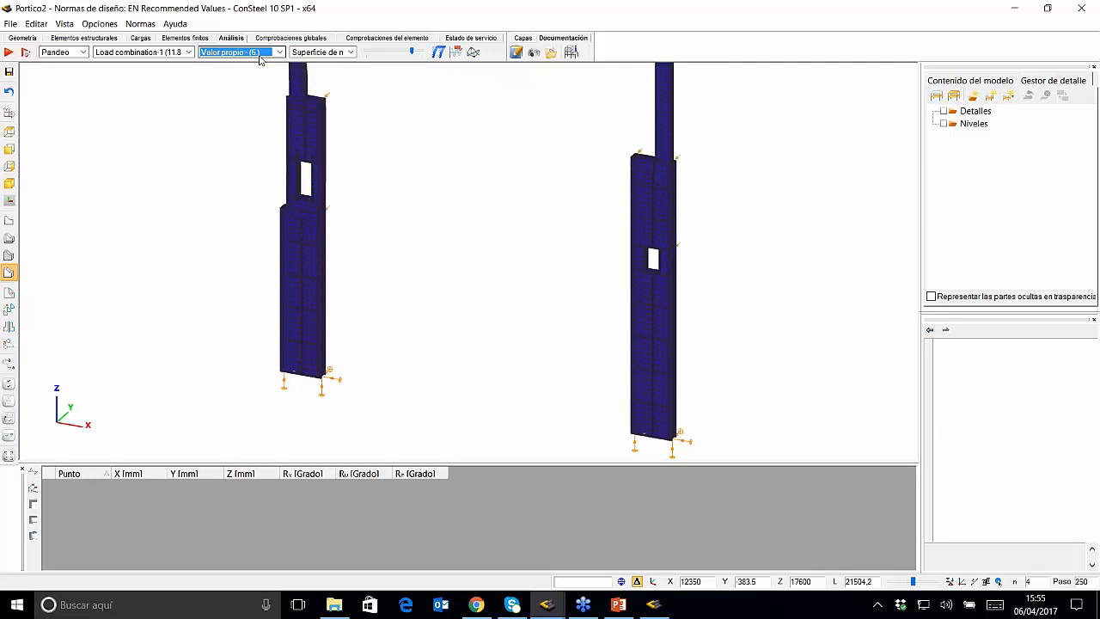
- Examine the mode 10 local buckling near both column bases with a reduced deformation scale
middle_click_drag(759, 401, 648, 316)
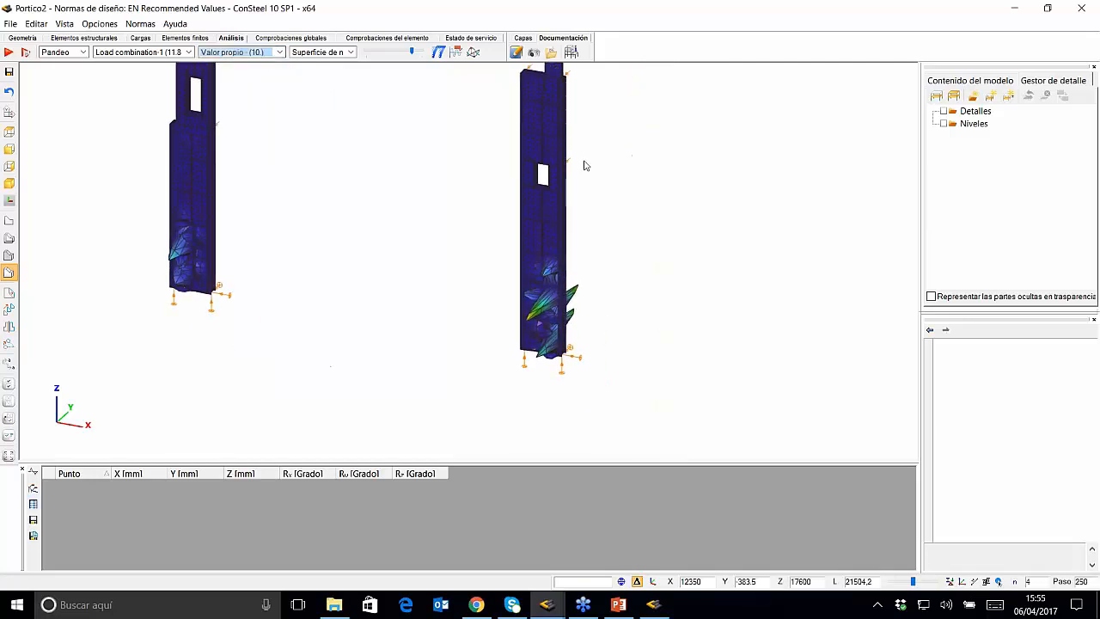
middle_click_drag(574, 326, 553, 328, "alt")
scroll(552, 328, "up", 3)
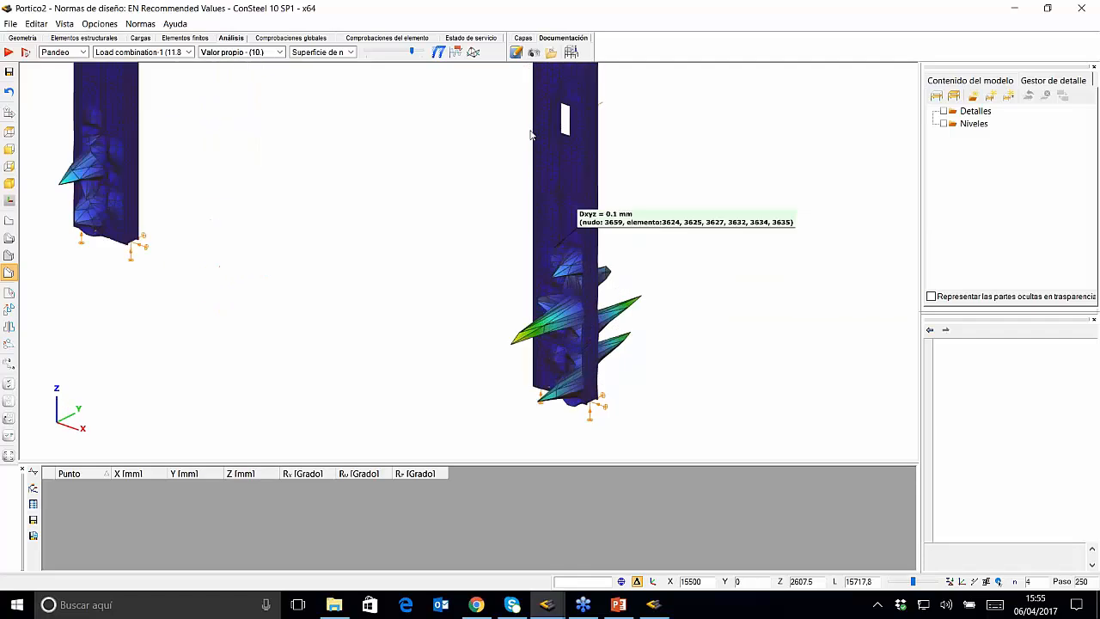
left_click(398, 54)
left_click_drag(393, 53, 390, 50)
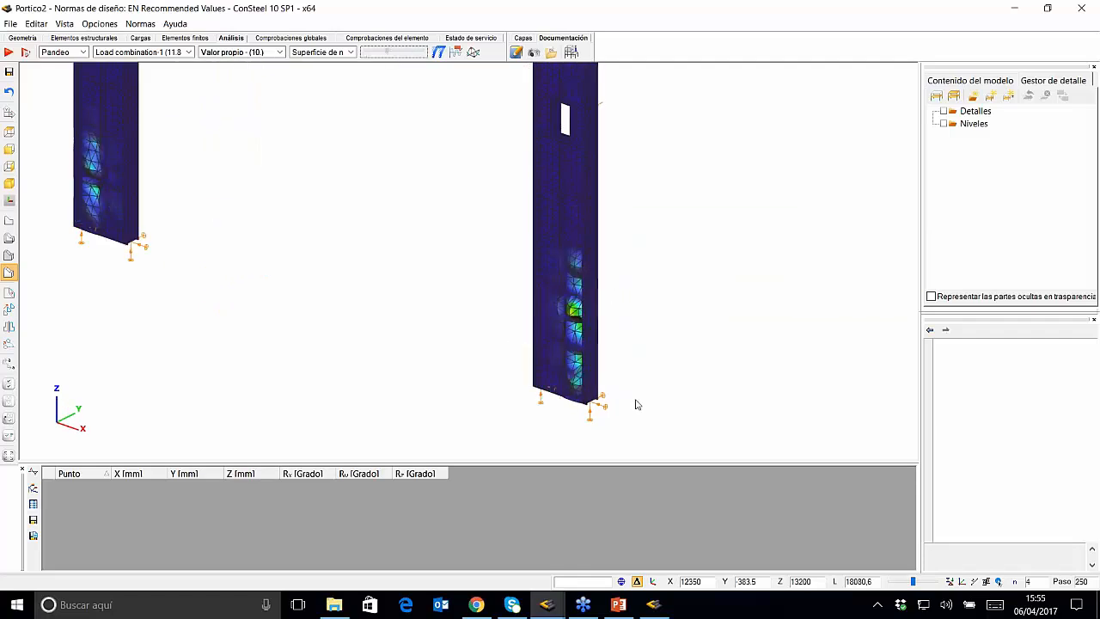
- Inspect the buckled web panels of one column base from both sides, reducing the deformation scale further
scroll(596, 378, "up", 5)
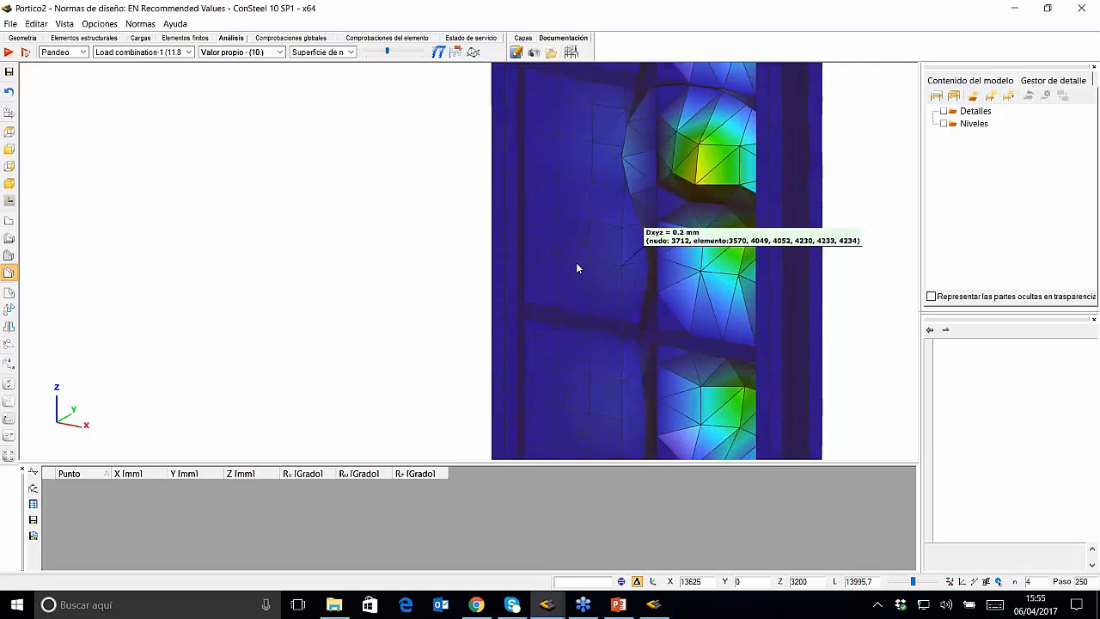
middle_click_drag(577, 265, 580, 295)
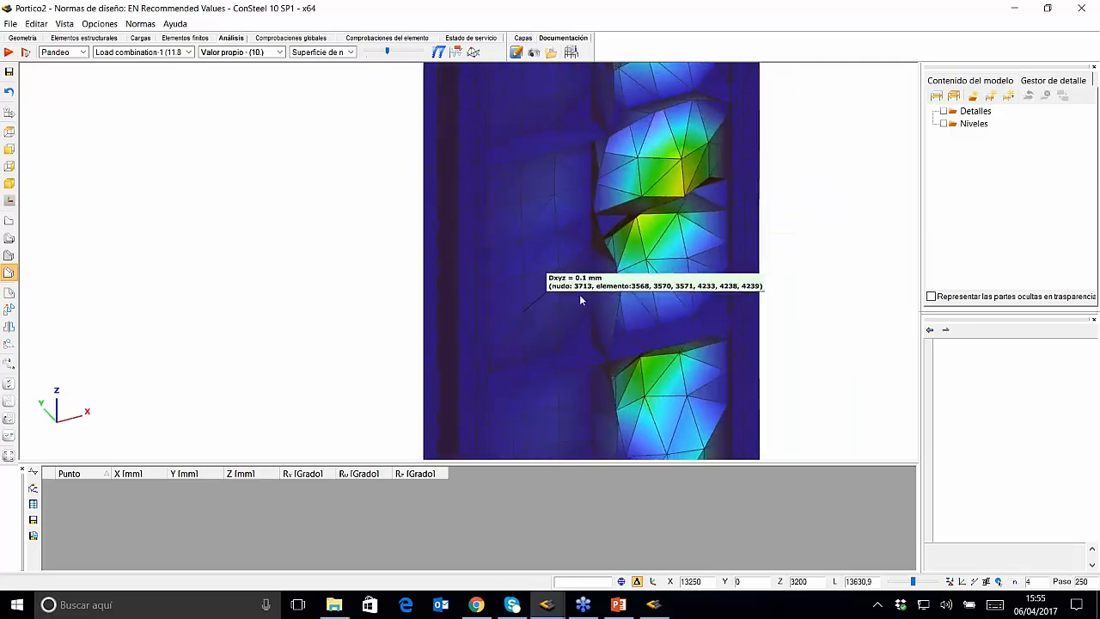
left_click(387, 53)
mouse_move(370, 53)
left_mouse_down()
mouse_move(397, 54)
mouse_move(368, 55)
left_mouse_up()
middle_click_drag(557, 170, 384, 182)
middle_click_drag(644, 216, 519, 213)
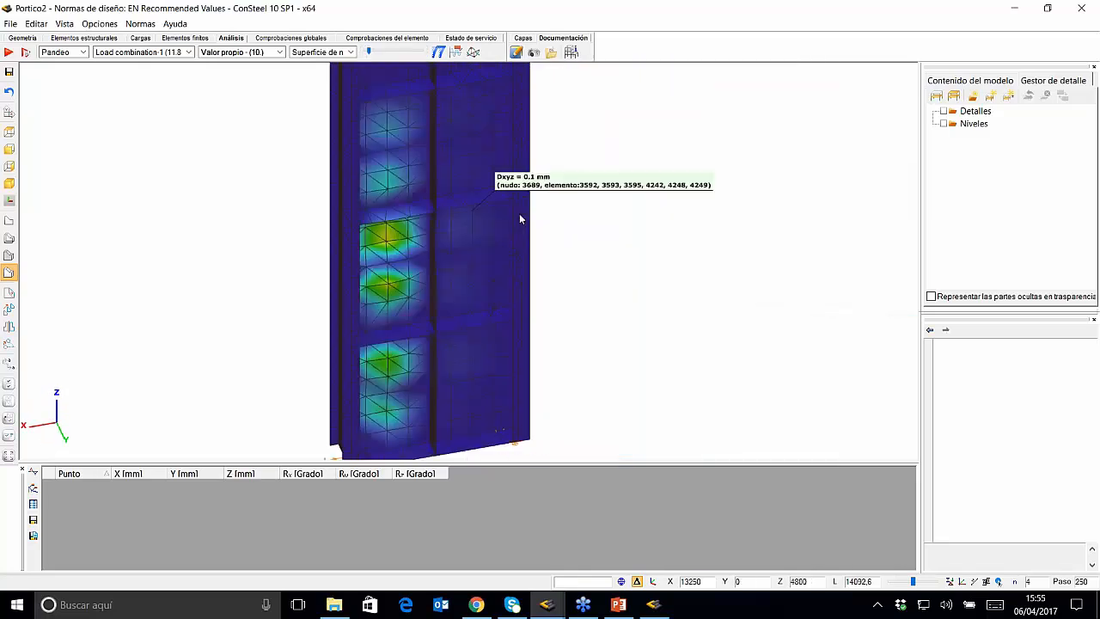
- Review the list of ten buckling eigenvalues, keep mode 10 displayed, and return to a view of both columns
left_click(333, 53)
left_click(283, 53)
left_click(281, 53)
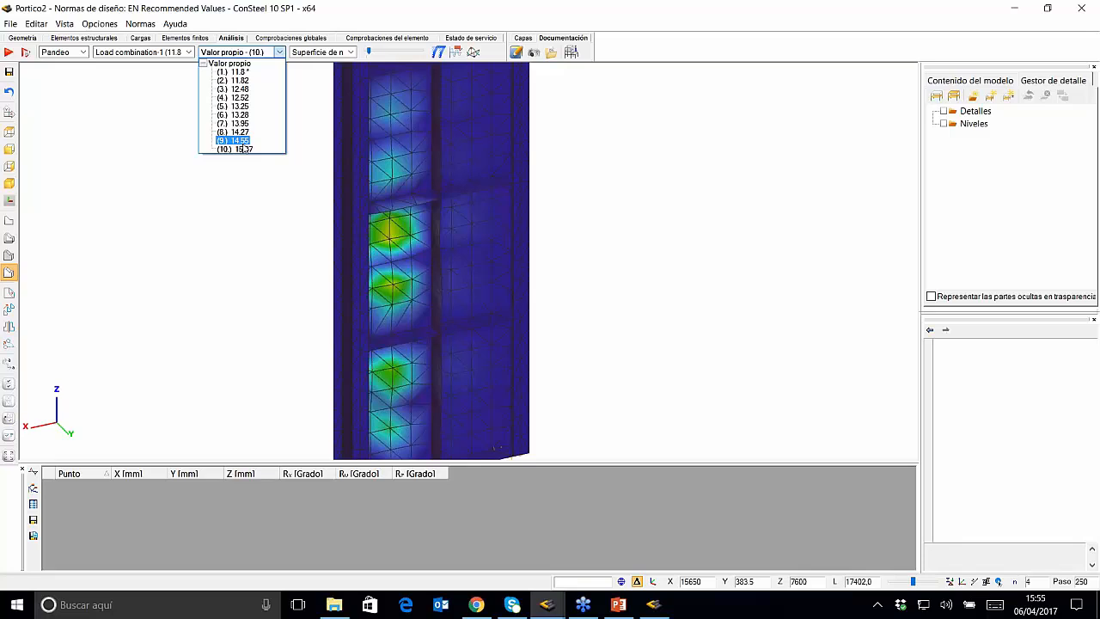
left_click(630, 217)
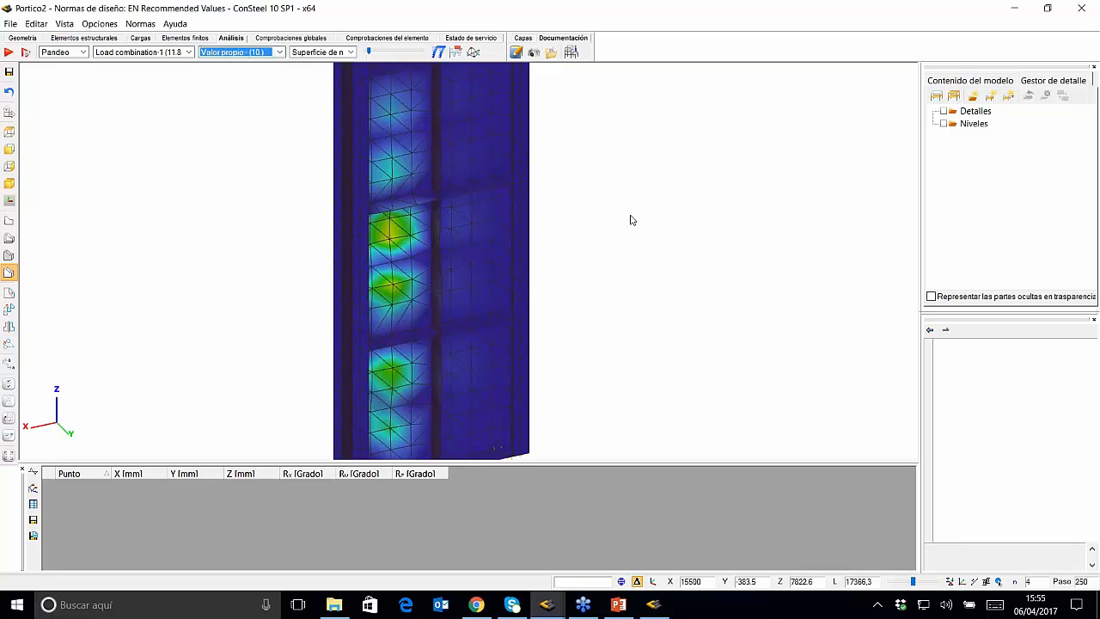
scroll(628, 220, "down", 5)
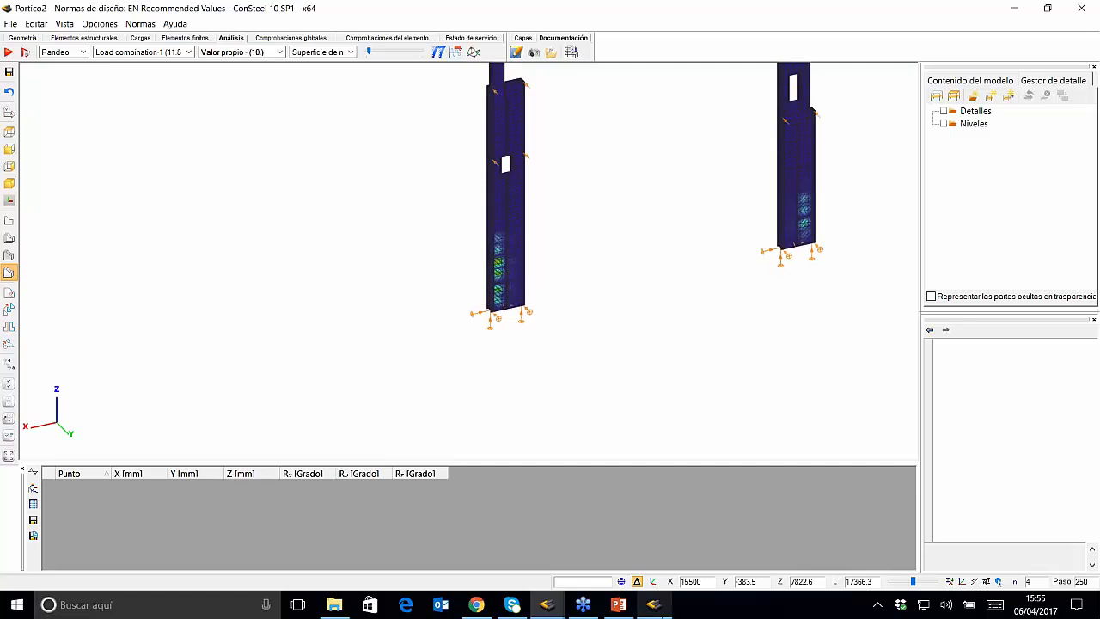
- Switch to the ConSteel window with the NAVE CALCULO TODA ESTRUCUTA PRINCIPAL model
left_click(653, 604)
mouse_move(632, 613)
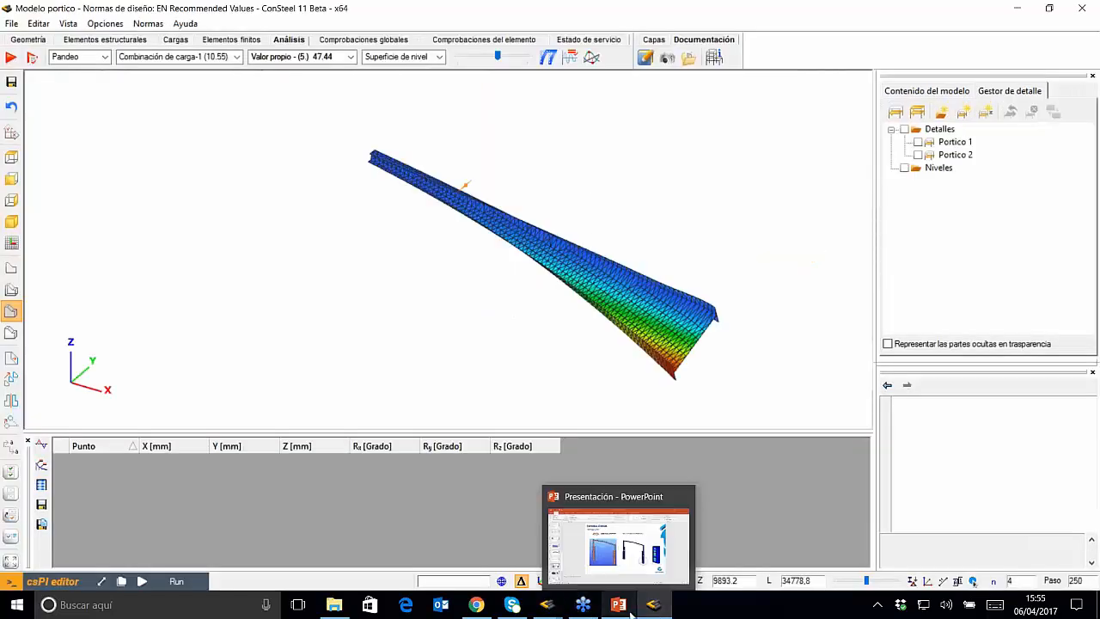
left_click(652, 605)
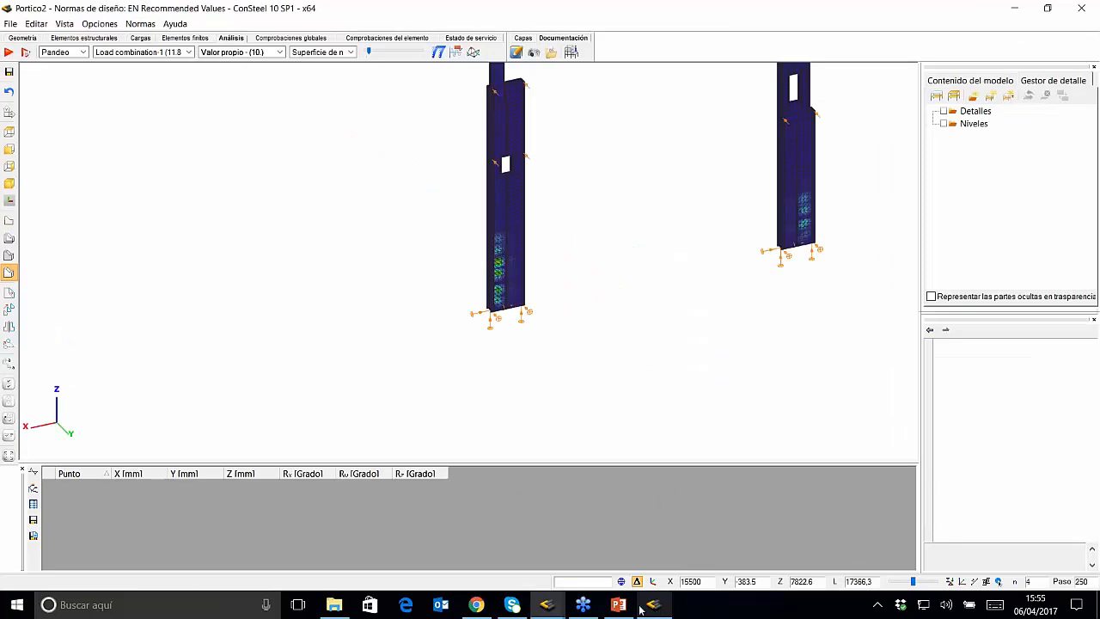
mouse_move(548, 604)
left_click(684, 544)
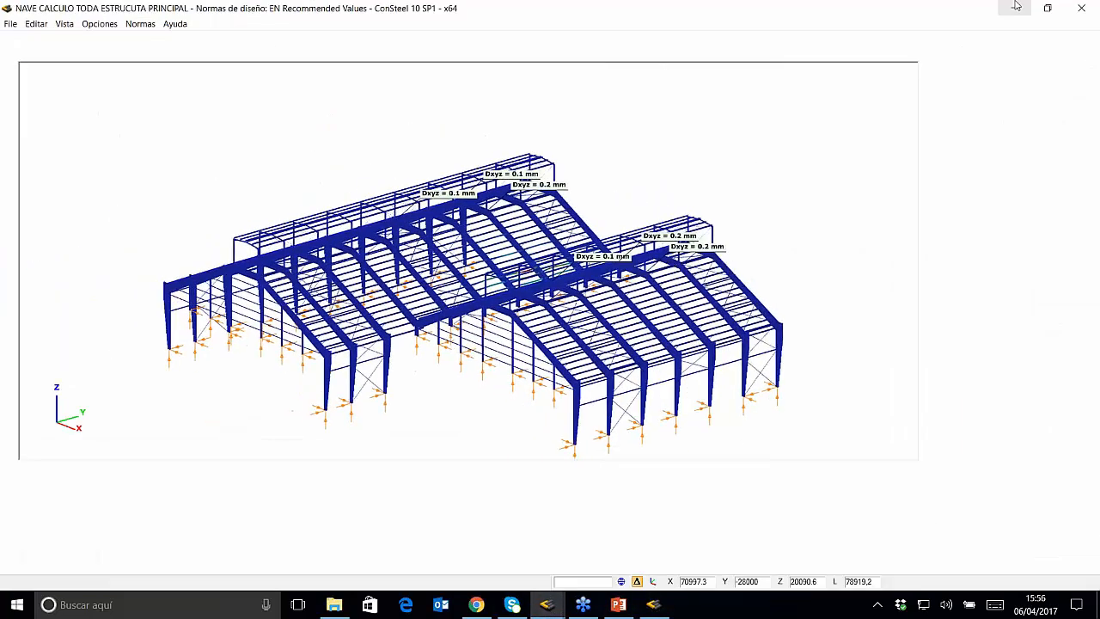
- Display the building's structural elements and examine the tapered column-to-rafter corner with its purlins and bracing
left_click(72, 40)
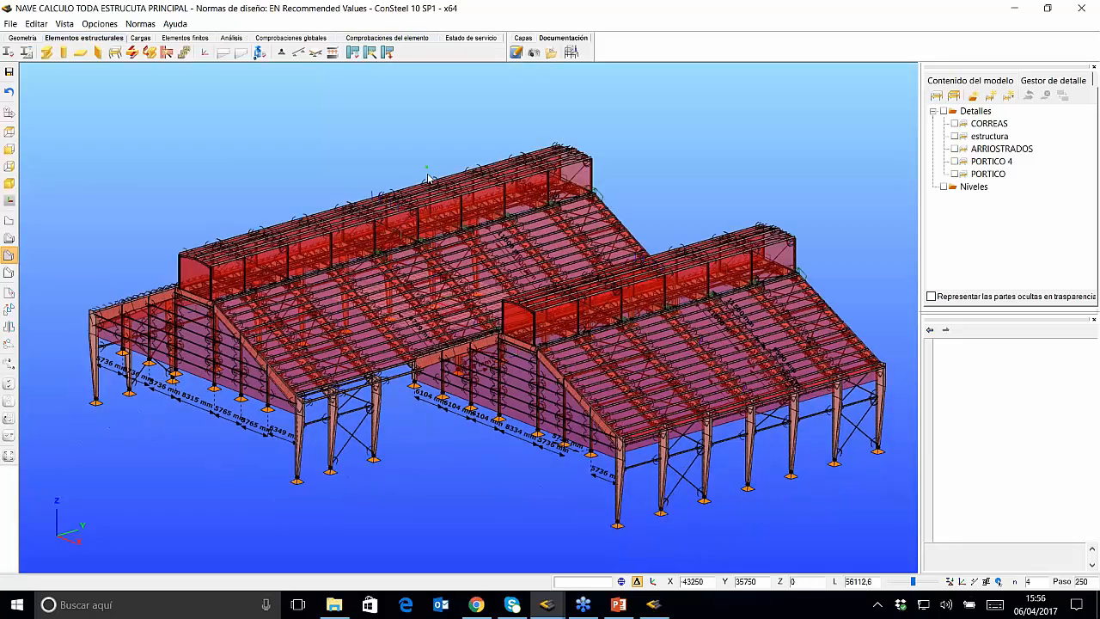
middle_click_drag(433, 199, 455, 213, "alt")
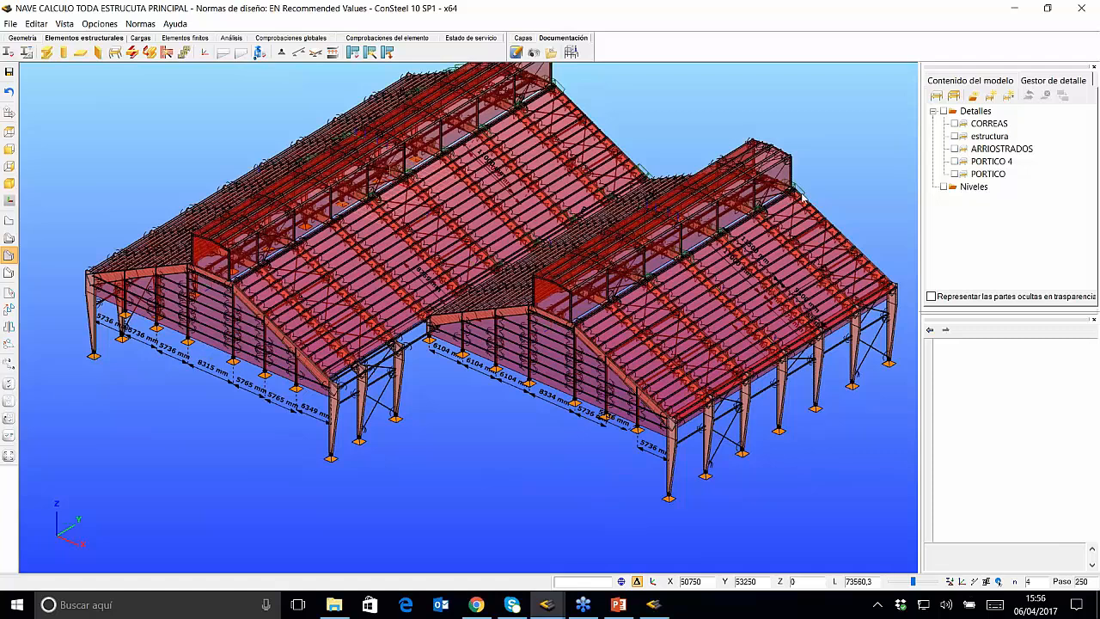
scroll(801, 196, "up", 5)
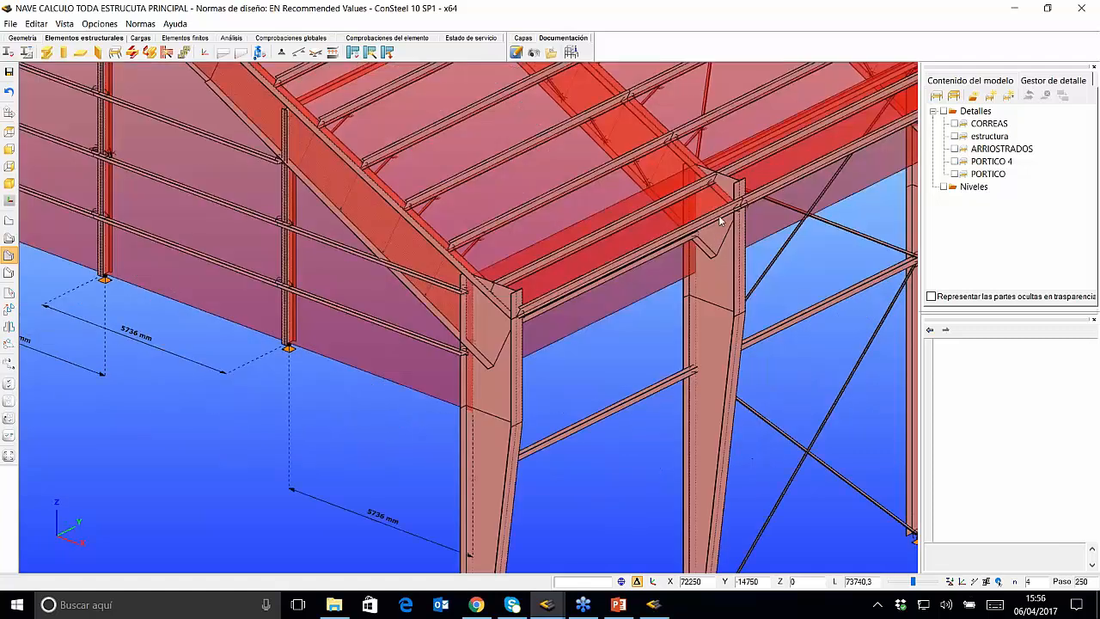
middle_click_drag(731, 172, 510, 316)
scroll(587, 264, "up", 1)
scroll(568, 287, "down", 1)
scroll(533, 308, "up", 3)
scroll(532, 249, "up", 3)
scroll(562, 222, "down", 3)
scroll(559, 232, "down", 2)
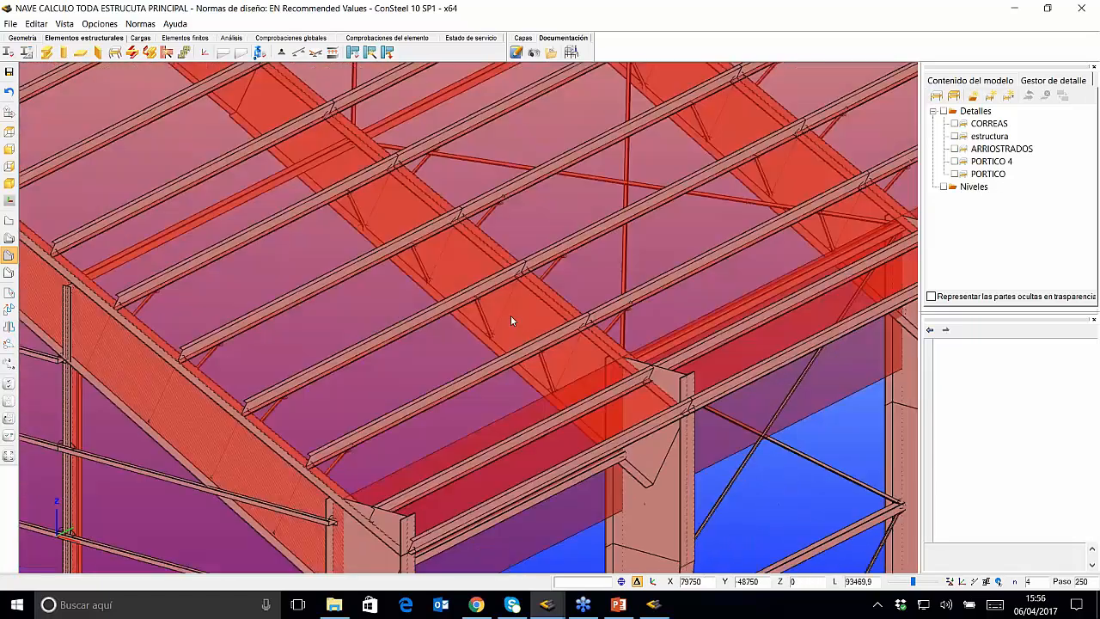
- Examine the gable wall, the Z purlins resting on the end rafter, and the row of tapered side frames
scroll(511, 316, "down", 5)
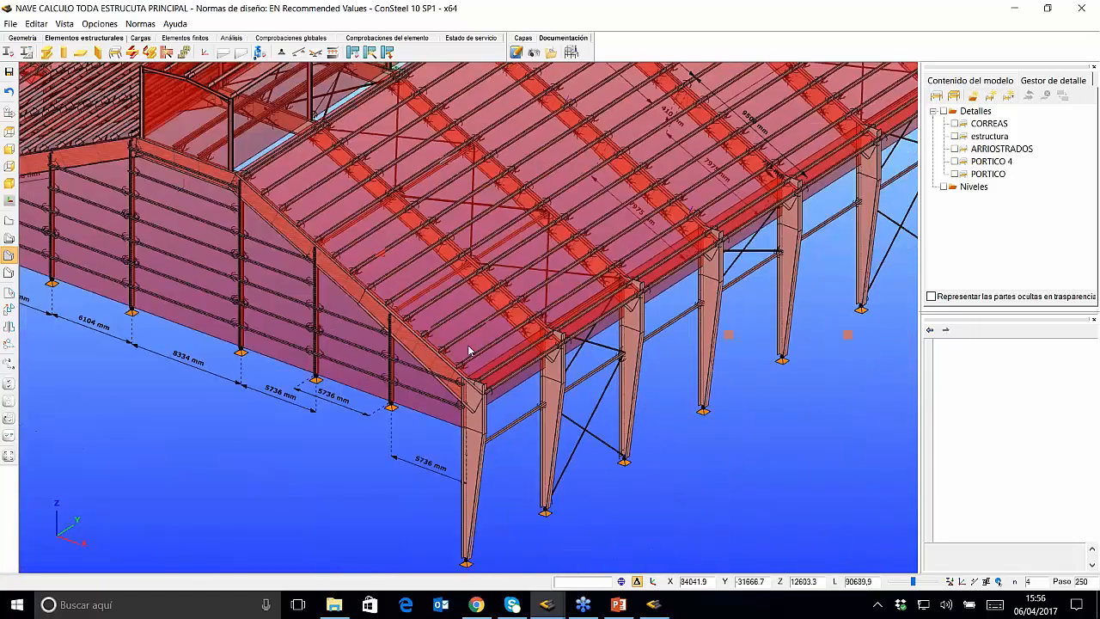
scroll(539, 391, "up", 3)
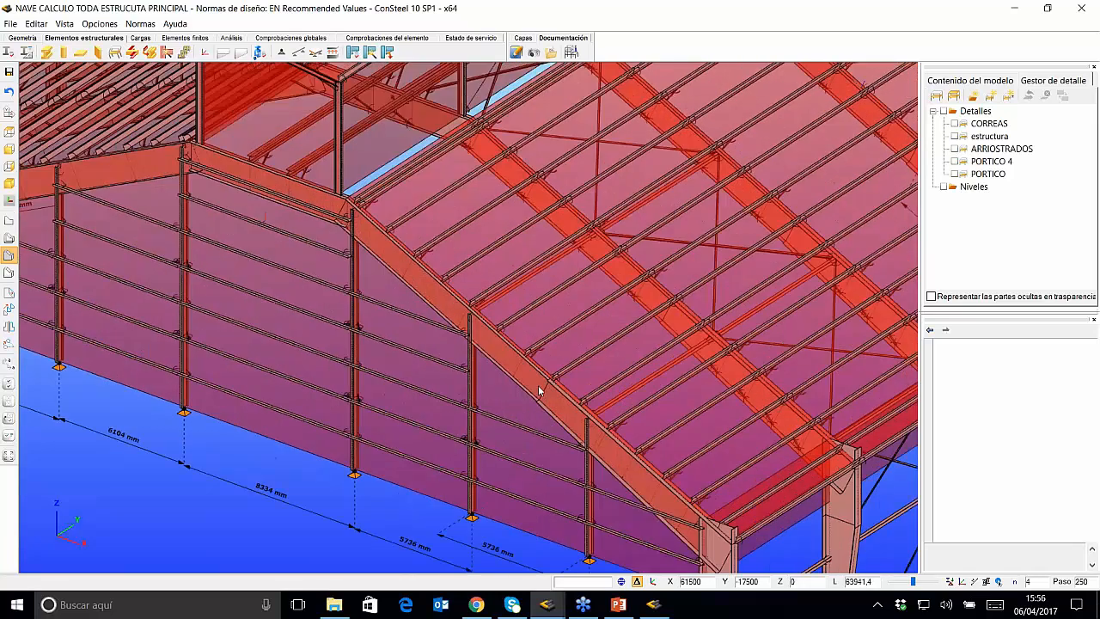
scroll(539, 390, "down", 2)
scroll(536, 389, "up", 4)
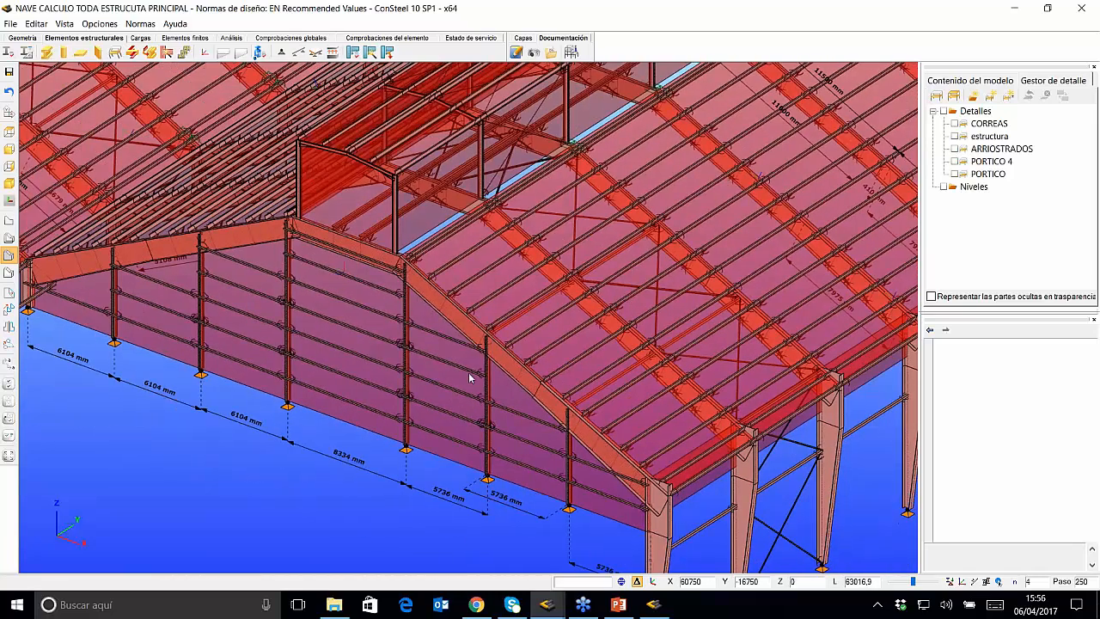
scroll(440, 385, "up", 3)
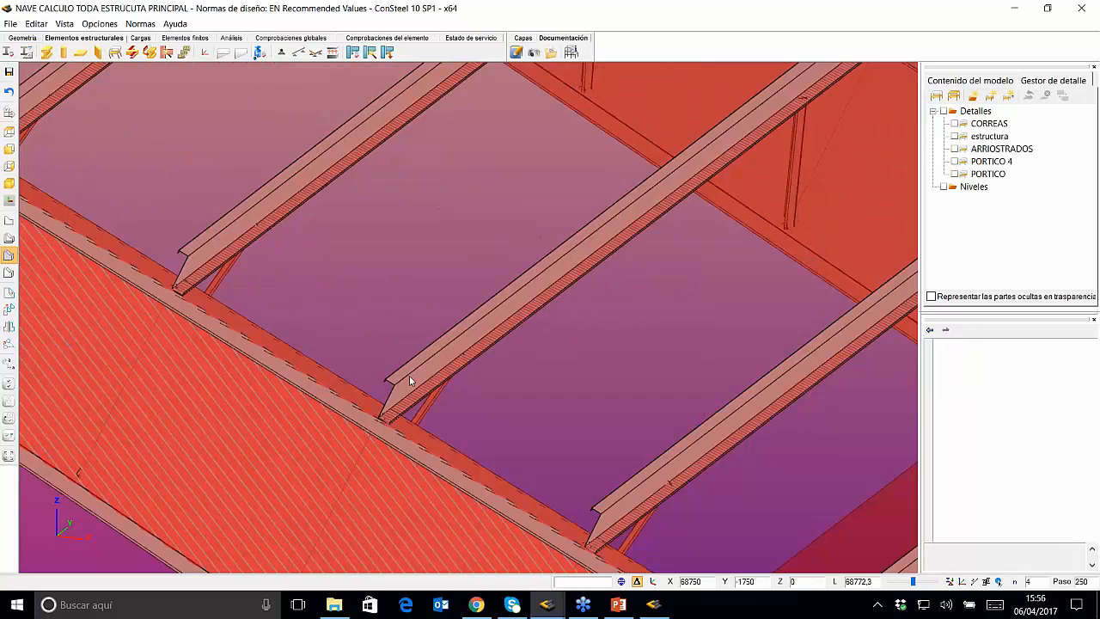
scroll(408, 375, "down", 3)
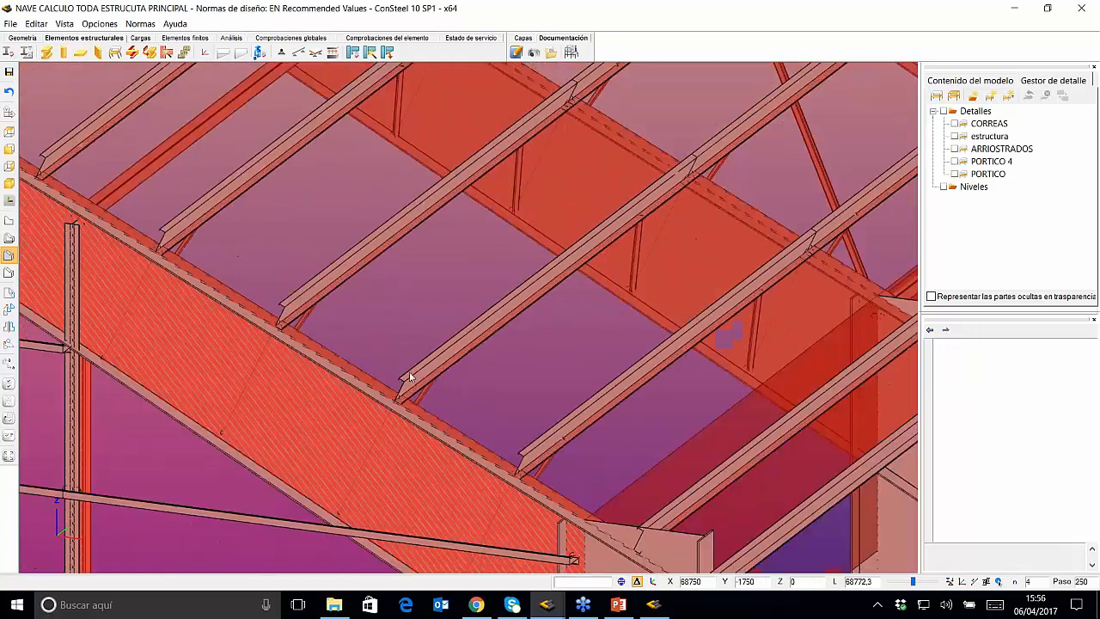
scroll(404, 376, "down", 3)
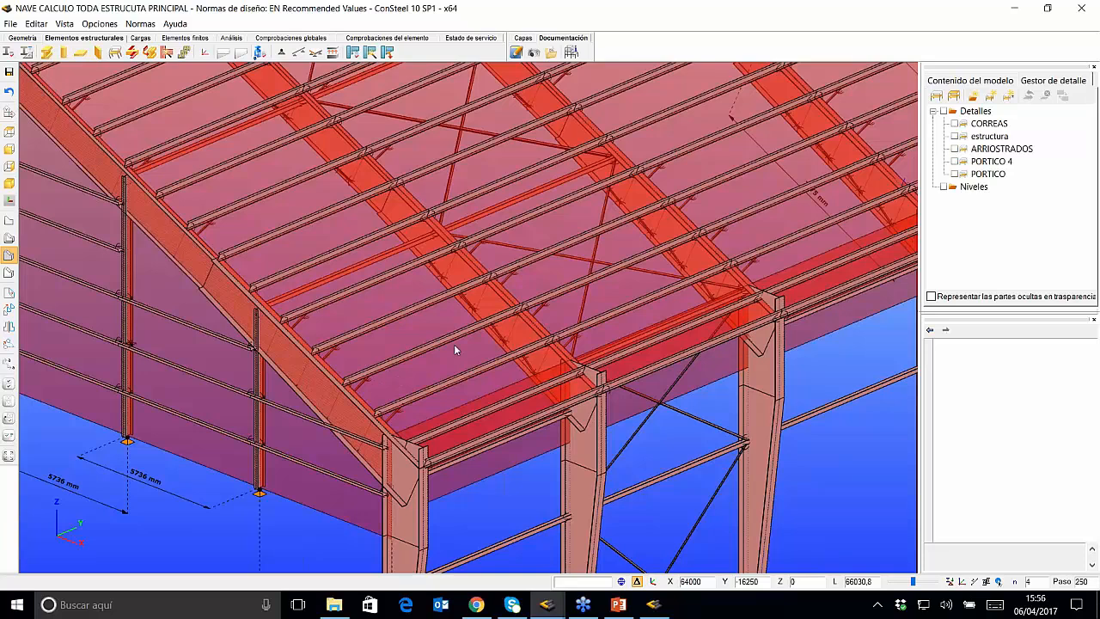
scroll(455, 348, "down", 5)
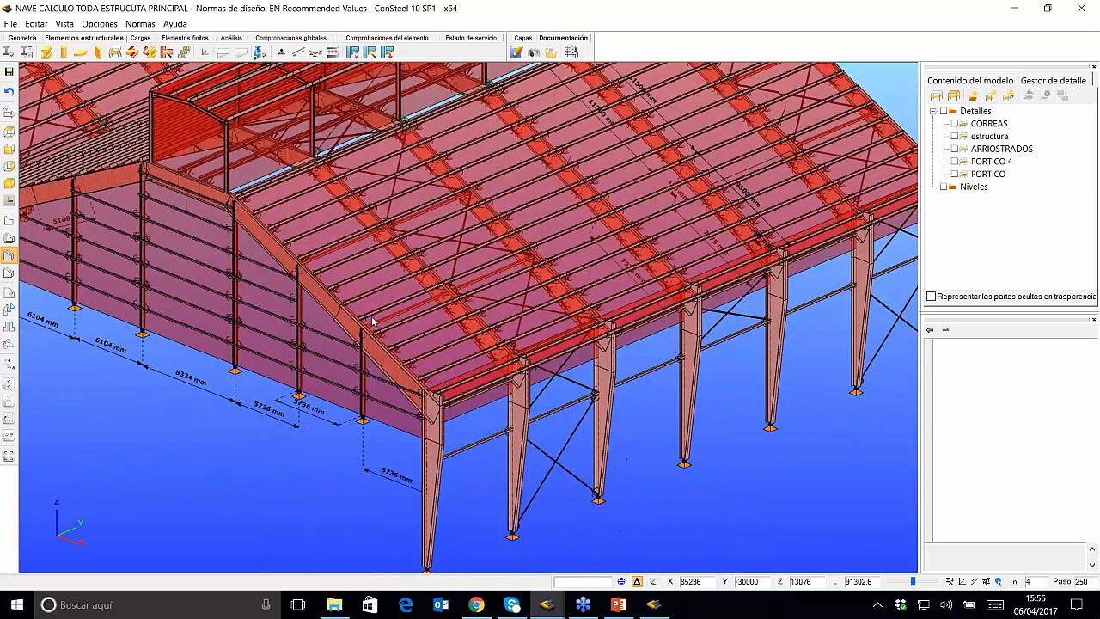
scroll(372, 320, "down", 1)
middle_click_drag(372, 321, 500, 370)
scroll(501, 370, "down", 2)
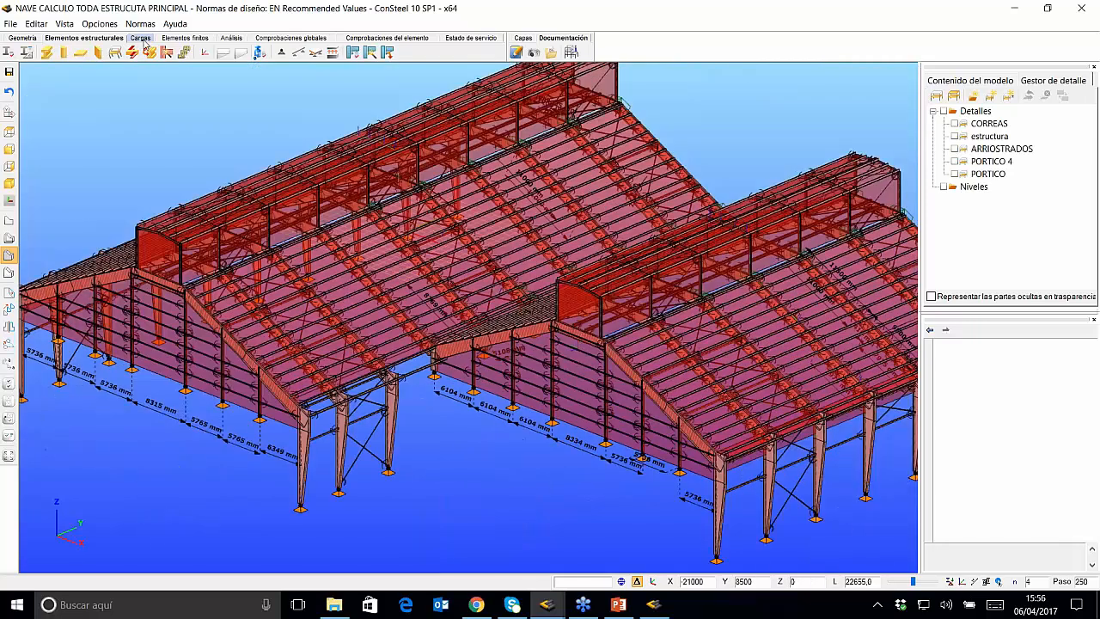
- Display the PESOS PROPIOS loads and inspect the roof surface loads from the gable end
left_click(141, 39)
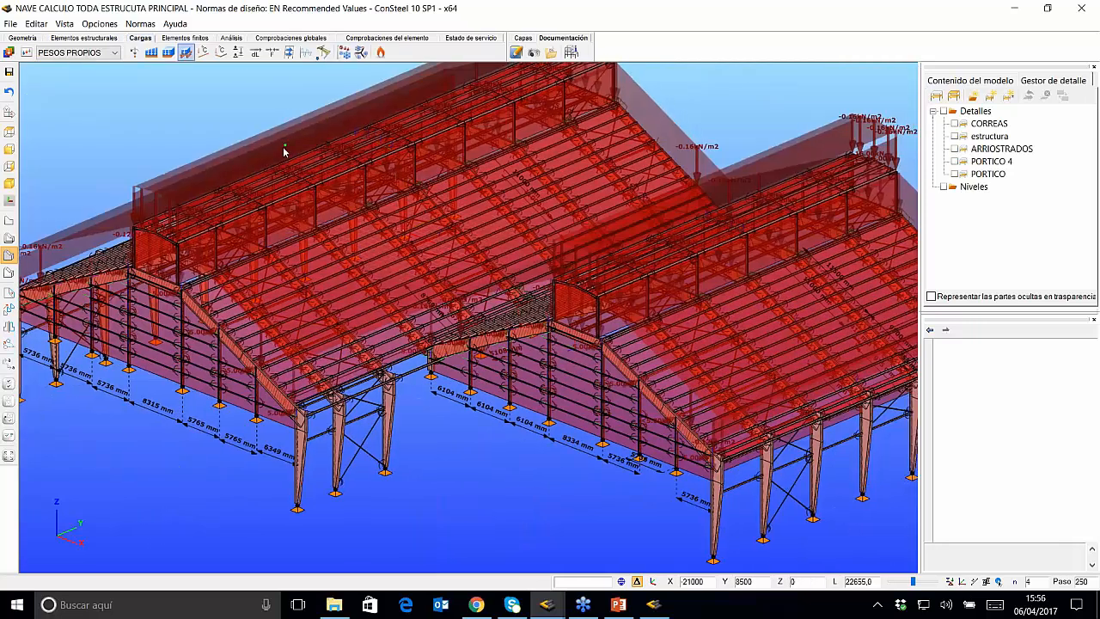
scroll(283, 151, "down", 3)
middle_click_drag(283, 151, 455, 225, "alt")
scroll(196, 264, "up", 4)
scroll(204, 290, "up", 2)
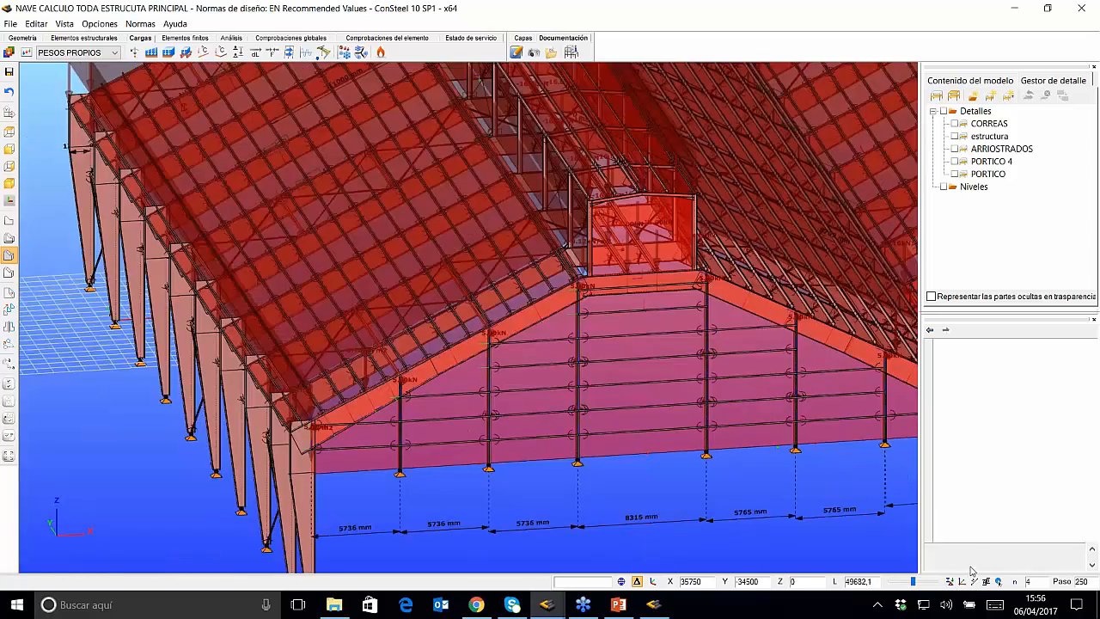
- Show the surface loads distributed as line loads on the members, inspect them, and restore the surface load display
mouse_move(961, 583)
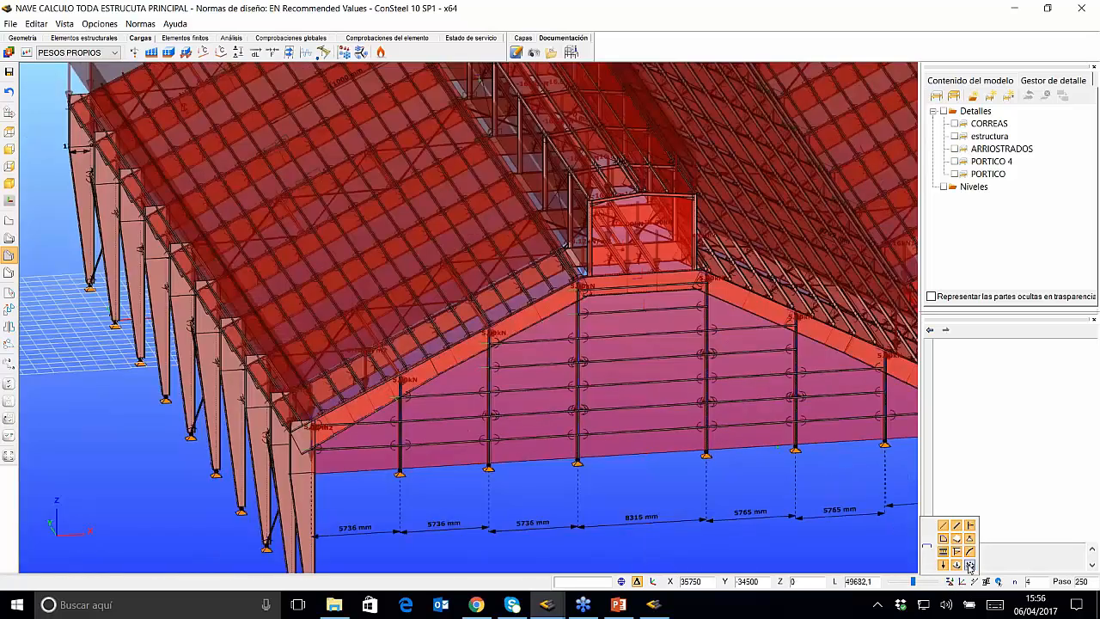
left_click(969, 565)
middle_click_drag(489, 356, 523, 370, "alt")
mouse_move(948, 581)
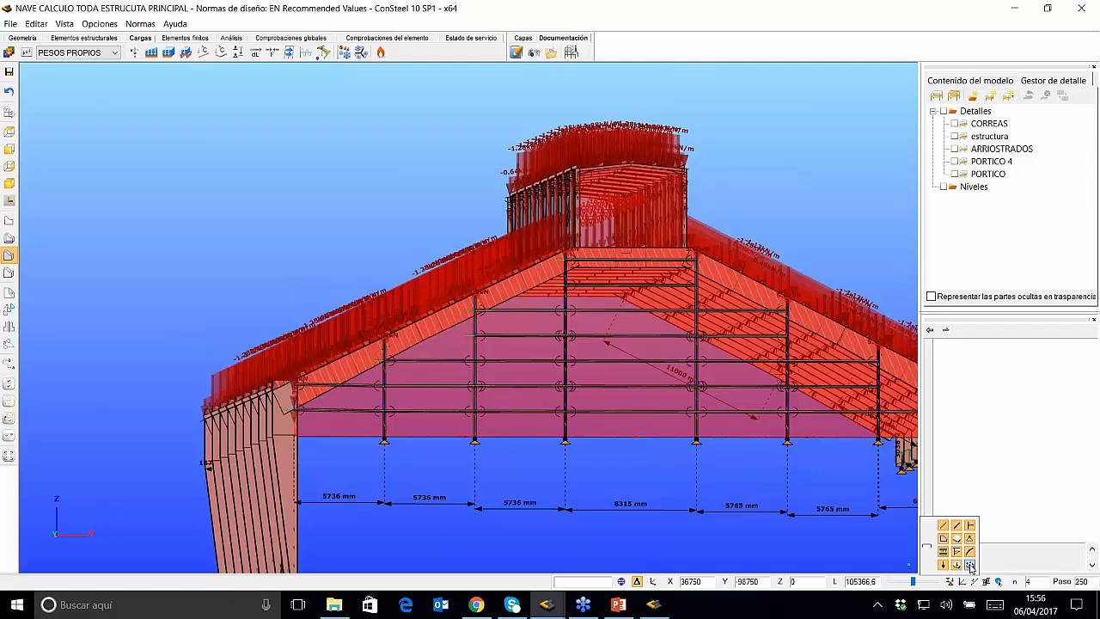
left_click(970, 566)
left_click(970, 567)
left_click(970, 566)
middle_click_drag(731, 418, 574, 378, "alt")
scroll(605, 396, "down", 3)
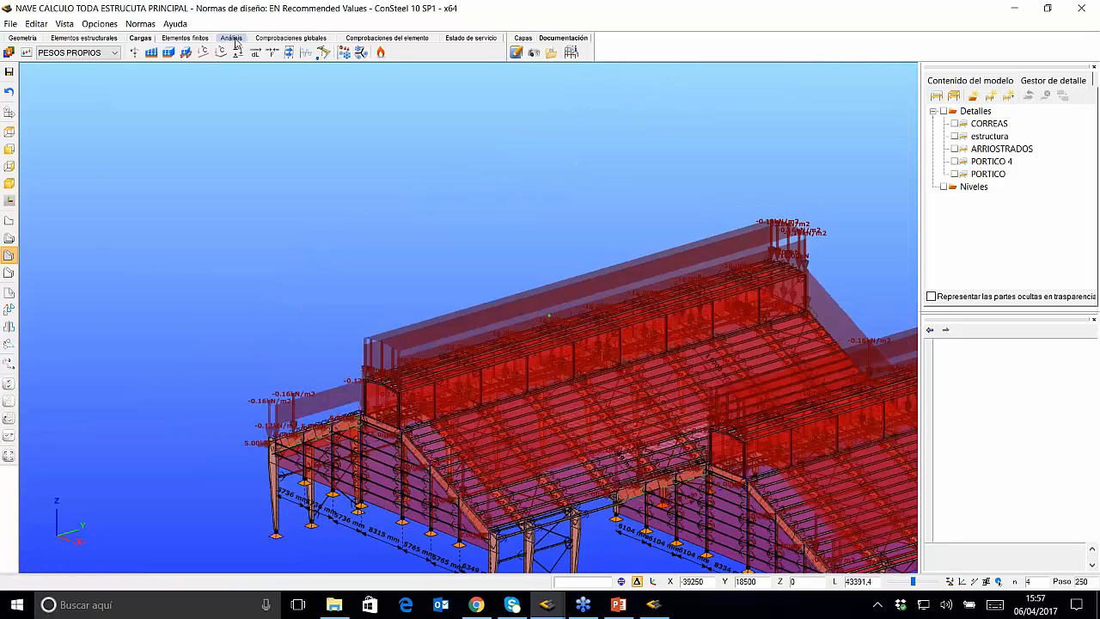
middle_click_drag(414, 200, 356, 167)
- Display the Pandeo results for the first eigenvalue and isolate one transverse frame with its purlins for close inspection
left_click(229, 39)
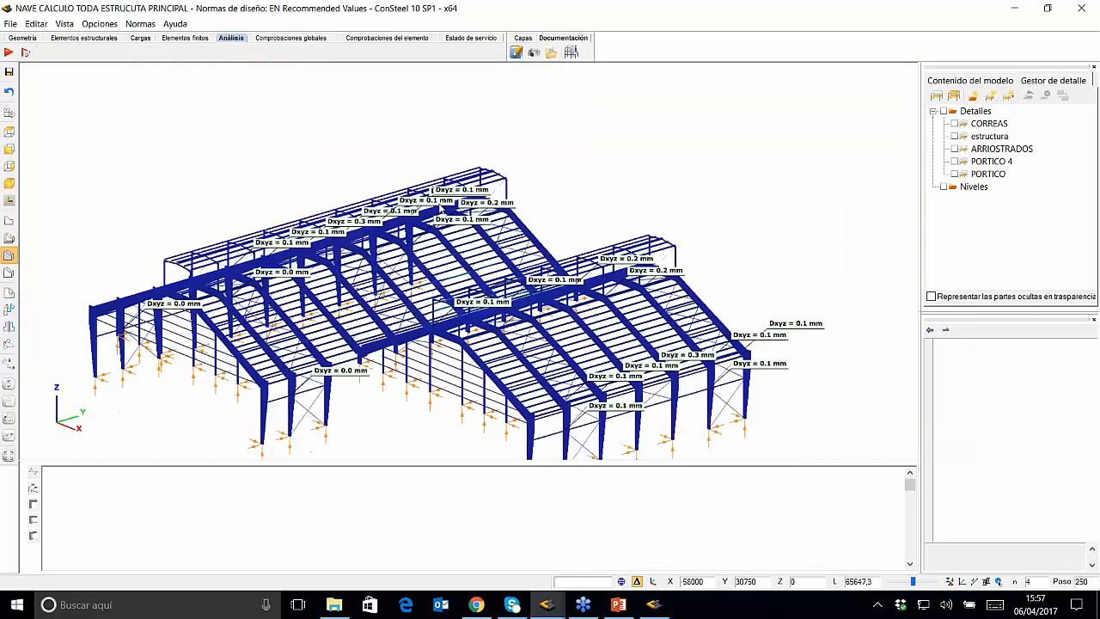
middle_click_drag(498, 279, 441, 243, "alt")
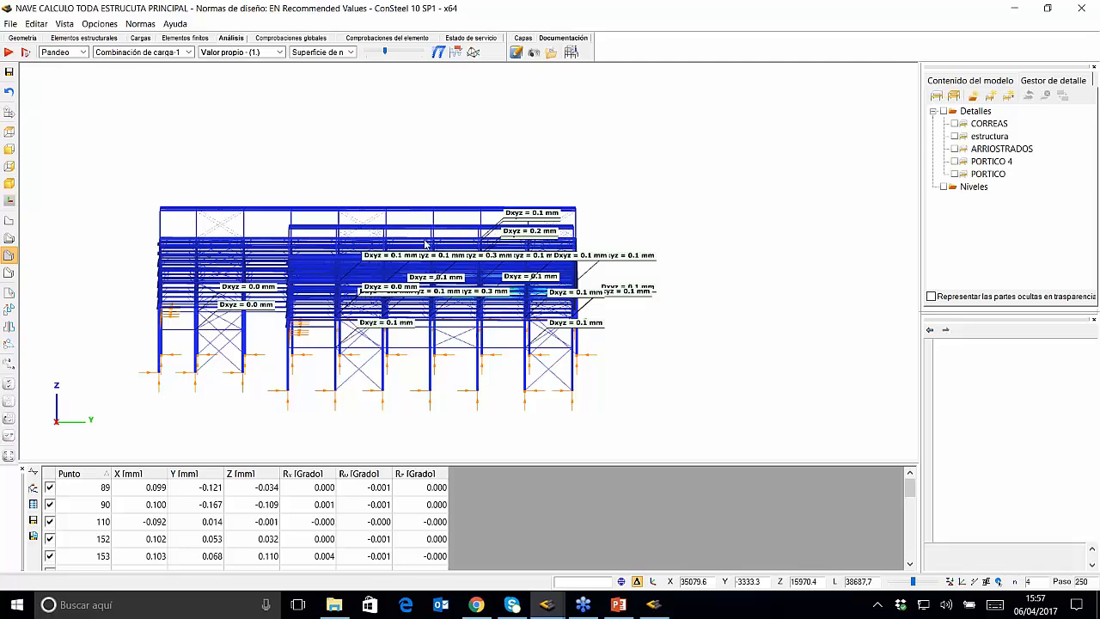
key("ctrl+a")
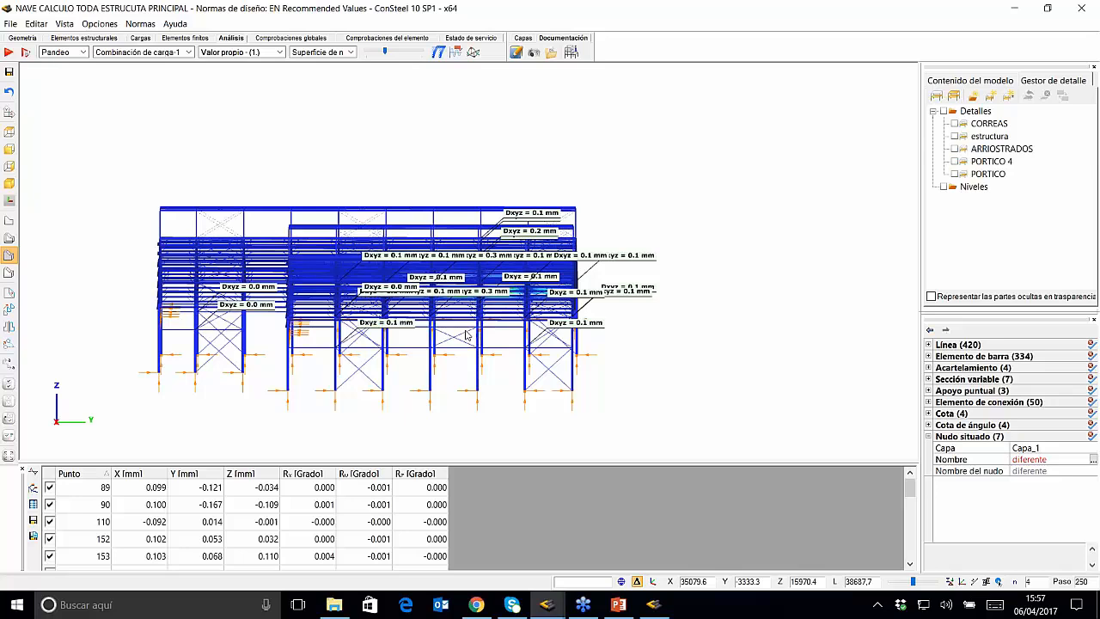
middle_click_drag(590, 289, 441, 265, "alt")
scroll(550, 300, "up", 5)
scroll(506, 282, "up", 2)
scroll(442, 266, "up", 2)
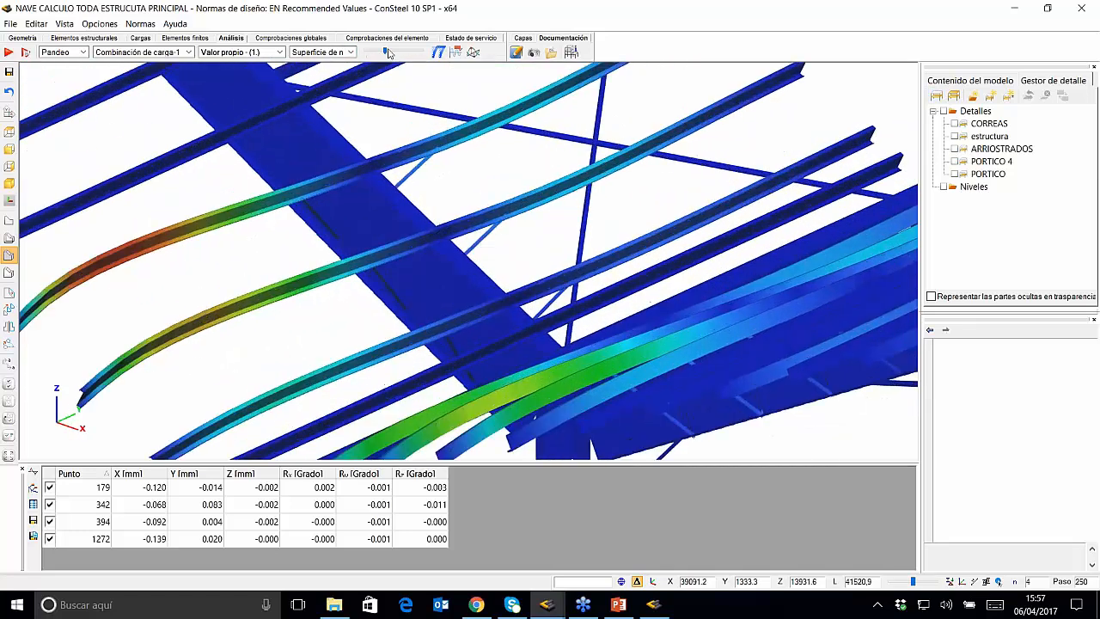
- Vary the buckling deformation scale between undeformed and strongly amplified while inspecting the purlins and their rafter braces
left_click_drag(391, 53, 361, 57)
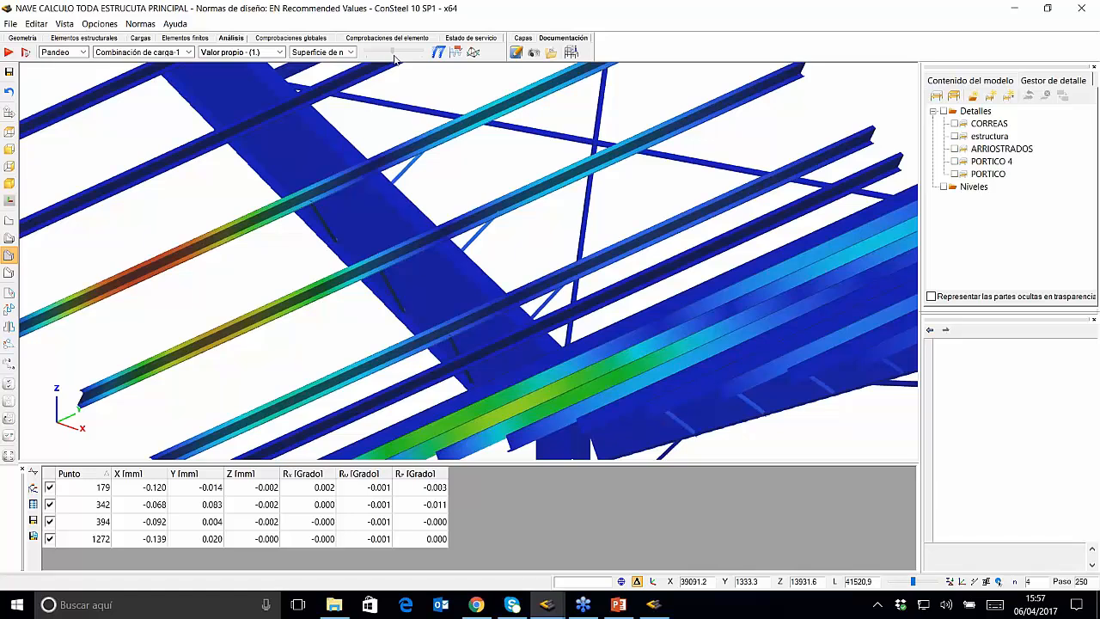
left_click_drag(403, 54, 405, 54)
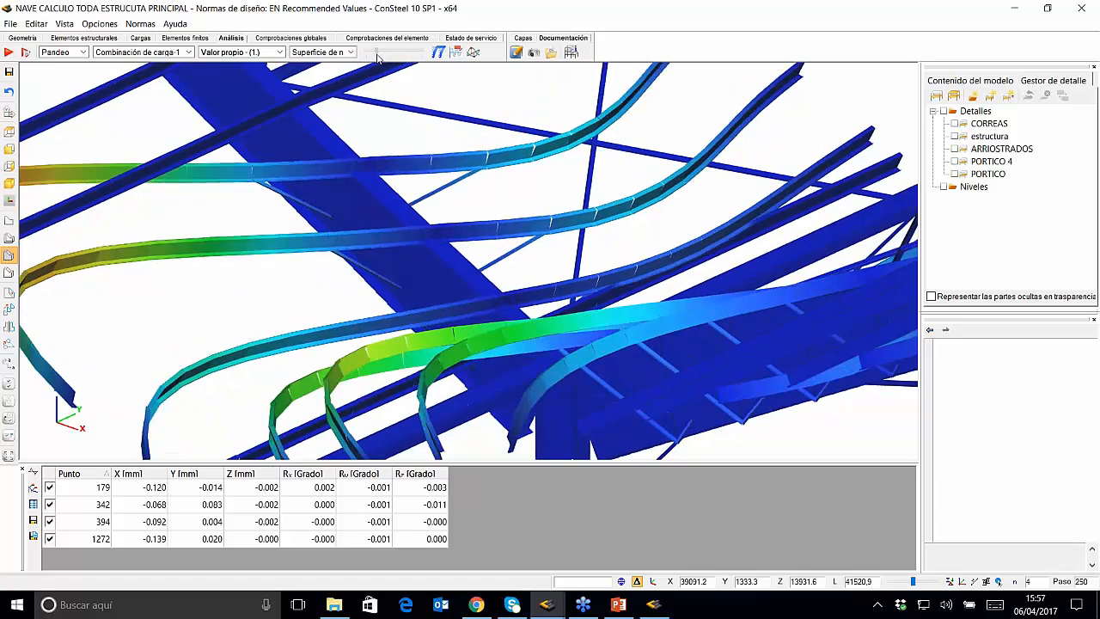
middle_click_drag(405, 298, 458, 294)
middle_click_drag(470, 301, 507, 310, "alt")
scroll(472, 339, "up", 2)
scroll(473, 338, "up", 1)
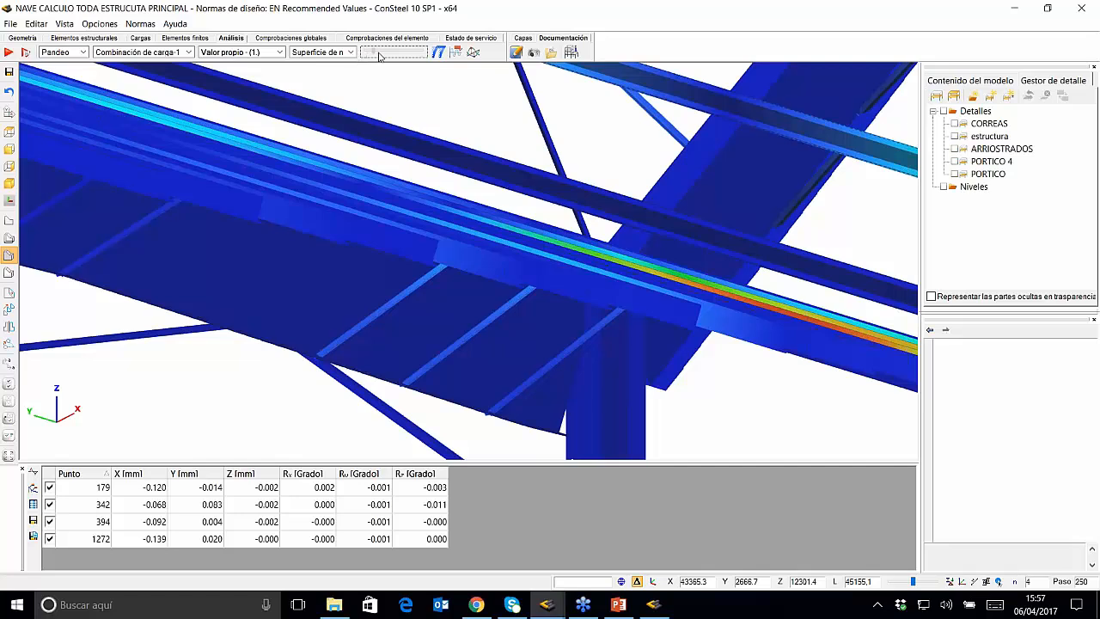
- Amplify the buckling deformation again and examine how the braces connect the buckled purlins to the rafter
left_click_drag(397, 56, 400, 56)
middle_click_drag(487, 232, 464, 257, "alt")
scroll(422, 274, "up", 8)
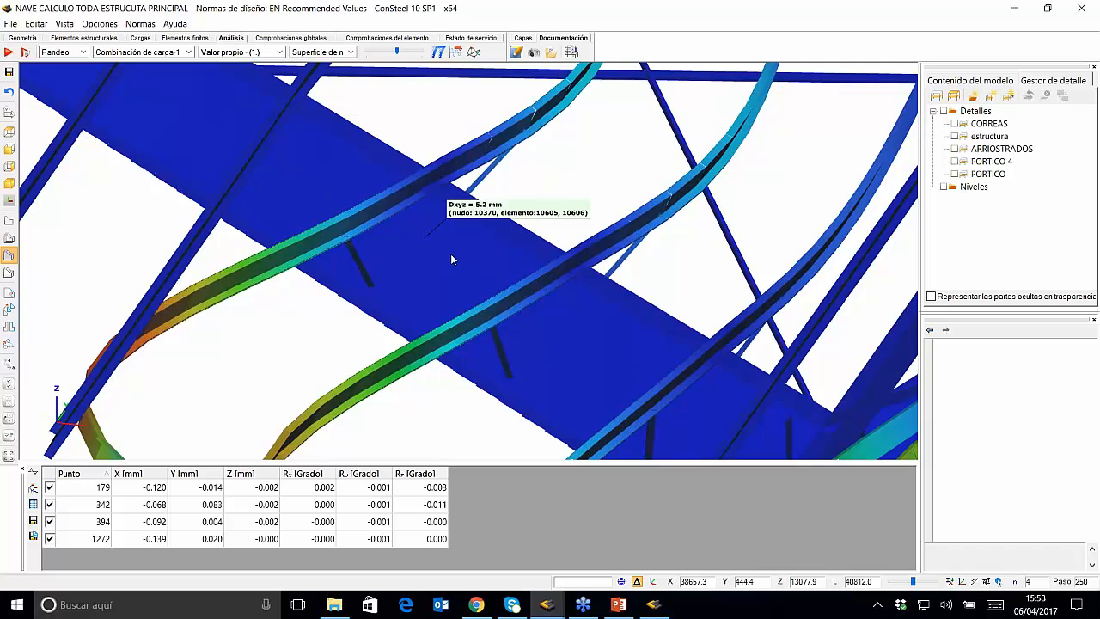
scroll(451, 255, "down", 4)
middle_click_drag(451, 255, 521, 311)
- Reduce the deformation scale and examine the buckled purlins beside the valley column of the isolated double frame
left_click(405, 53)
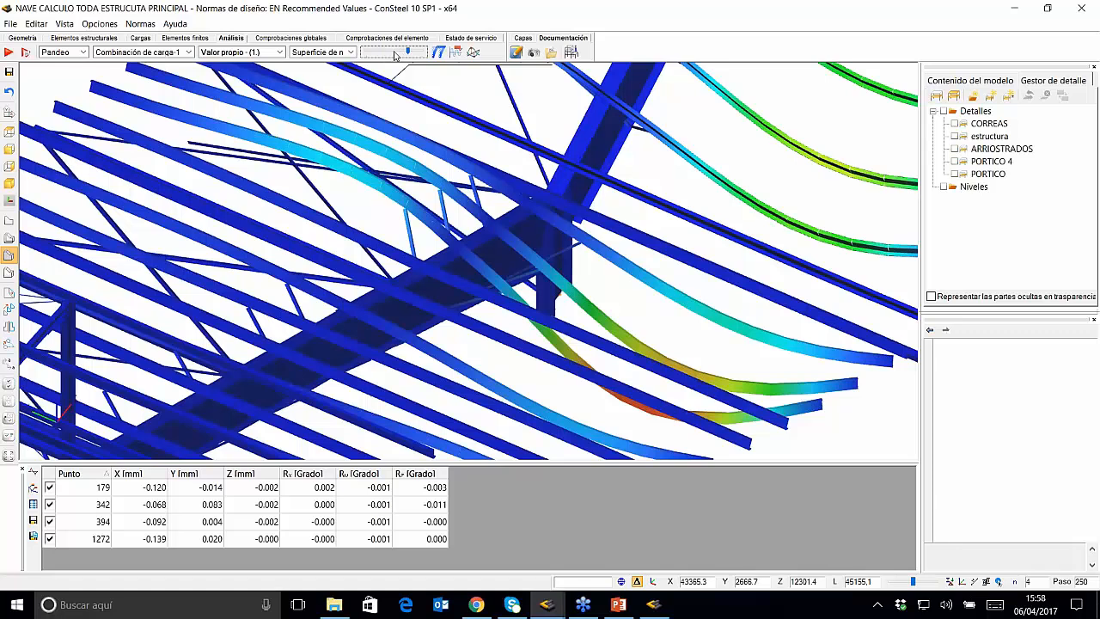
left_click(392, 54)
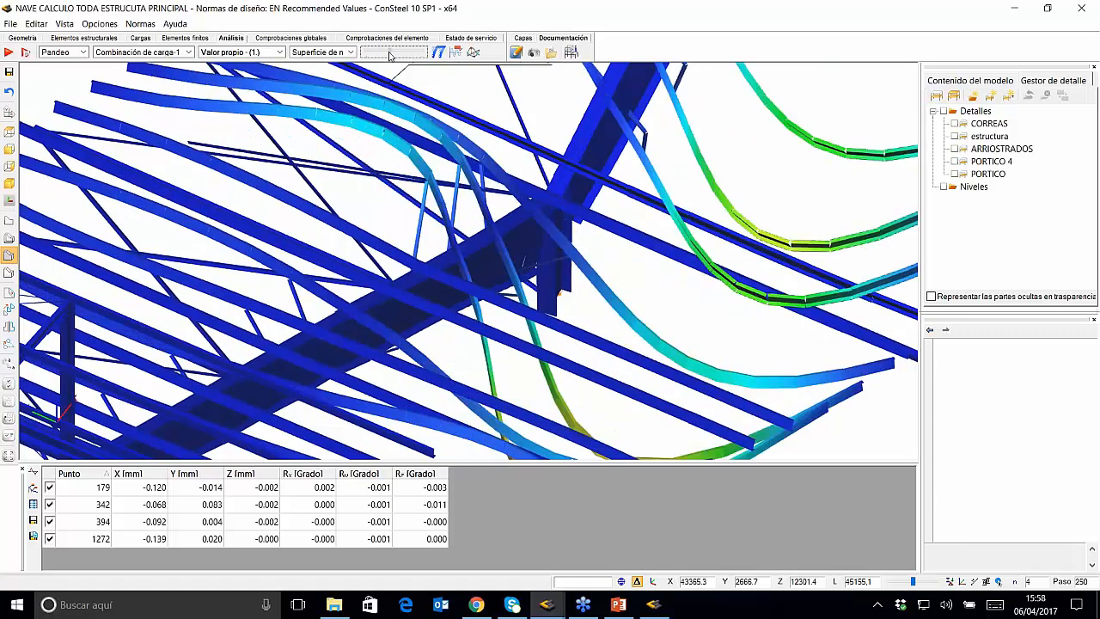
left_click(389, 55)
middle_click_drag(540, 293, 432, 277)
scroll(432, 277, "down", 3)
mouse_move(478, 327)
middle_mouse_down()
mouse_move(465, 338)
mouse_move(486, 341)
mouse_move(480, 331)
middle_mouse_up()
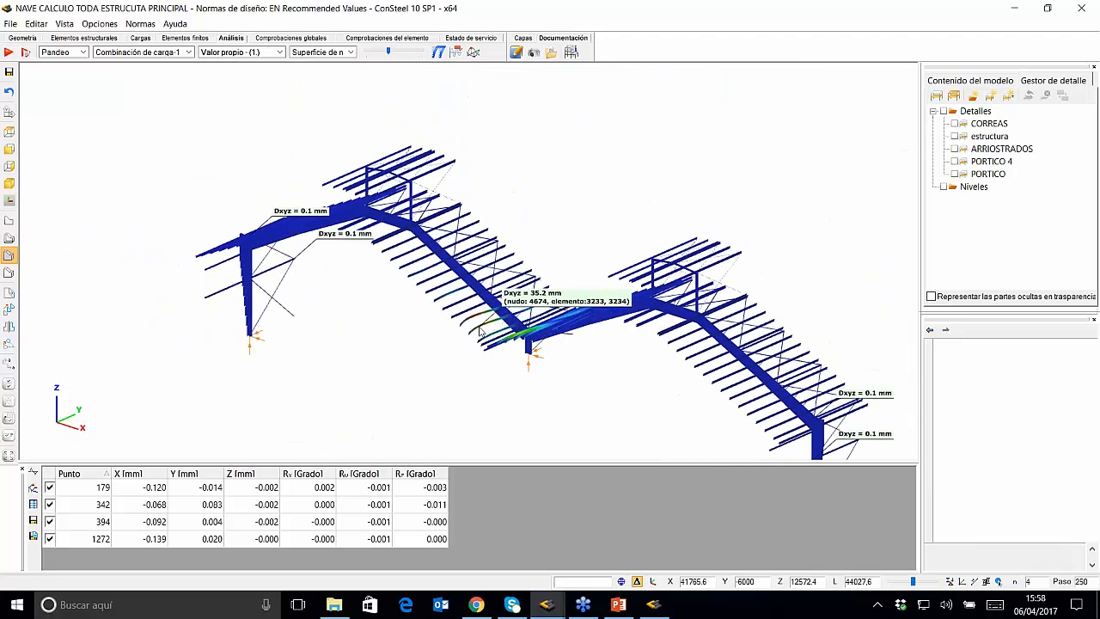
scroll(478, 339, "up", 4)
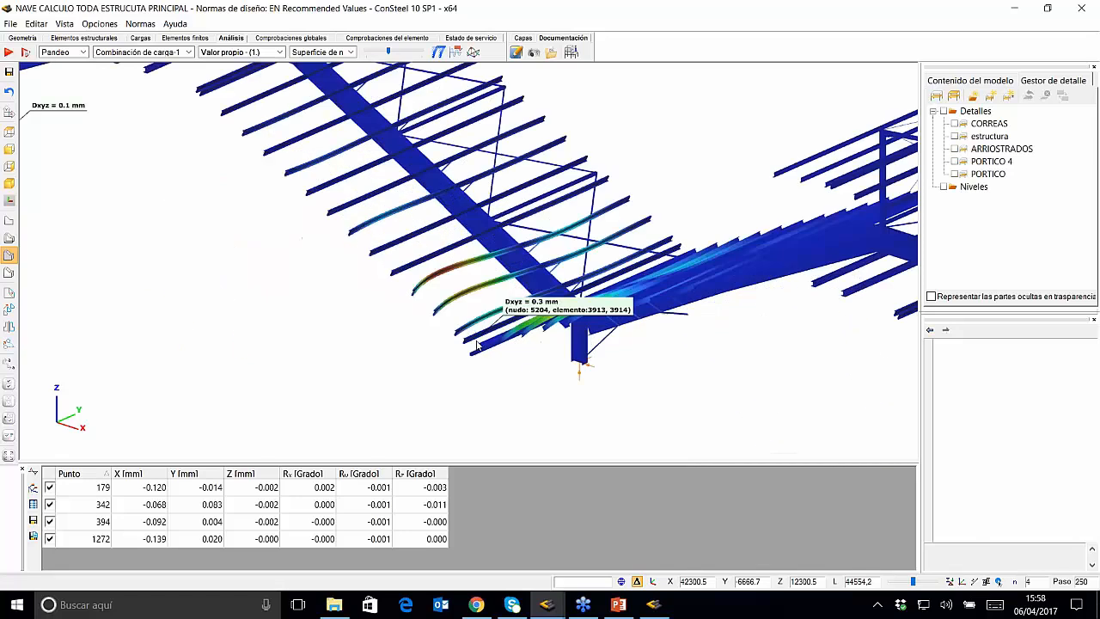
scroll(518, 256, "up", 3)
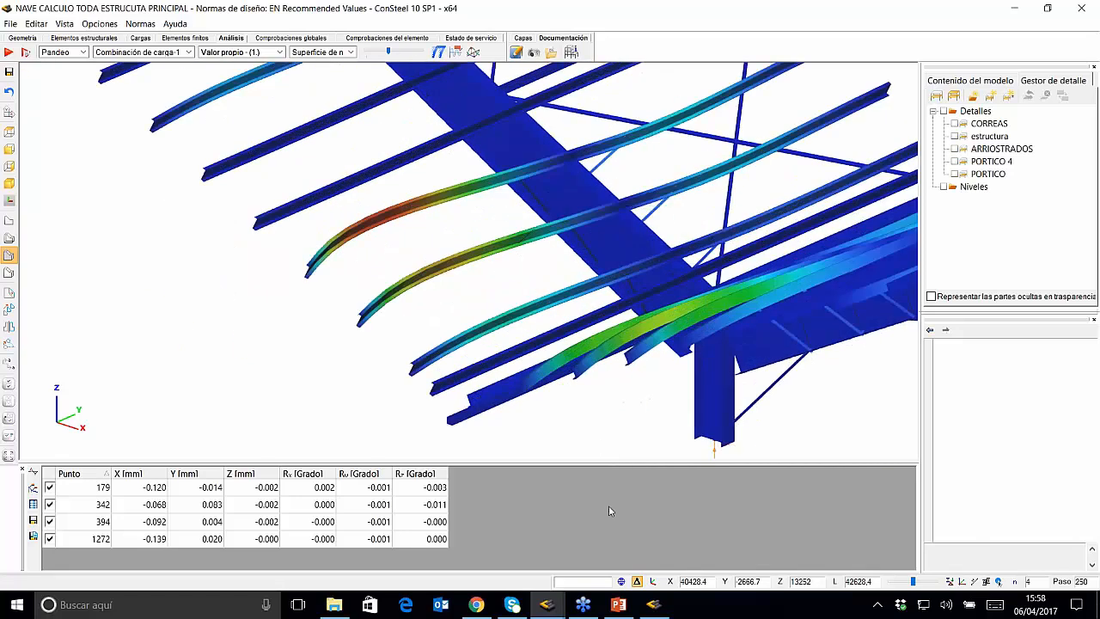
- Switch to the PowerPoint presentation and show slide 22 on direct links with other calculation programs
left_click(620, 606)
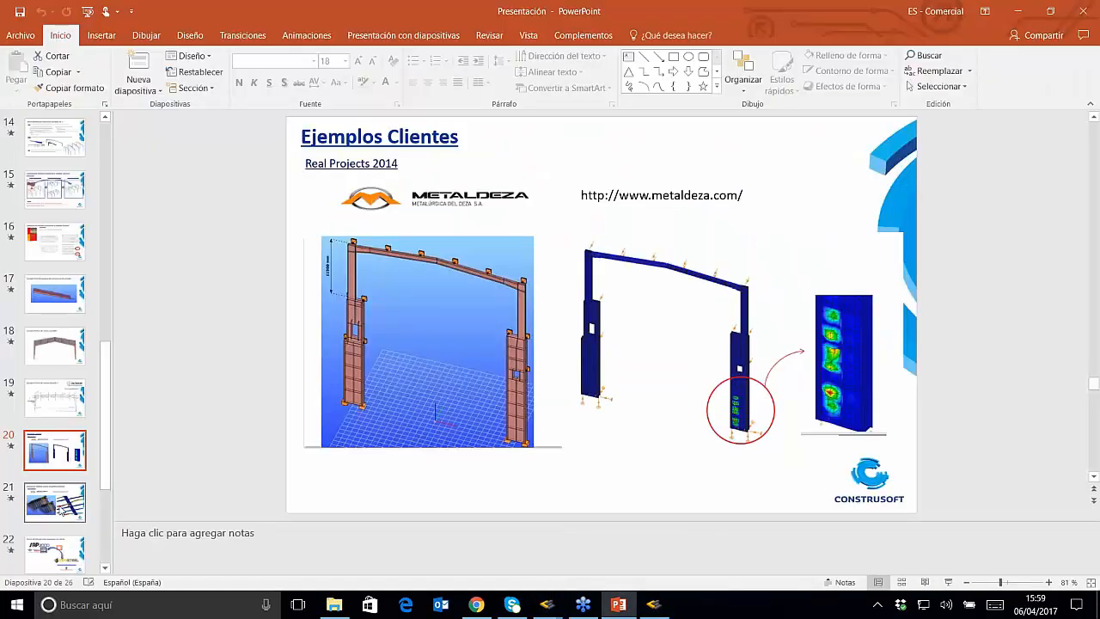
scroll(60, 507, "down", 1)
left_click(55, 513)
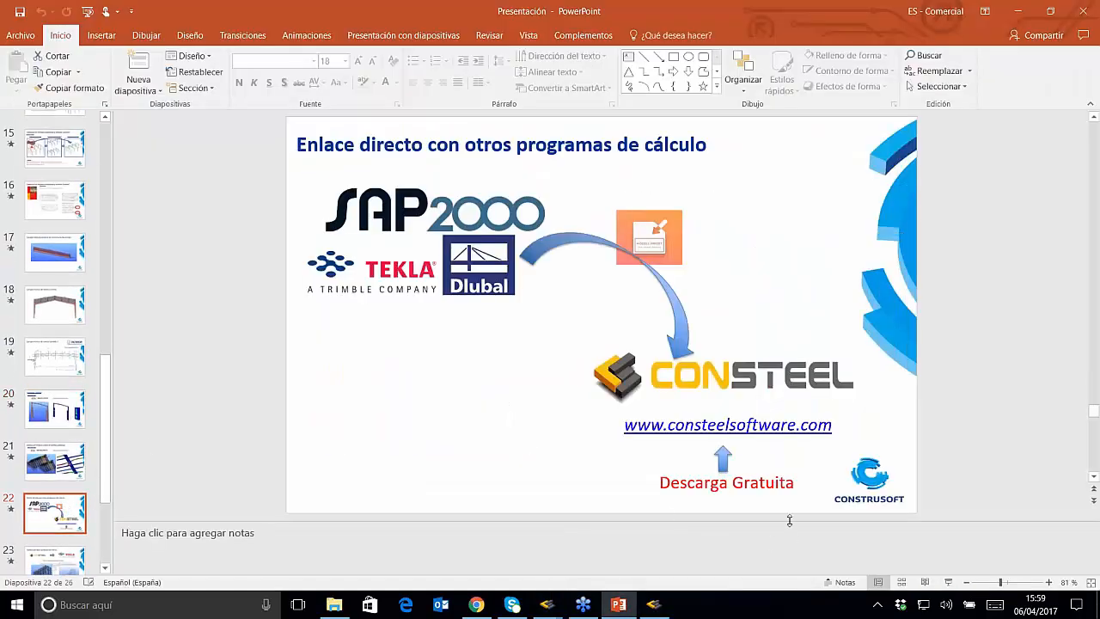
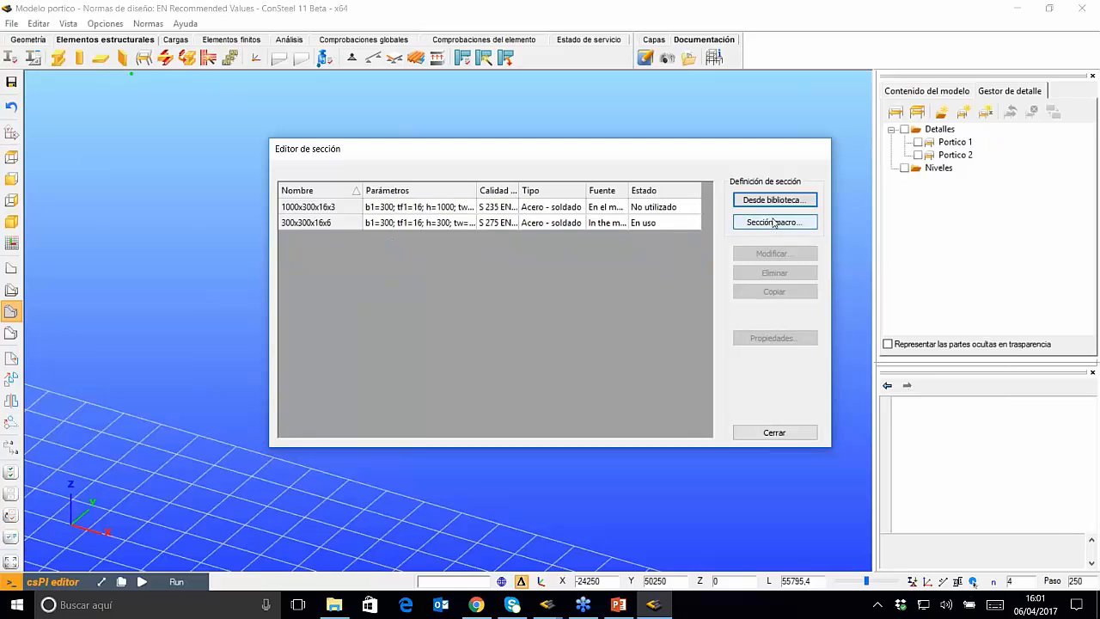
- Open the section library and browse the double-T, H and T profile families of the Standard steel bank
left_click(773, 199)
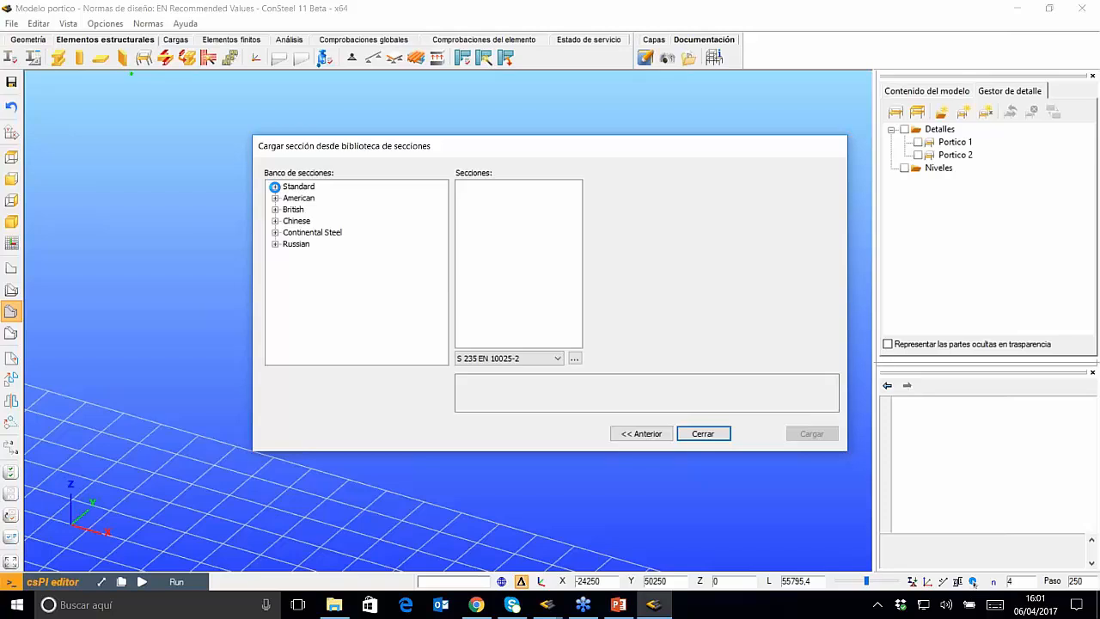
left_click(275, 187)
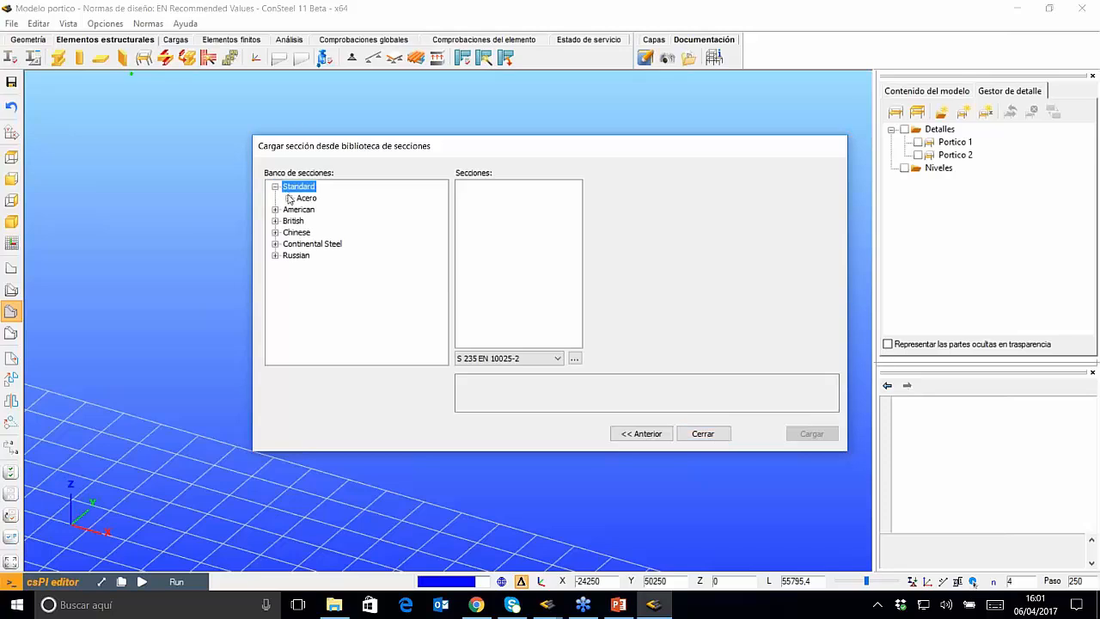
left_click(288, 198)
left_click(301, 198)
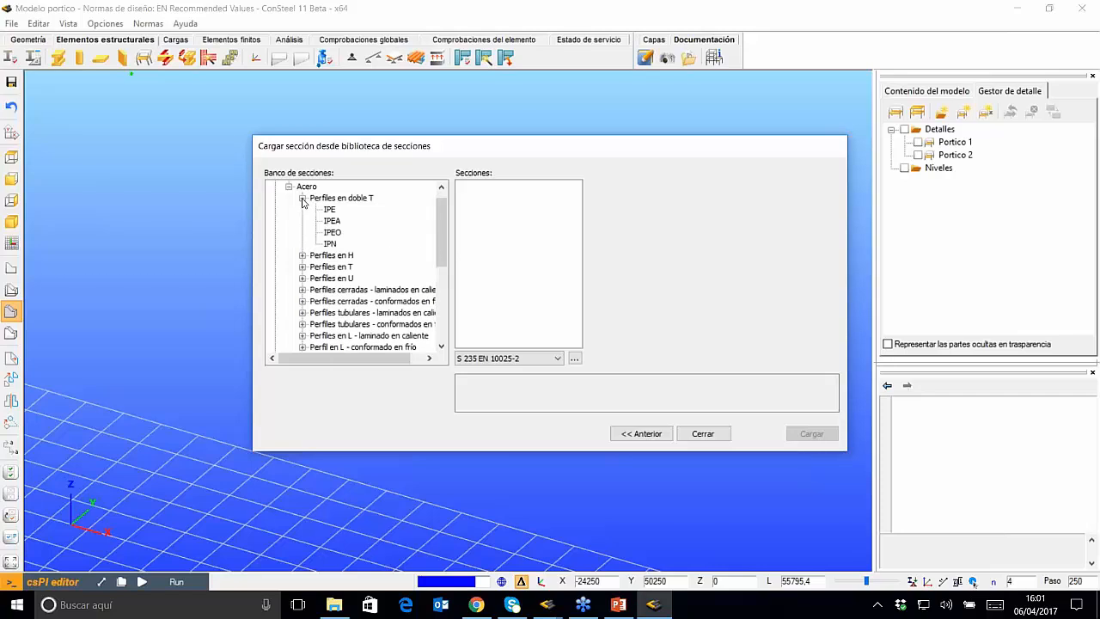
left_click(301, 198)
left_click(302, 210)
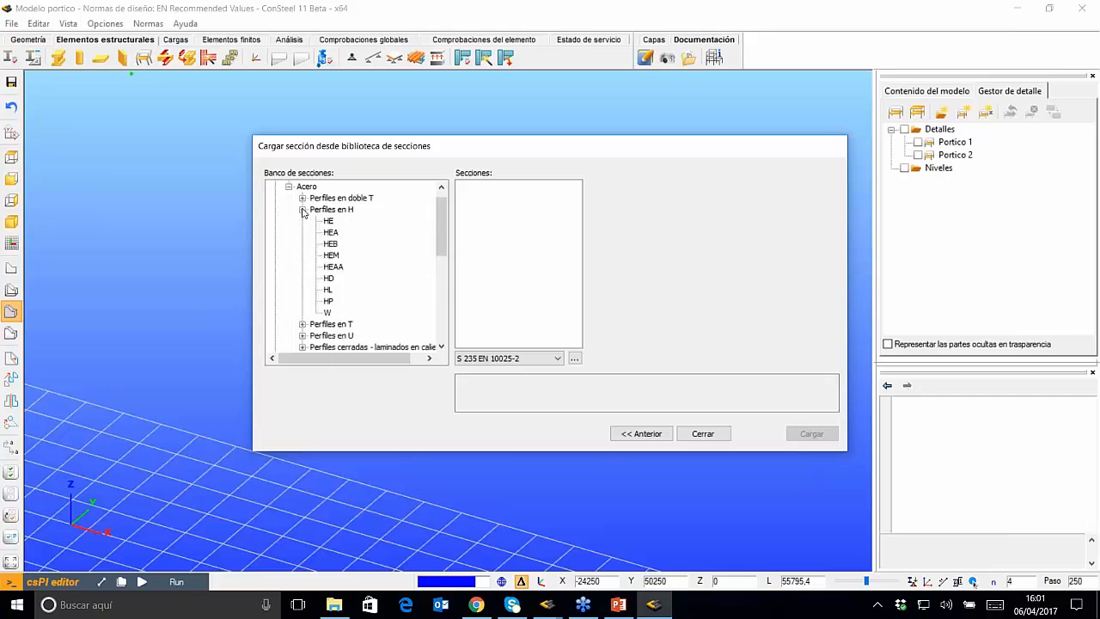
left_click(302, 210)
left_click(302, 221)
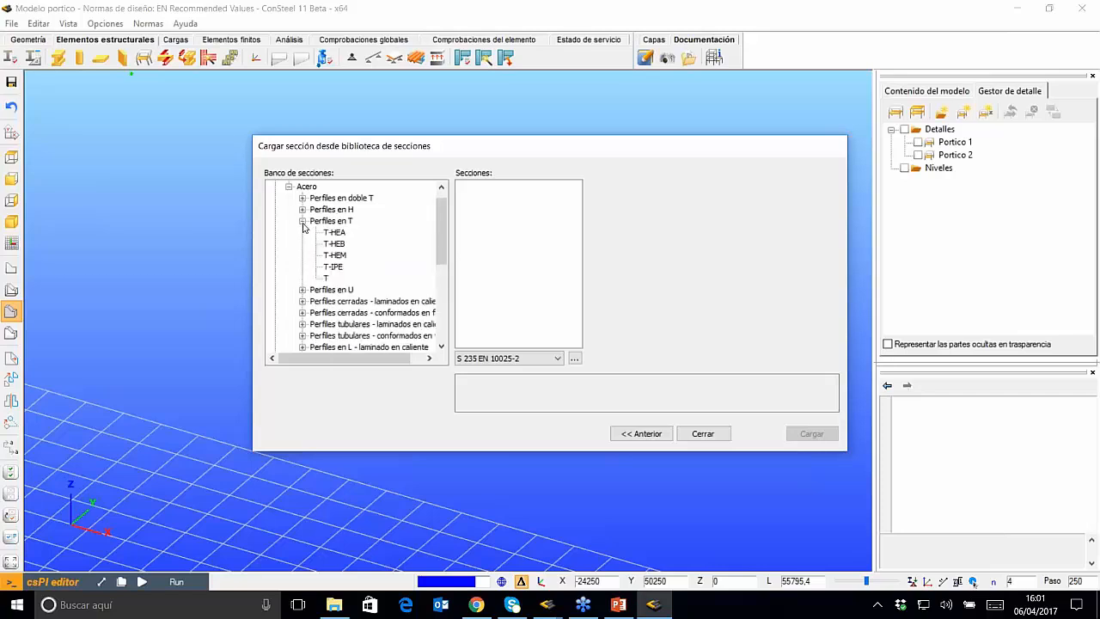
left_click(301, 220)
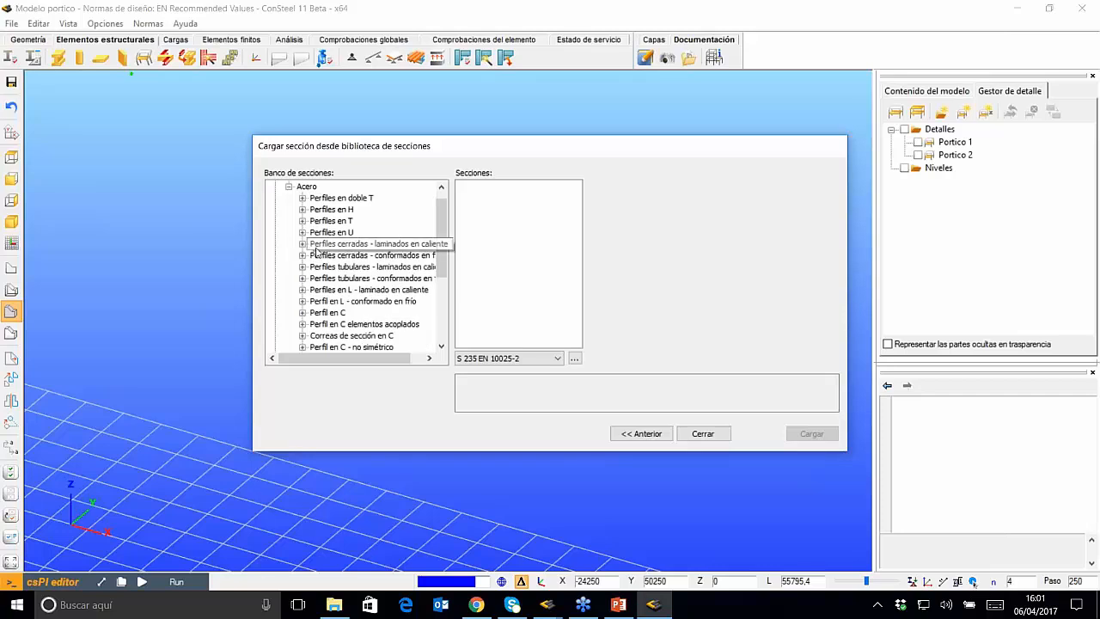
- Browse the hot-rolled closed, hot-rolled L and C profile families in the Standard steel bank
left_click(302, 244)
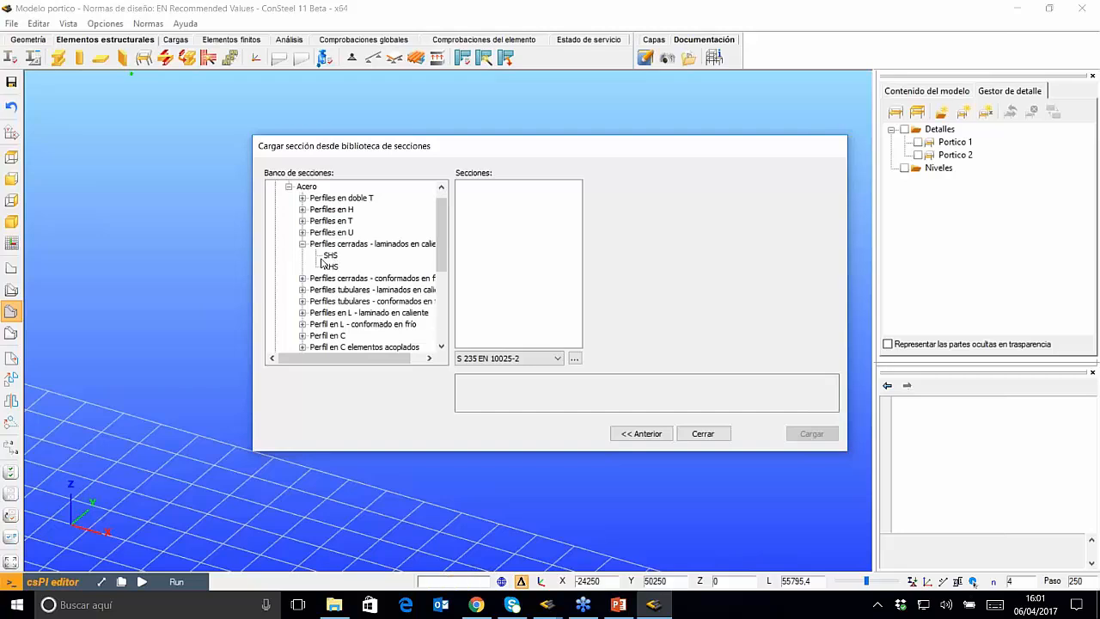
left_click(302, 244)
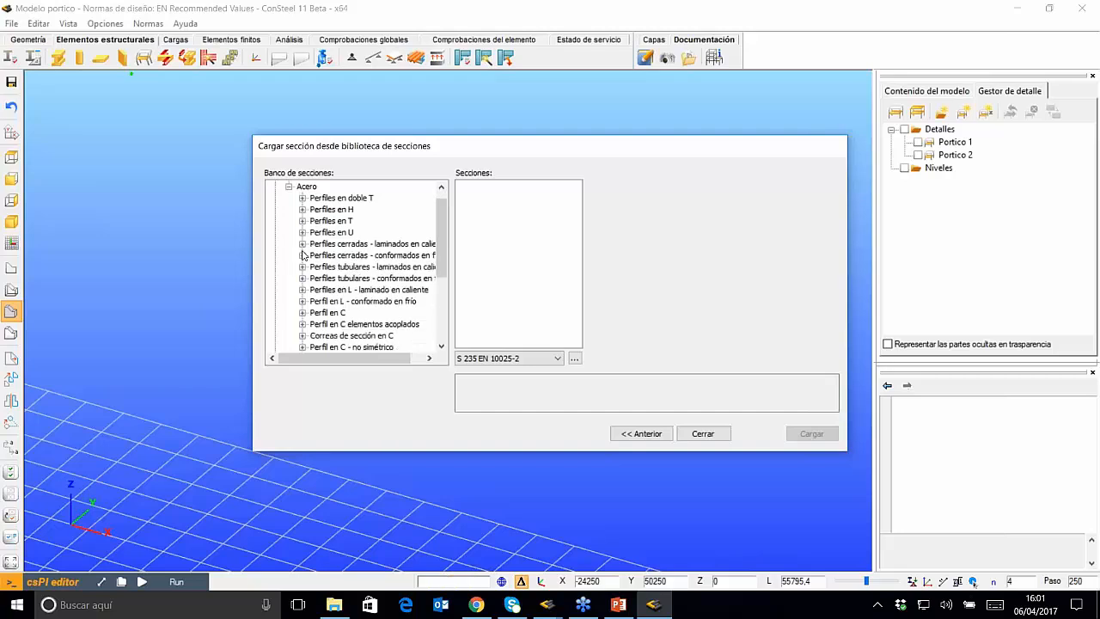
left_click(302, 290)
left_click(301, 290)
left_click(302, 312)
left_click(301, 313)
- List the Z and MS- series under the Z profiles and preview the dimensions of section MS-172Z14
scroll(443, 270, "down", 2)
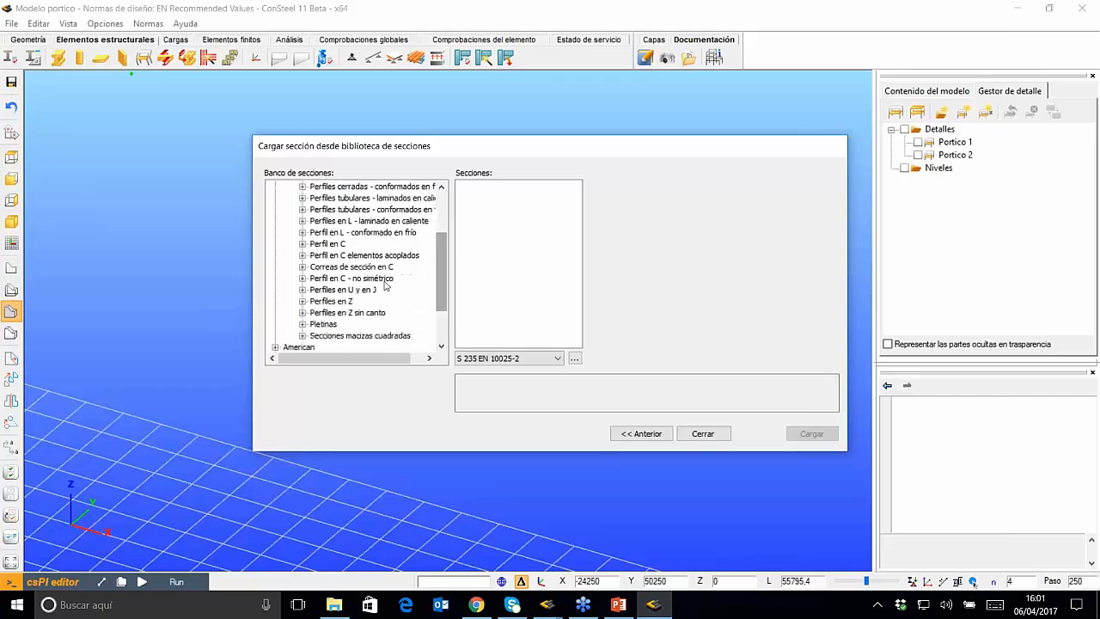
left_click(302, 302)
left_click(326, 311)
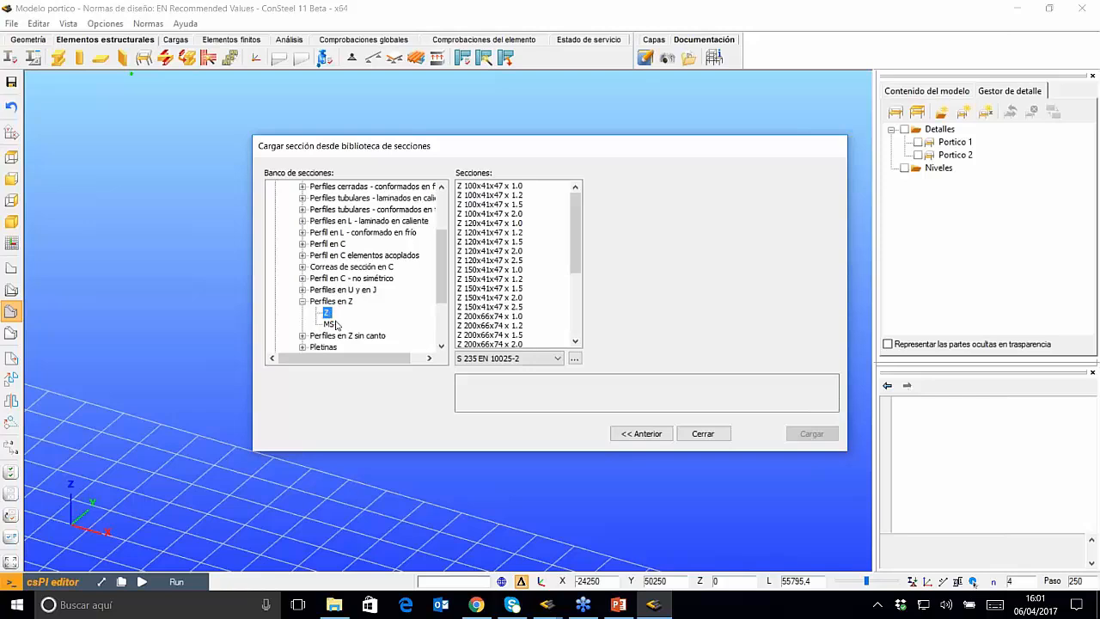
left_click(329, 323)
left_click(477, 270)
left_click(512, 232)
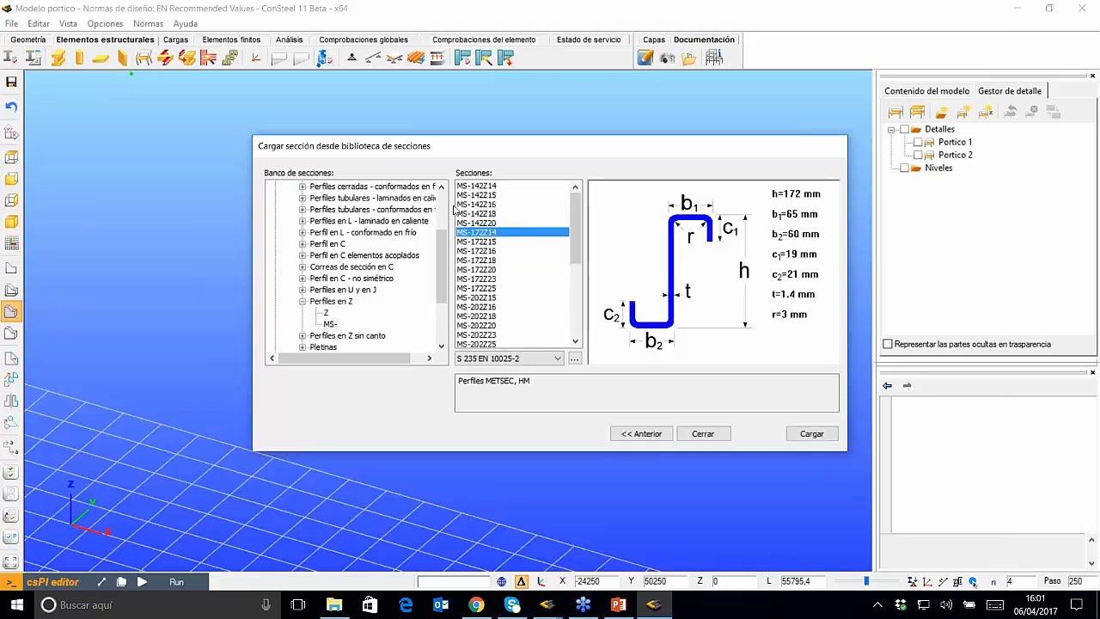
- Expand the American section bank and list the NA_ series of the Standard solid square sections
left_click_drag(438, 270, 437, 299)
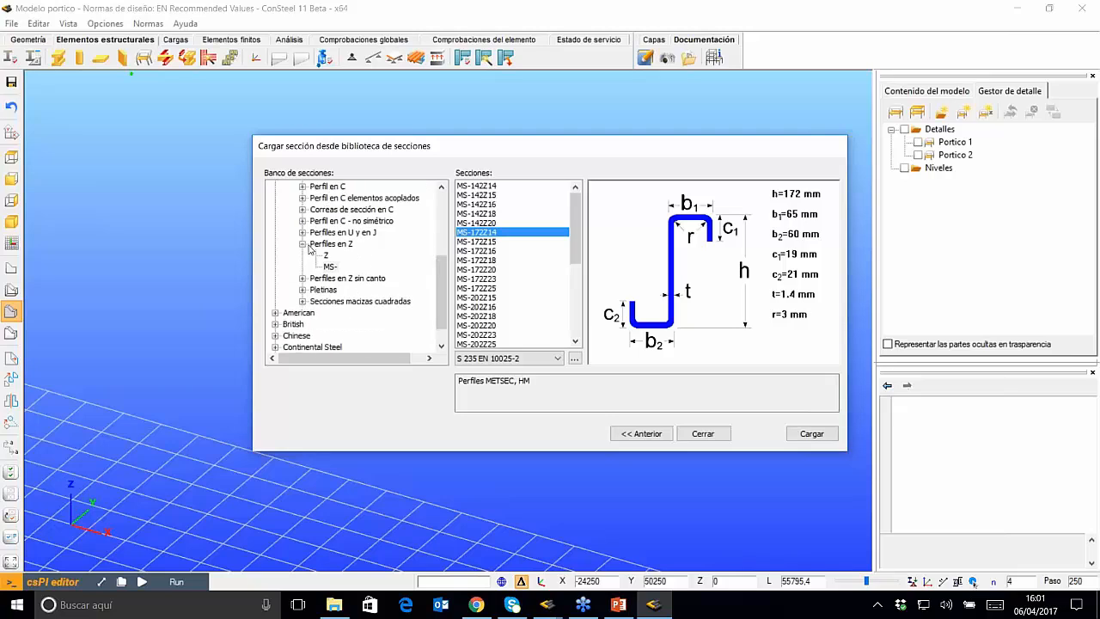
left_click(303, 244)
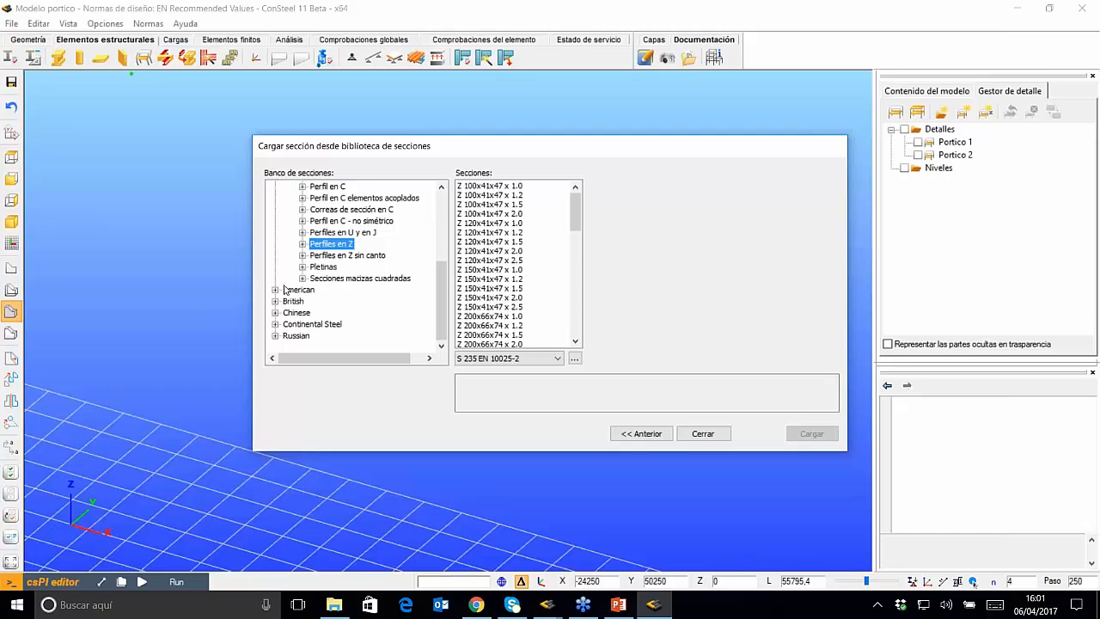
left_click(276, 291)
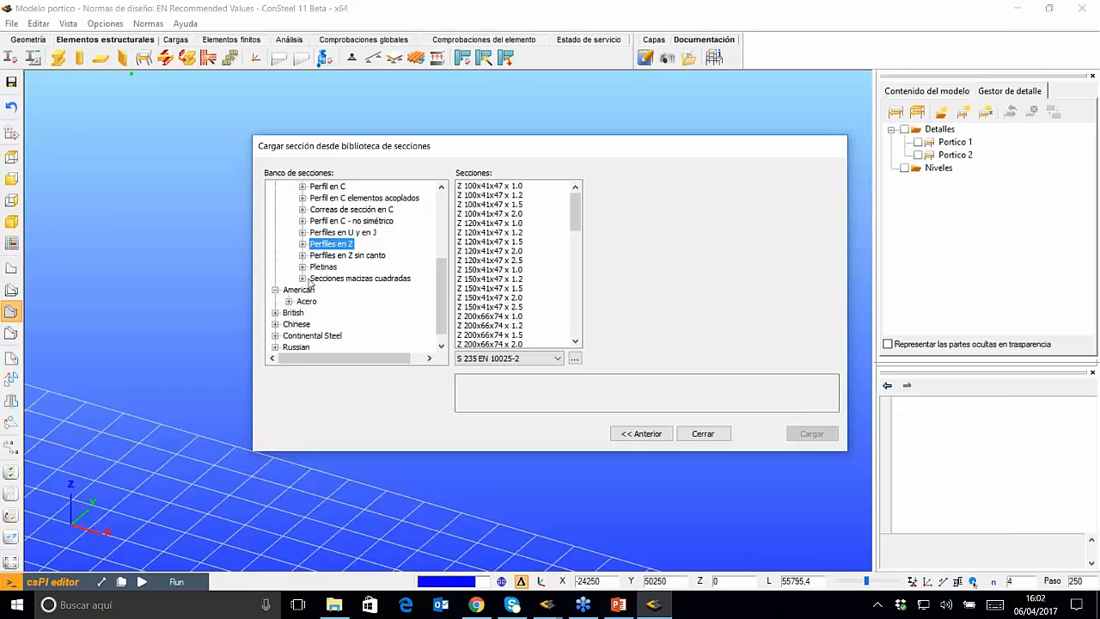
left_click(302, 278)
left_click(330, 291)
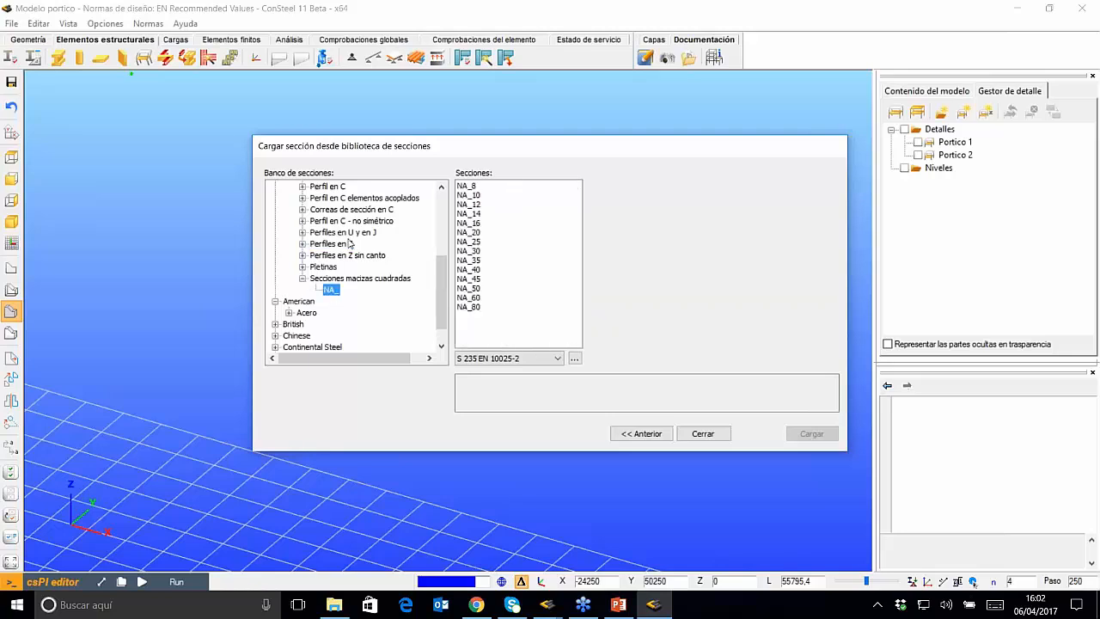
- Return to the section editor and examine the welded-plate macro types, including box, WQ and half Maltese cross sections
left_click(650, 436)
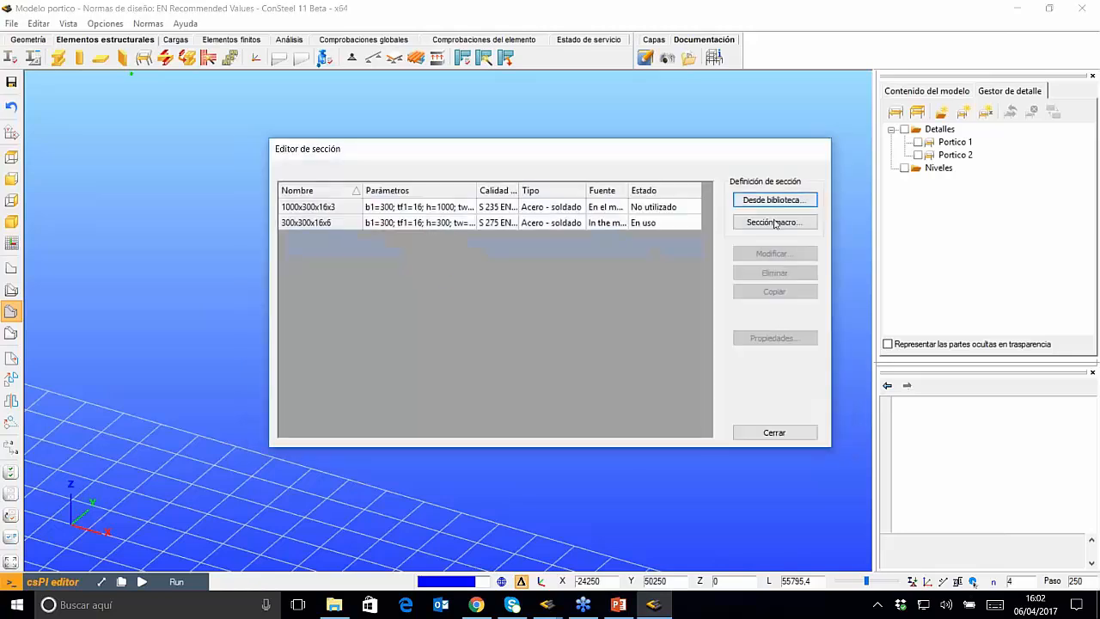
left_click(773, 222)
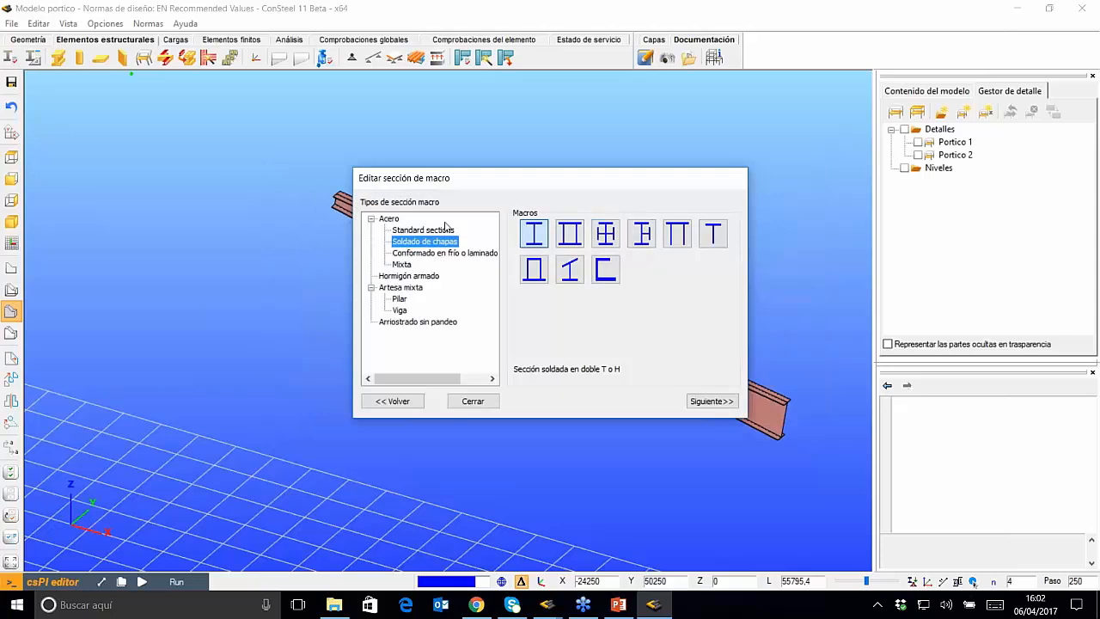
left_click(576, 237)
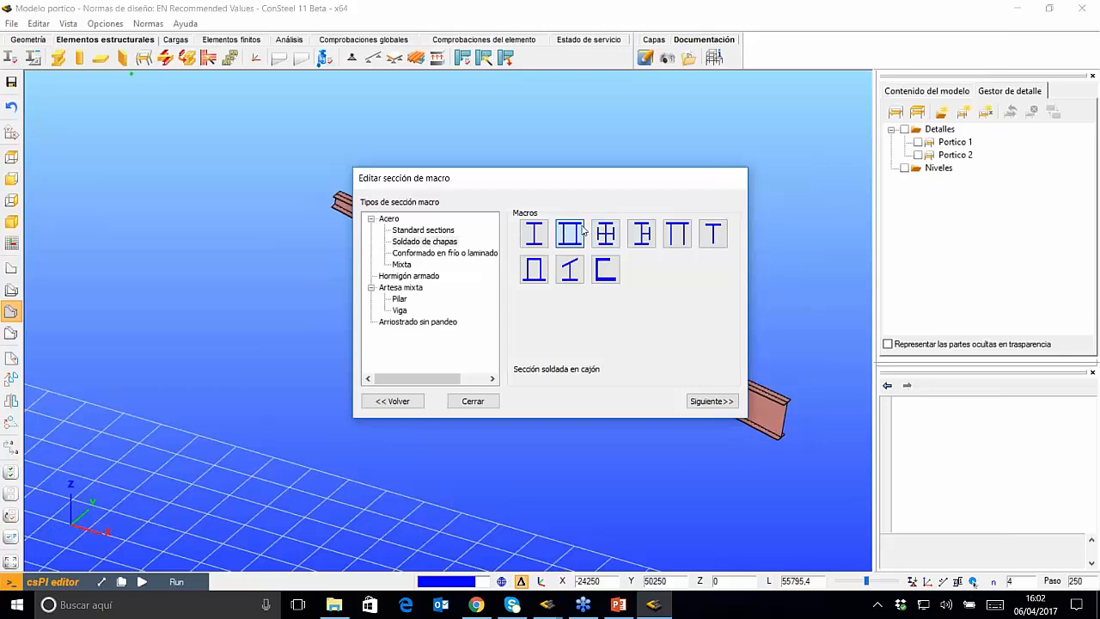
left_click(533, 269)
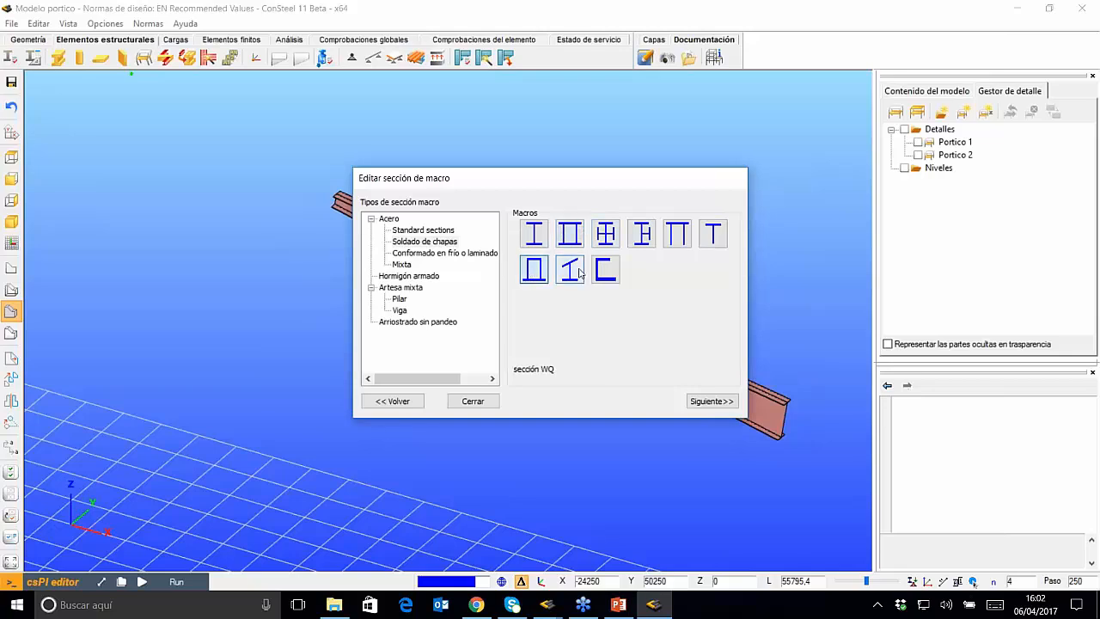
left_click(568, 269)
left_click(616, 272)
left_click(606, 234)
left_click(642, 233)
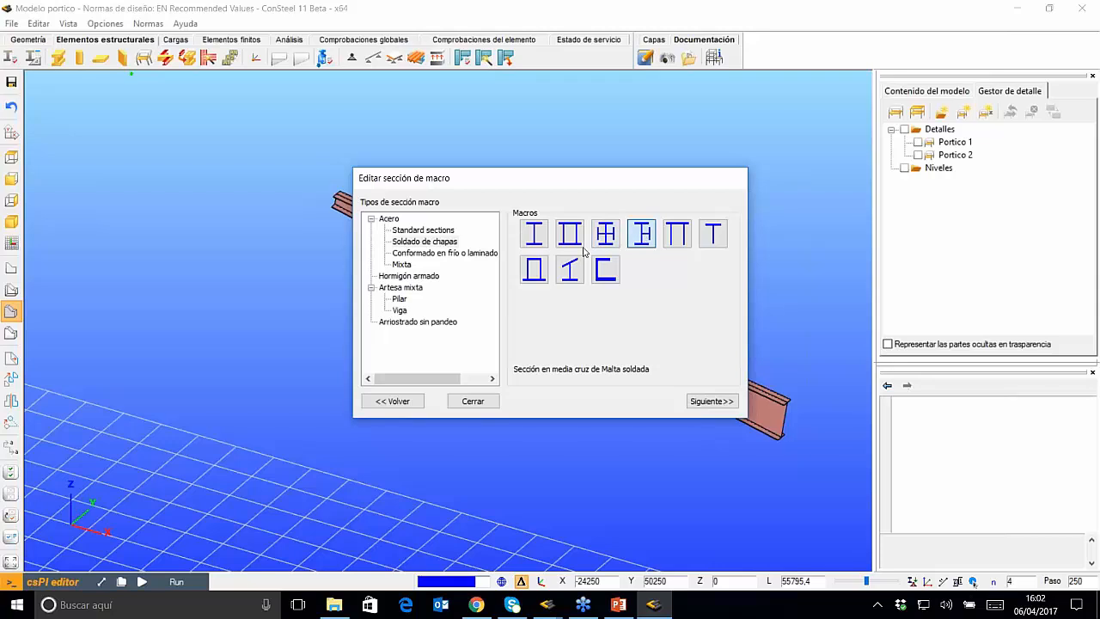
- Examine the geometric parameters of the cold-formed C macro section and return to the macro types
left_click(419, 254)
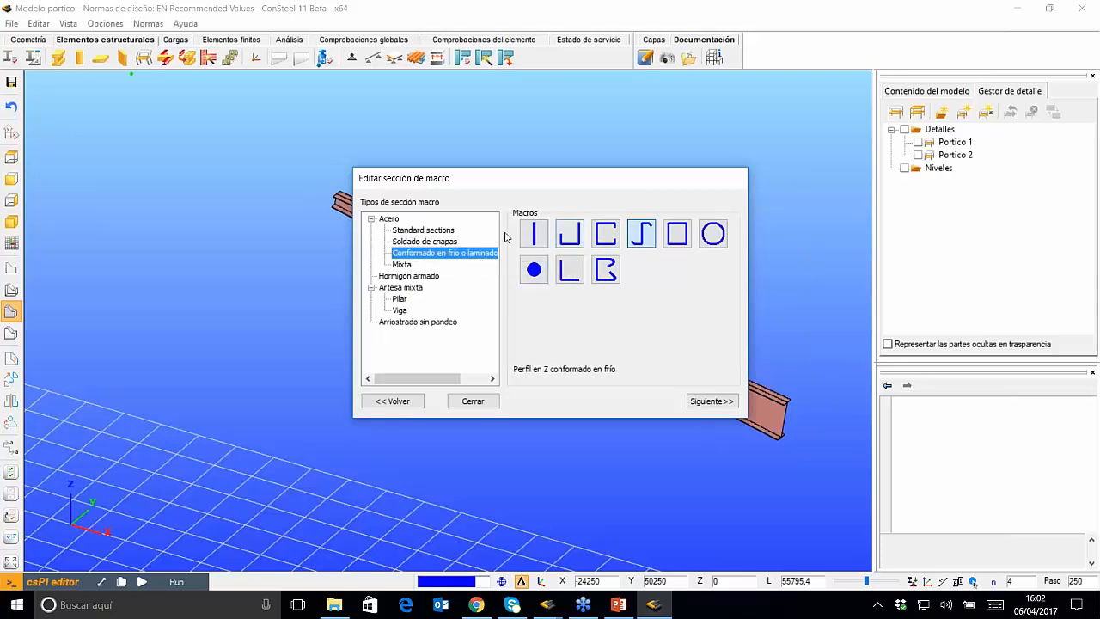
left_click(615, 242)
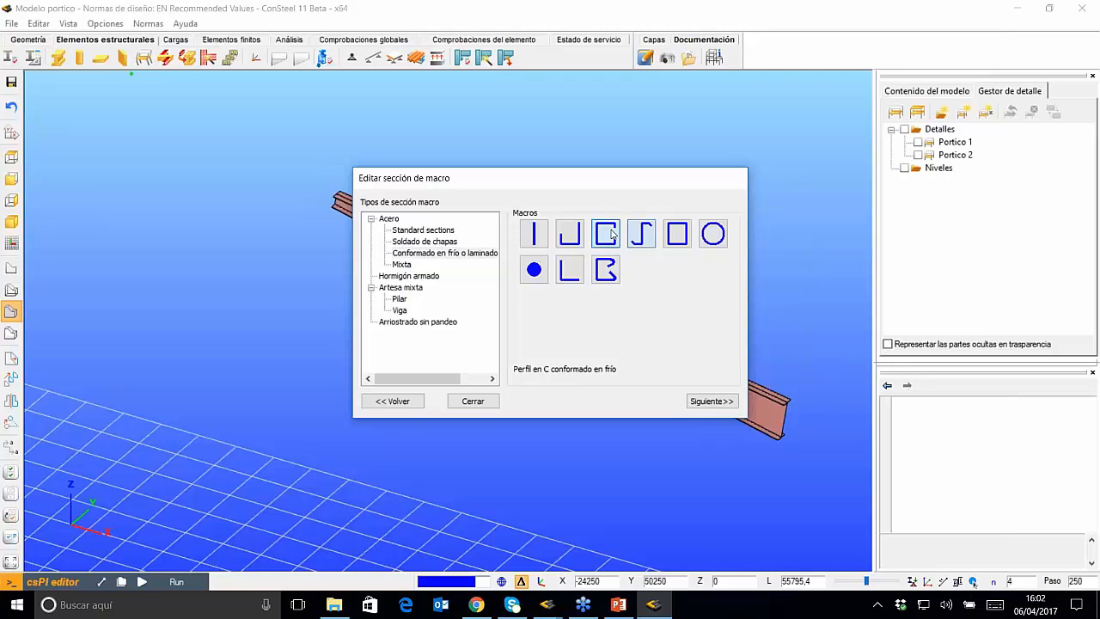
left_click(711, 401)
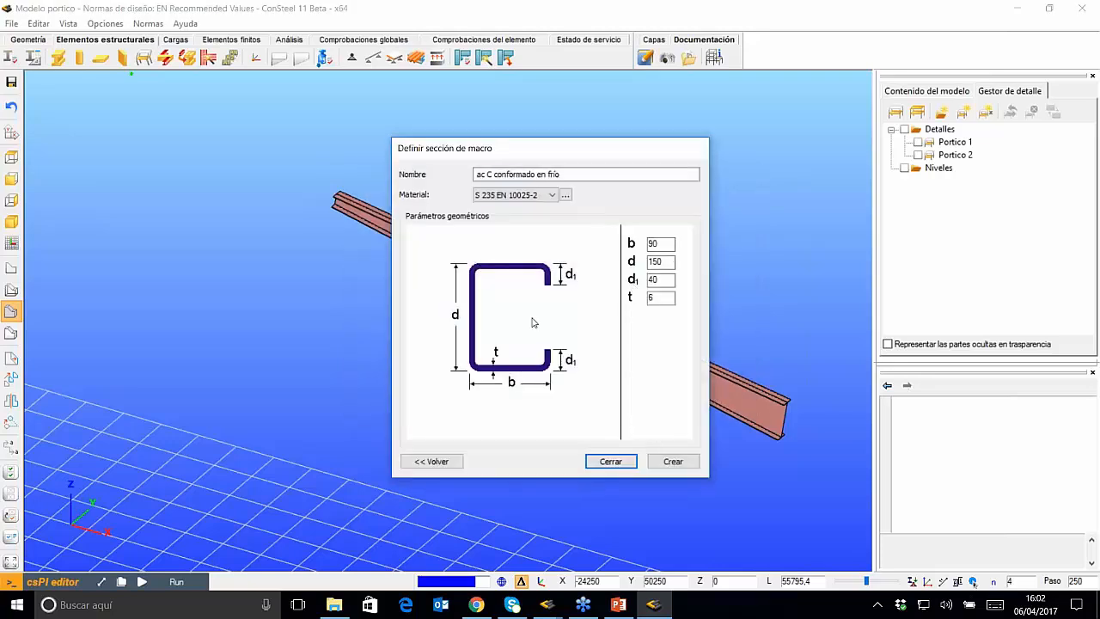
left_click(432, 461)
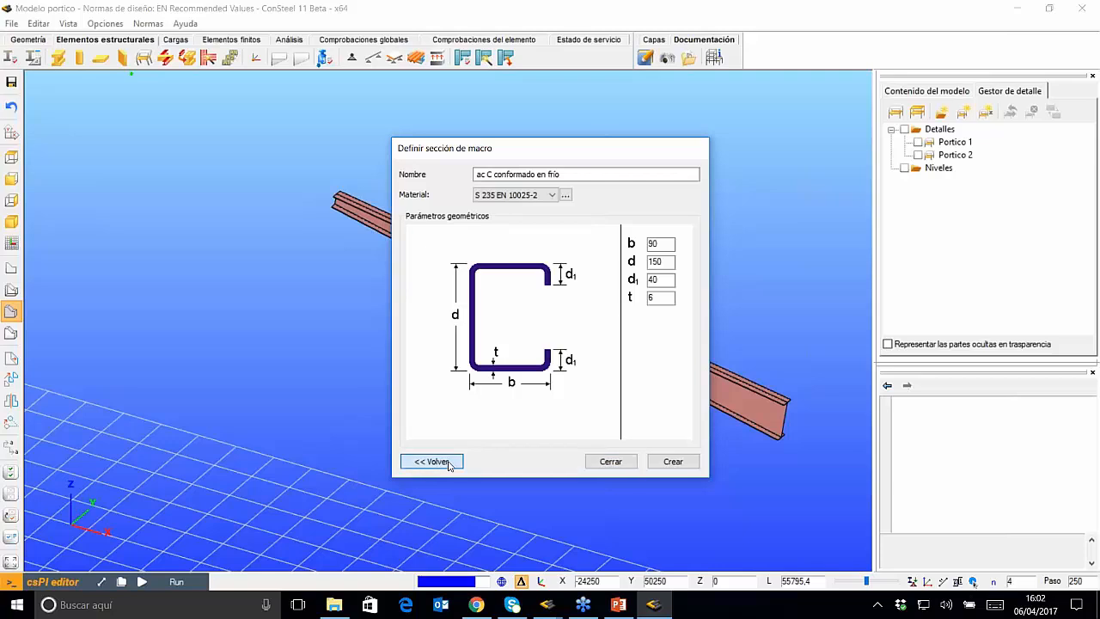
- Start a mixed steel macro section of an I profile with angle-reinforced flange, using IPE 120 as the base profile
left_click(401, 265)
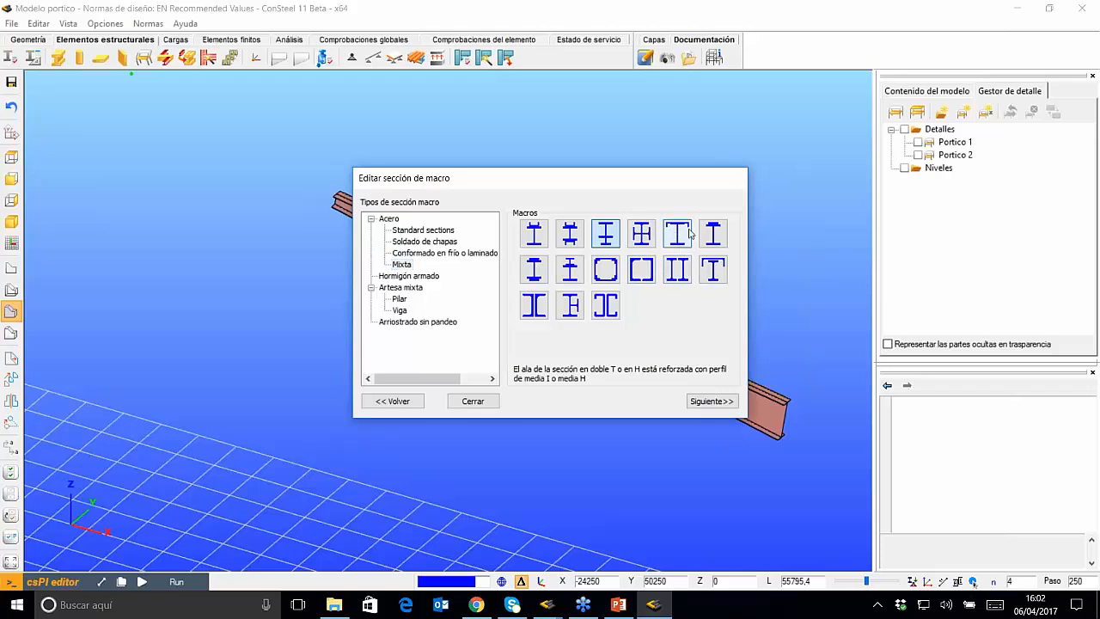
left_click(679, 233)
left_click(711, 400)
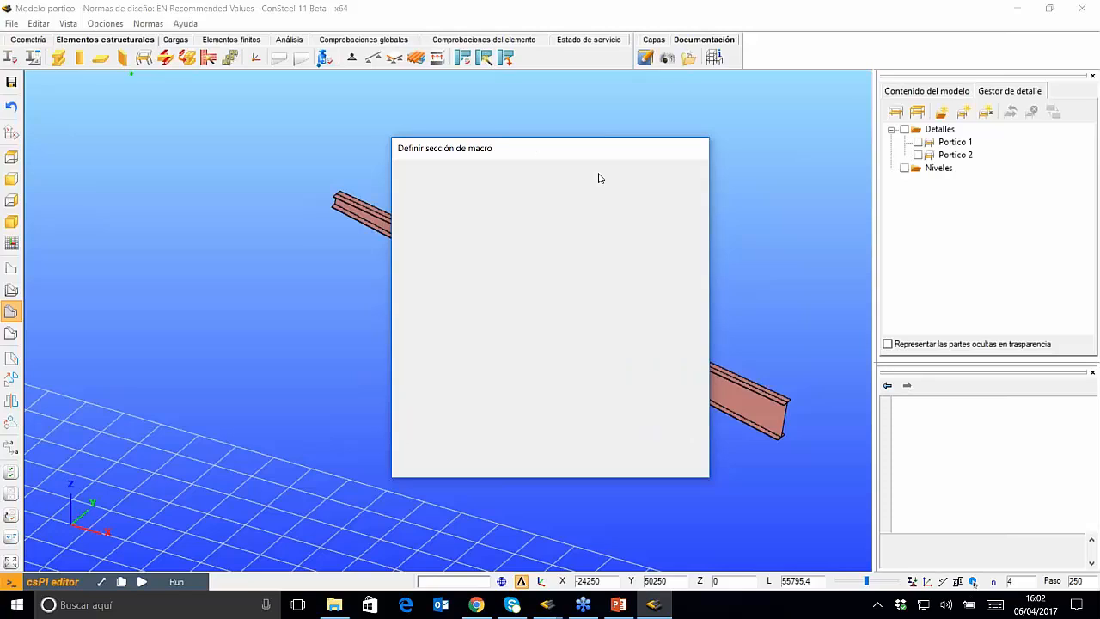
left_click(671, 370)
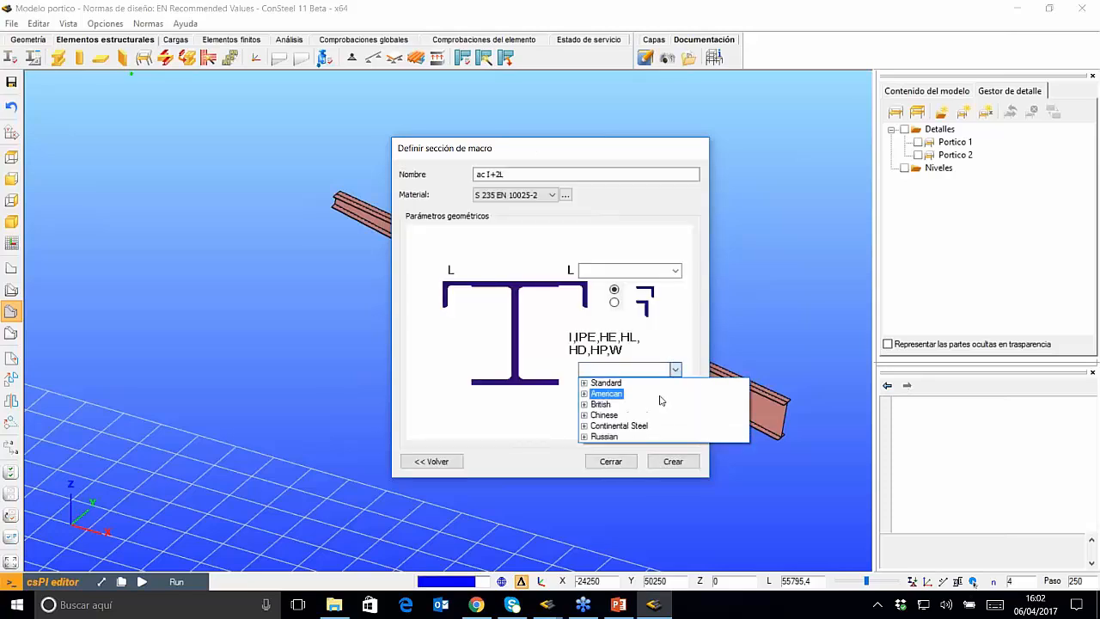
left_click(584, 382)
left_click(595, 393)
left_click(617, 406)
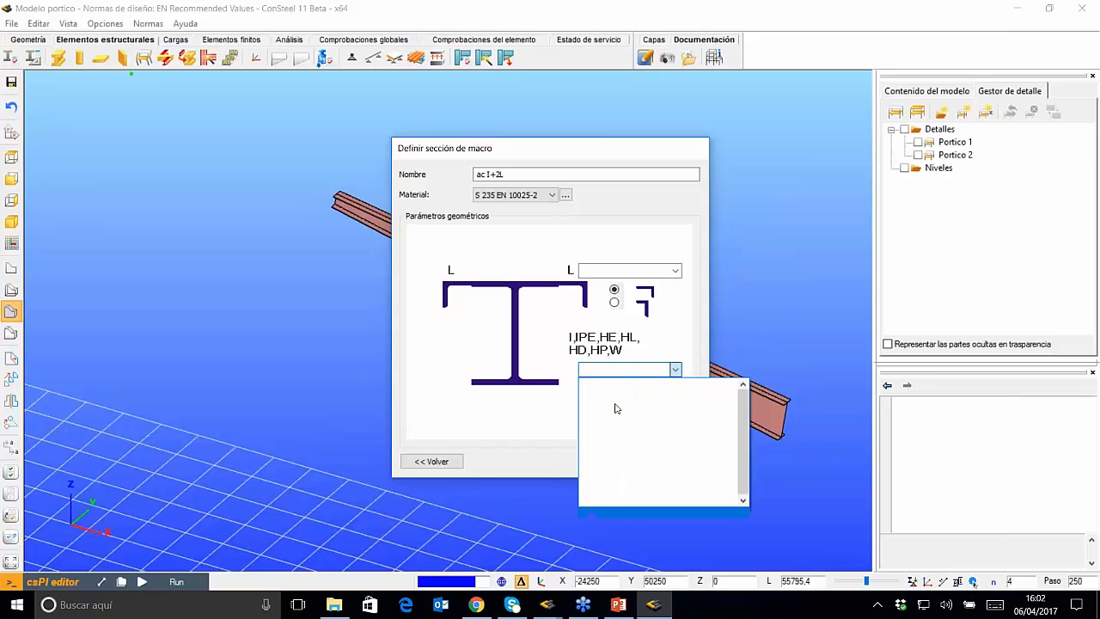
left_click(633, 436)
- Choose L 200x100x12 for the reinforcing angles, then leave the macro section editor without creating the section
left_click(589, 275)
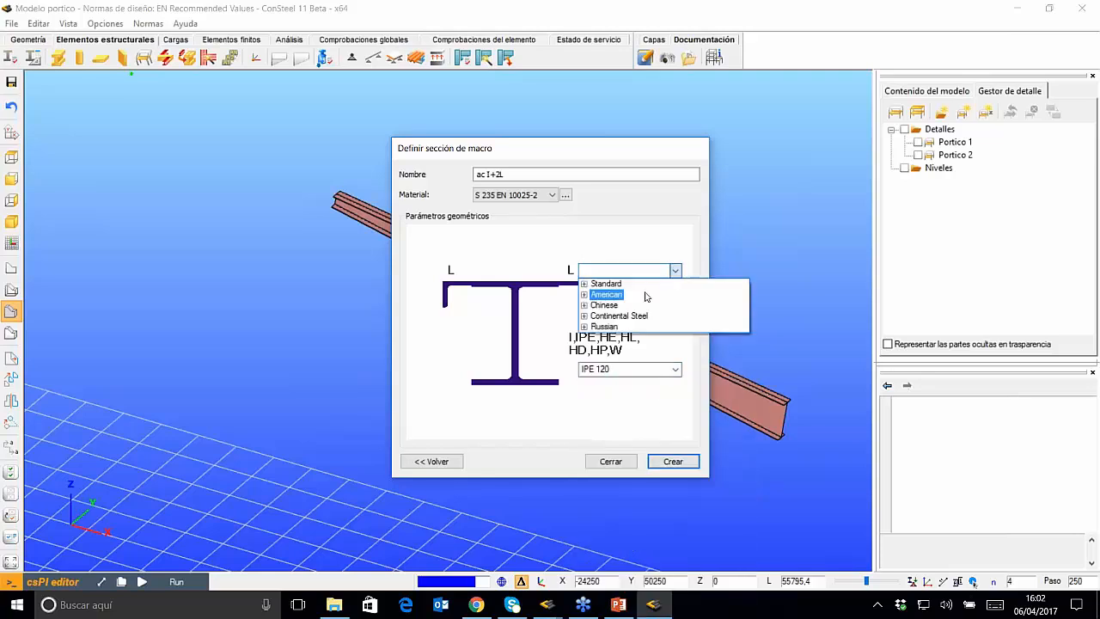
left_click(584, 283)
left_click(594, 294)
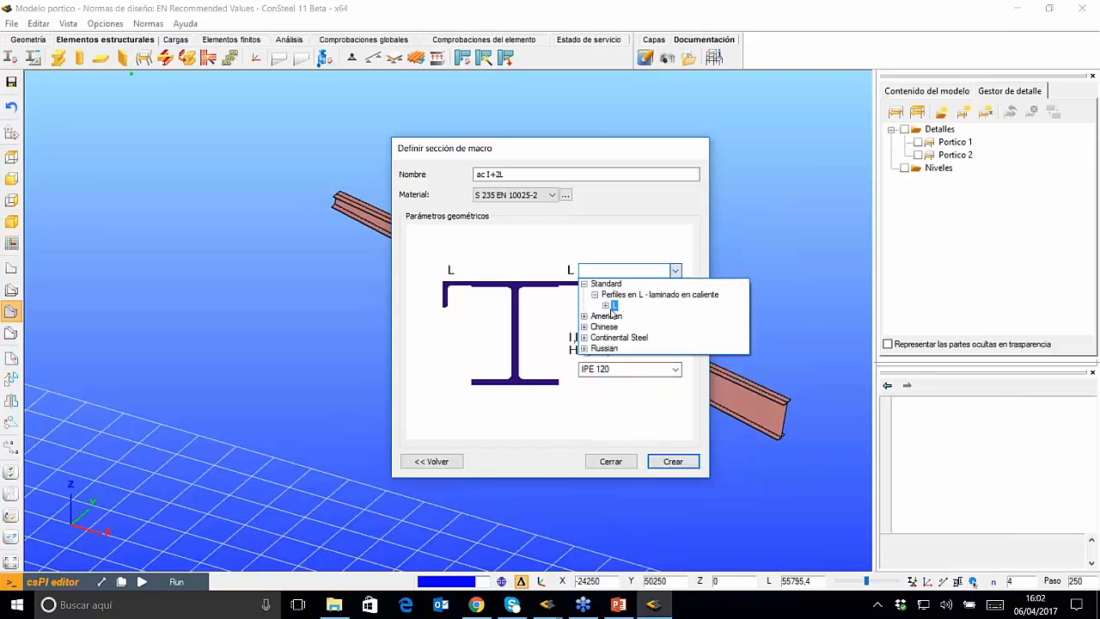
left_click(606, 305)
left_click(645, 393)
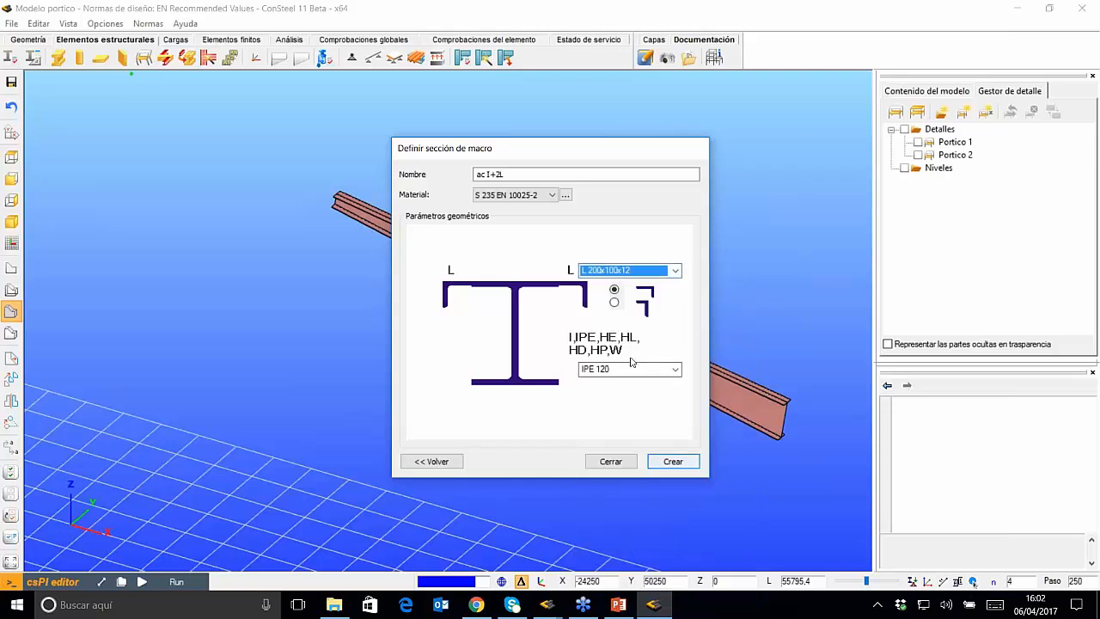
left_click(448, 465)
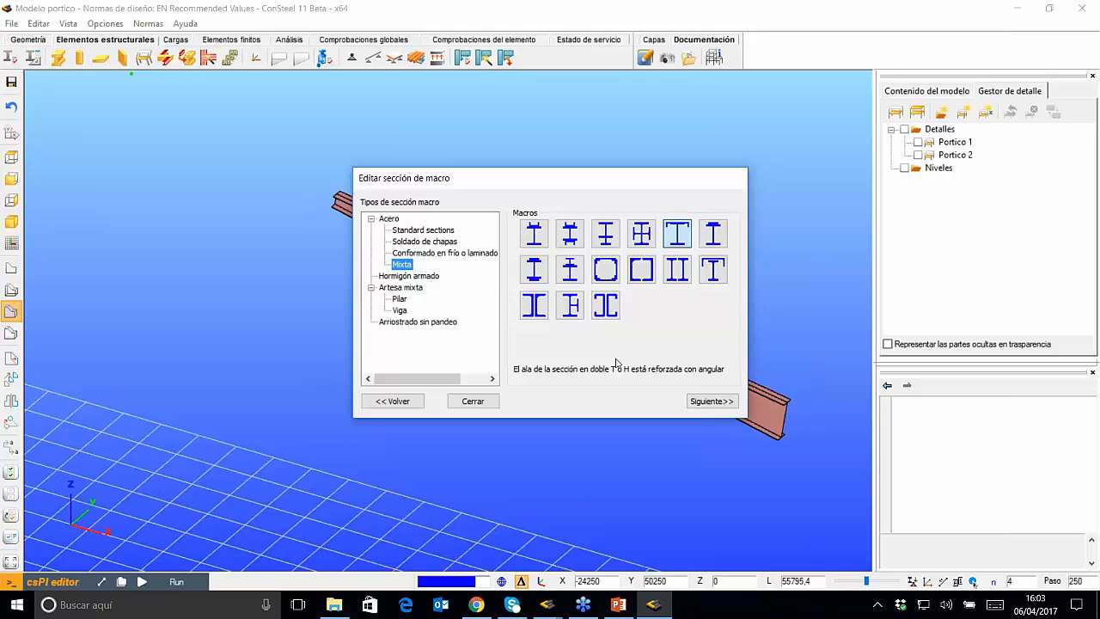
left_click(473, 400)
- Switch to the ConSteel 10 window with the NAVE CALCULO TODA ESTRUCUTA PRINCIPAL model
mouse_move(546, 604)
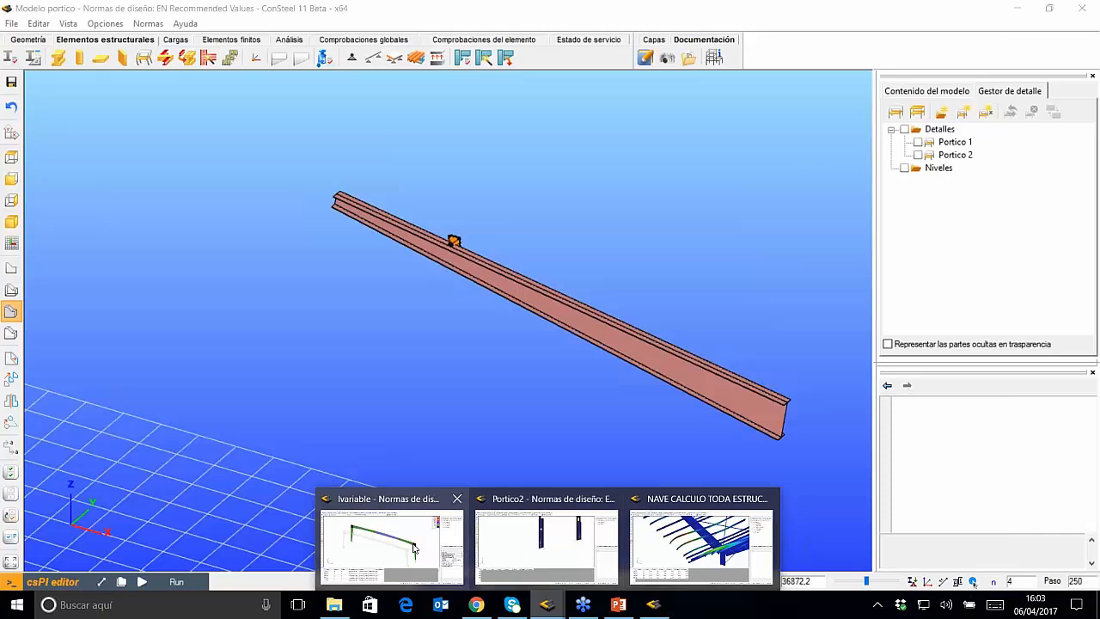
mouse_move(416, 548)
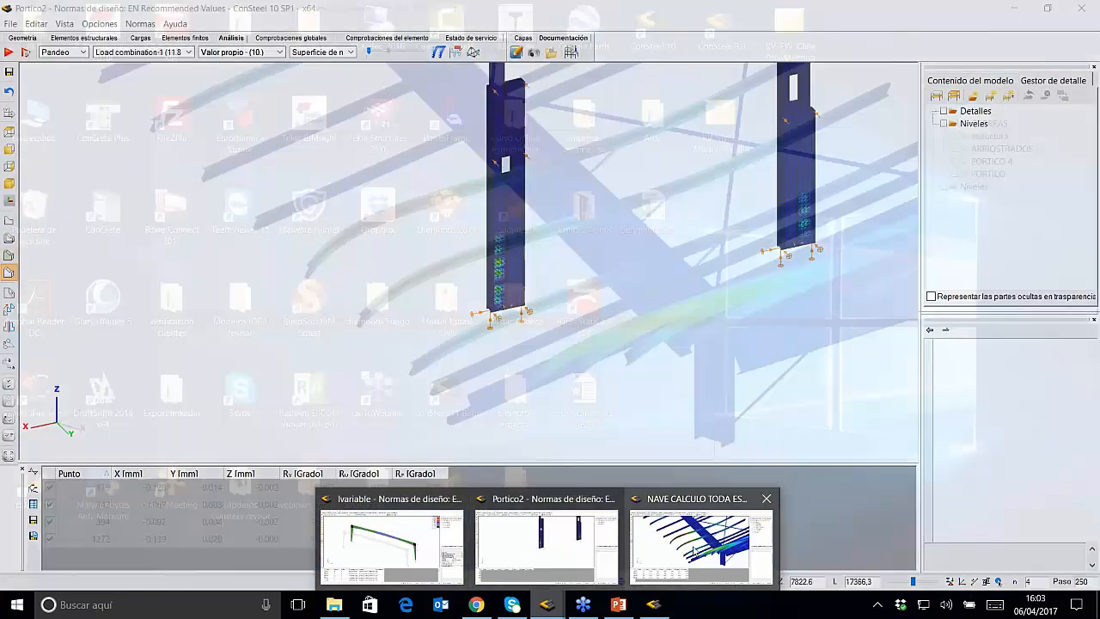
left_click(700, 543)
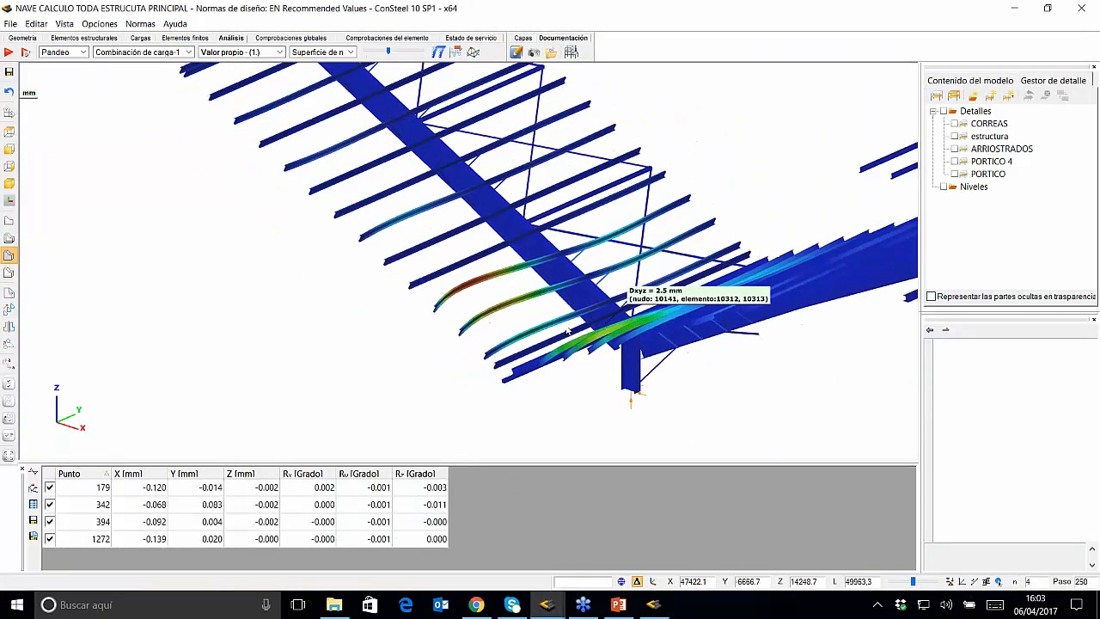
- Inspect the purlins around the central valley column in the first buckling mode and slightly reduce the deformation display scale
scroll(550, 340, "down", 3)
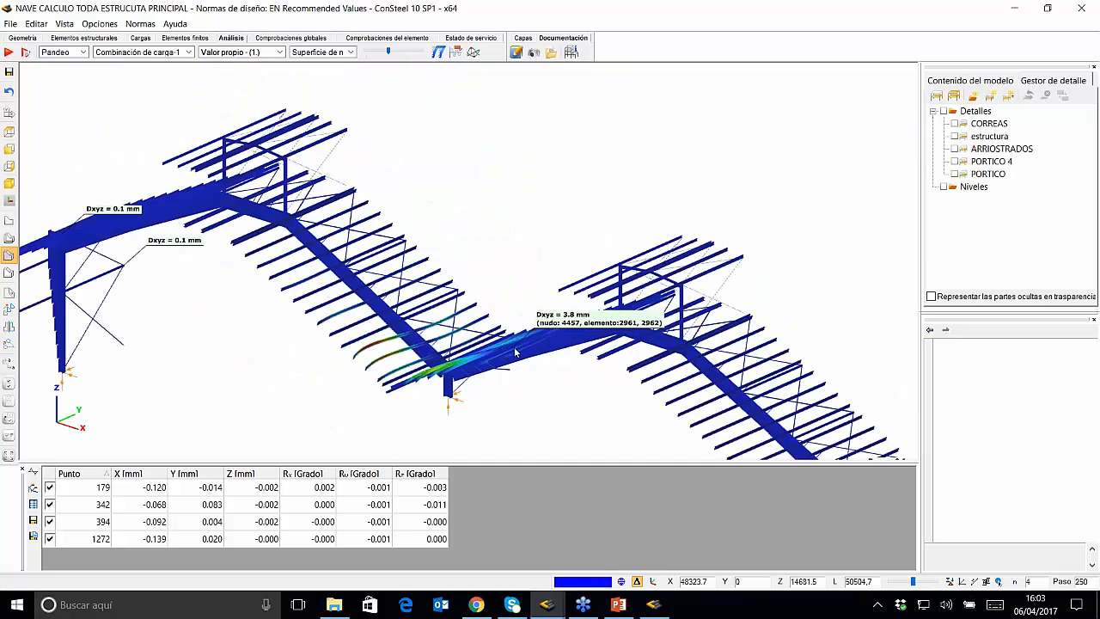
scroll(518, 309, "down", 3)
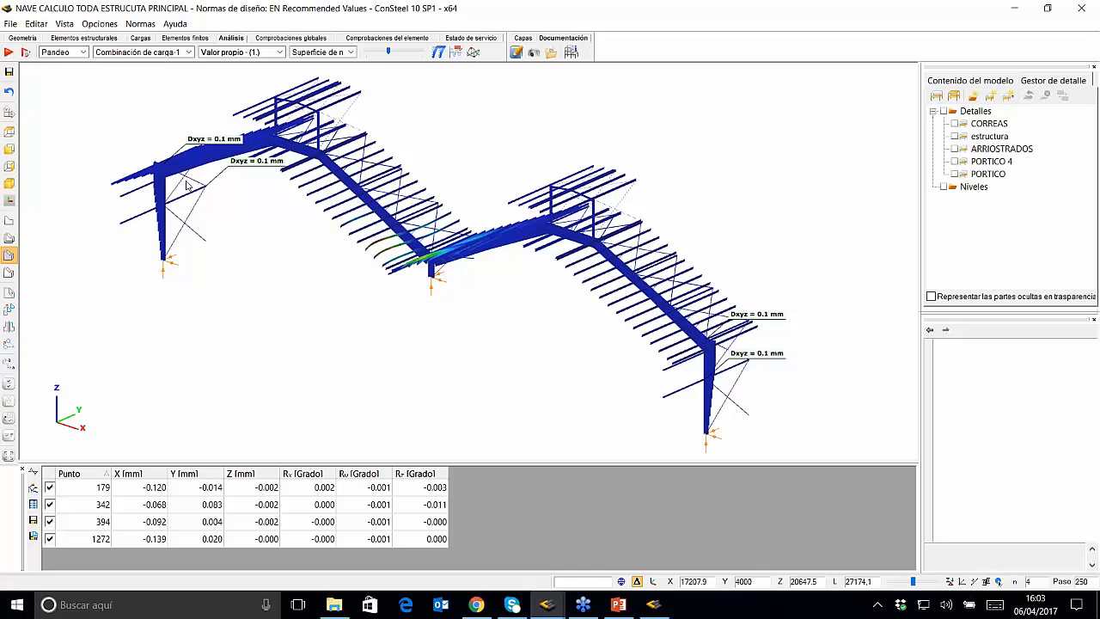
middle_click_drag(290, 218, 298, 273)
scroll(386, 258, "up", 1)
scroll(388, 263, "up", 5)
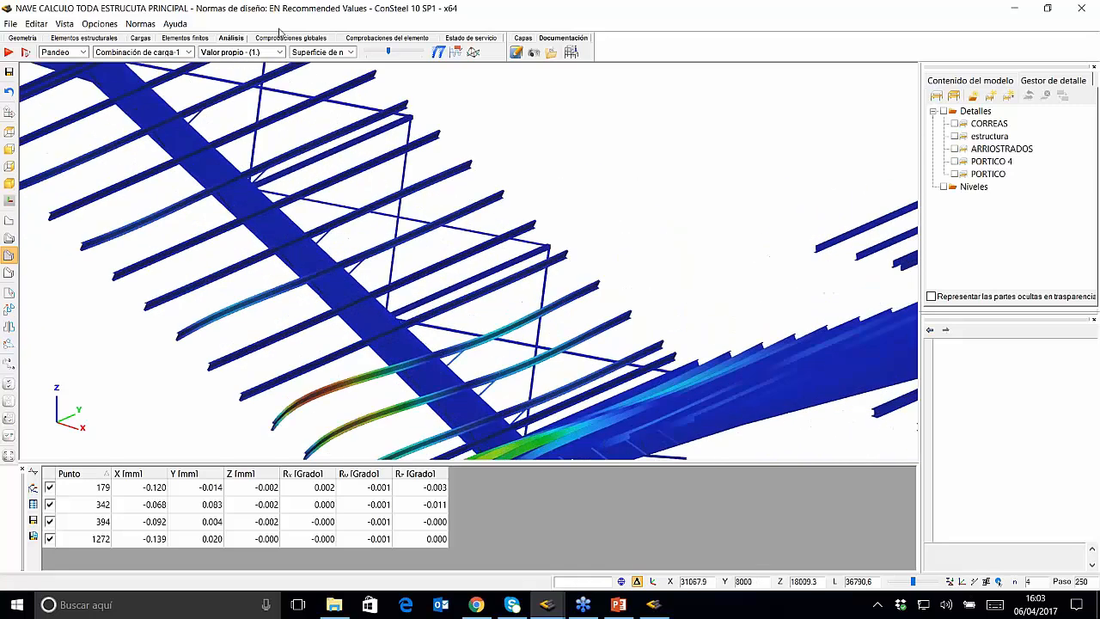
middle_click_drag(414, 284, 376, 170)
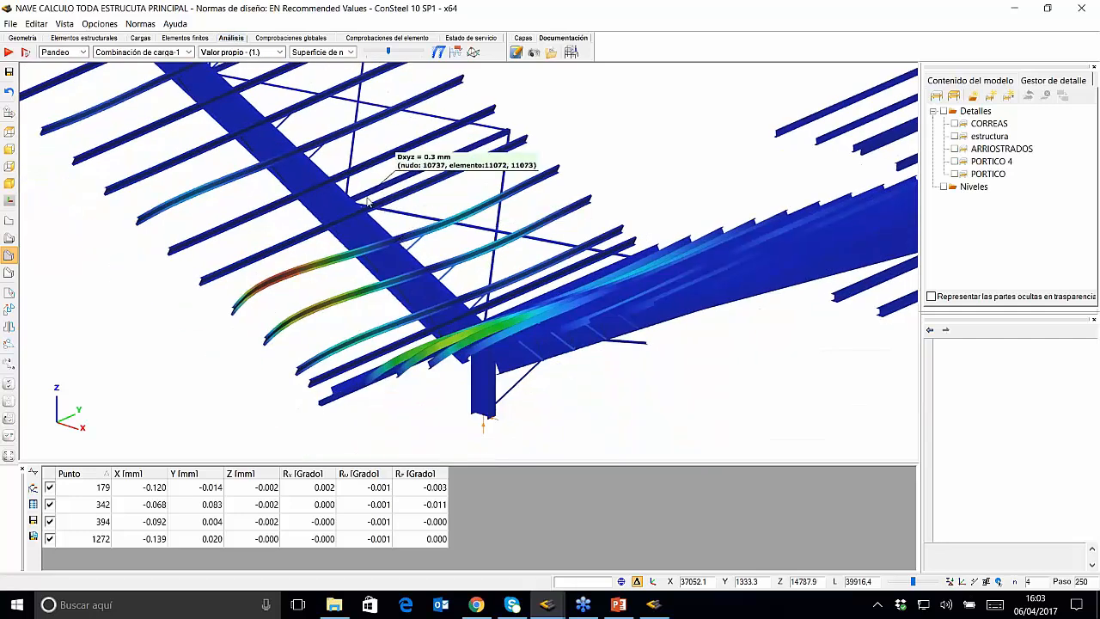
mouse_move(388, 51)
left_mouse_down()
mouse_move(370, 55)
mouse_move(425, 58)
mouse_move(386, 71)
left_mouse_up()
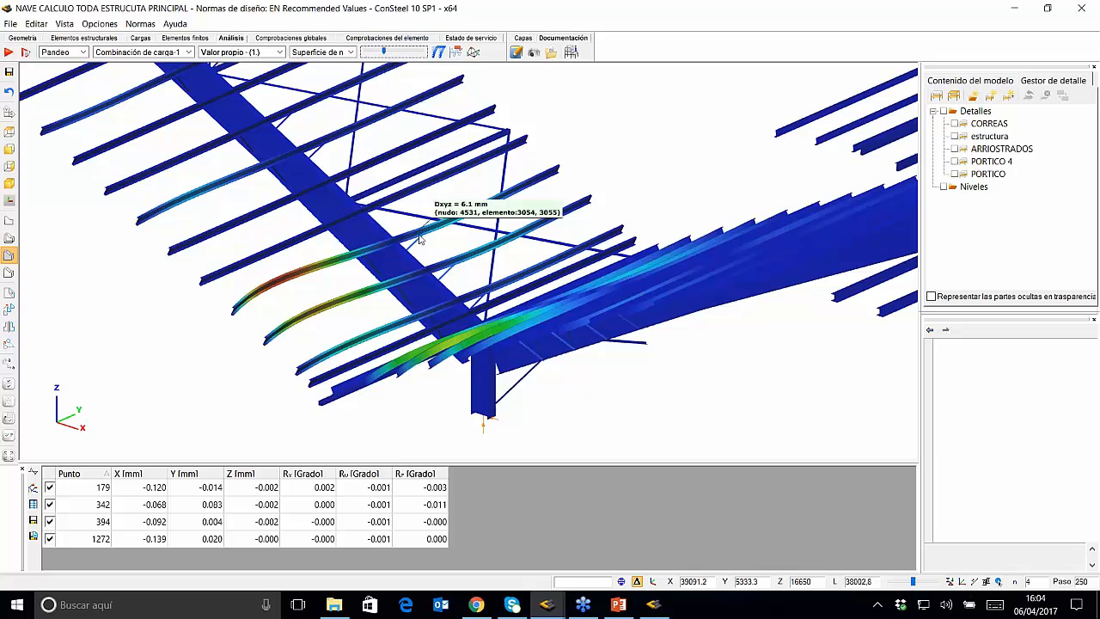
- Examine the first buckling mode across the two-bay portal frame, including the buckled purlins beside the central column
middle_click_drag(390, 258, 382, 268)
scroll(382, 273, "down", 6)
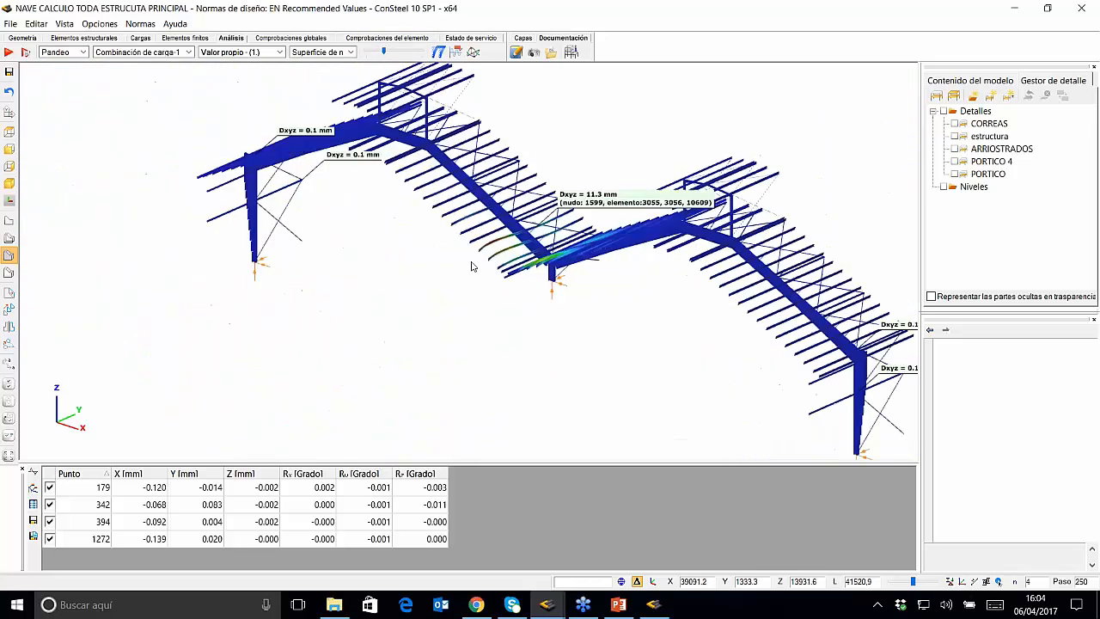
middle_click_drag(459, 283, 407, 304)
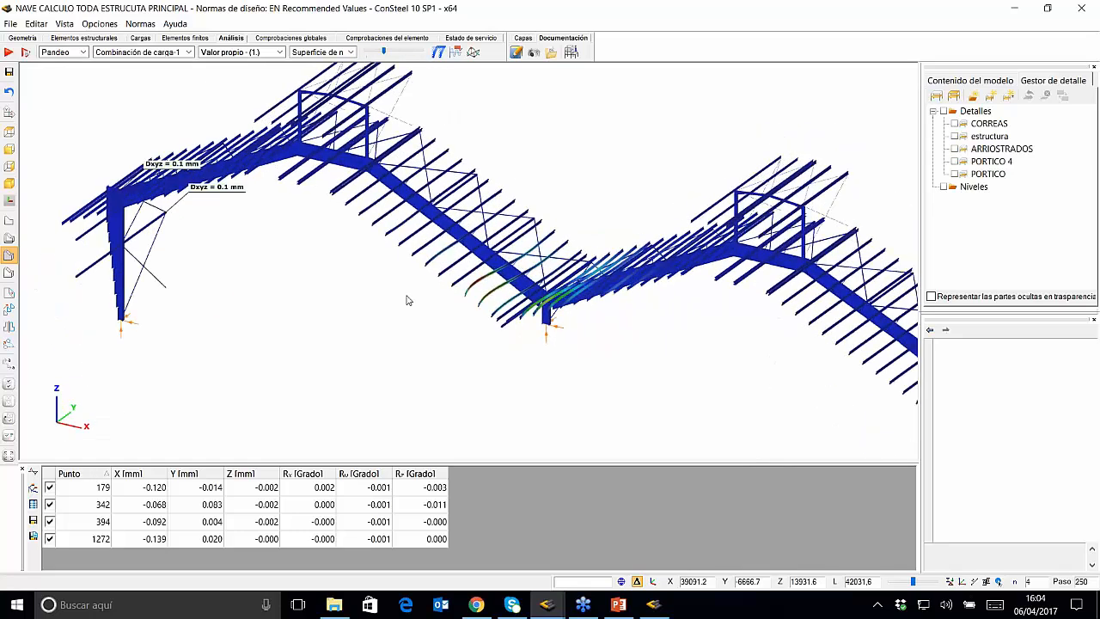